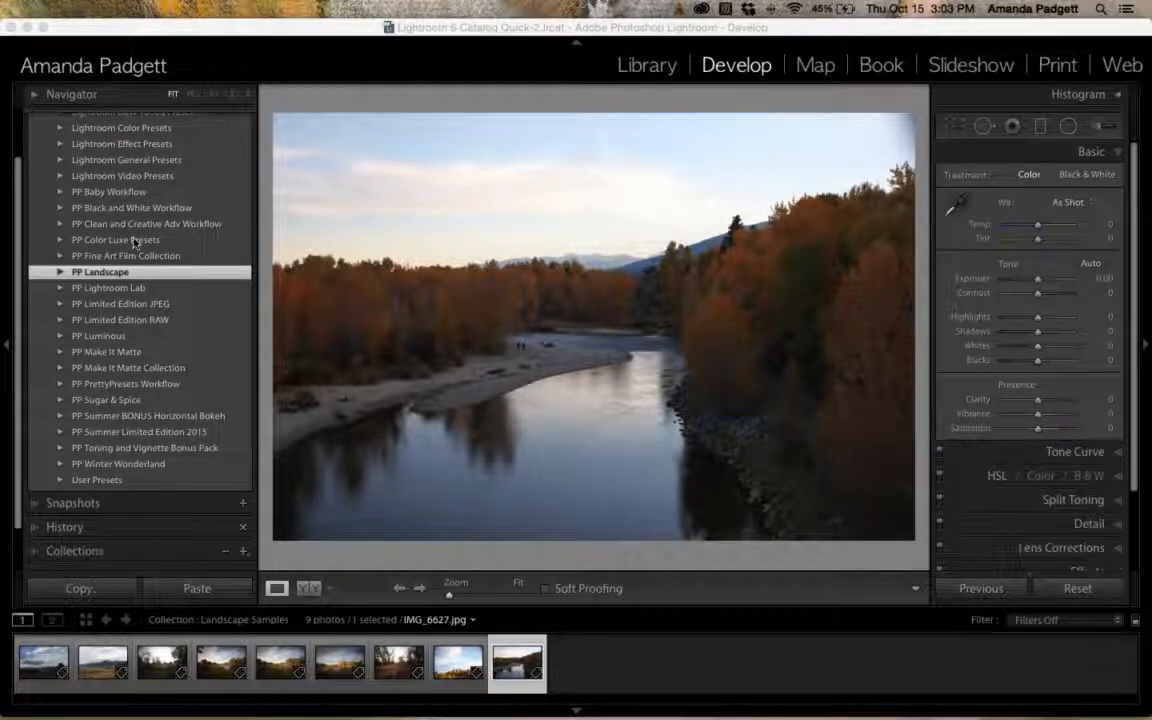
Expand the PP Sugar & Spice preset folder and look through its presets.
scroll(160, 262, up, 2)
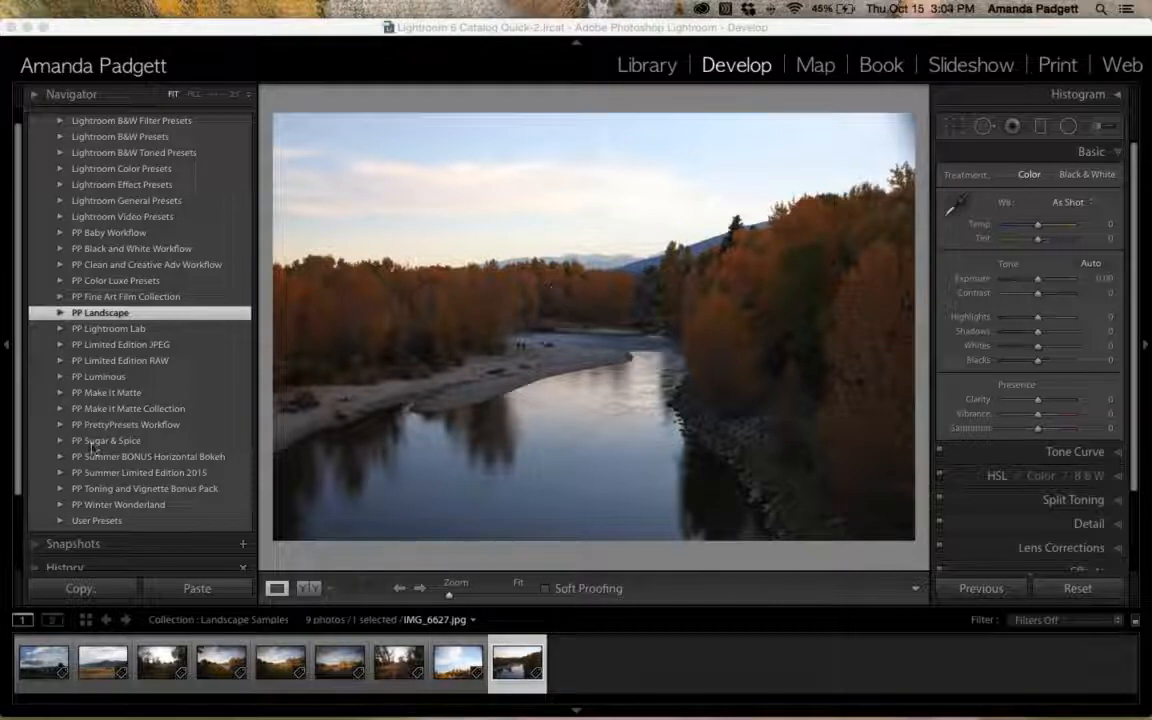
click(60, 441)
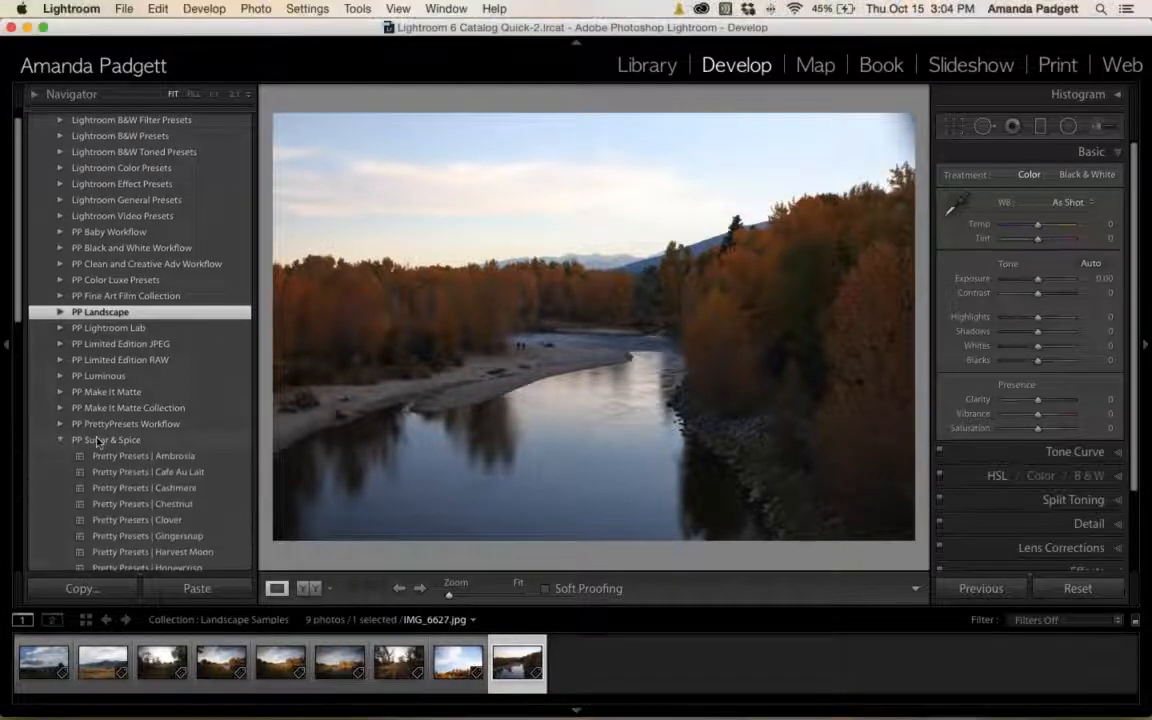
scroll(124, 365, down, 3)
scroll(130, 390, down, 1)
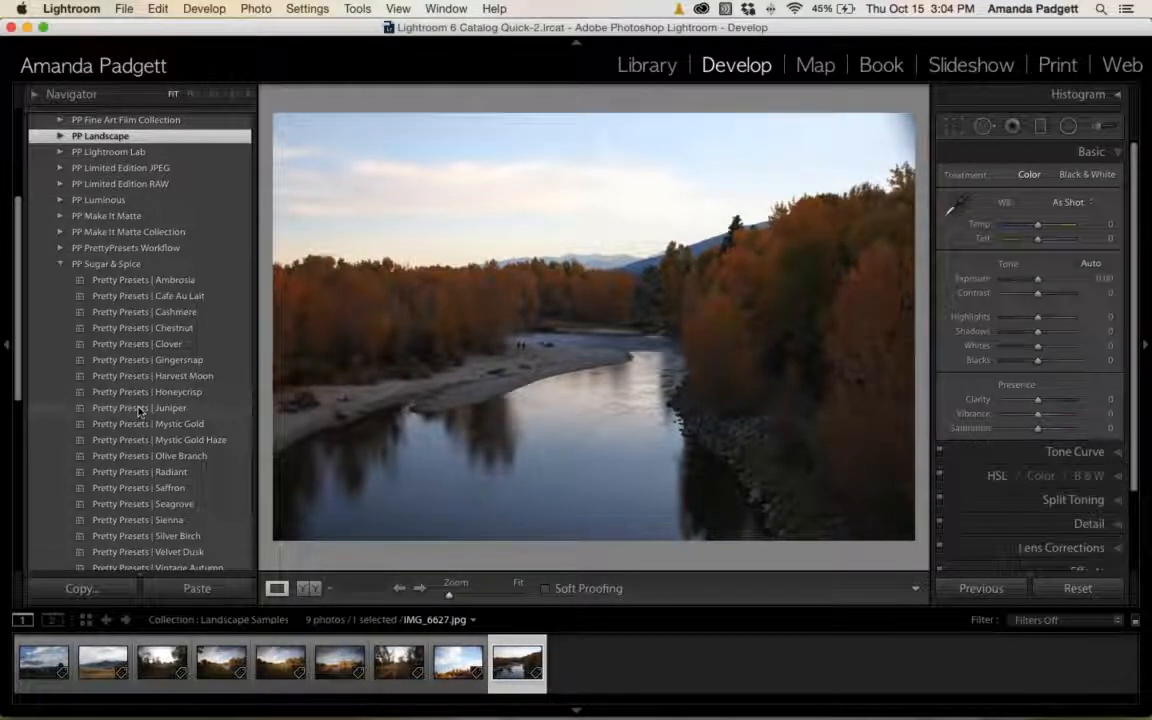
Examine the presets in the PP Landscape and PP Sugar & Spice folders, leaving both folders expanded.
click(60, 138)
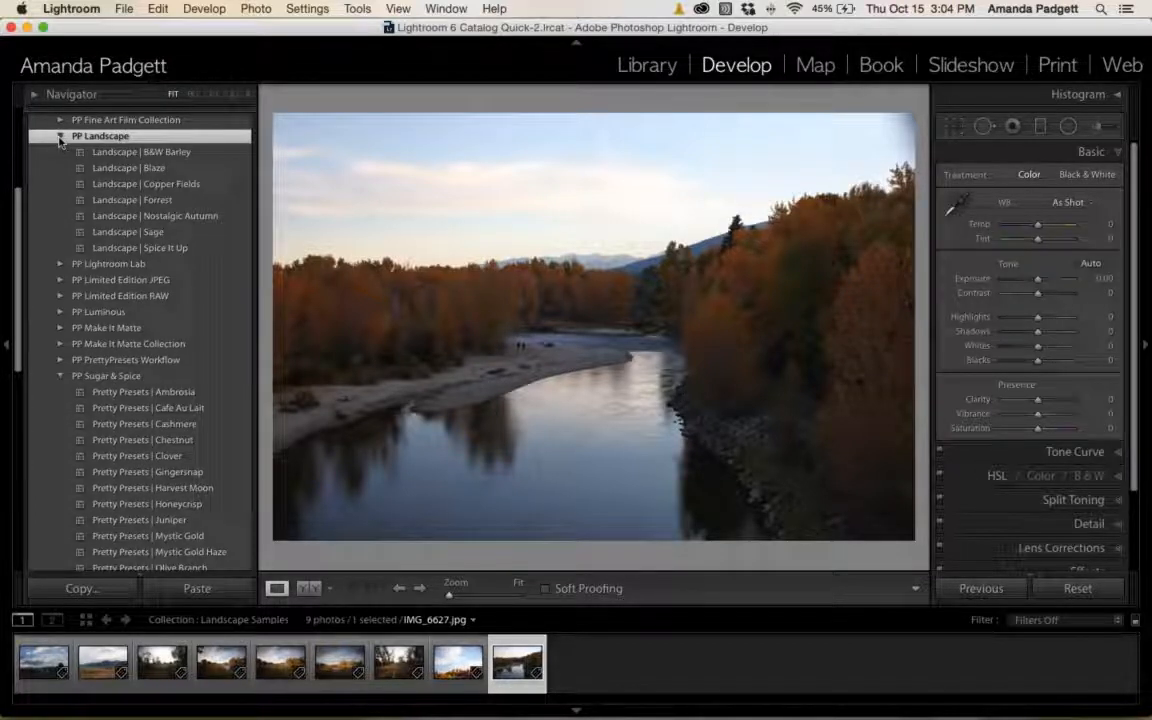
click(60, 137)
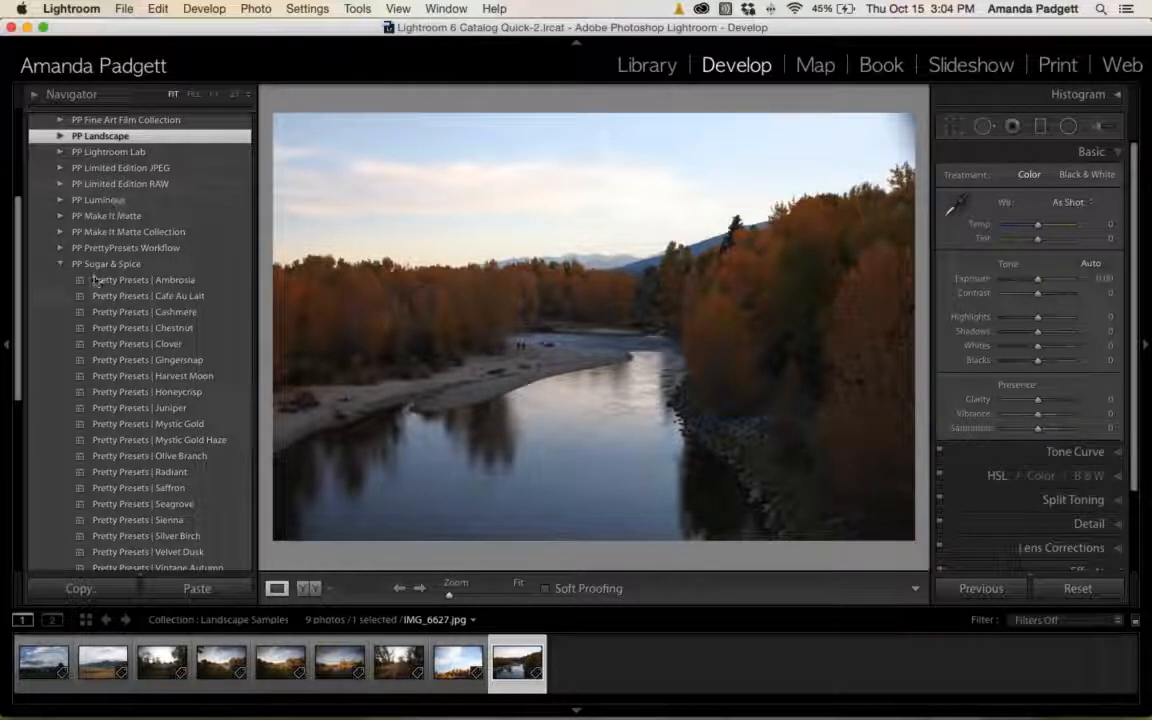
scroll(100, 260, down, 5)
scroll(108, 281, down, 2)
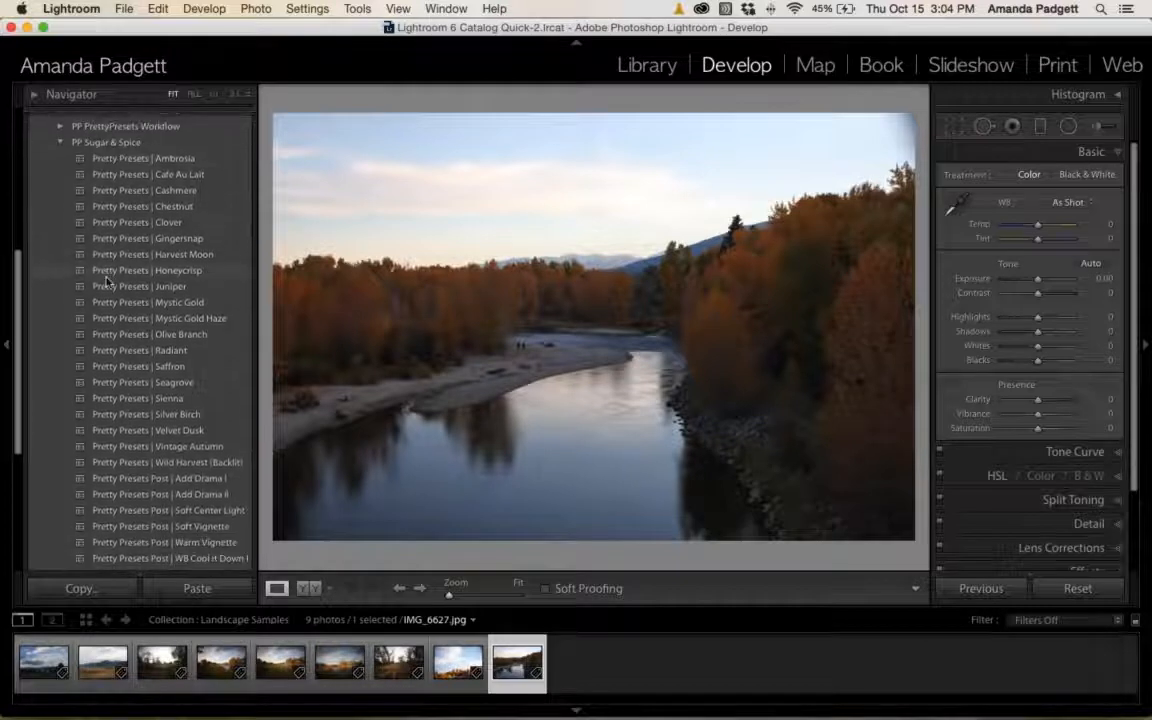
scroll(108, 281, up, 3)
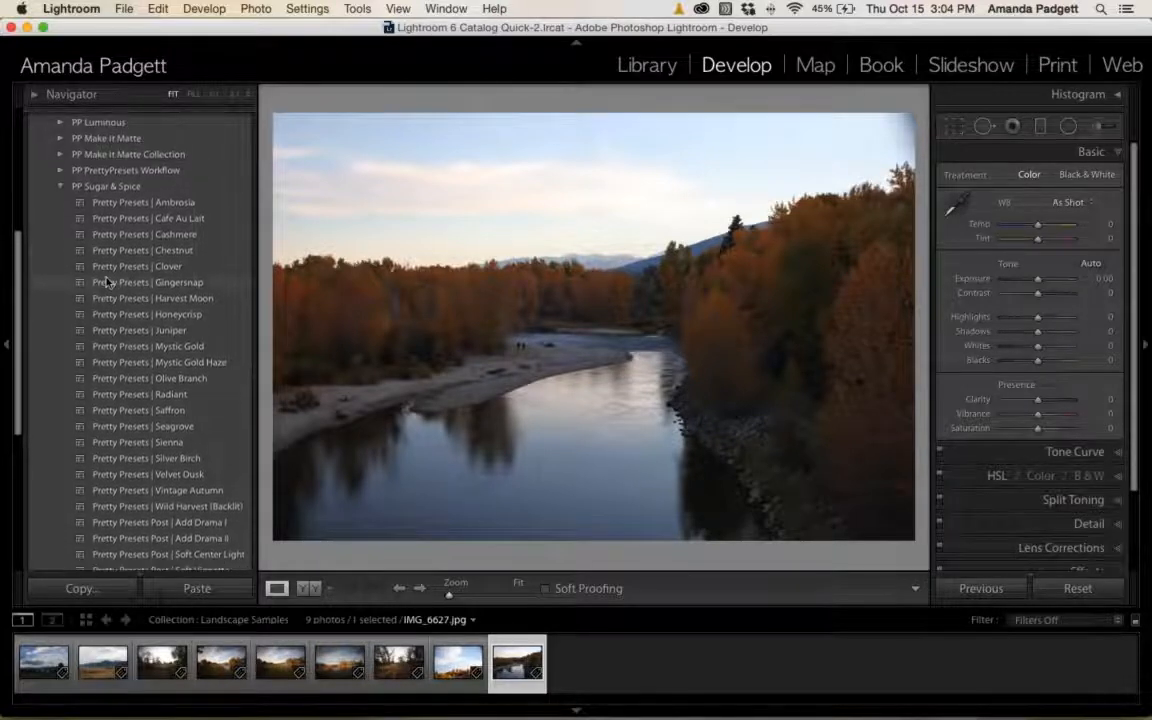
scroll(92, 178, up, 2)
scroll(90, 175, up, 3)
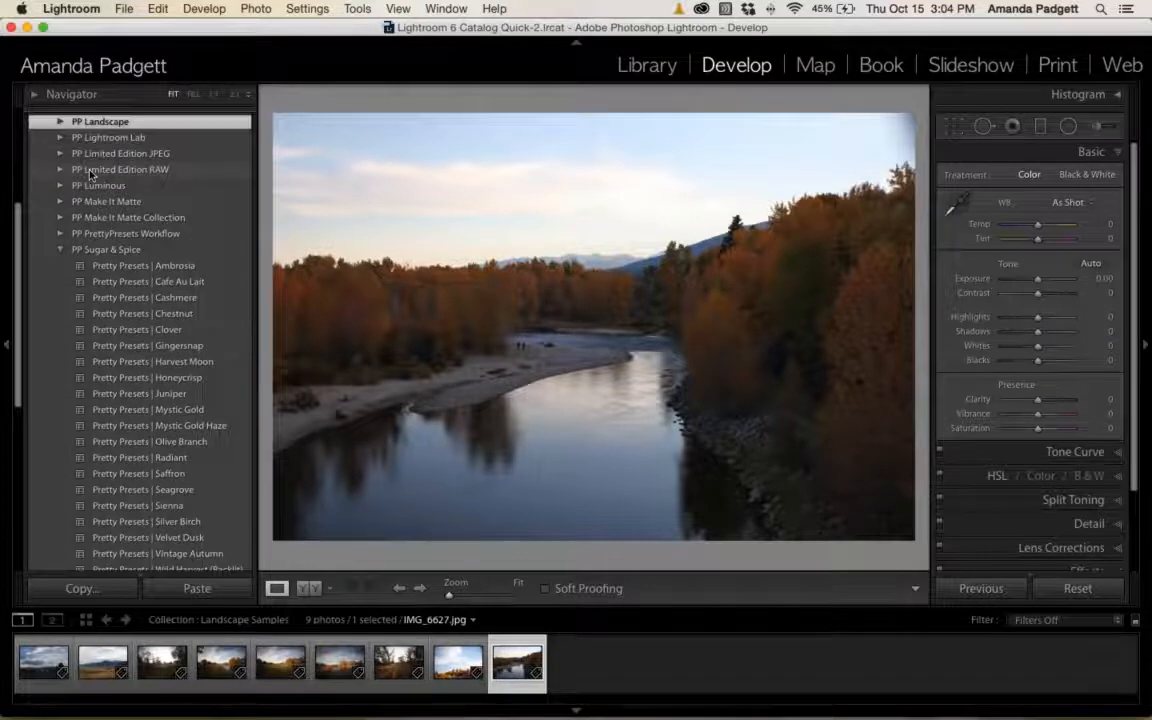
click(60, 131)
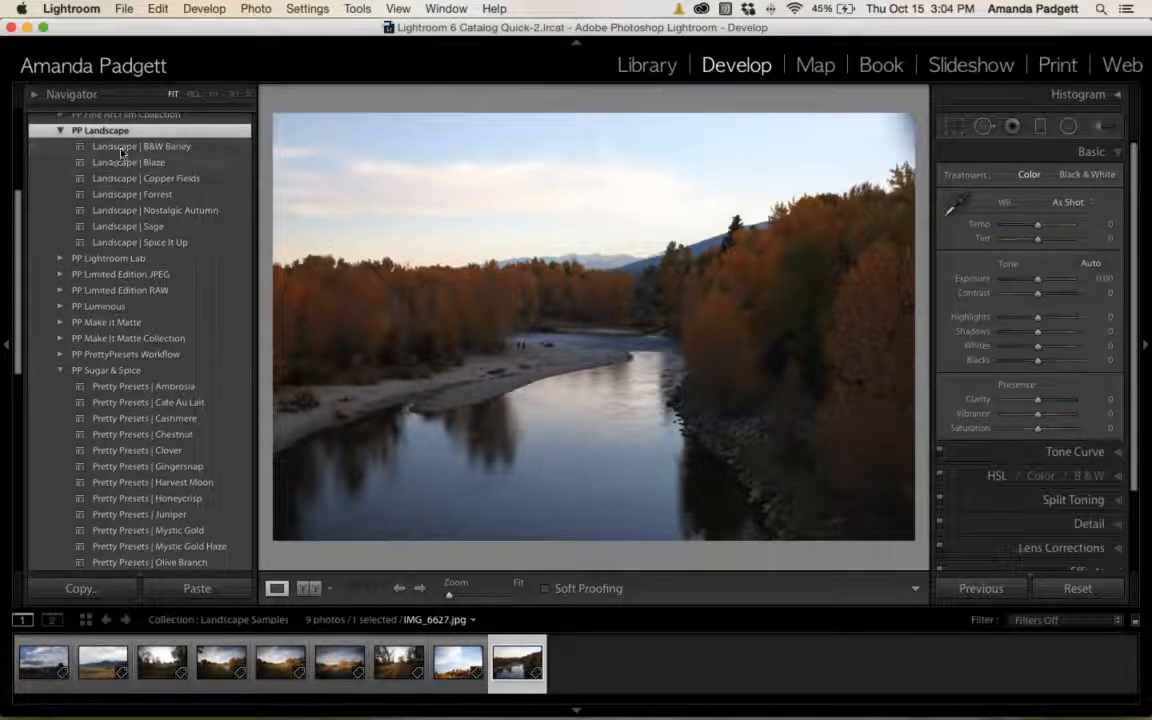
Activate the Adjustment Brush and examine the Sugar Spice brush effects without changing the current effect.
click(1100, 129)
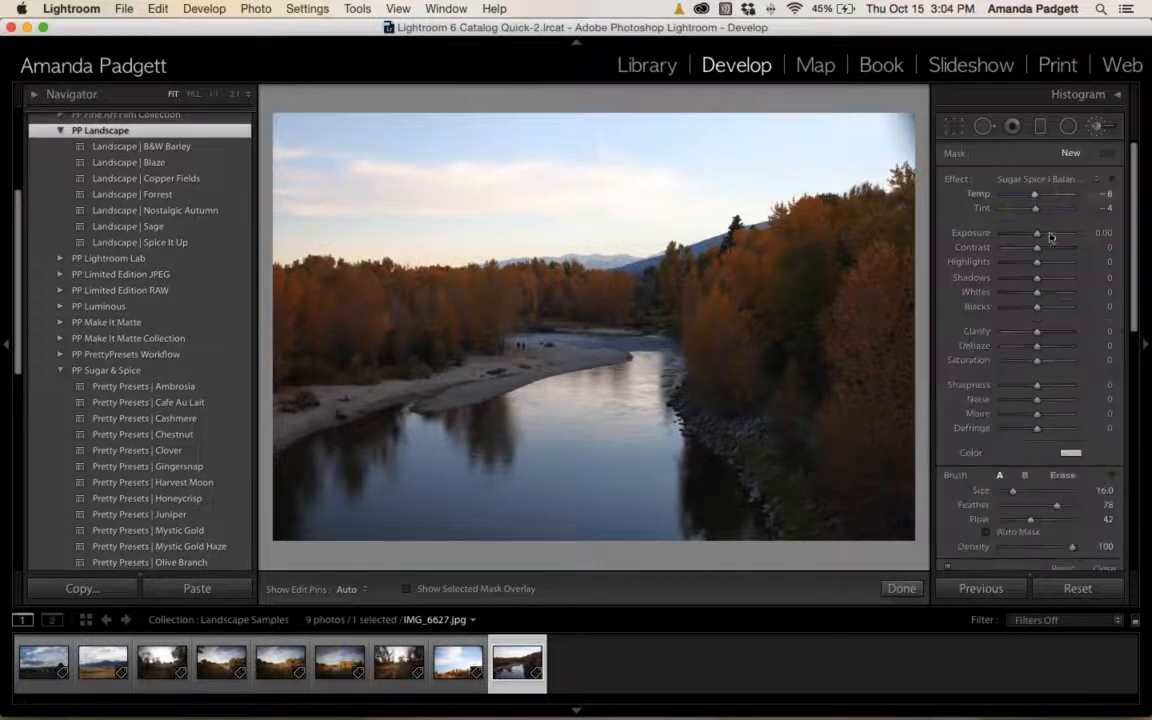
click(1043, 183)
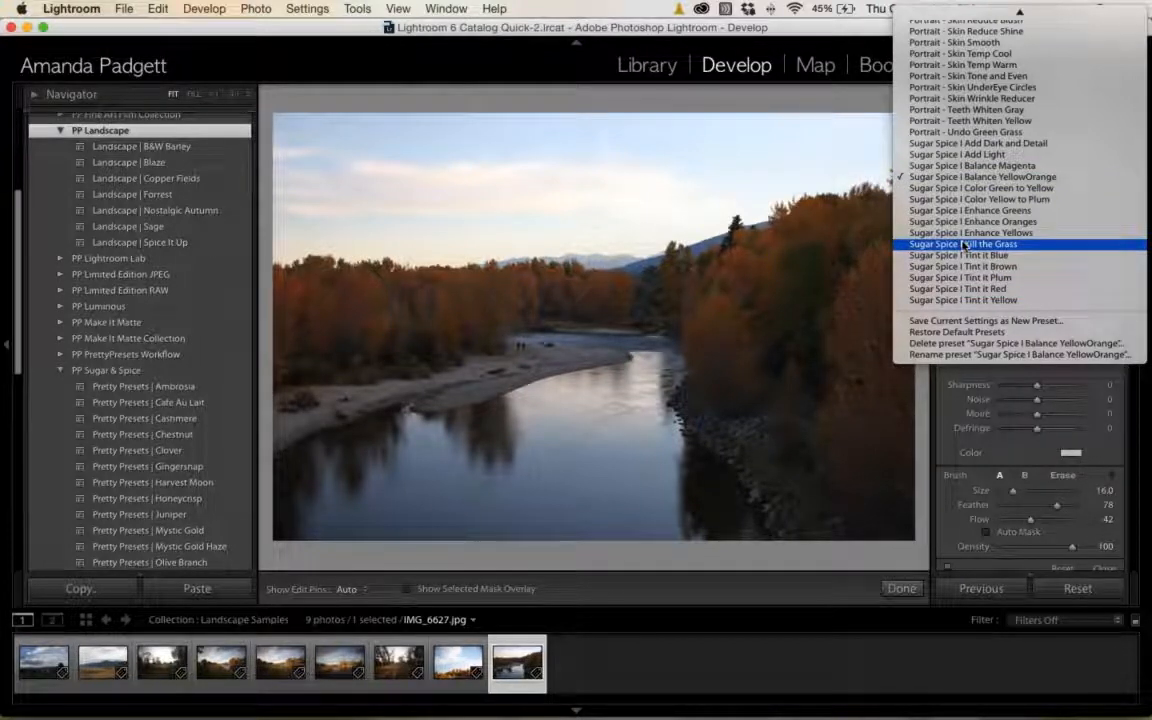
click(463, 103)
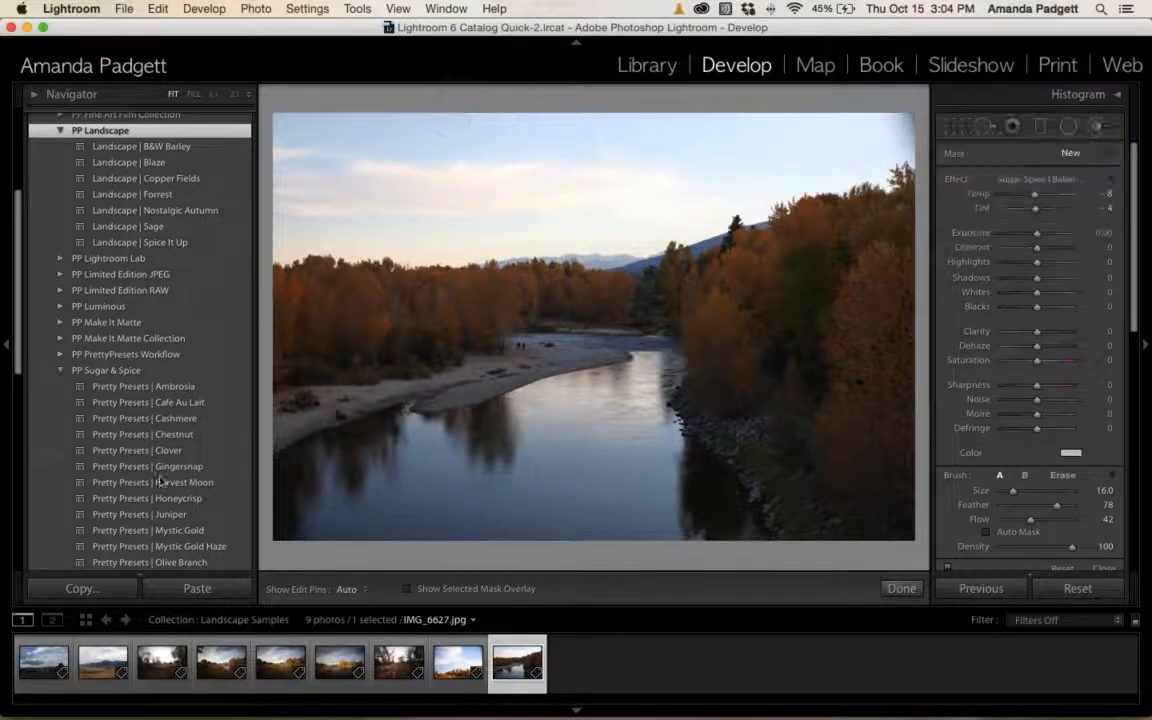
Look through the Pretty Presets Post entries in PP Sugar & Spice and return to the beginning of the preset list.
scroll(130, 415, down, 10)
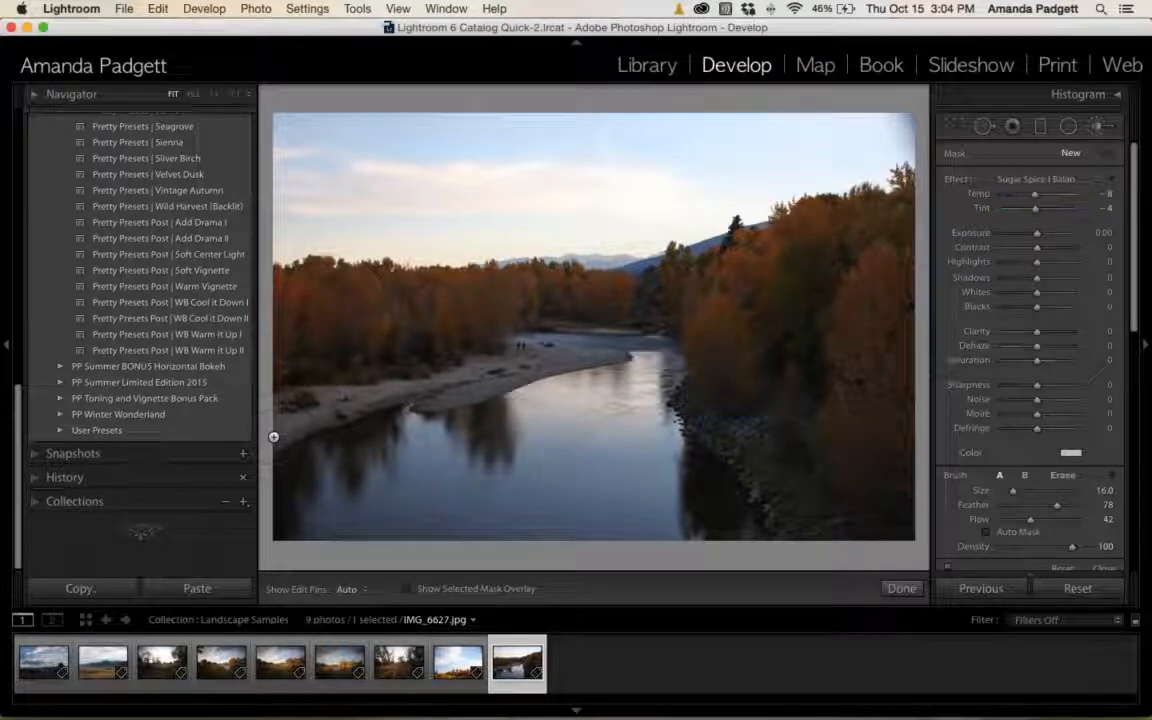
scroll(182, 334, up, 8)
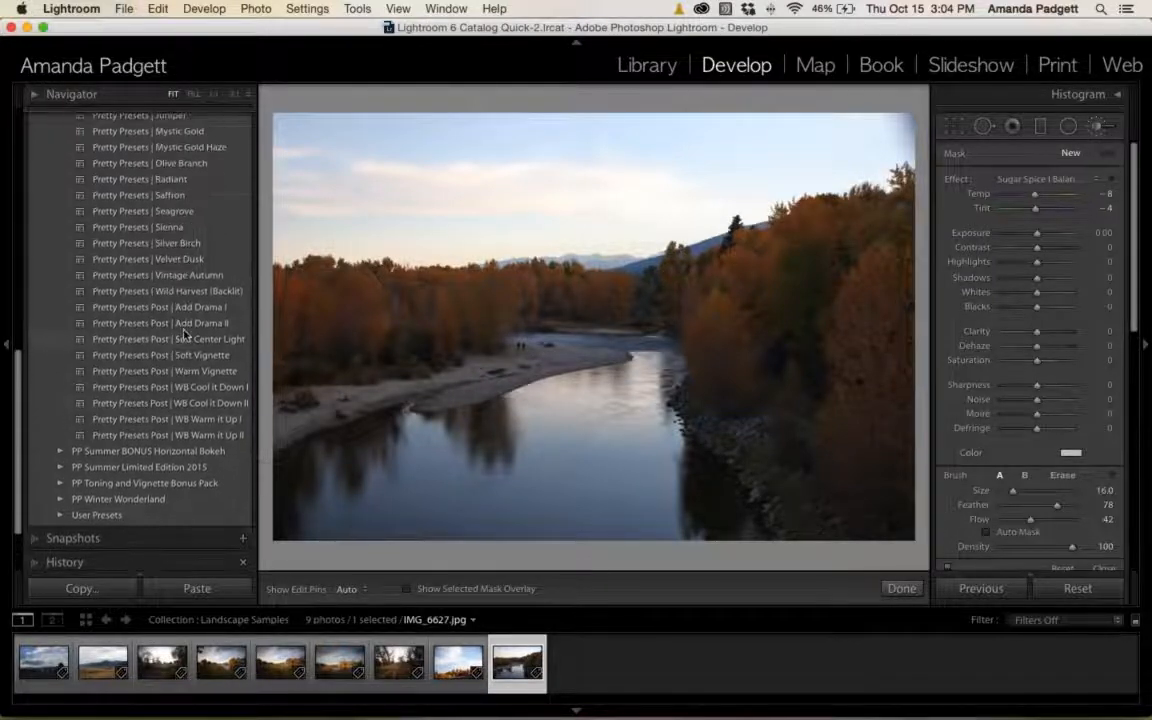
scroll(182, 334, up, 9)
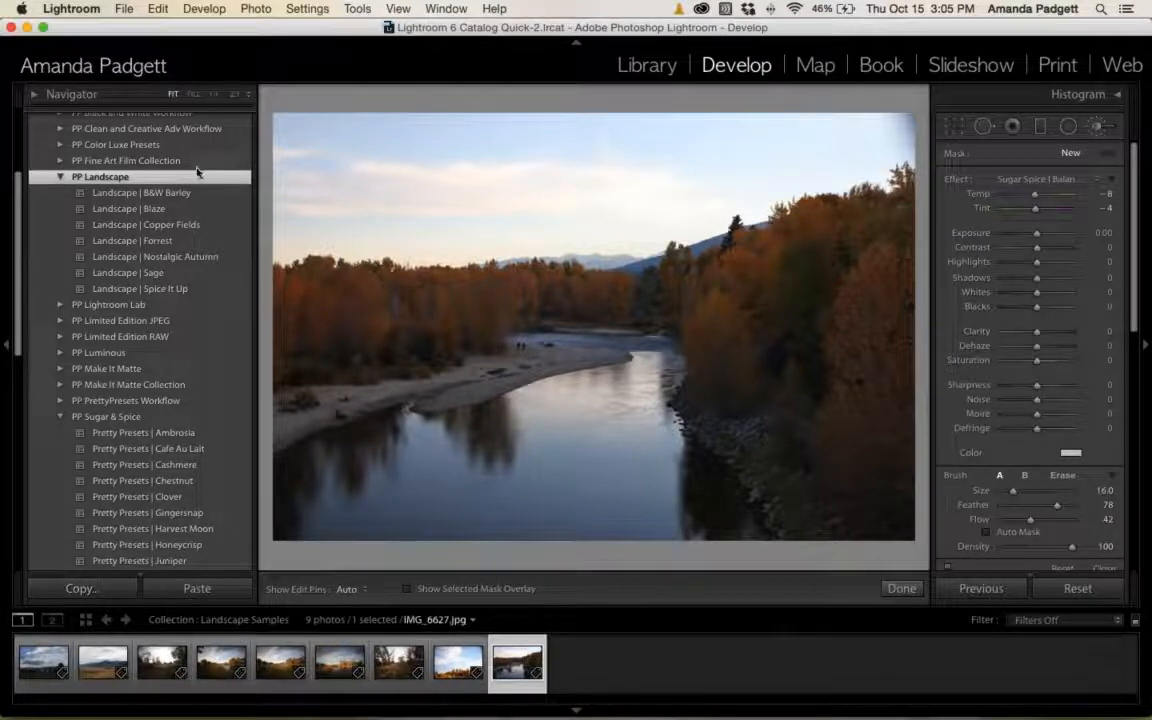
scroll(197, 174, up, 4)
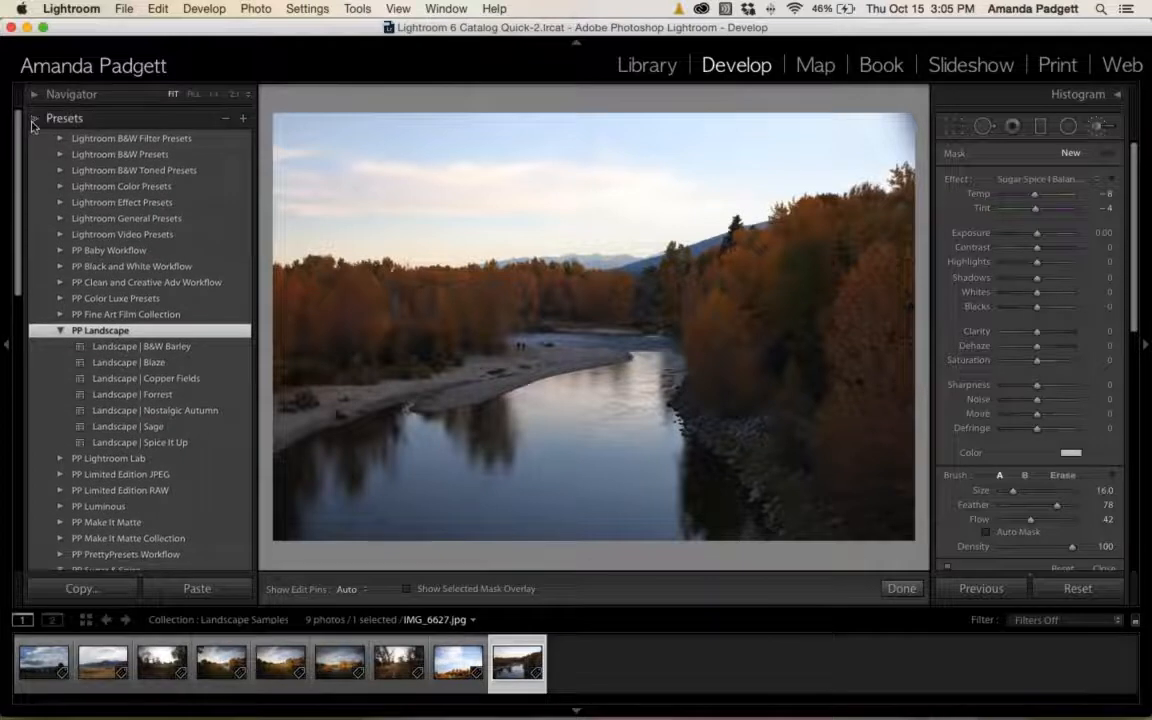
Collapse and reopen the whole Presets list, and do the same with the PP Sugar & Spice folder.
click(36, 119)
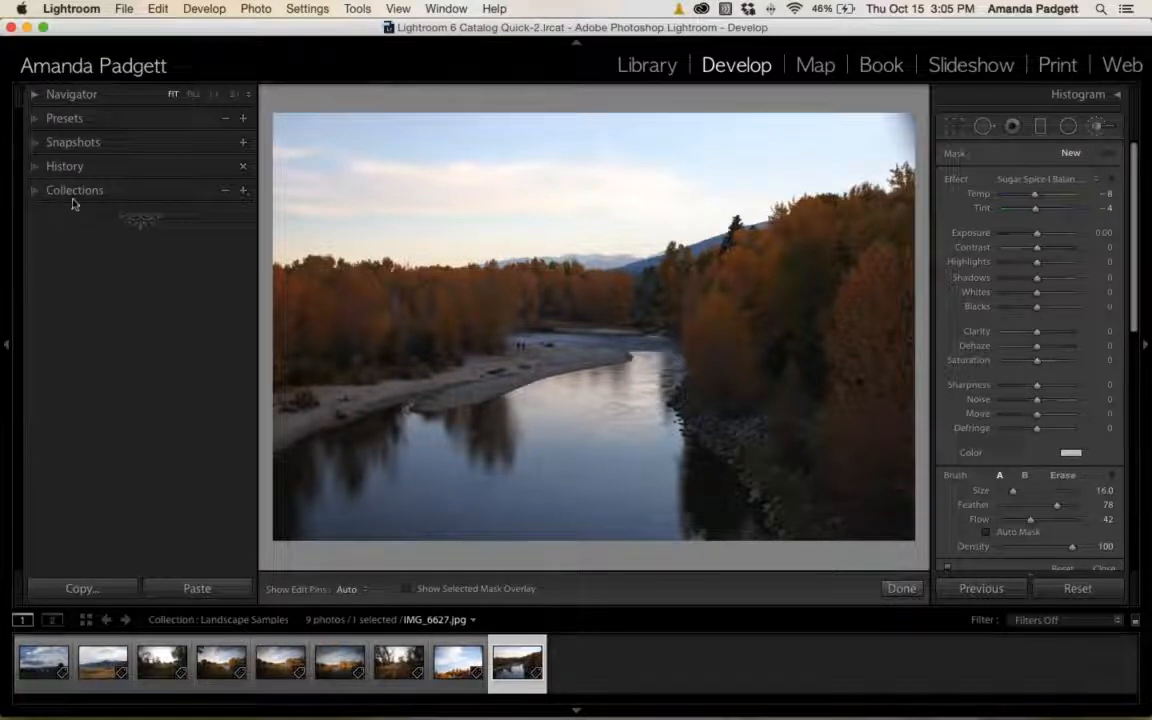
click(33, 120)
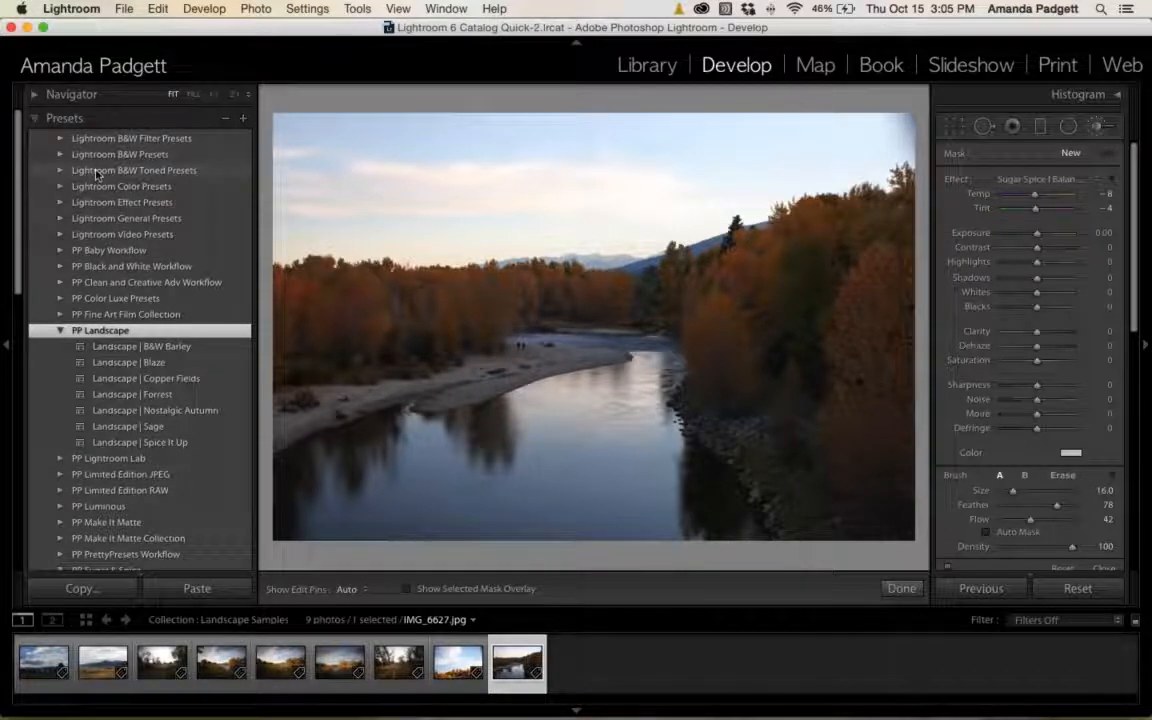
scroll(97, 173, down, 10)
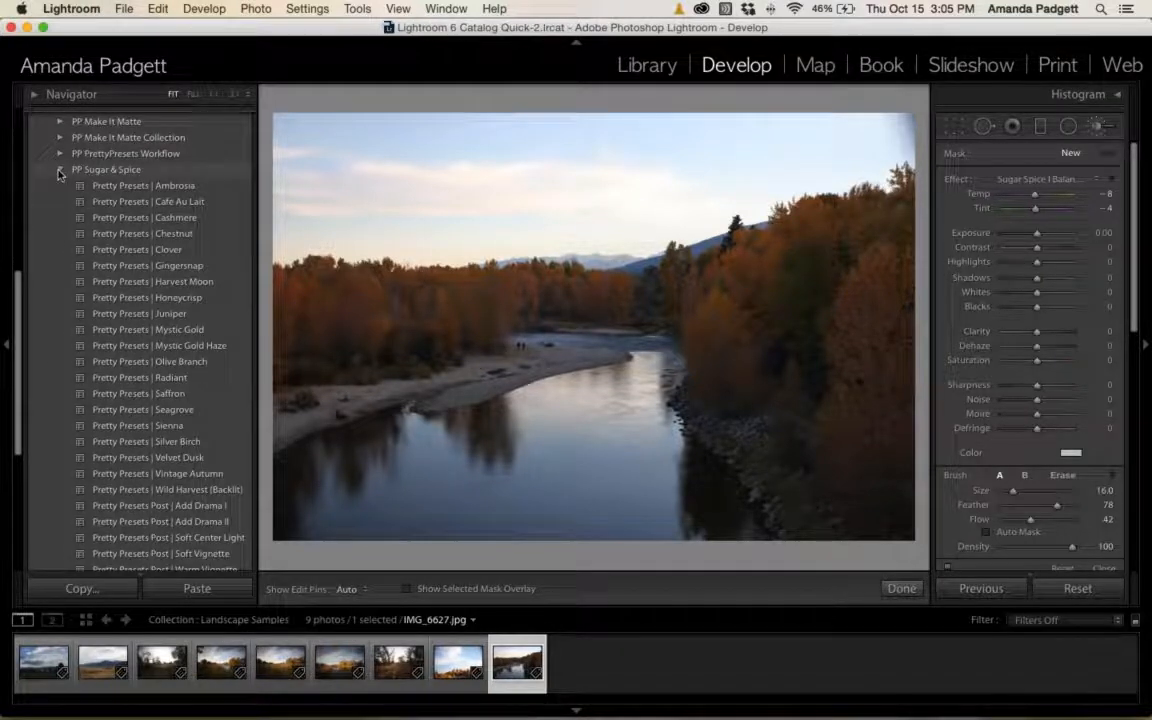
click(59, 171)
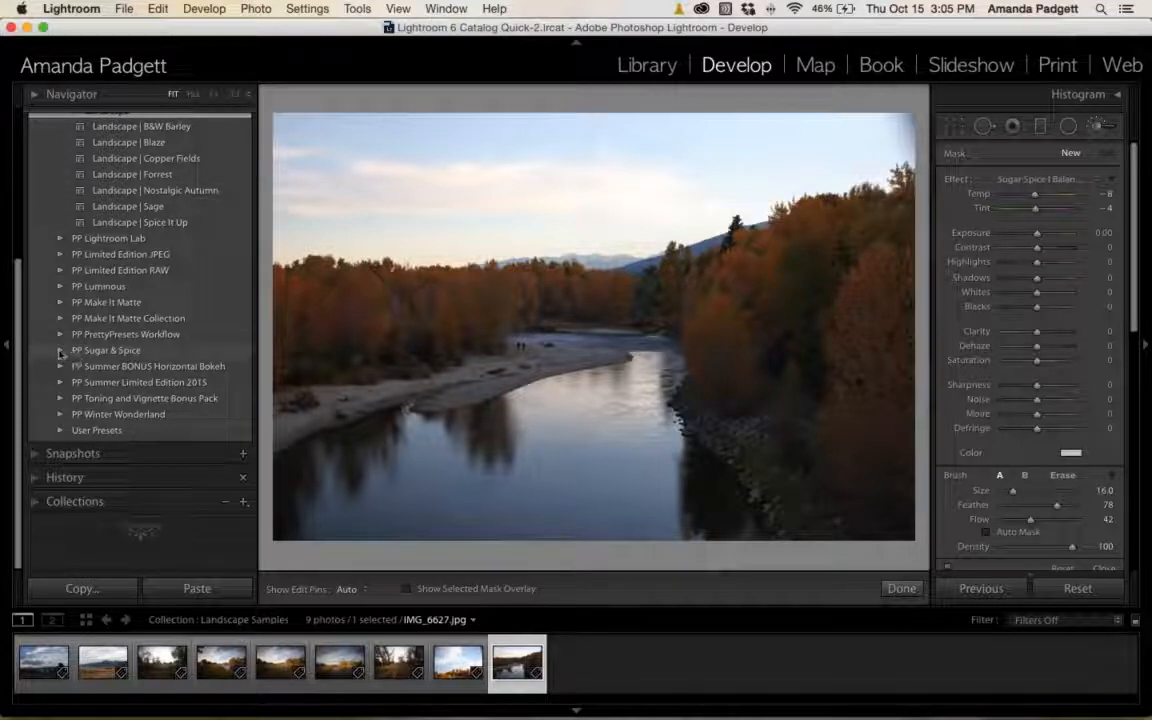
click(90, 354)
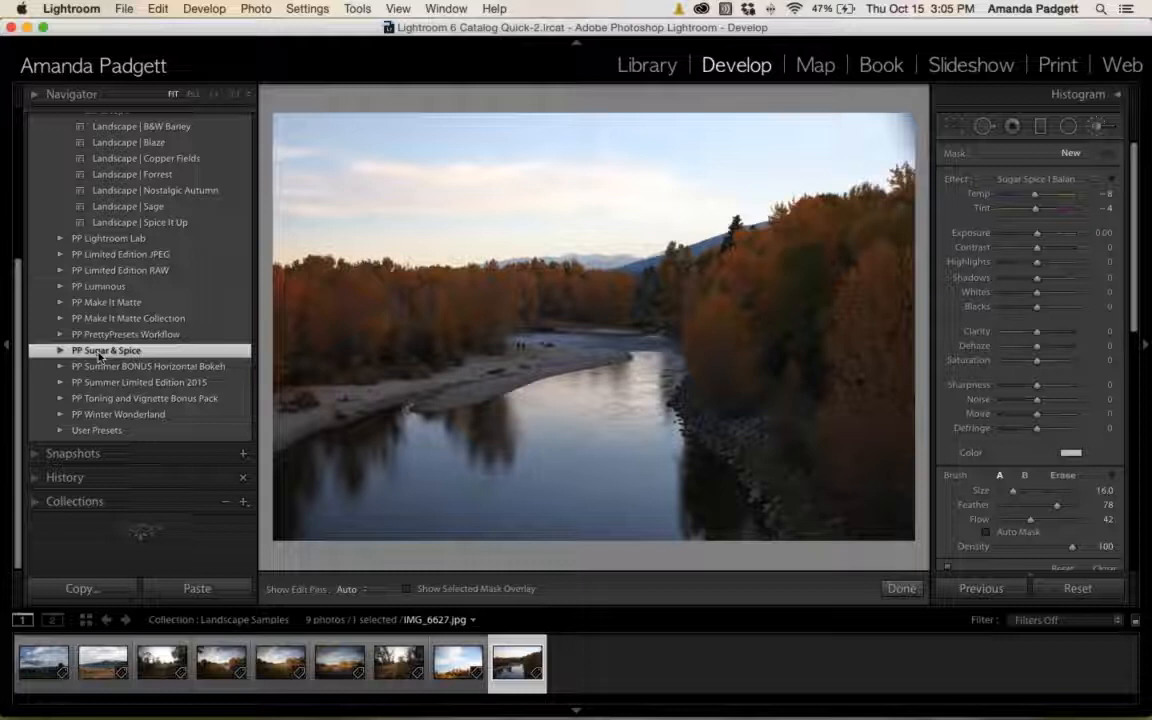
click(60, 351)
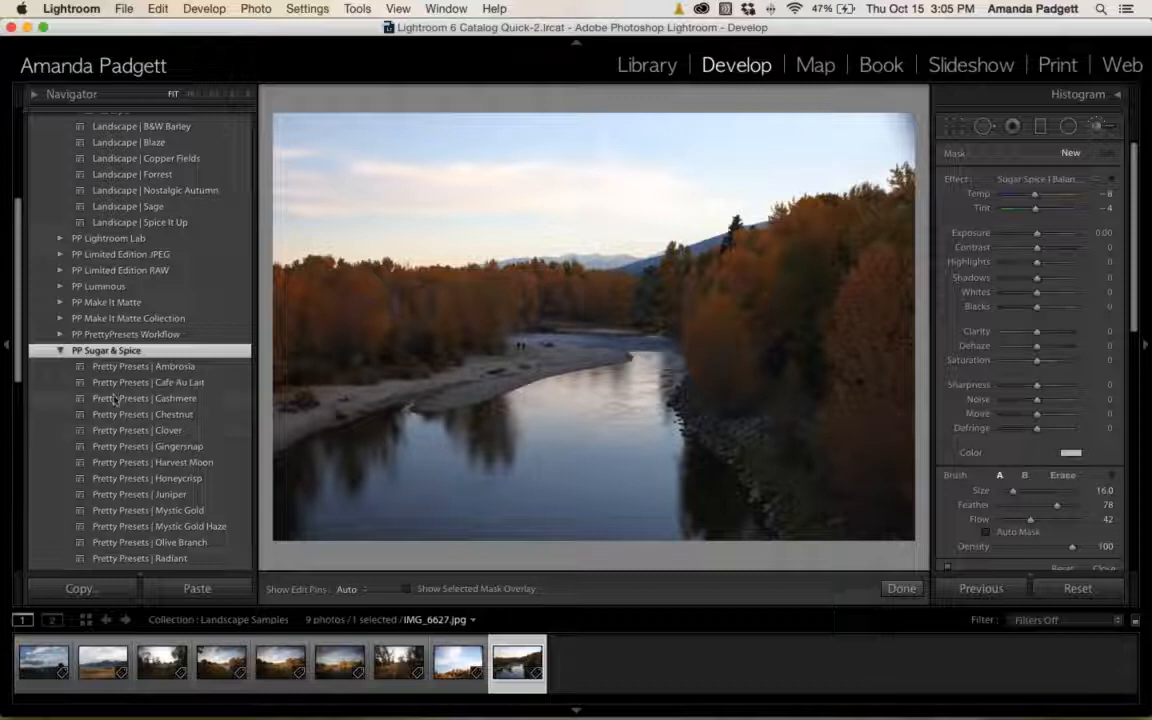
Collapse the PP Landscape folder and select the PP Sugar & Spice folder, keeping it expanded.
scroll(102, 355, up, 4)
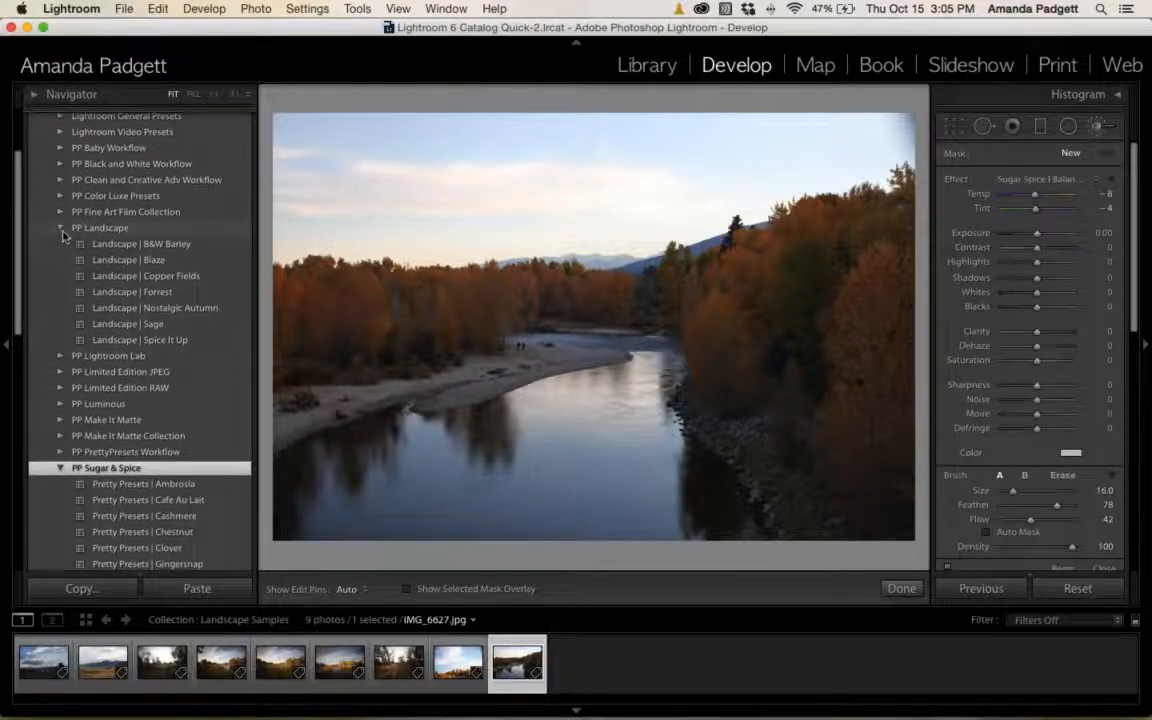
click(60, 227)
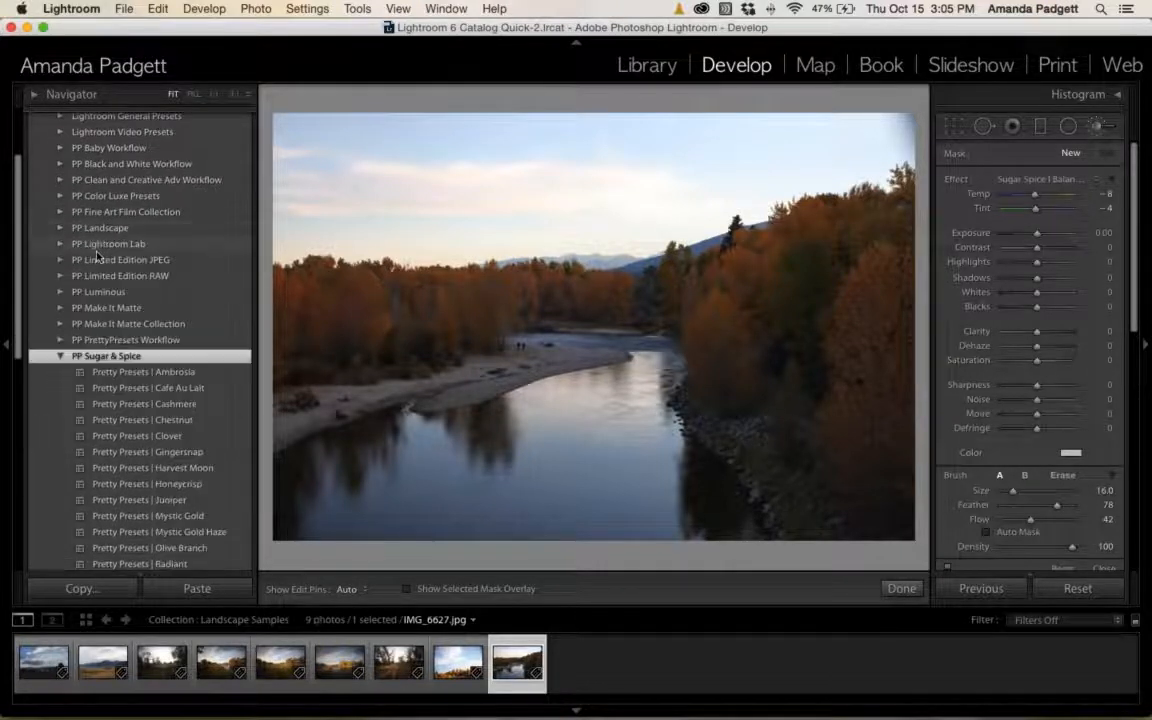
click(86, 326)
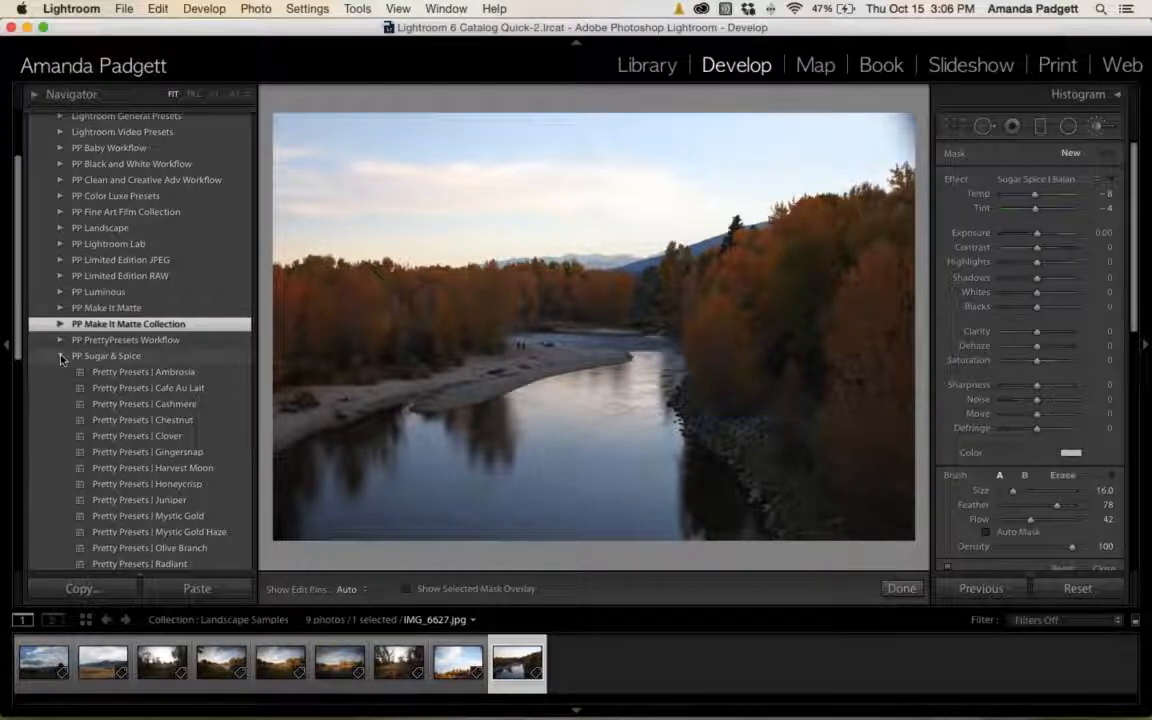
click(62, 358)
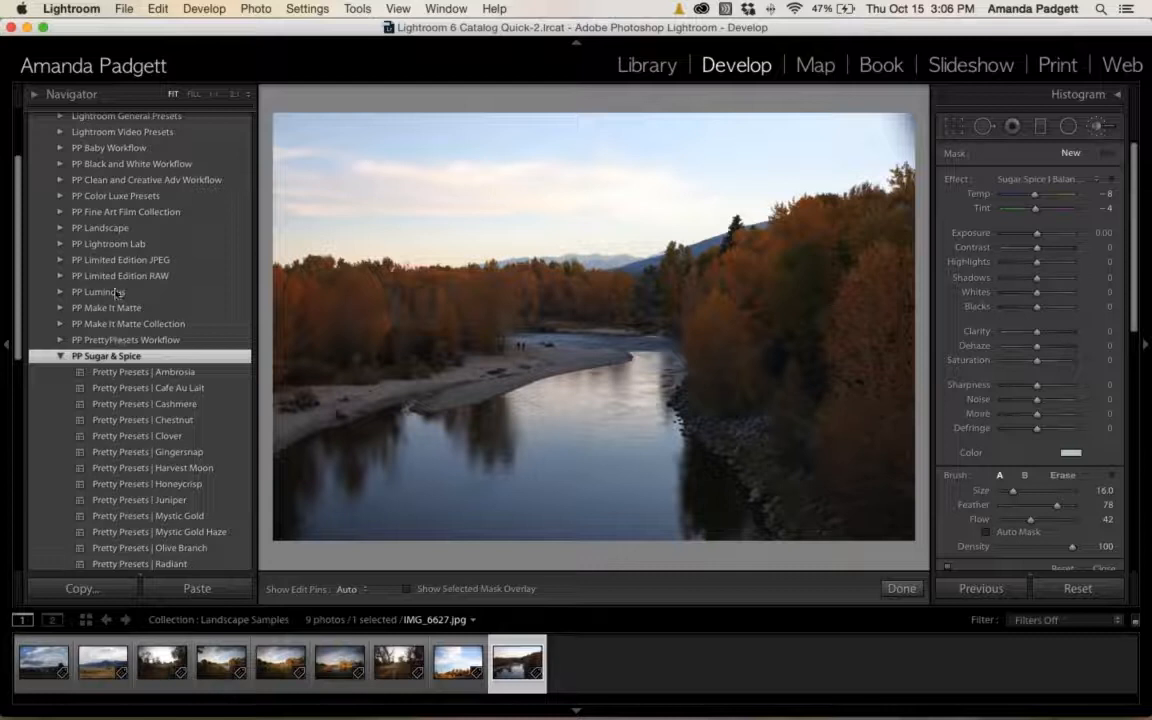
Expand the Navigator preview and bring the PP Sugar & Spice presets into view beneath it.
scroll(118, 292, up, 1)
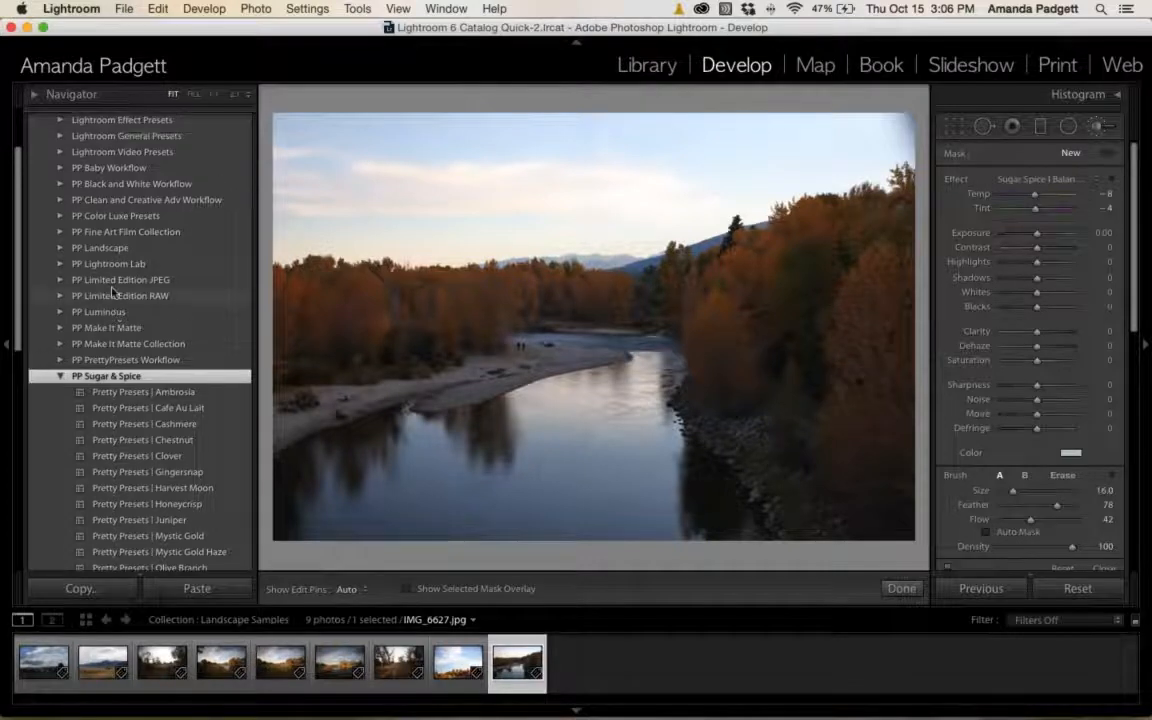
scroll(37, 121, up, 4)
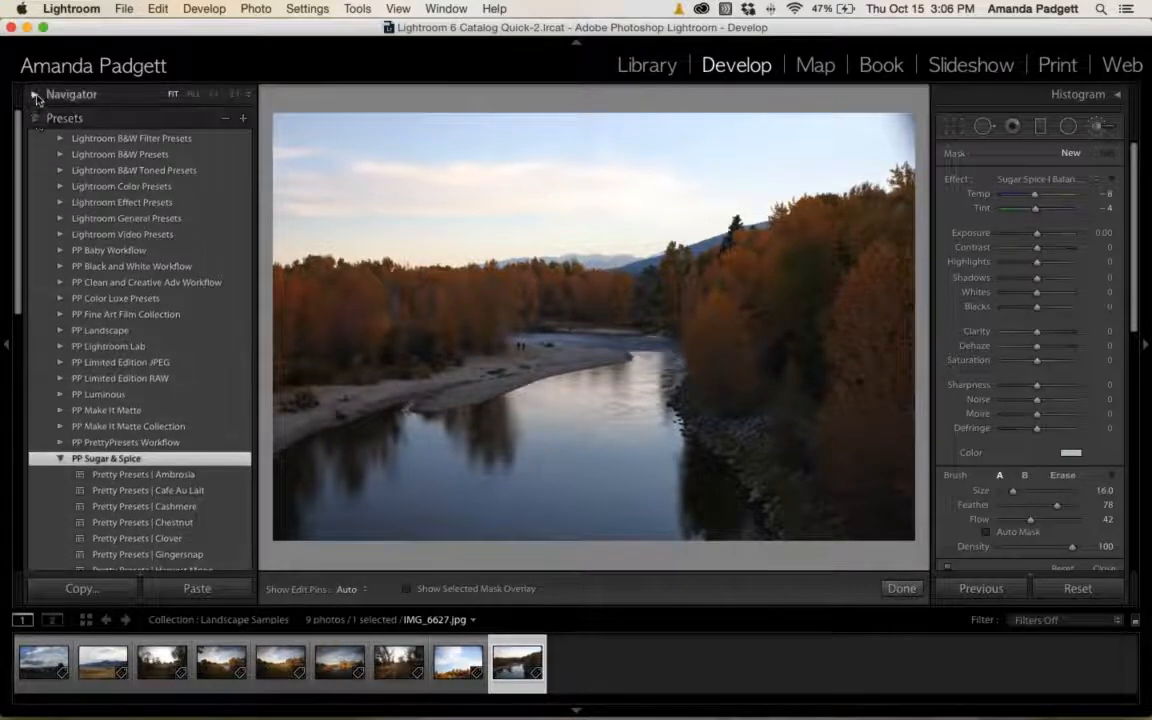
click(36, 94)
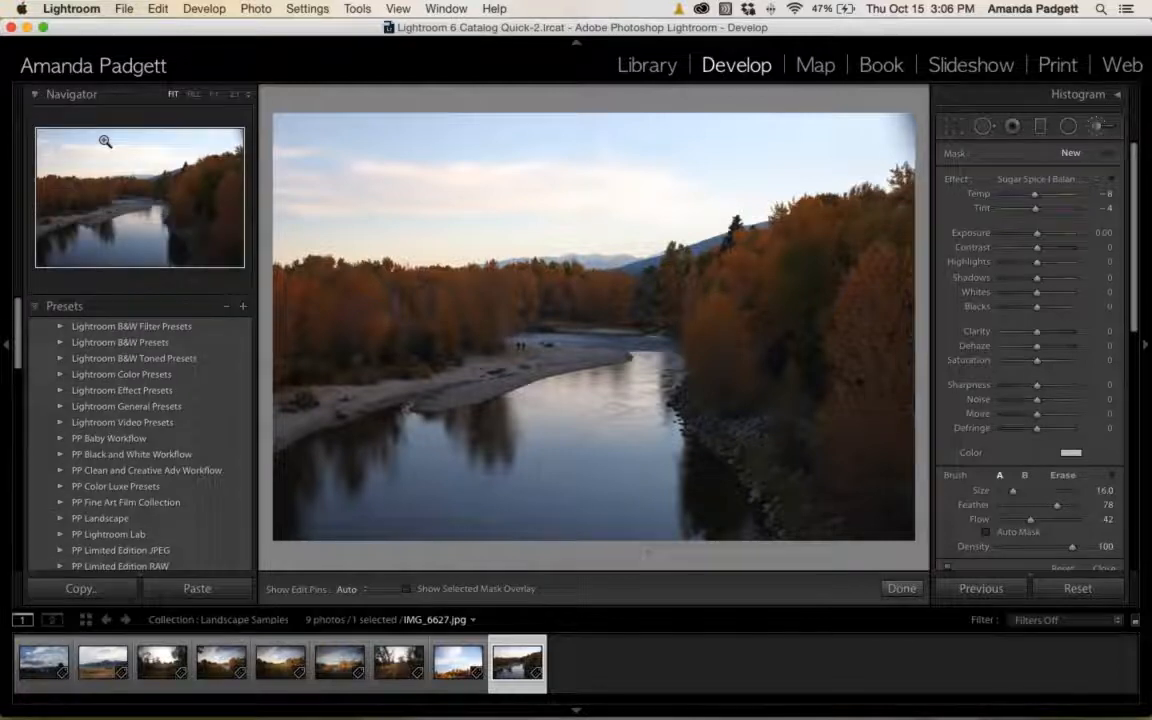
scroll(112, 381, down, 5)
click(124, 423)
scroll(120, 410, down, 4)
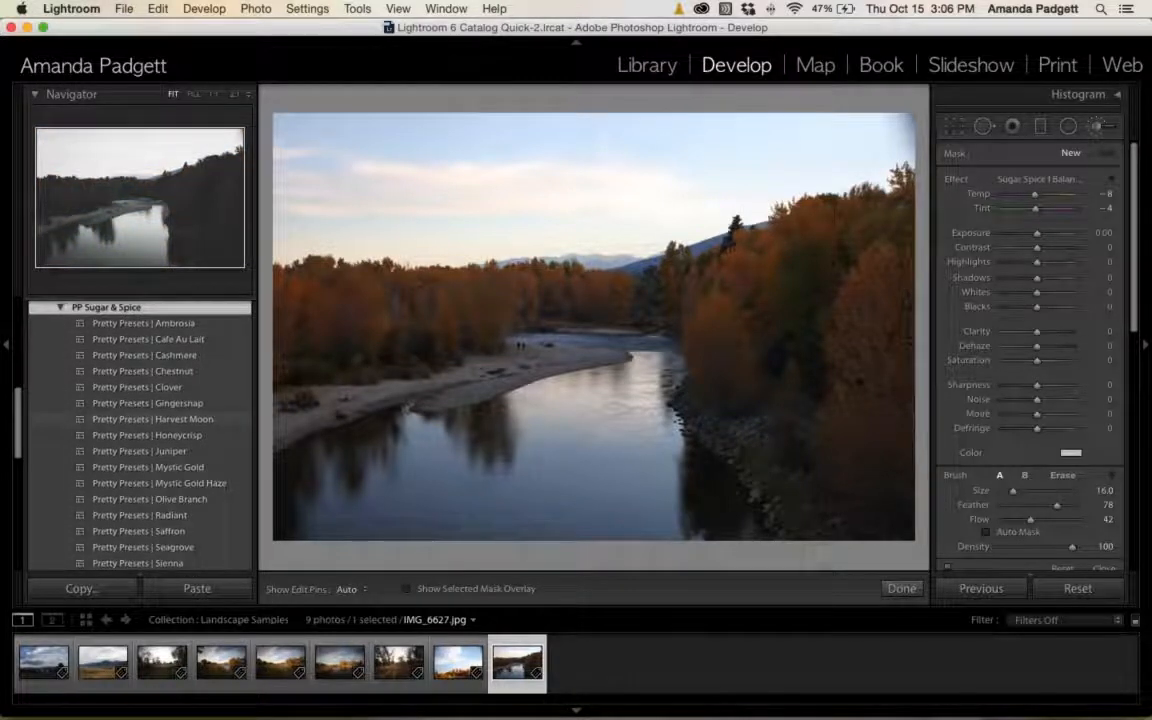
click(176, 345)
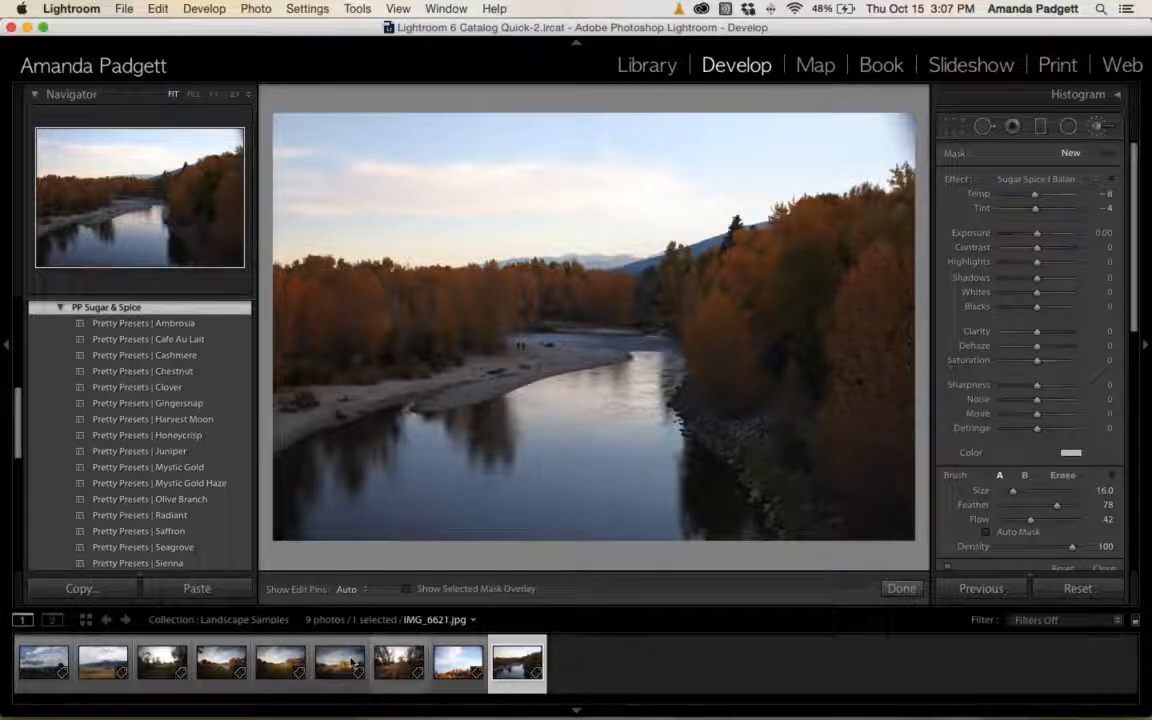
click(44, 660)
key(super+a)
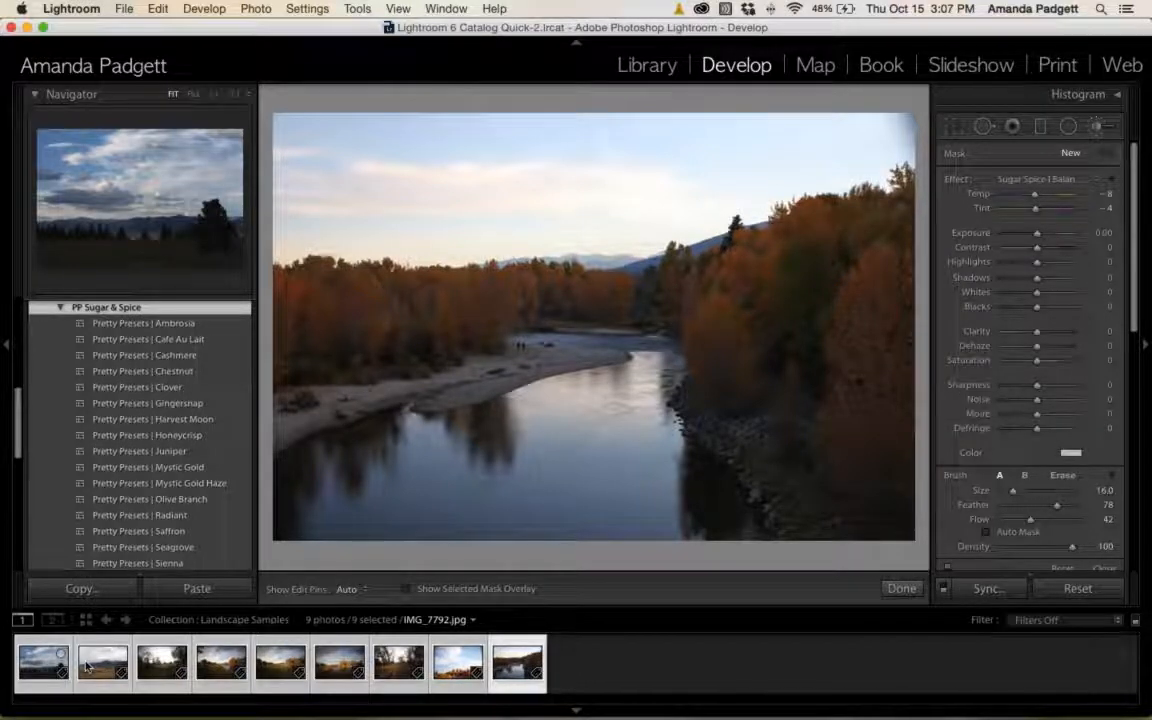
key(super)
key(super+d)
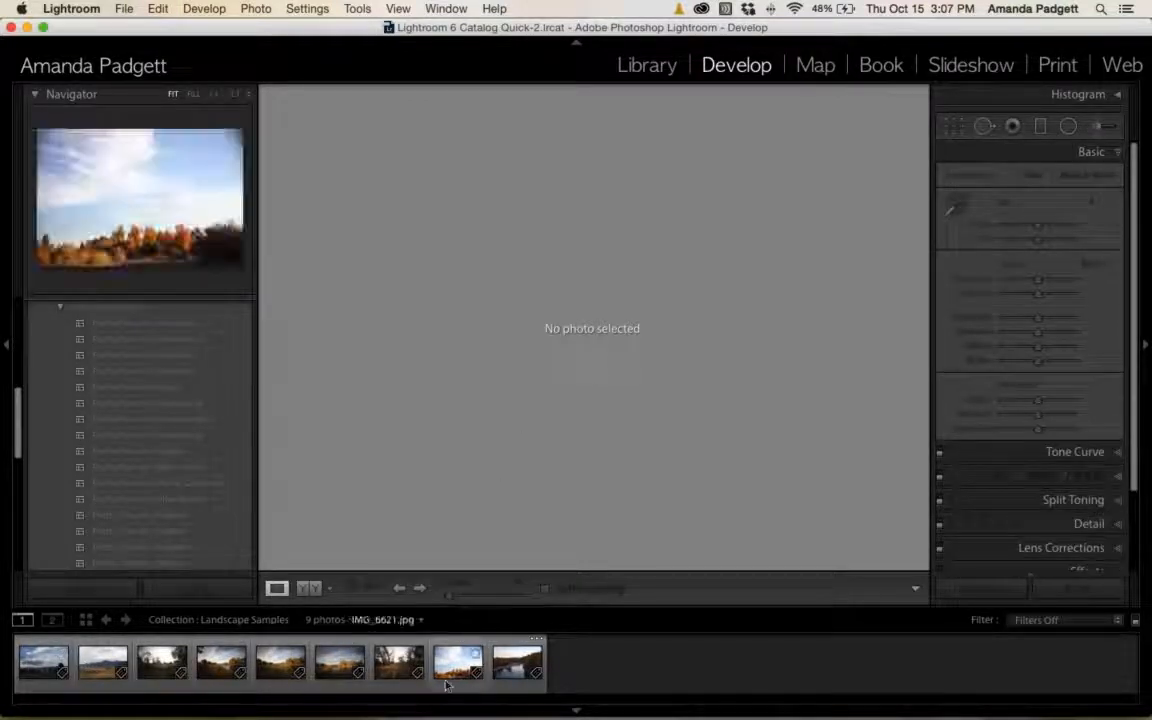
Look at the tree-lined path photo and open the lake photo 20141017-IMG_9904.jpg for editing.
click(399, 673)
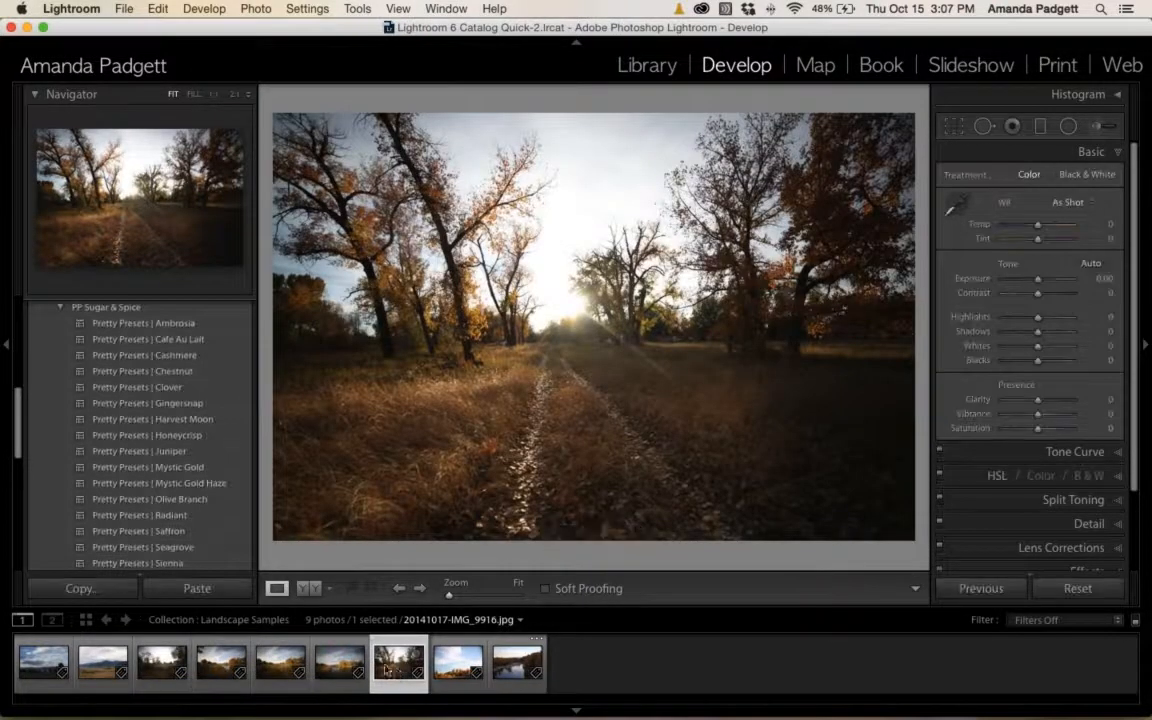
click(335, 668)
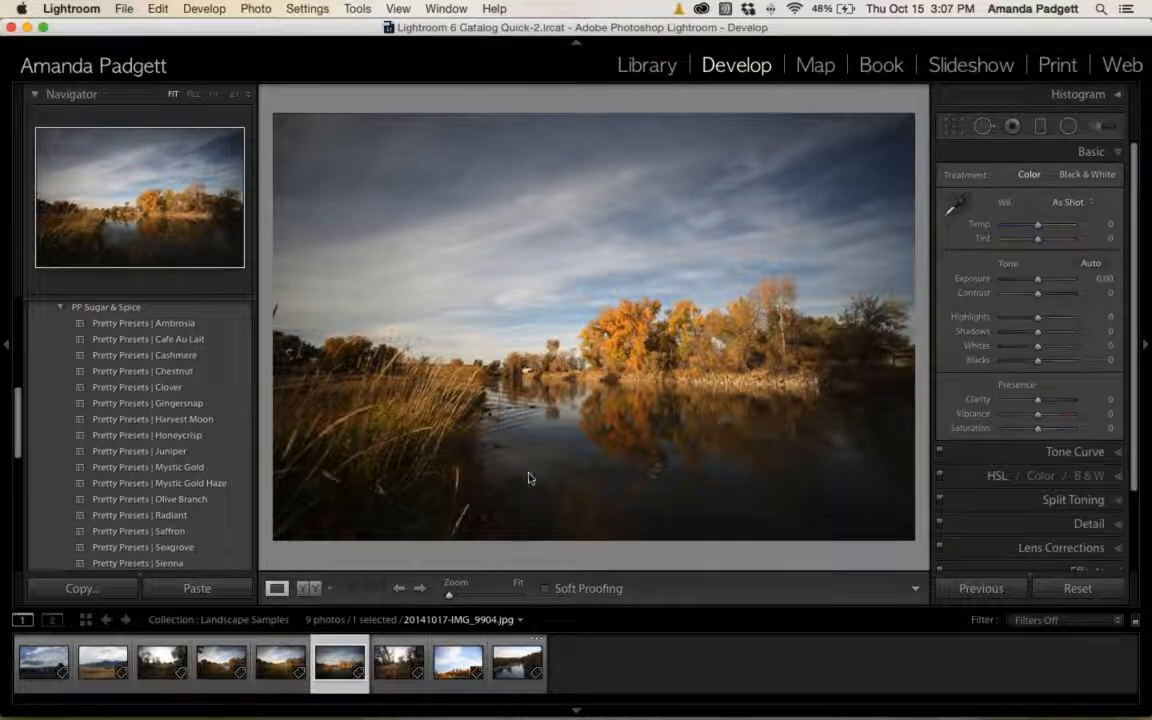
Expand the PP Landscape preset folder and apply the Landscape | Blaze preset to the lake photo.
scroll(195, 412, up, 1)
scroll(195, 412, up, 5)
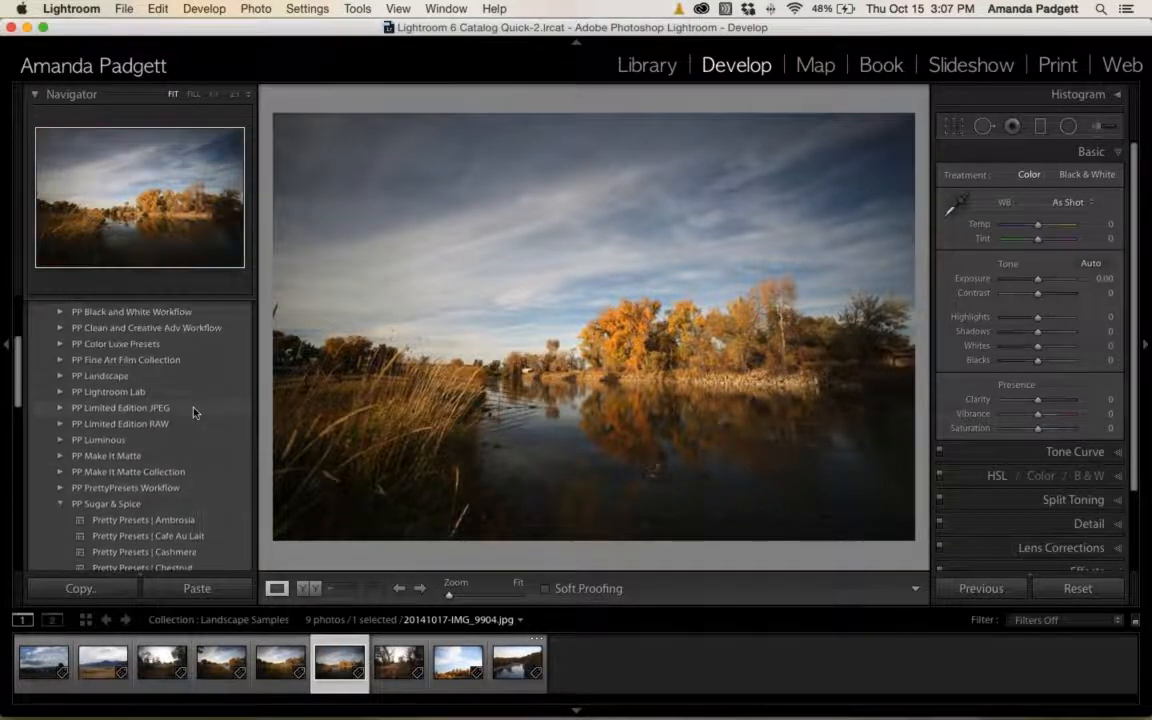
scroll(195, 412, down, 3)
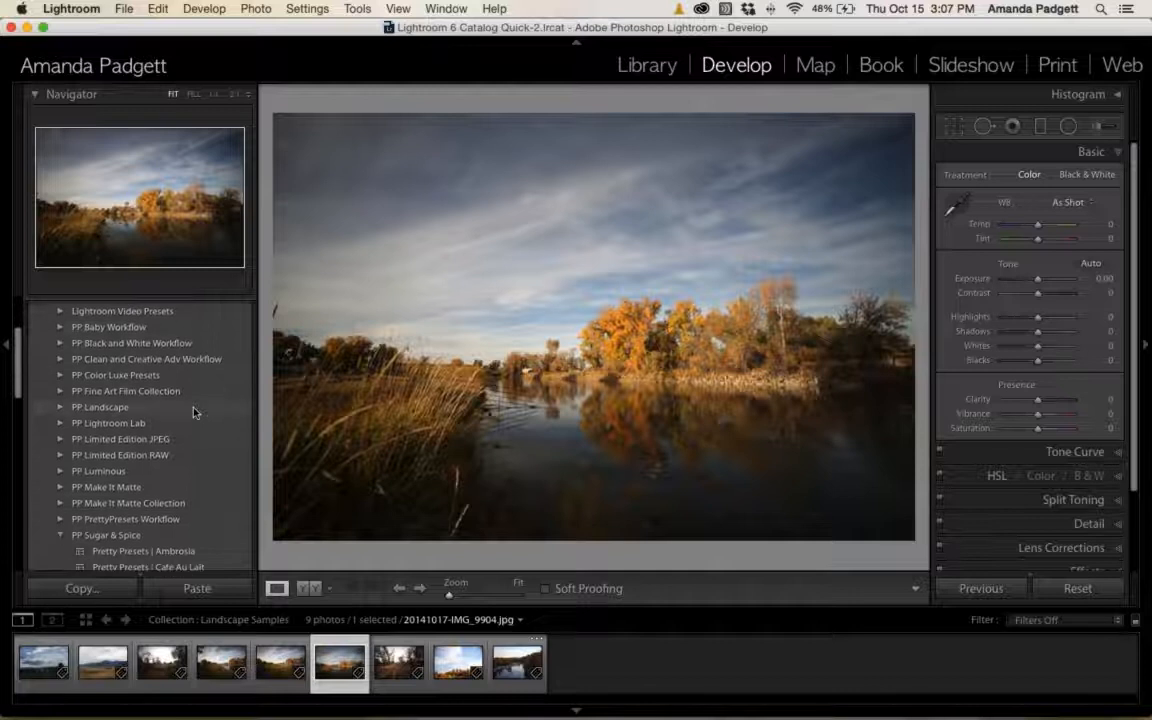
click(58, 407)
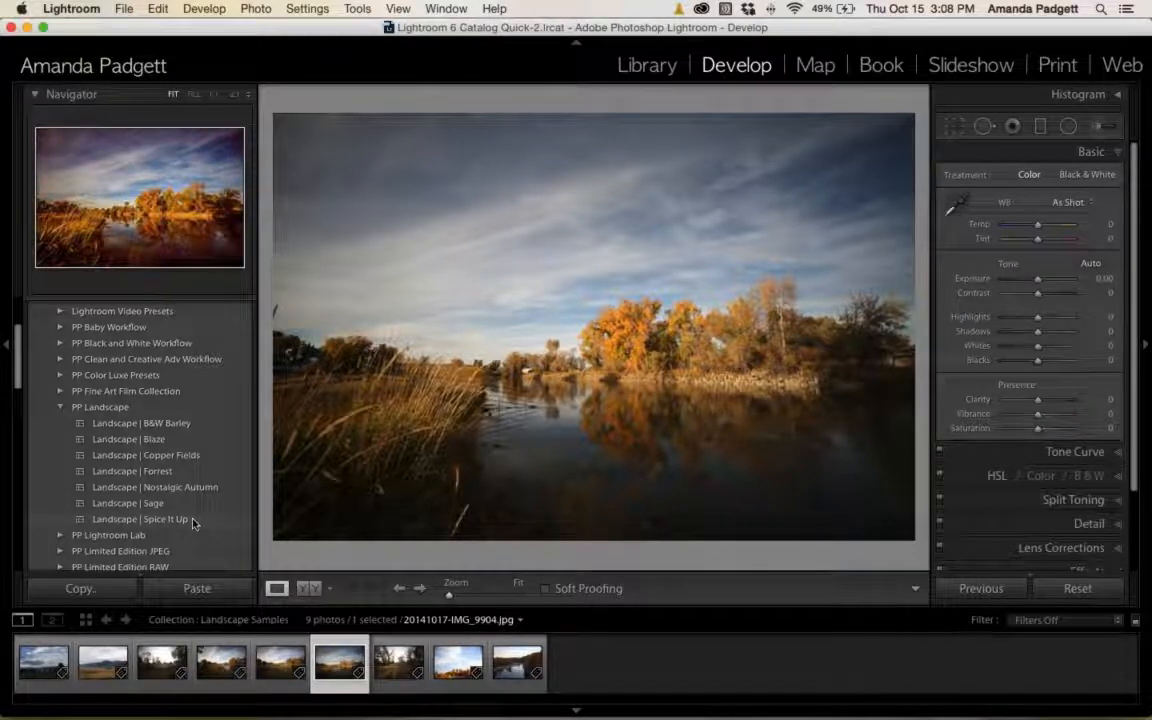
click(198, 440)
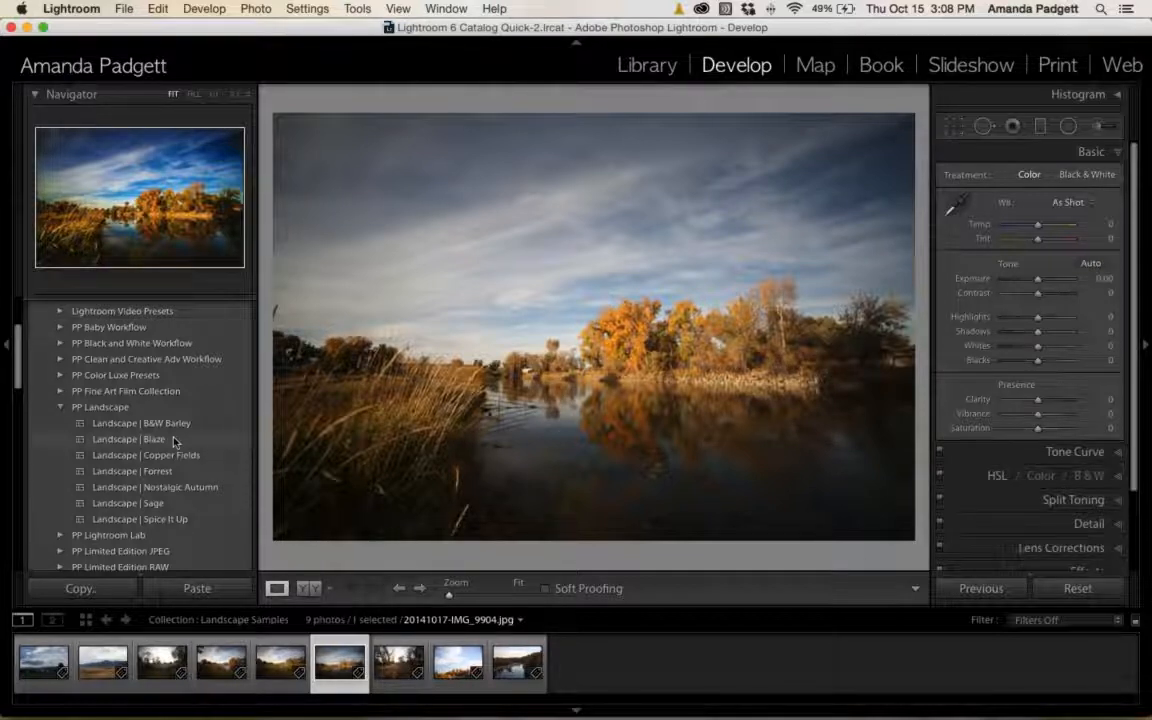
click(174, 441)
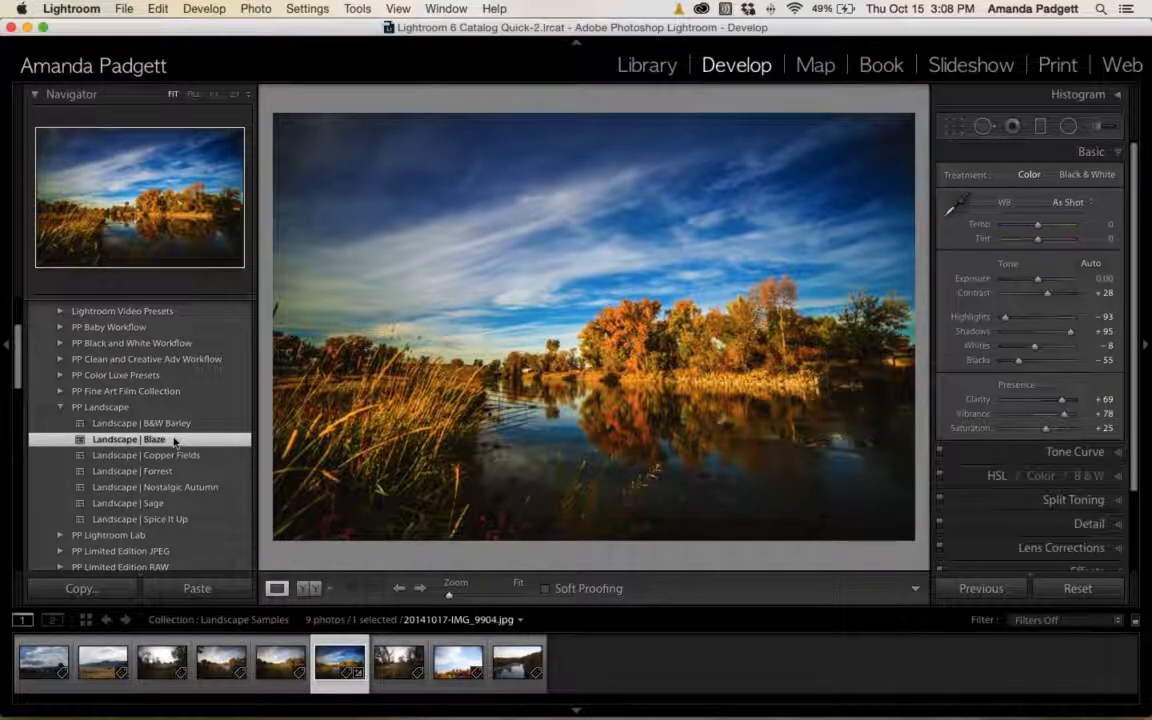
Open the tree-lined path photo 20141017-IMG_9916.jpg and apply the Landscape | Blaze preset to it.
click(395, 660)
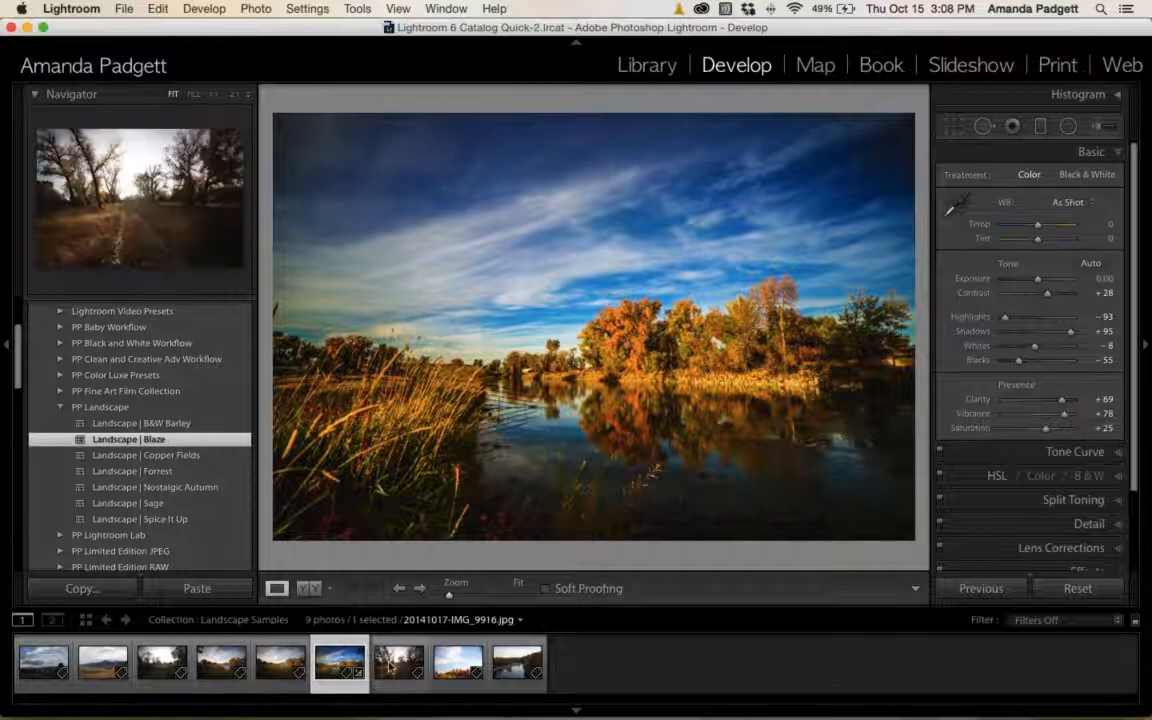
click(202, 440)
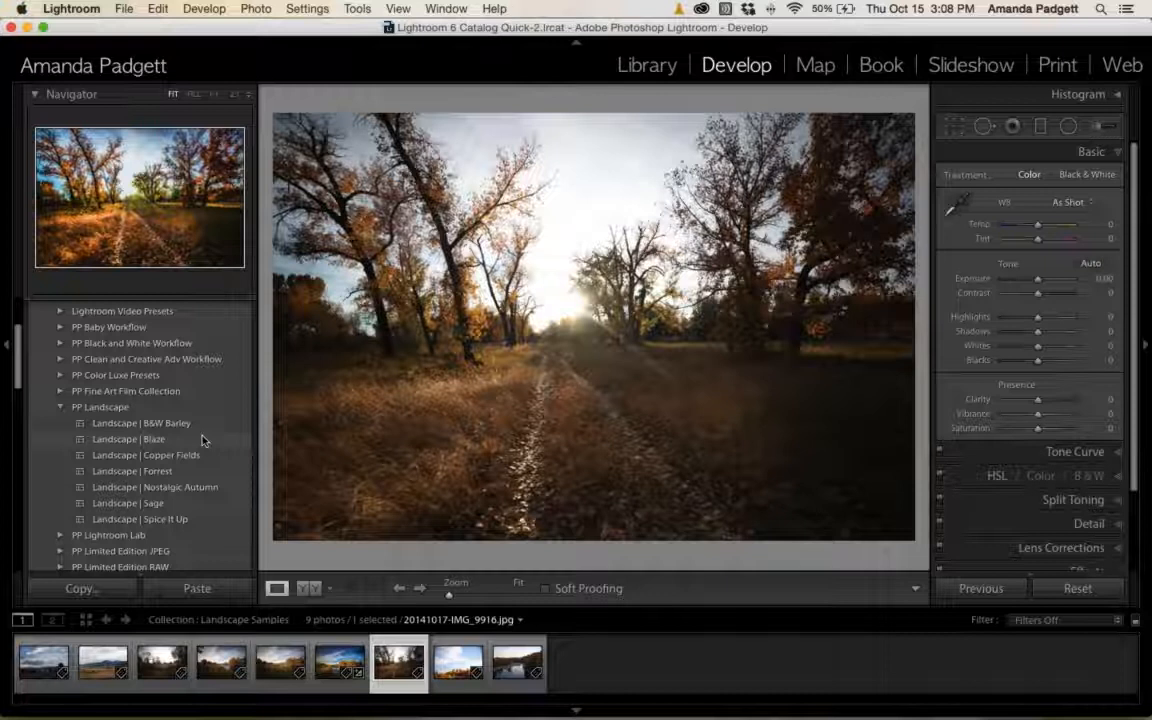
click(202, 440)
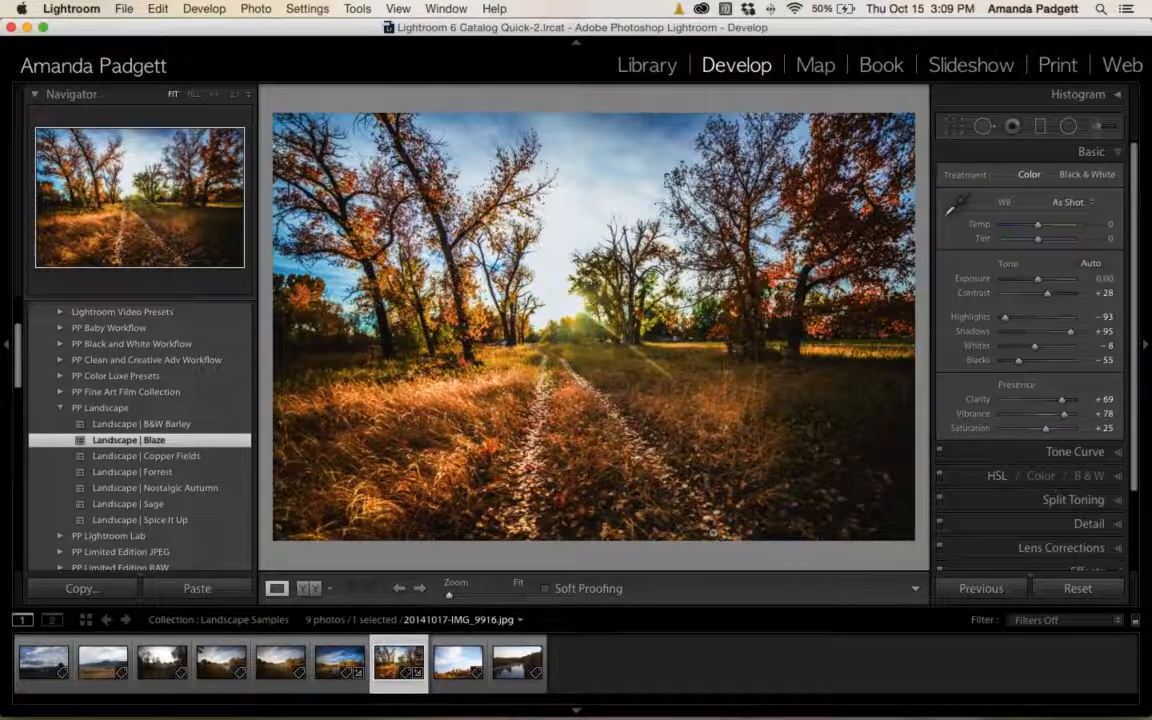
Reset the path photo's adjustments and apply the Landscape | Copper Fields preset.
click(1077, 588)
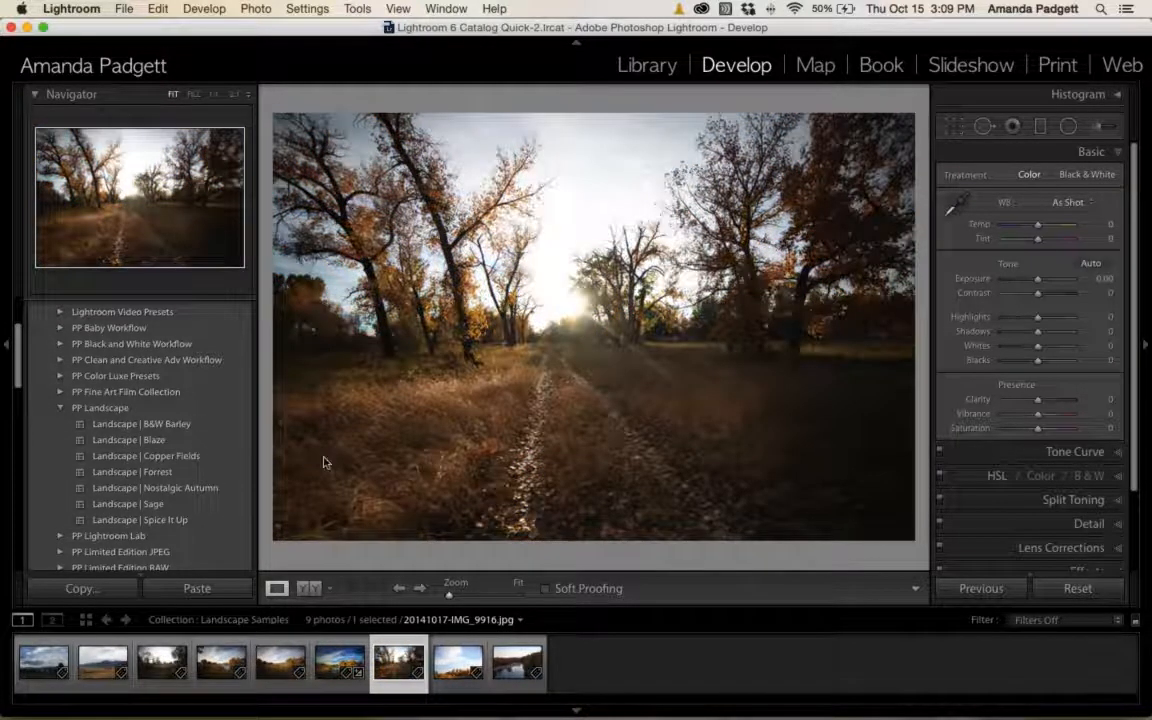
click(225, 461)
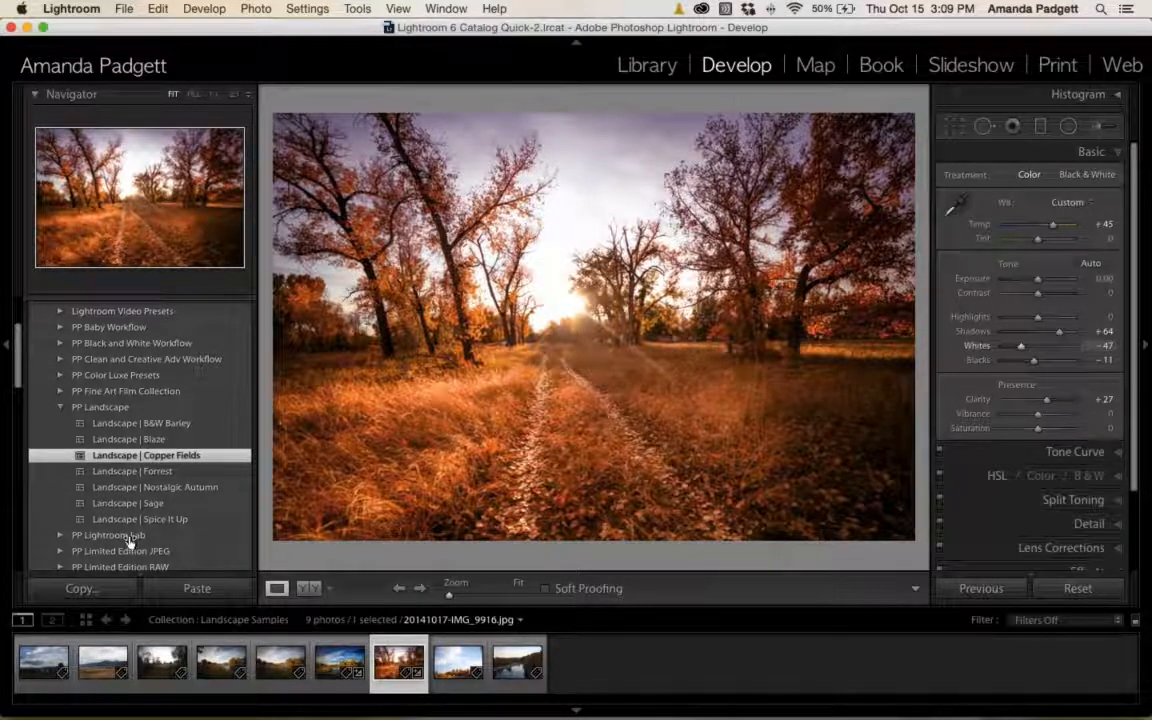
Collapse the Basic adjustments and look through the Adjustment Brush settings without painting, closing the brush at the end.
click(1100, 153)
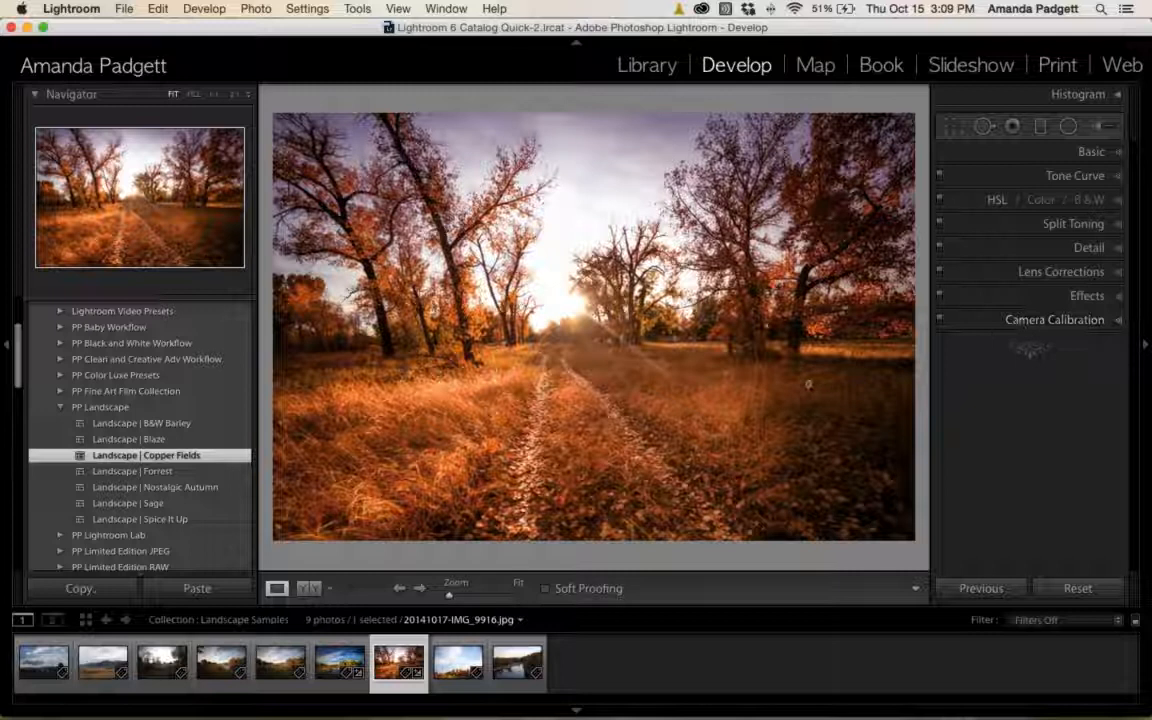
click(1099, 129)
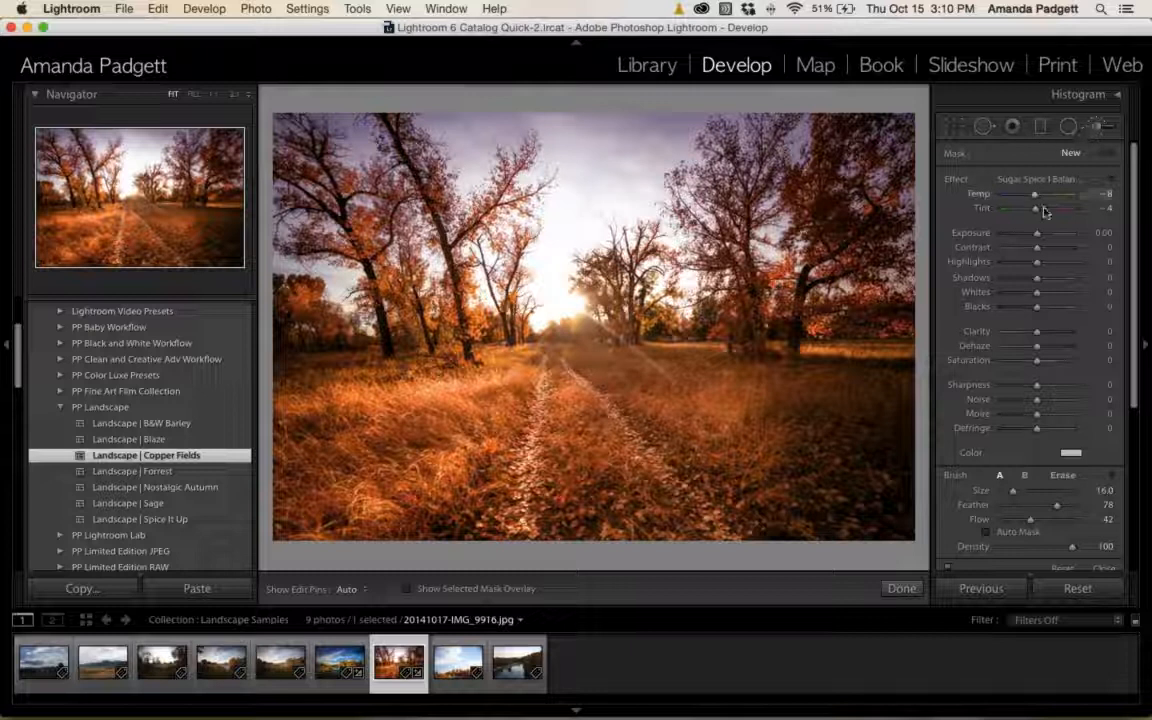
scroll(1027, 311, down, 2)
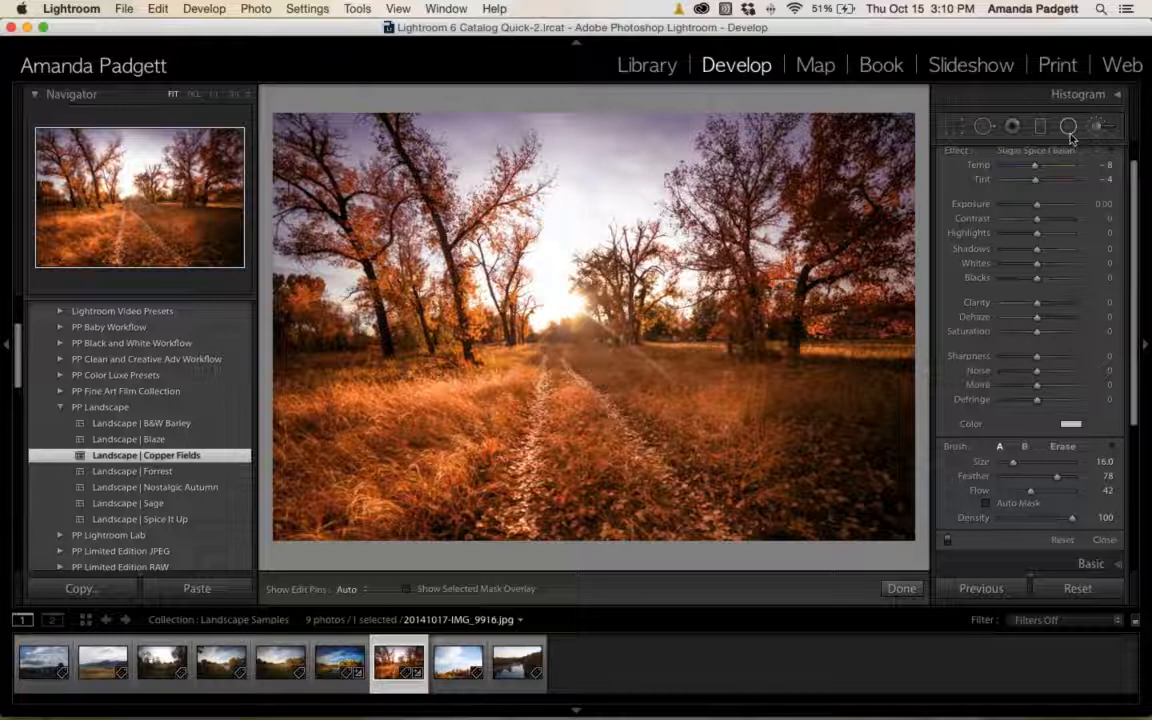
click(1101, 541)
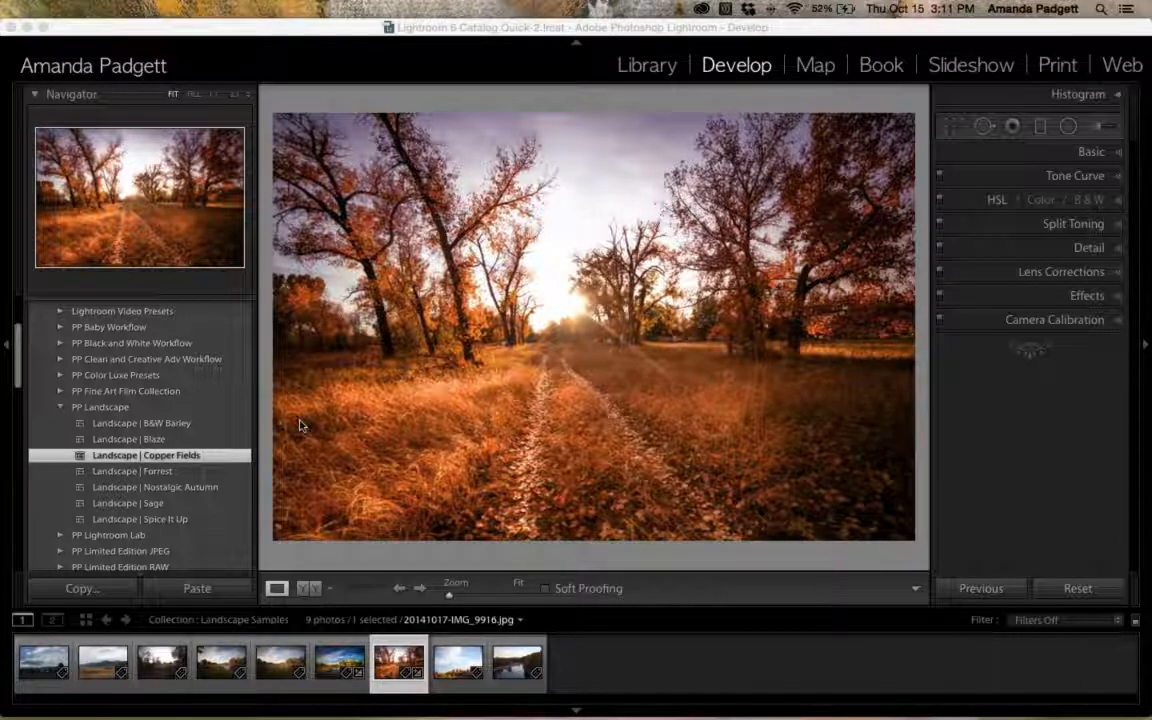
Try the Landscape | Forrest and Nostalgic Autumn presets on the path photo and reset it.
click(190, 473)
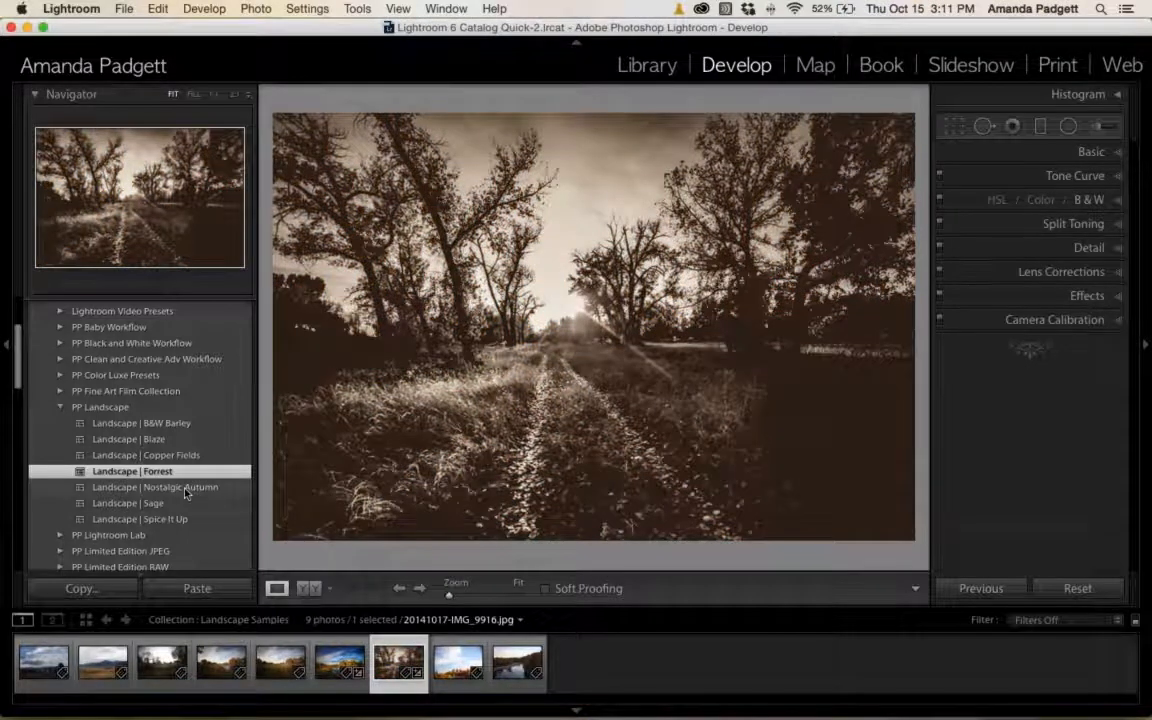
click(187, 488)
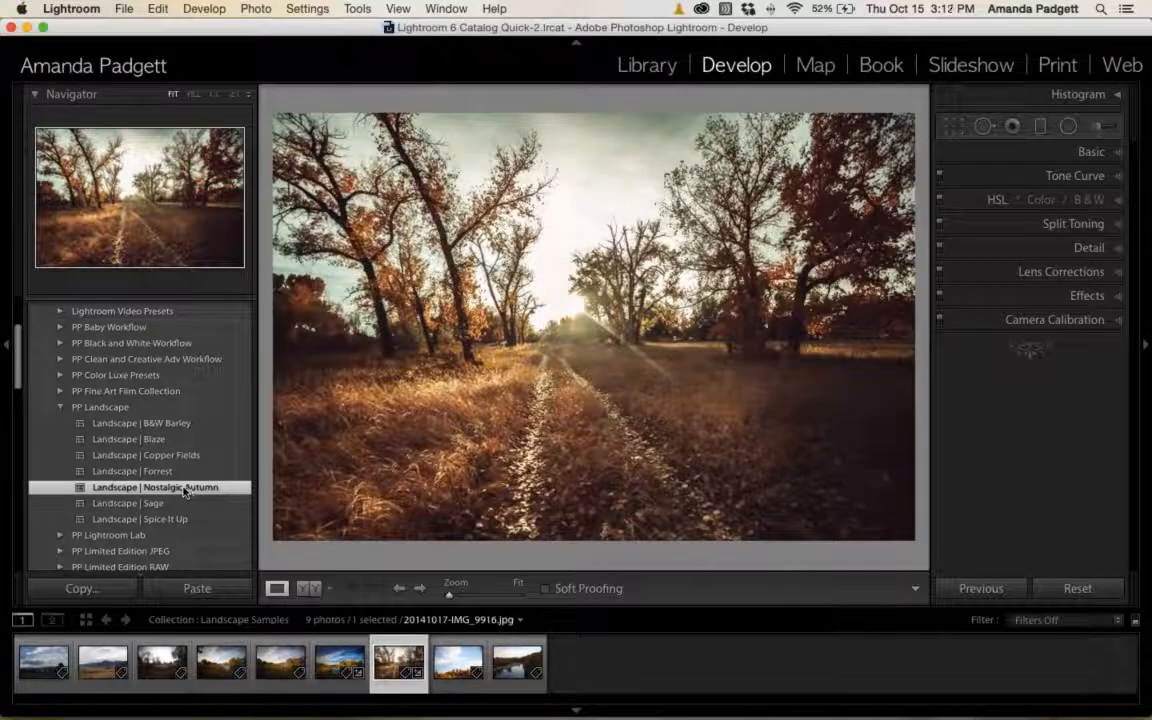
click(1078, 589)
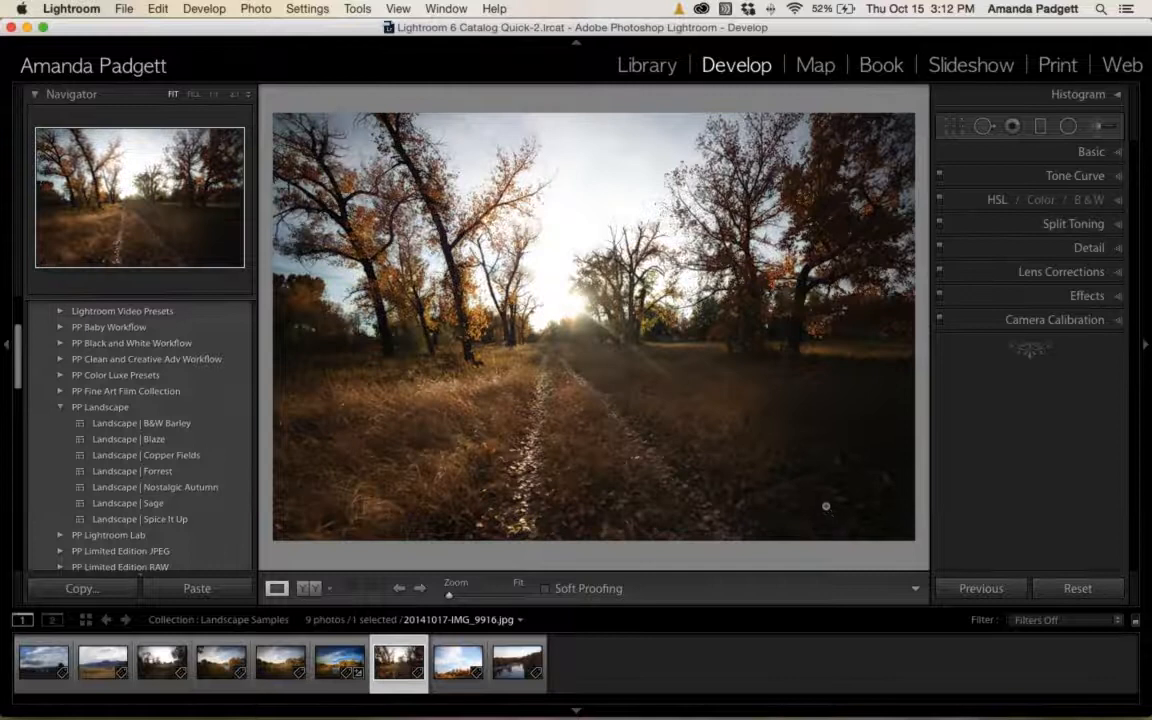
Compare the B&W Barley, Blaze and Copper Fields presets on the path photo, return to Blaze, and reset the photo.
click(165, 426)
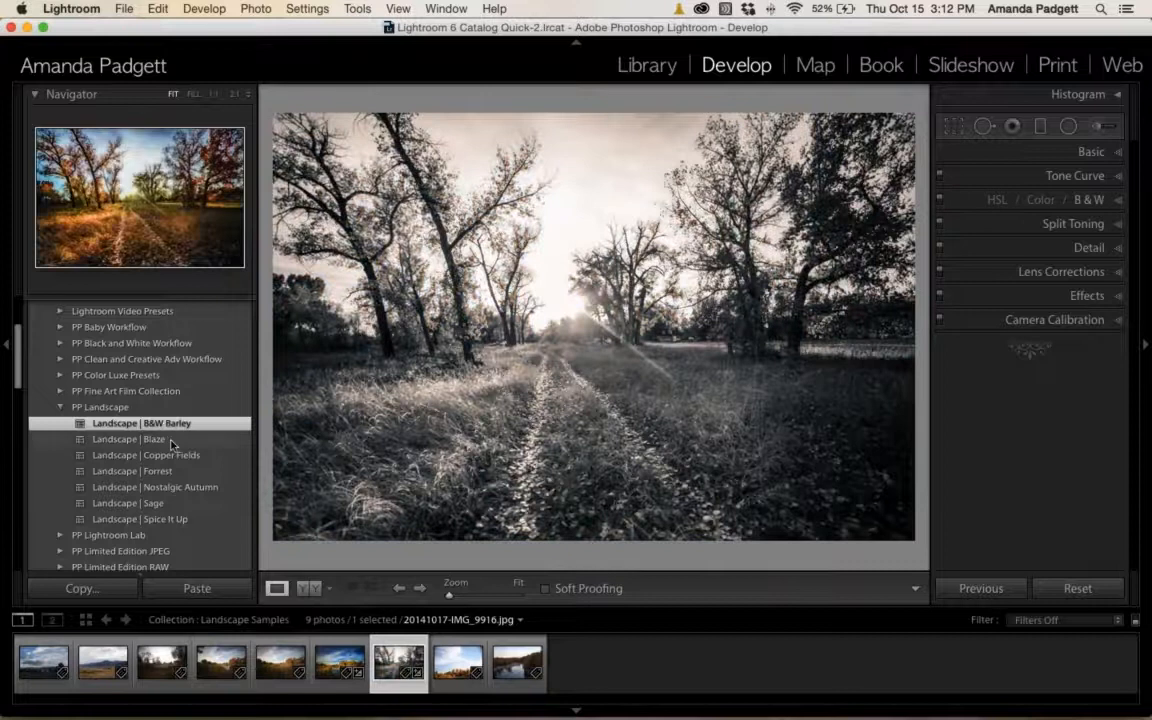
click(165, 440)
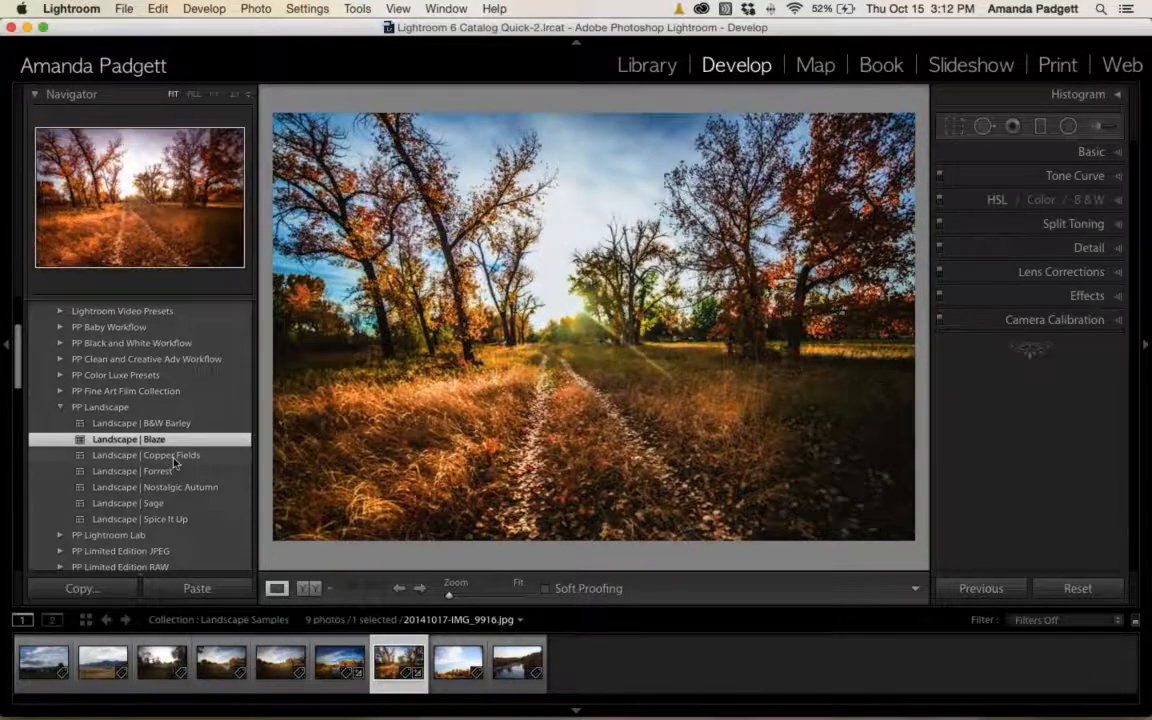
click(175, 457)
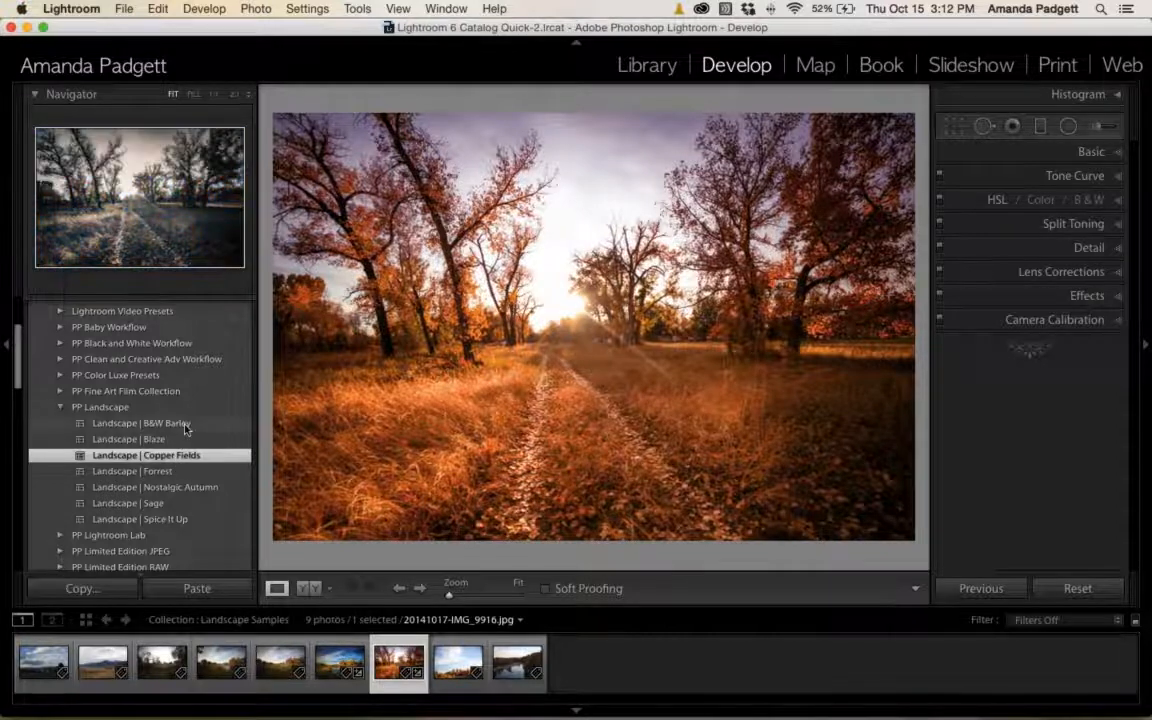
click(176, 440)
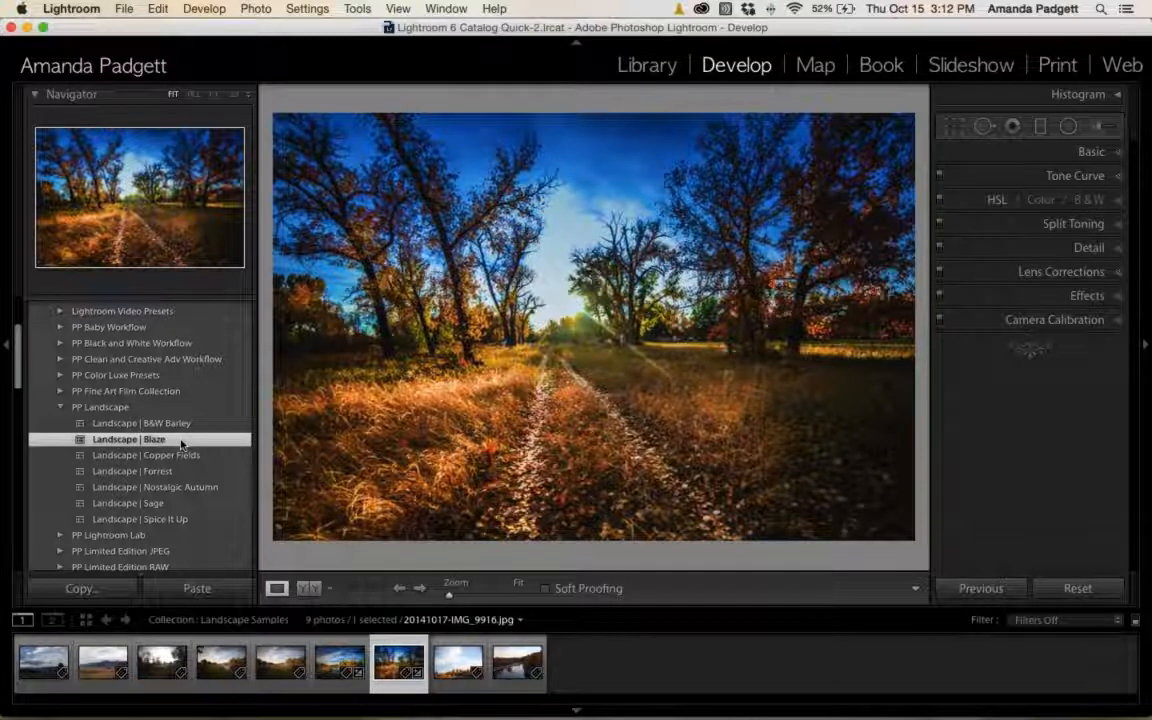
click(1077, 590)
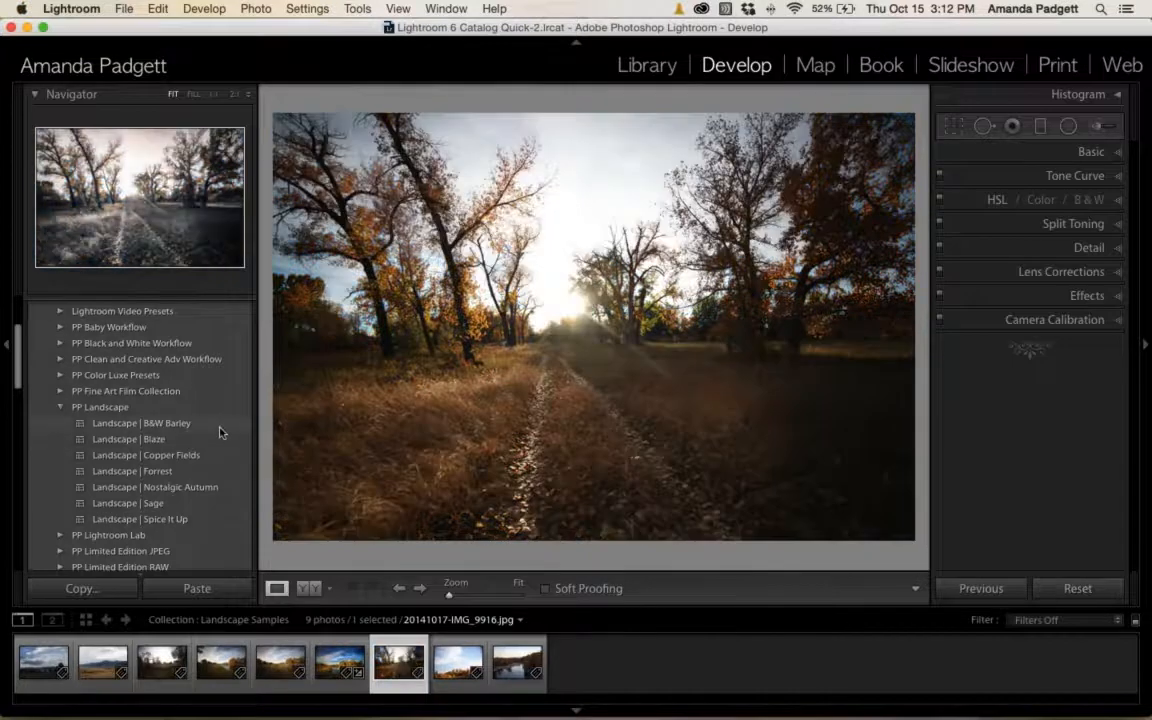
Try the B&W Barley, Nostalgic Autumn and Sage presets one at a time on the path photo, undoing each.
click(200, 423)
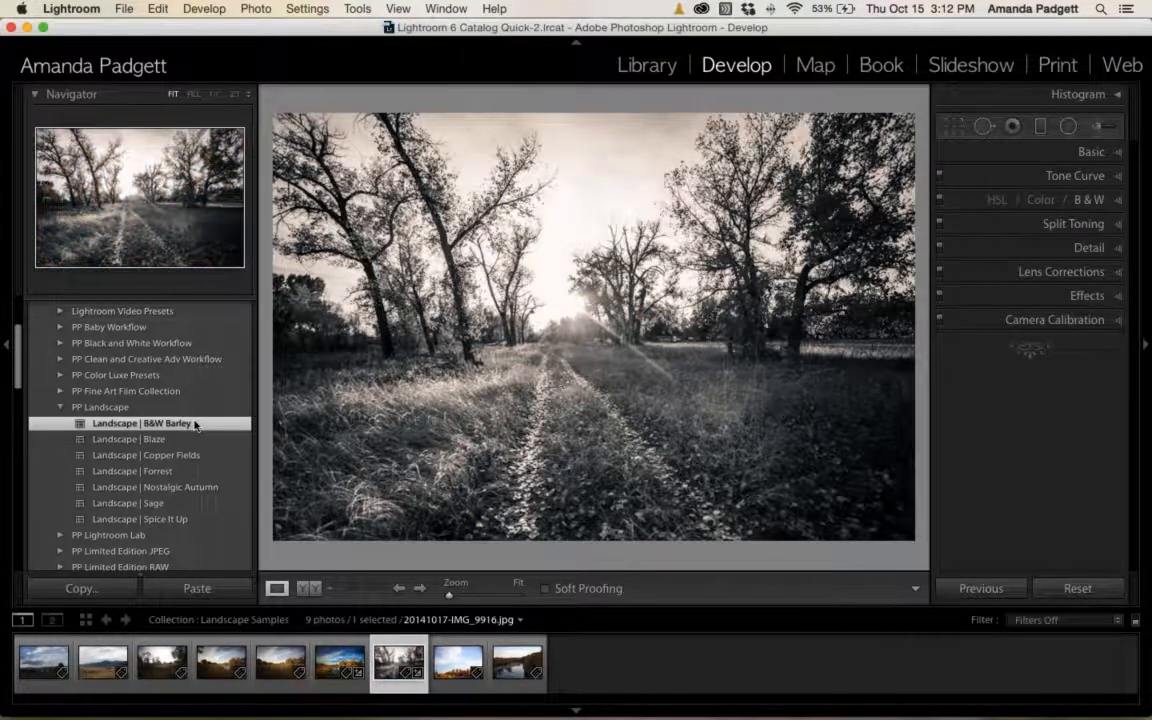
key(super+z)
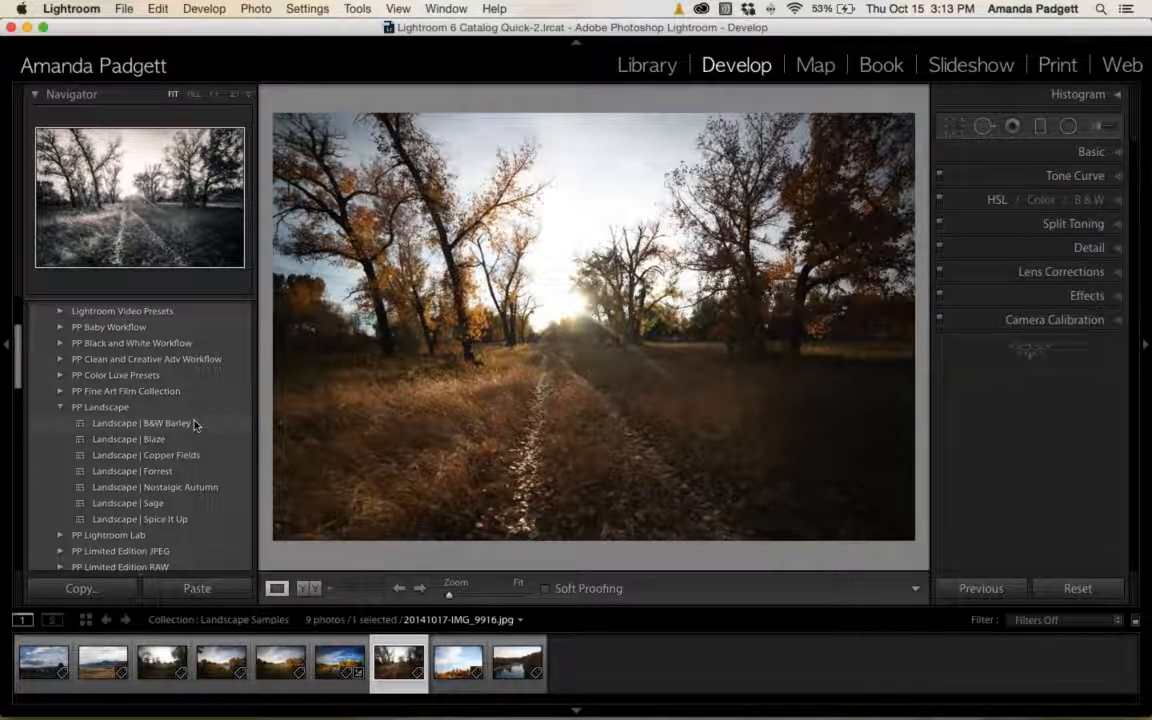
click(195, 490)
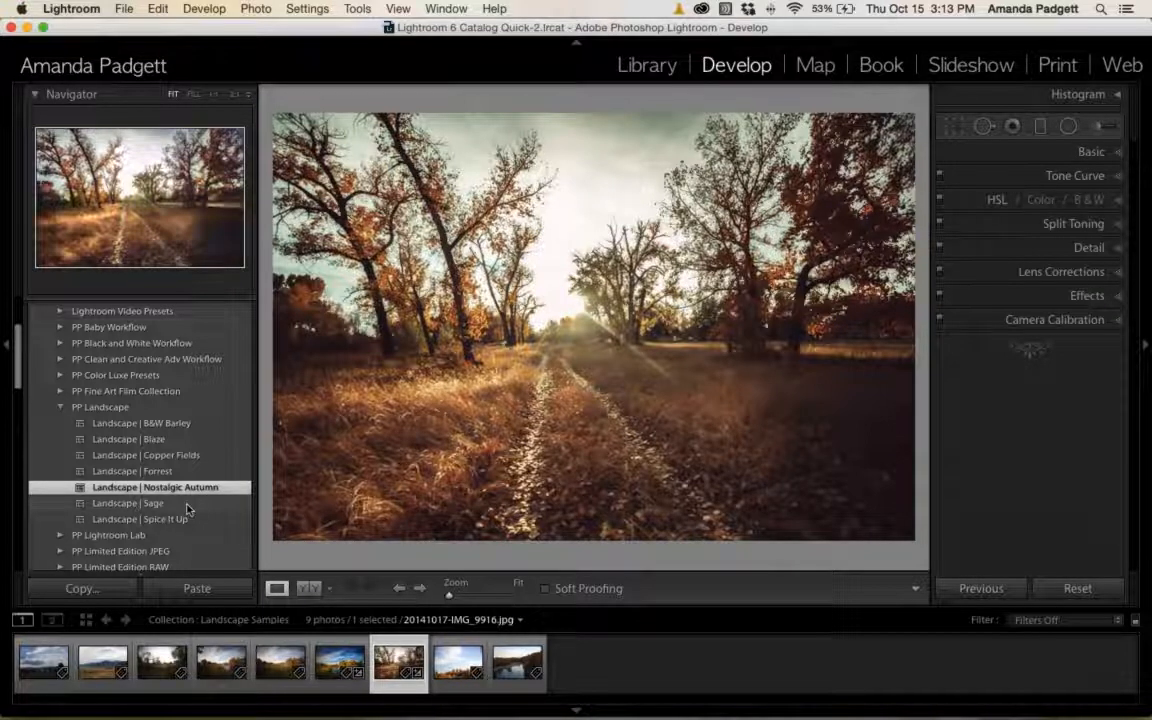
key(super+z)
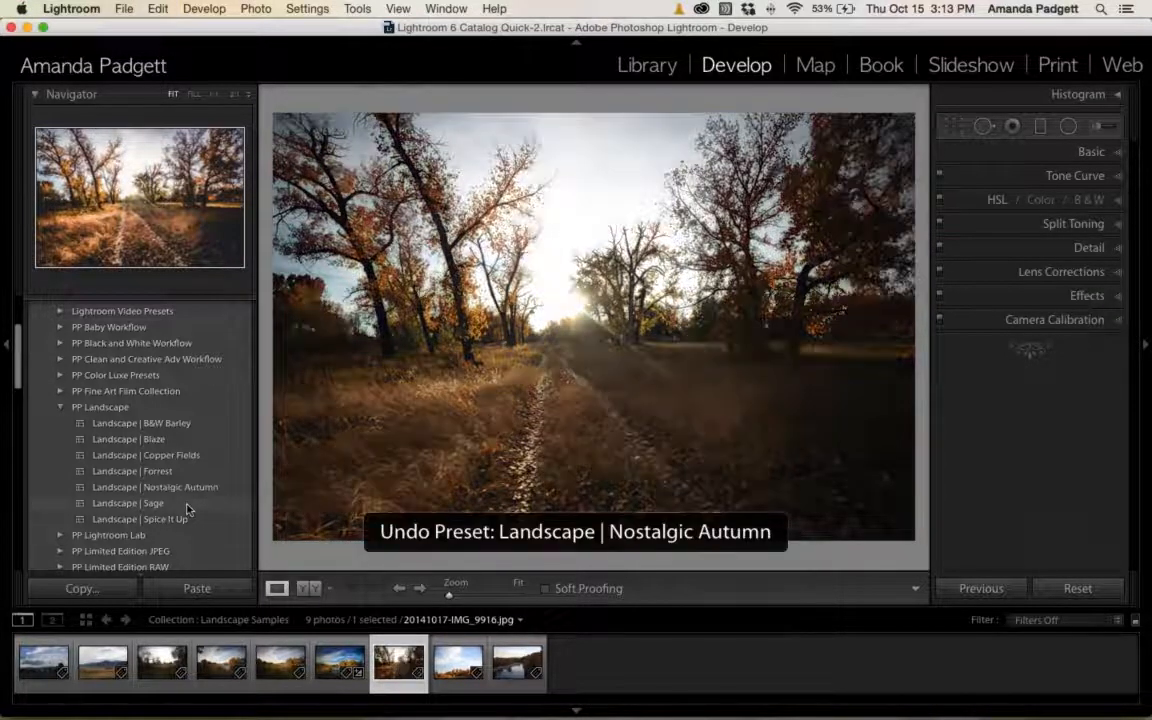
click(199, 506)
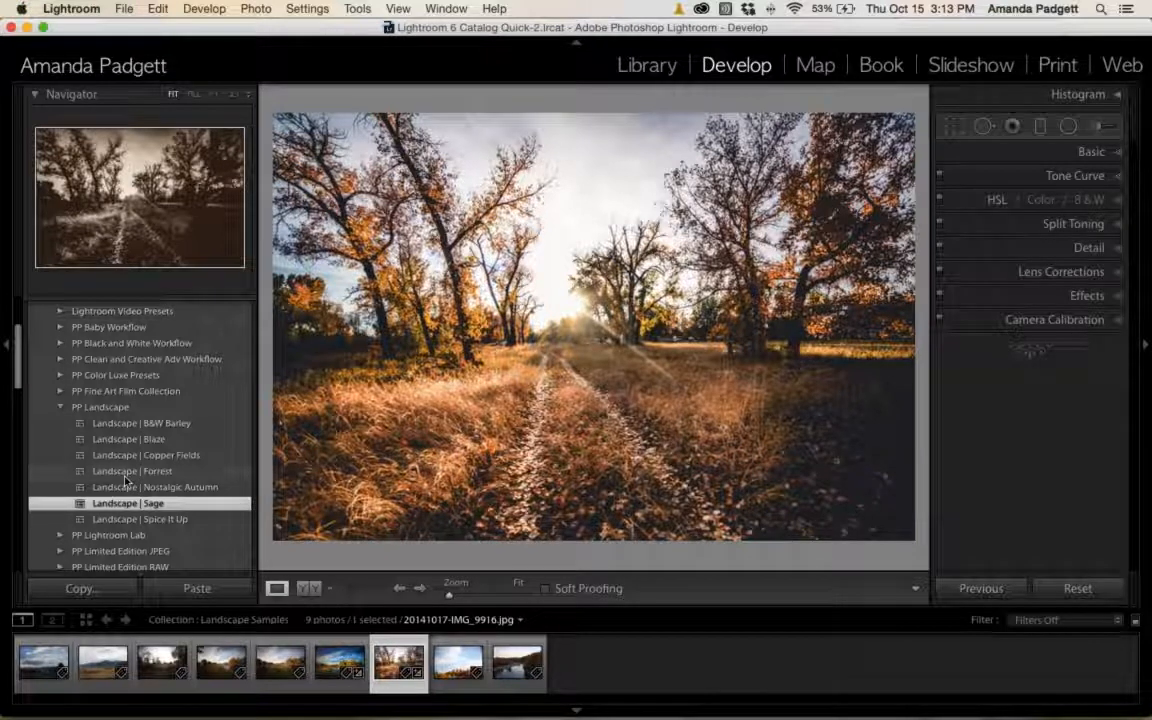
key(super+z)
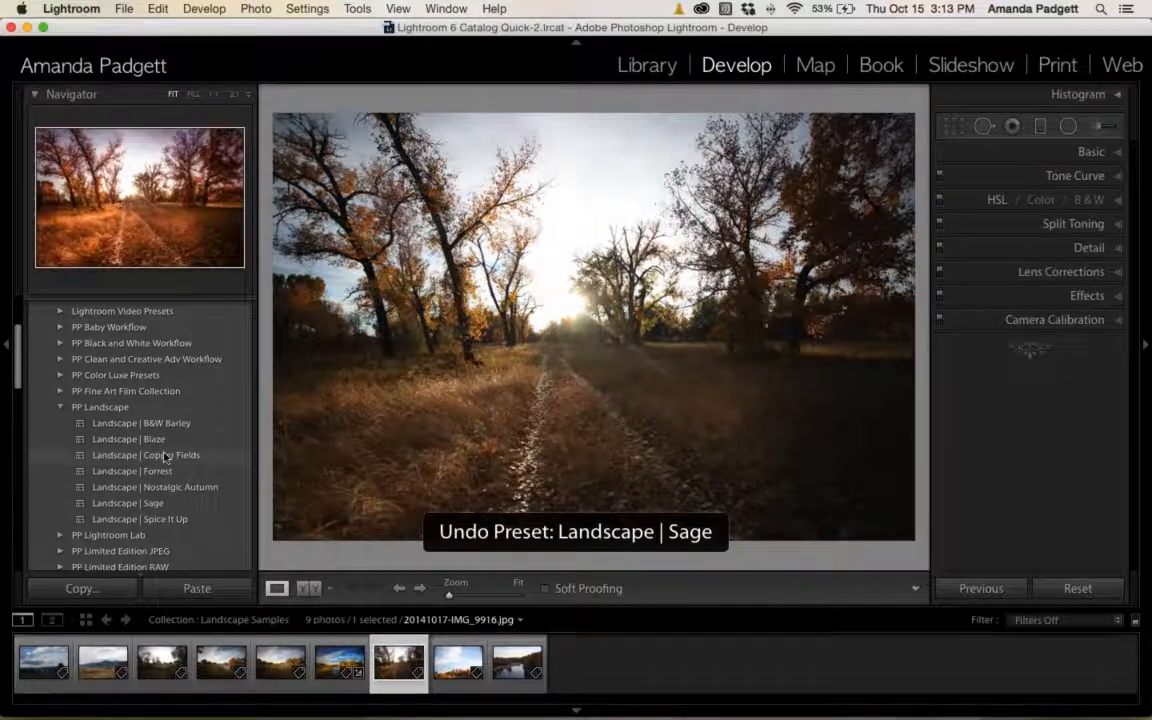
Apply the Landscape | Forrest preset to the path photo and soften it with Contrast +13 and Blacks -24.
click(165, 472)
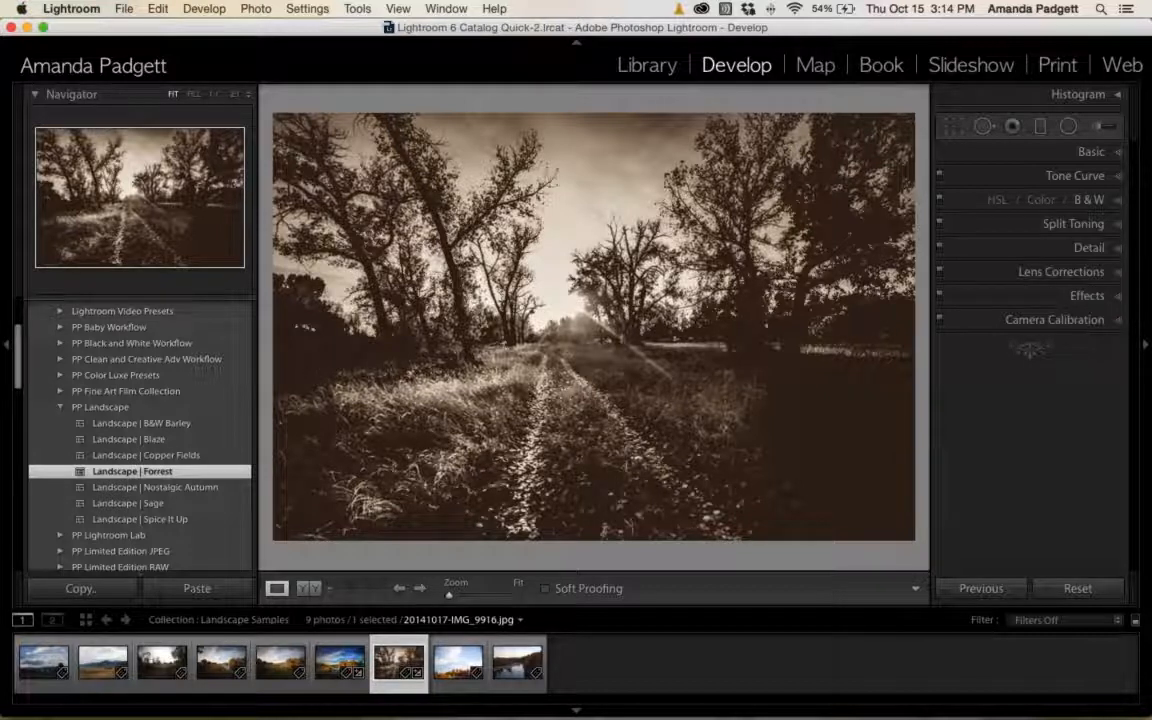
click(1092, 153)
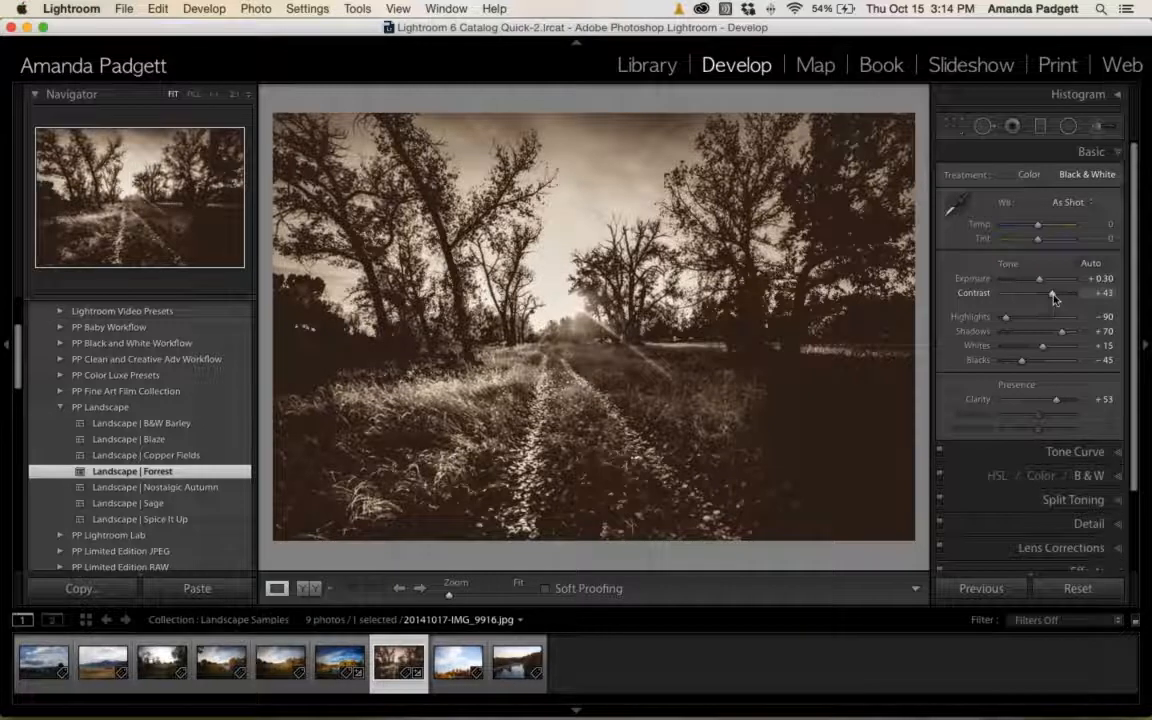
drag(1054, 297, 1044, 299)
drag(1021, 360, 1034, 366)
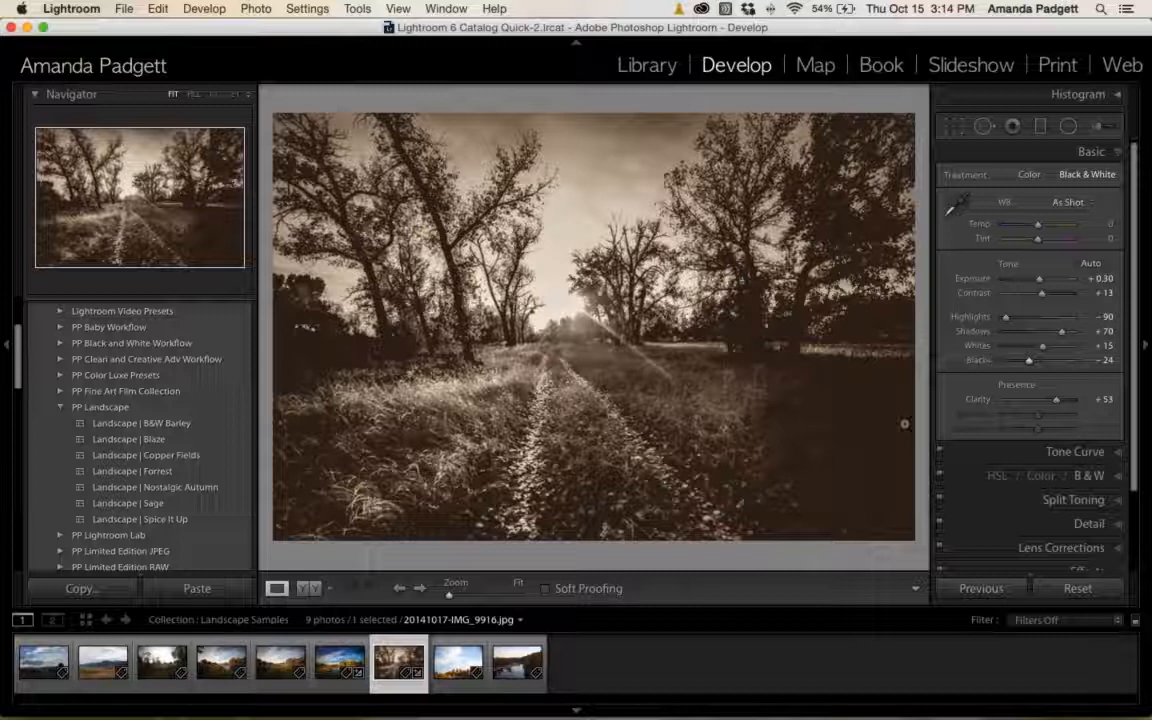
Add a slightly tilted graduated filter with Exposure 0.79 and Shadows 22, running inward from the path photo's dark right edge.
click(1040, 127)
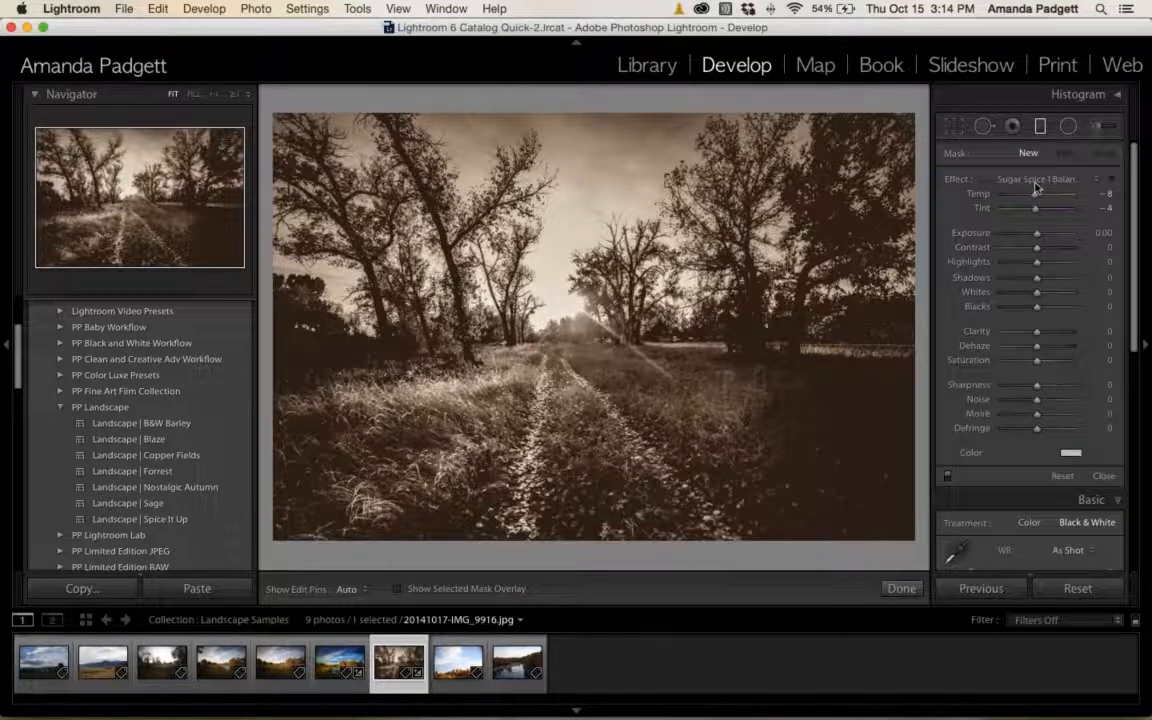
click(1035, 187)
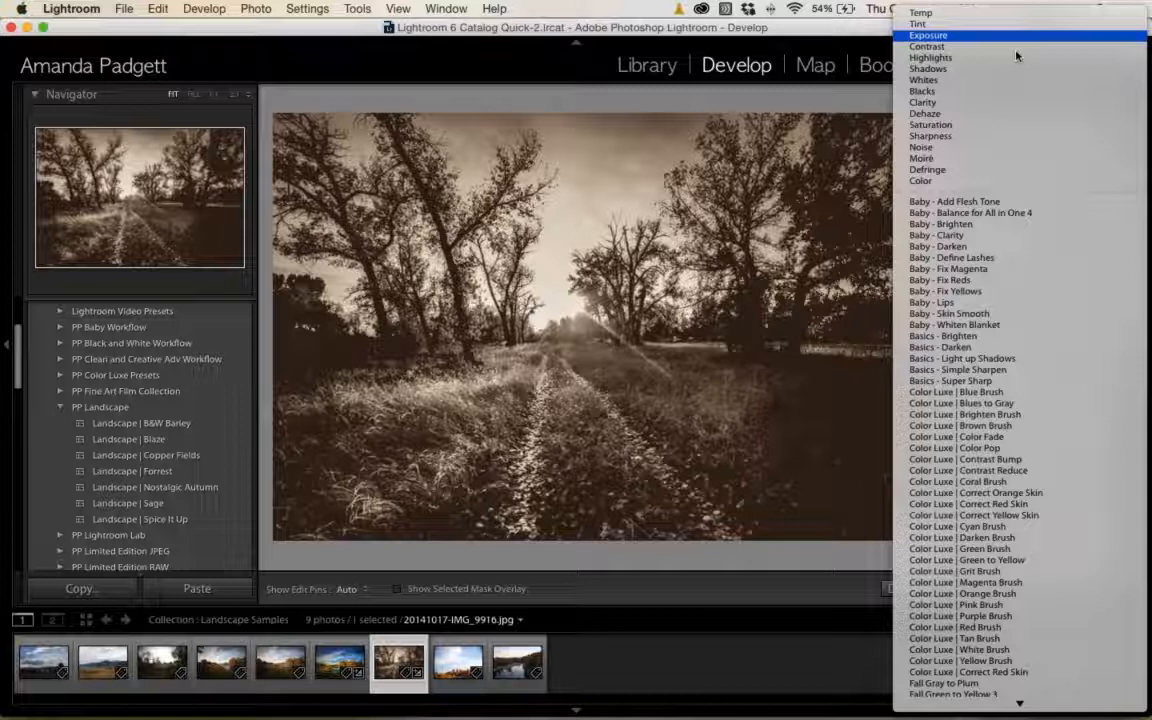
click(1016, 44)
drag(1043, 287, 1047, 288)
drag(1040, 236, 1043, 240)
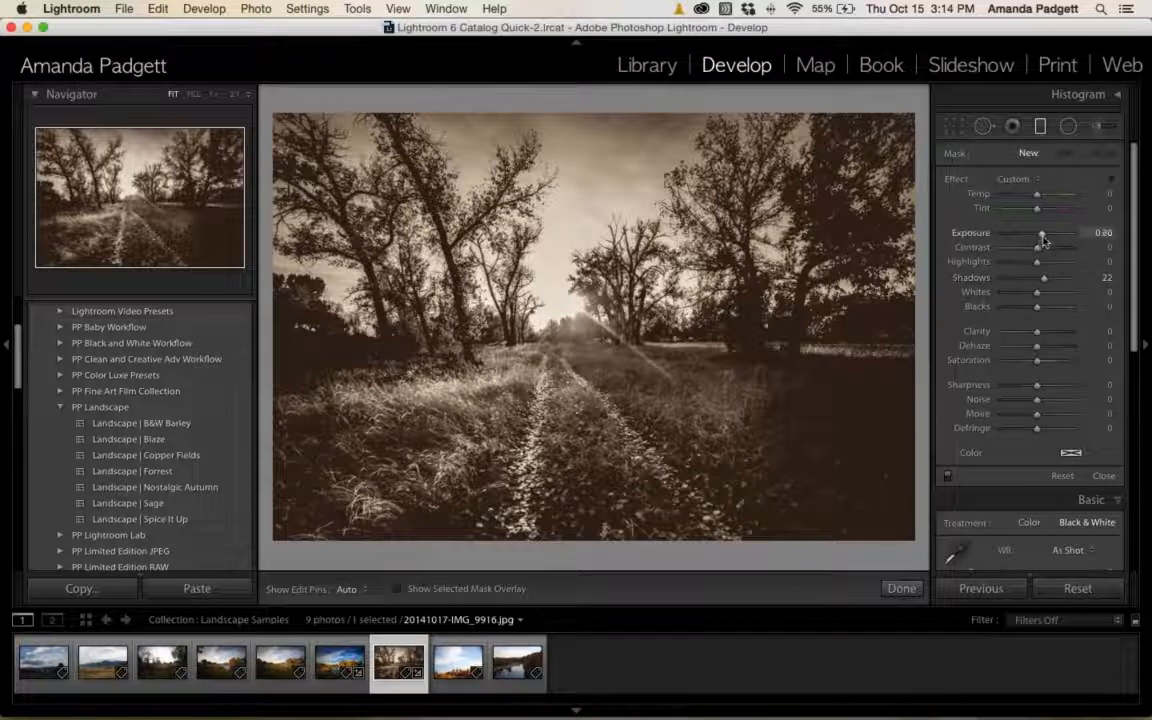
drag(895, 324, 712, 280)
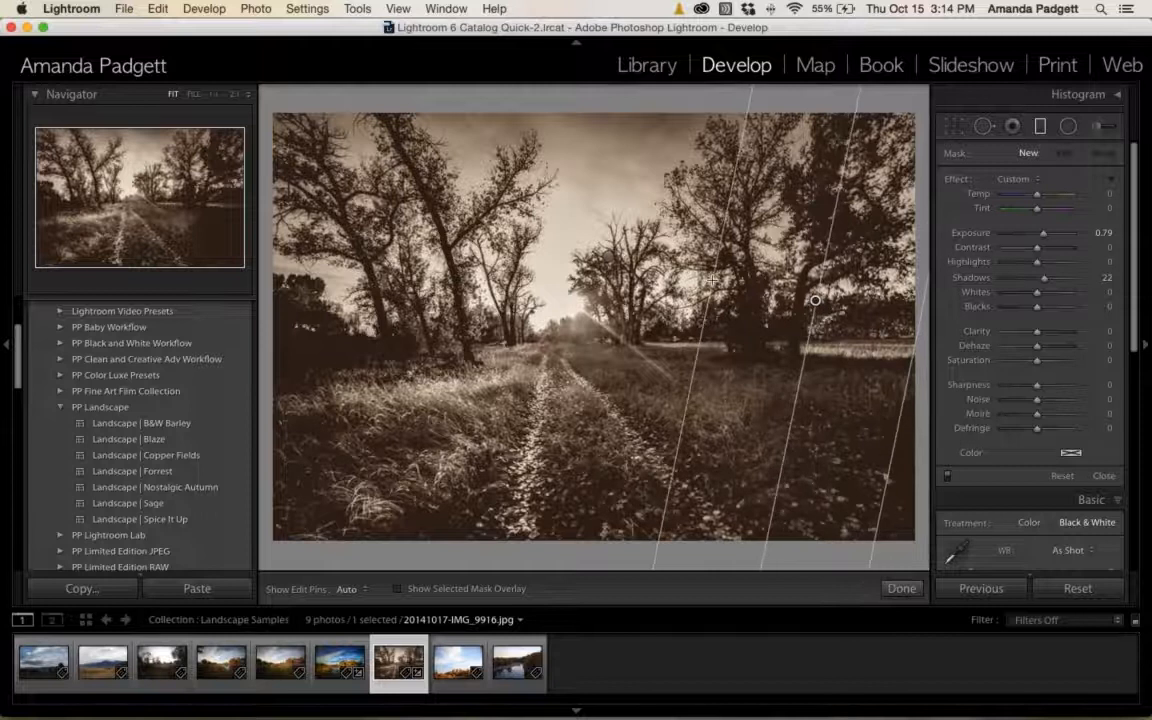
Add graduated filters with Exposure 0.56 and Shadows 22 at the path photo's dark left edge and lower-right corner, and finish the filter edit.
drag(290, 343, 350, 325)
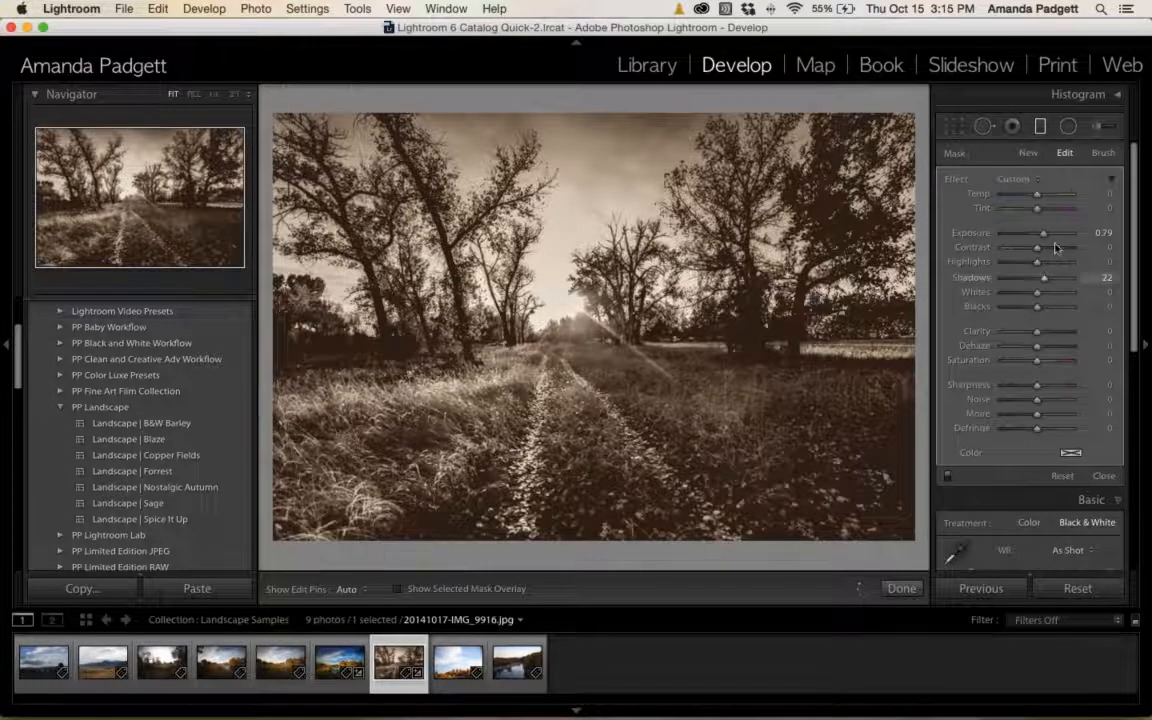
drag(1044, 236, 1036, 236)
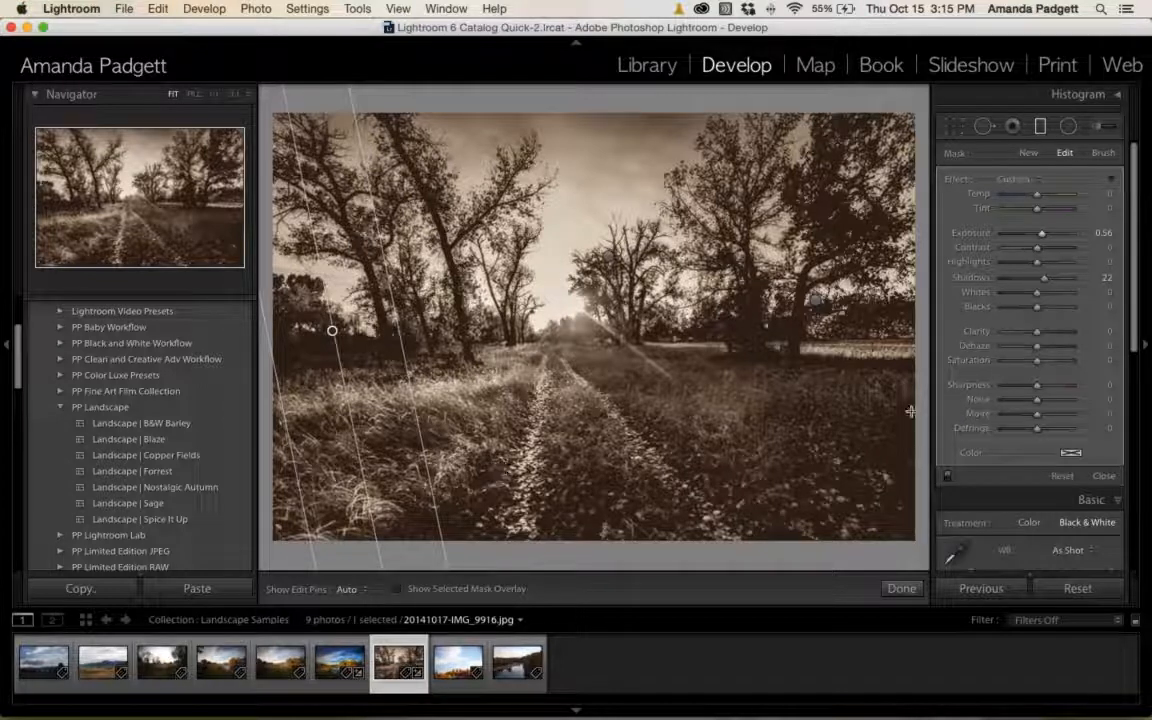
drag(918, 503, 828, 490)
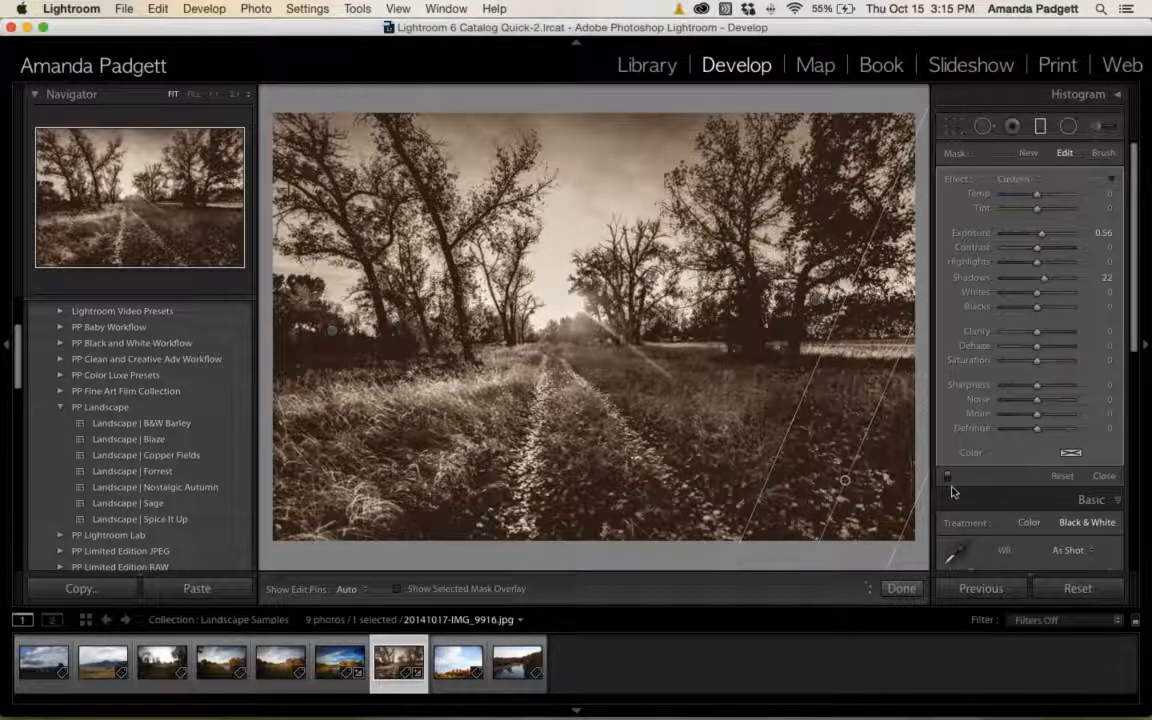
click(901, 589)
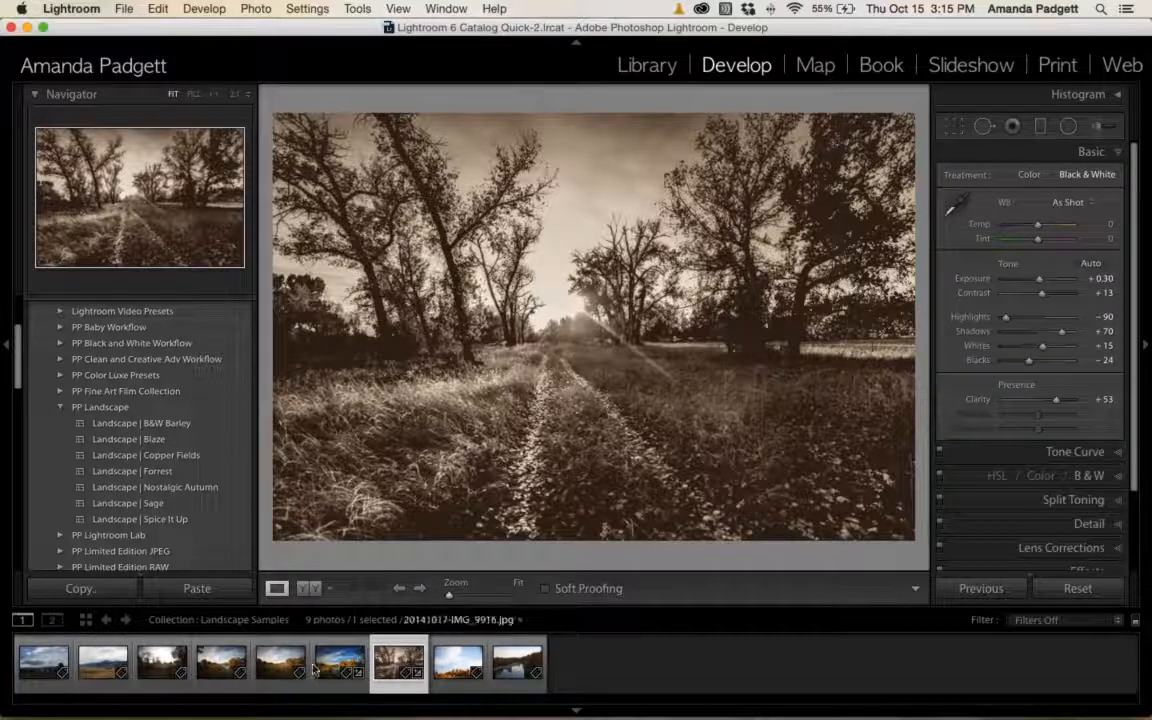
Try Copper Fields on the grassy riverbank photo, replace it with Nostalgic Autumn, and compare before and after side by side.
click(221, 661)
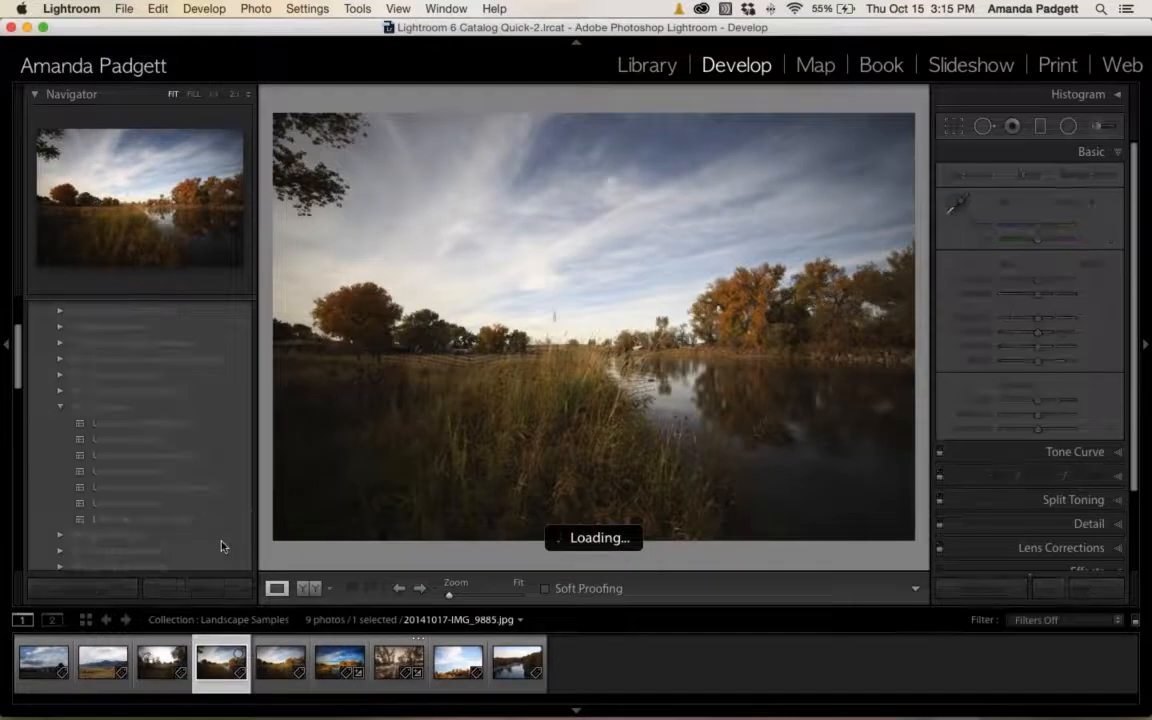
click(183, 457)
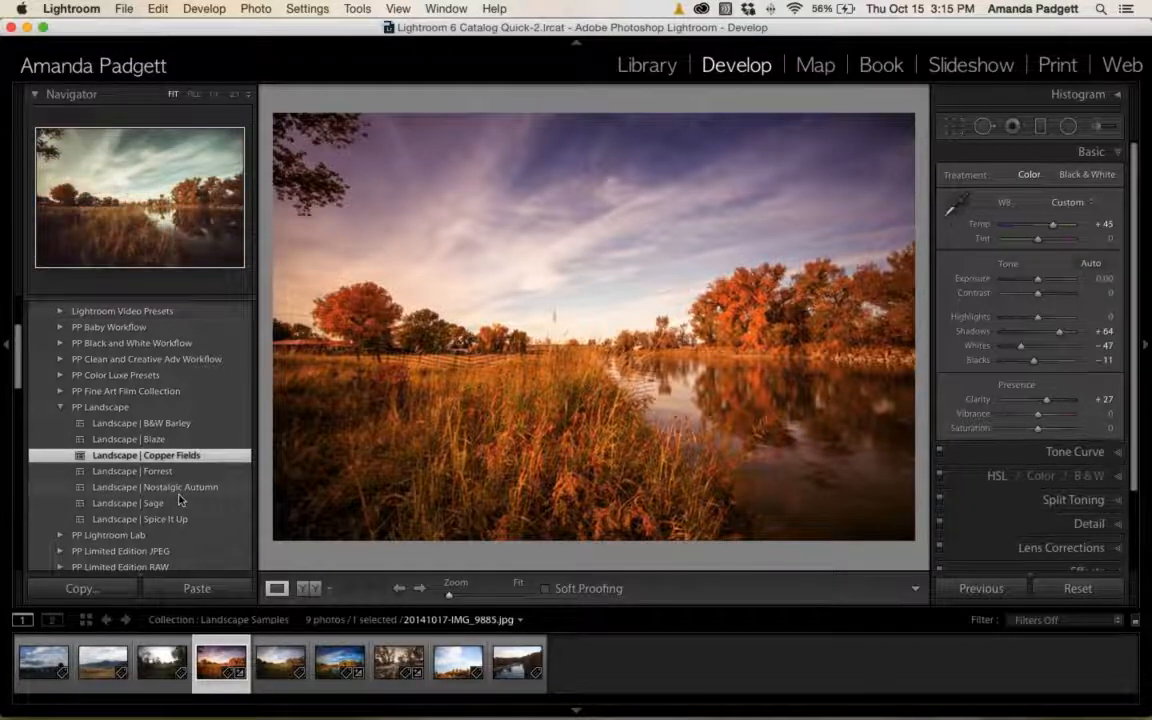
click(183, 489)
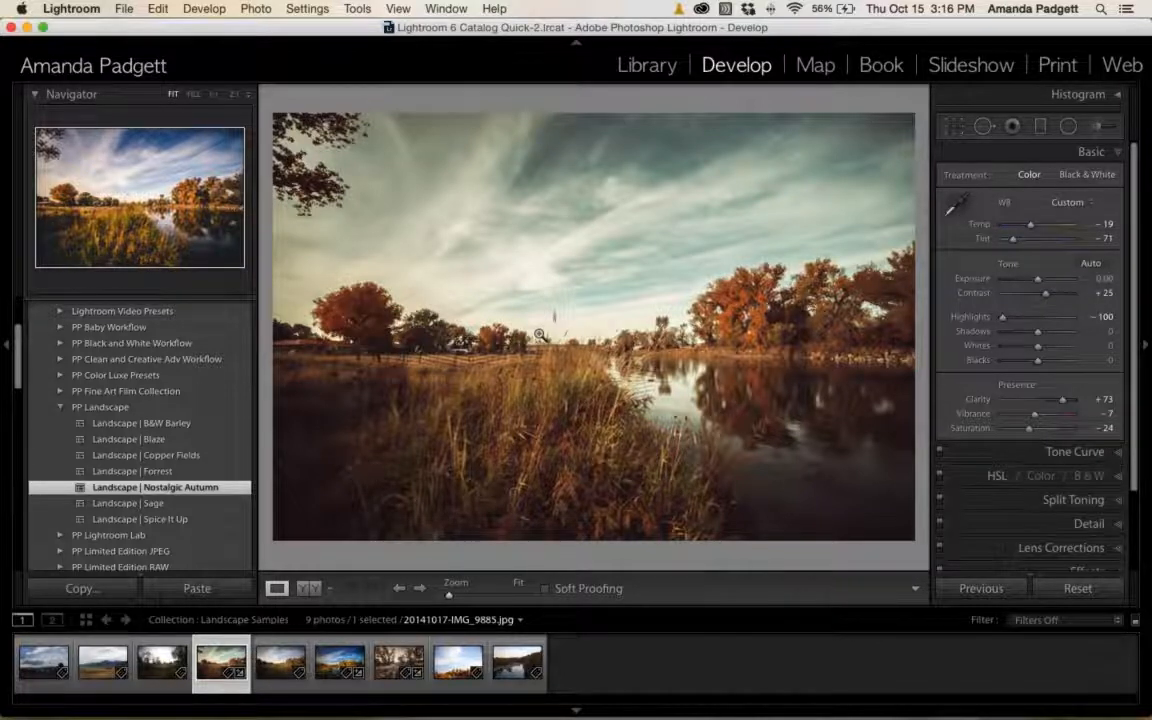
key(Tab)
key(y)
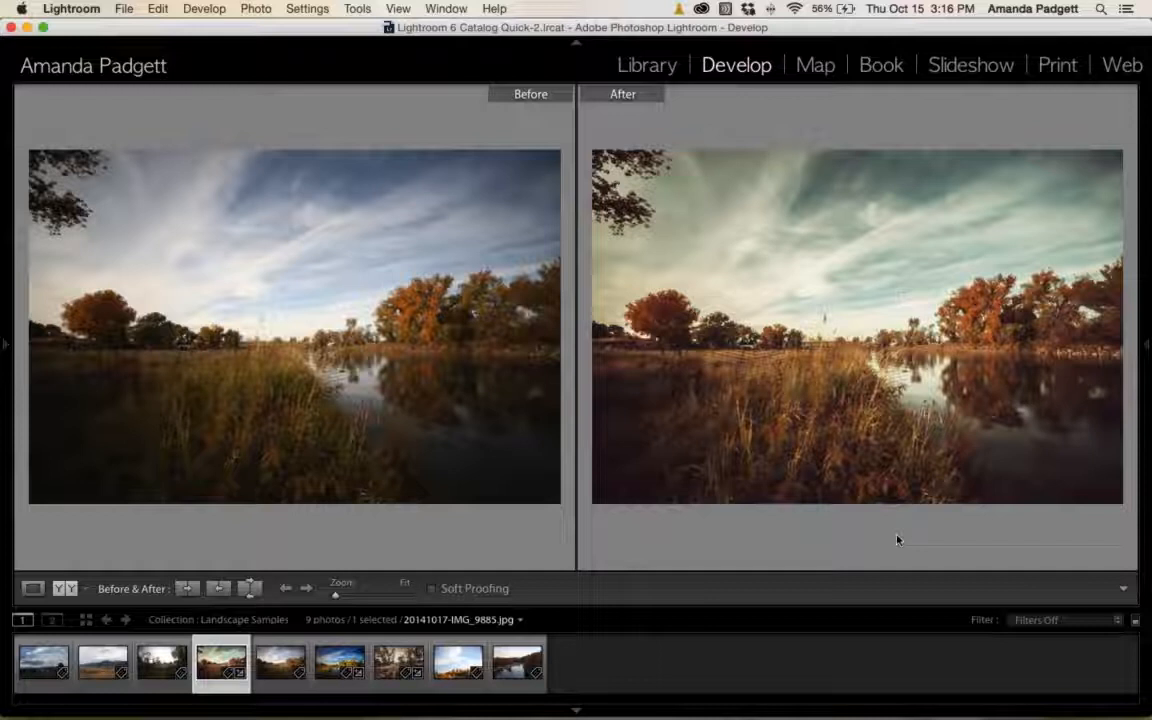
On the field photo with the concrete wall, try the Blaze preset, undo it, and apply Landscape | Spice It Up.
click(172, 670)
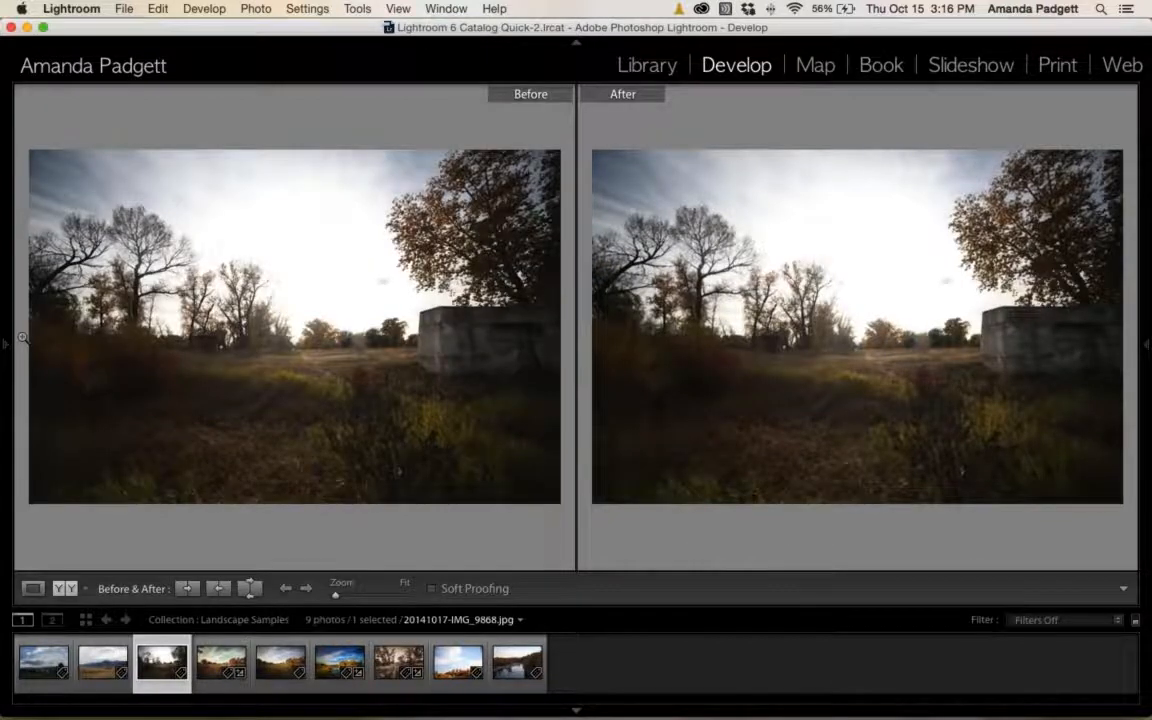
key(y)
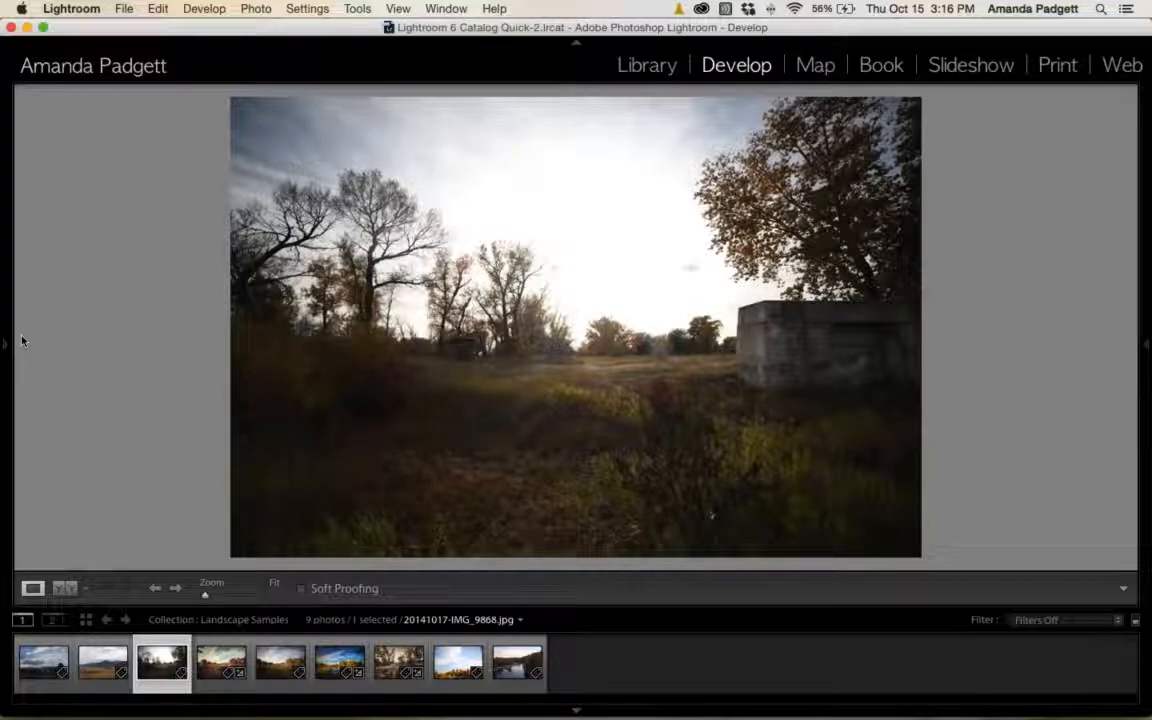
click(5, 342)
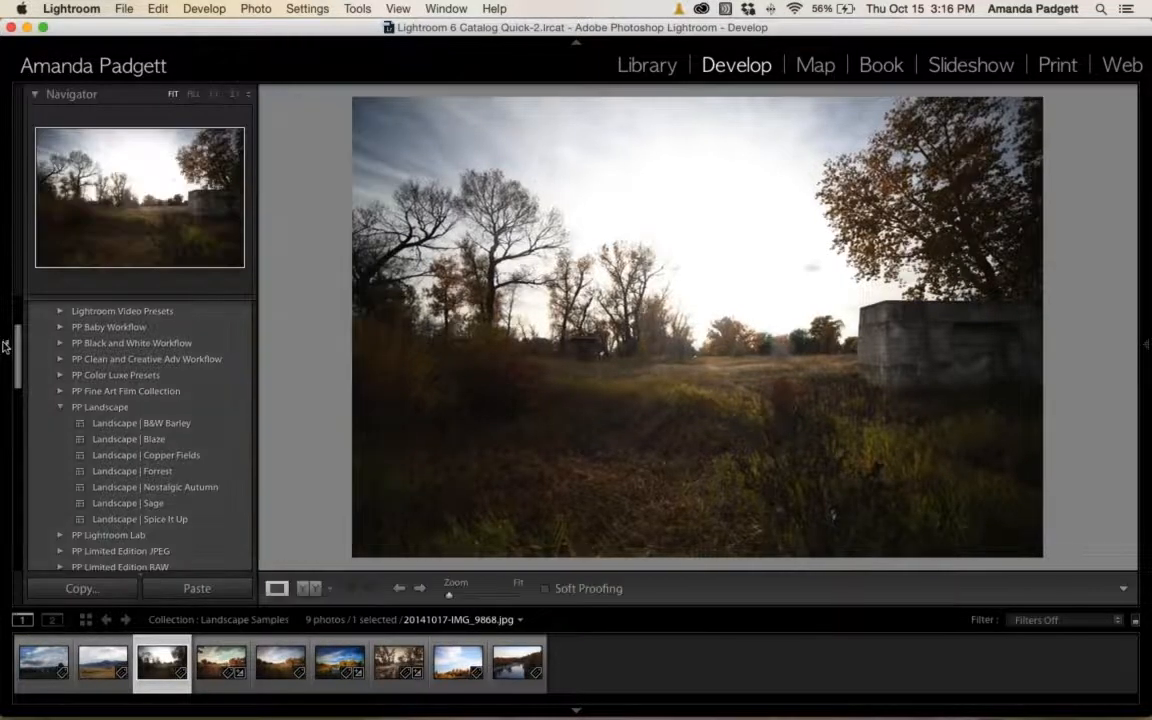
click(128, 443)
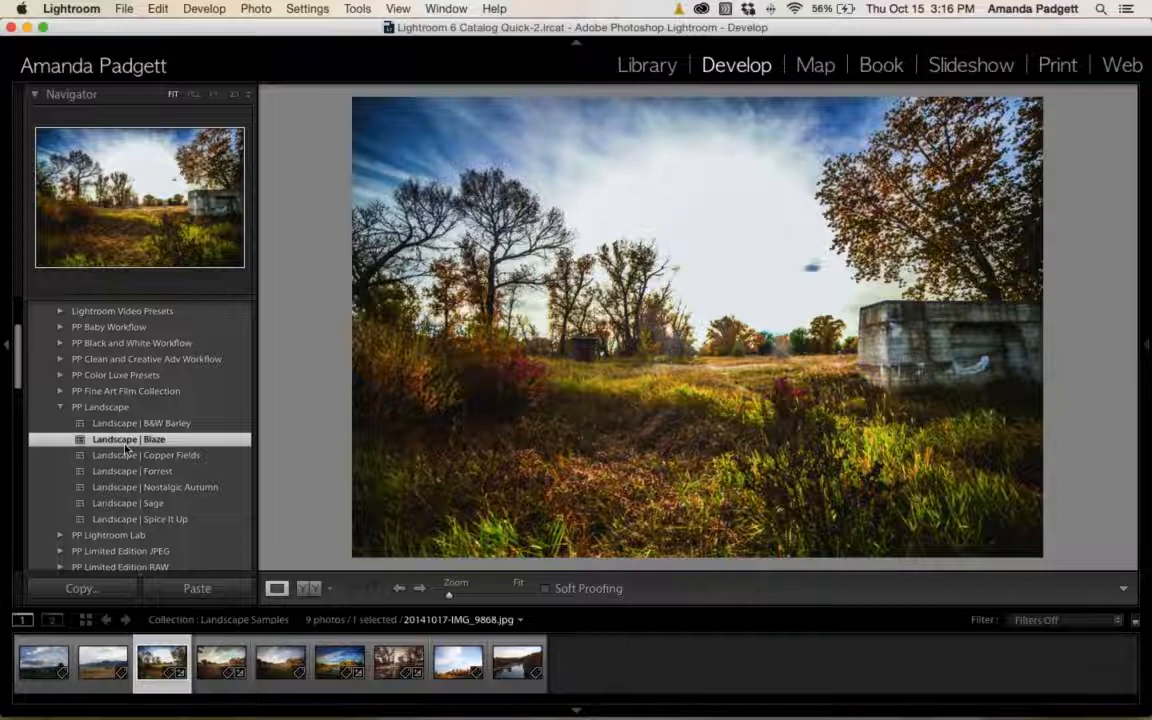
key(super+z)
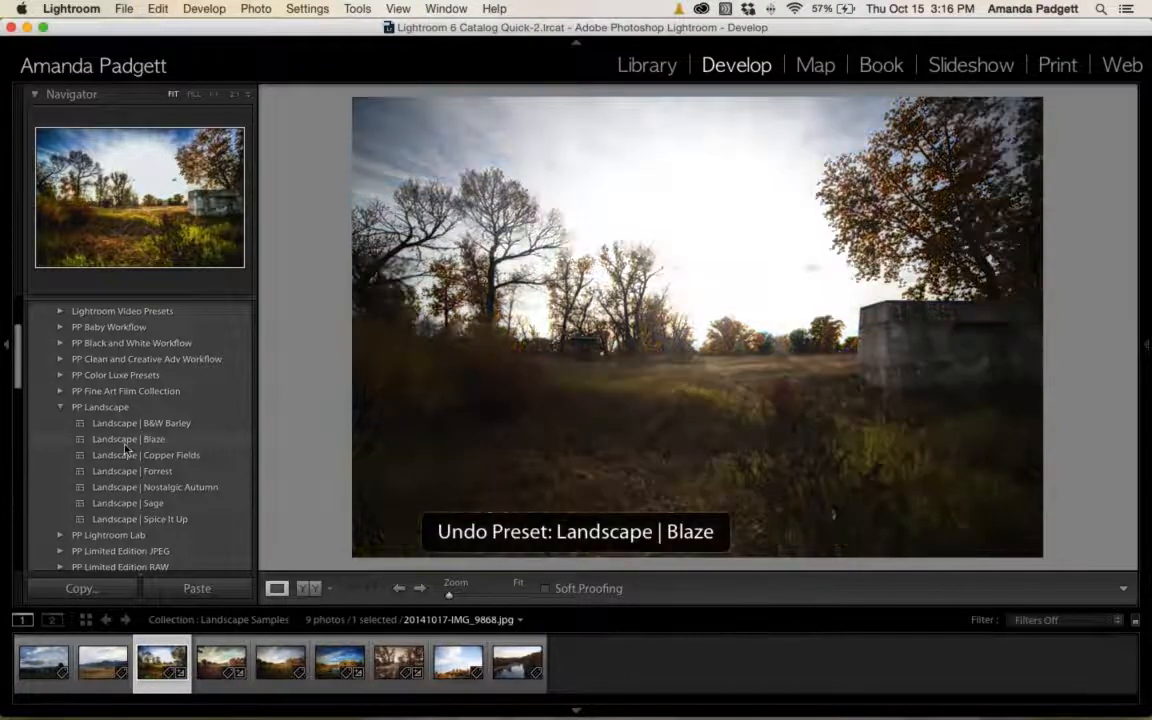
click(143, 523)
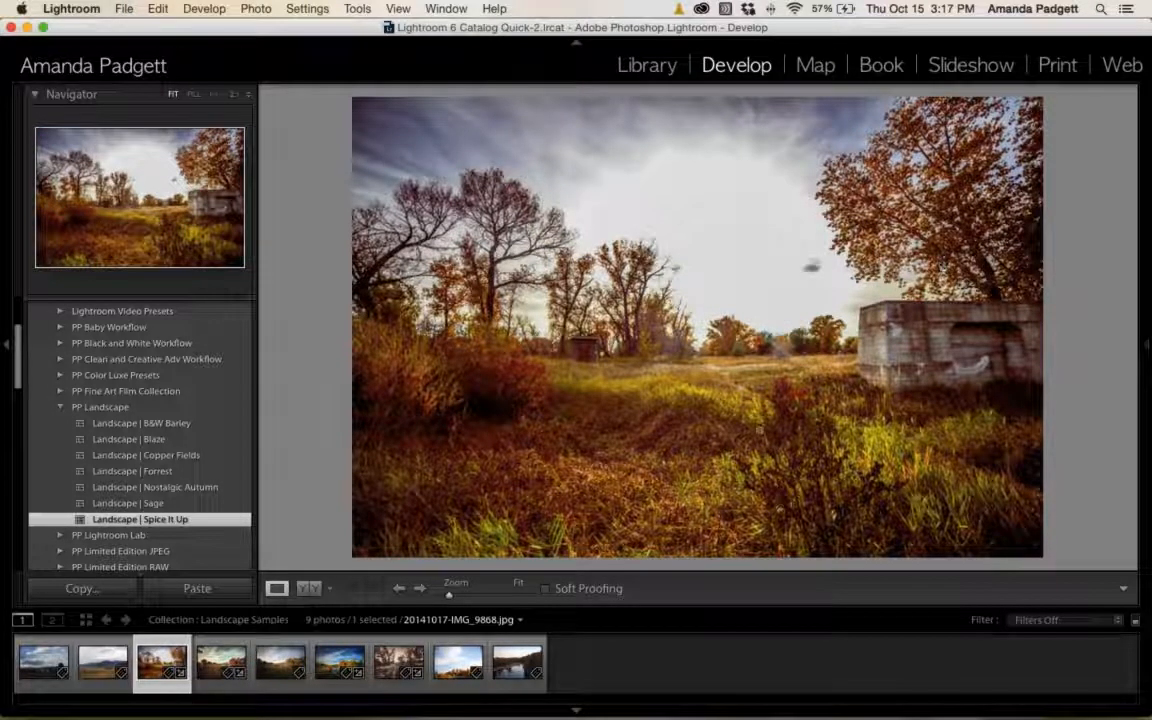
Paint over the bright green foreground grass with an adjustment brush using the Sugar Spice | Kill the Grass effect, Size 5.0 and Flow 87.
click(1146, 344)
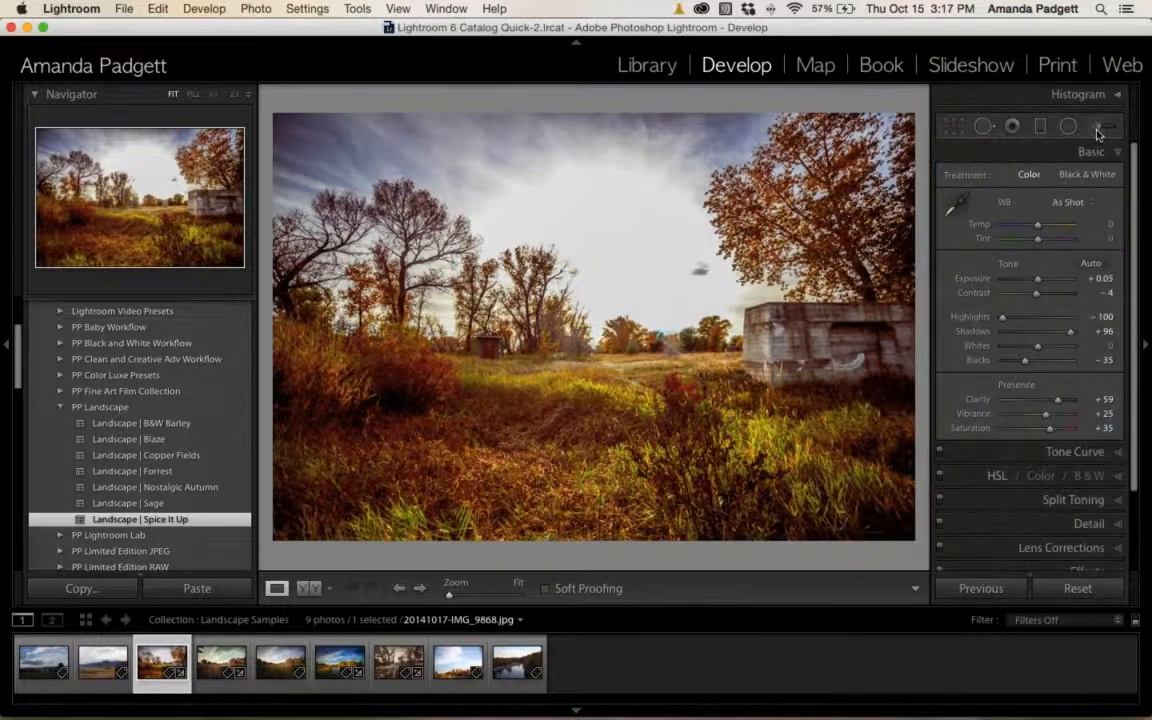
click(1097, 127)
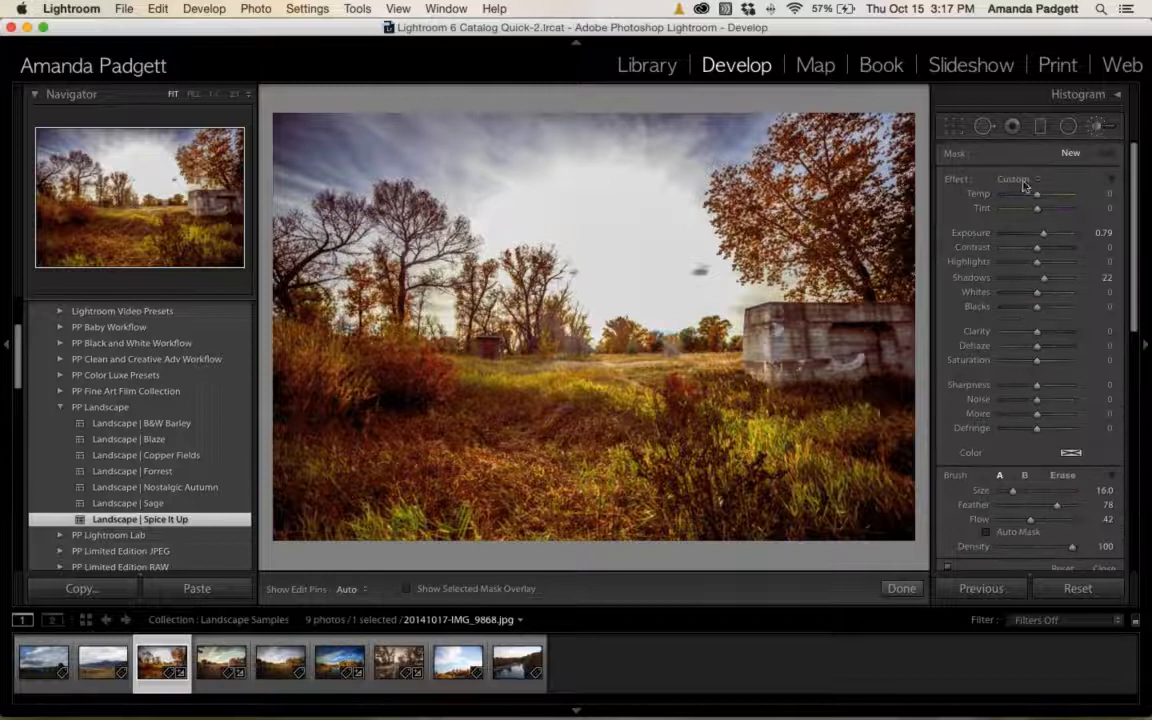
click(1023, 186)
scroll(1016, 280, down, 10)
scroll(1015, 301, down, 15)
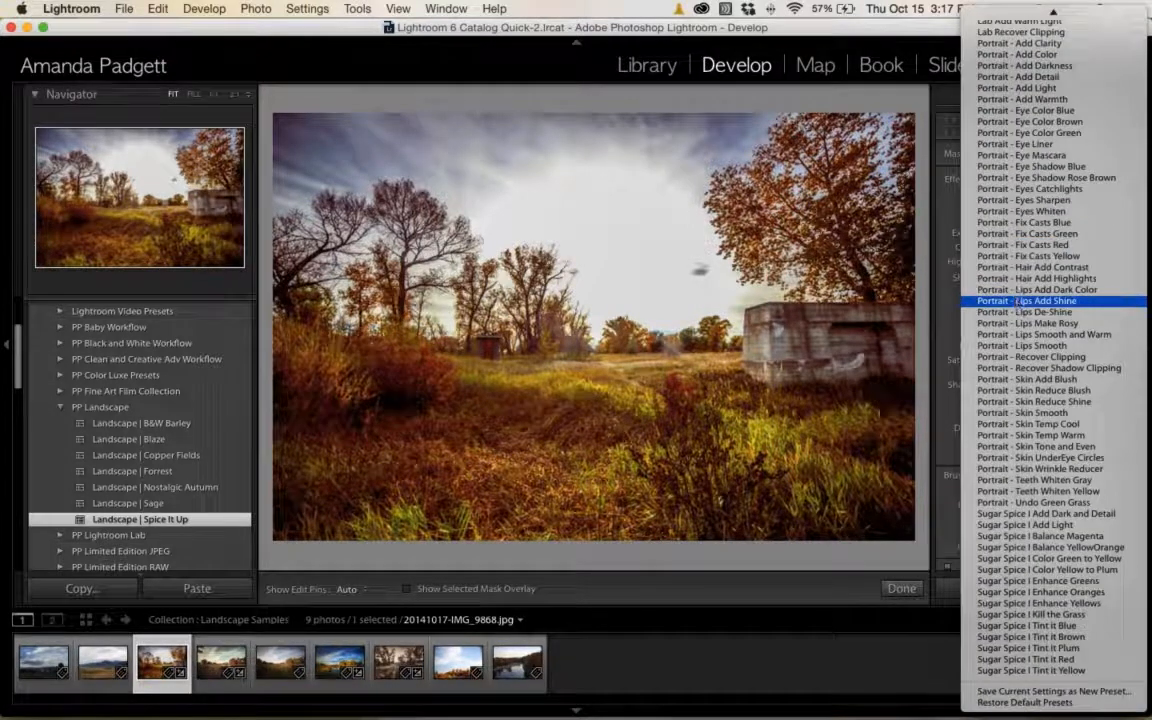
click(1068, 613)
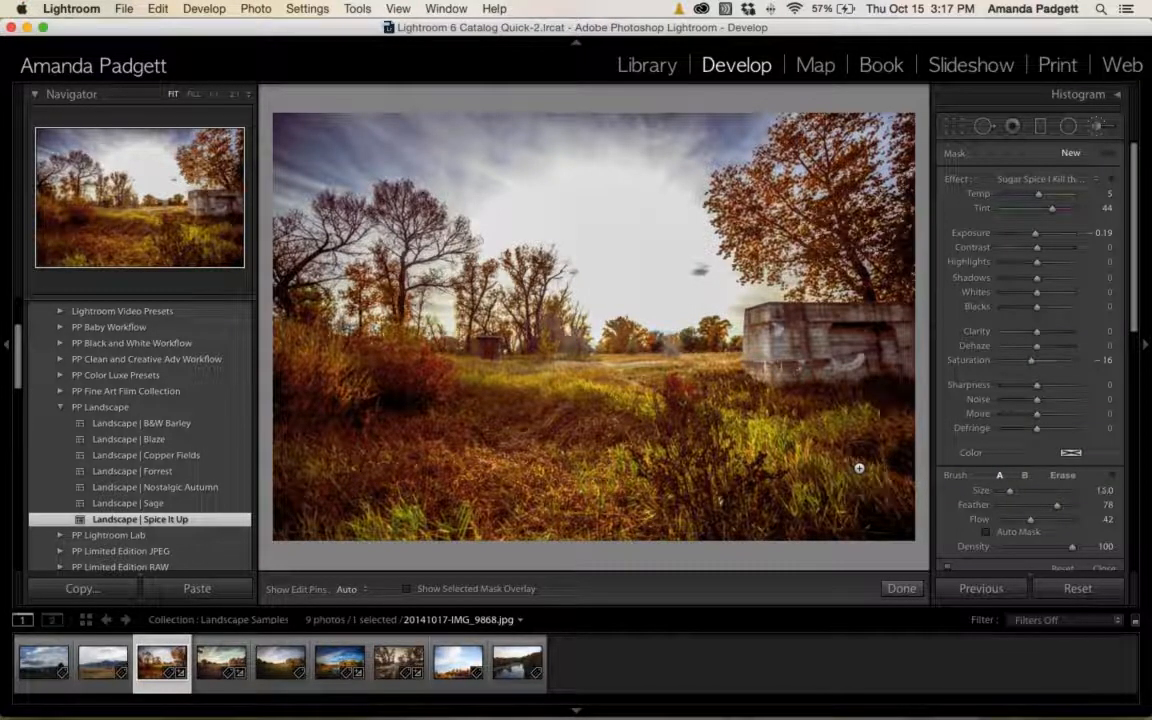
drag(1031, 520, 1063, 521)
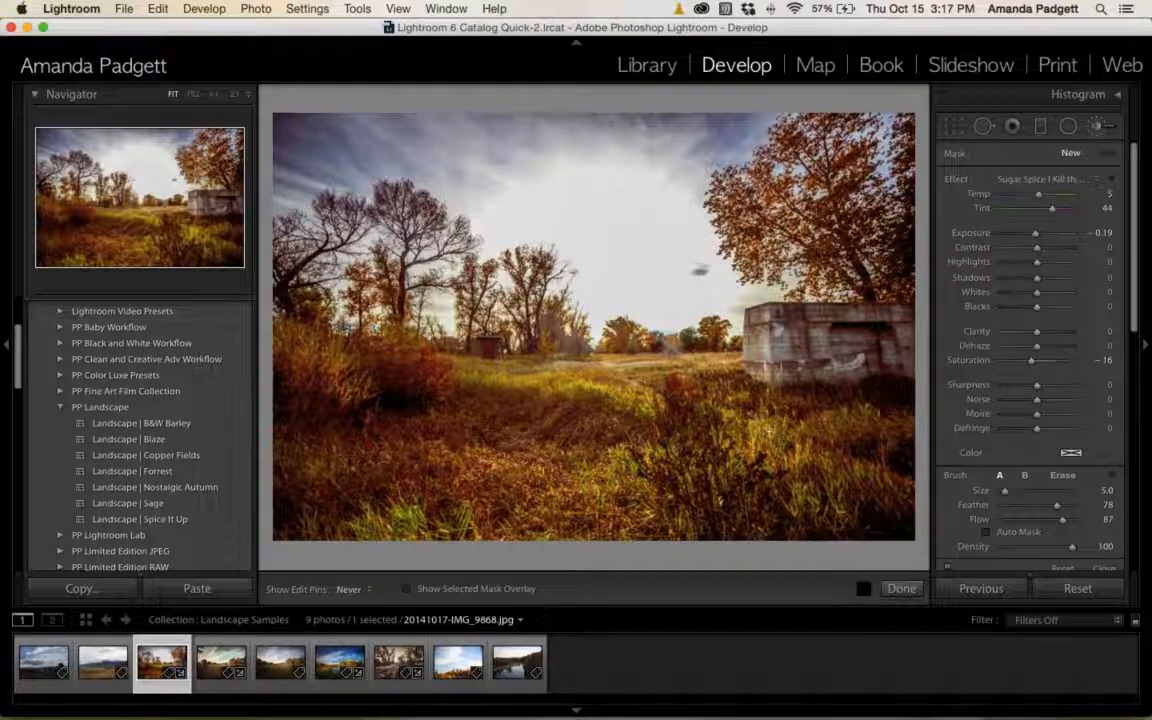
mouse_move(737, 440)
mouse_down()
mouse_move(815, 458)
mouse_move(618, 466)
mouse_move(508, 438)
mouse_move(378, 464)
mouse_move(312, 529)
mouse_move(362, 524)
mouse_move(353, 478)
mouse_move(364, 486)
mouse_move(425, 458)
mouse_move(615, 420)
mouse_up()
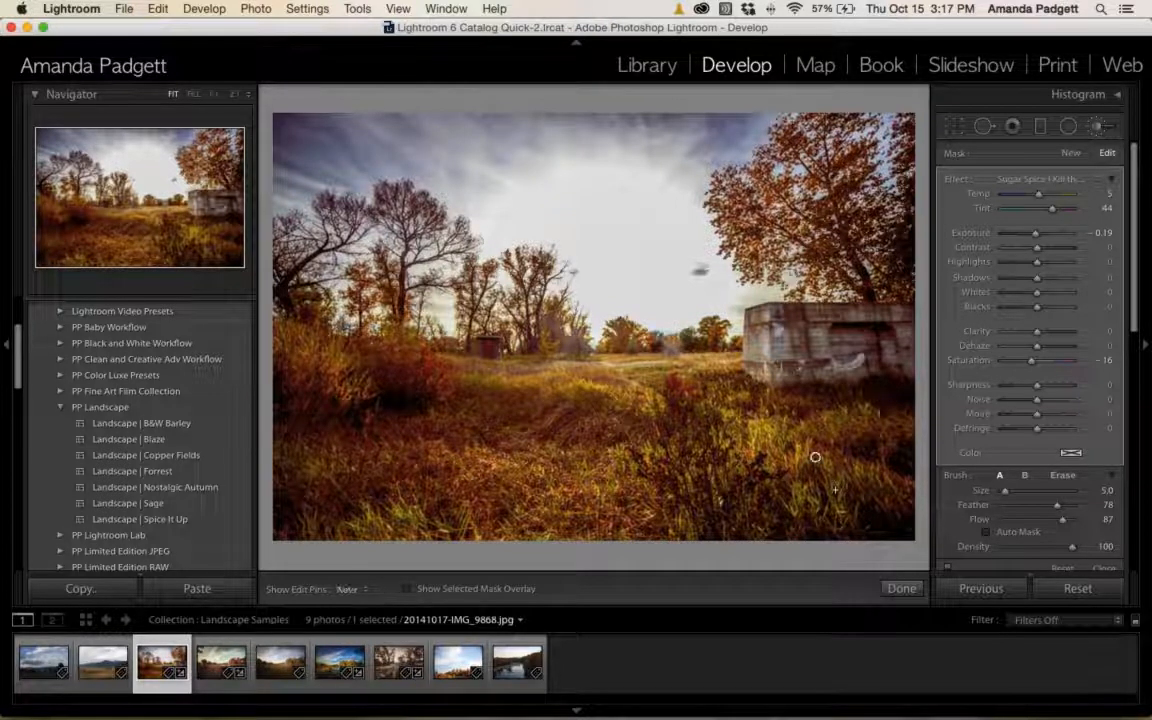
Open the Sugar and Spice Samples collection and select the backlit family photo wild_harvest_backlit2-1.JPG.
scroll(141, 449, down, 15)
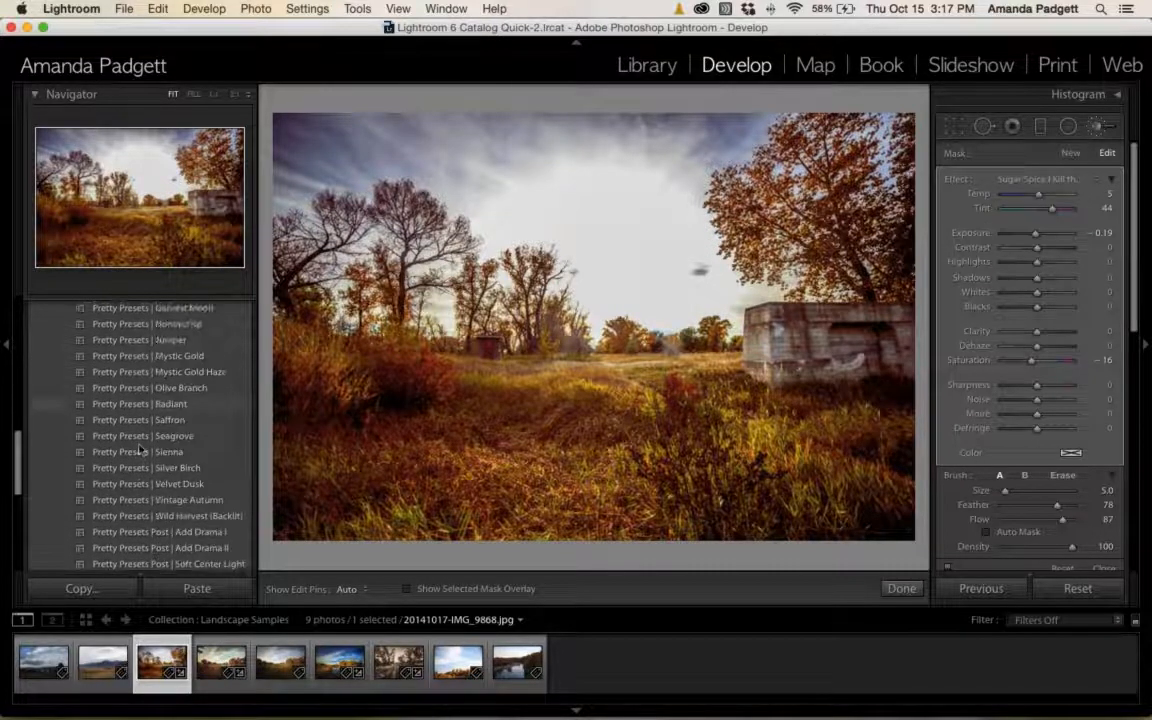
scroll(141, 452, down, 10)
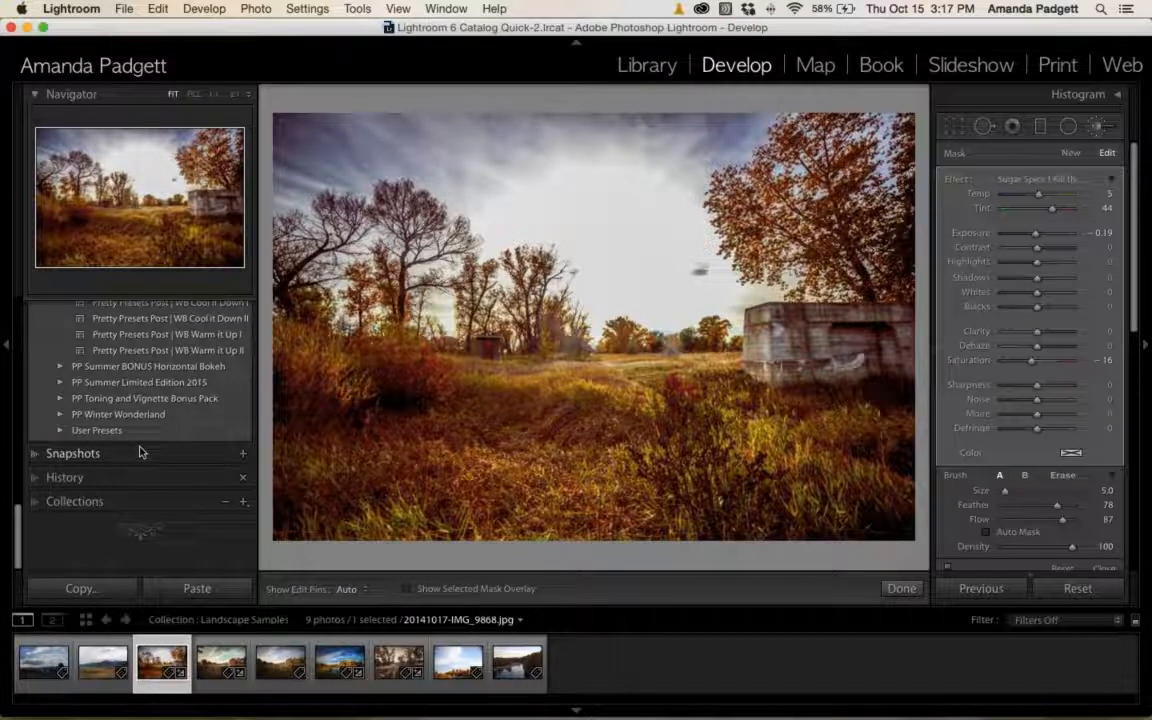
scroll(141, 452, up, 10)
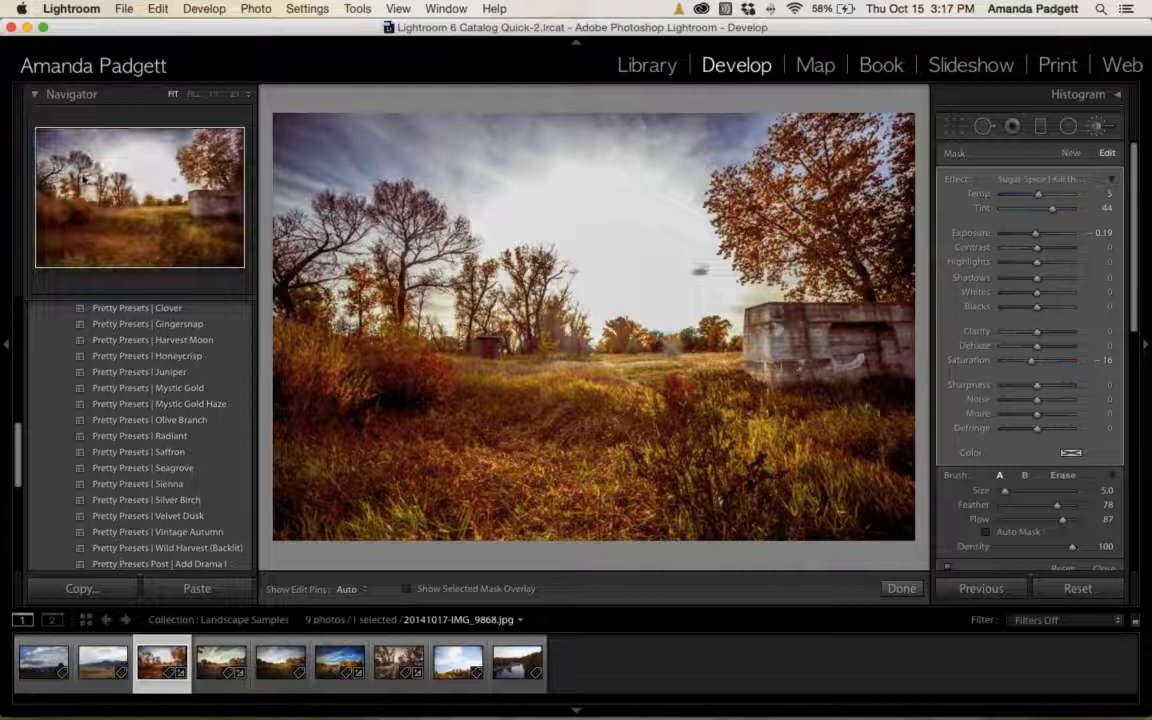
scroll(93, 378, down, 15)
click(35, 503)
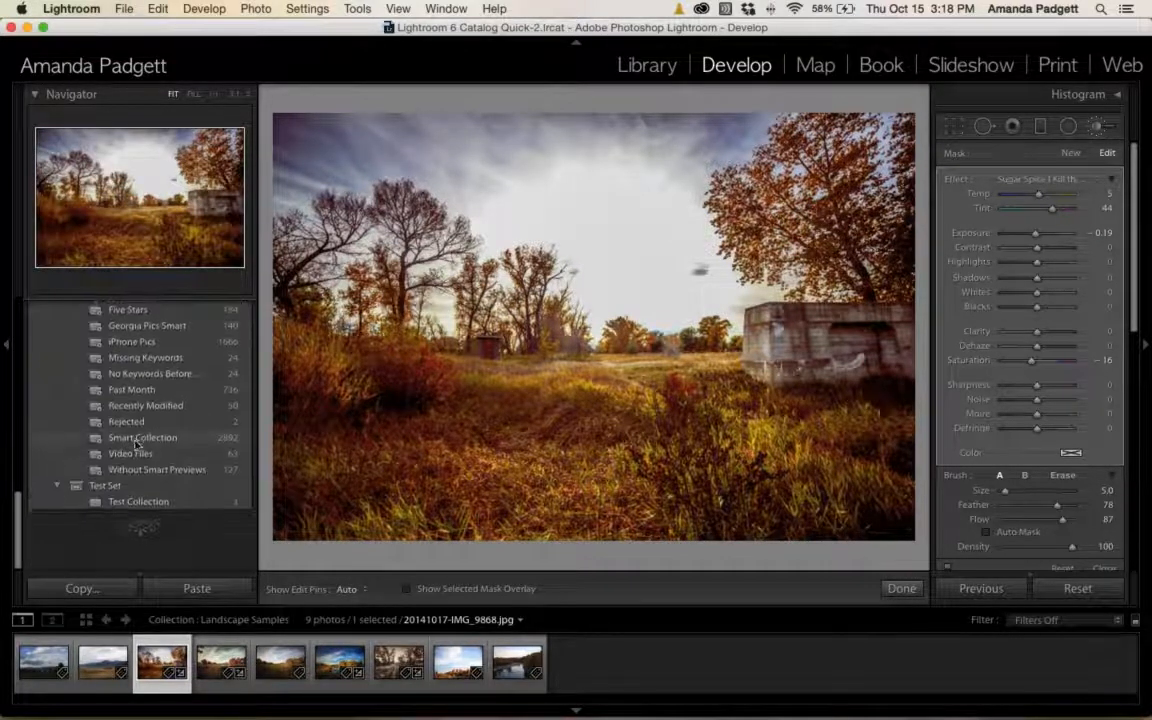
scroll(150, 430, up, 3)
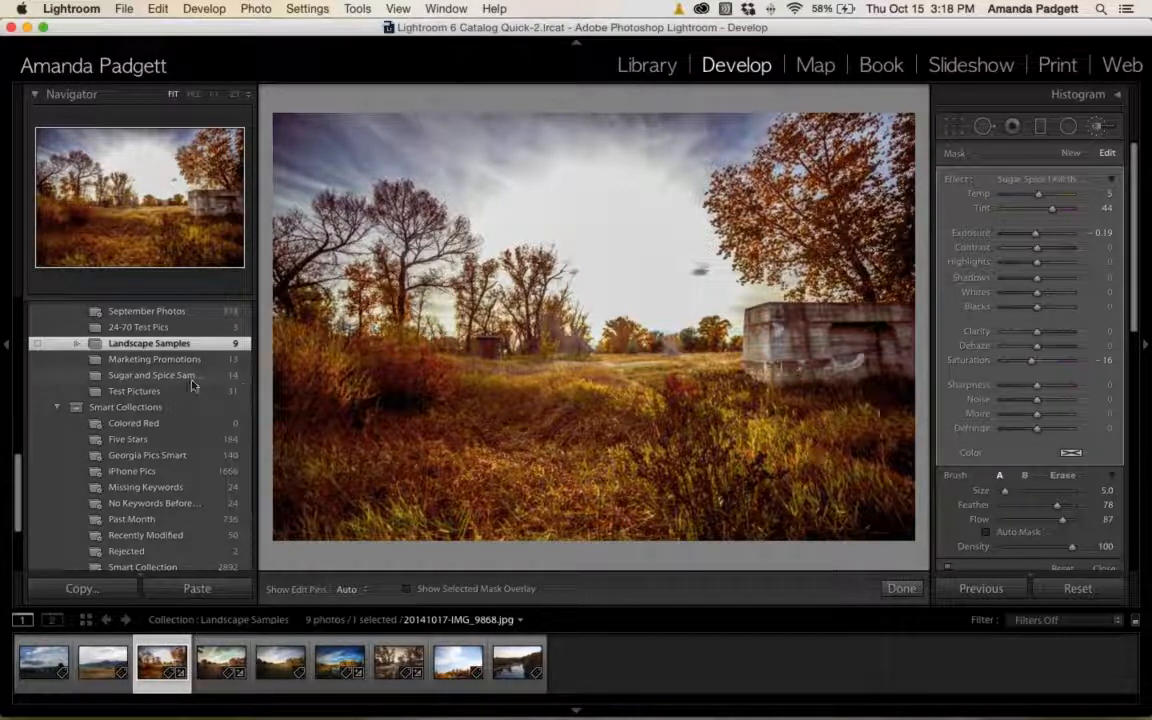
scroll(152, 413, up, 6)
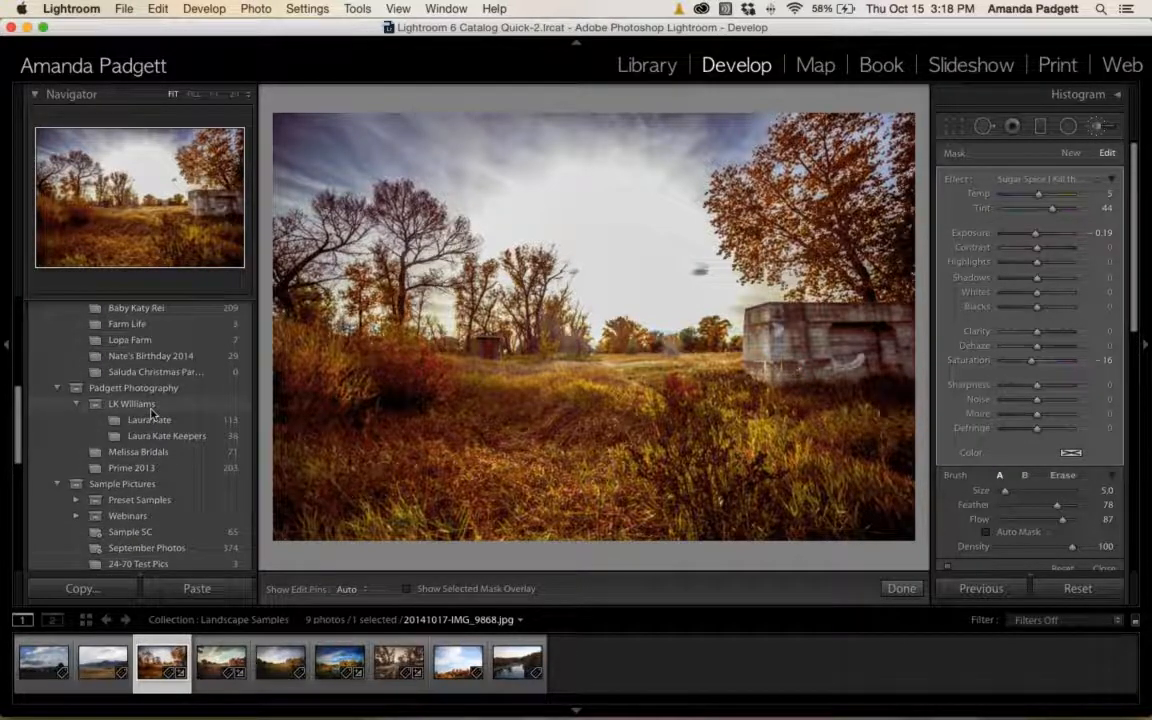
scroll(152, 413, down, 4)
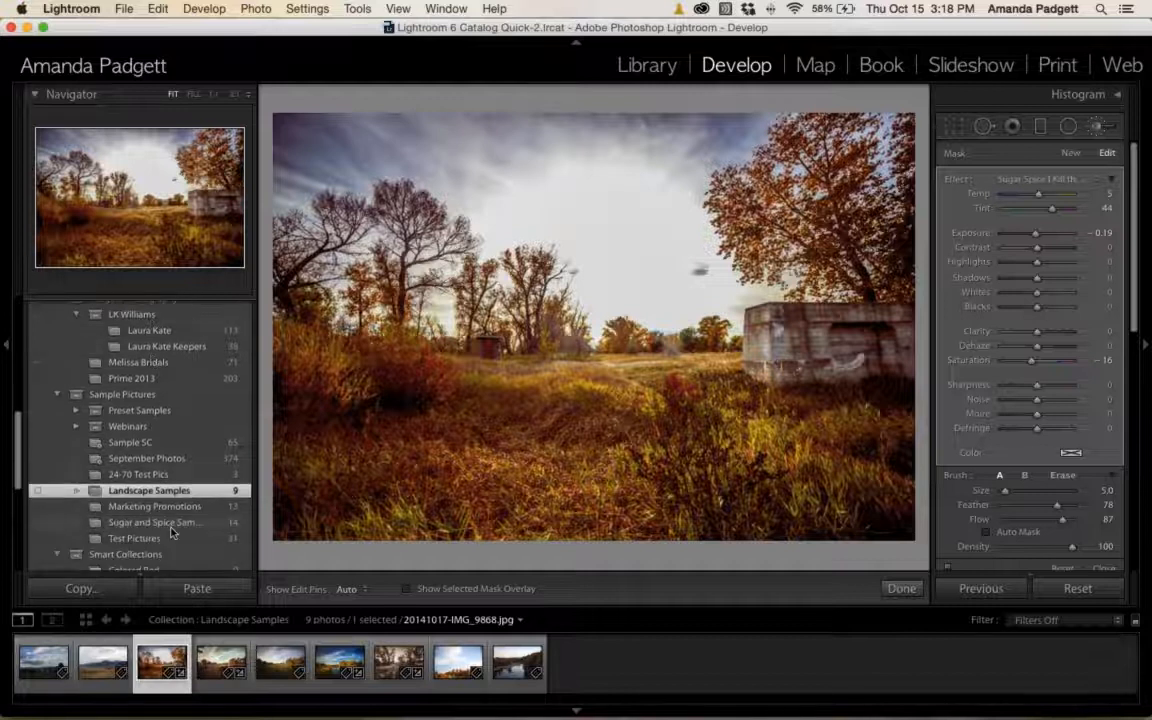
click(150, 522)
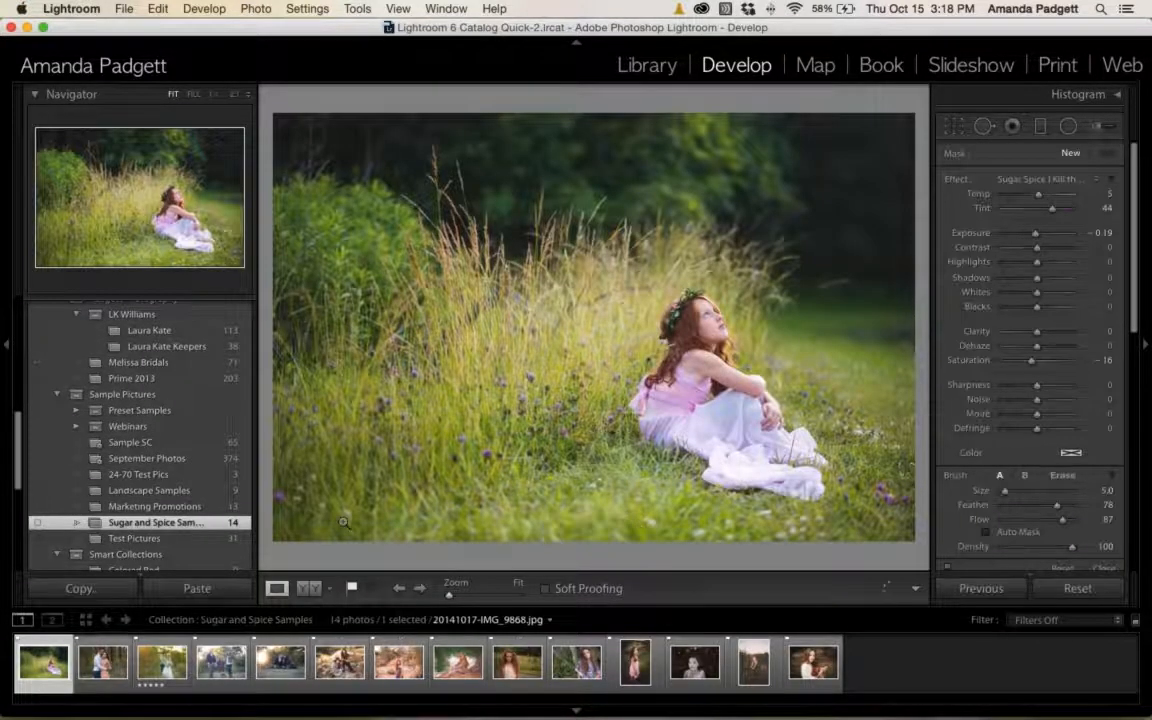
key(k)
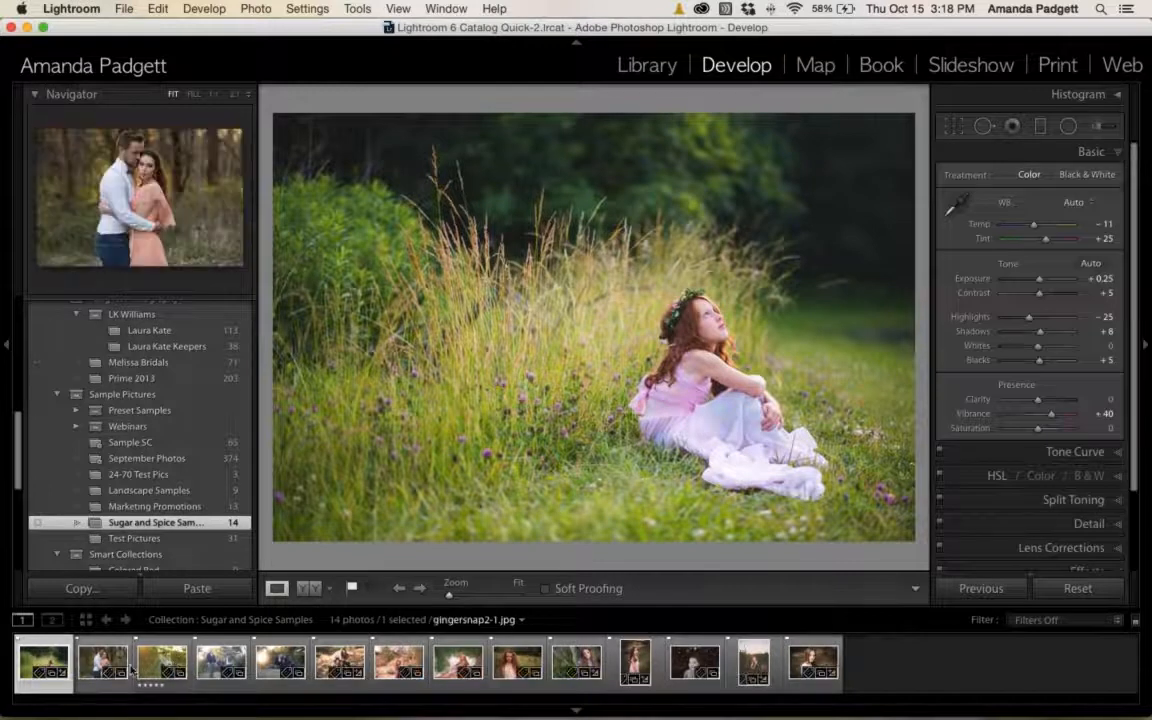
click(269, 665)
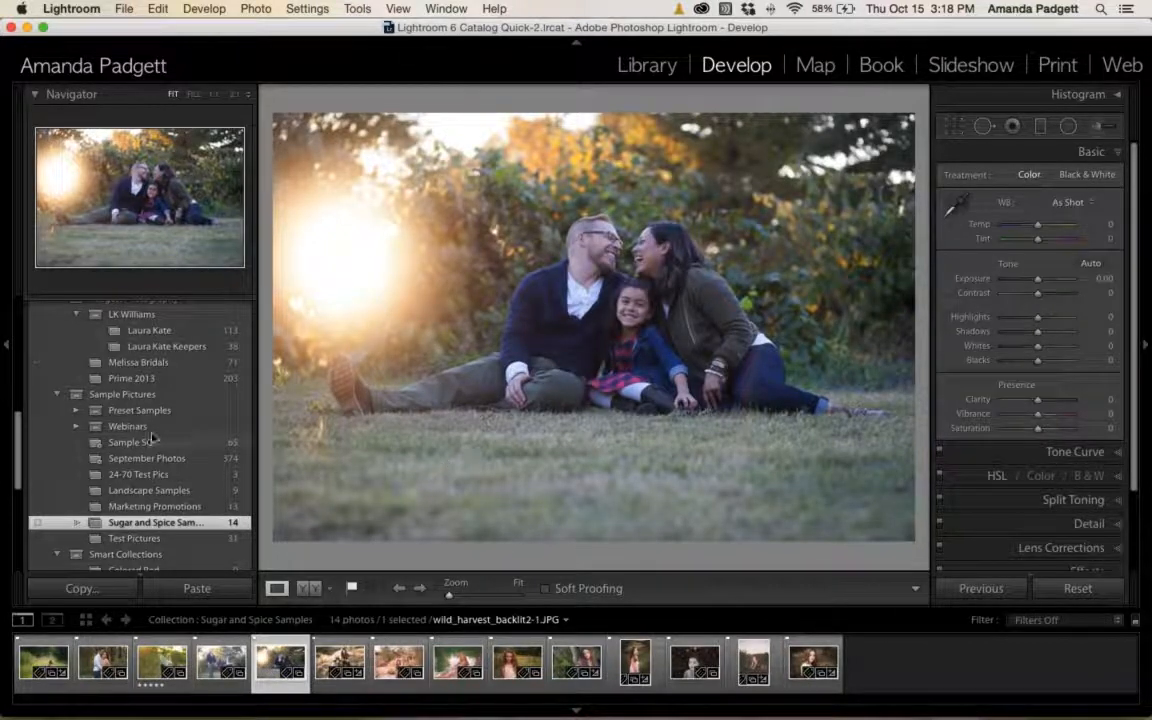
Return to the presets list, collapse the PP Landscape folder, and bring the PP Sugar & Spice presets into view.
scroll(152, 438, up, 10)
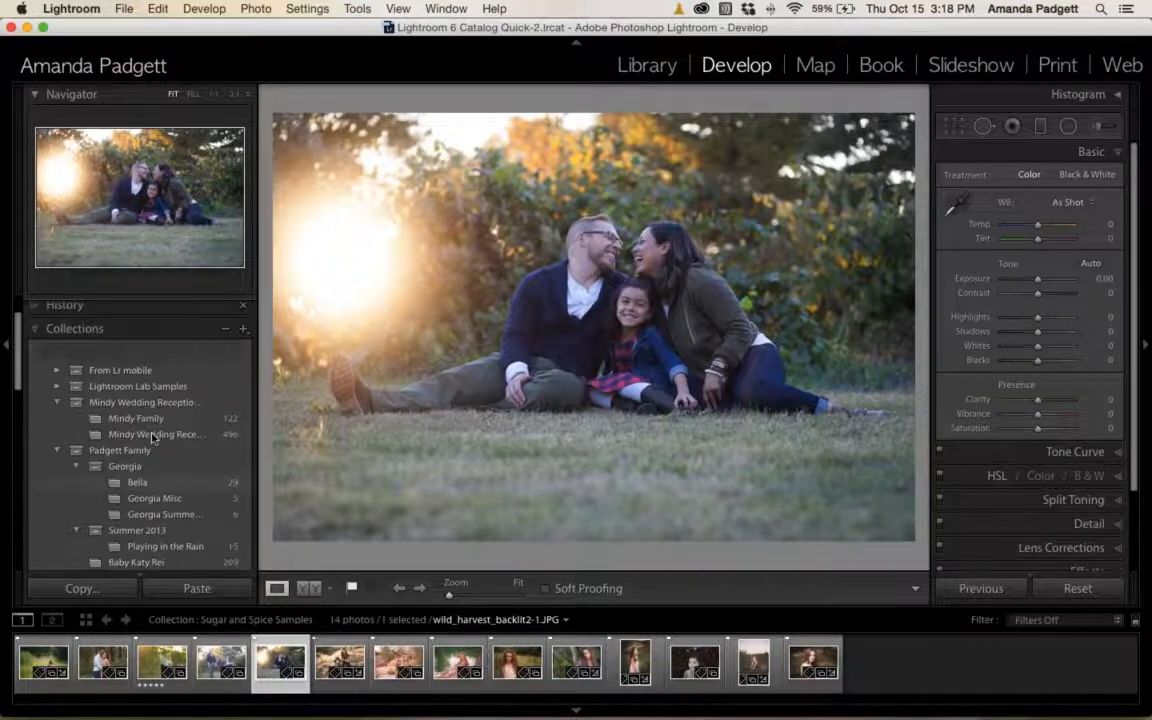
scroll(152, 438, up, 2)
right_click(123, 382)
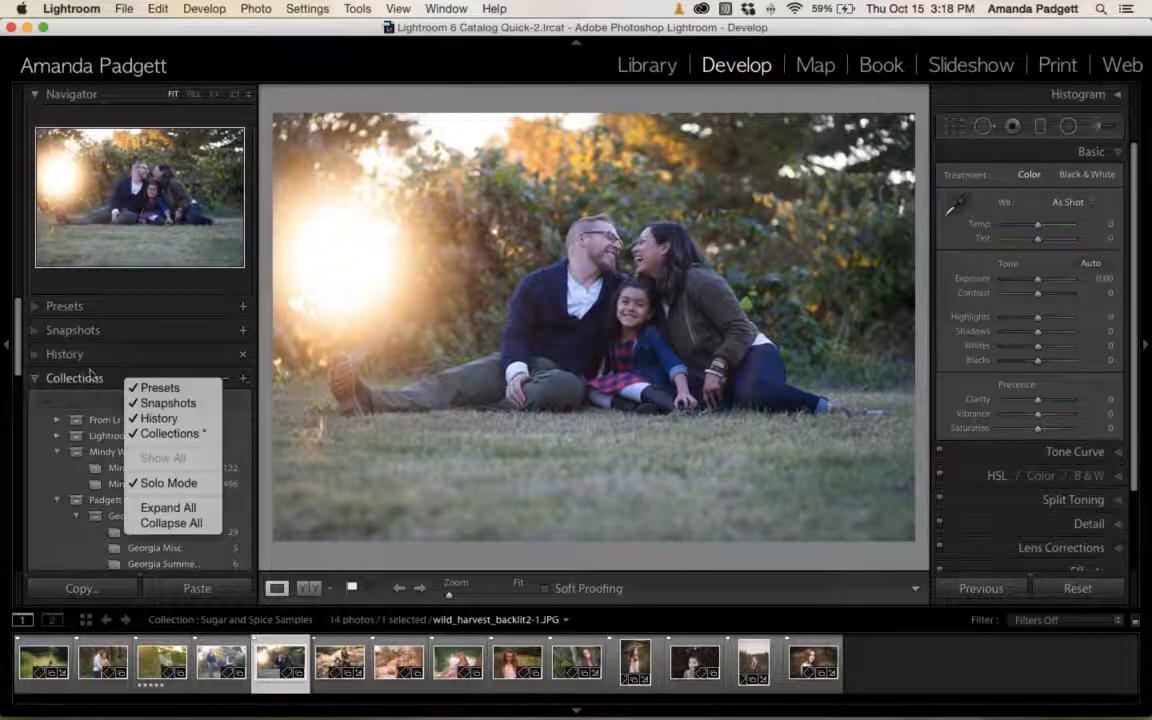
click(40, 307)
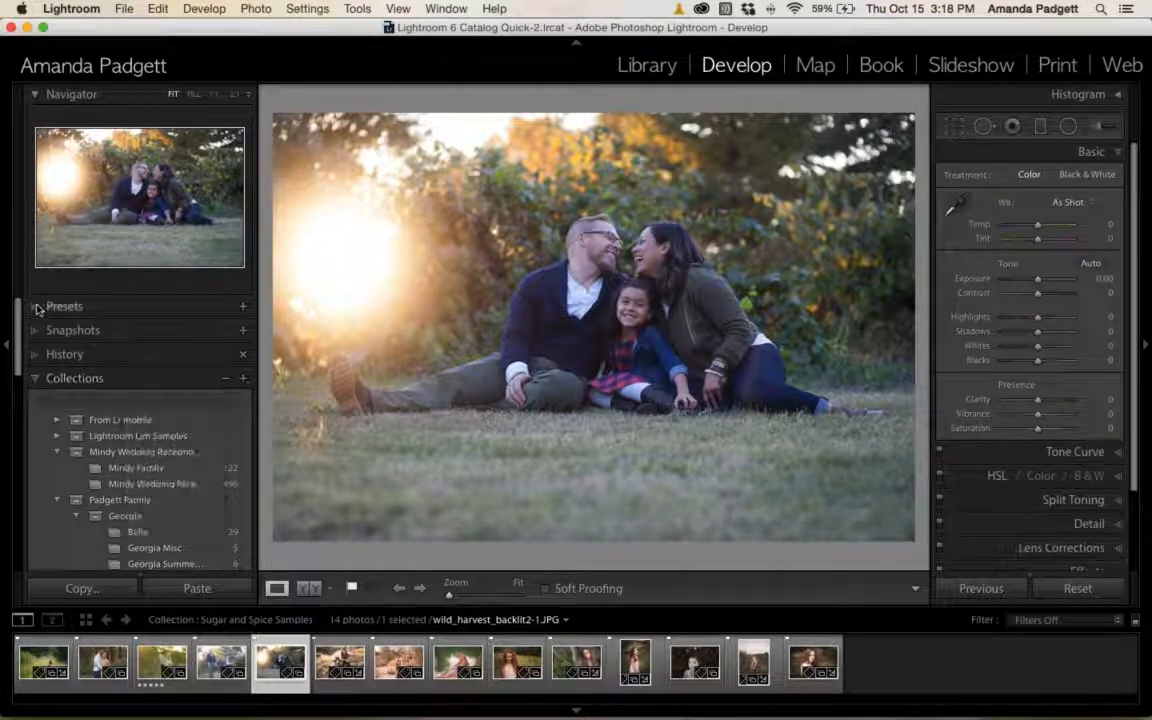
click(40, 307)
scroll(90, 340, down, 5)
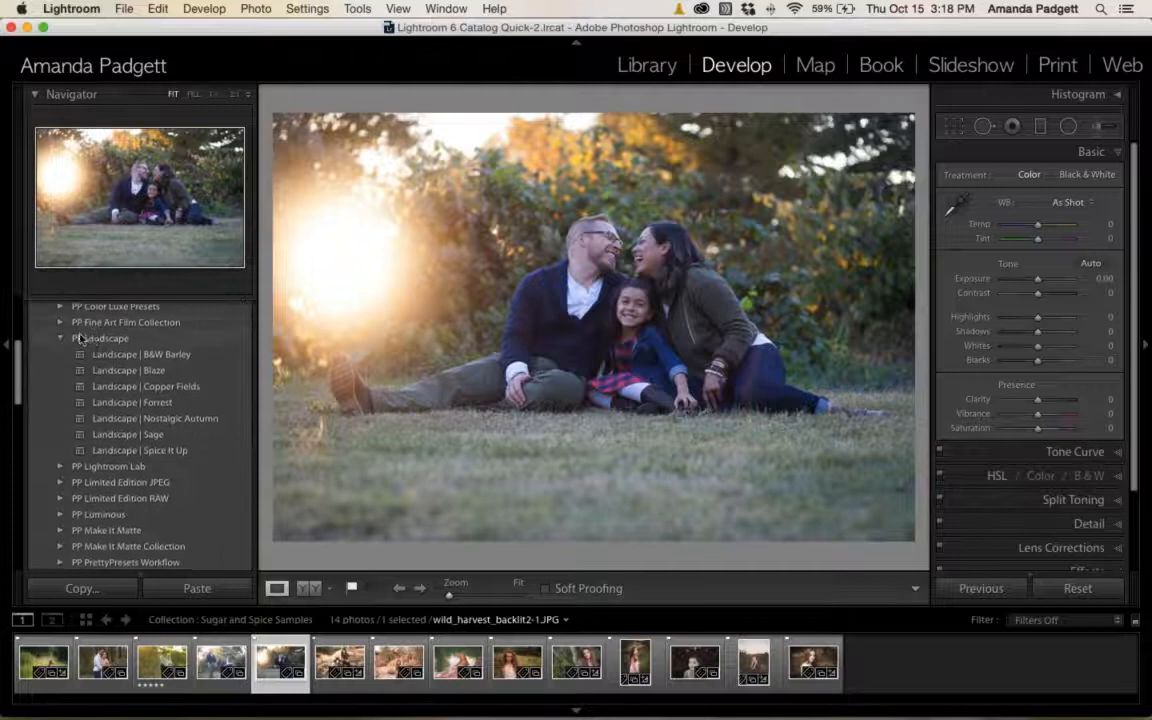
click(66, 342)
scroll(70, 352, down, 4)
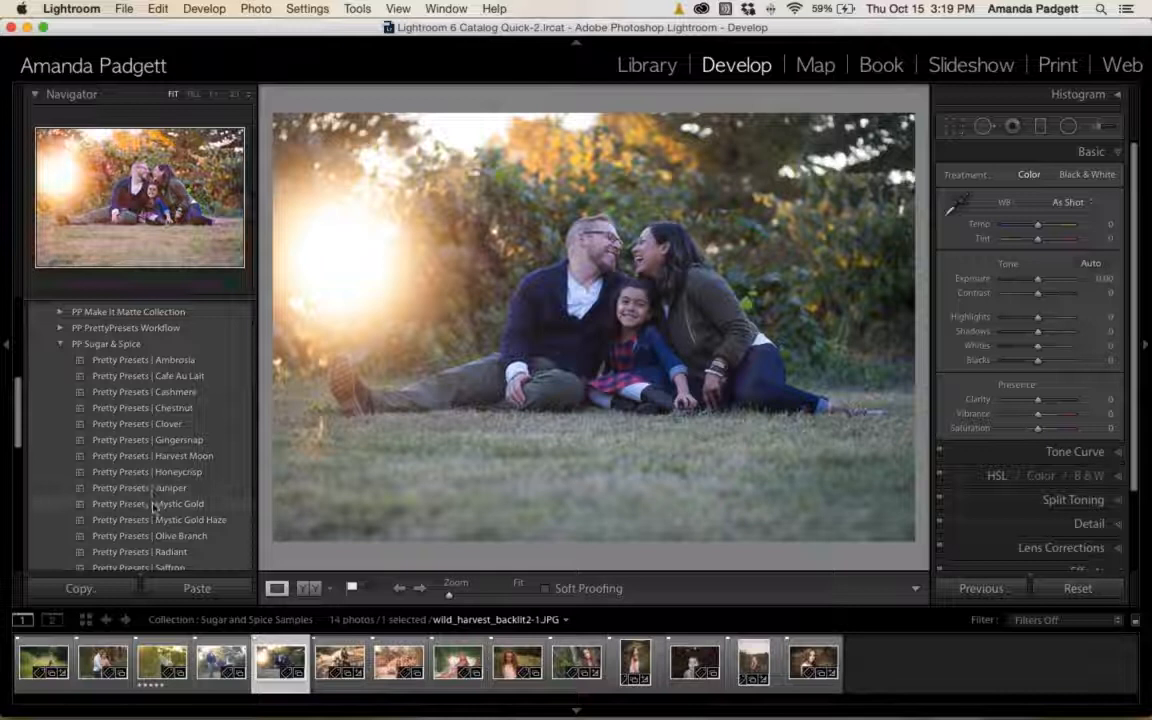
Apply the Pretty Presets | Ambrosia preset to the backlit family photo and compare it side by side with the original.
click(175, 362)
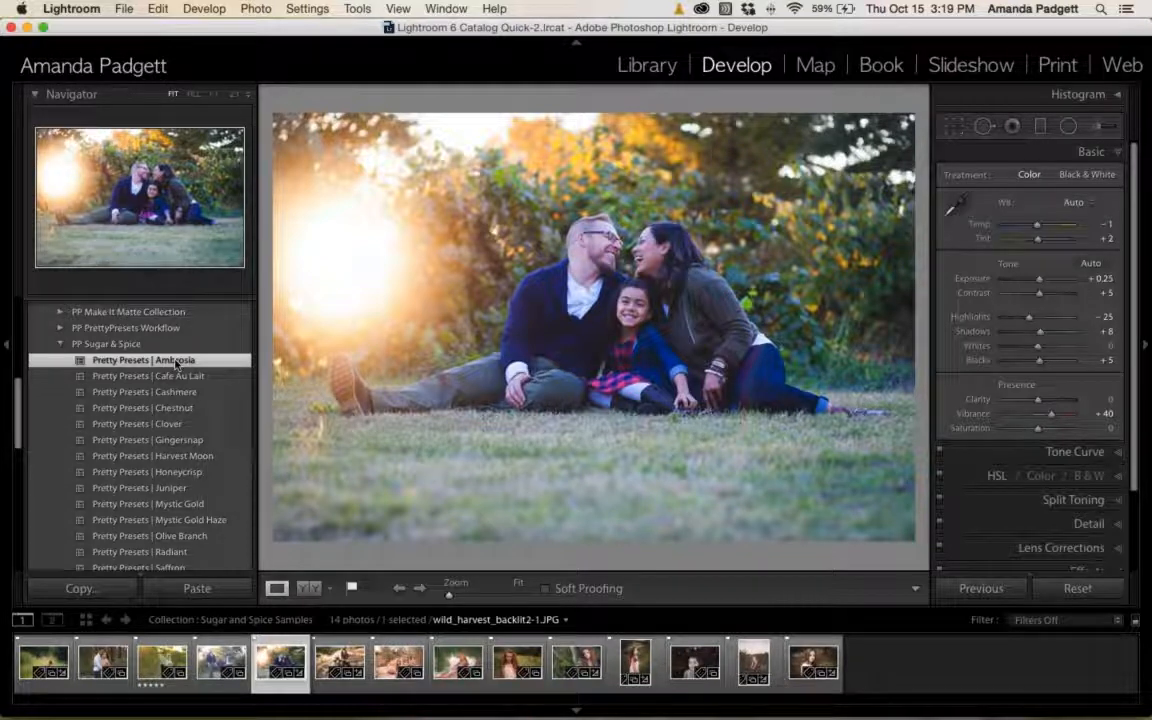
key(Tab)
key(y)
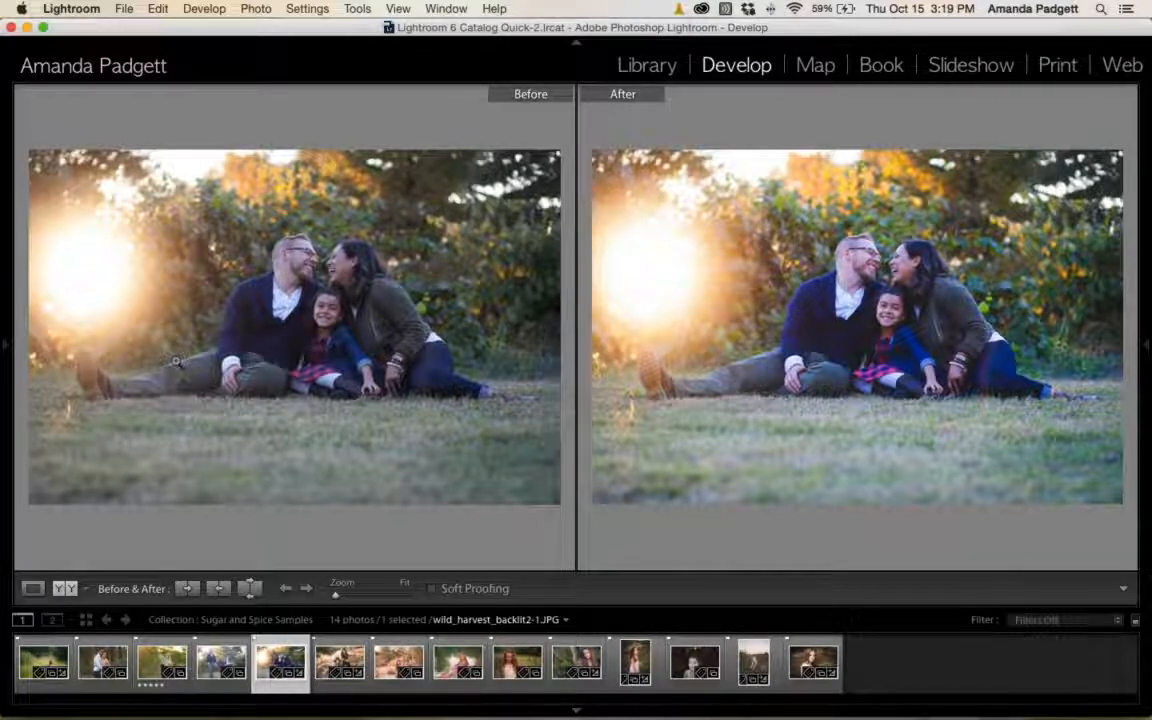
key(Tab)
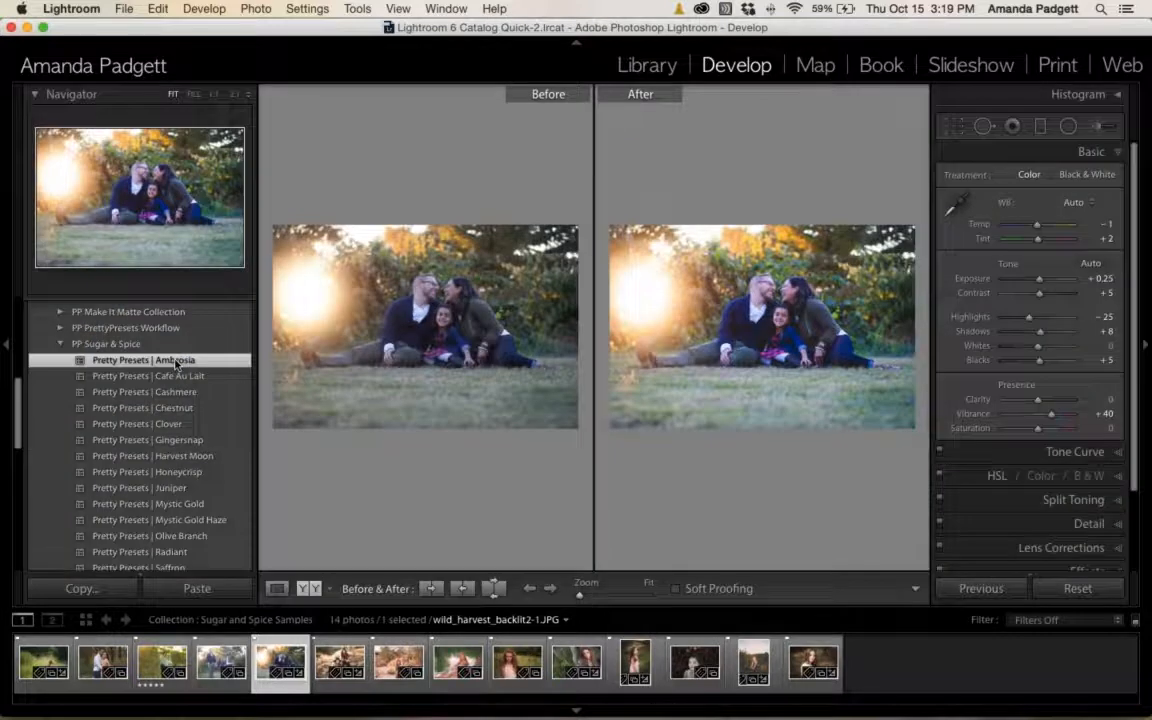
key(y)
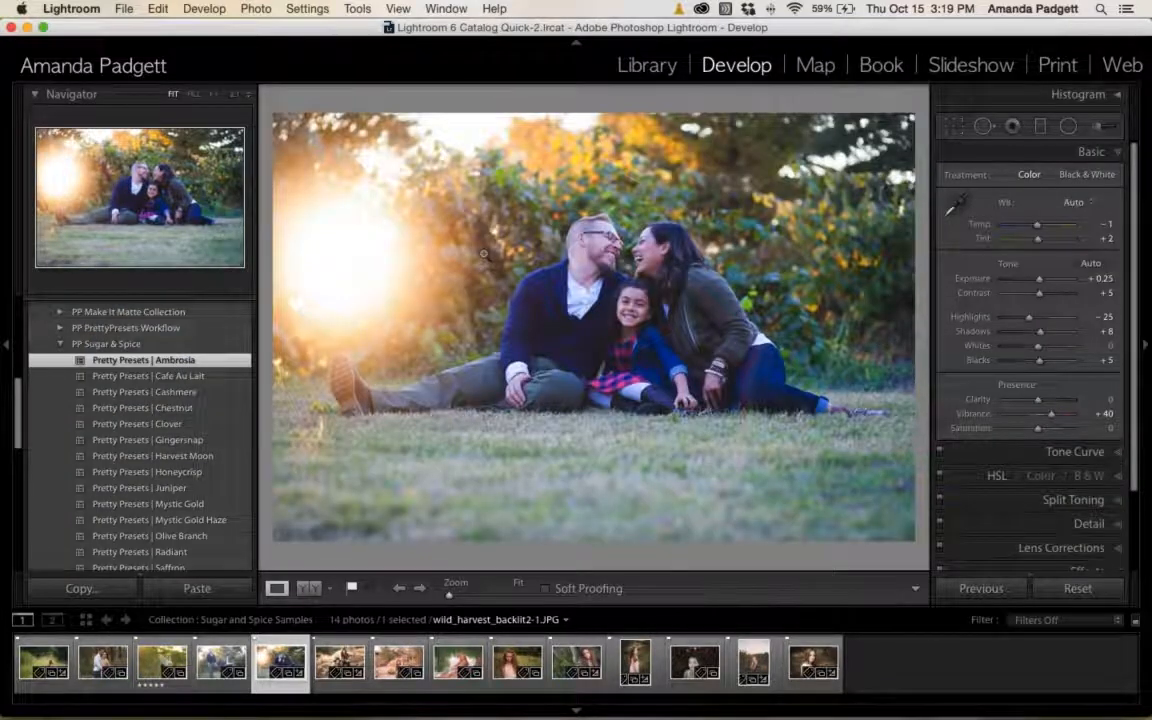
Activate the adjustment brush and load the Sugar Spice | Tint it Yellow effect.
click(1096, 127)
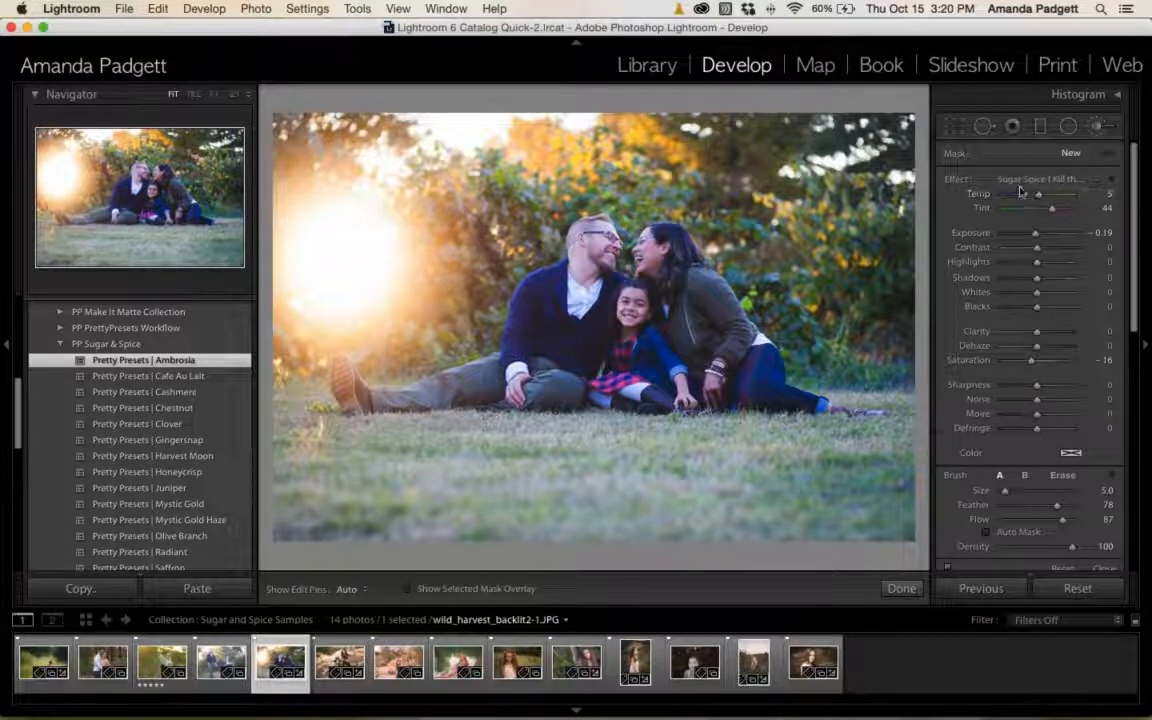
click(1026, 181)
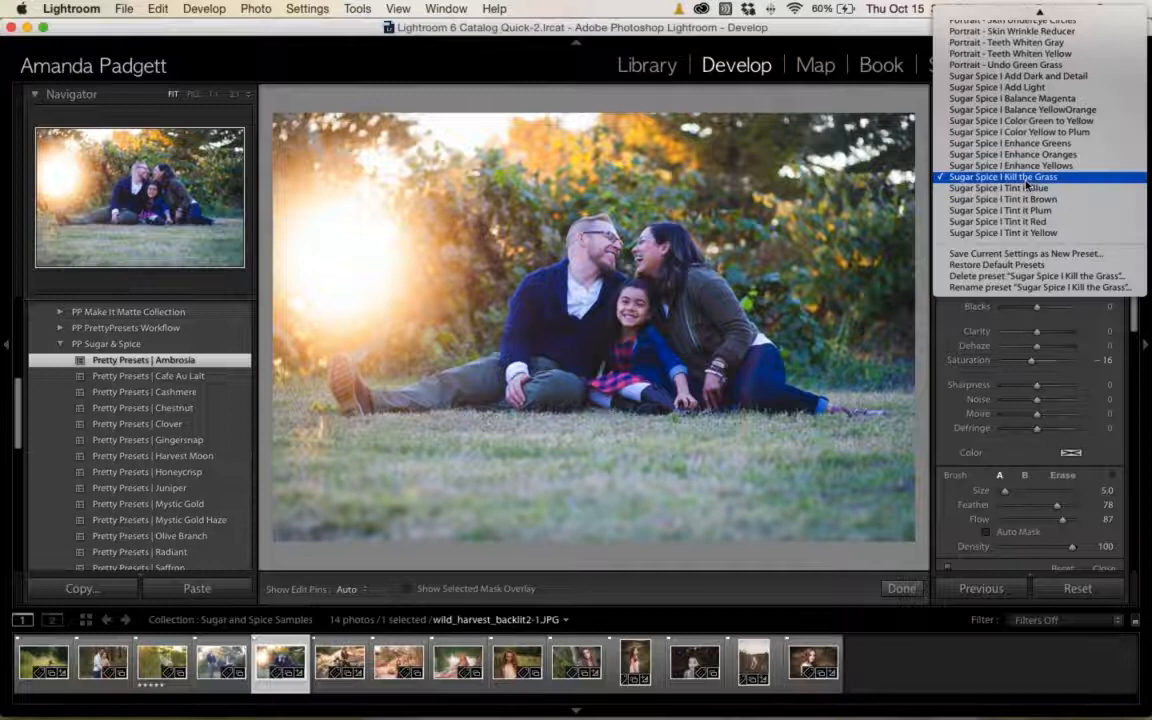
mouse_move(990, 18)
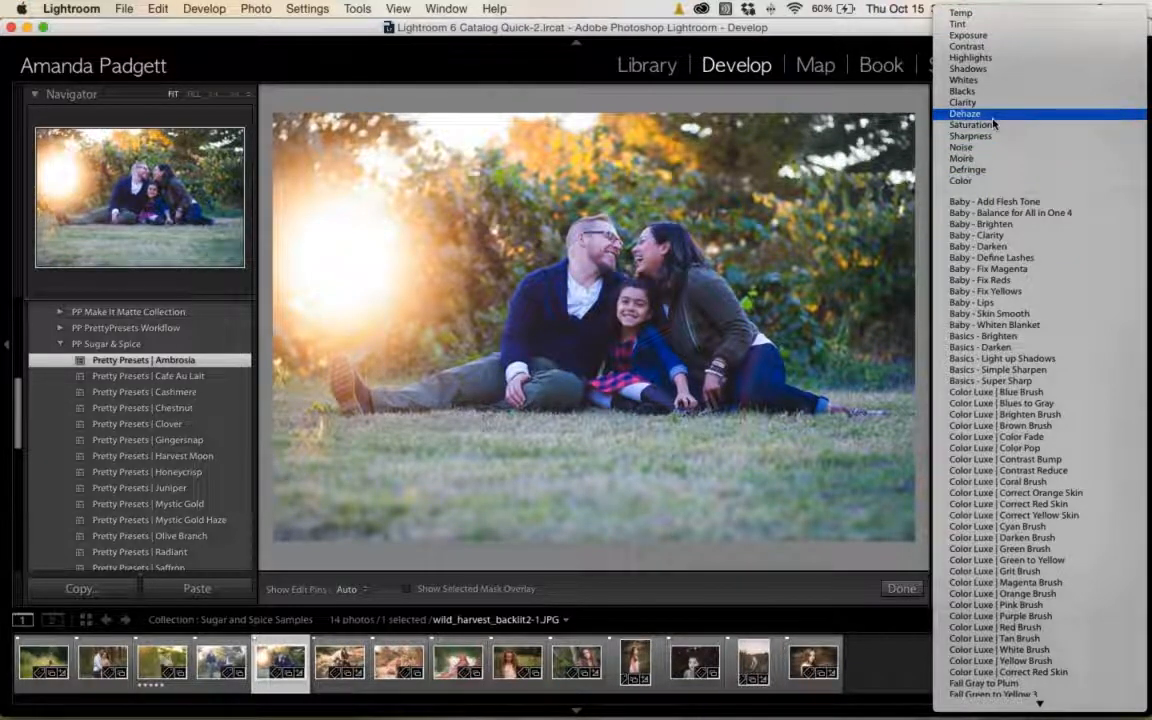
scroll(993, 123, down, 10)
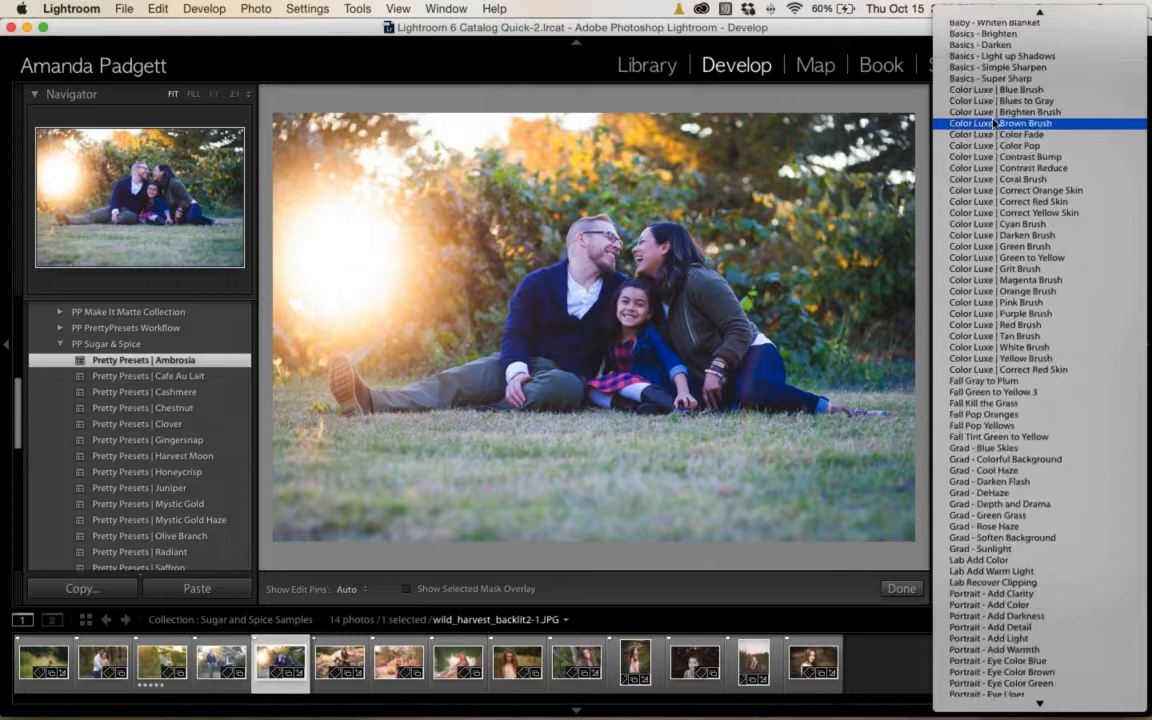
scroll(995, 123, down, 15)
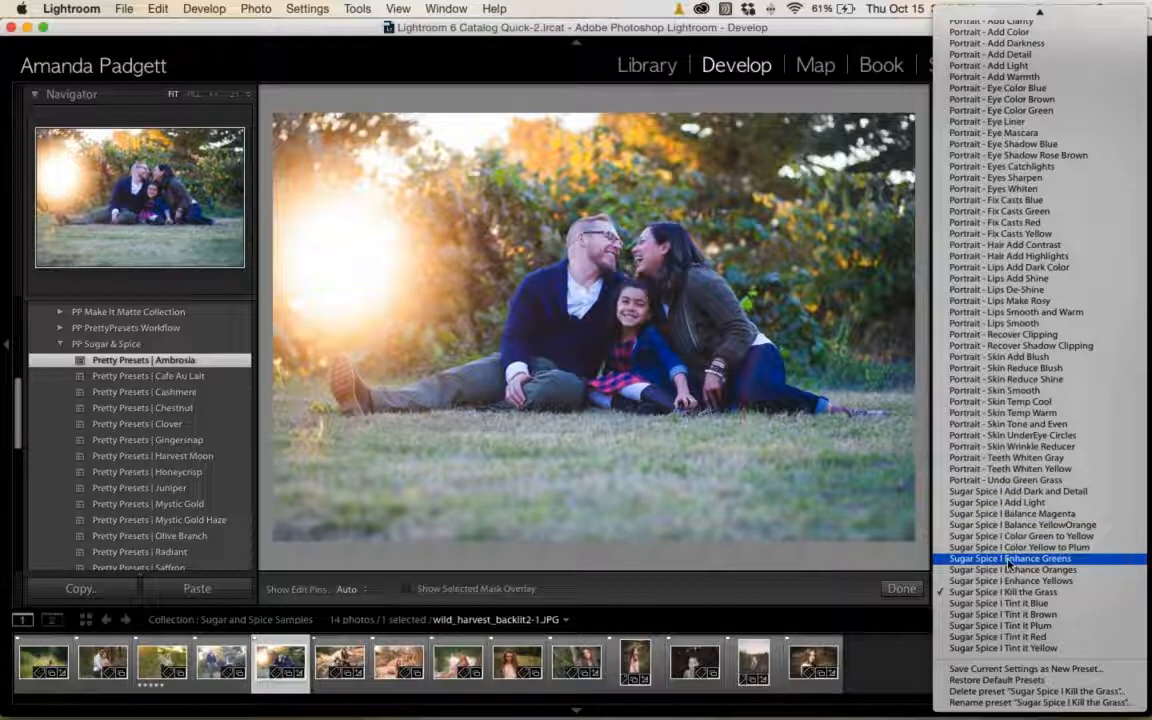
click(1013, 649)
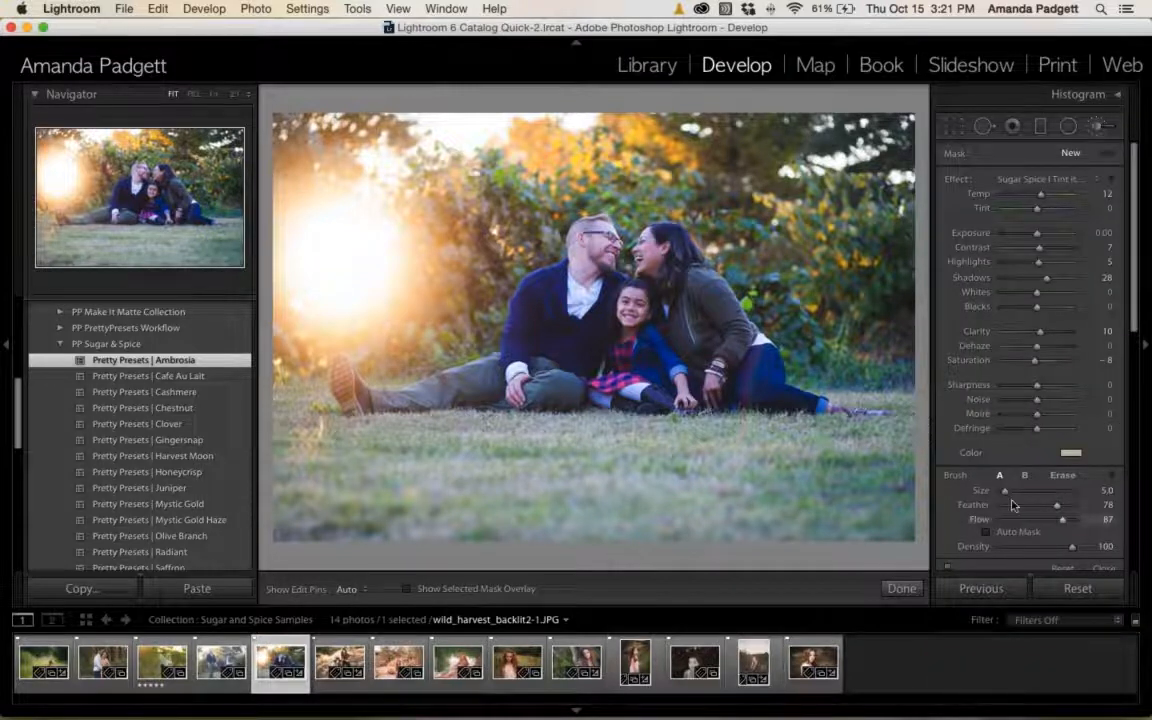
Set the adjustment brush's Feather to 100 and its Flow to 74.
scroll(1013, 505, down, 2)
scroll(1013, 505, down, 2)
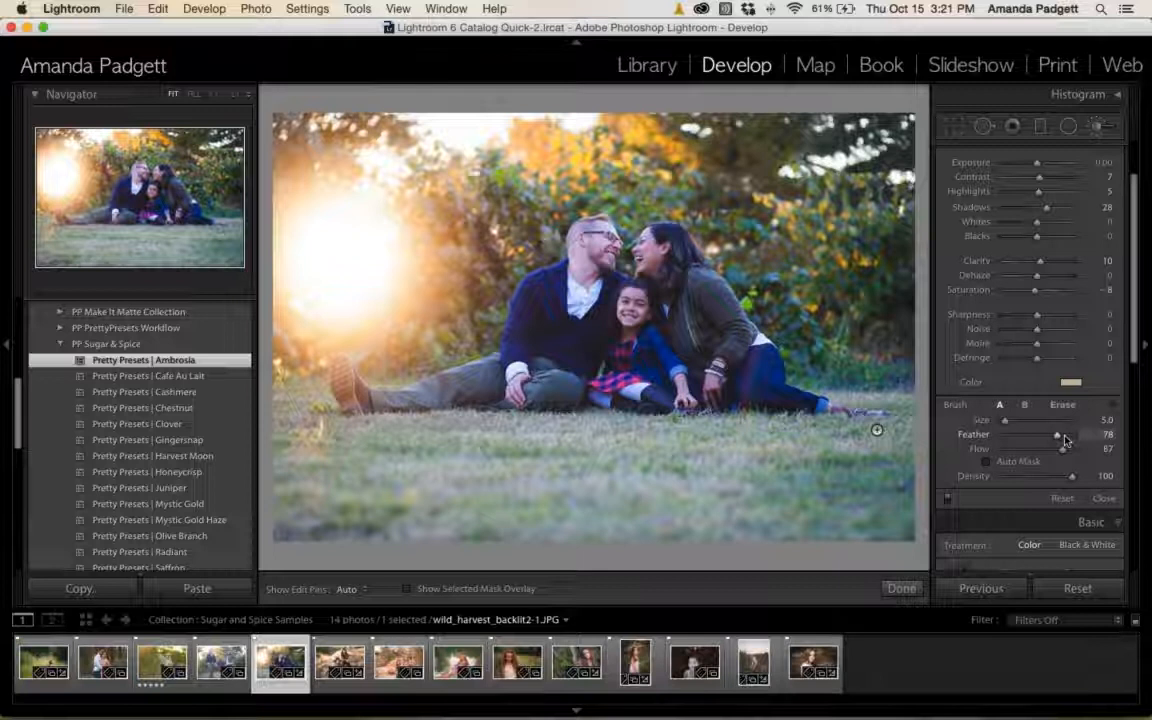
drag(1063, 440, 999, 441)
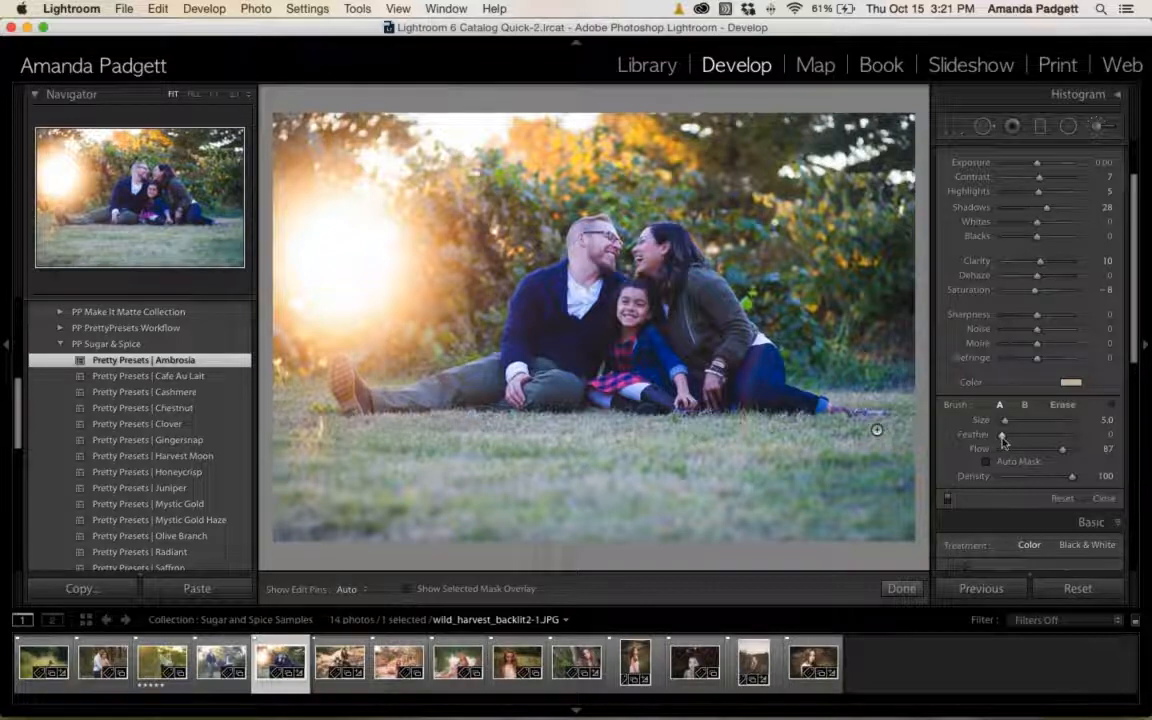
drag(1005, 438, 1080, 438)
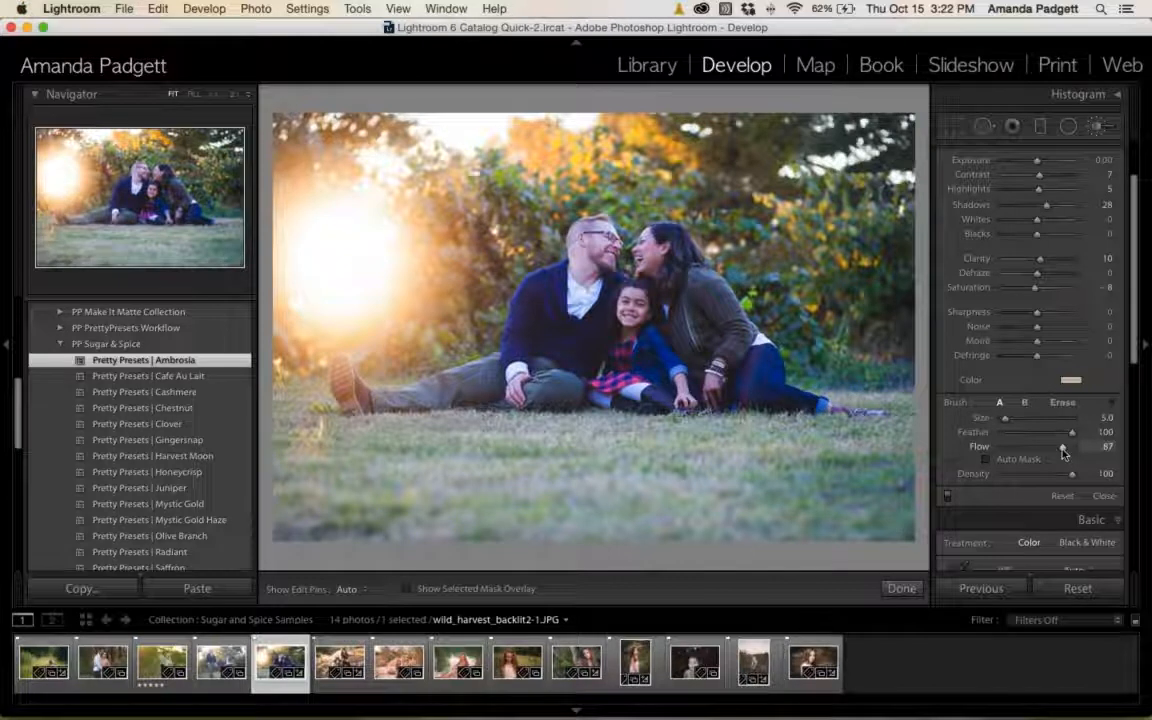
drag(1063, 451, 1020, 457)
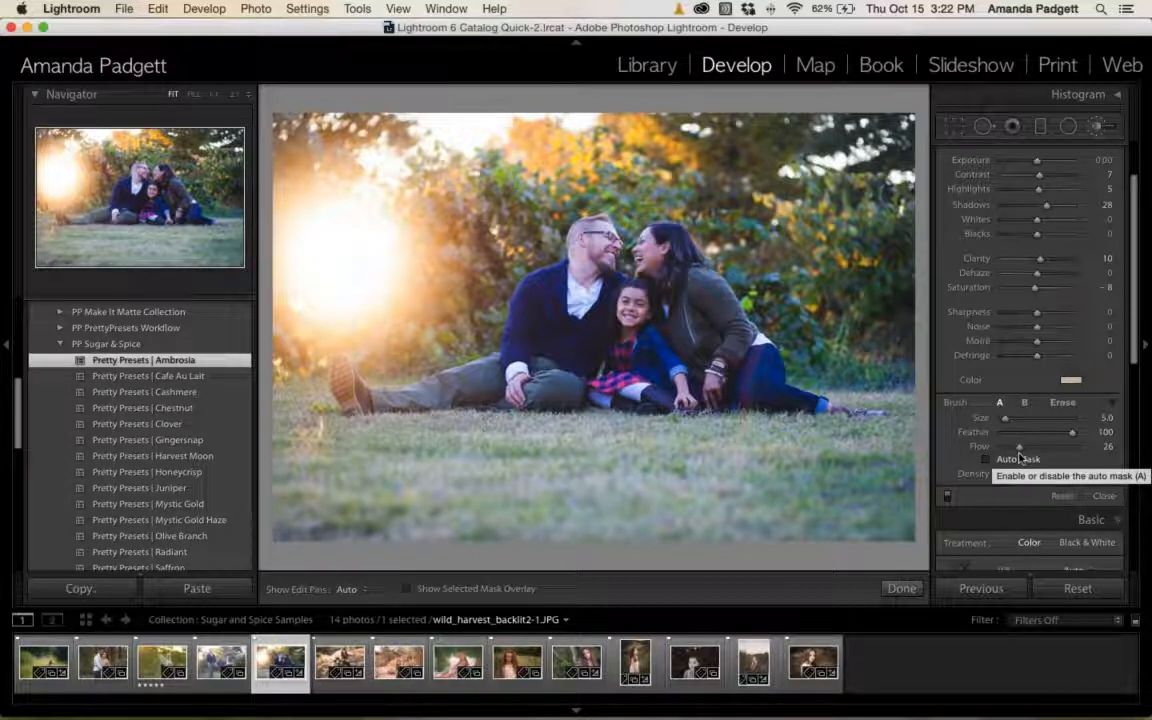
drag(1020, 450, 1053, 449)
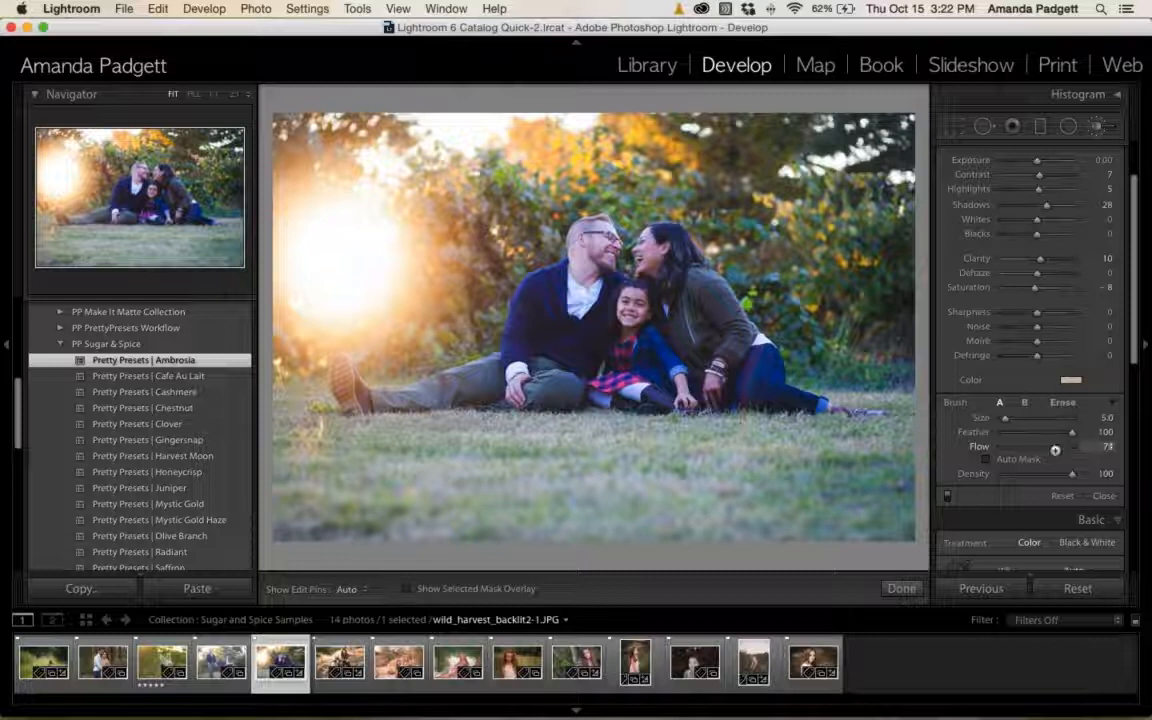
Try enlarging and shrinking the adjustment brush over the photo, finishing at Size 10.0.
scroll(764, 403, up, 5)
scroll(764, 403, up, 5)
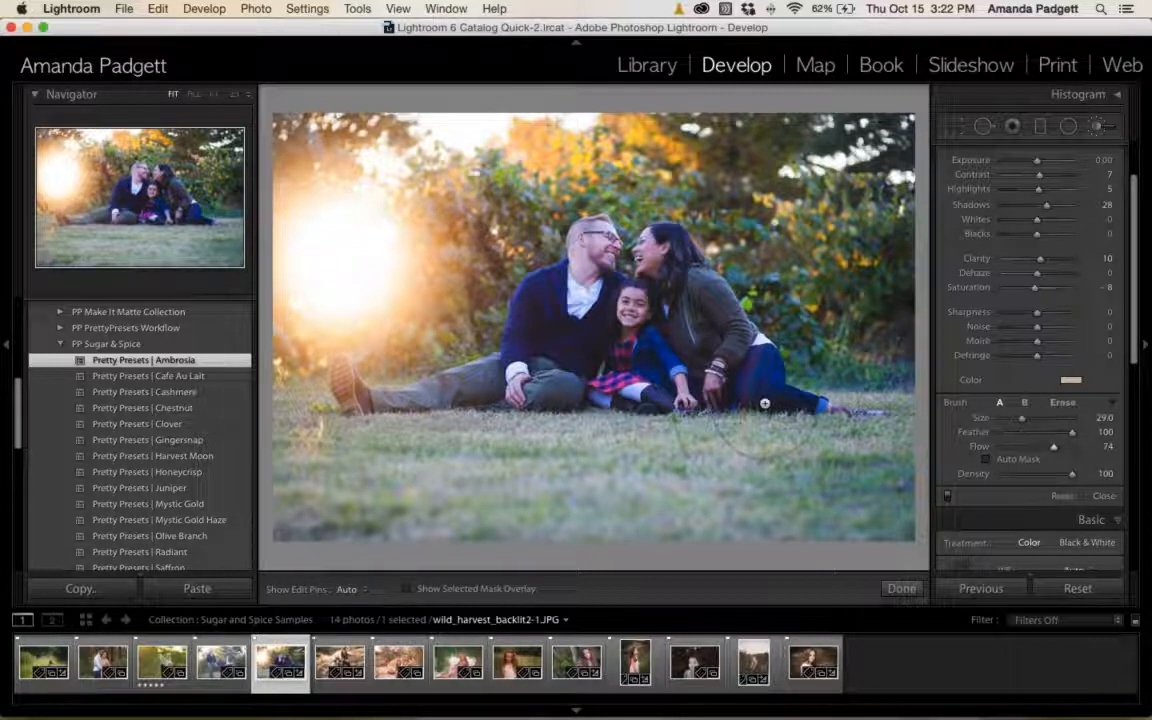
scroll(719, 371, down, 6)
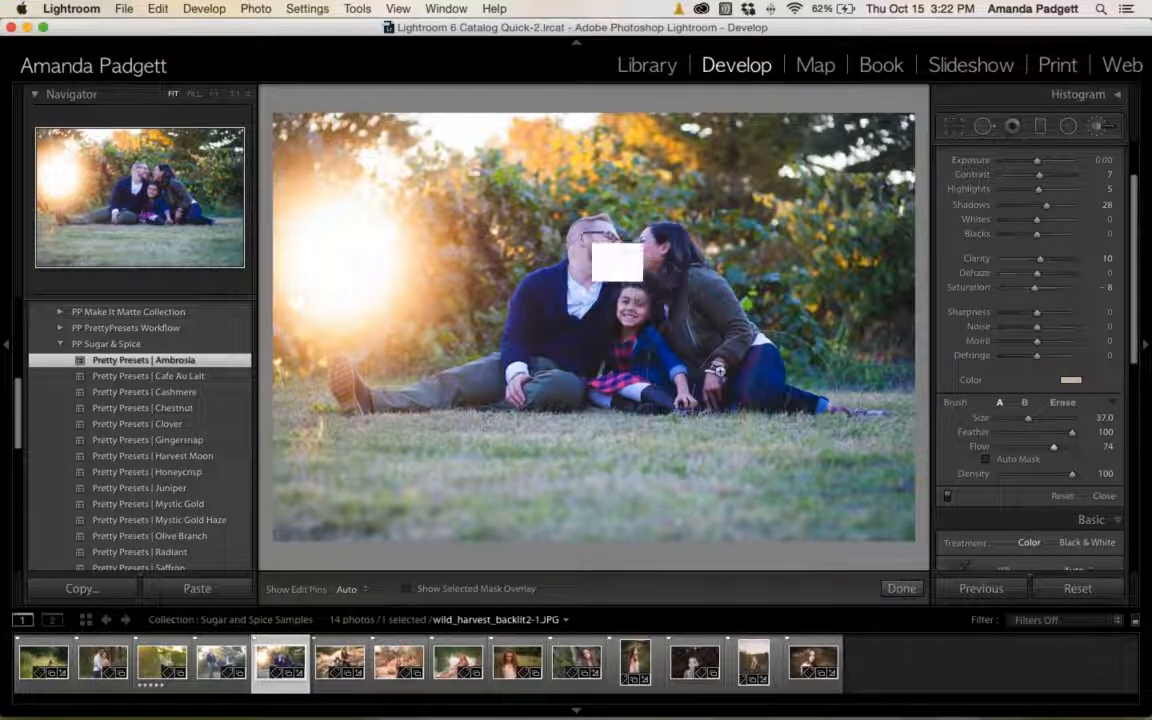
scroll(719, 371, down, 1)
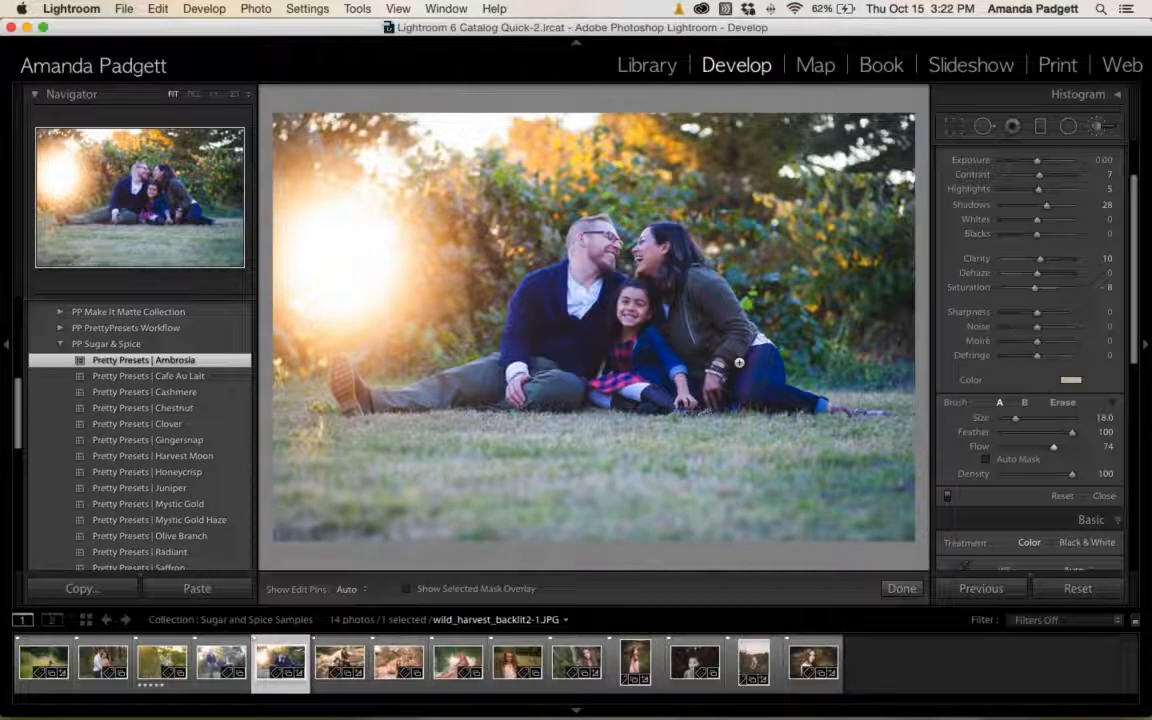
scroll(739, 363, up, 5)
scroll(739, 363, up, 1)
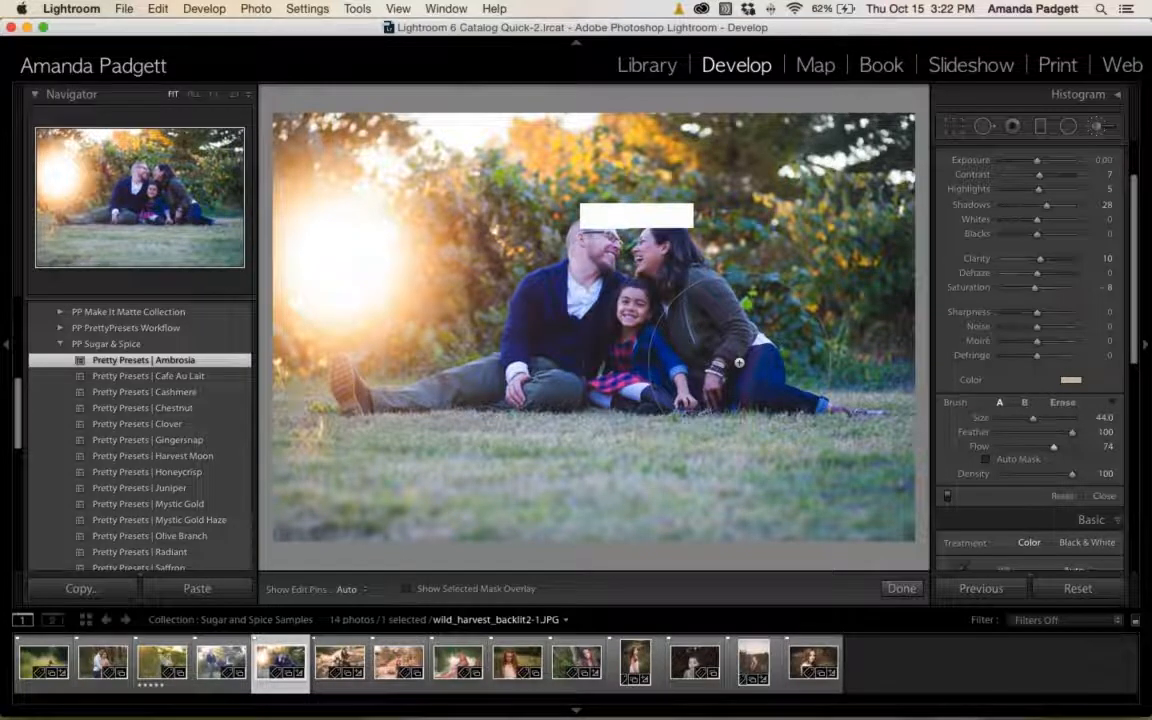
scroll(739, 363, down, 6)
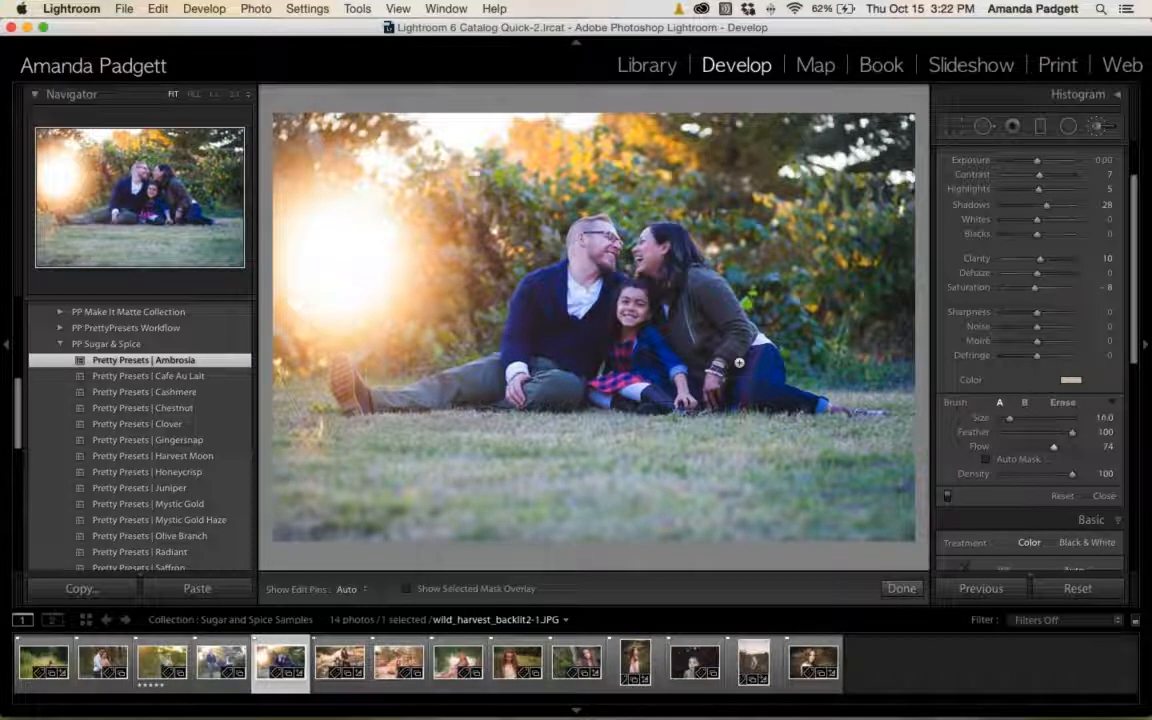
scroll(739, 363, down, 1)
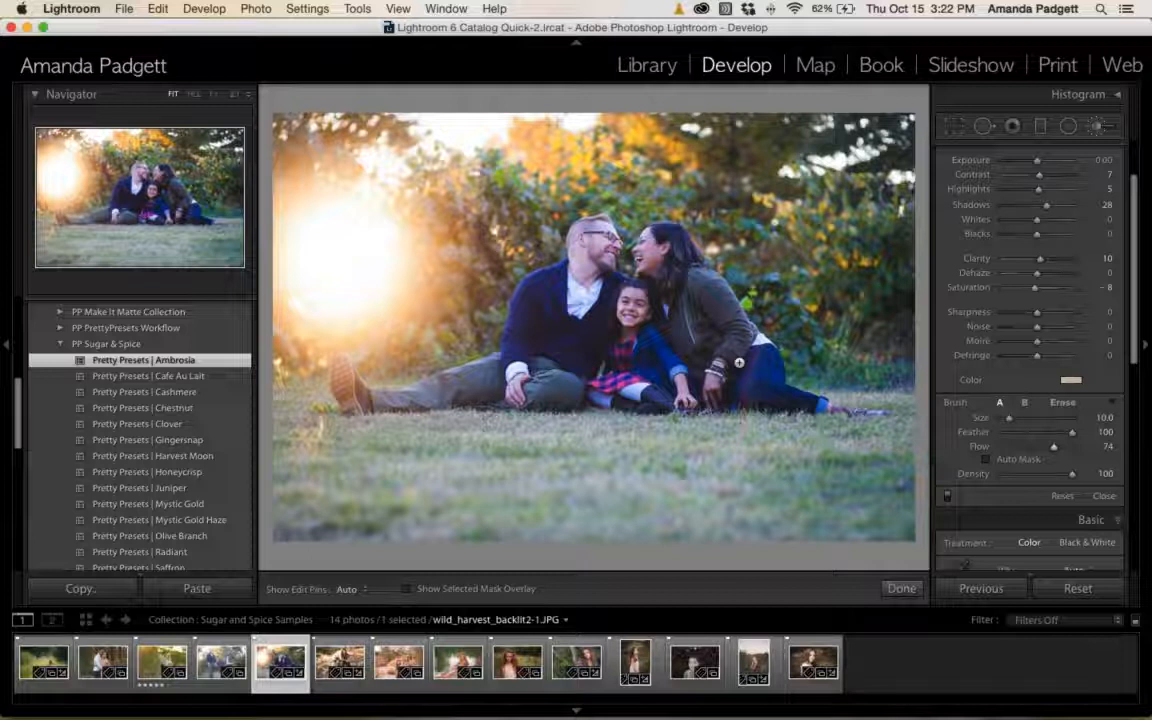
Try more brush sizes, raising Size to about 48 and reducing it to 21.0.
mouse_move(1009, 418)
mouse_down()
mouse_move(1019, 418)
mouse_move(1007, 418)
mouse_up()
scroll(766, 351, up, 5)
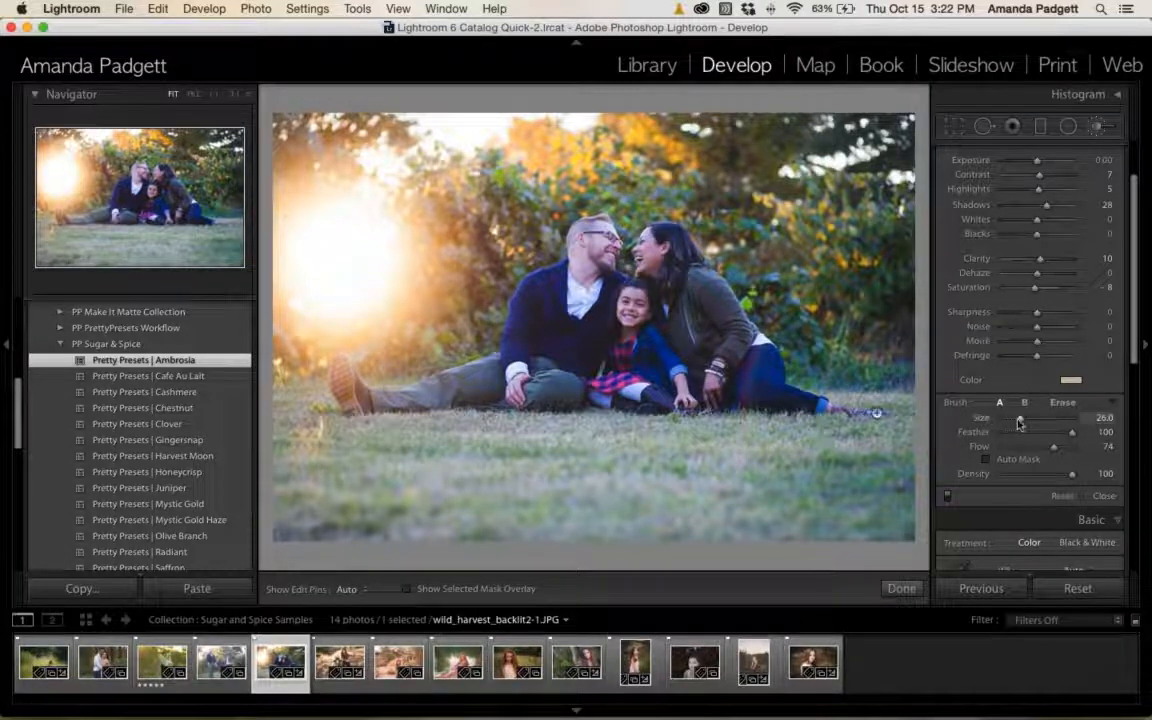
mouse_move(1020, 418)
mouse_down()
mouse_move(1037, 421)
mouse_move(1024, 423)
mouse_up()
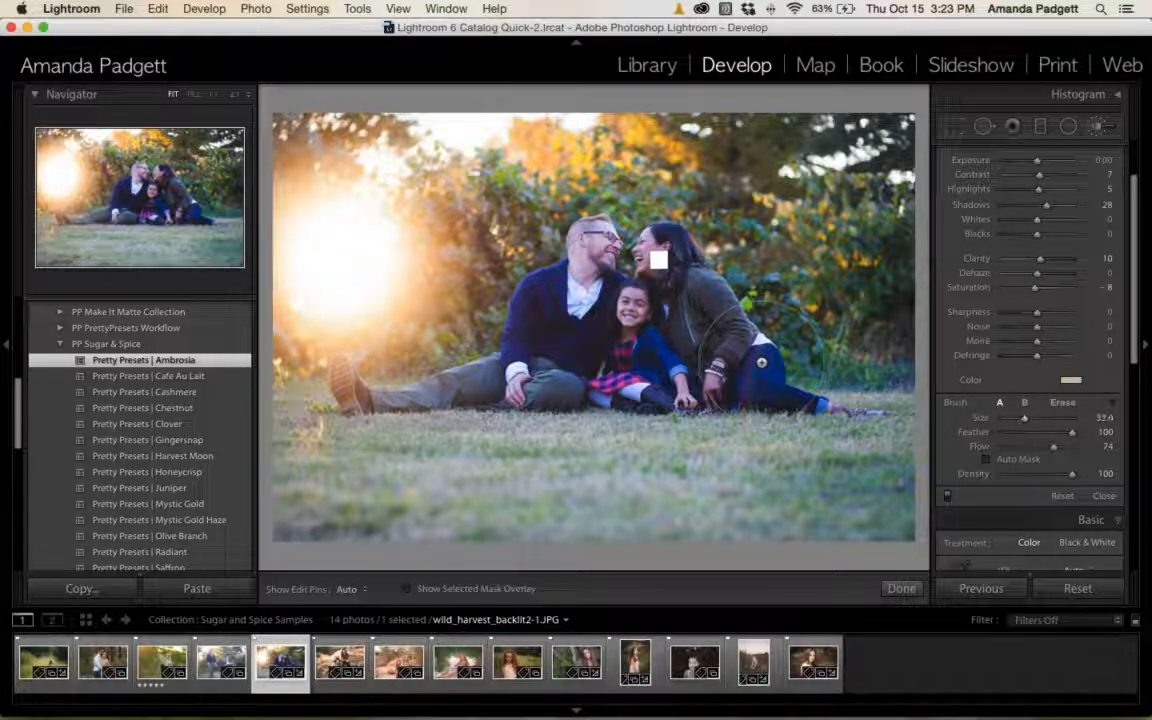
key(])
key(])
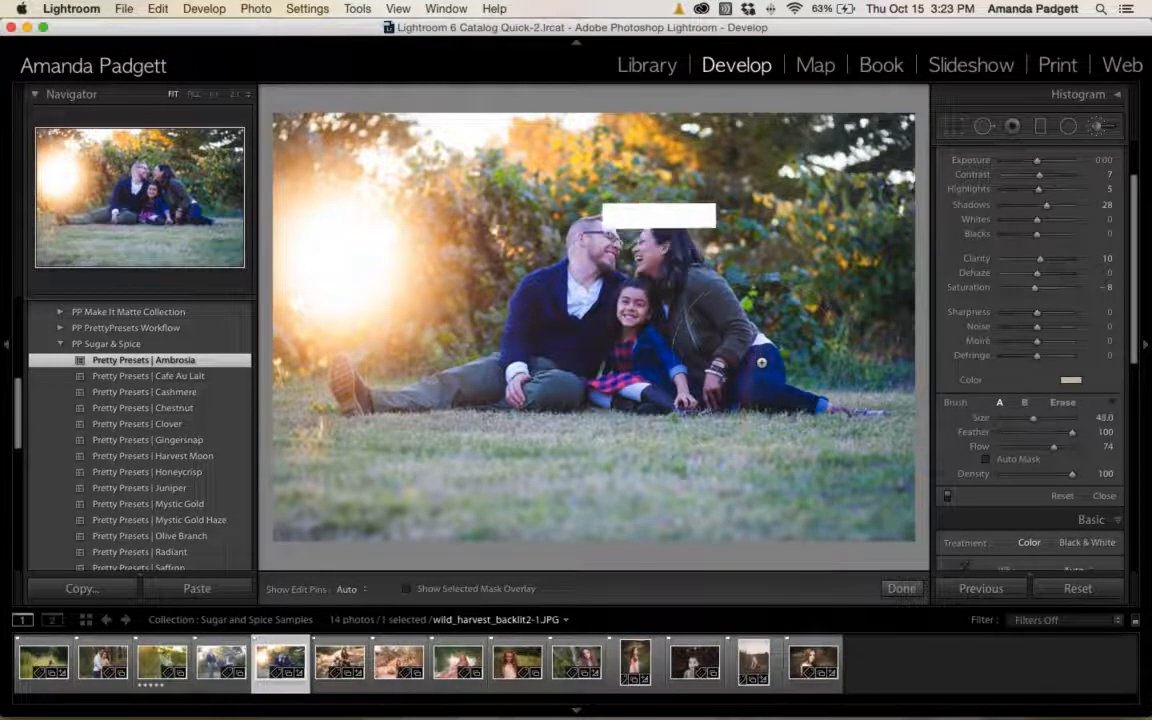
key(bracketright)
key(bracketleft)
key(bracketleft)
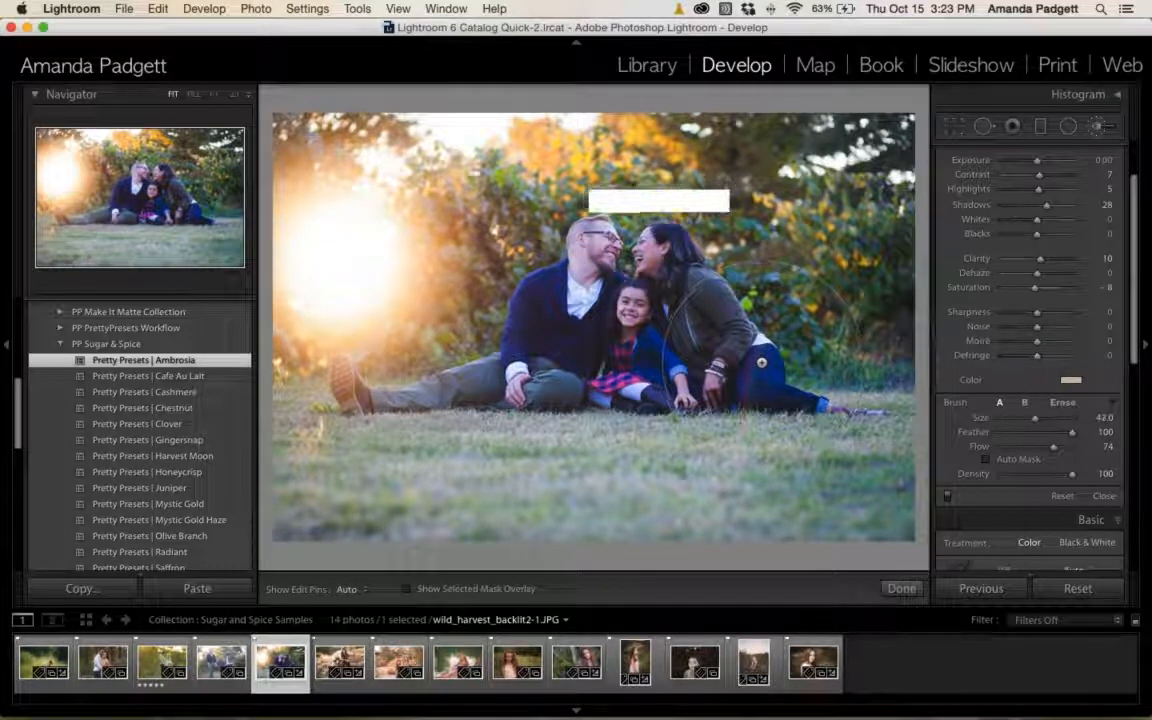
key(bracketleft)
key(bracketleft)
key(bracketright)
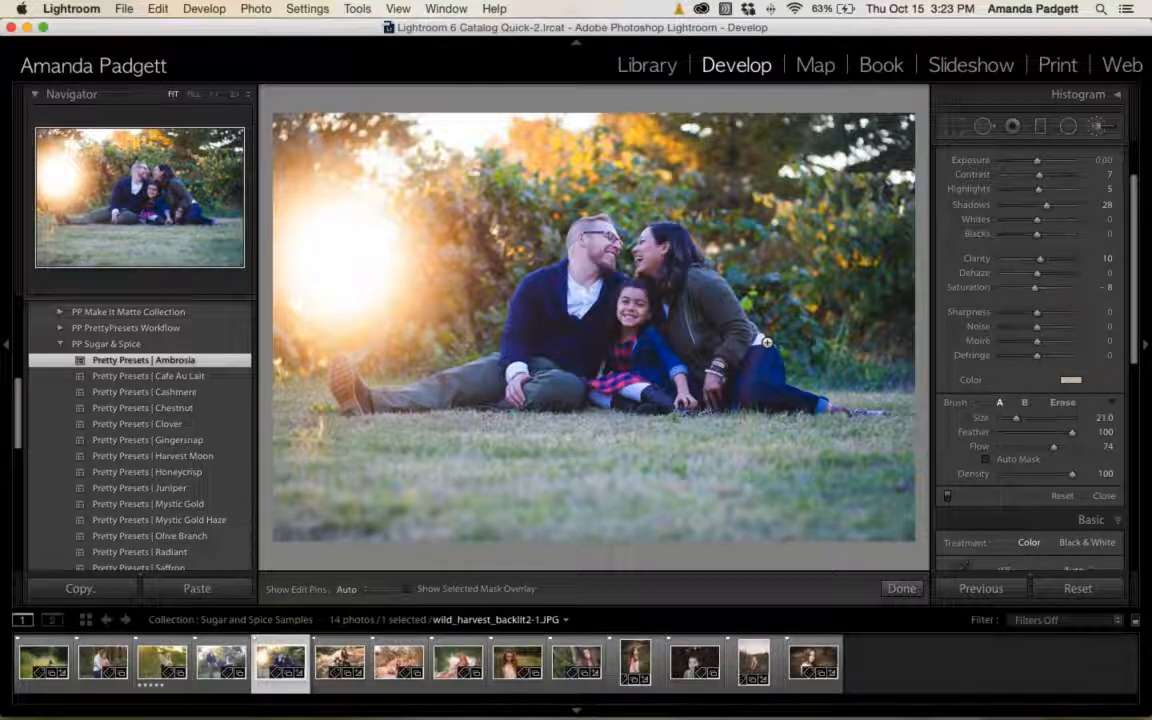
Enlarge the brush to Size 41.0, paint the yellow tint over the bluish grass around the family, and hide the edit pins.
key(])
key(])
key(])
key(])
key(])
key(])
key(])
key(])
key(])
key(])
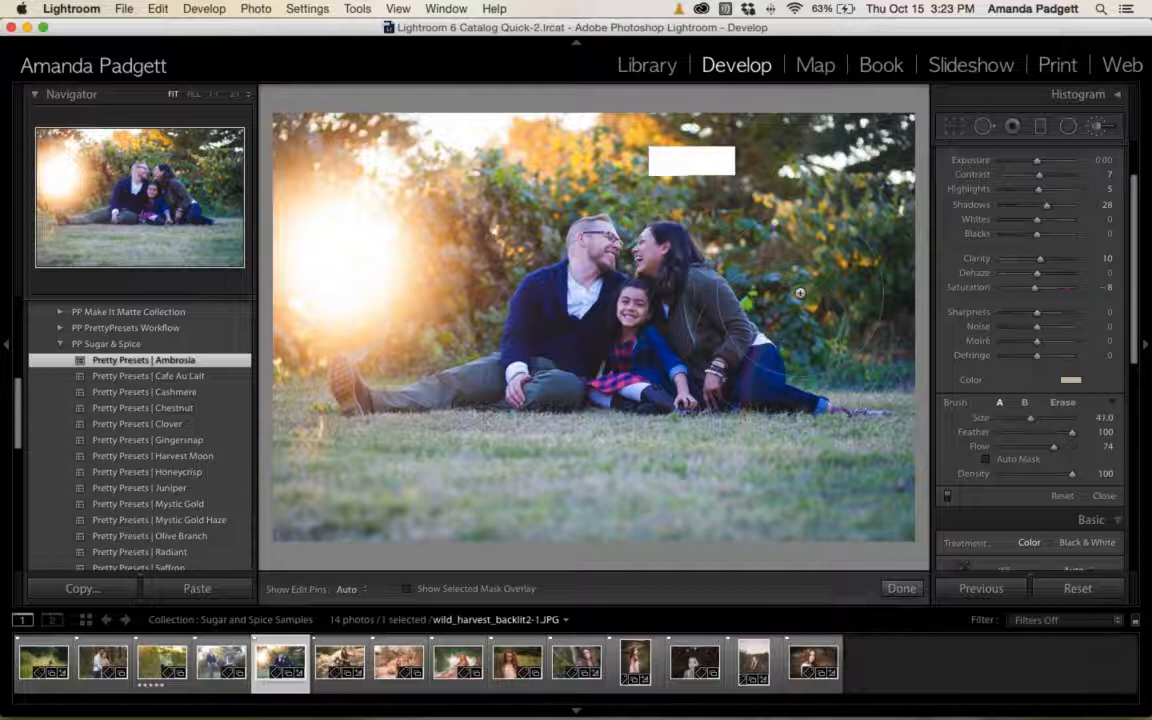
key(h)
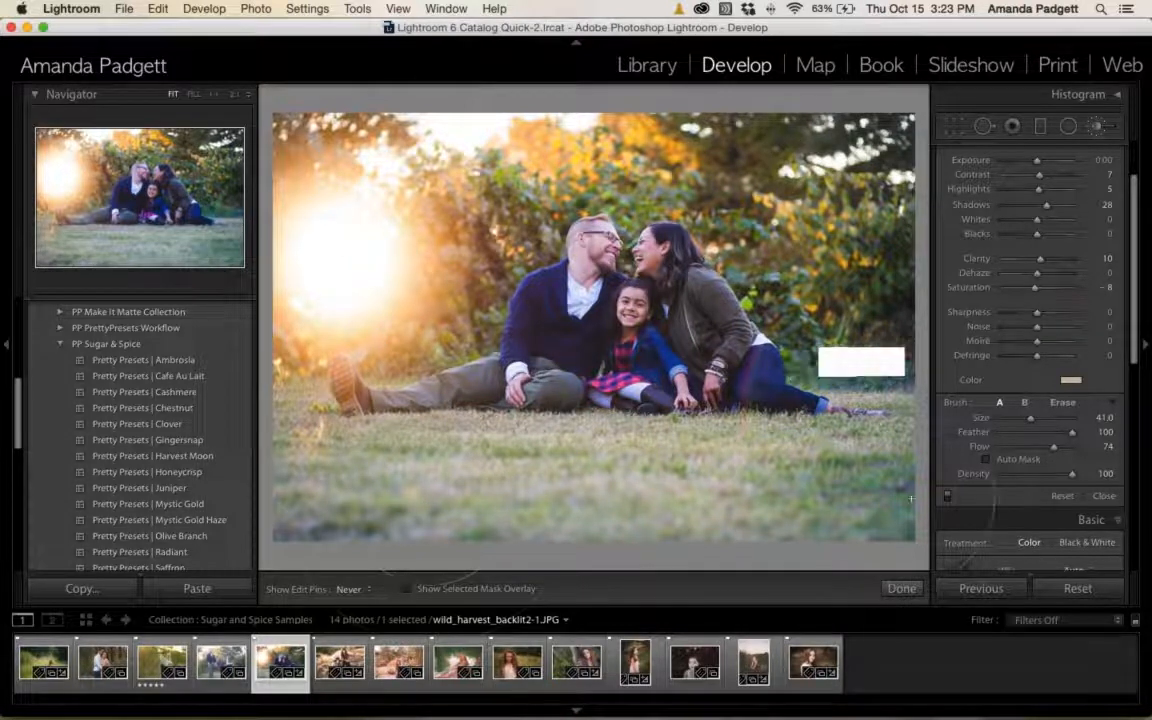
Switch the brush adjustments off and on repeatedly to compare the grass with and without the tint, leaving them enabled.
click(948, 496)
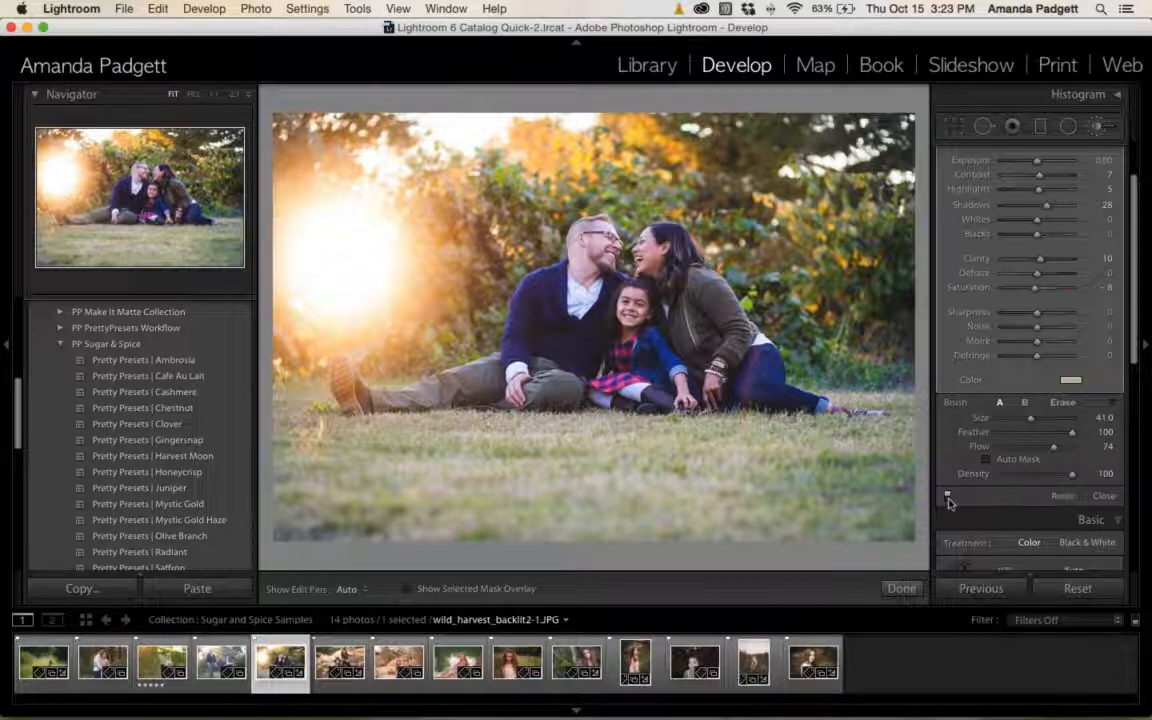
click(948, 497)
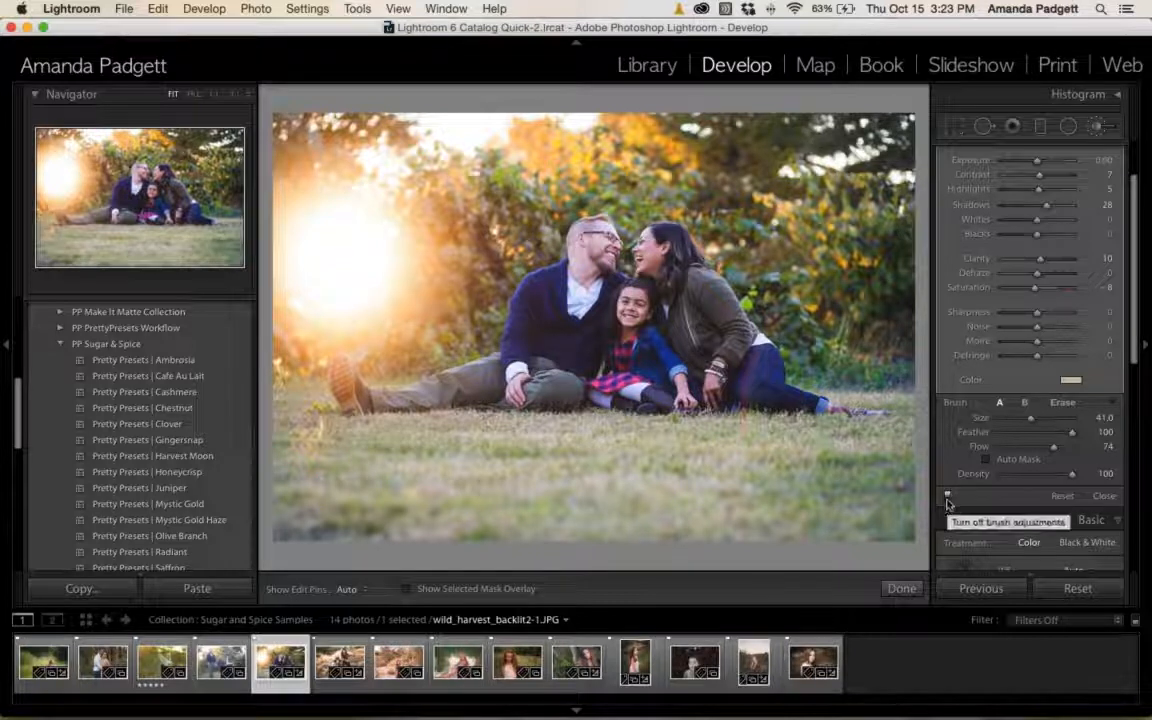
click(948, 498)
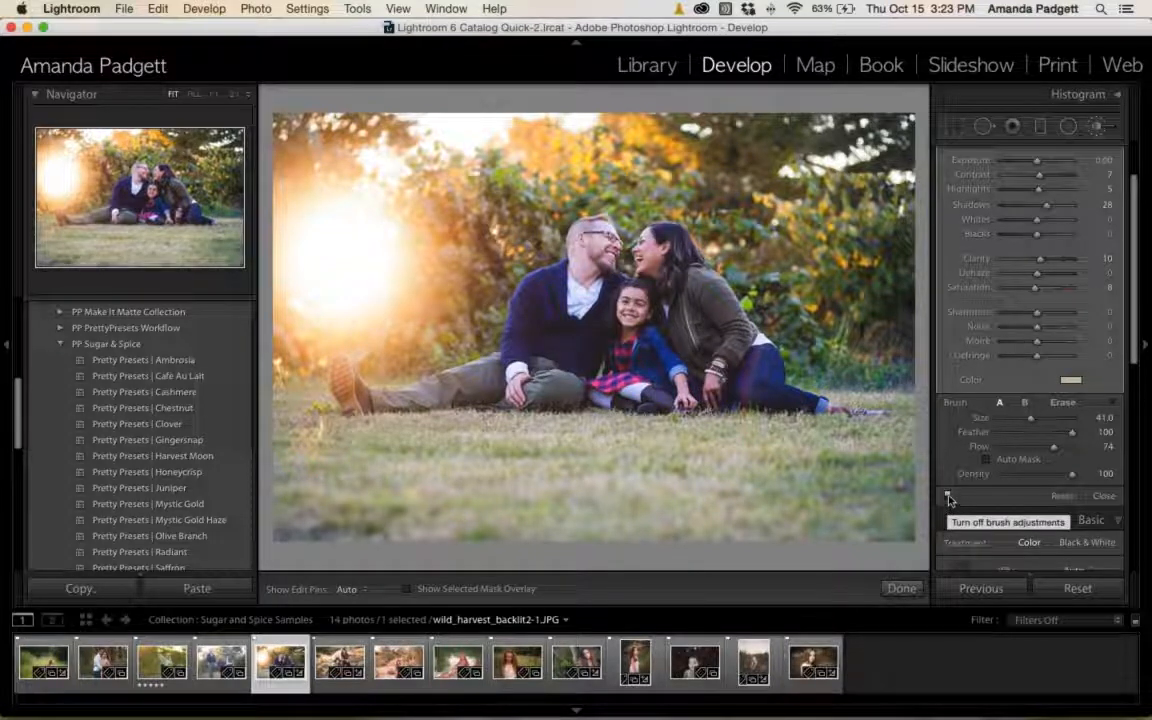
click(948, 500)
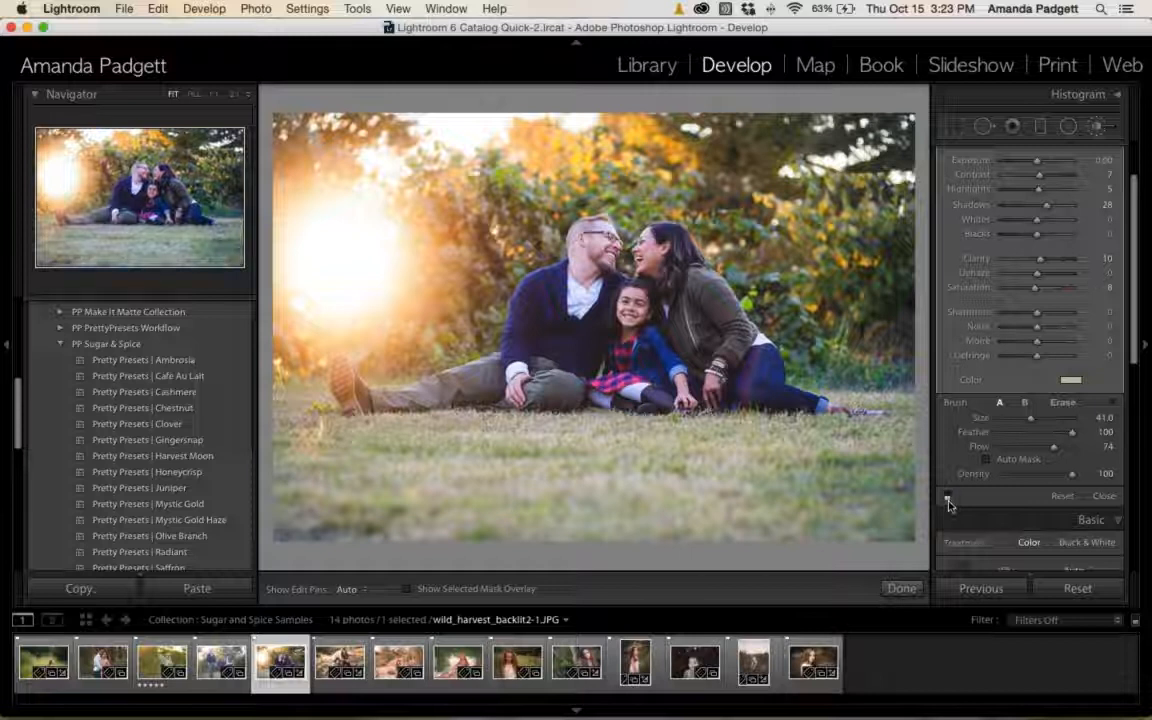
click(948, 500)
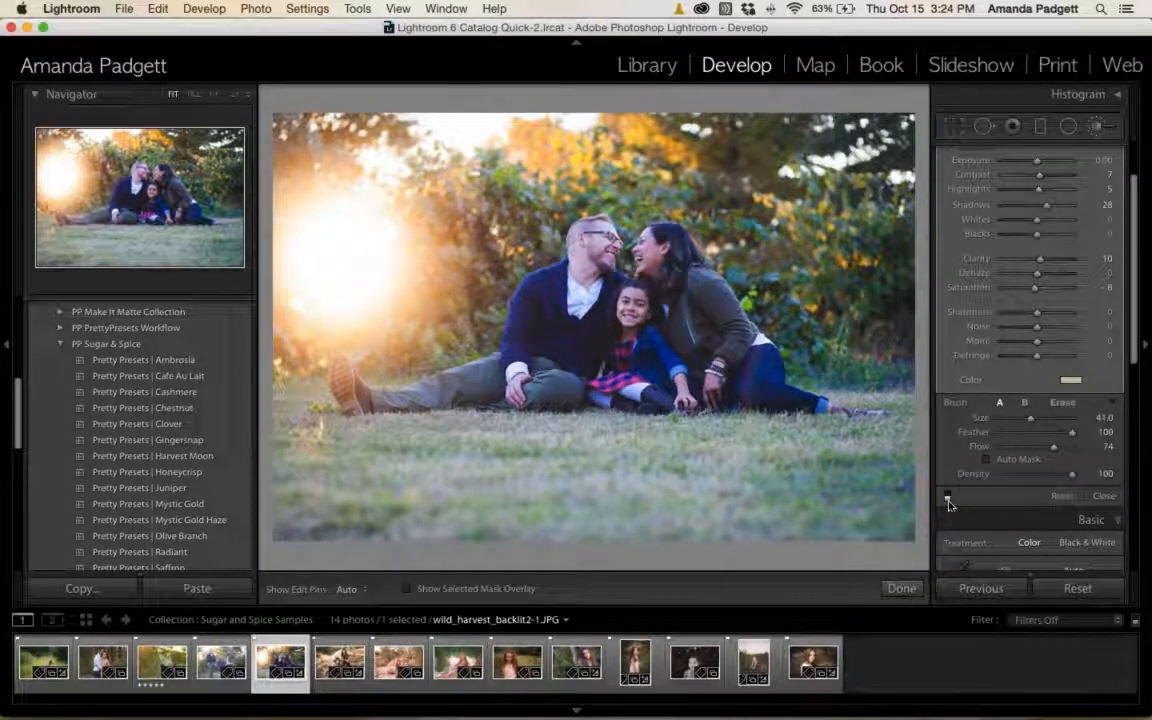
click(948, 498)
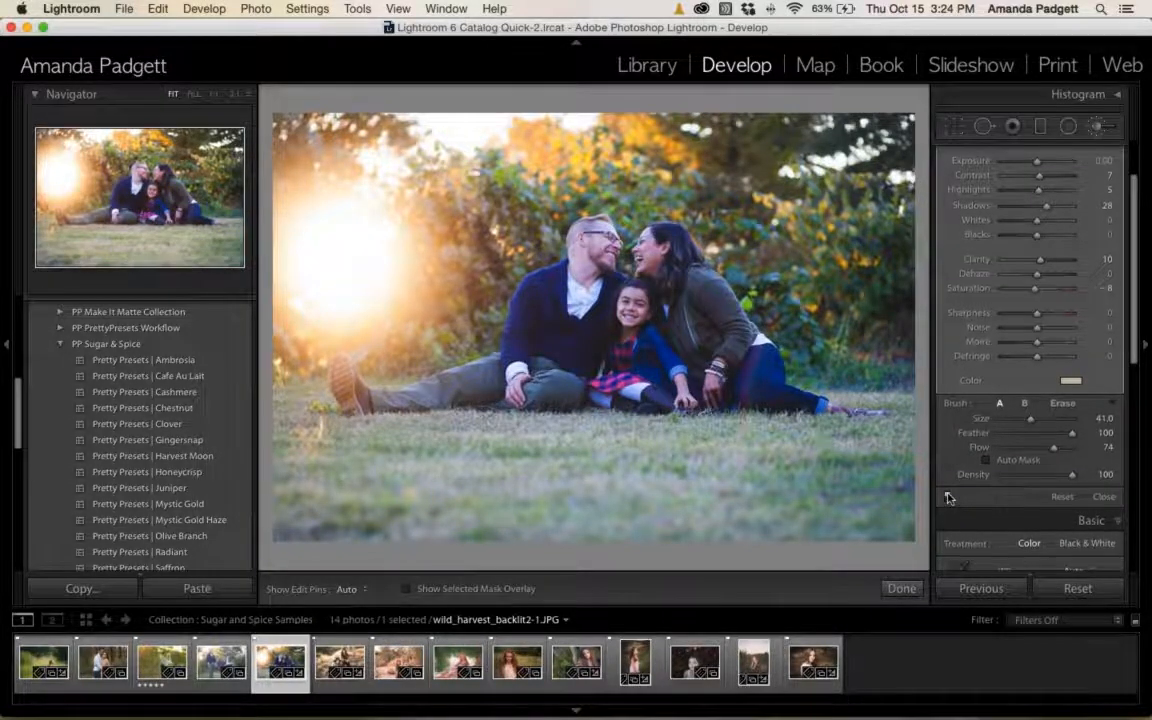
click(948, 498)
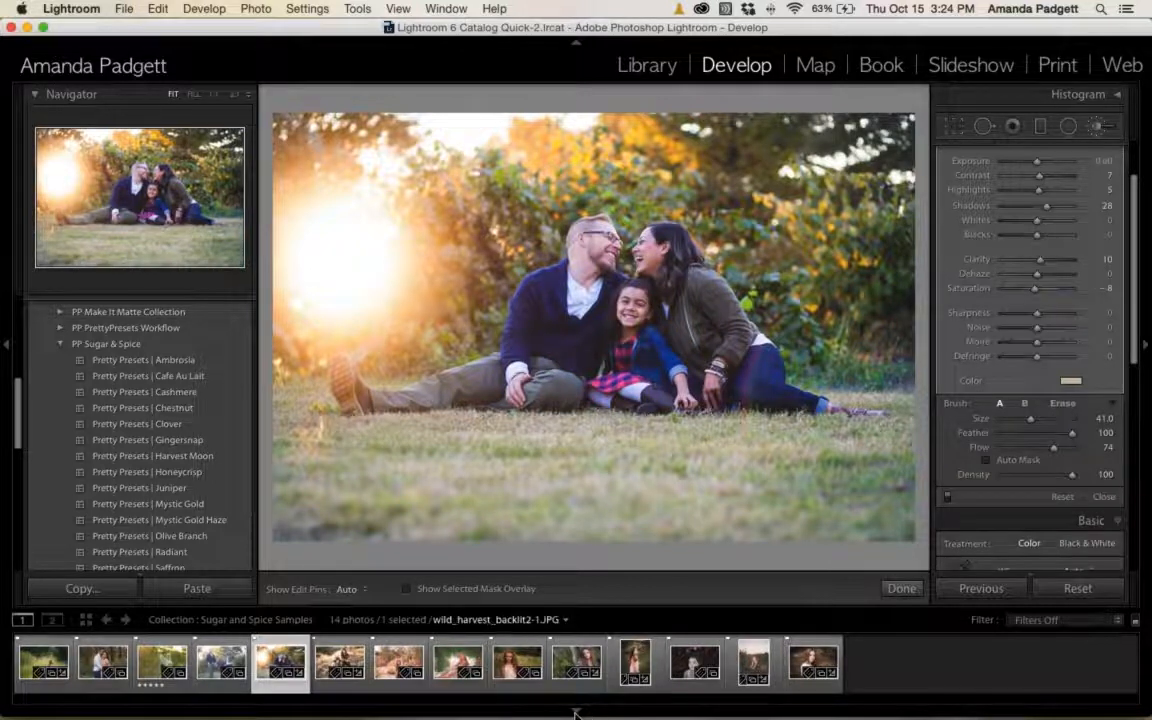
Hide the filmstrip and switch the brush adjustments off and on again to compare the tinted grass in the larger photo view.
click(575, 713)
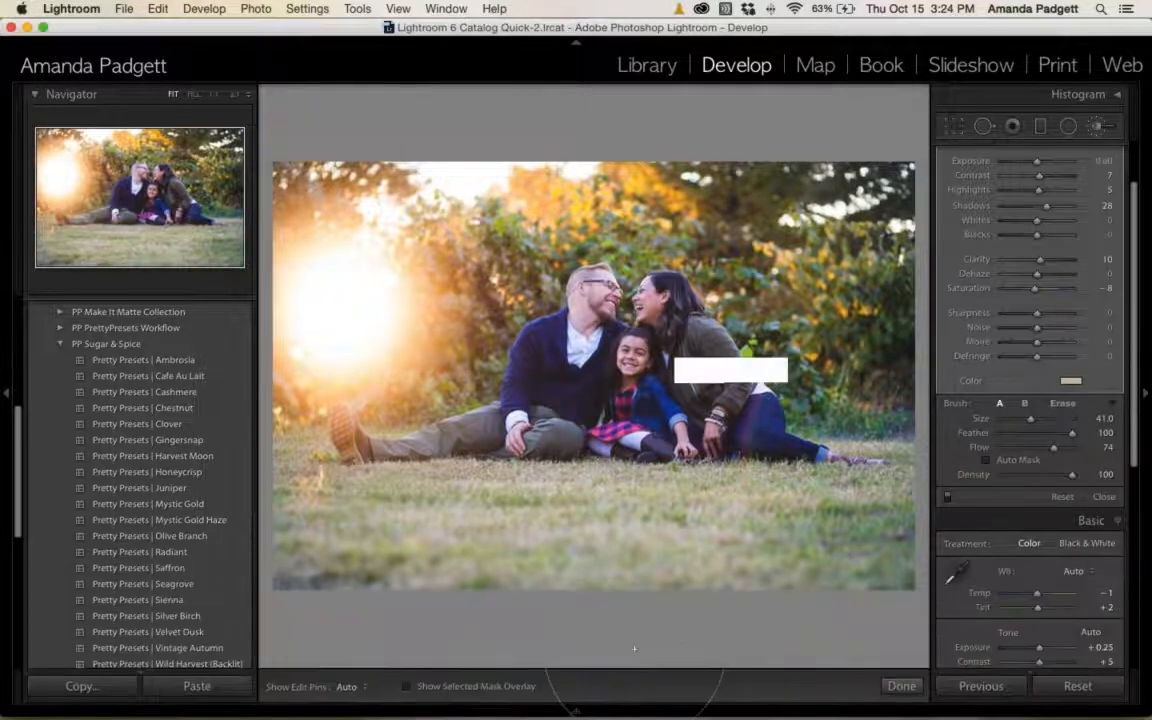
click(948, 498)
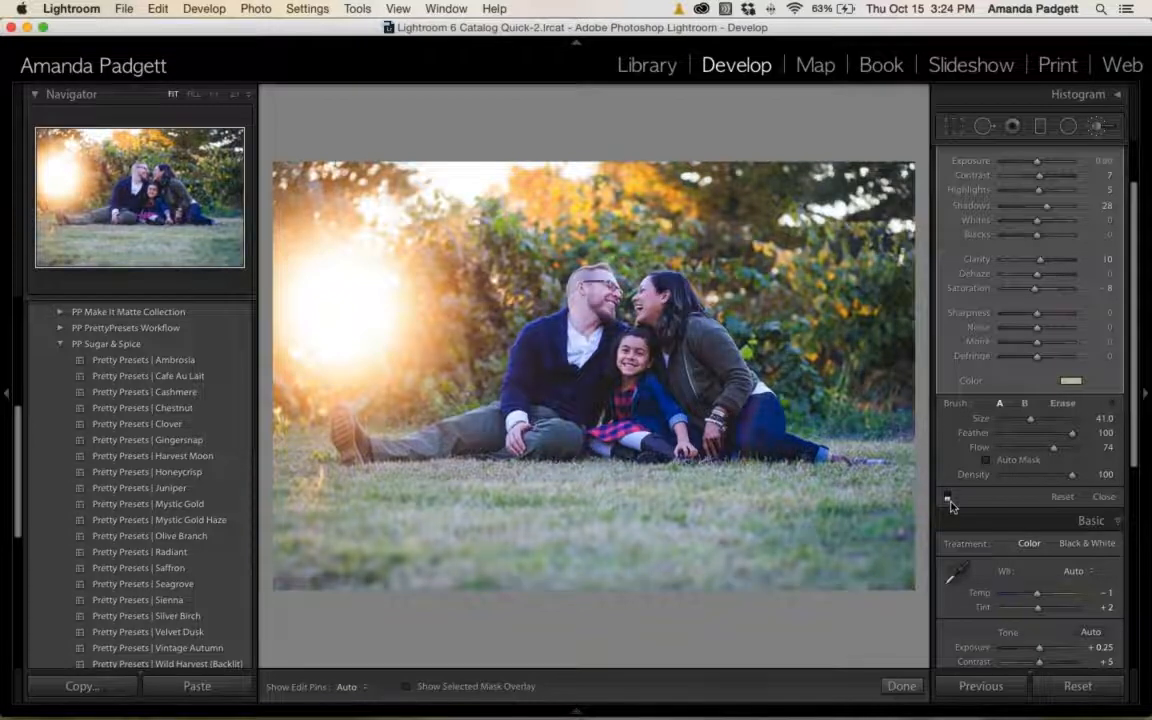
click(949, 499)
click(948, 499)
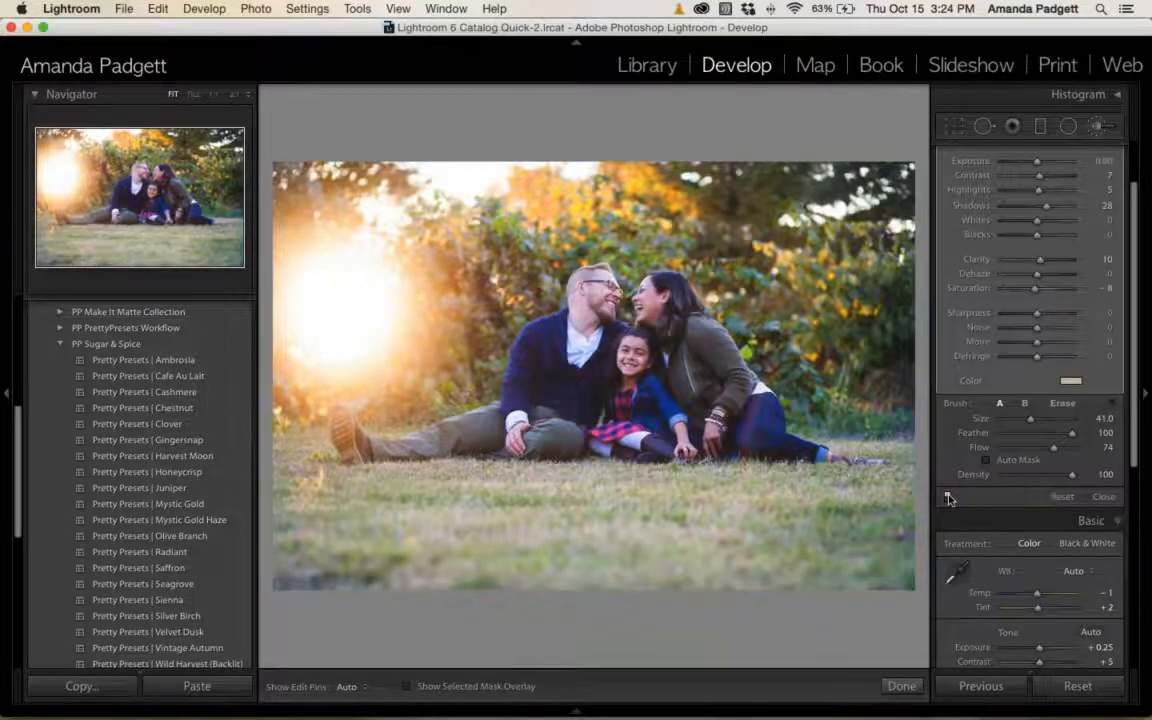
Start a new adjustment brush with Sugar Spice | Balance Magenta, Flow 44 and Size 8.0, paint the man's face, and finish brushing.
scroll(968, 187, up, 2)
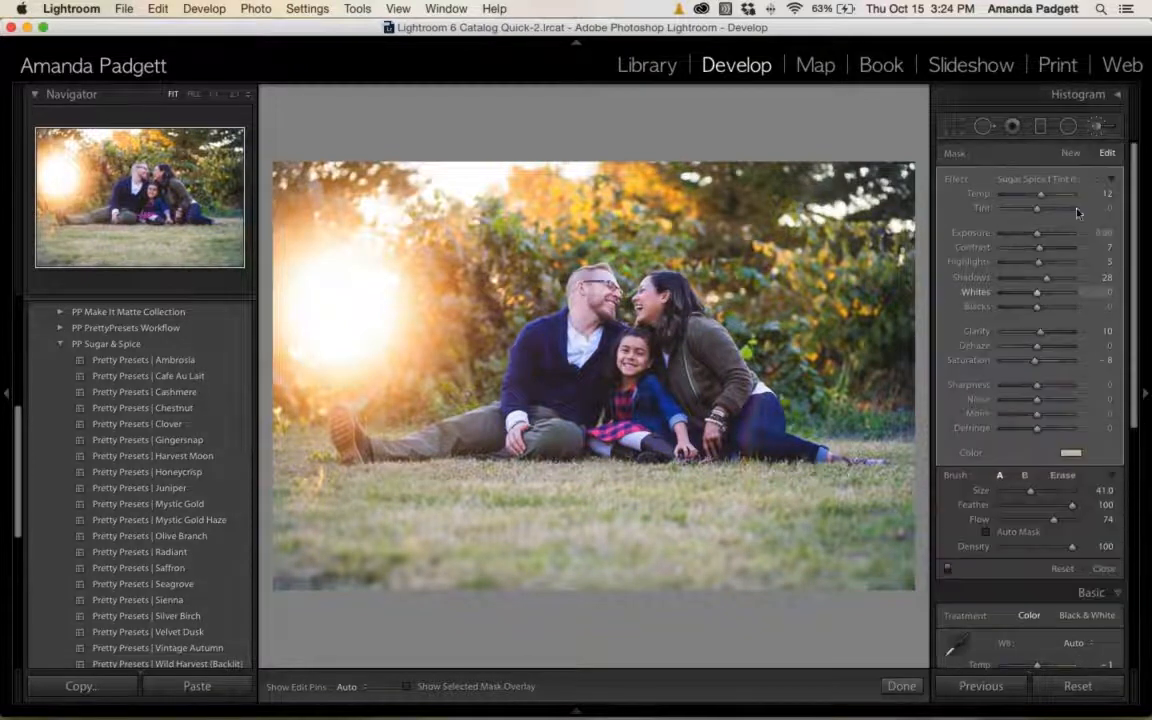
click(1077, 155)
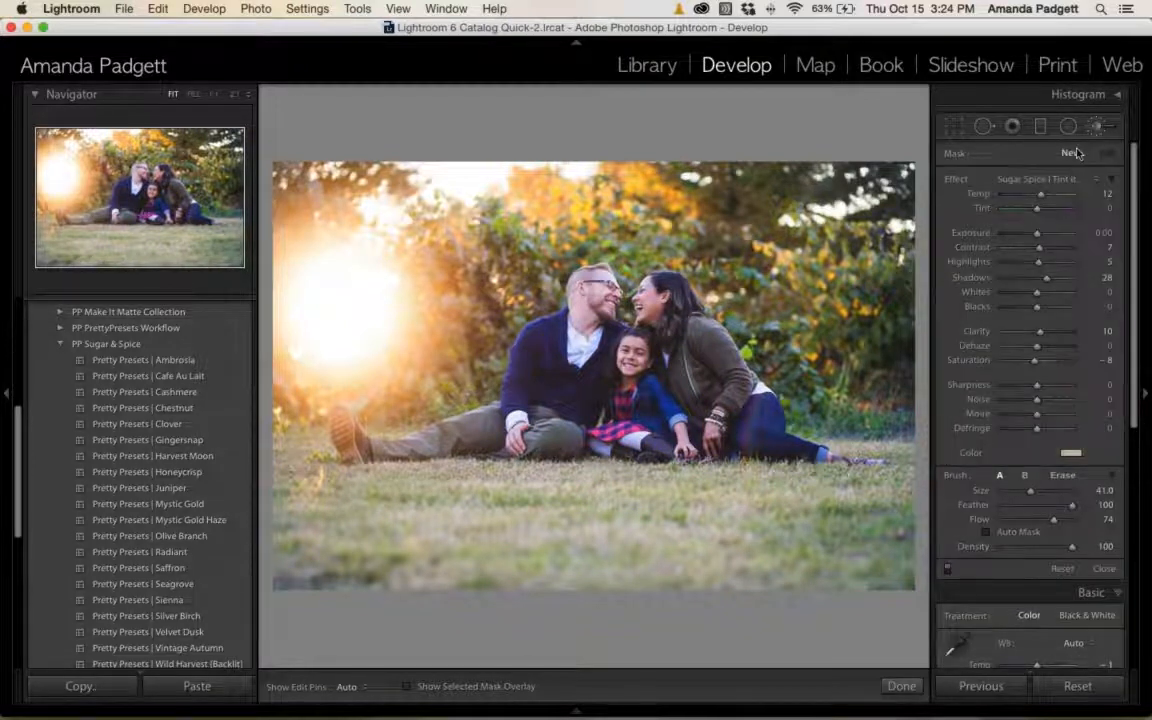
click(1040, 179)
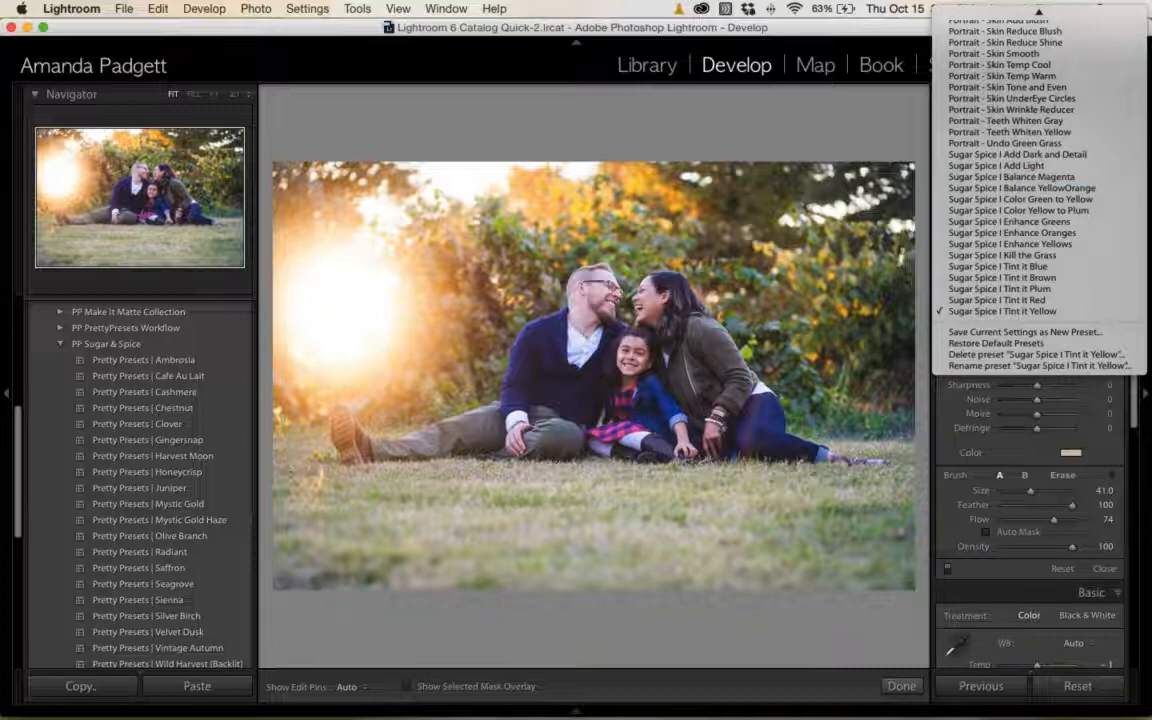
click(990, 176)
click(1033, 520)
scroll(800, 342, down, 5)
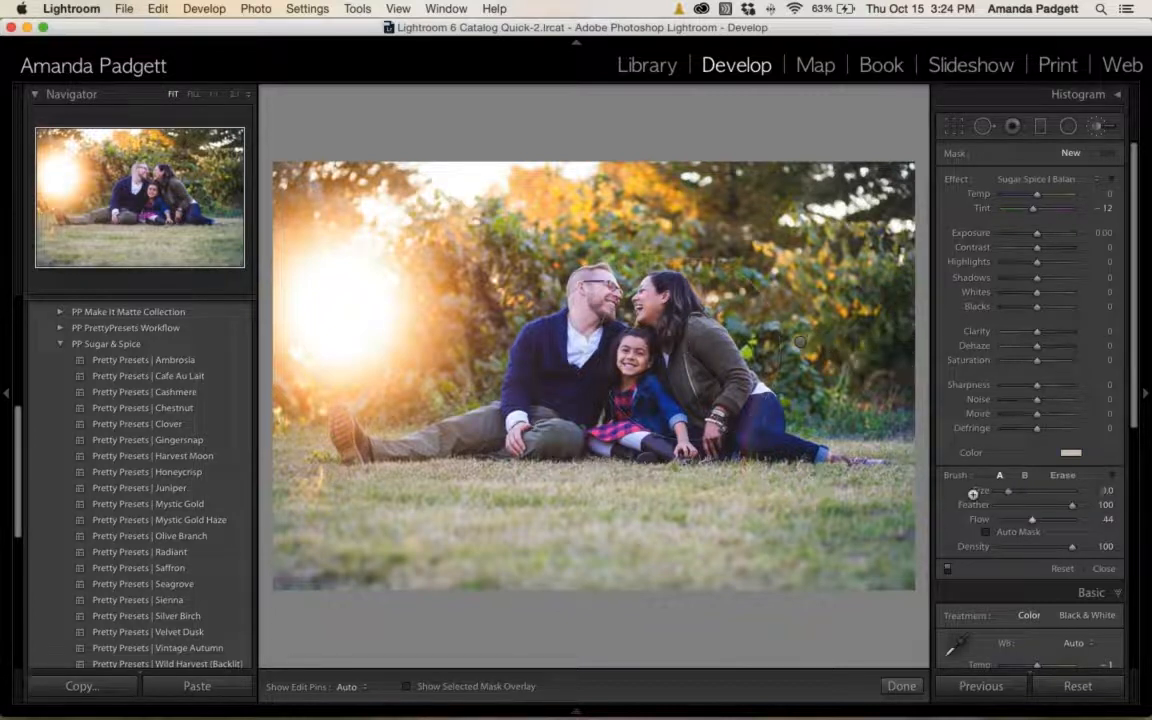
scroll(594, 296, down, 6)
key(h)
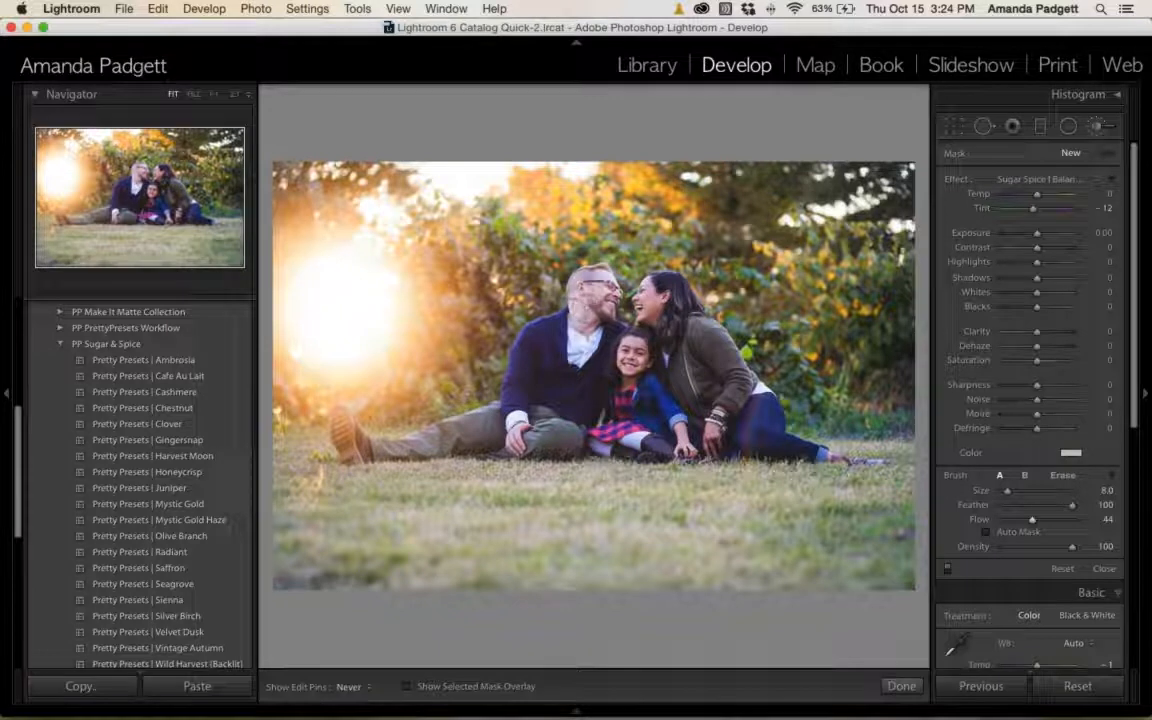
drag(587, 380, 590, 384)
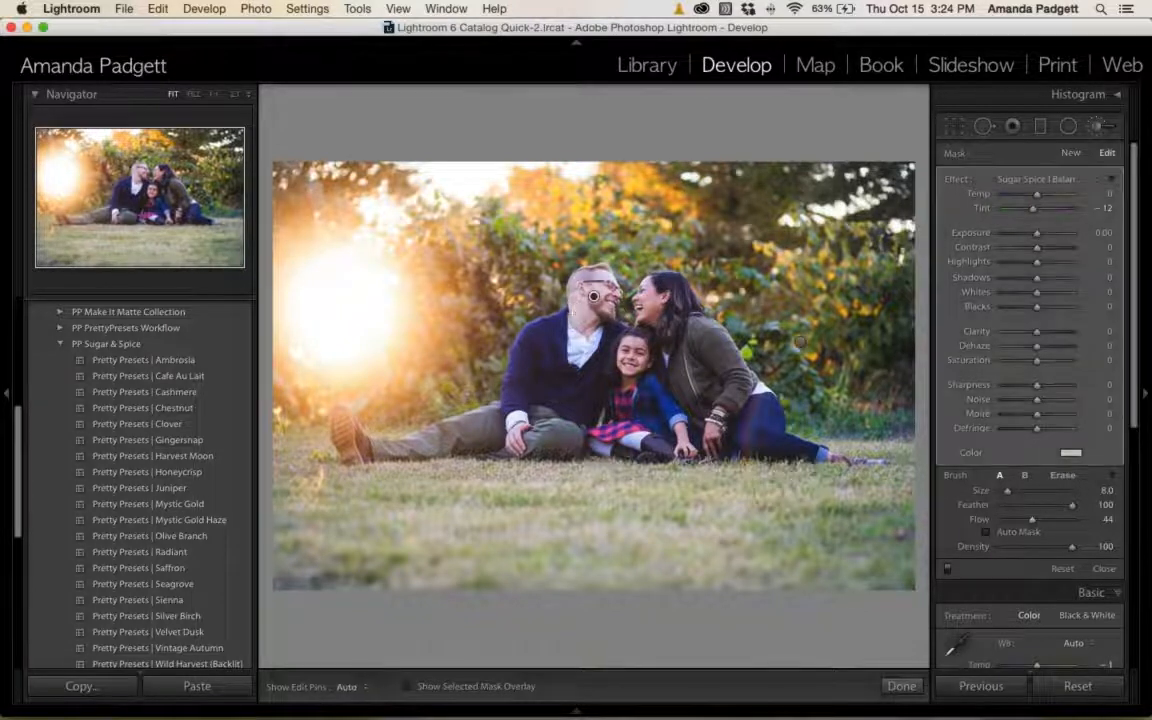
click(899, 688)
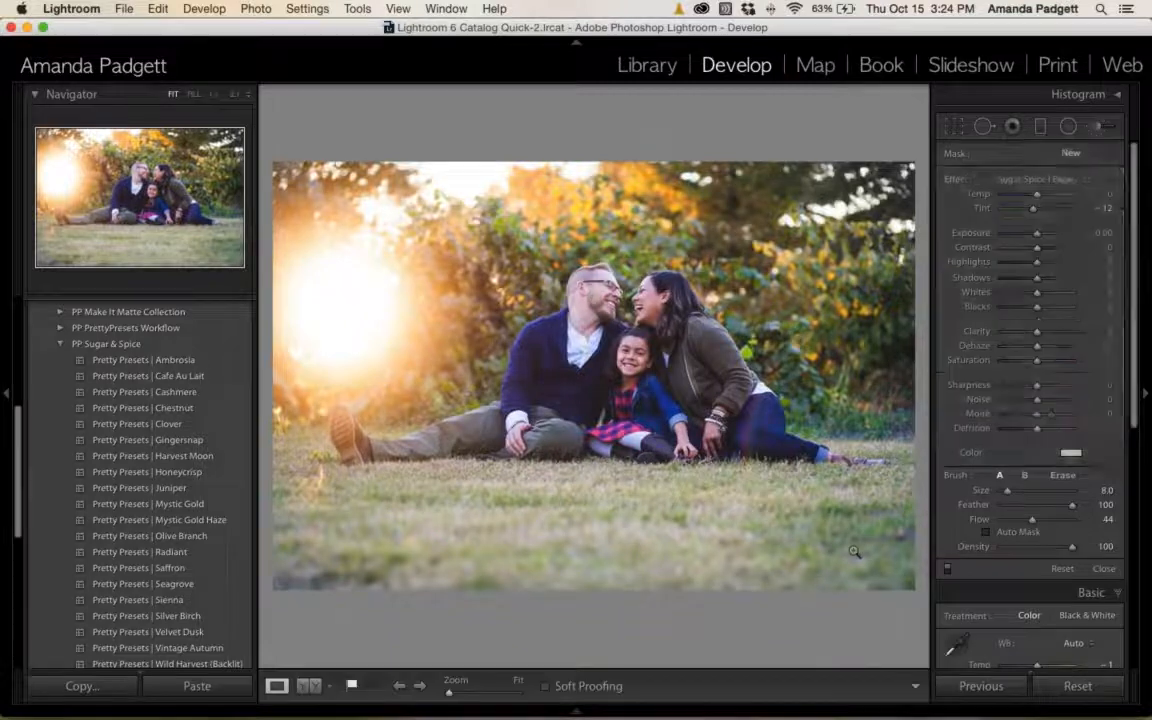
Compare the before and after versions of the family photo side by side, with the left panel shown.
key(Tab)
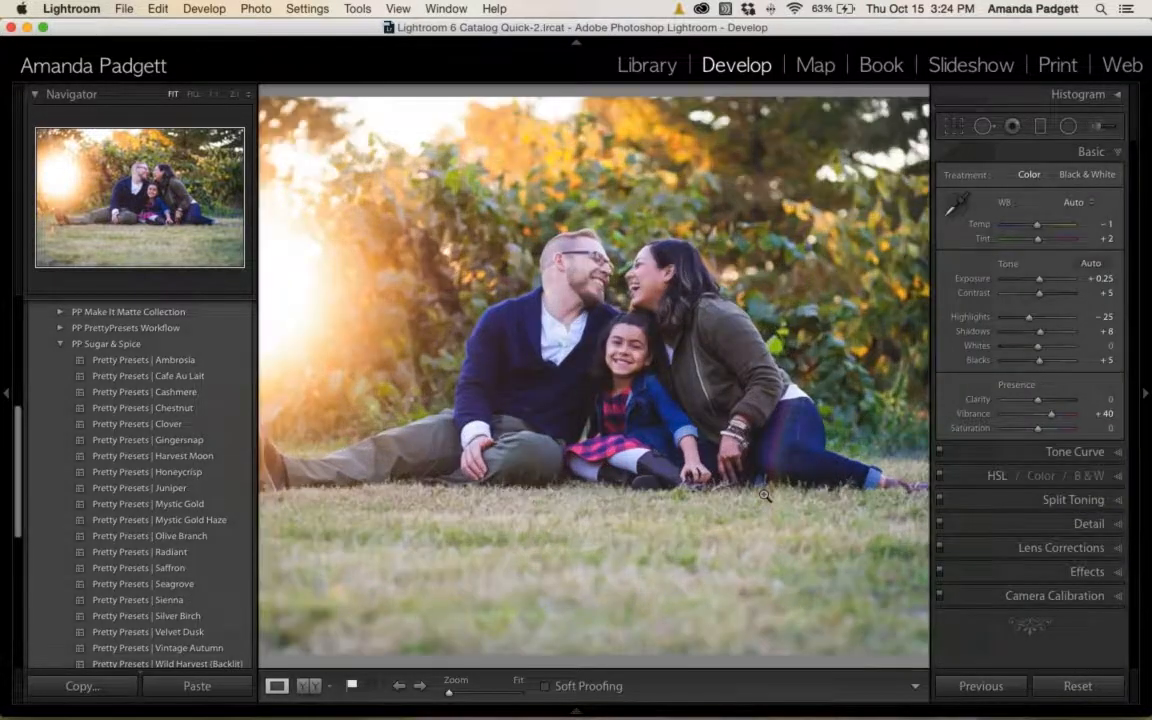
key(y)
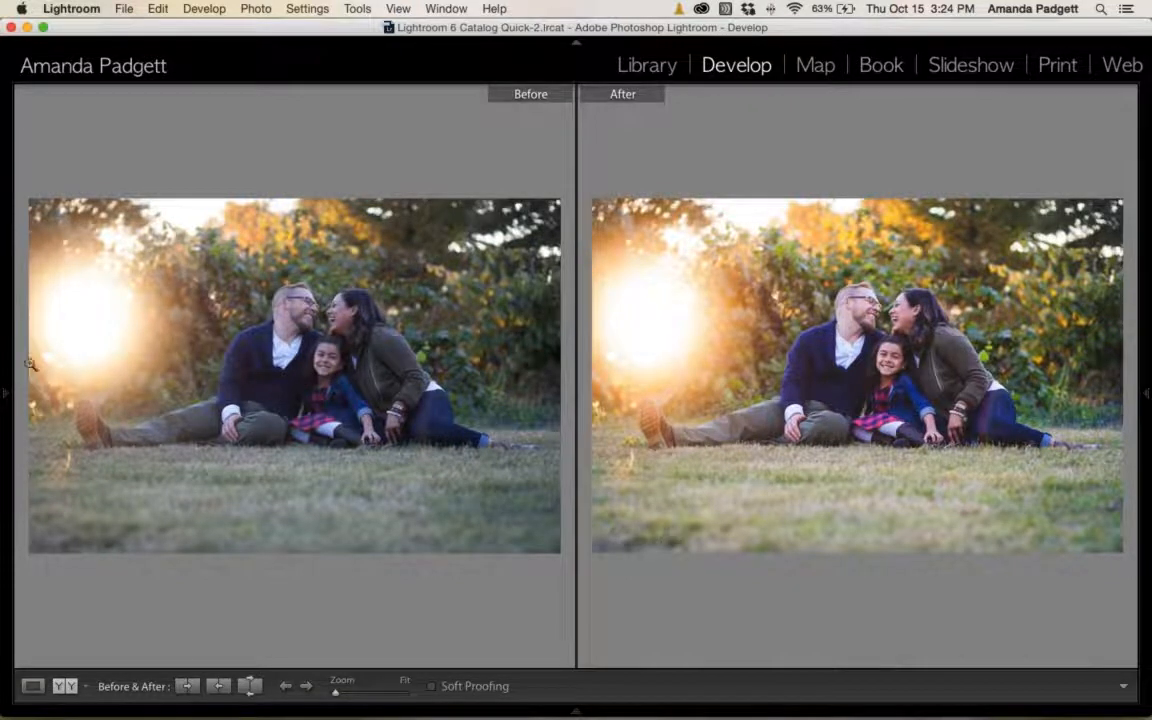
click(4, 392)
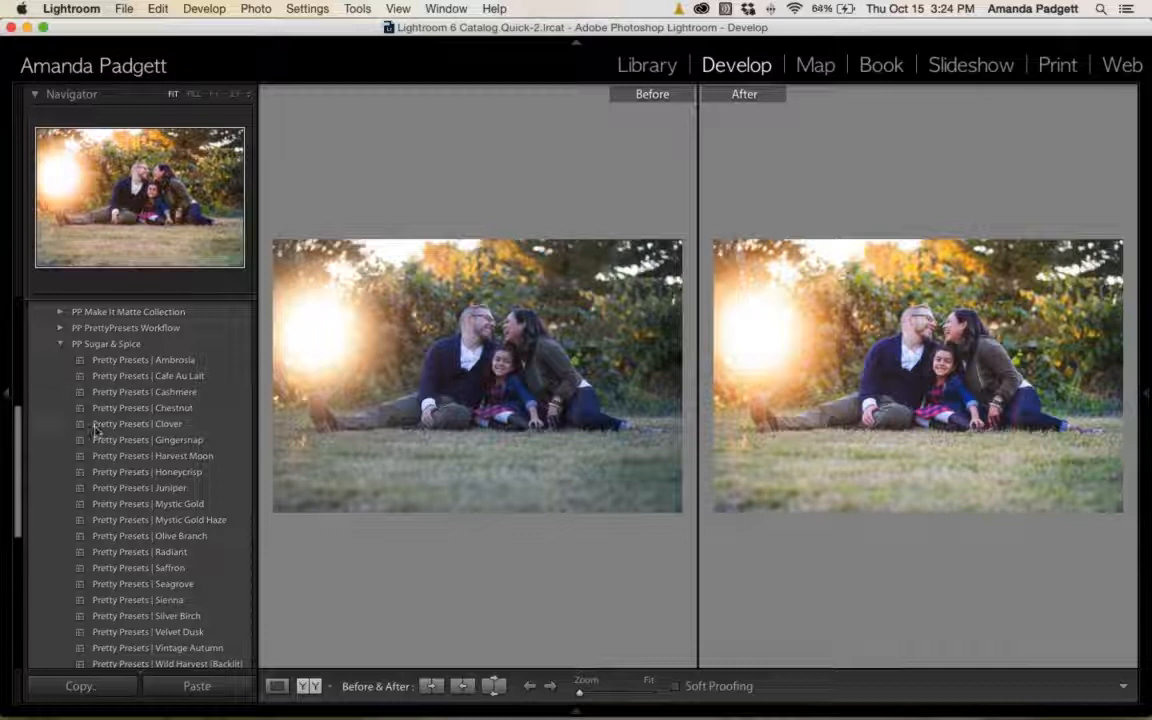
Open the photo cashmere1.jpg in single-photo view, with the filmstrip hidden and the adjustment controls shown.
mouse_move(542, 715)
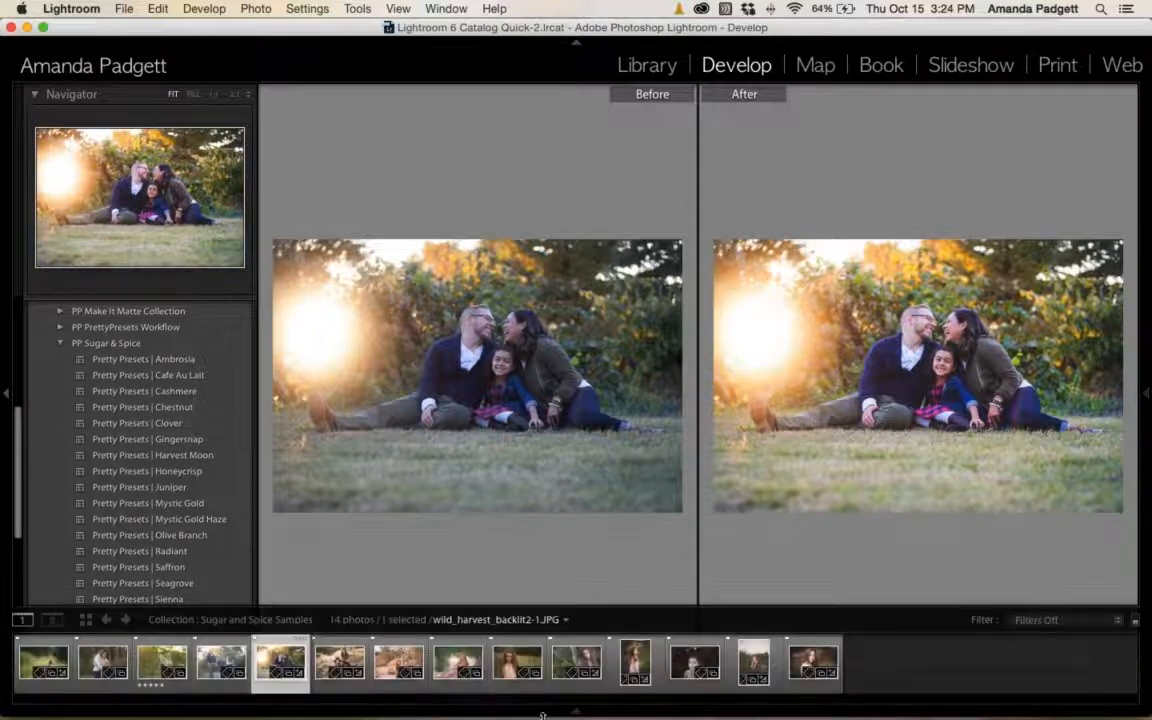
click(633, 662)
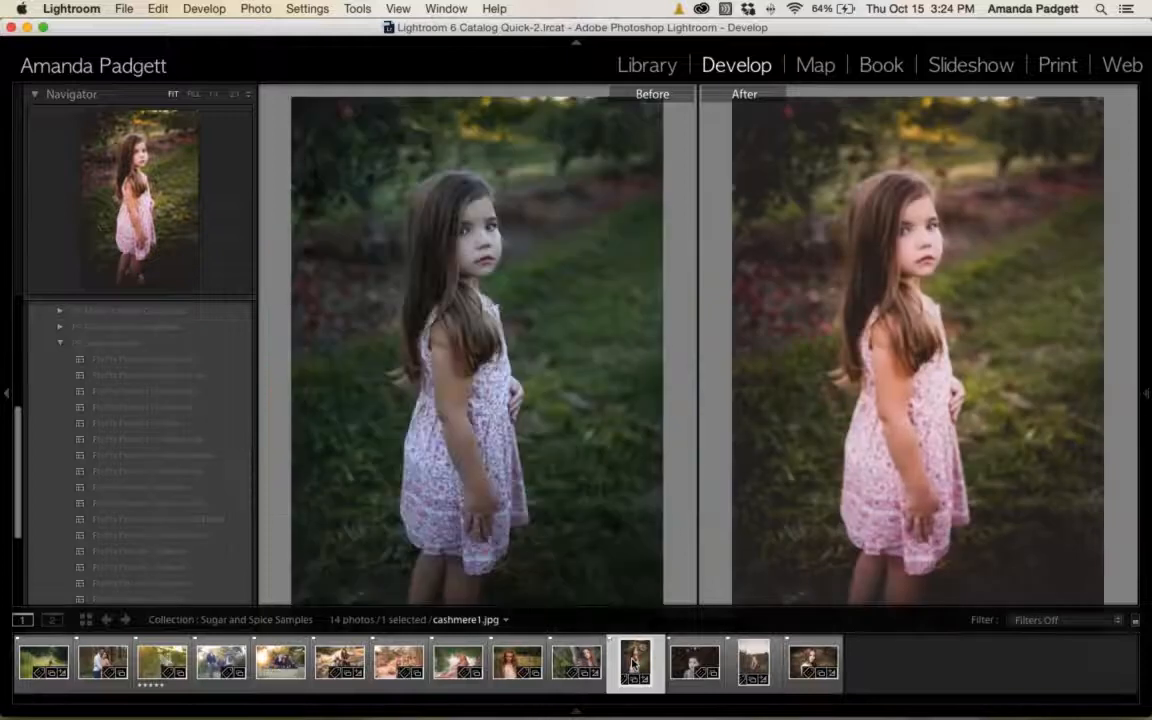
key(y)
key(F6)
key(F8)
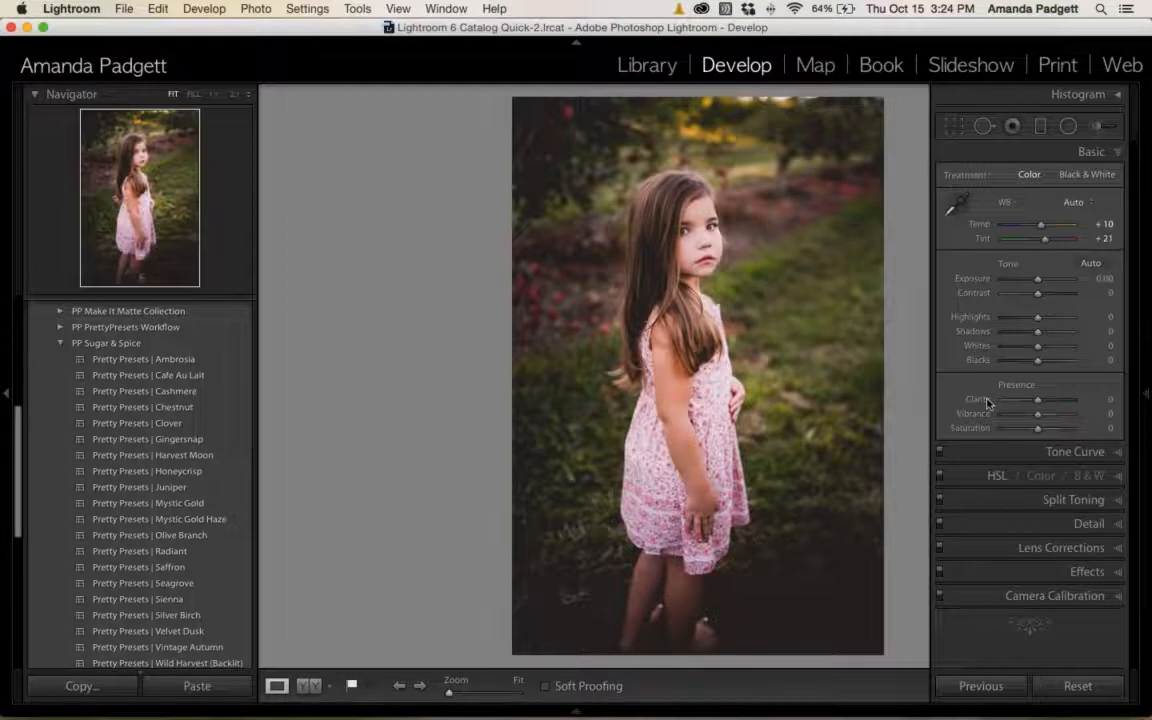
Compare the before and after versions of the girl's photo side by side and check its saved snapshots.
key(y)
key(Tab)
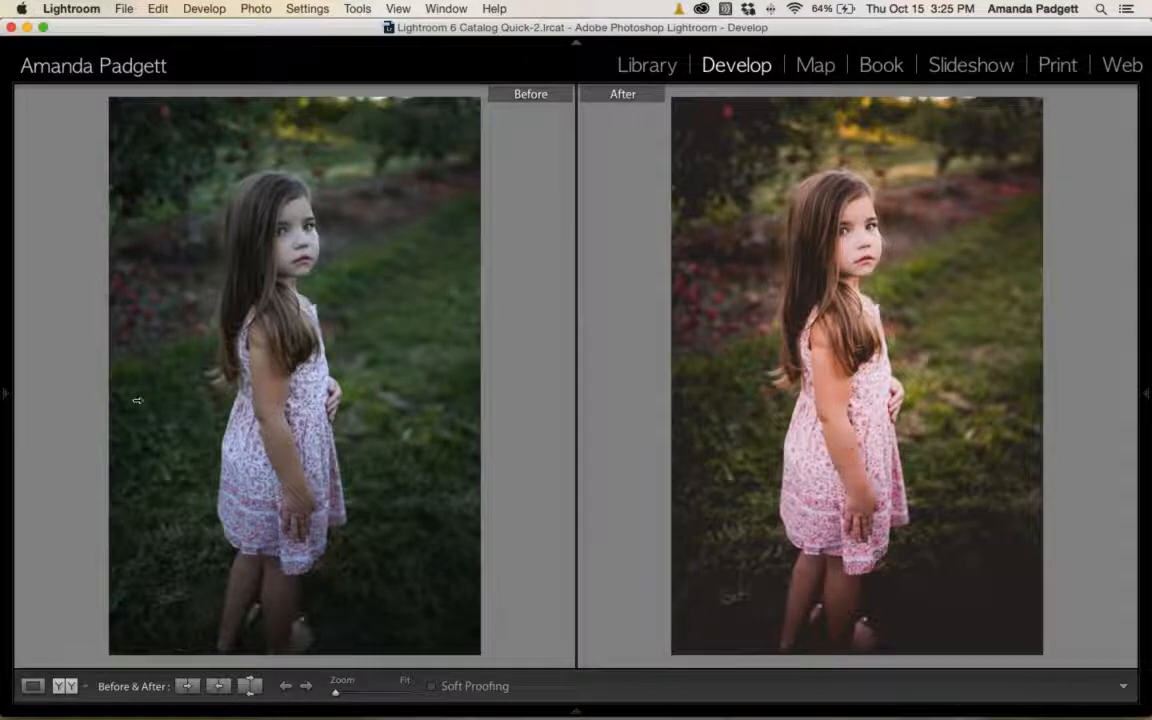
click(6, 393)
scroll(49, 392, down, 10)
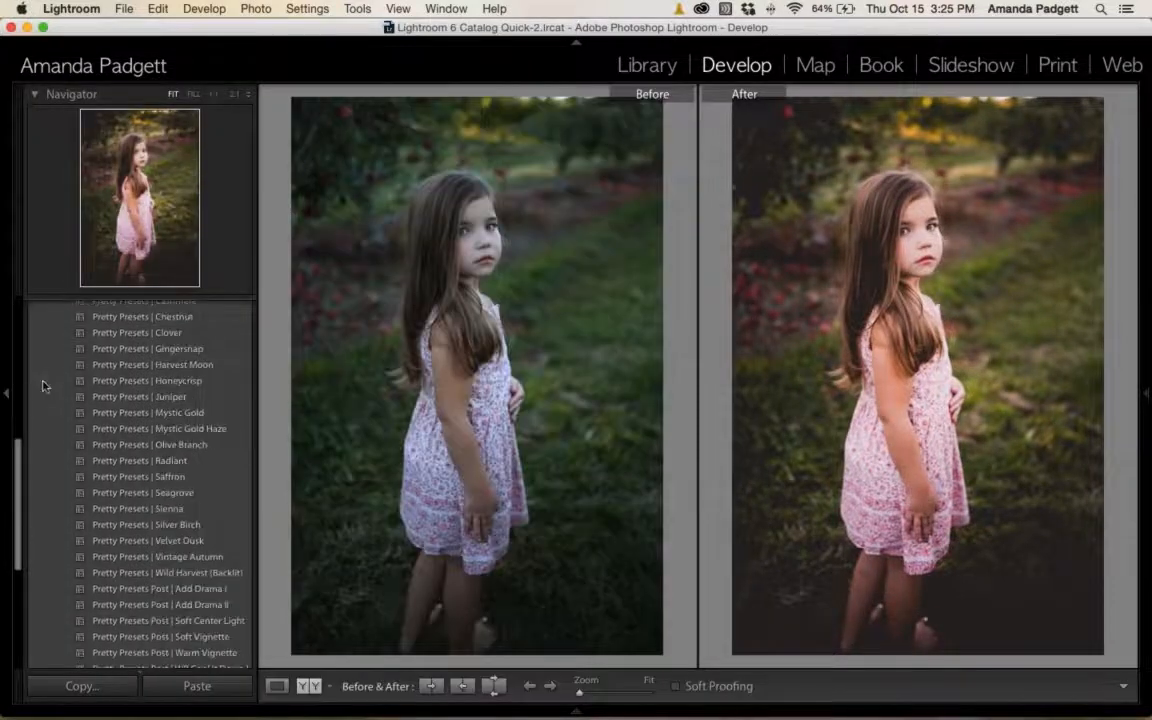
click(35, 566)
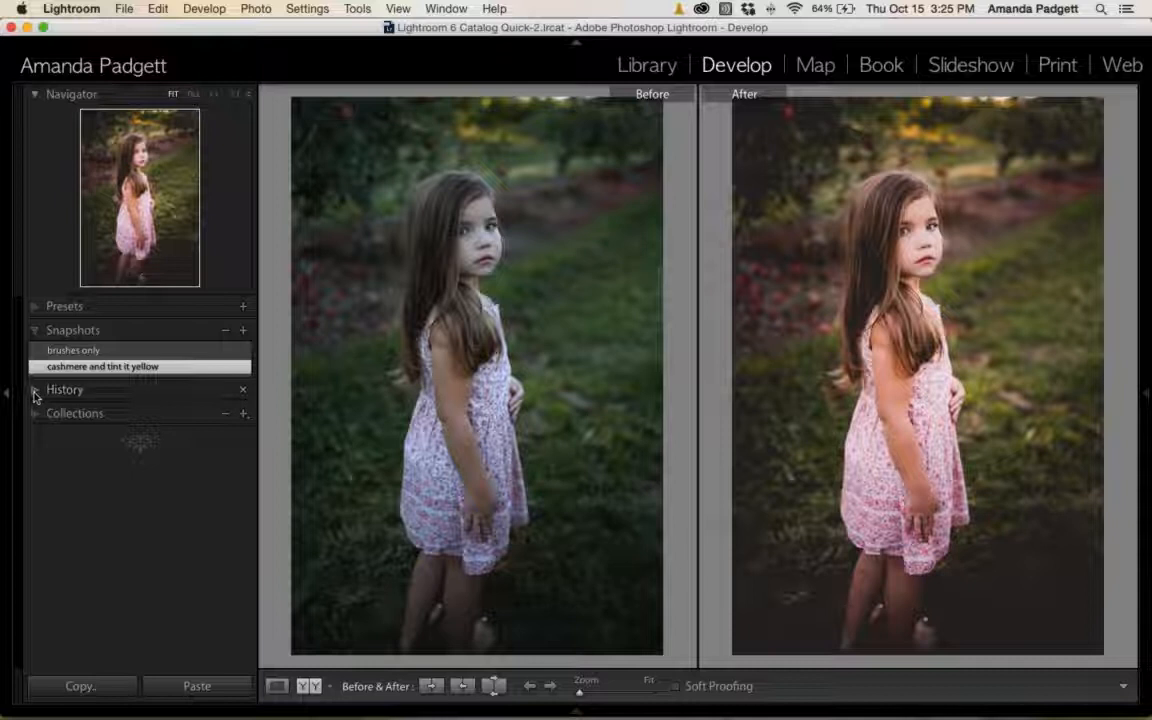
Reset all adjustments on the girl's photo and return to the single-photo view.
mouse_move(1145, 640)
click(1080, 686)
key(y)
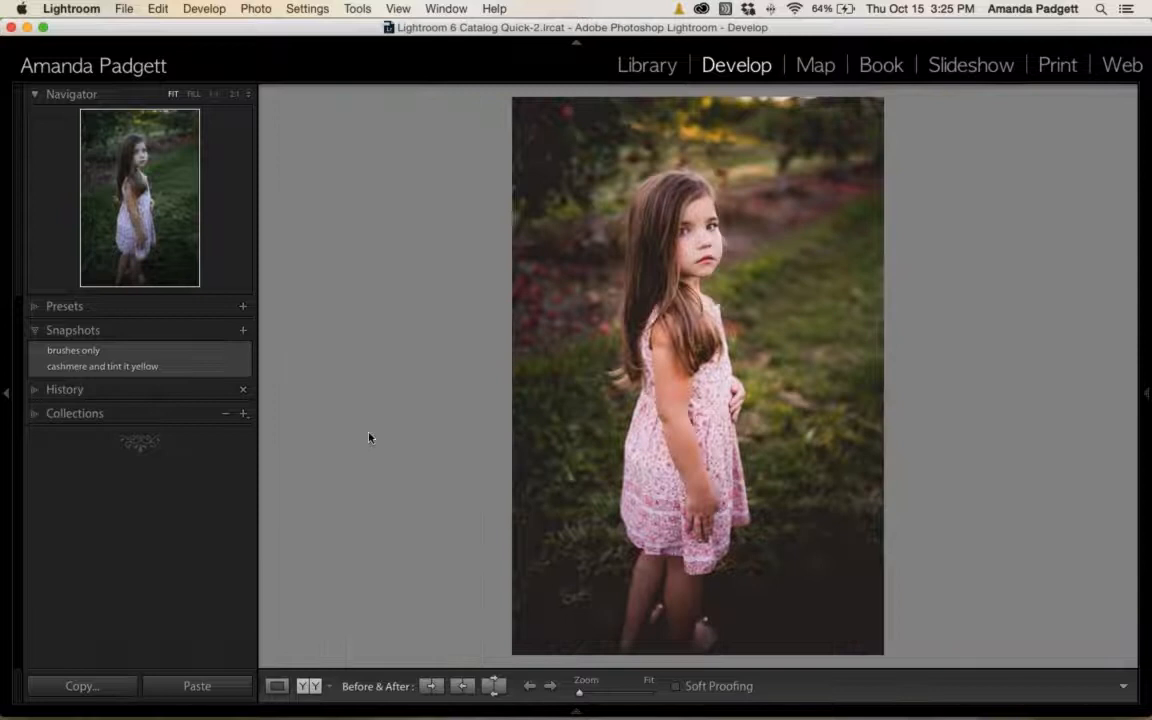
Browse the PP Sugar & Spice presets and apply Pretty Presets | Cashmere to the girl's photo.
click(33, 307)
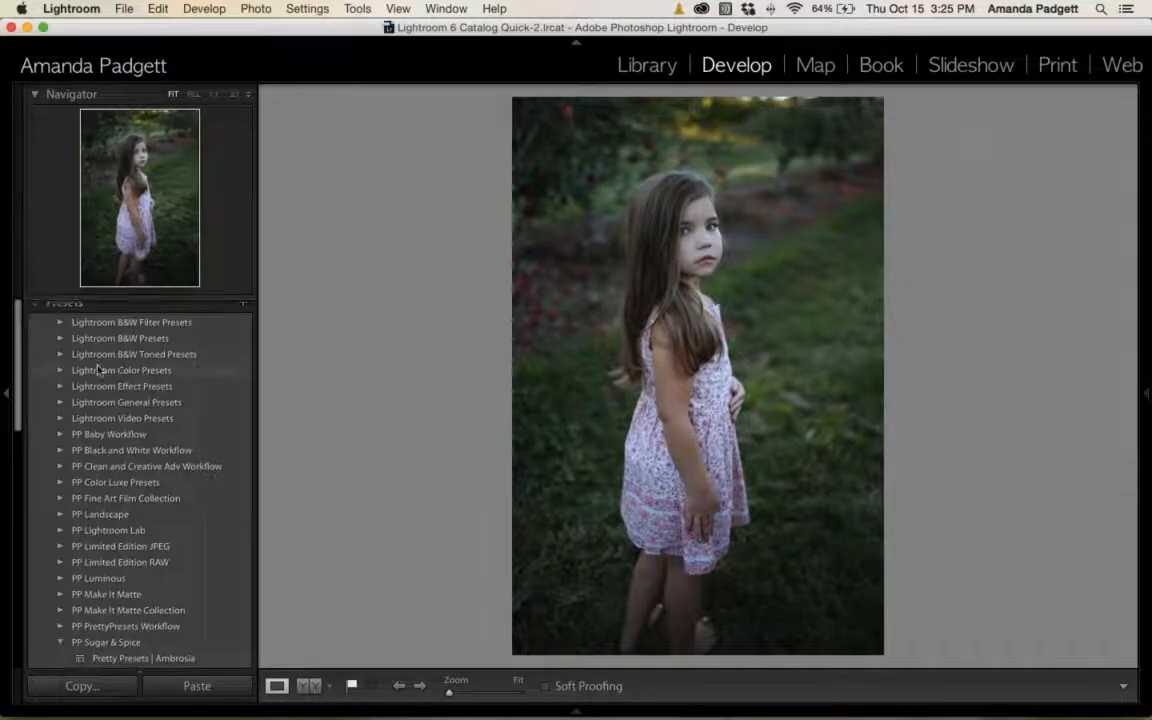
scroll(90, 370, down, 5)
scroll(105, 380, down, 3)
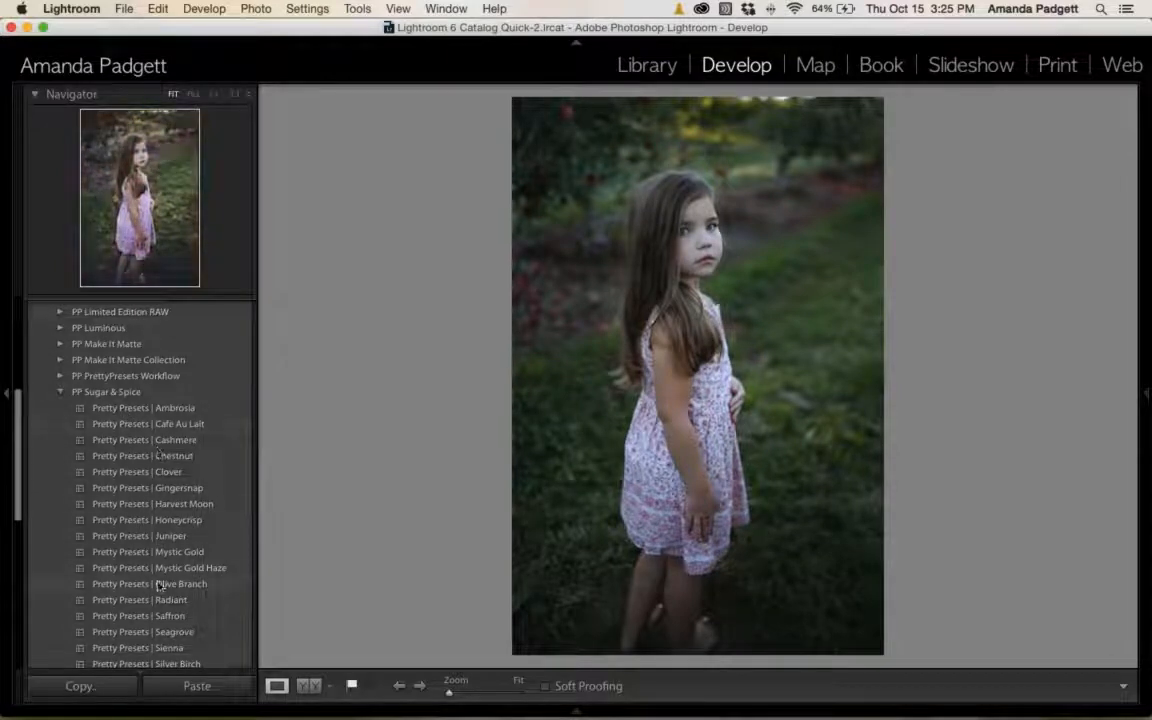
scroll(198, 560, down, 1)
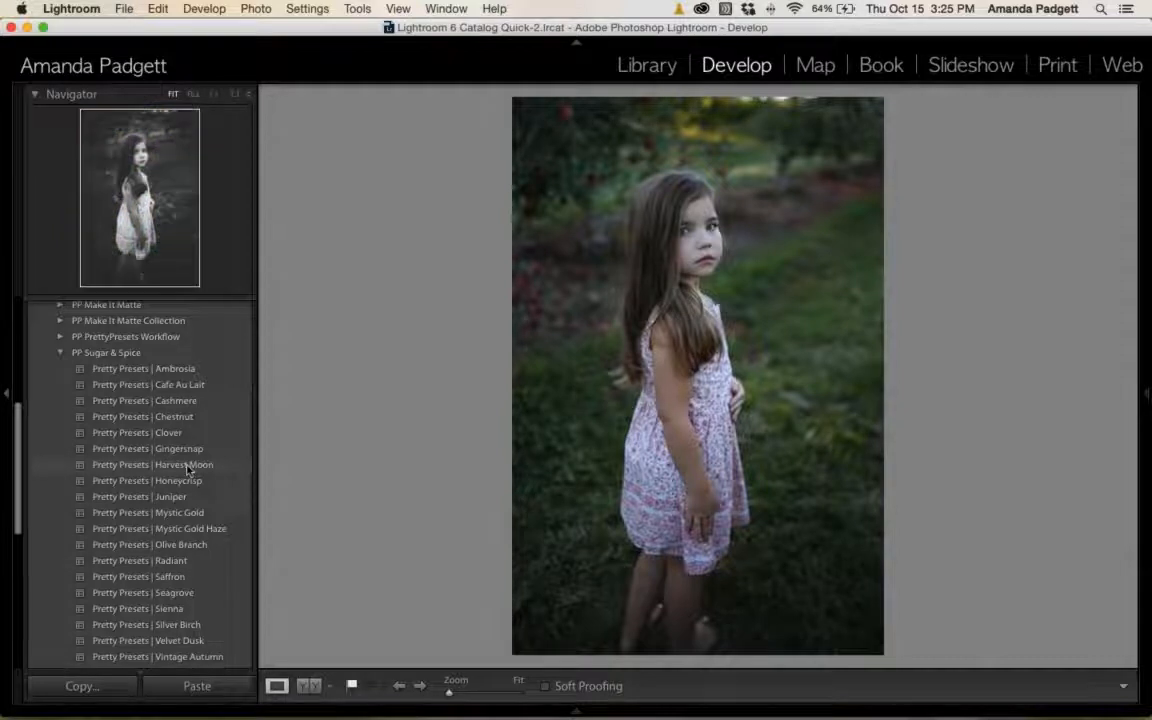
scroll(189, 455, down, 1)
scroll(189, 455, down, 4)
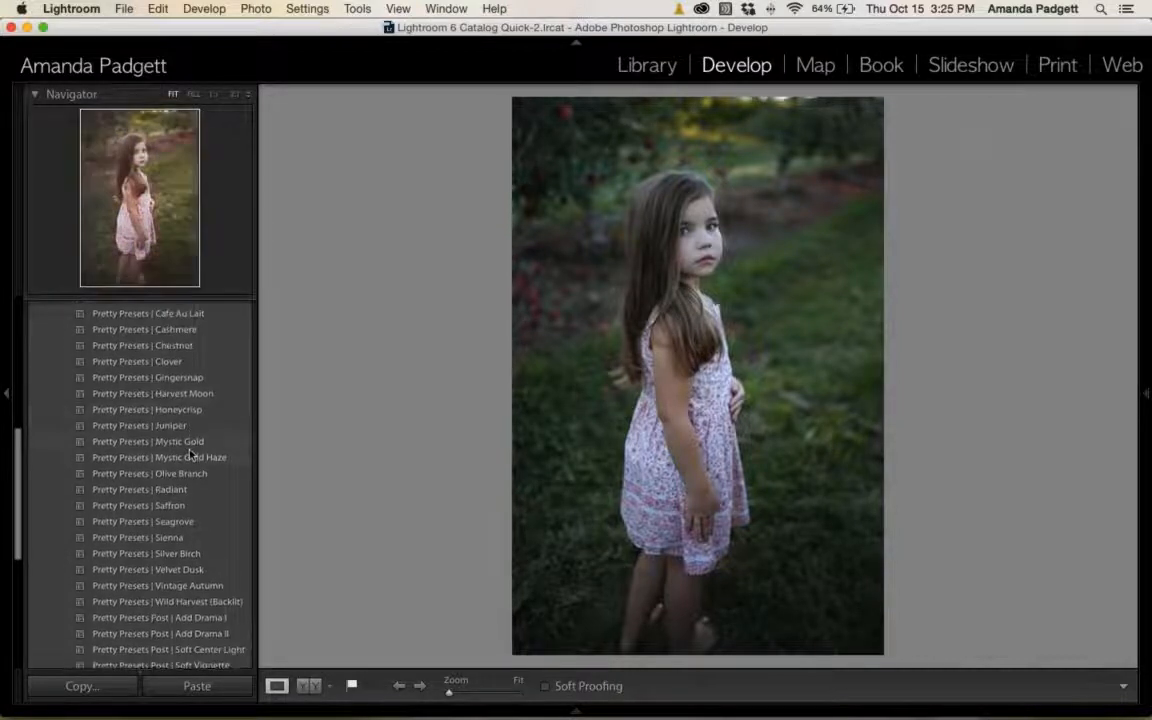
scroll(186, 468, down, 5)
scroll(178, 510, down, 1)
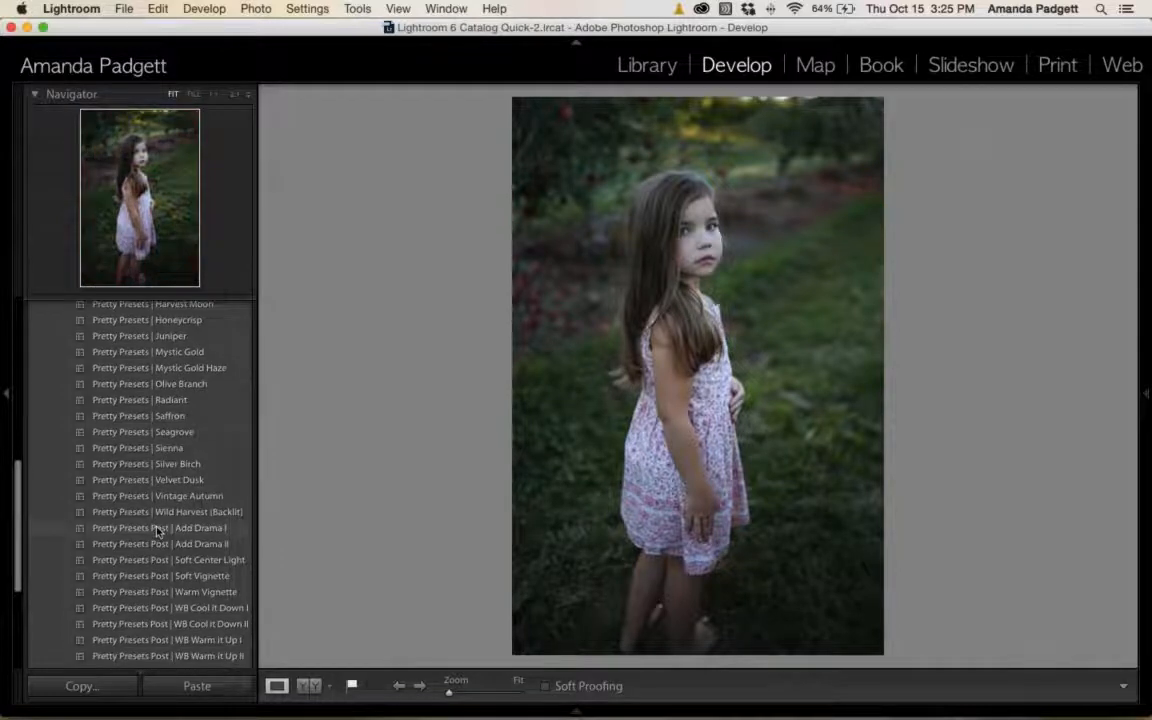
scroll(221, 432, up, 4)
scroll(202, 345, up, 2)
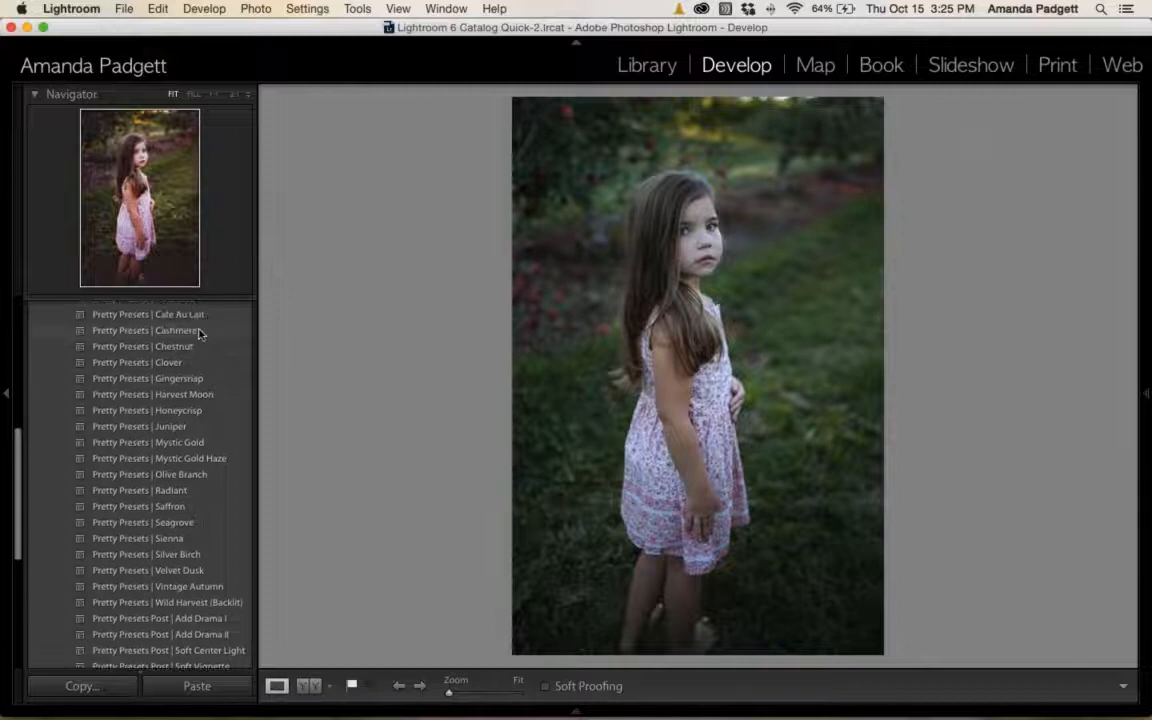
click(199, 331)
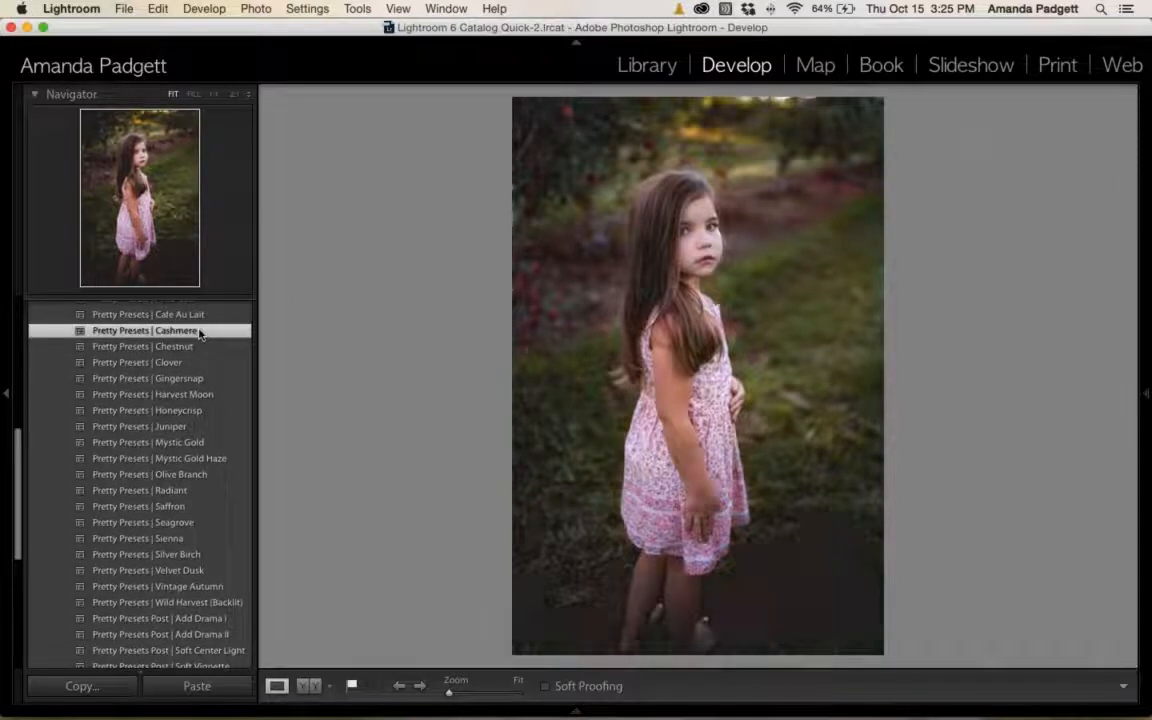
Apply Pretty Presets Post | Soft Center Light to the photo, and try WB Warm it Up I before undoing it.
scroll(193, 375, down, 7)
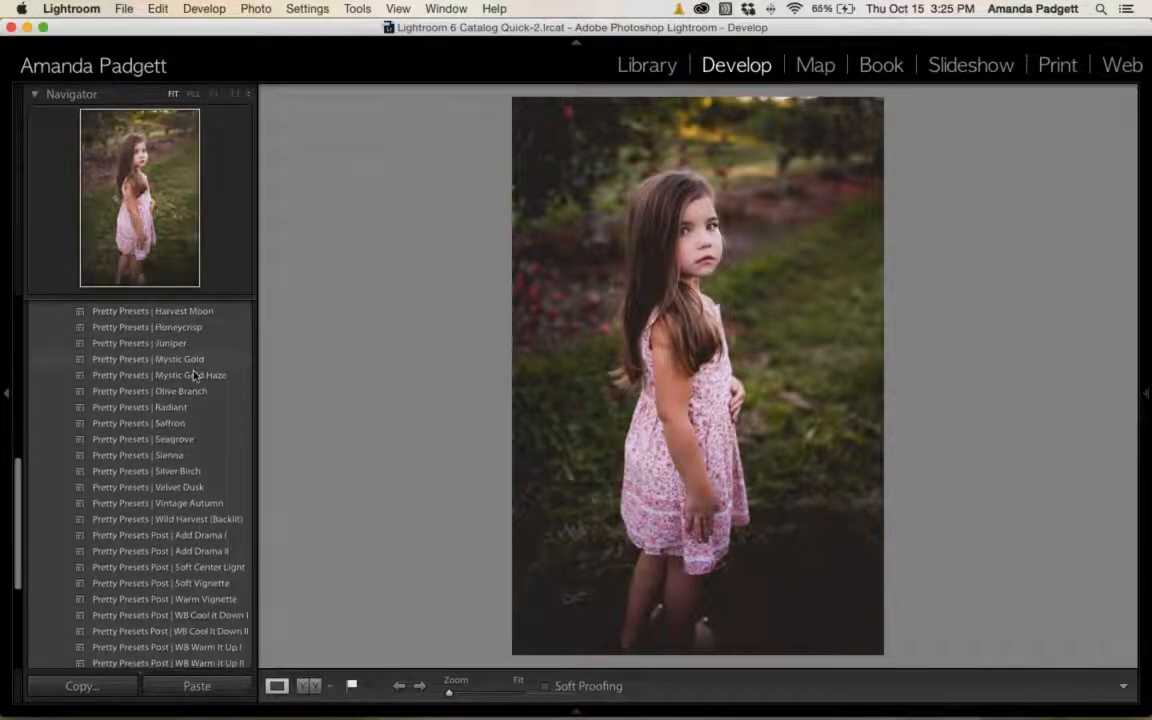
scroll(193, 375, down, 5)
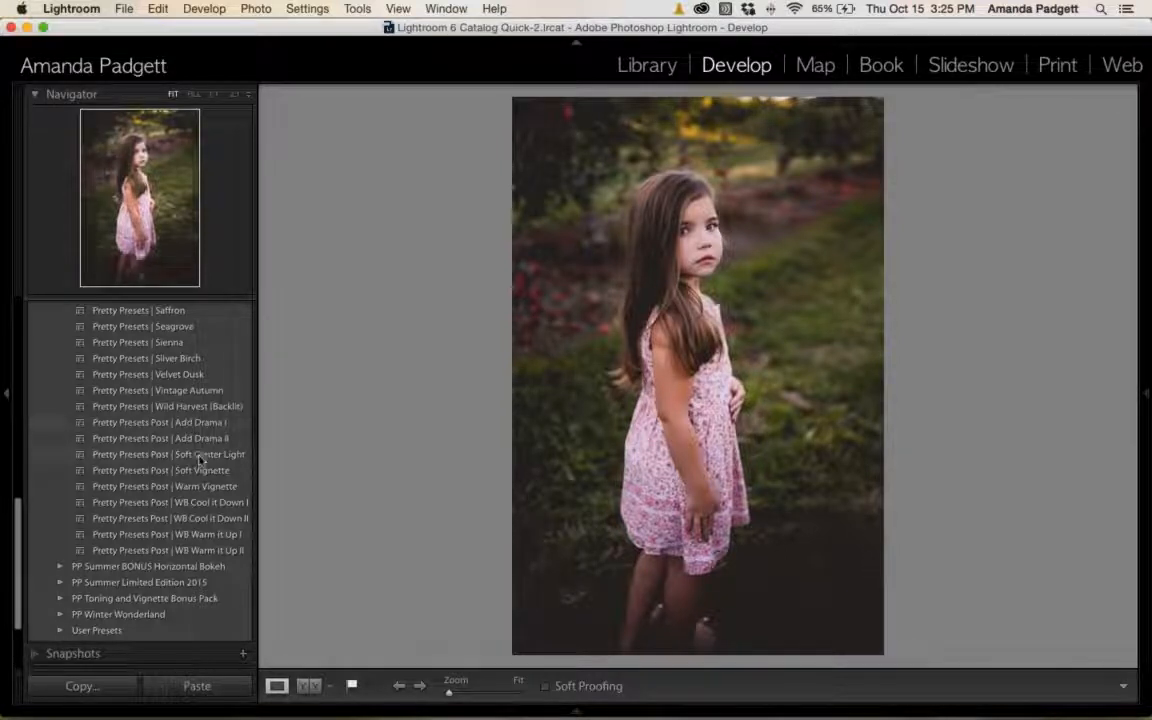
click(200, 455)
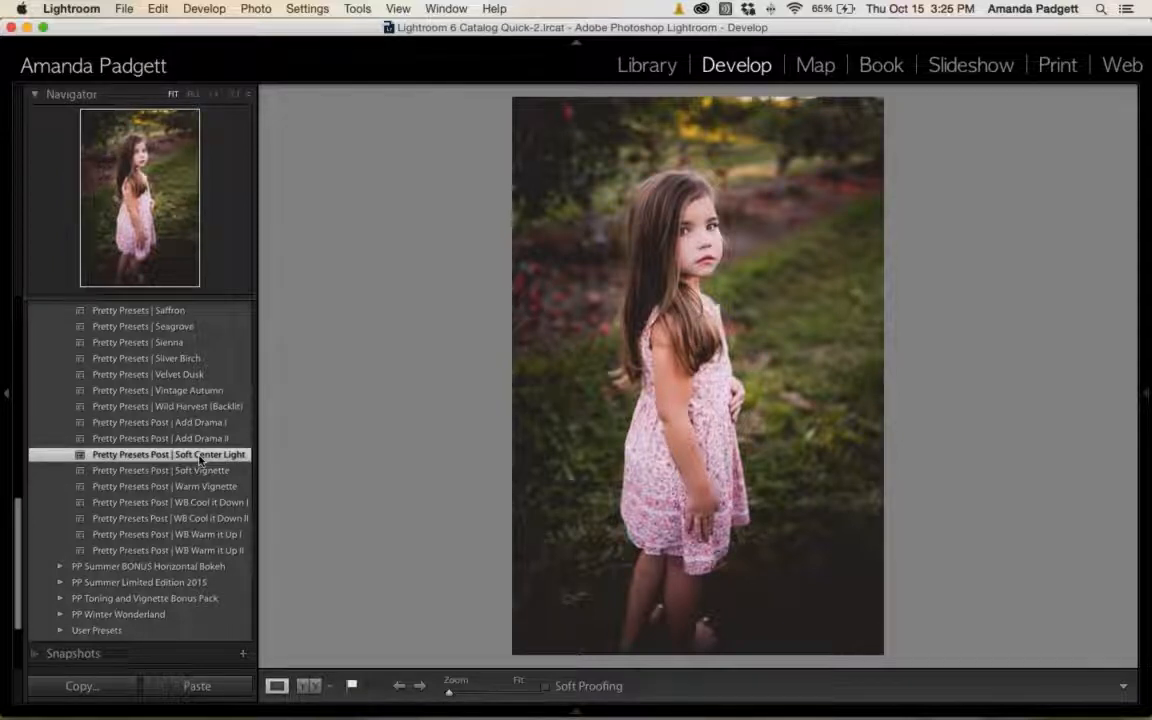
click(219, 540)
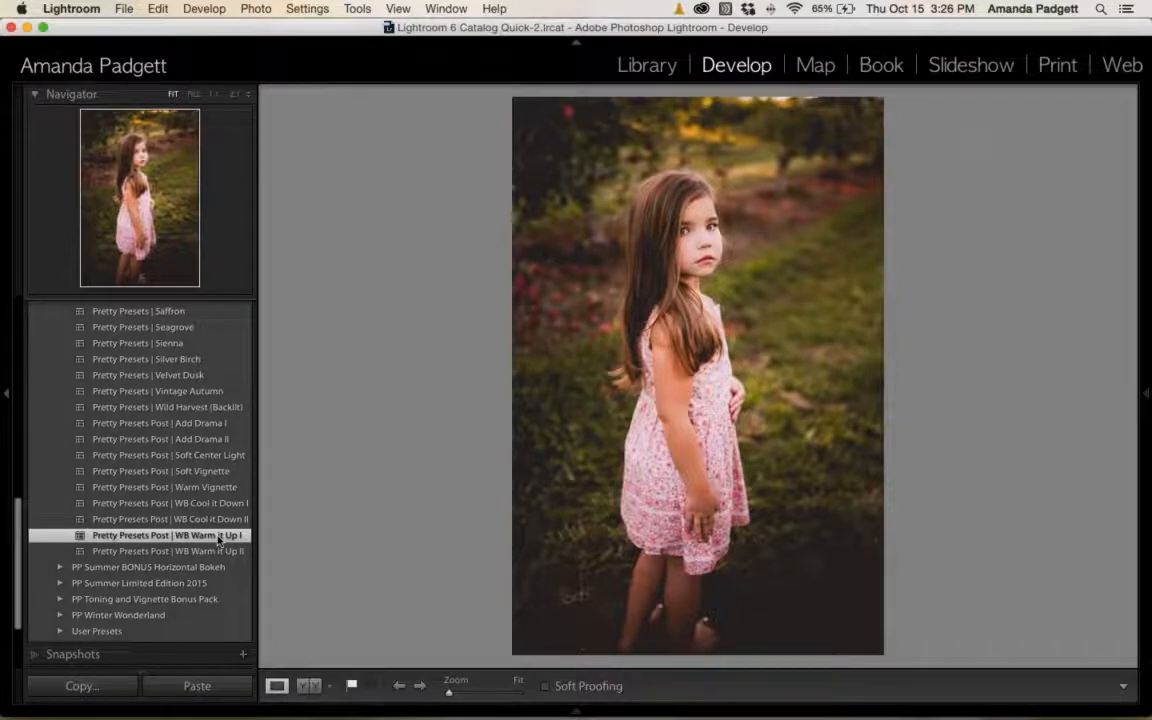
key(super+z)
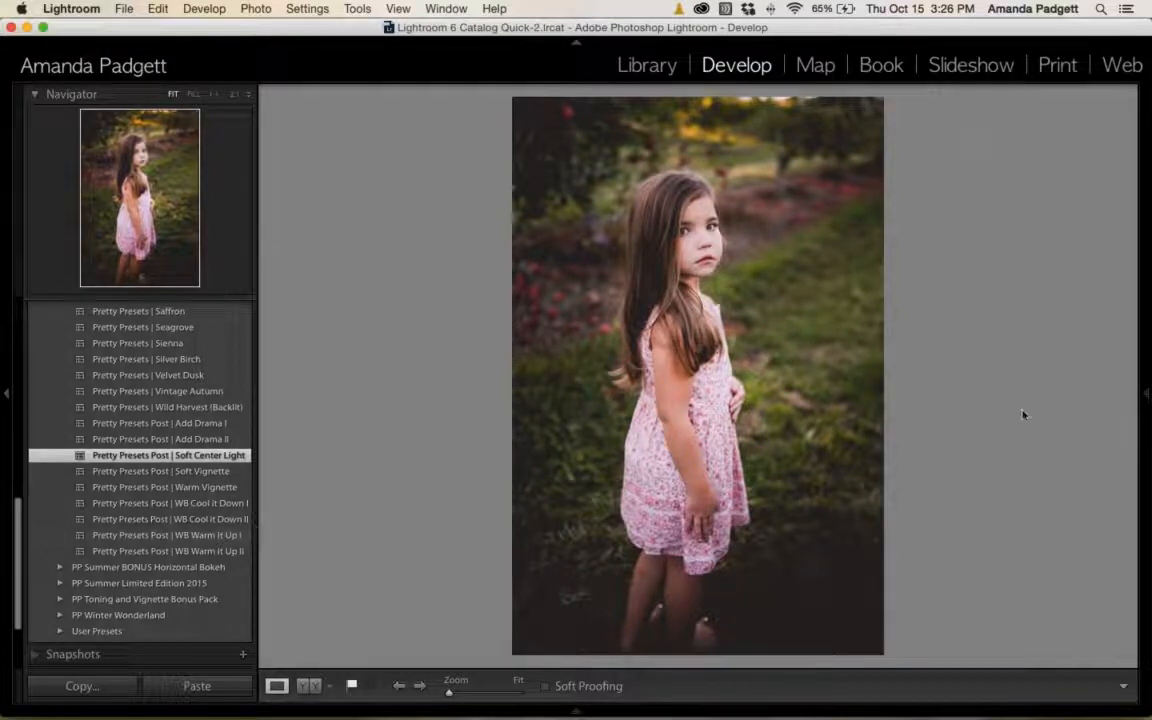
Paint the background around the girl with the Adjustment Brush set to Sugar Spice | Tint it Yellow, size 35 and flow 71.
click(1147, 394)
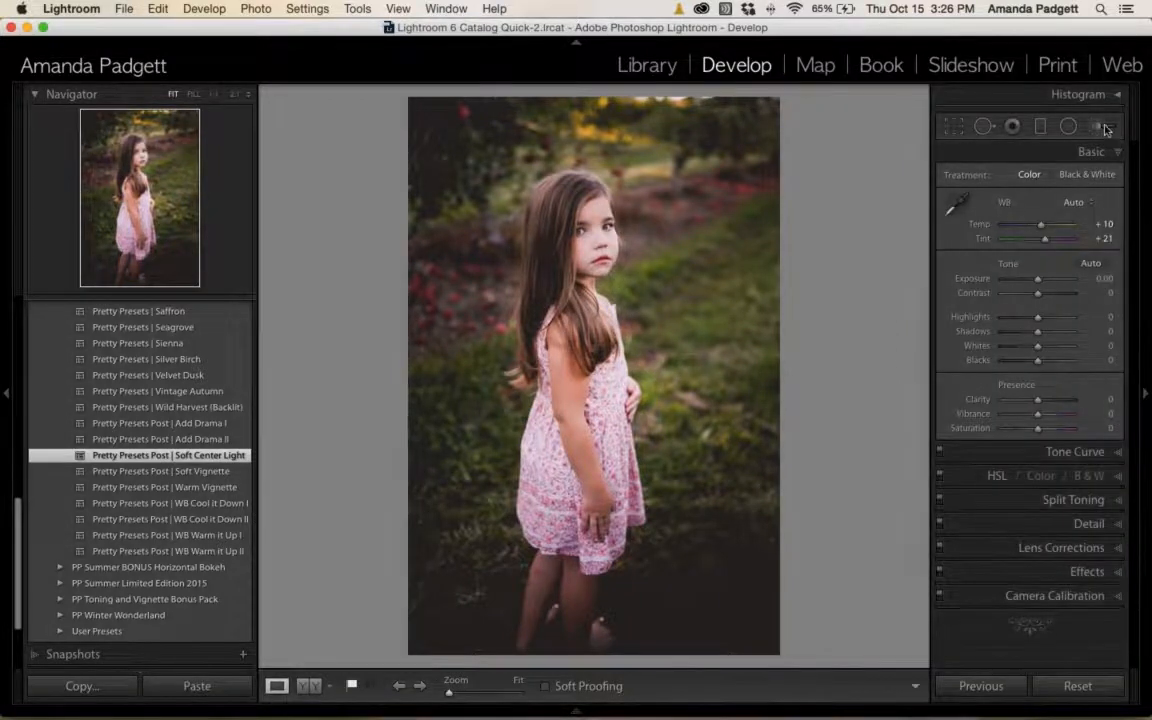
click(1102, 128)
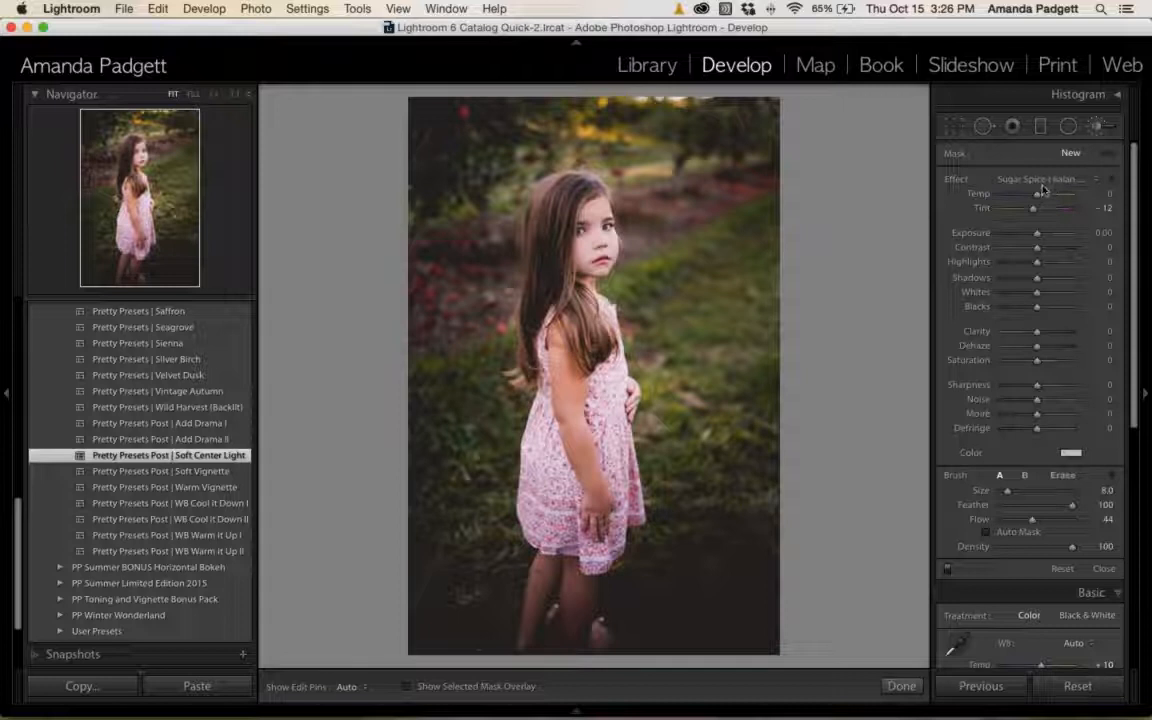
click(1038, 179)
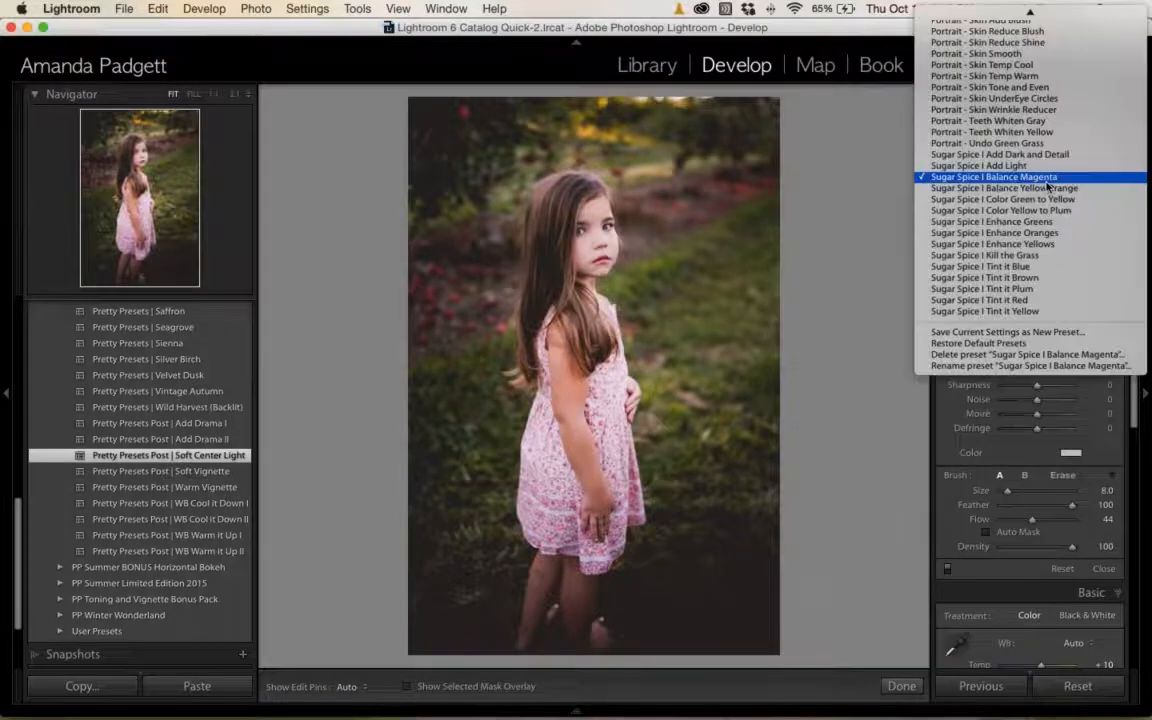
click(1022, 312)
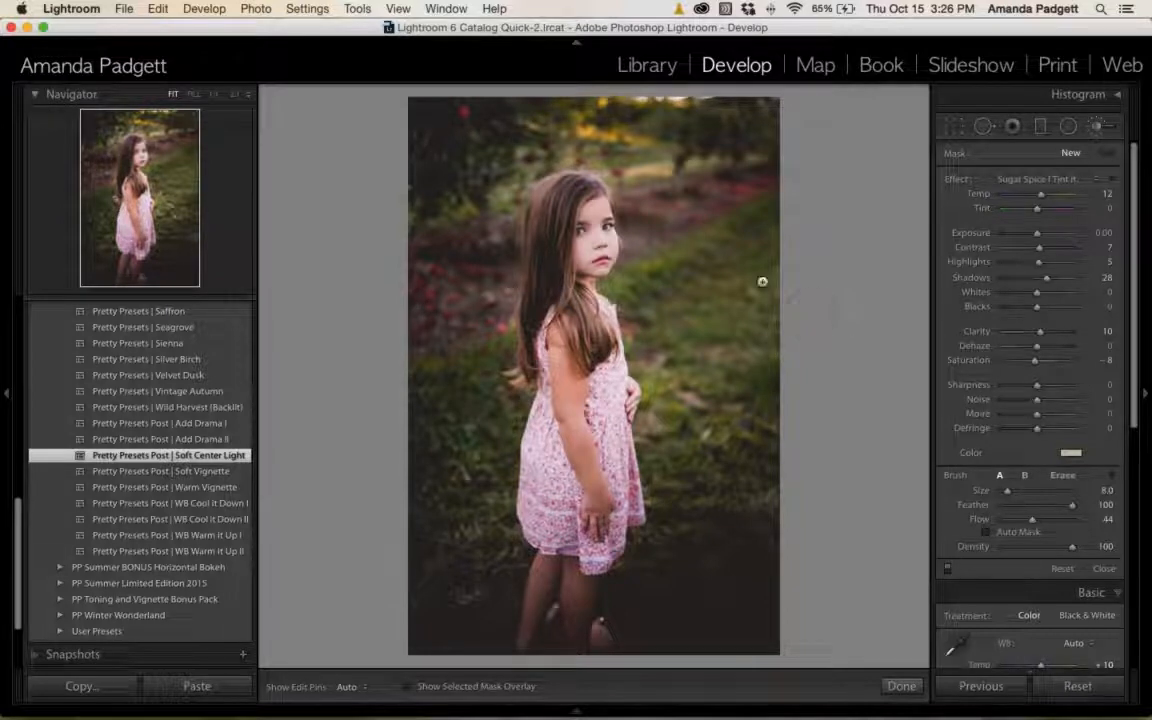
drag(1007, 491, 1022, 491)
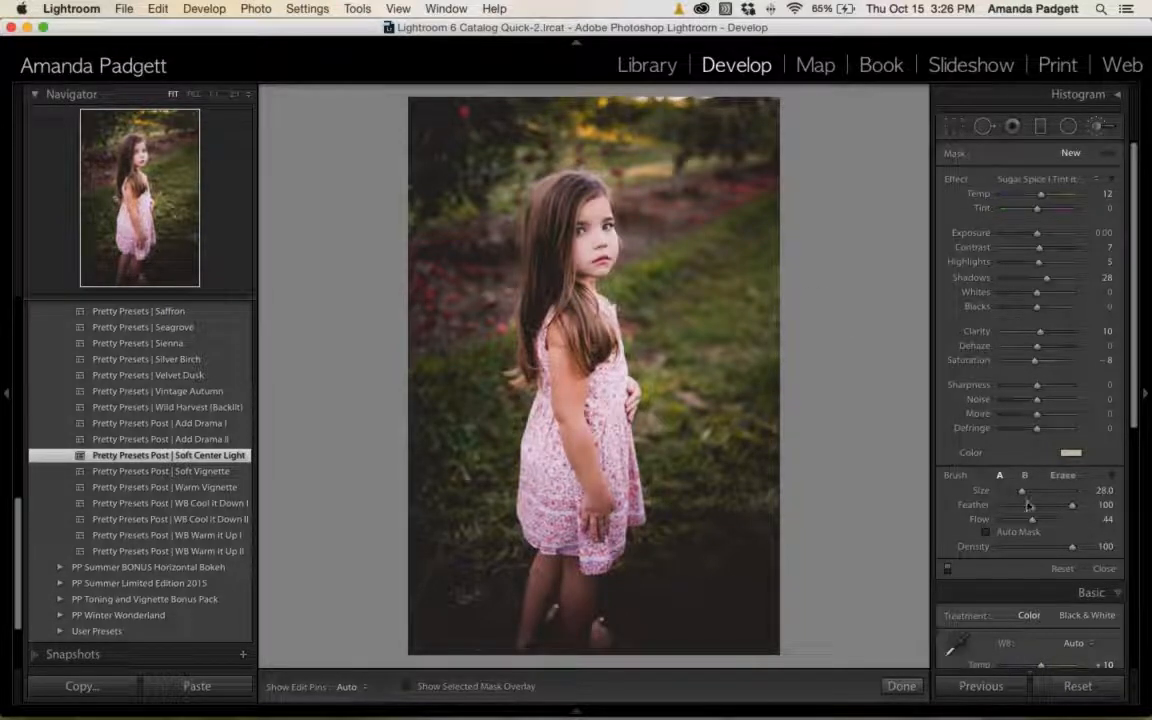
scroll(831, 243, up, 7)
mouse_move(749, 171)
mouse_down()
mouse_move(520, 171)
mouse_move(450, 400)
mouse_move(722, 507)
mouse_move(743, 543)
mouse_move(789, 354)
mouse_up()
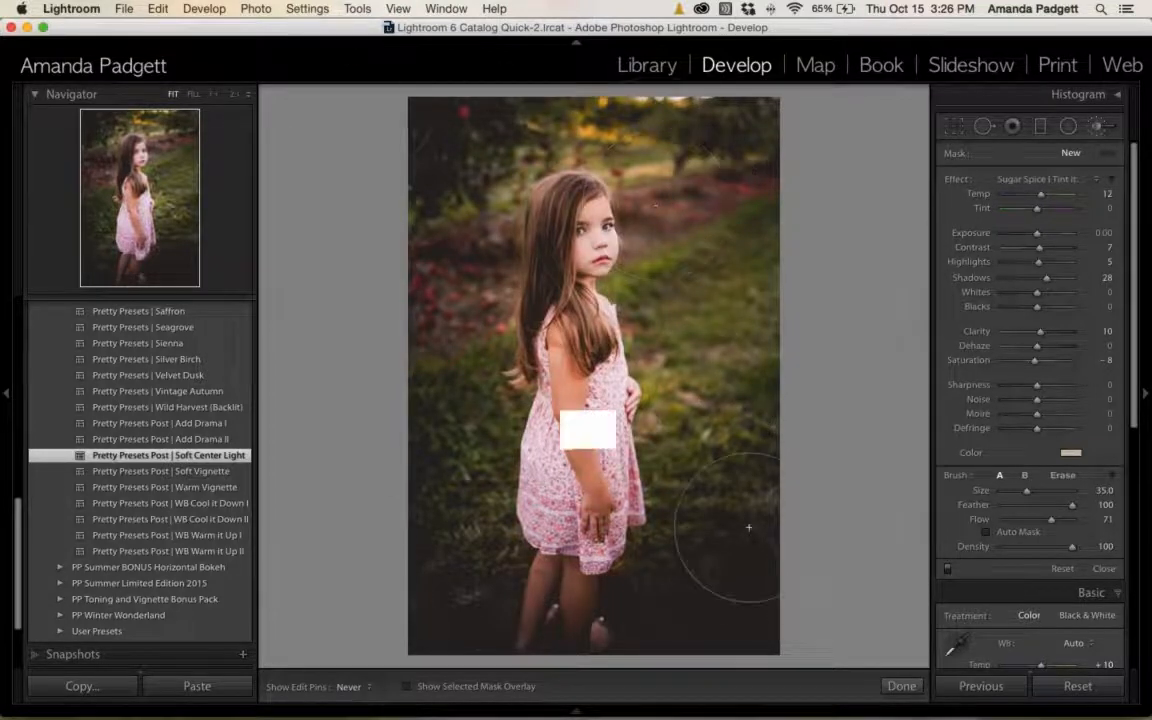
scroll(1038, 502, down, 1)
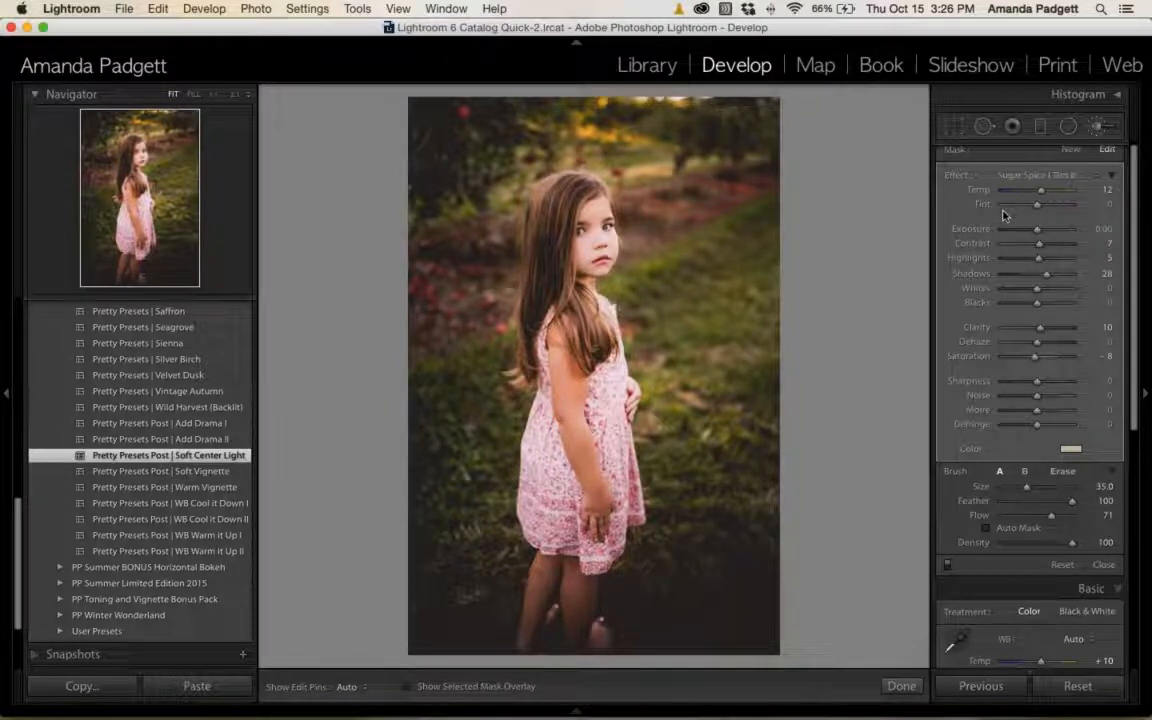
Brush Sugar Spice | Add Light at size 18 and flow 100 over the dark grass around the girl's legs, with shadows at 29.
click(1052, 175)
scroll(1045, 175, up, 5)
click(1043, 174)
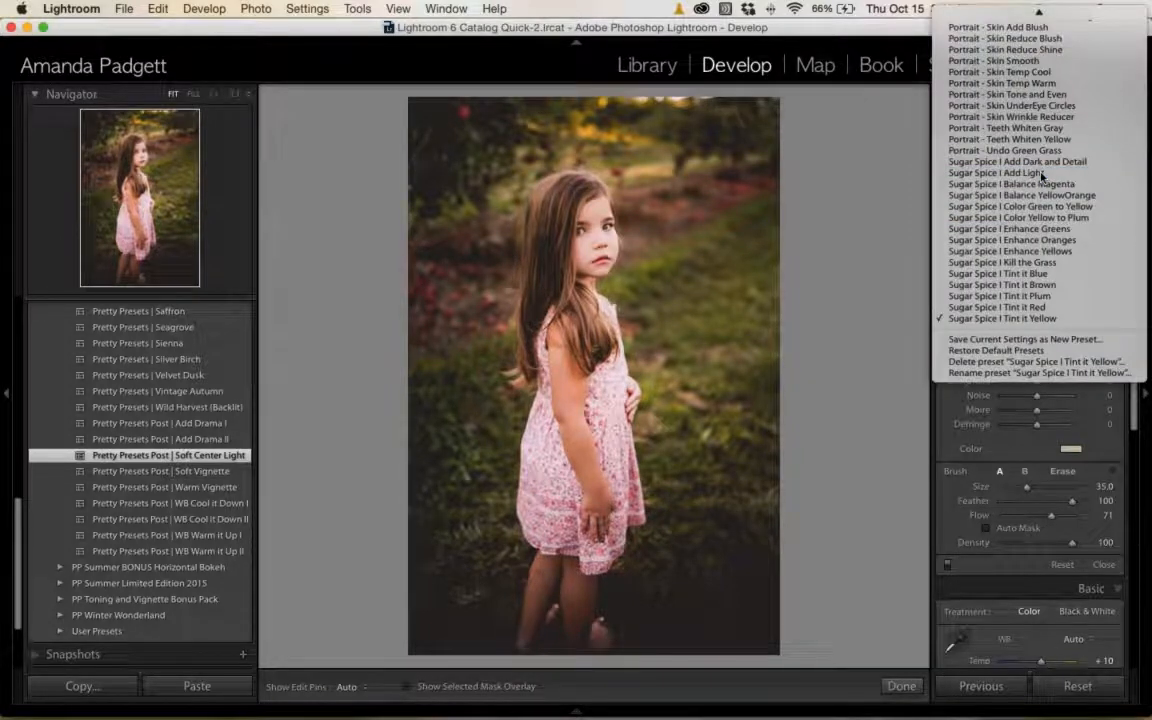
drag(1052, 518, 1075, 521)
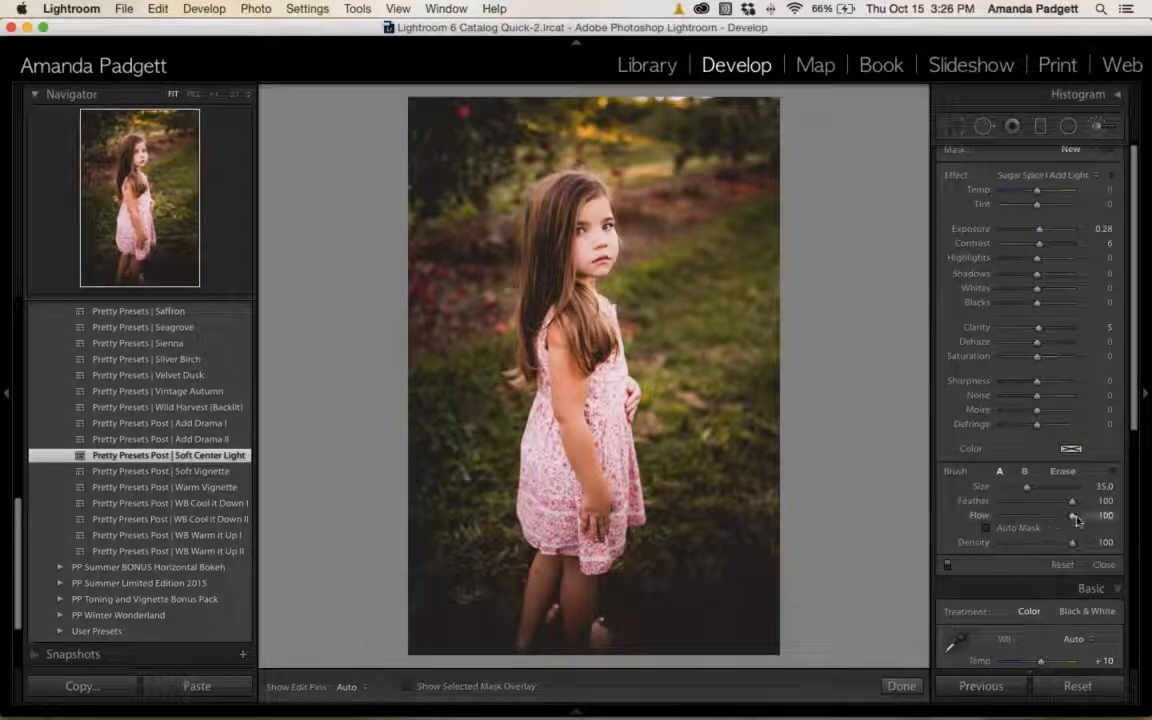
scroll(750, 595, down, 5)
key(h)
mouse_move(754, 593)
mouse_down()
mouse_move(737, 566)
mouse_move(678, 636)
mouse_move(483, 640)
mouse_move(442, 611)
mouse_move(426, 579)
mouse_move(429, 450)
mouse_up()
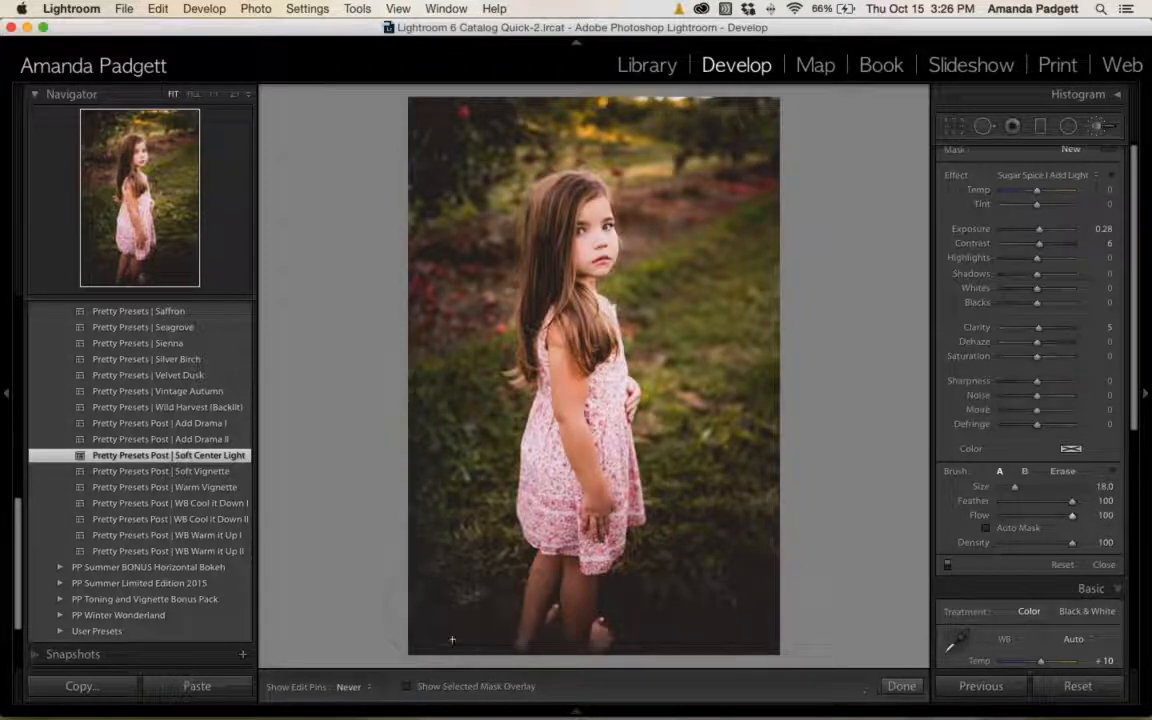
mouse_move(452, 640)
mouse_down()
mouse_move(590, 628)
mouse_move(734, 593)
mouse_move(768, 535)
mouse_up()
drag(1037, 274, 1049, 279)
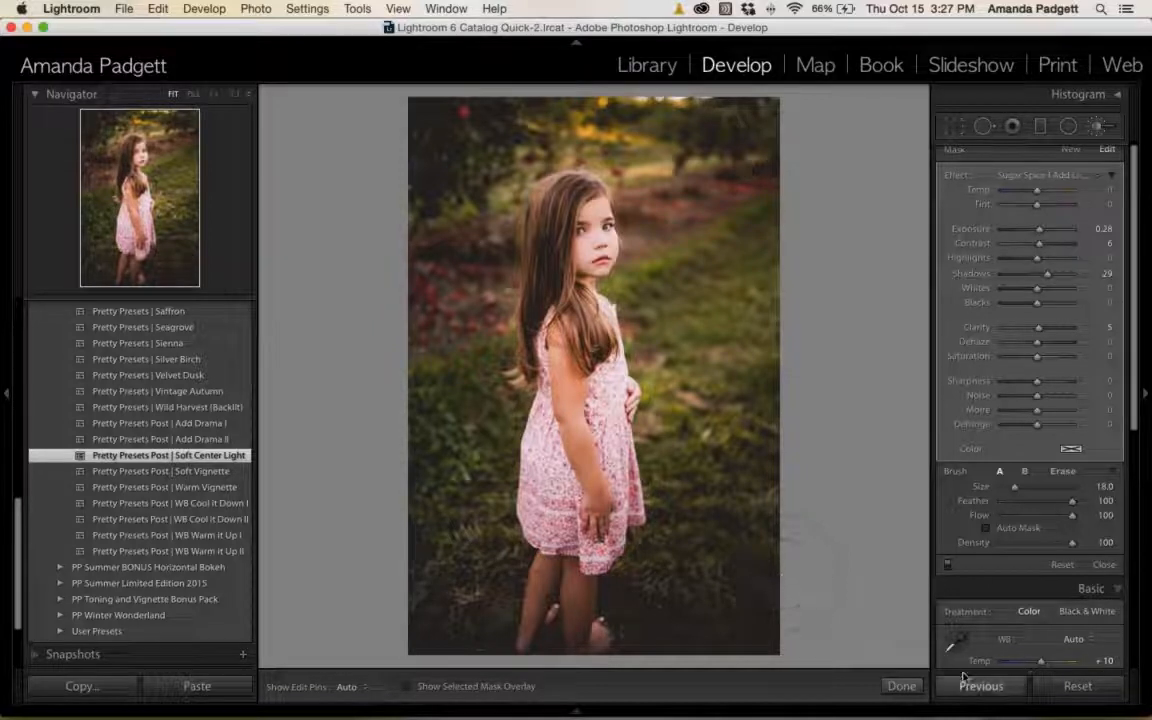
Start a new brush with Sugar Spice | Color Green to Yellow at size 8 and flow 67, and paint the grass beside the girl.
scroll(1061, 177, up, 1)
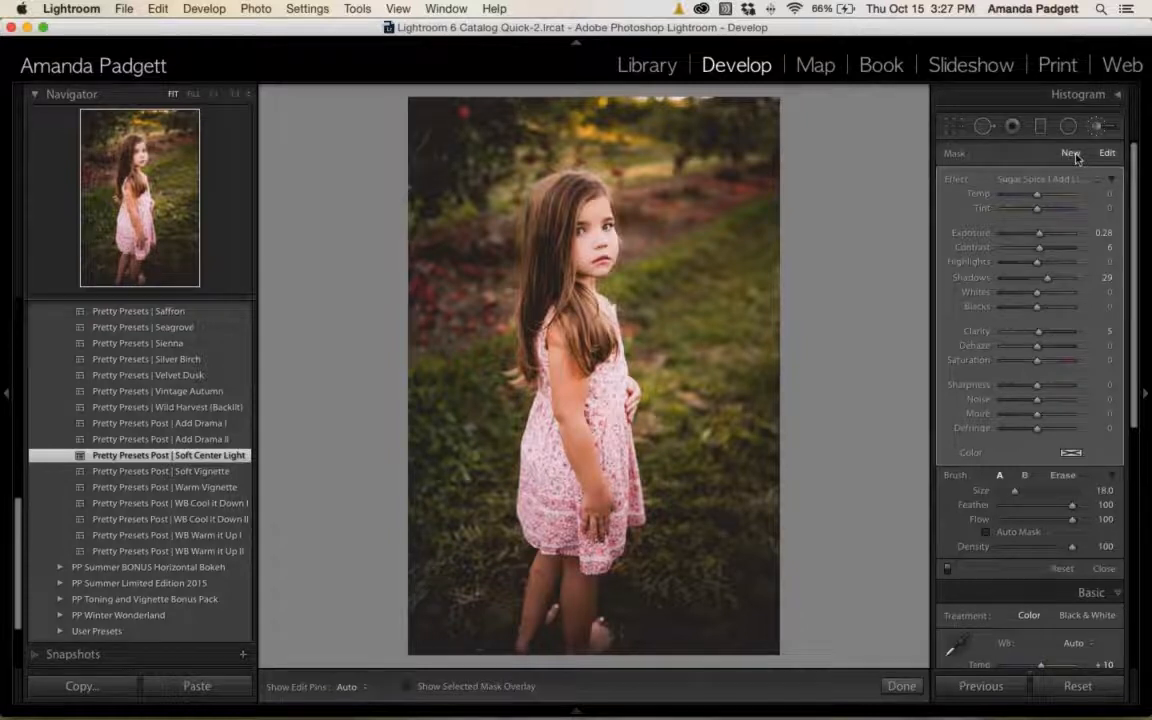
click(1062, 155)
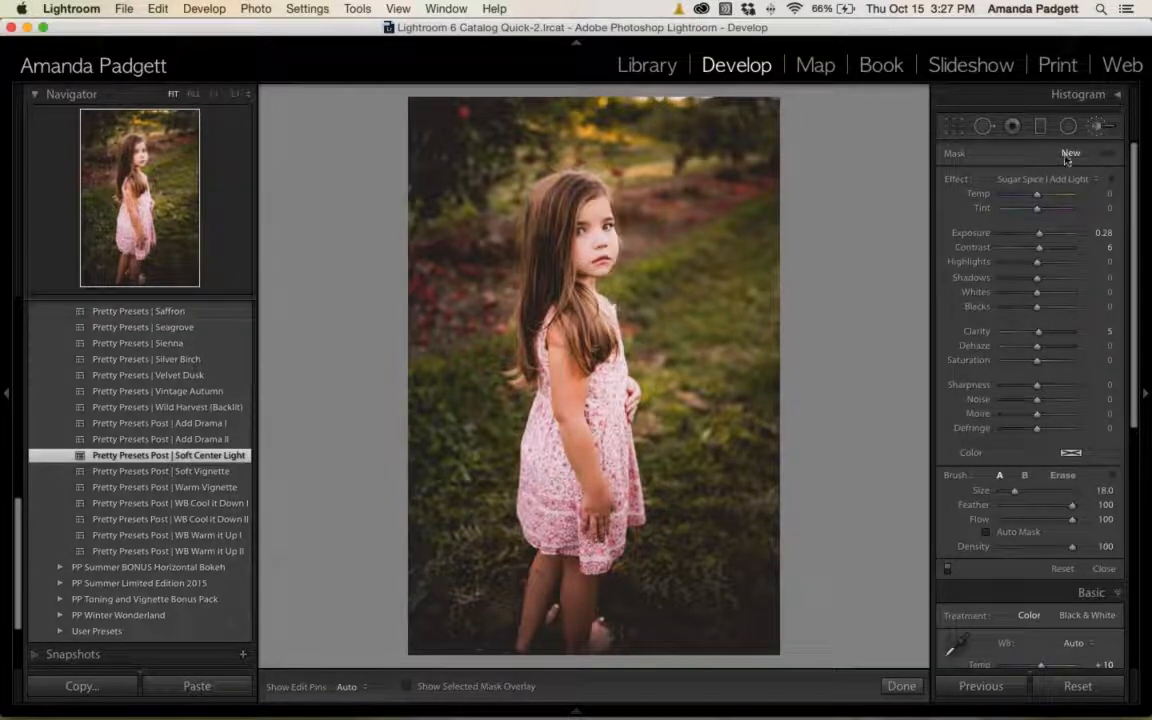
click(1043, 181)
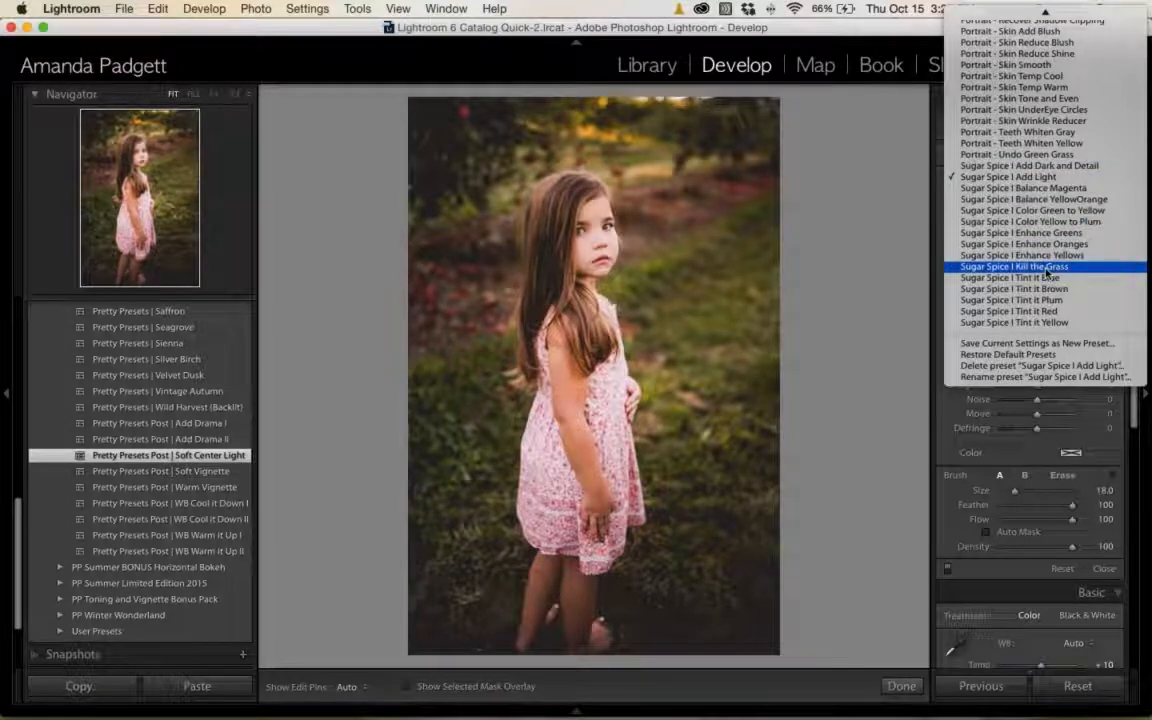
click(1058, 212)
drag(1069, 521, 1049, 521)
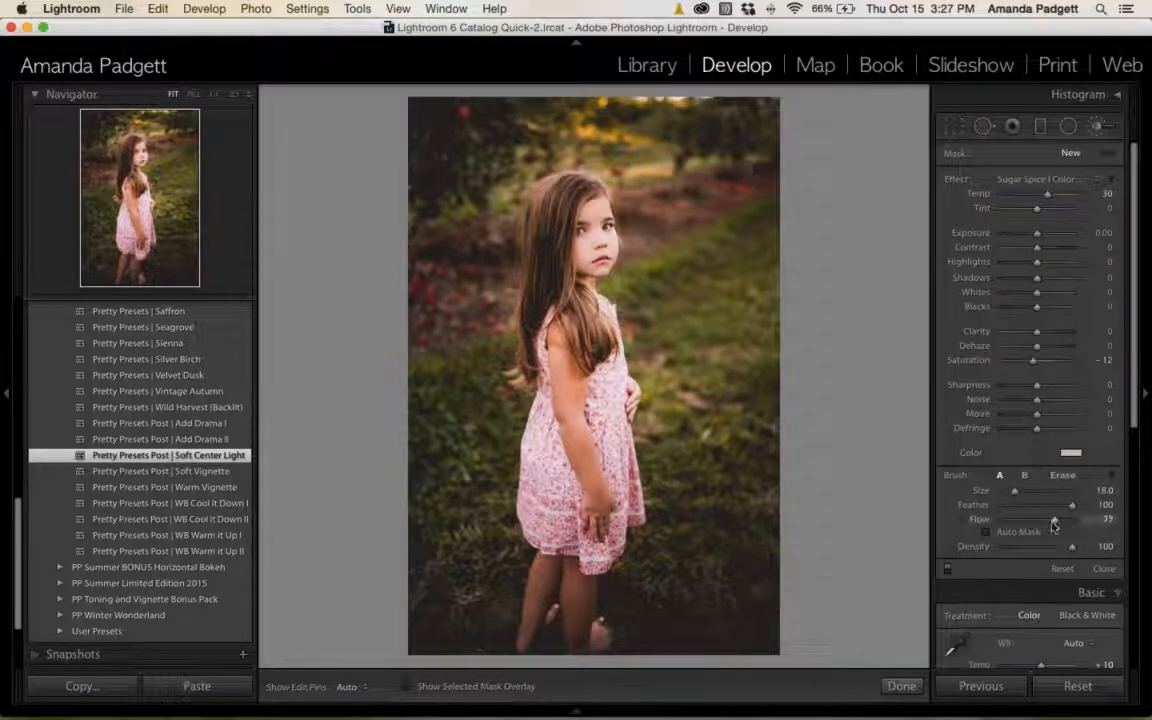
key([)
key([)
key([)
key([)
key([)
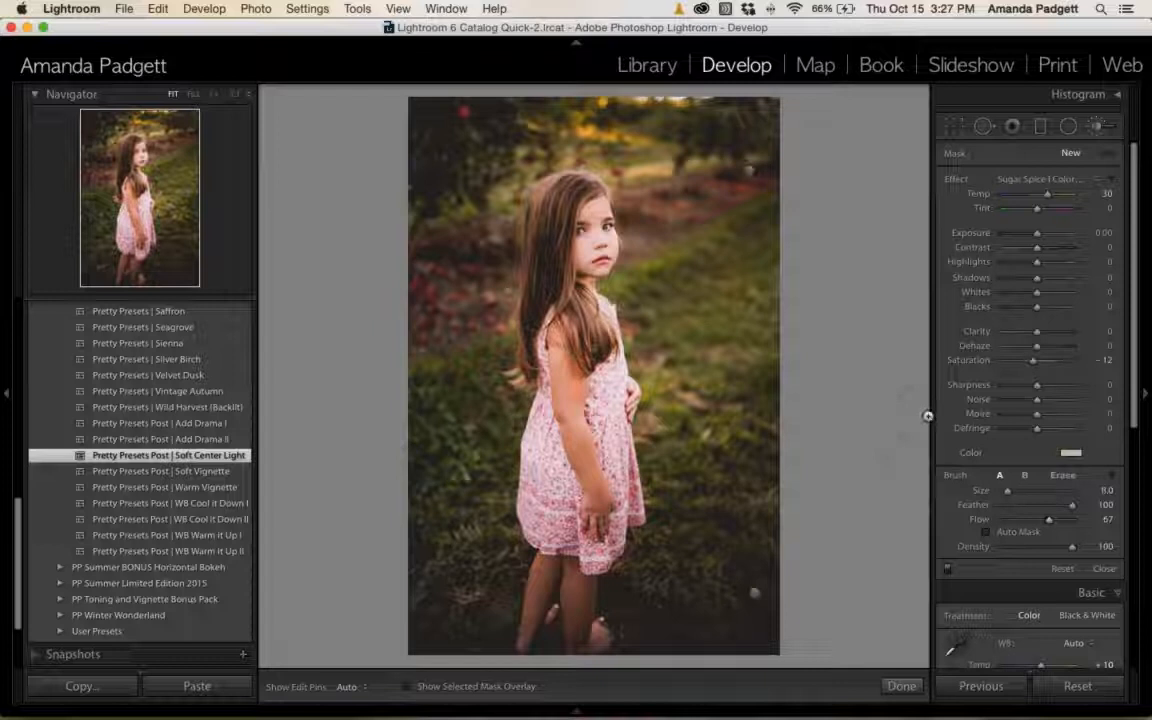
key(h)
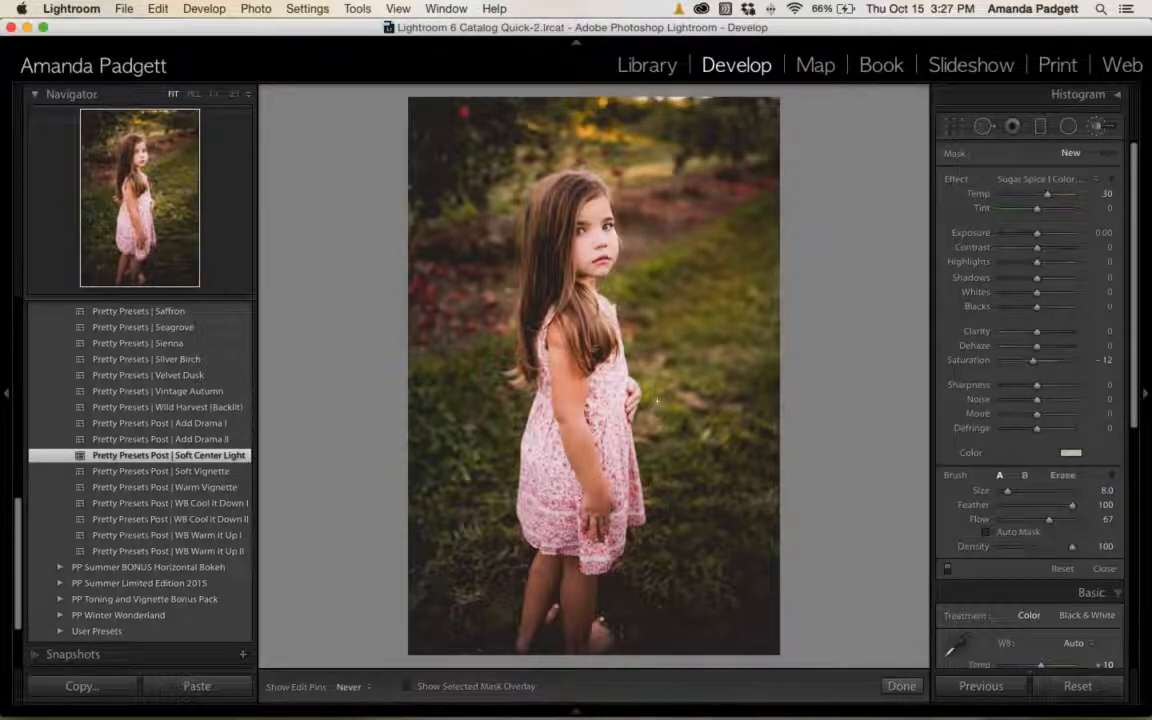
key(h)
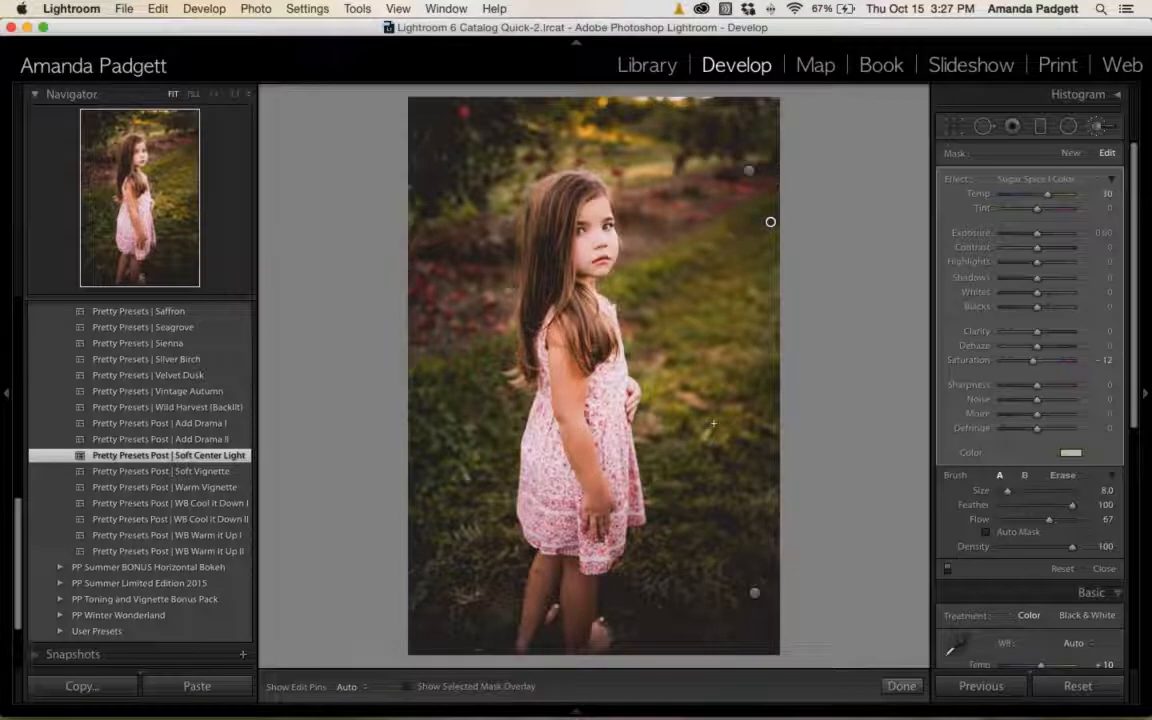
Show the mask overlay and extend the Color Green to Yellow mask at size 17 over the grass on the side the girl faces.
key(o)
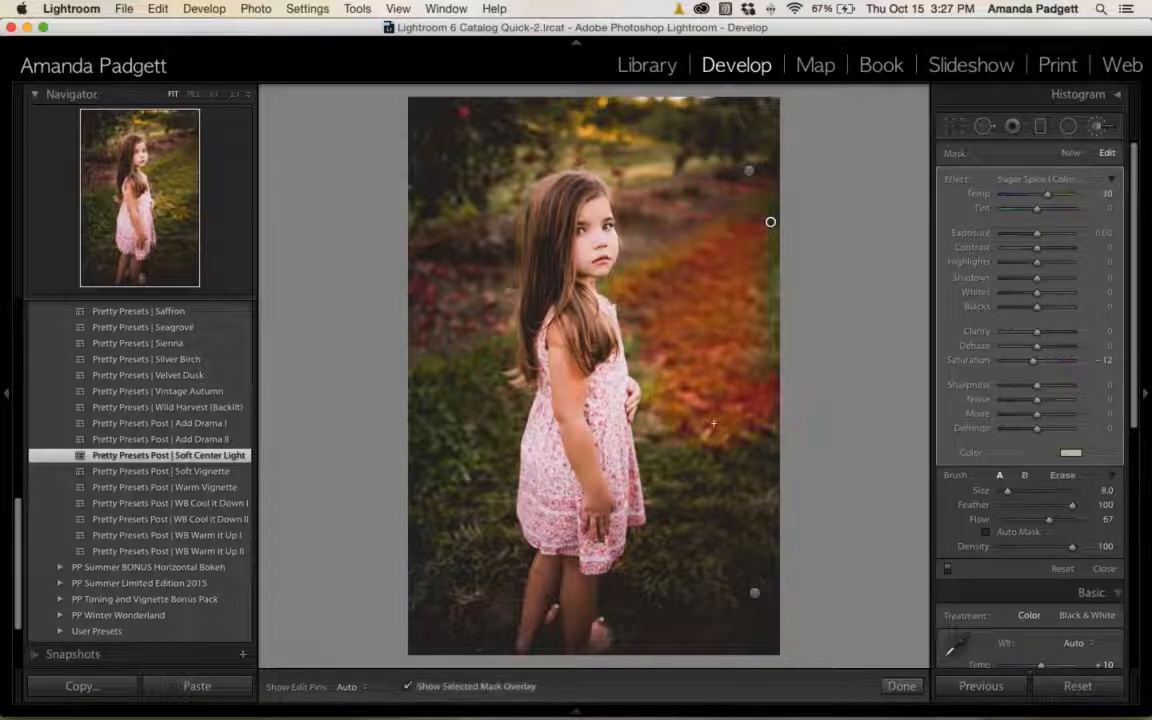
scroll(758, 345, up, 5)
key(h)
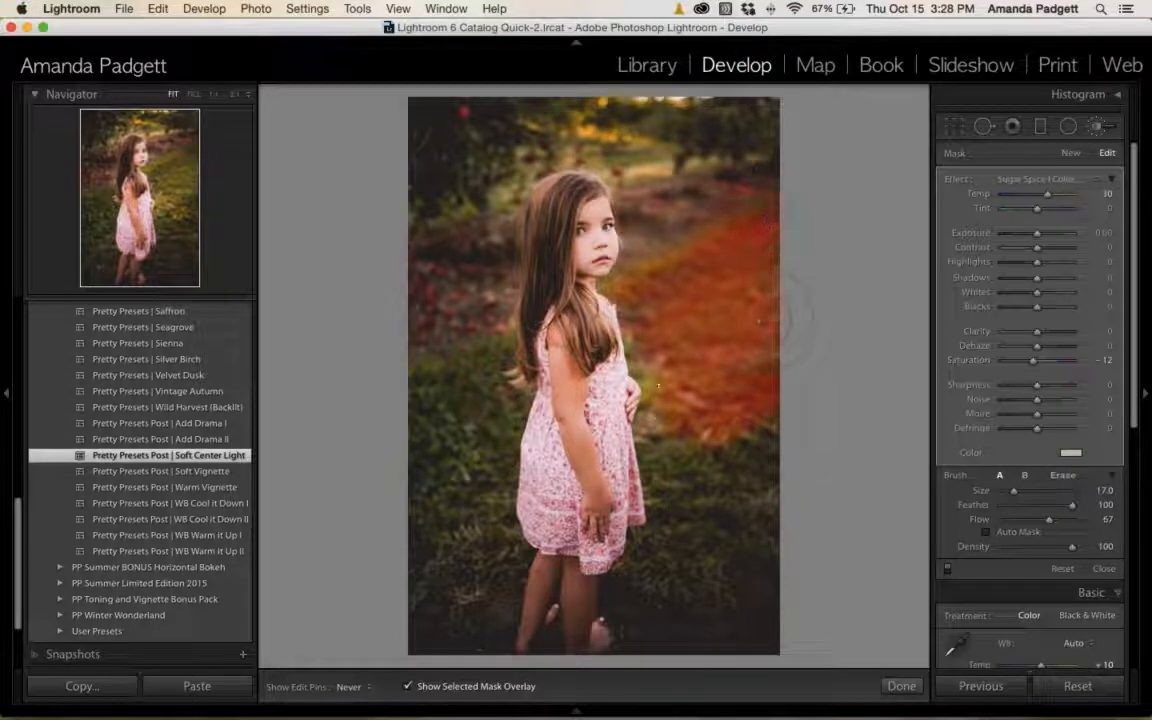
mouse_move(722, 258)
mouse_down()
mouse_move(683, 585)
mouse_move(715, 598)
mouse_move(668, 570)
mouse_move(676, 468)
mouse_move(660, 356)
mouse_up()
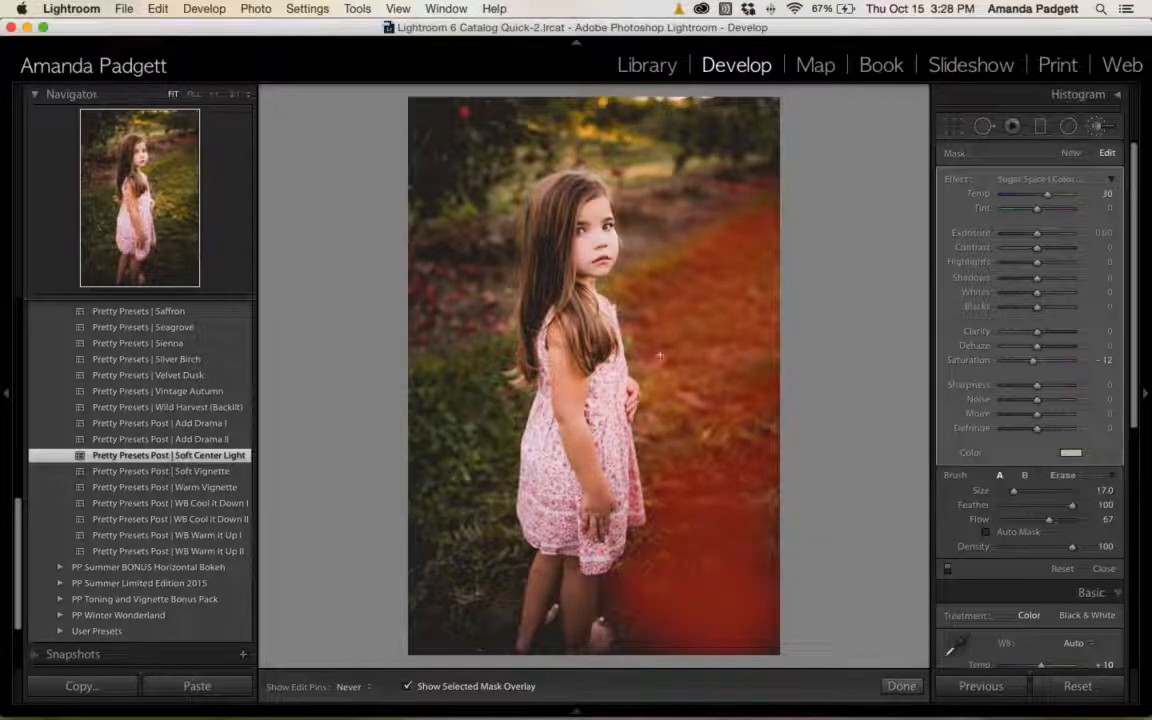
Check the mask with the overlay on and off, and continue the Color Green to Yellow brushing on the grass behind the girl.
key(h)
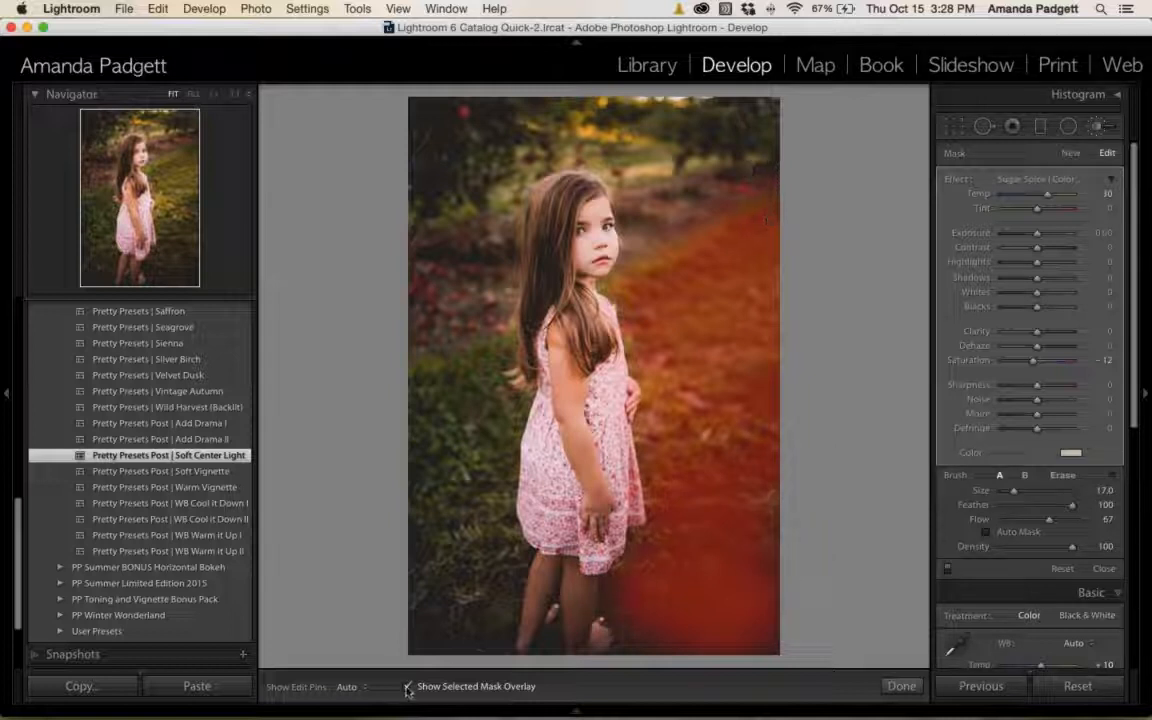
click(472, 690)
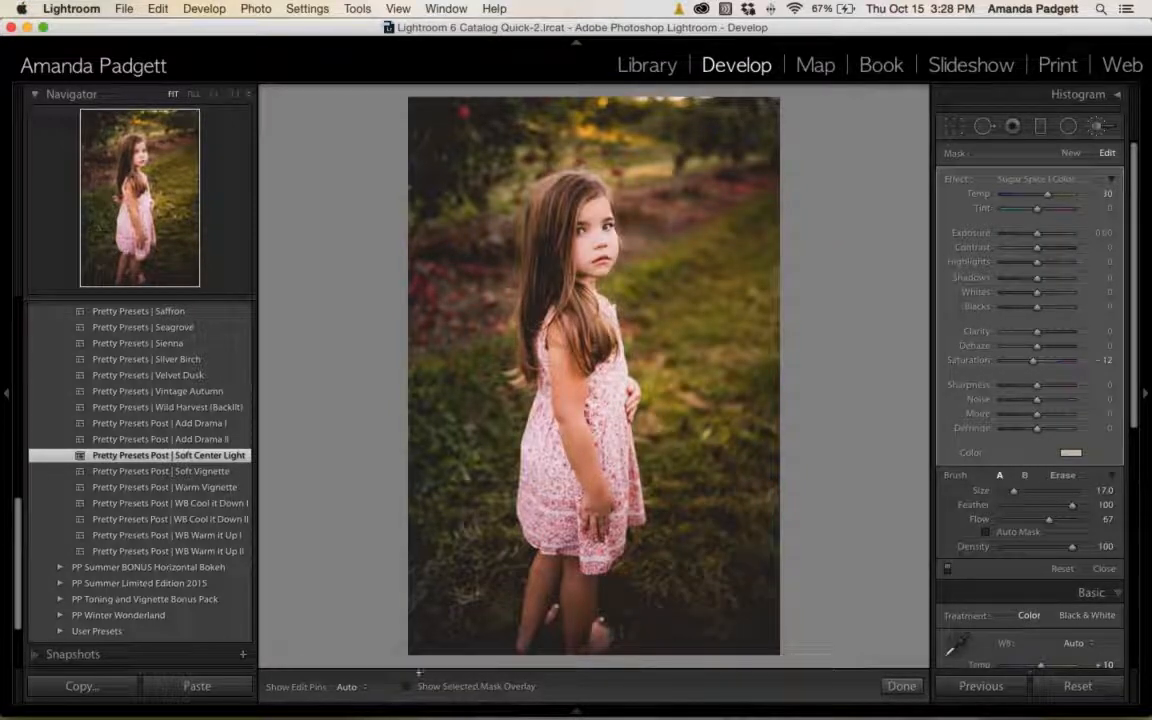
key(o)
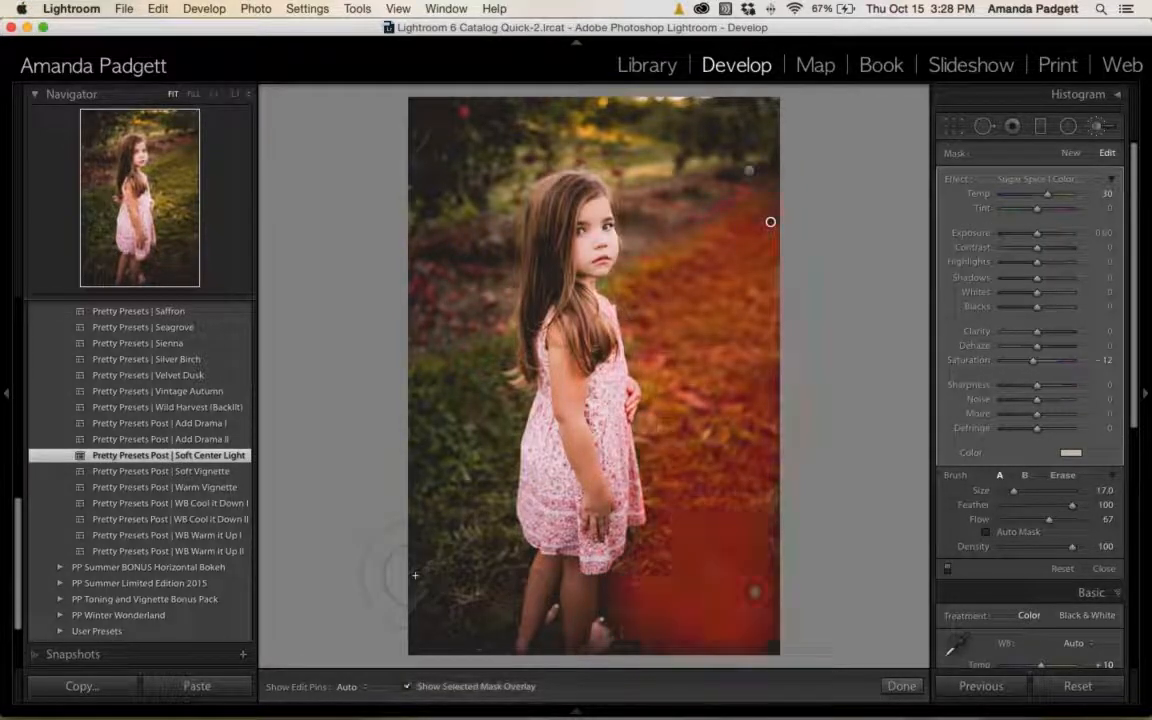
key(o)
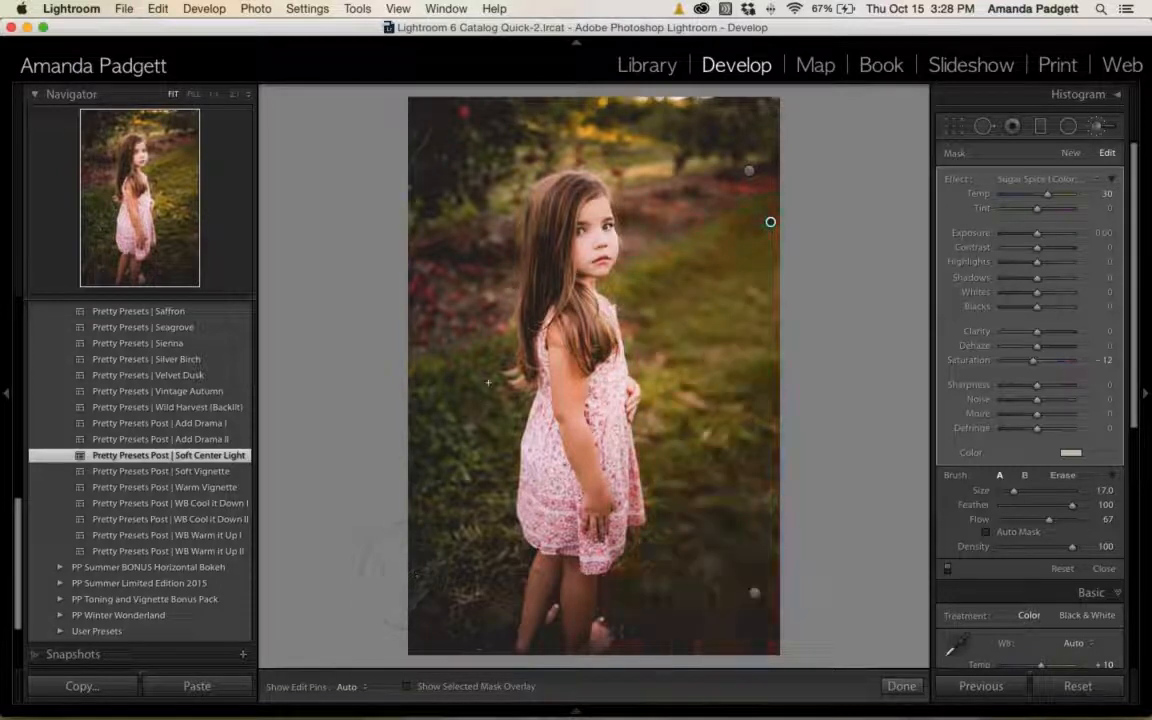
key(h)
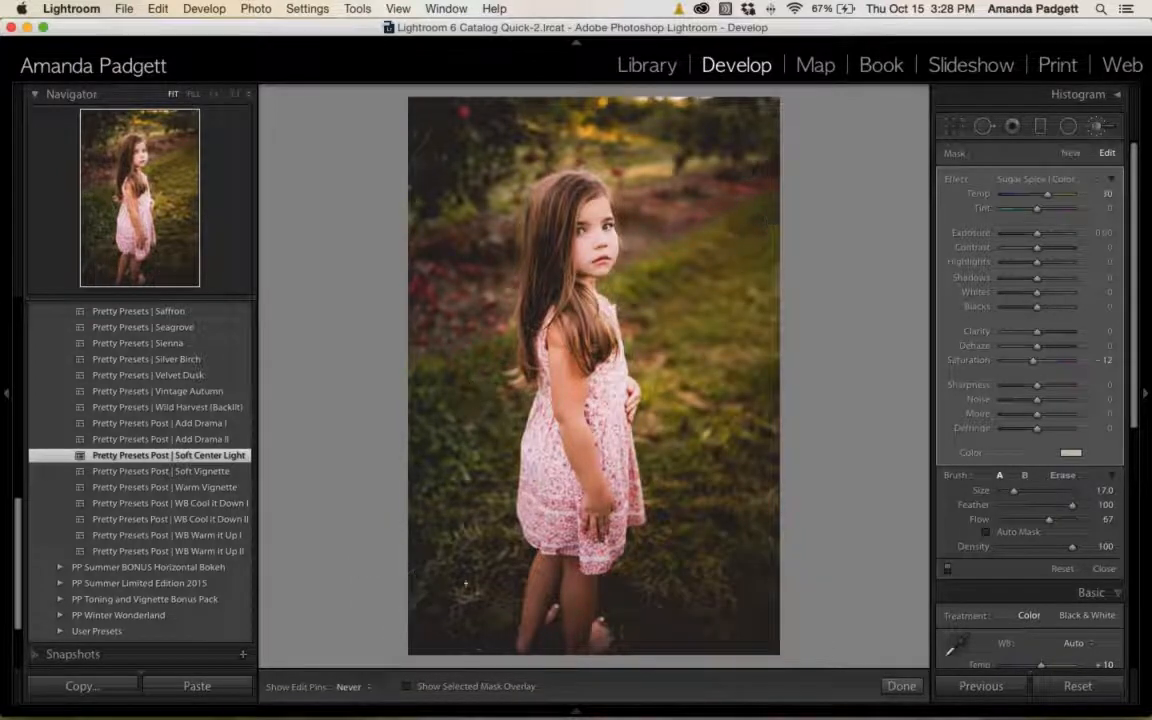
key(h)
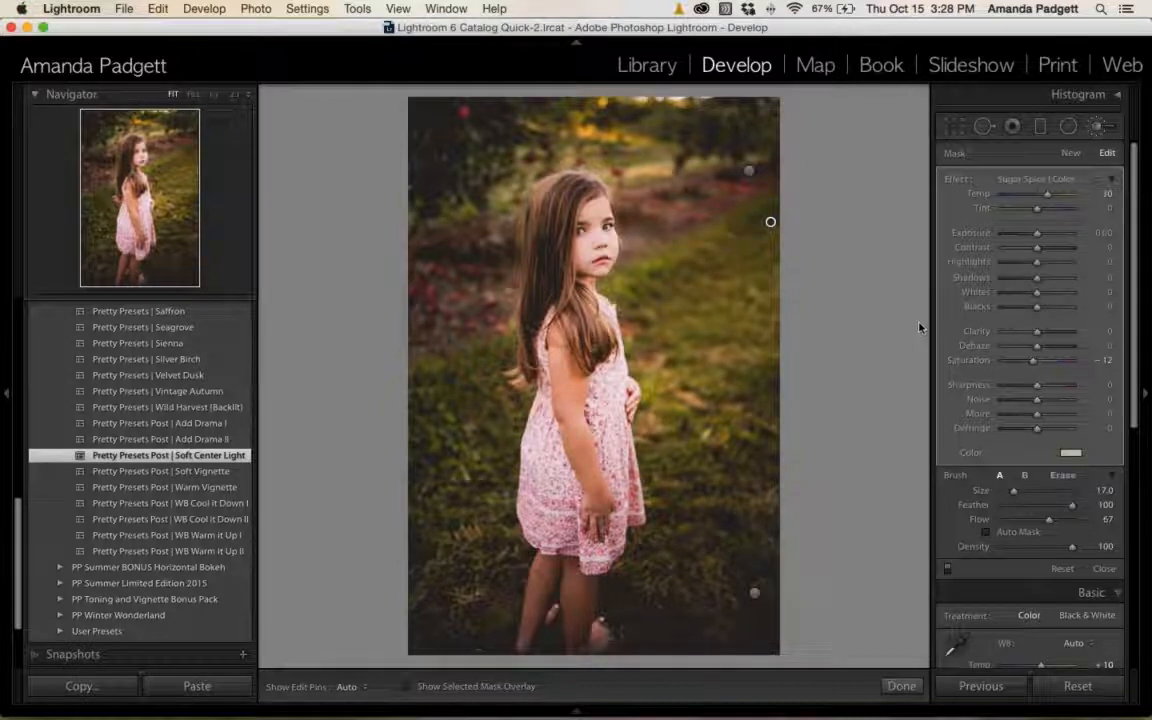
Switch the selected grass brush to Sugar Spice | Enhance Greens and close the Adjustment Brush.
click(1043, 180)
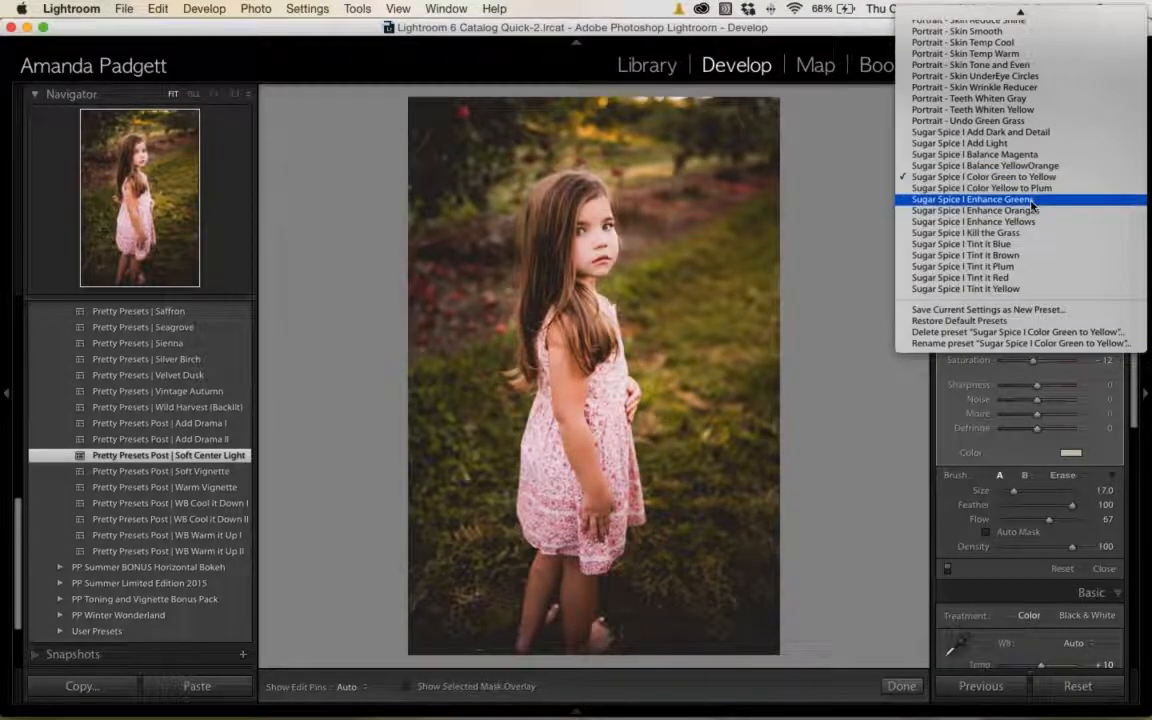
click(1032, 200)
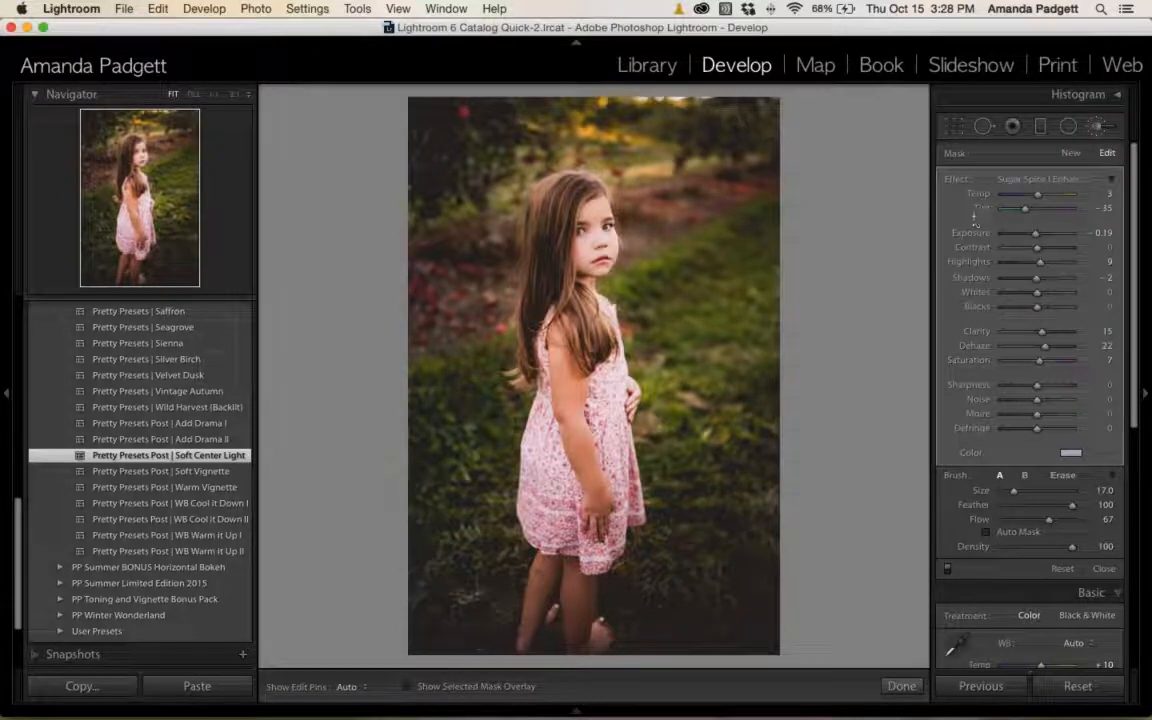
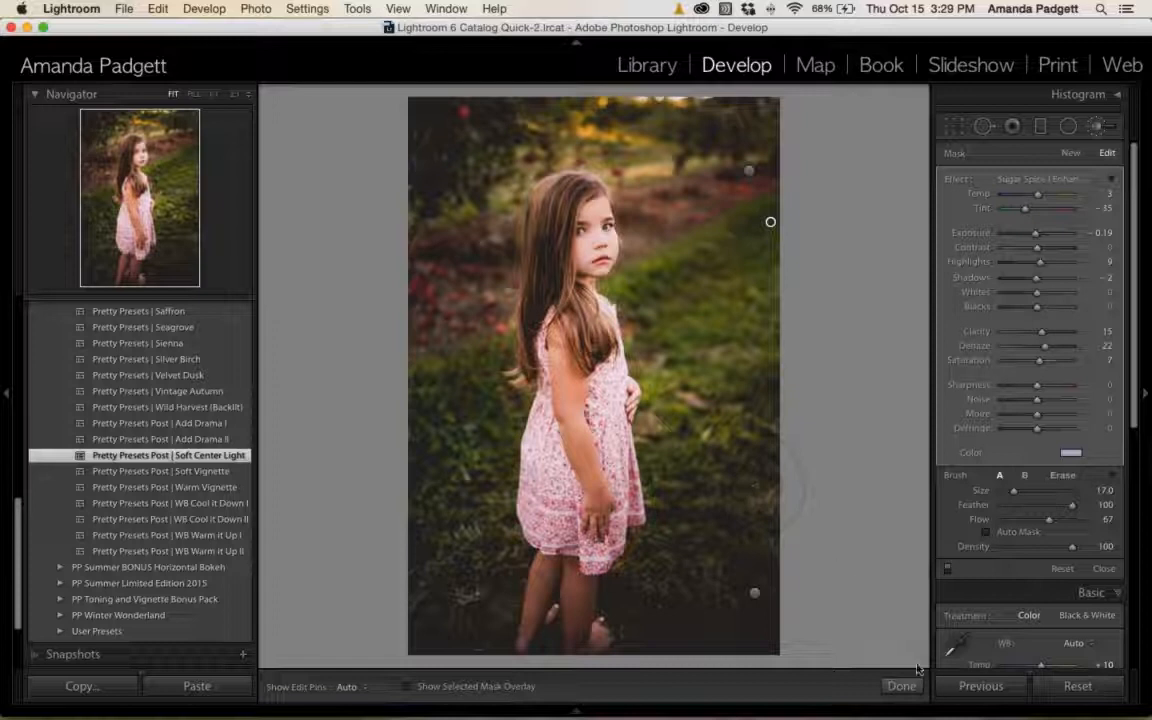
key(k)
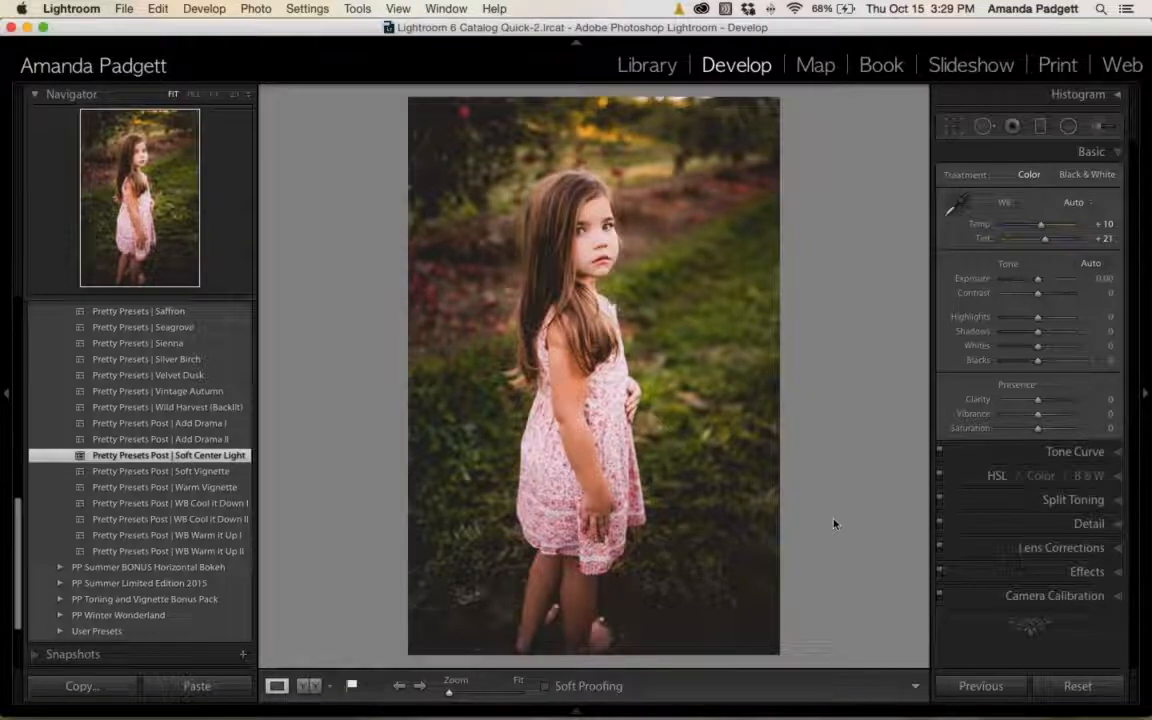
Reset all adjustments on the girl's photo and apply the Pretty Presets | Chestnut preset from PP Sugar & Spice.
click(1090, 687)
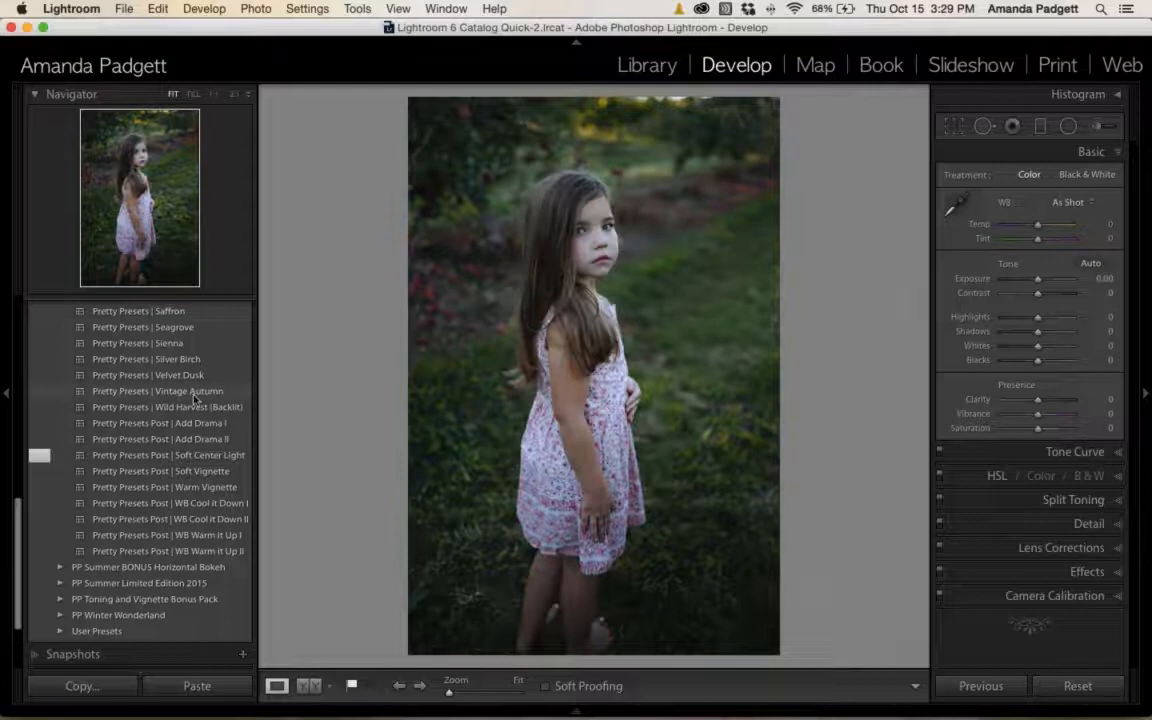
scroll(194, 399, up, 2)
scroll(194, 400, up, 5)
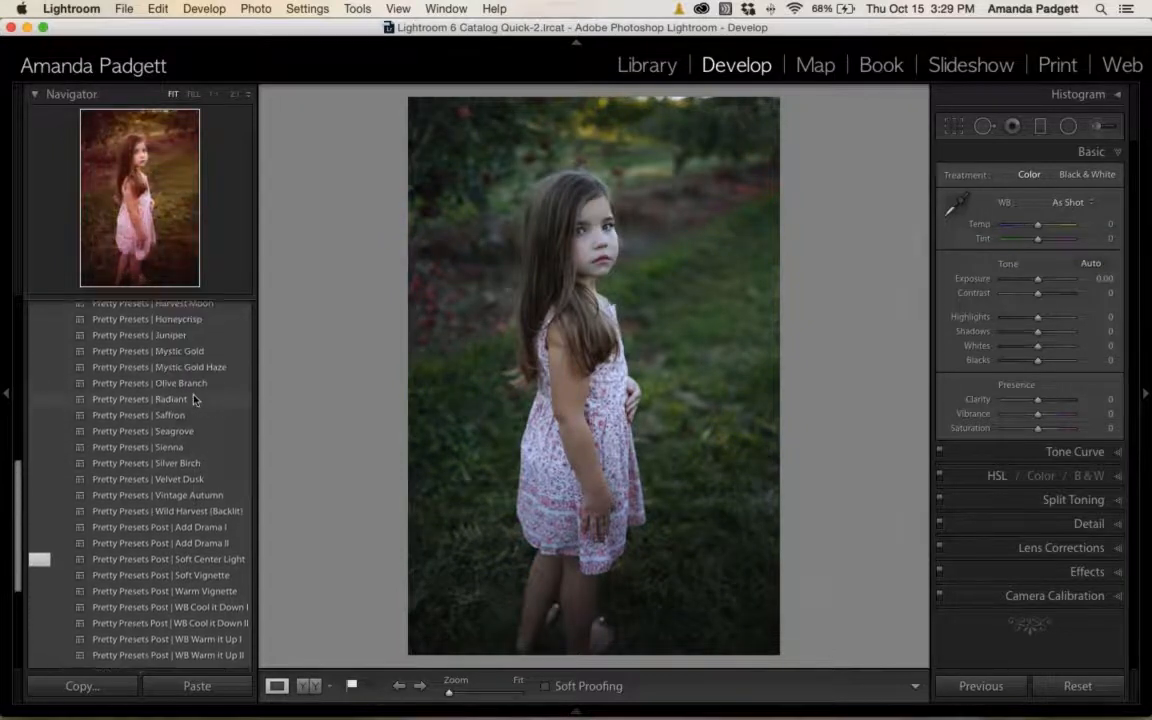
scroll(210, 360, up, 1)
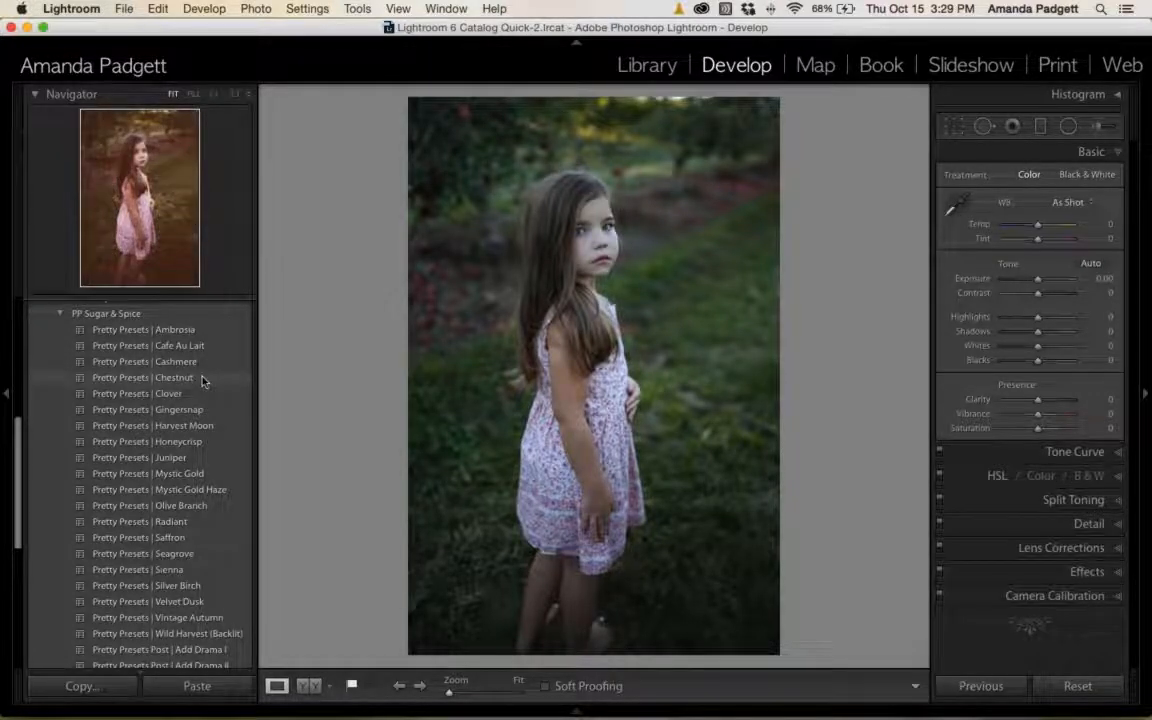
click(200, 378)
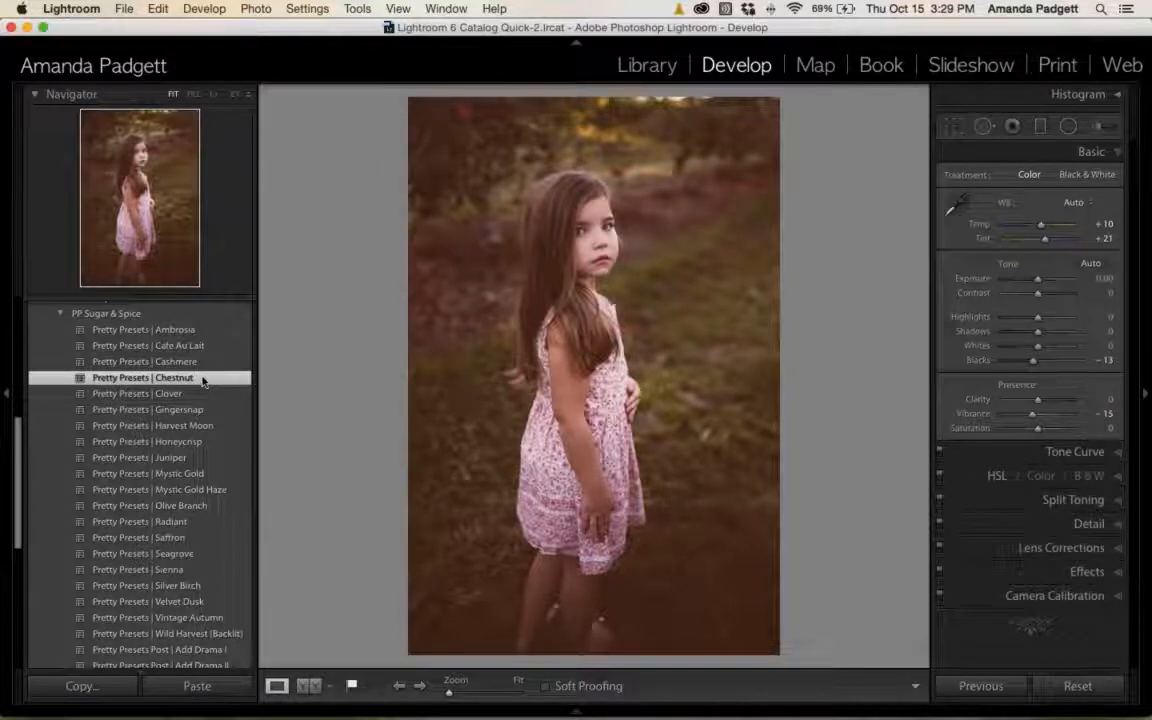
Add the Pretty Presets Post | Soft Center Light preset on top of Chestnut.
scroll(195, 370, down, 2)
scroll(224, 566, down, 3)
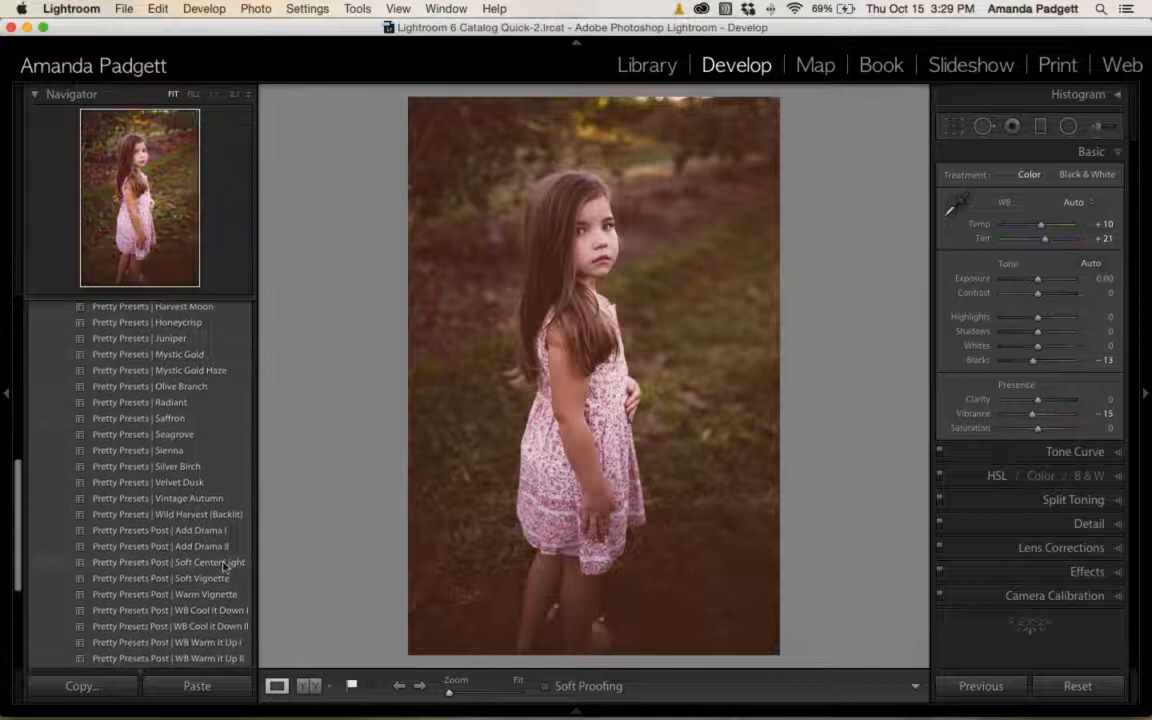
click(224, 564)
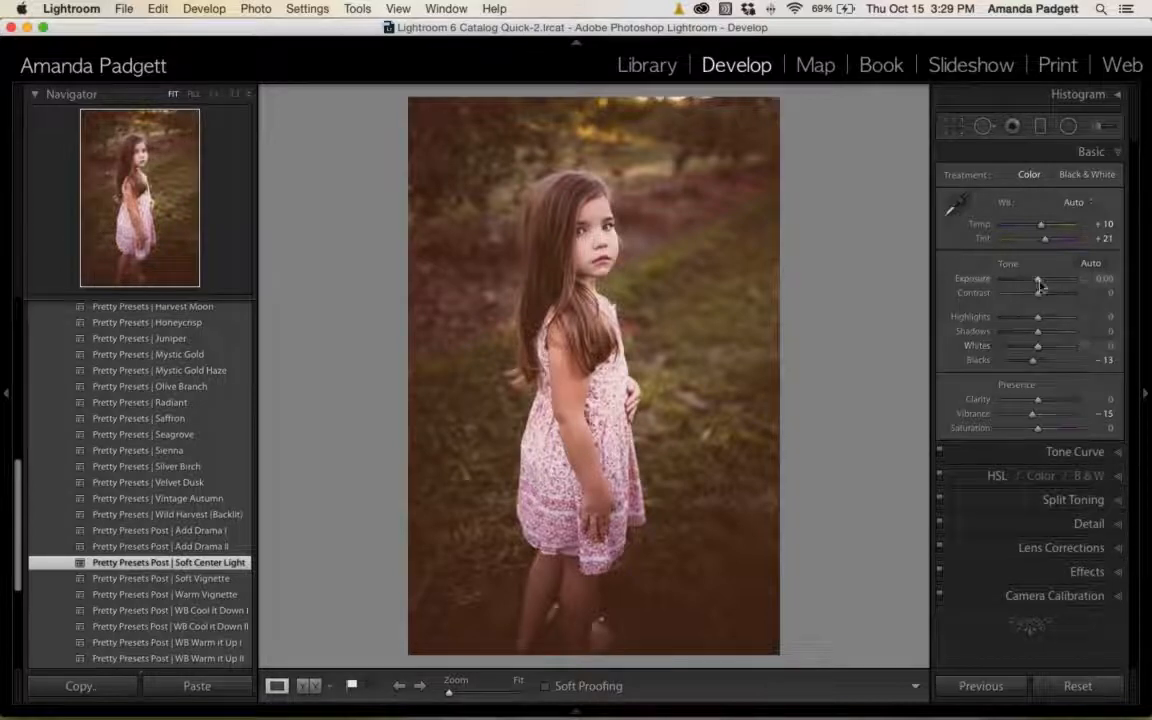
Set the photo's exposure to -0.05 and its contrast to +16.
drag(1039, 283, 1038, 285)
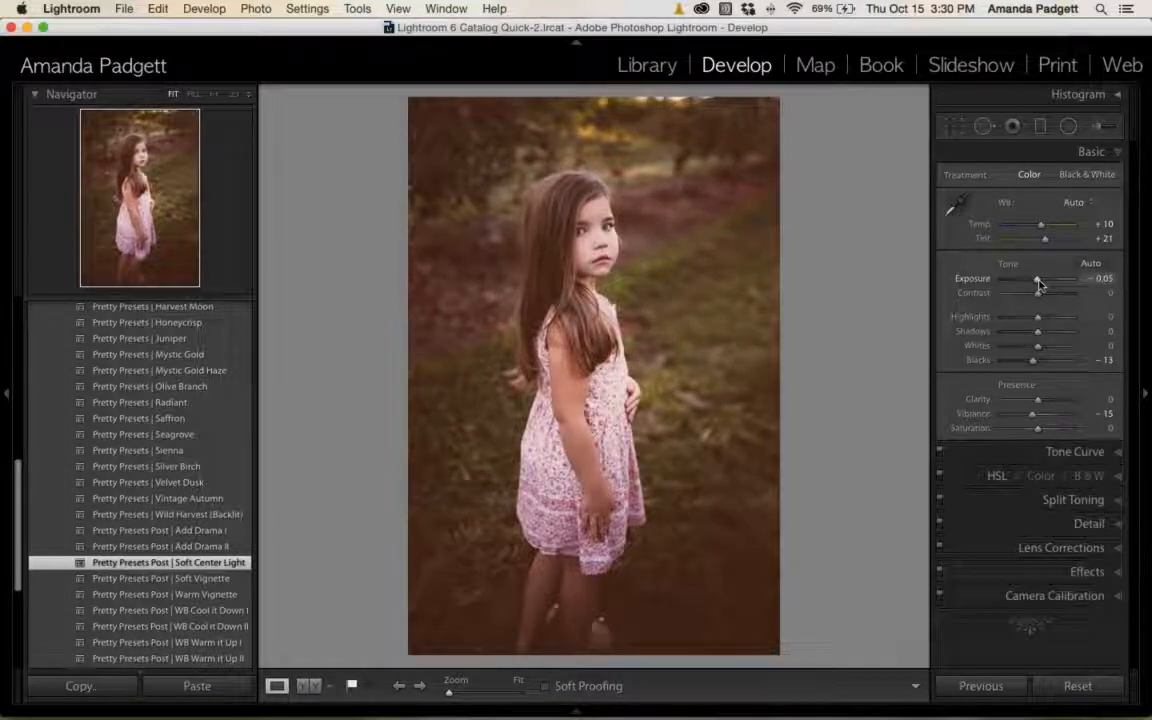
drag(1041, 292, 1047, 298)
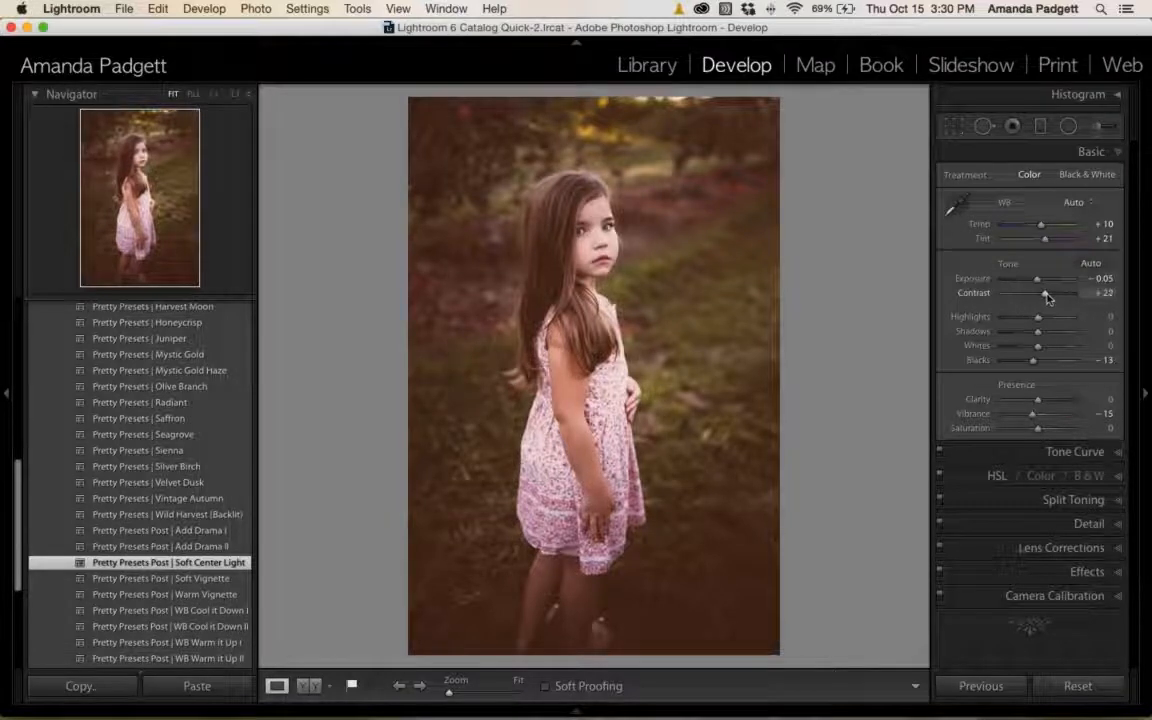
drag(1044, 297, 1042, 297)
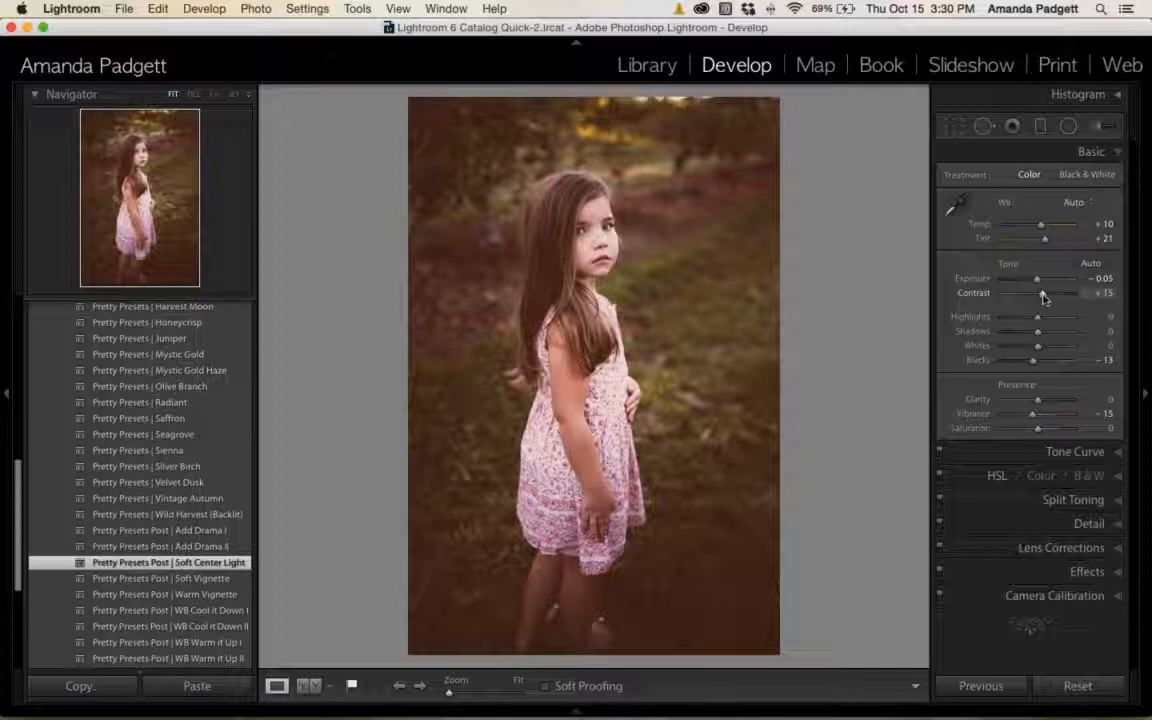
drag(1042, 294, 1043, 294)
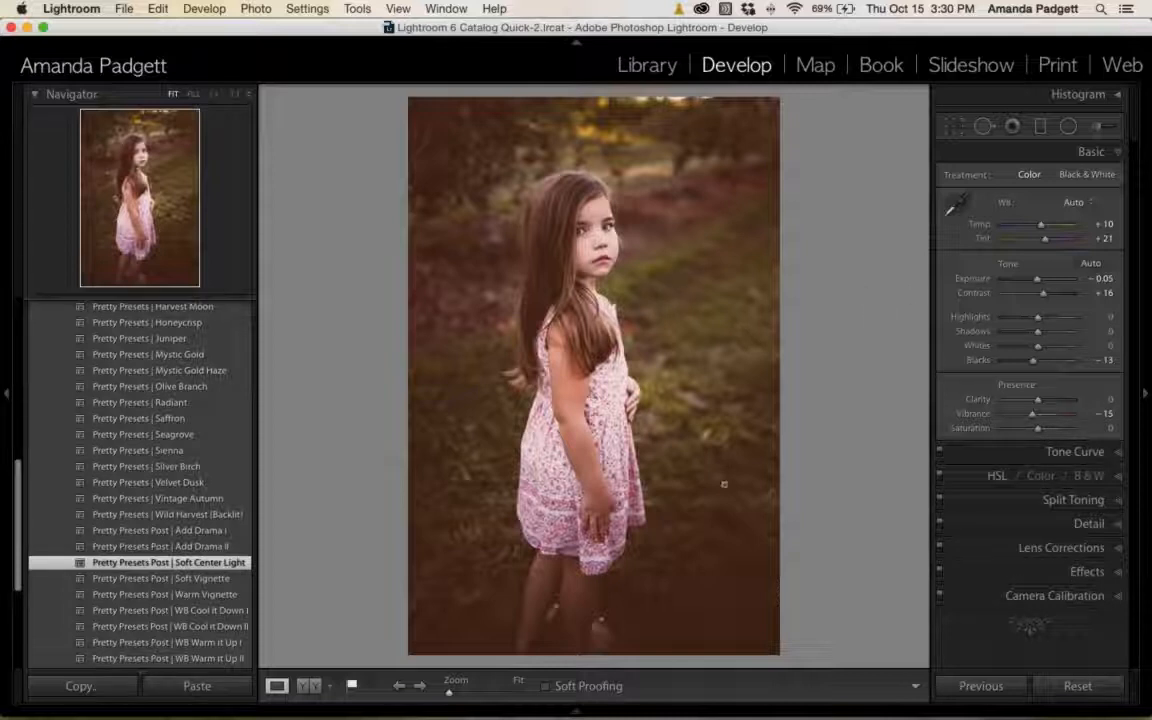
Start a new Adjustment Brush mask with the Sugar Spice | Tint it Yellow effect.
click(1100, 128)
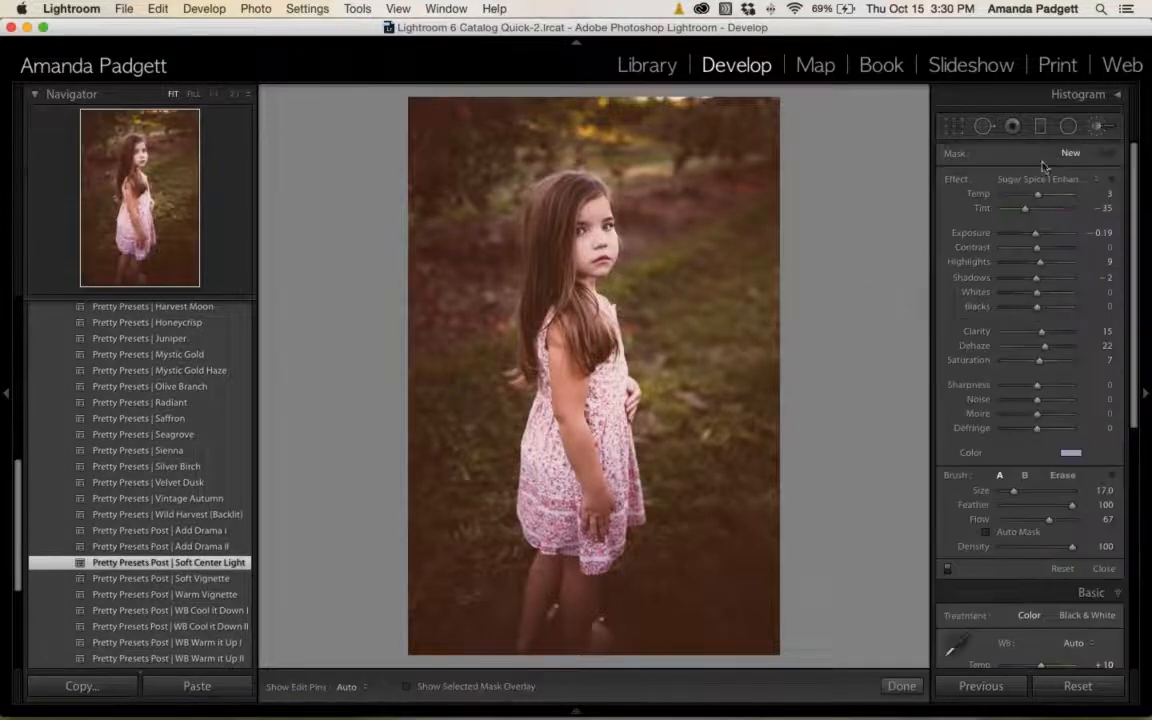
click(1036, 178)
click(1024, 266)
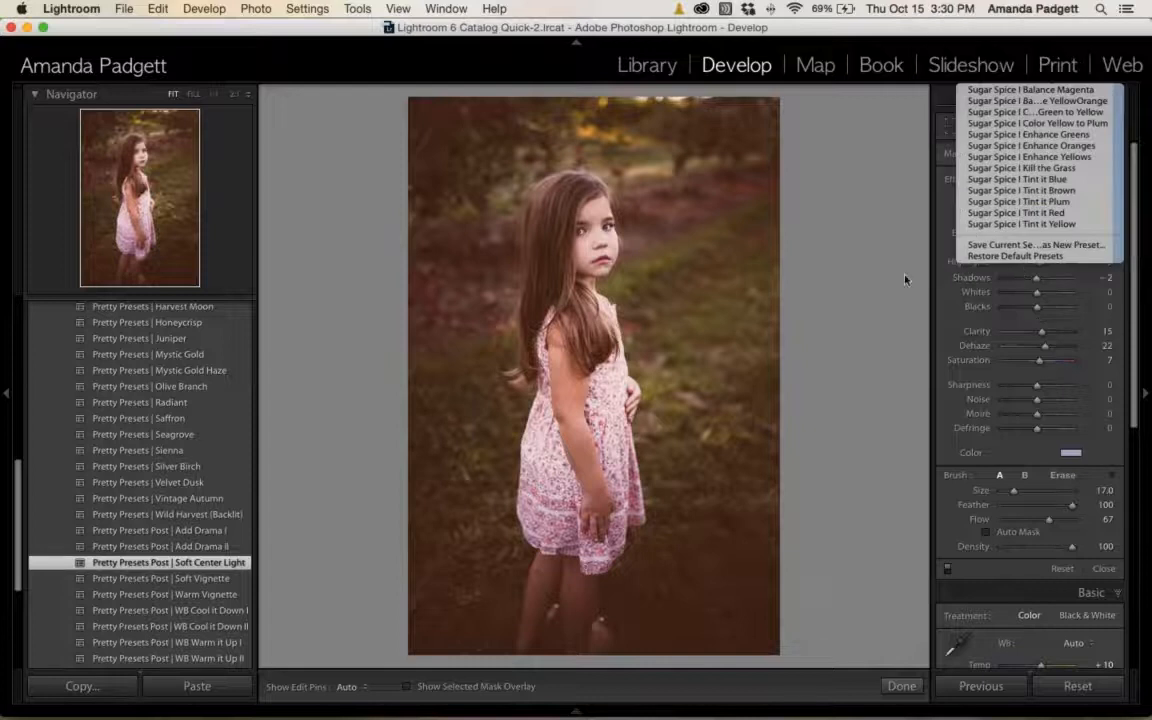
scroll(836, 260, up, 5)
scroll(836, 260, down, 4)
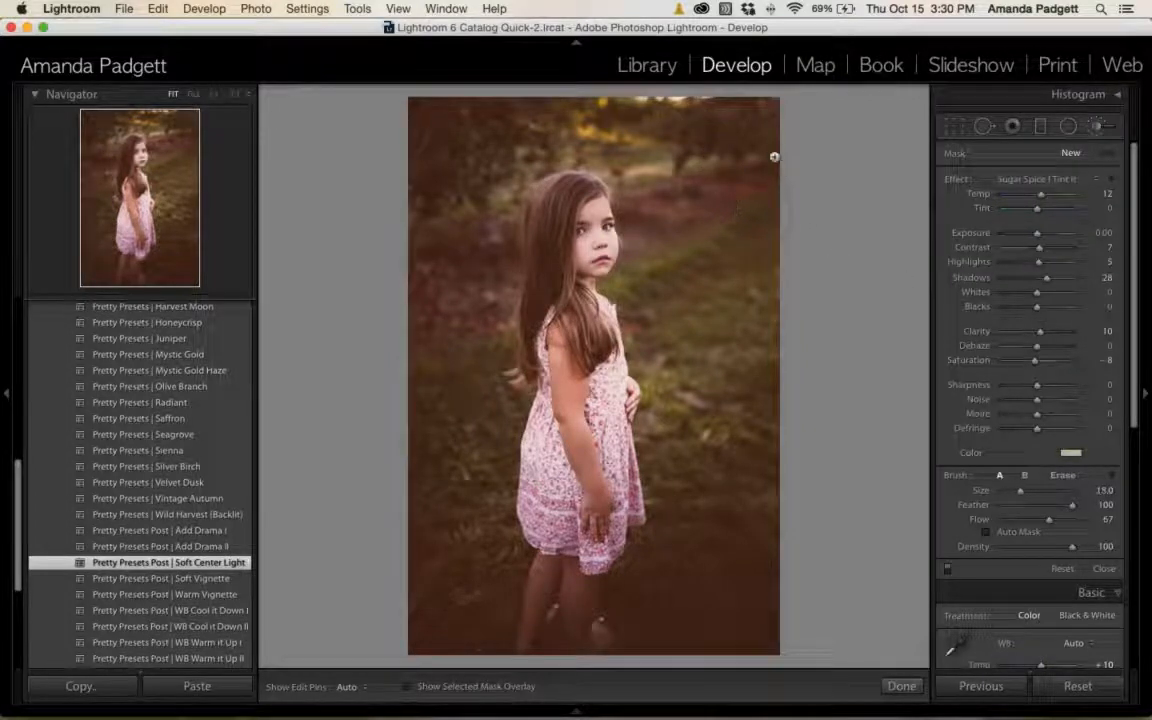
Try a Tint it Yellow stroke over the background at size 27 and flow 67, and undo it.
key(h)
scroll(728, 221, up, 3)
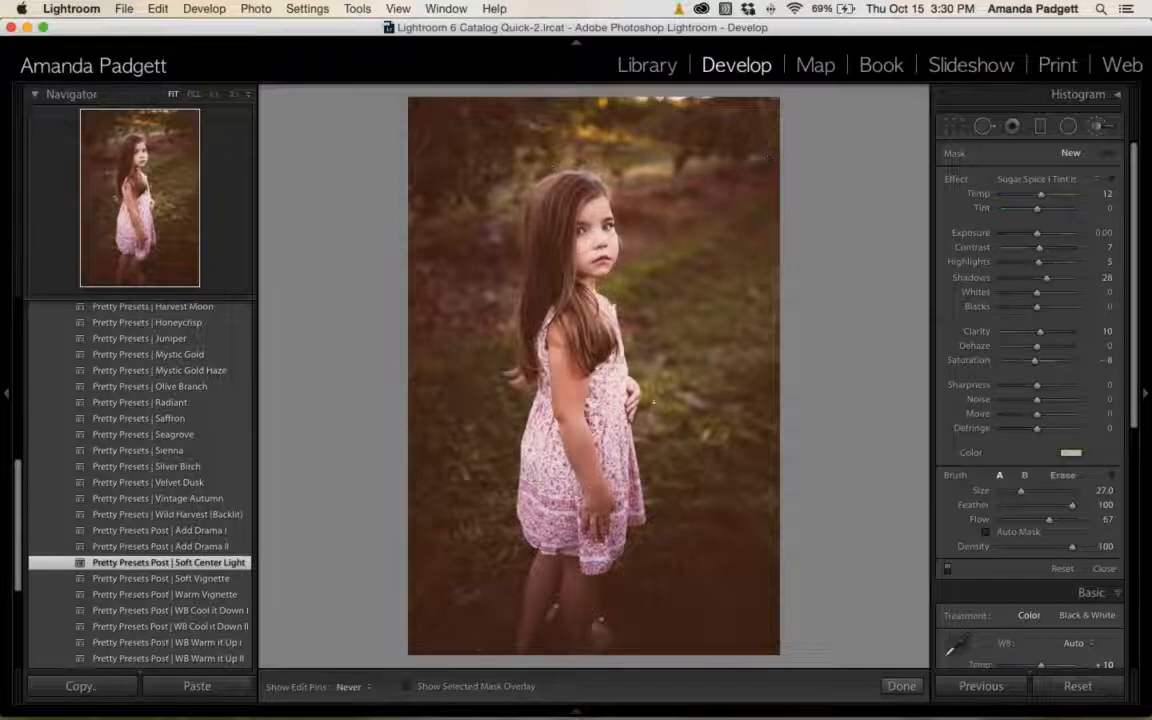
key(h)
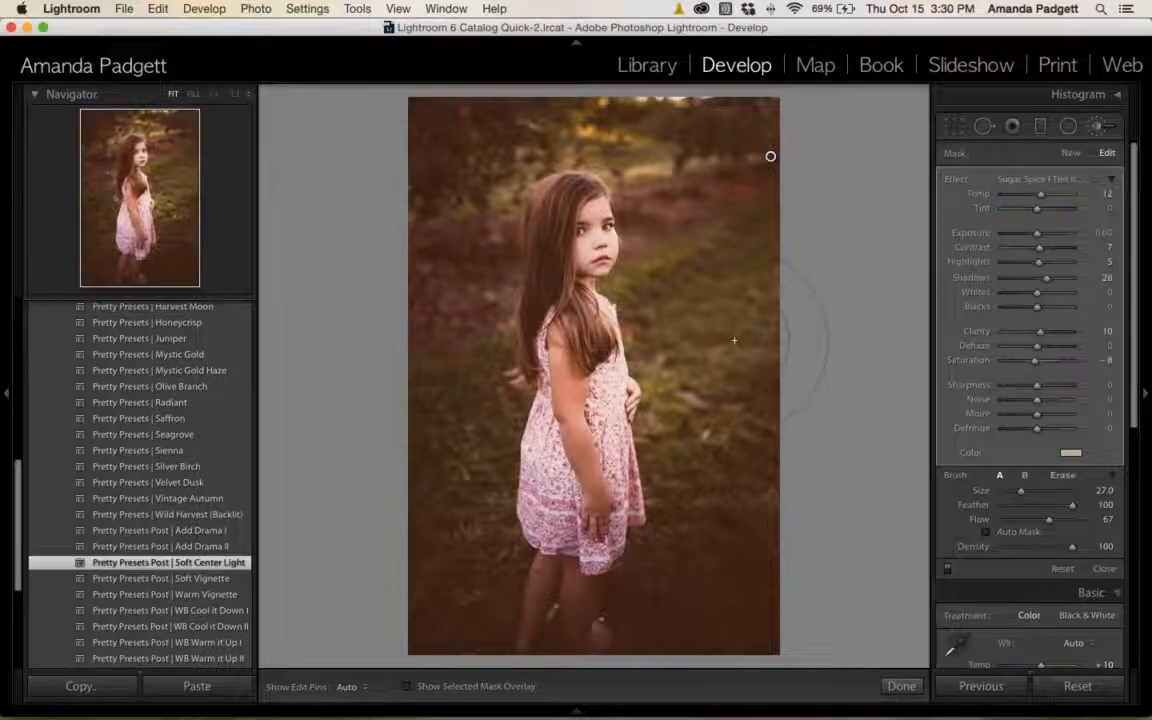
key(super+z)
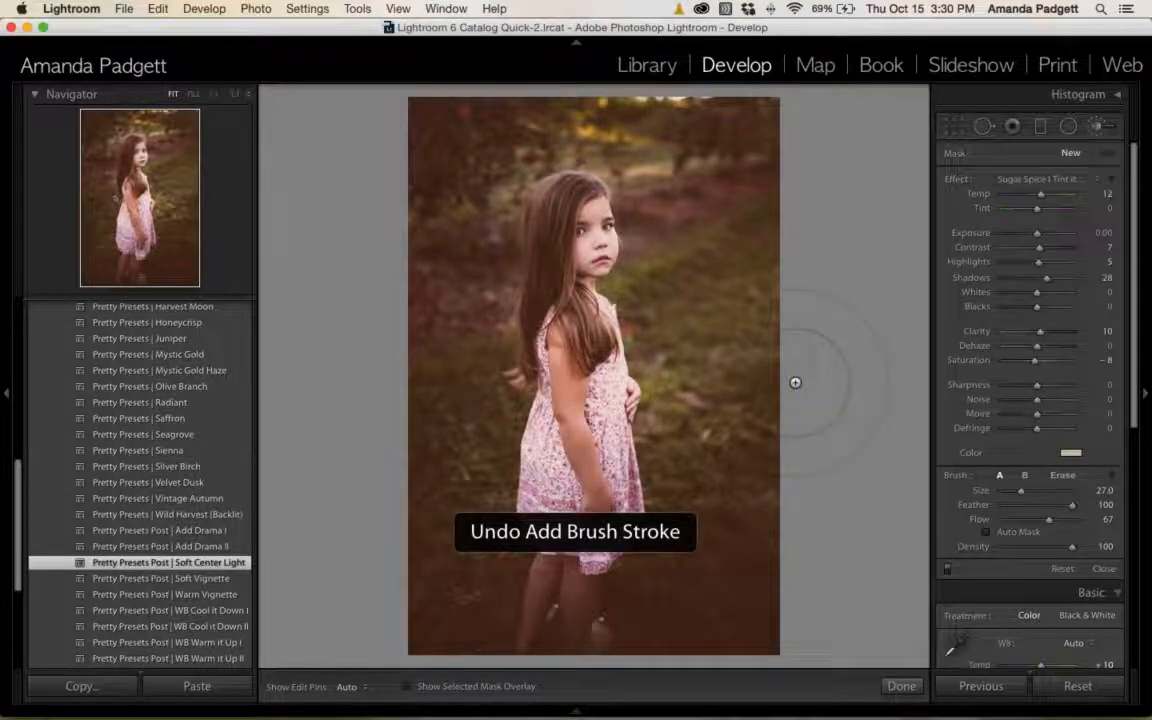
Brush Tint it Yellow over the background around the girl at size 28 and flow 43, and close the Adjustment Brush.
drag(1037, 525, 1032, 520)
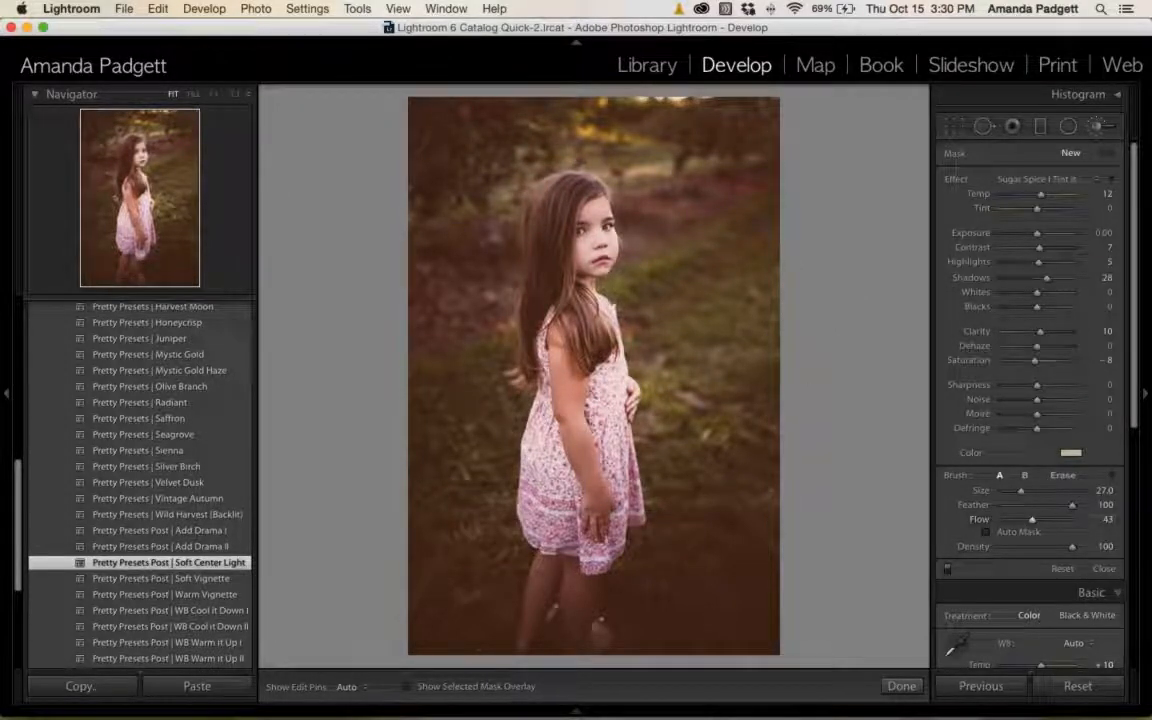
key(h)
key(])
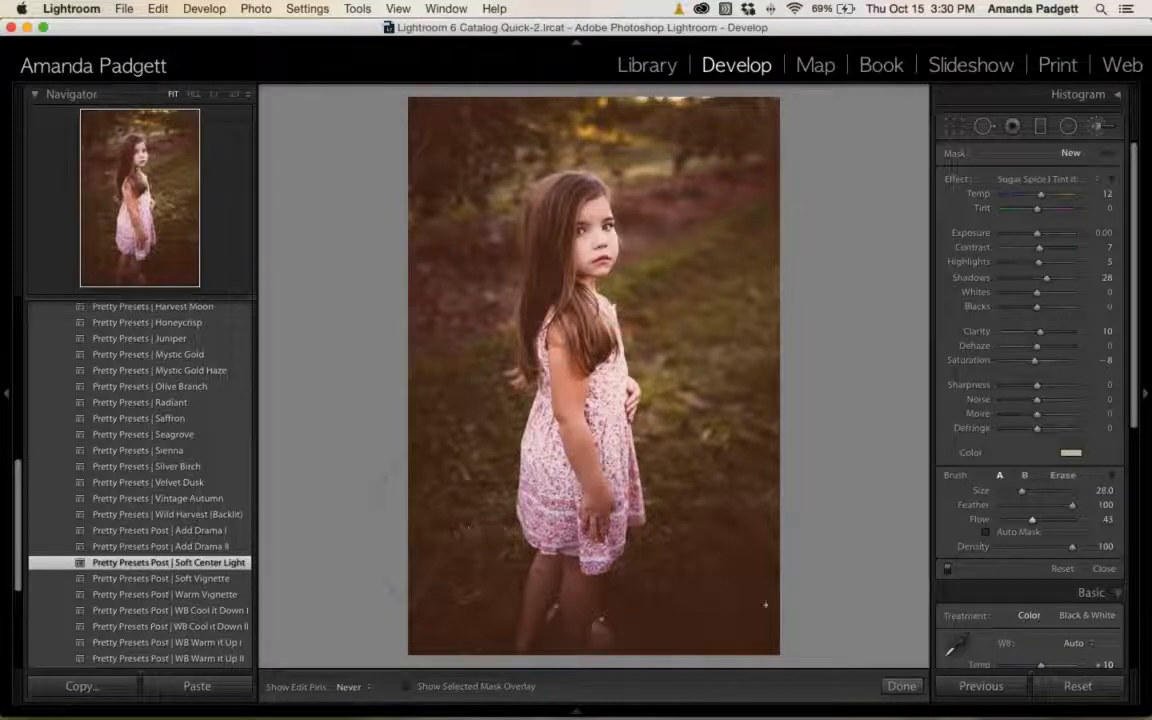
drag(789, 433, 878, 443)
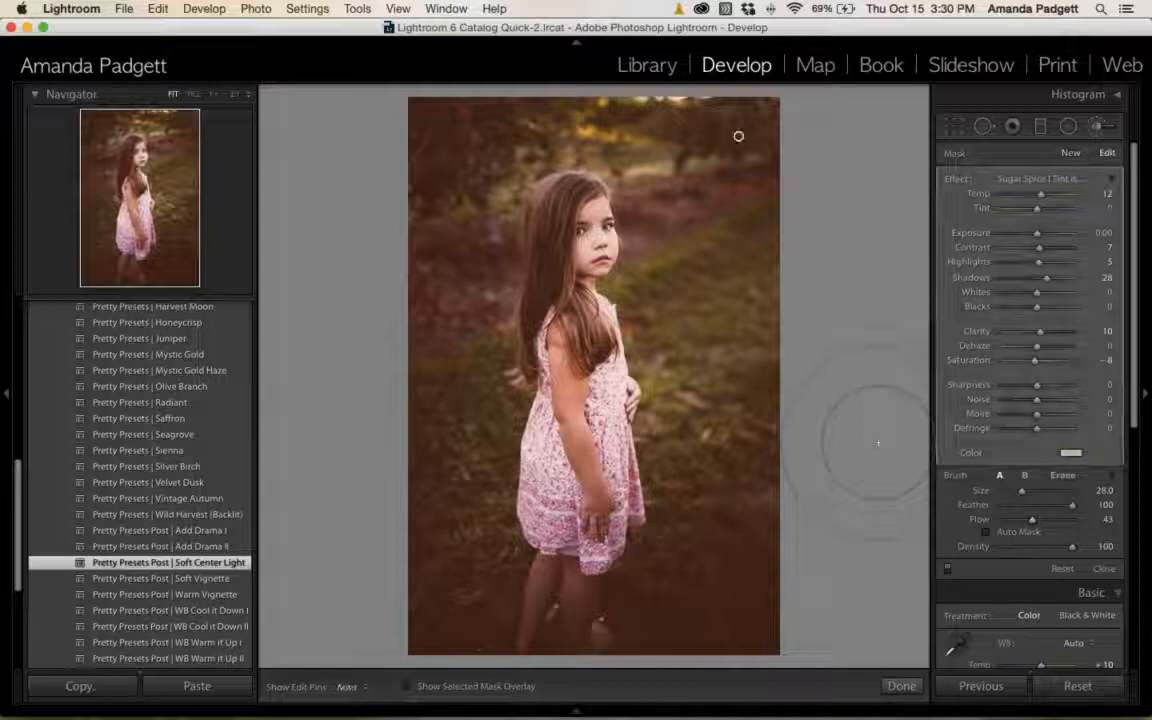
key(h)
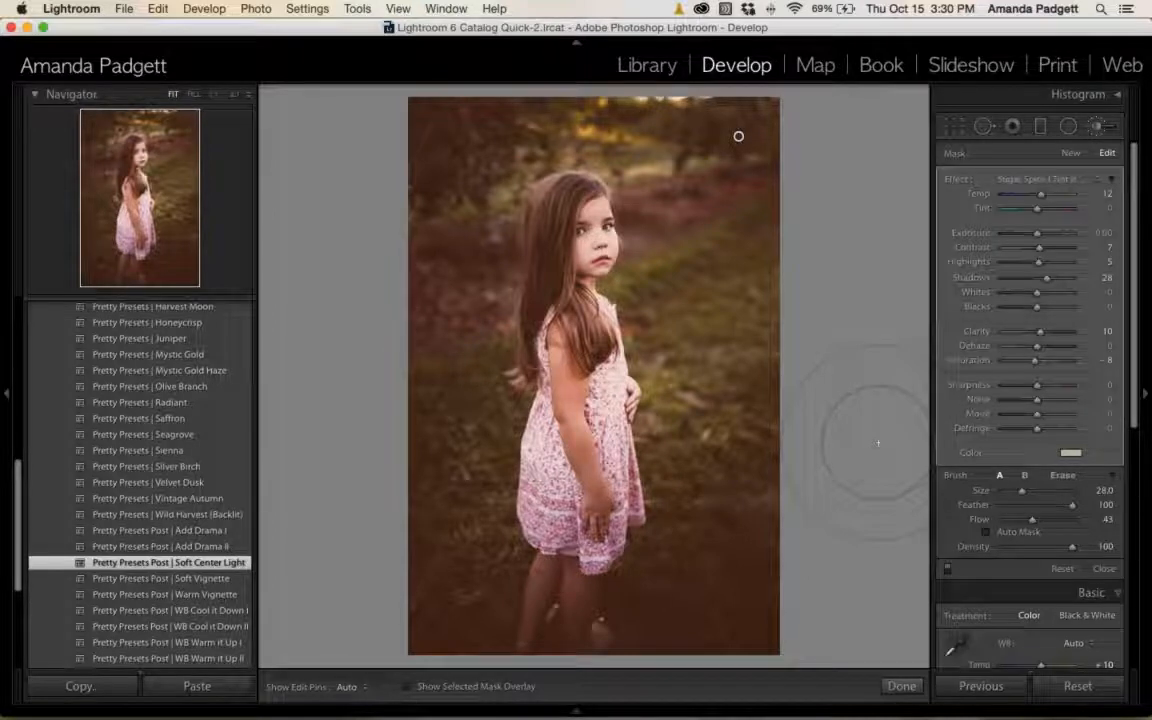
click(901, 686)
Switch to the photo of the girl leaning on a stool in the flower field and reset its adjustments.
mouse_move(585, 712)
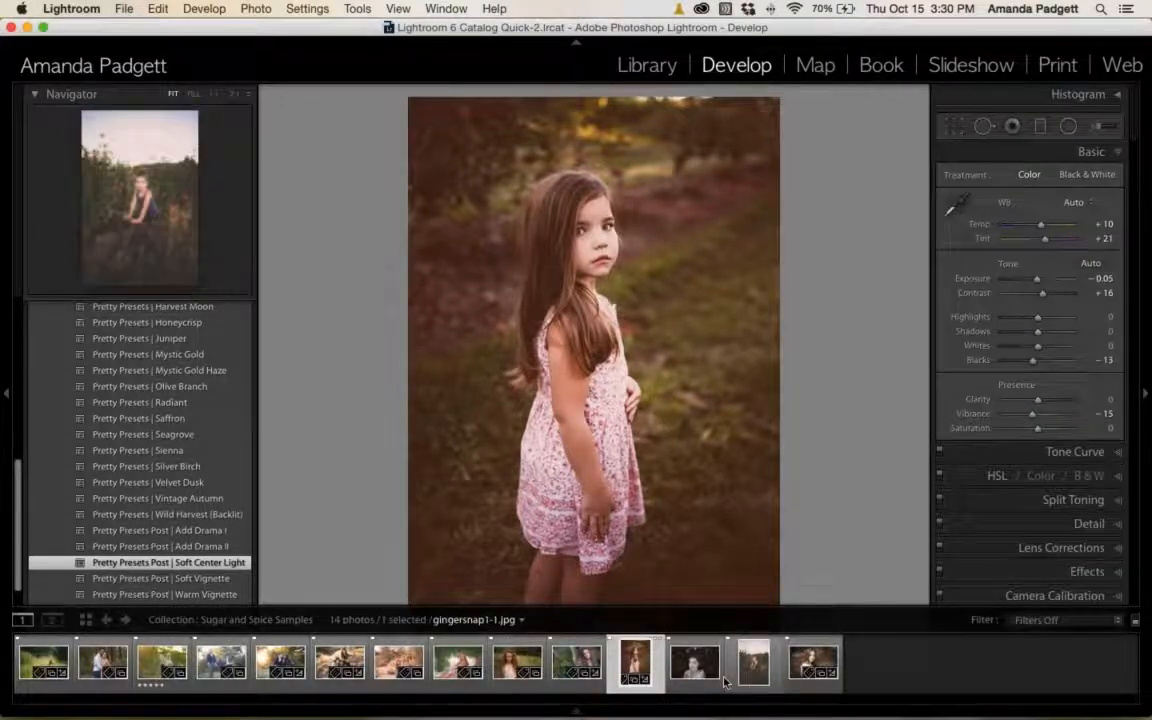
click(752, 662)
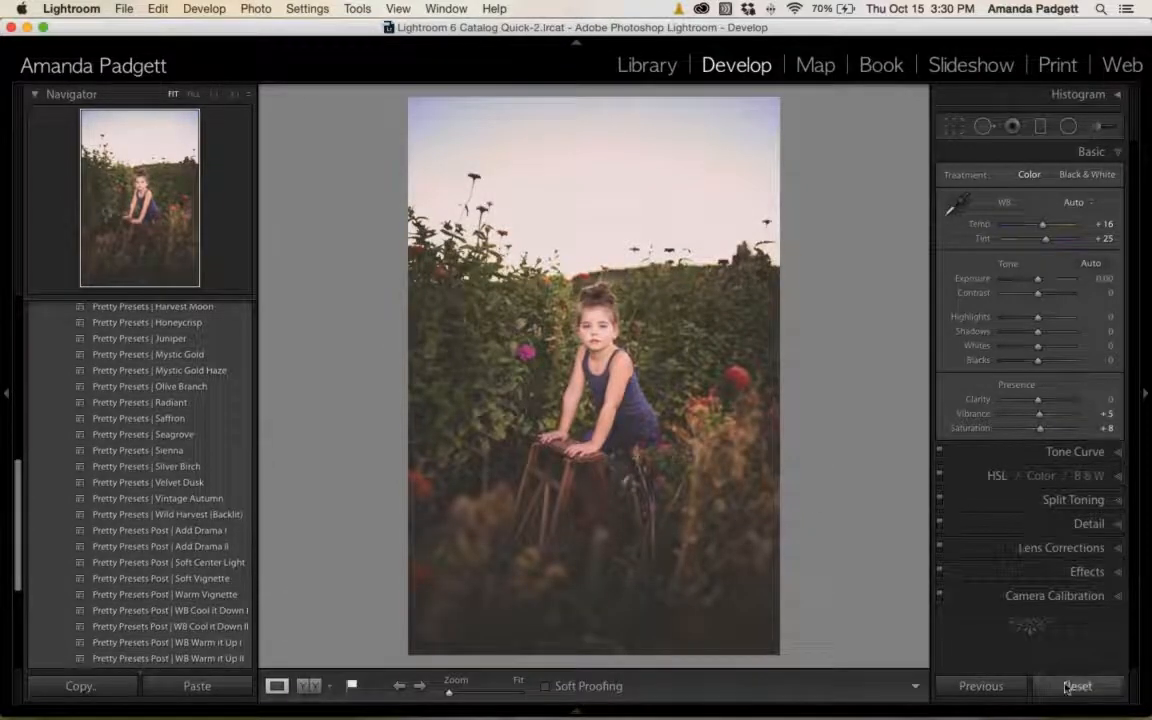
click(1077, 686)
Apply the Pretty Presets | Gingersnap preset from PP Sugar & Spice to the flower field photo.
scroll(170, 450, up, 3)
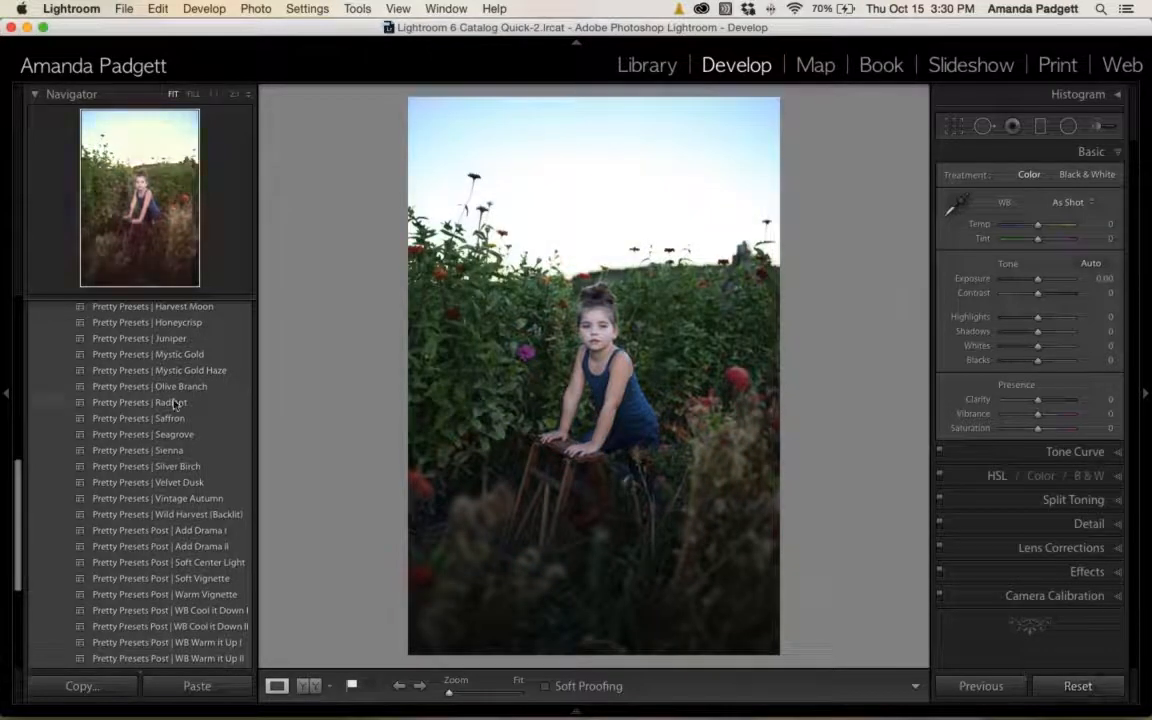
scroll(150, 400, up, 5)
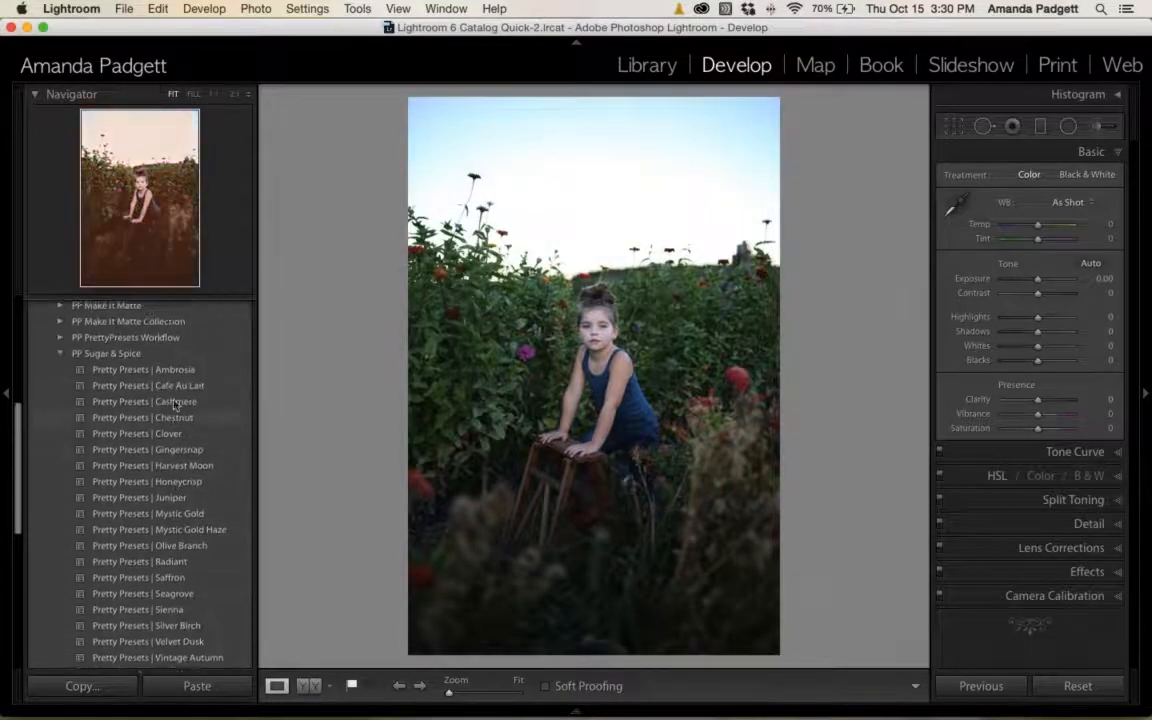
click(59, 369)
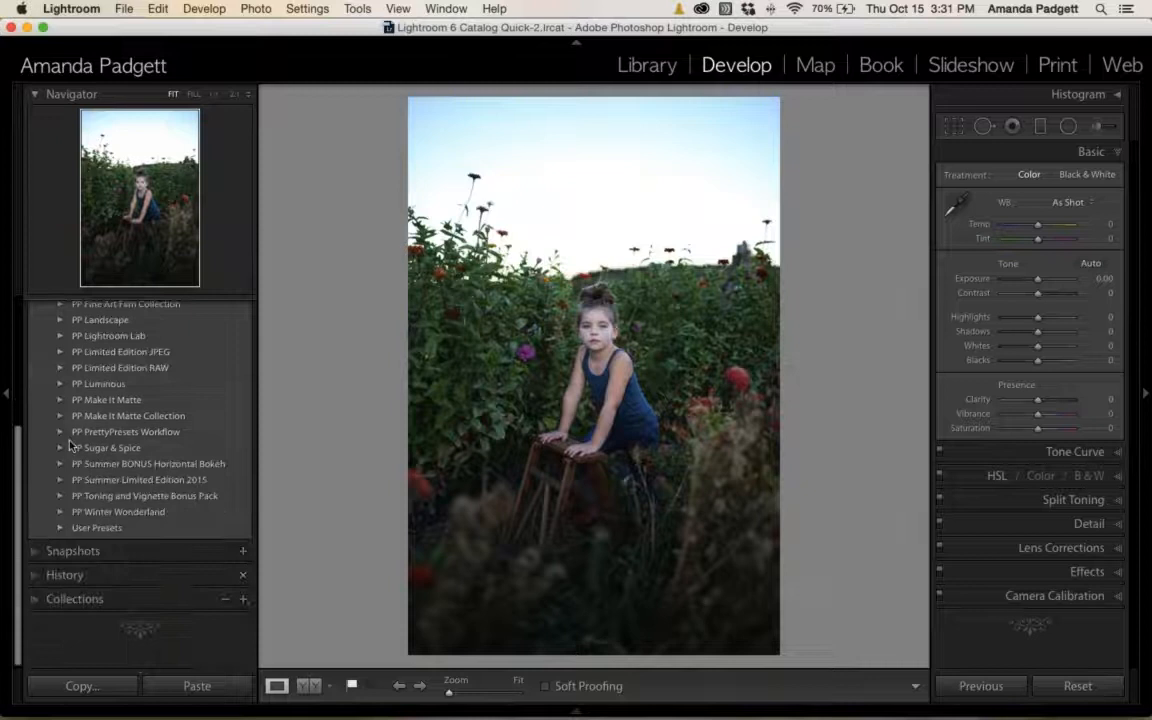
click(60, 449)
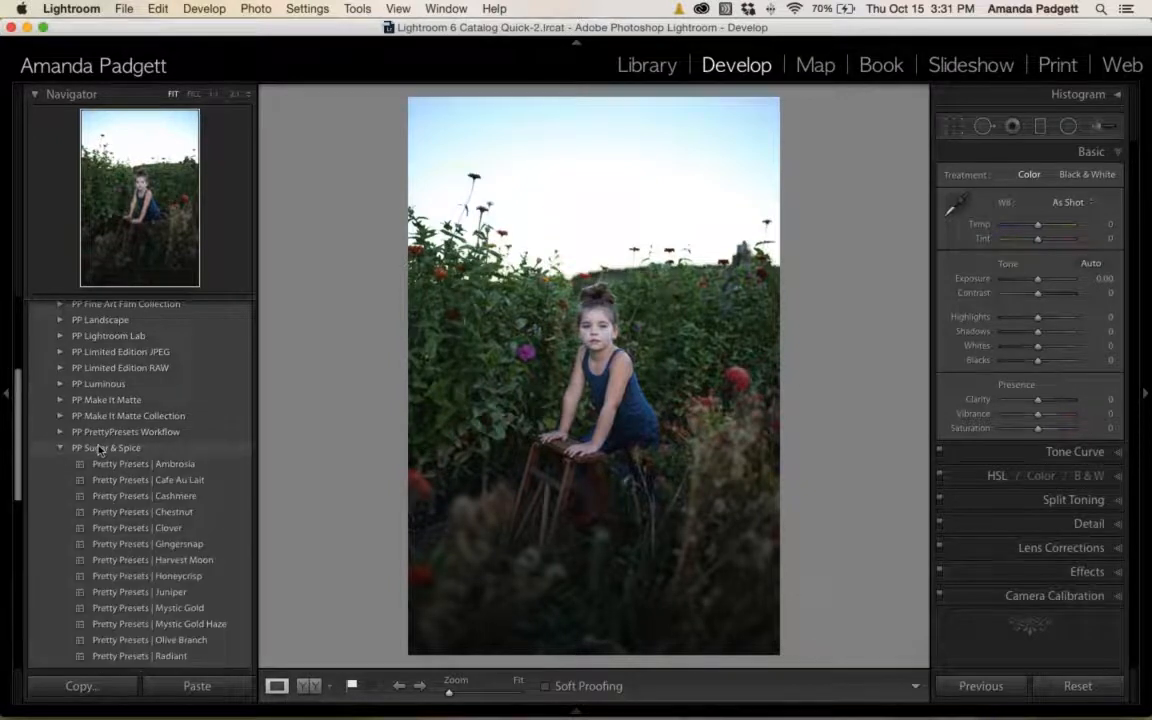
scroll(113, 432, down, 1)
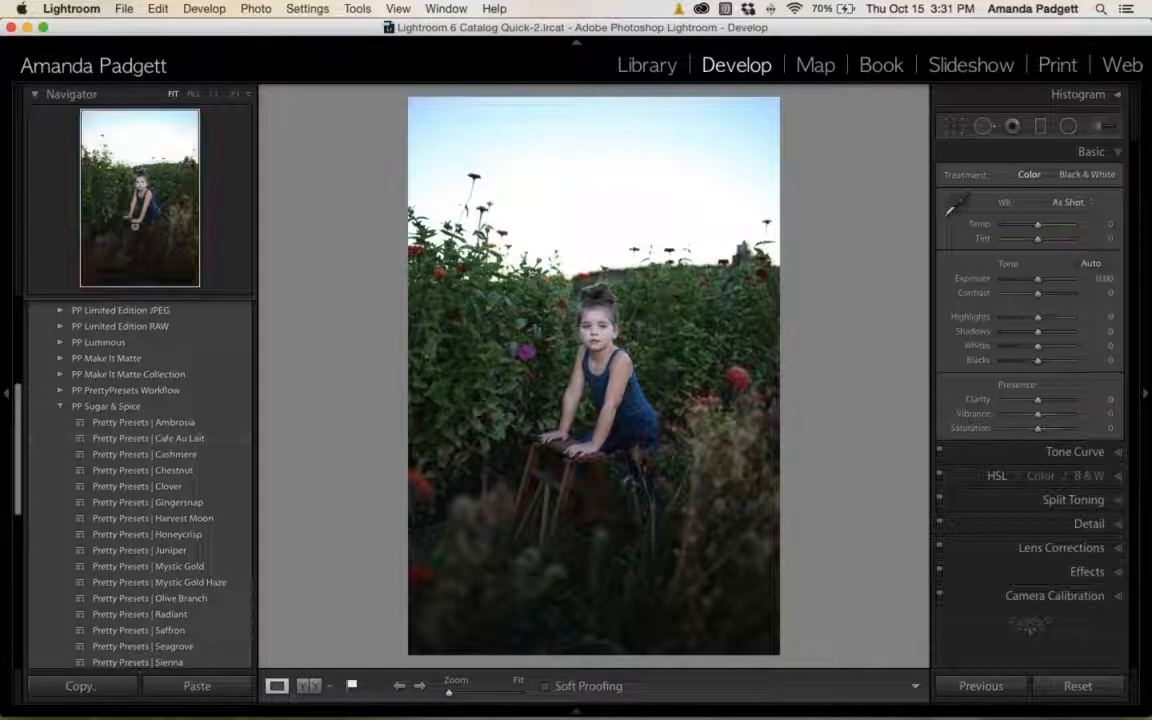
click(184, 505)
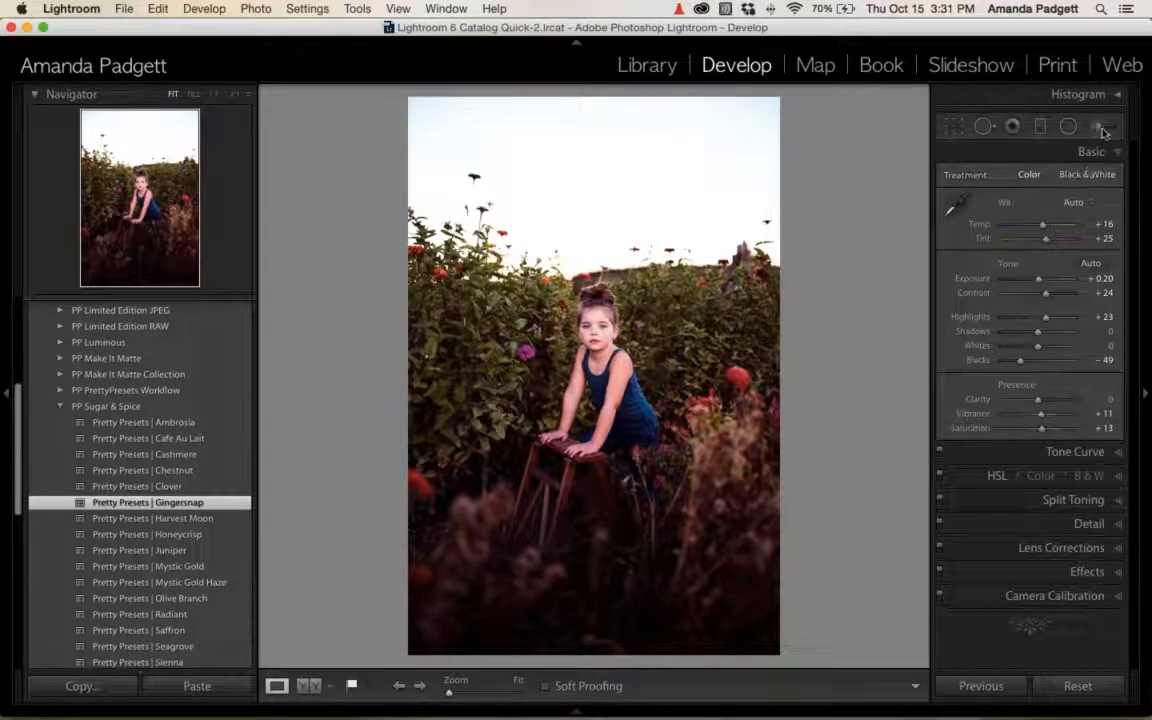
Brush Sugar Spice | Balance Magenta over the girl's skin at size 8 and flow 77.
key(k)
click(1048, 179)
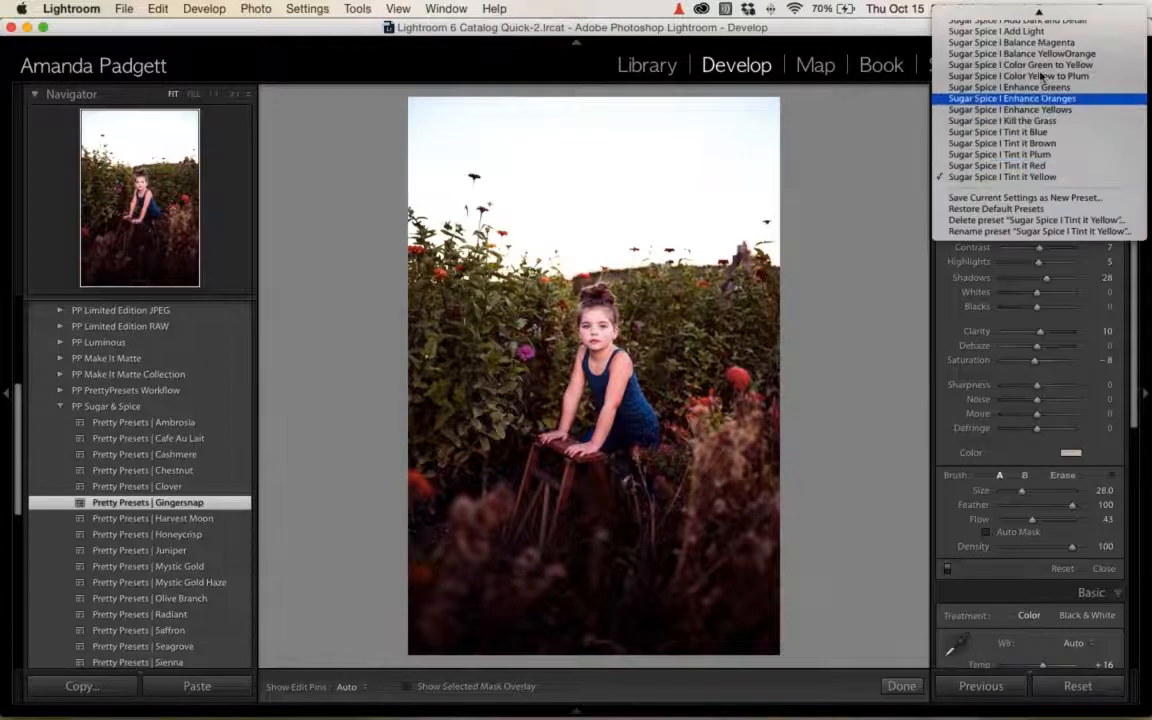
click(1011, 42)
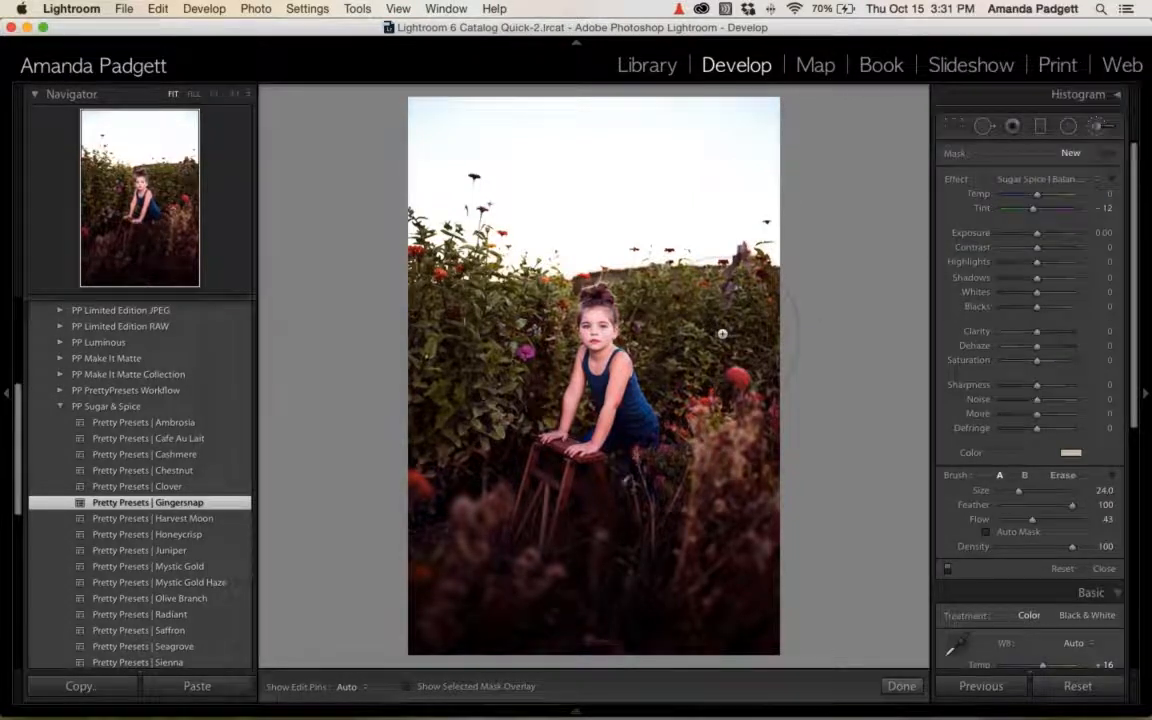
scroll(722, 334, down, 3)
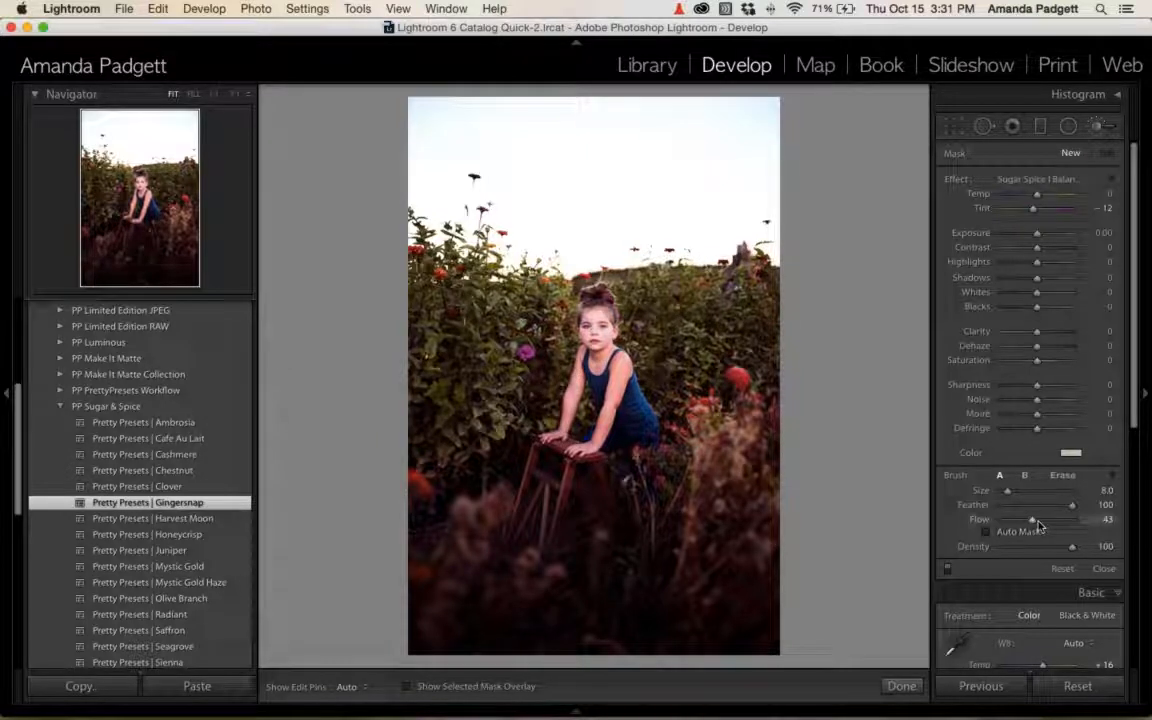
drag(1037, 520, 1055, 521)
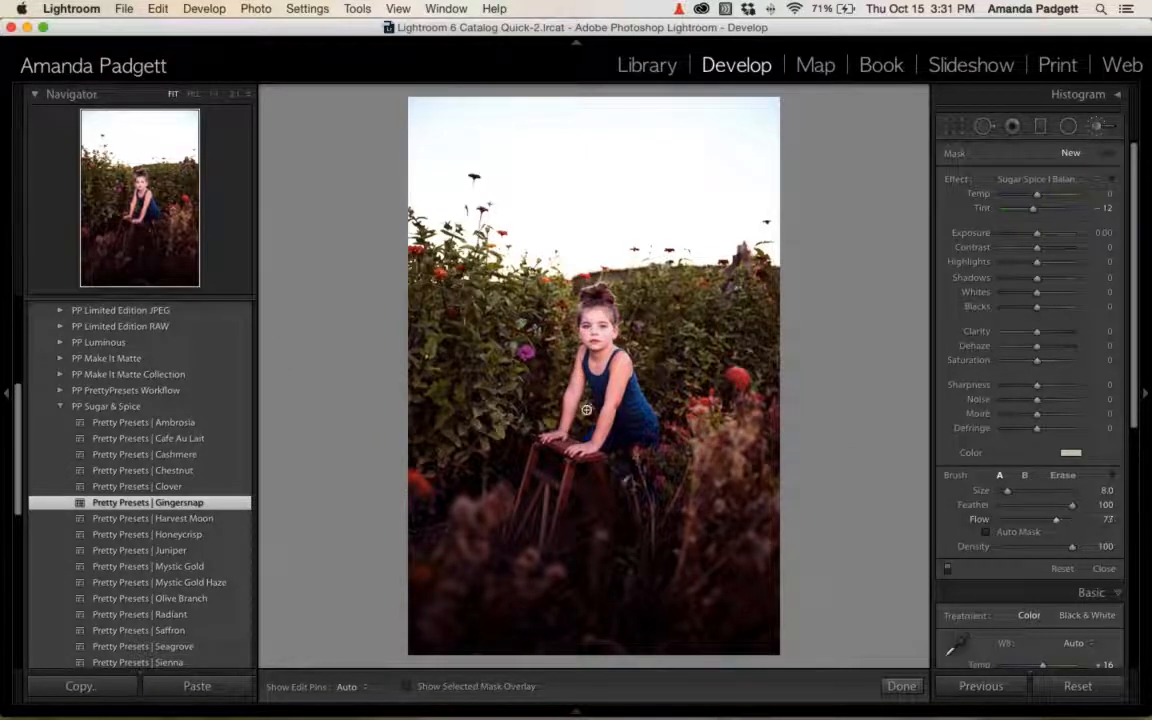
key(h)
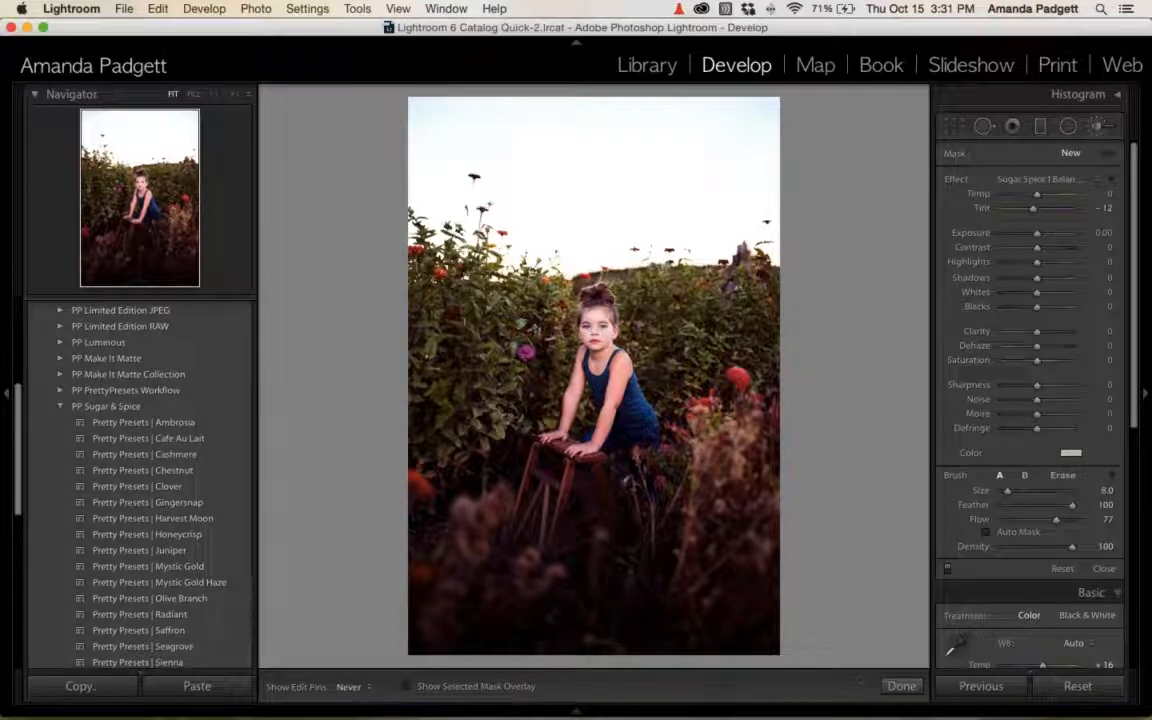
key(h)
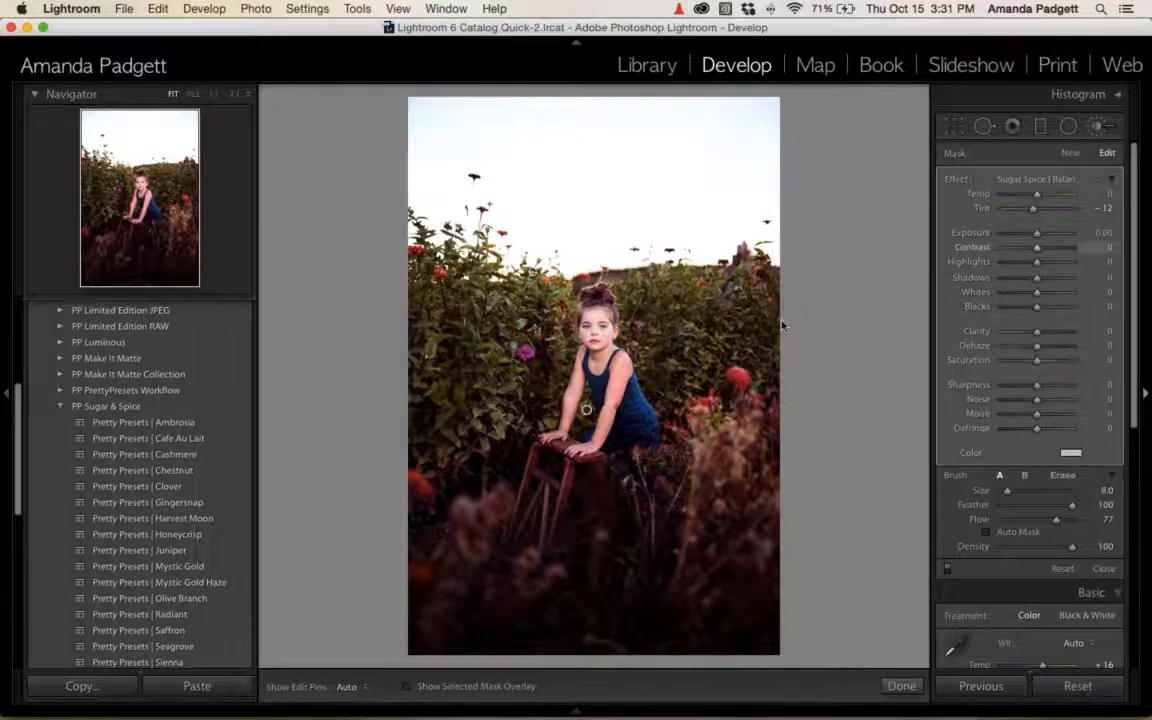
Brush Sugar Spice | Tint it Yellow over the plants around the girl in a new mask at size 30 and flow 39.
click(1040, 178)
click(1032, 312)
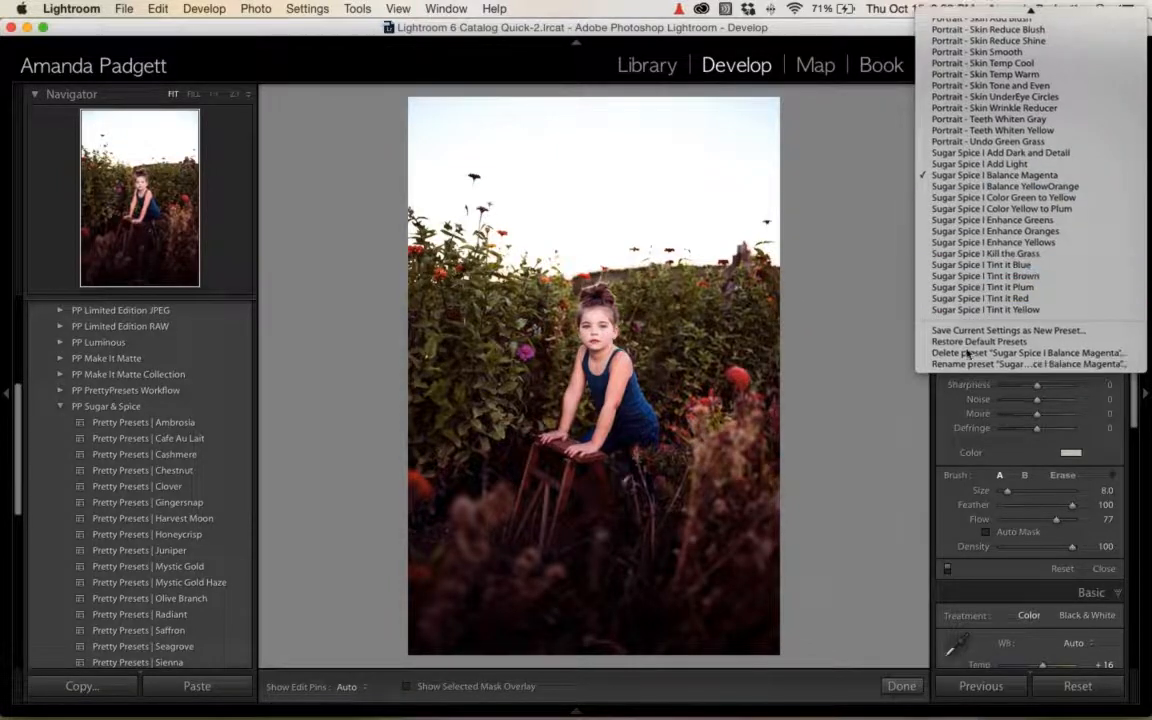
click(1029, 520)
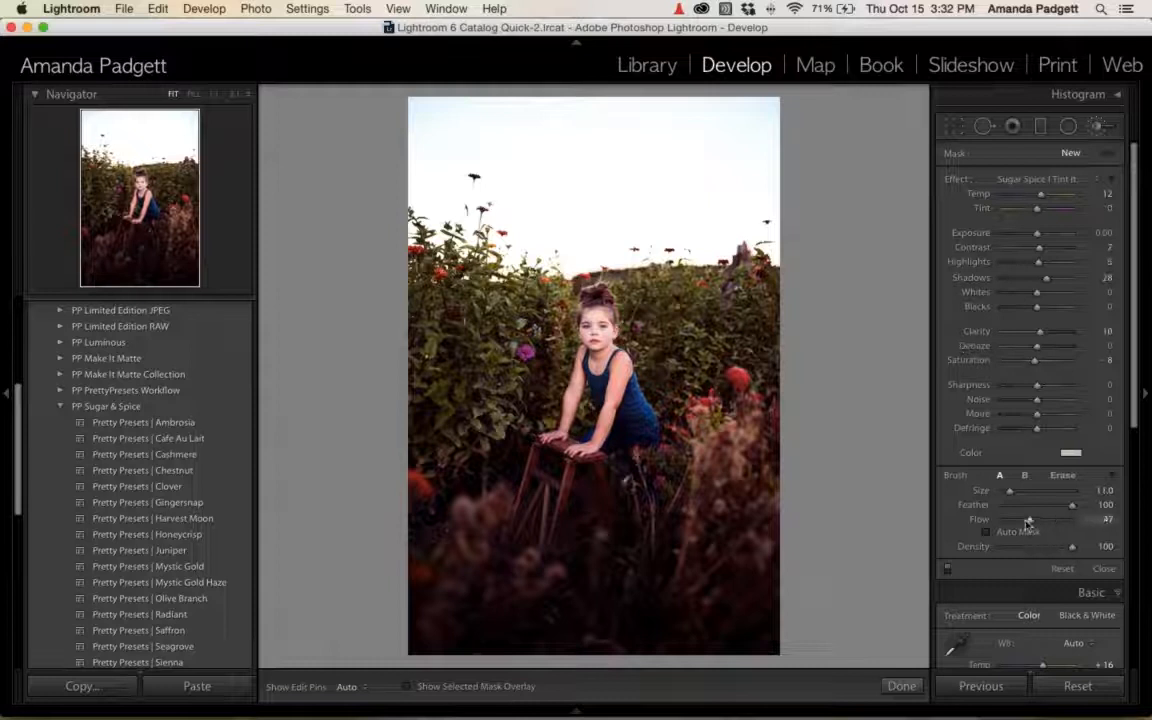
scroll(741, 358, up, 10)
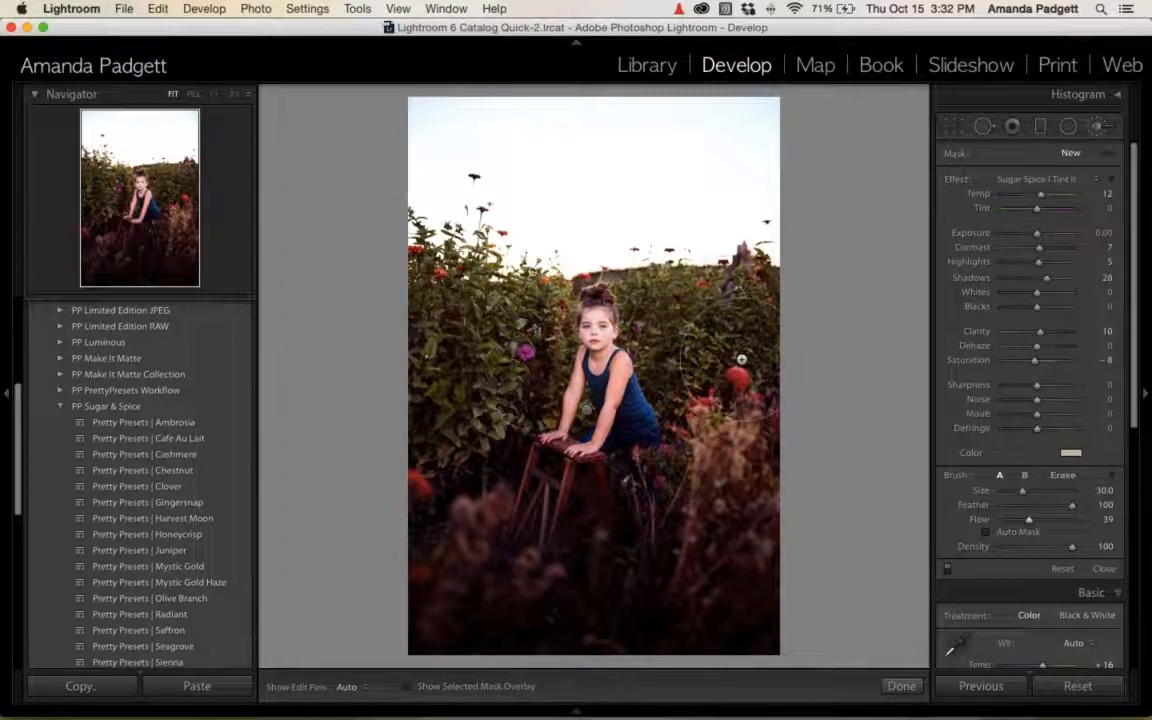
key(h)
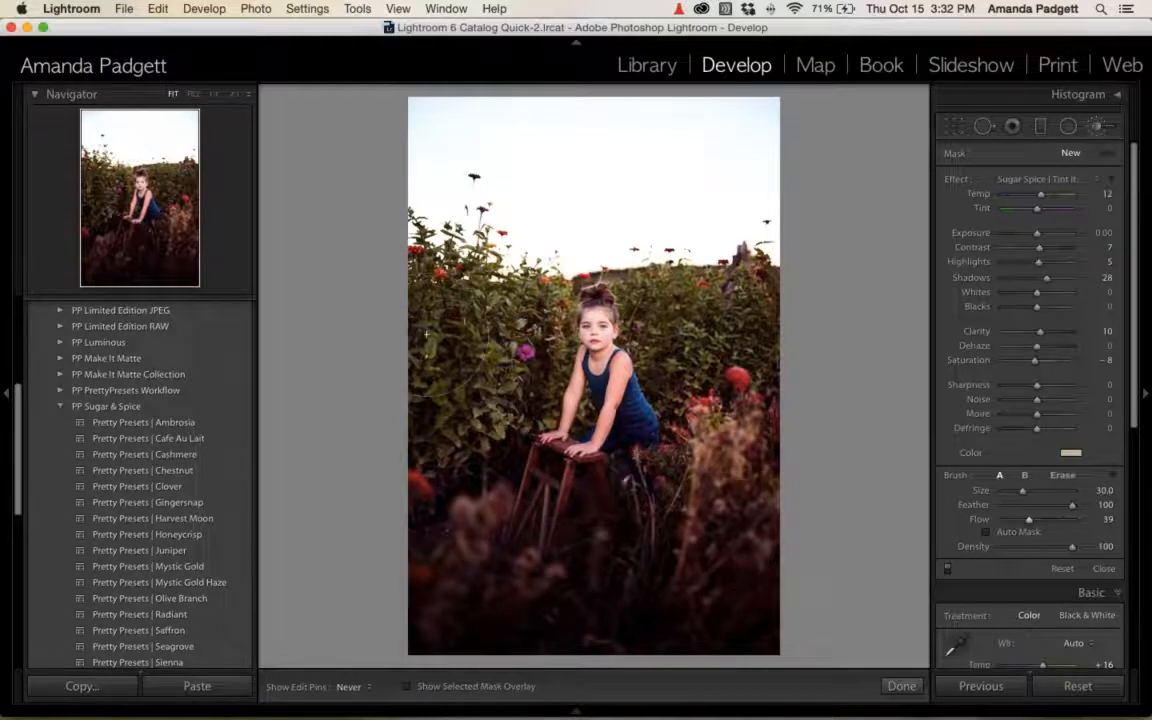
key(h)
mouse_move(758, 258)
mouse_down()
mouse_move(775, 205)
mouse_move(647, 172)
mouse_move(521, 160)
mouse_move(461, 172)
mouse_move(729, 179)
mouse_move(752, 203)
mouse_up()
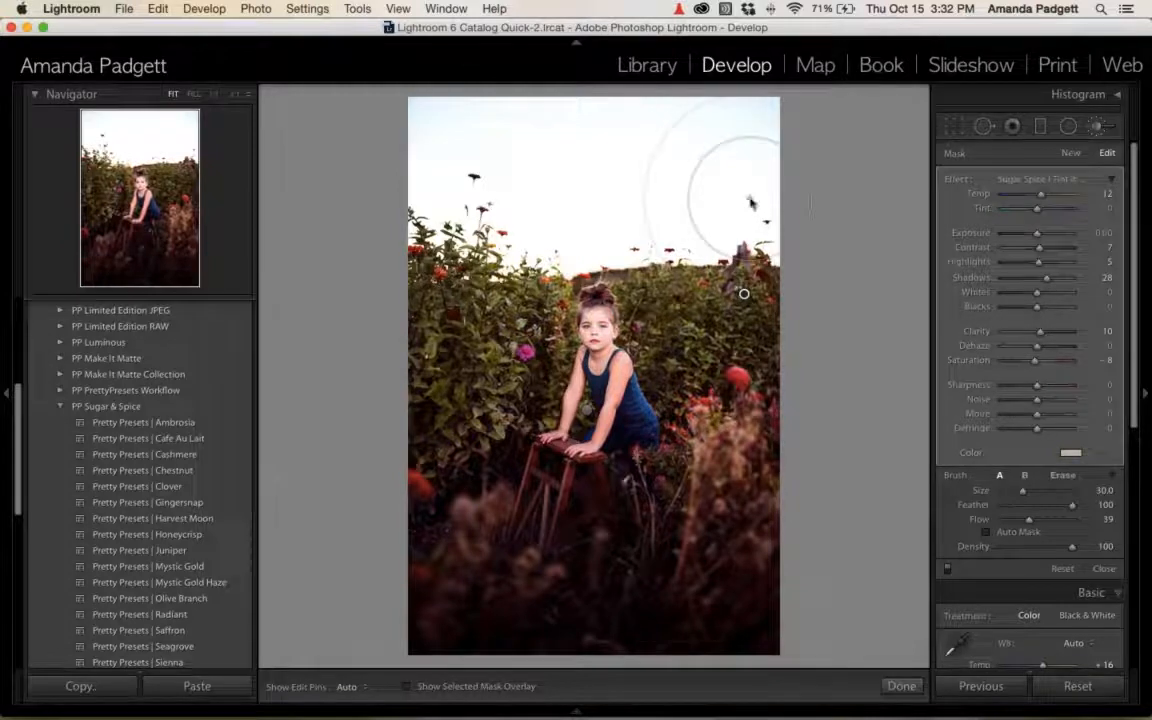
Brush Sugar Spice | Add Dark and Detail over the sky in a new mask at size 19 and flow 83.
click(1070, 152)
click(1057, 180)
scroll(1057, 183, up, 5)
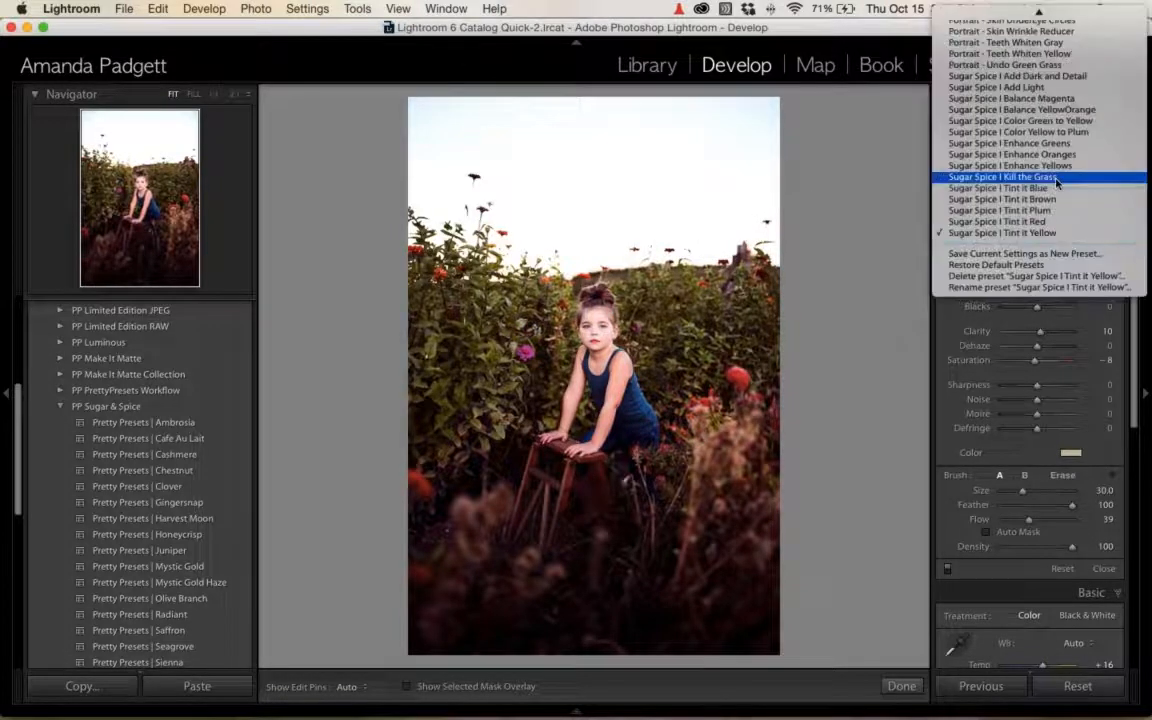
click(1017, 132)
scroll(757, 141, down, 5)
mouse_move(762, 135)
mouse_down()
mouse_move(396, 135)
mouse_move(597, 199)
mouse_move(757, 175)
mouse_up()
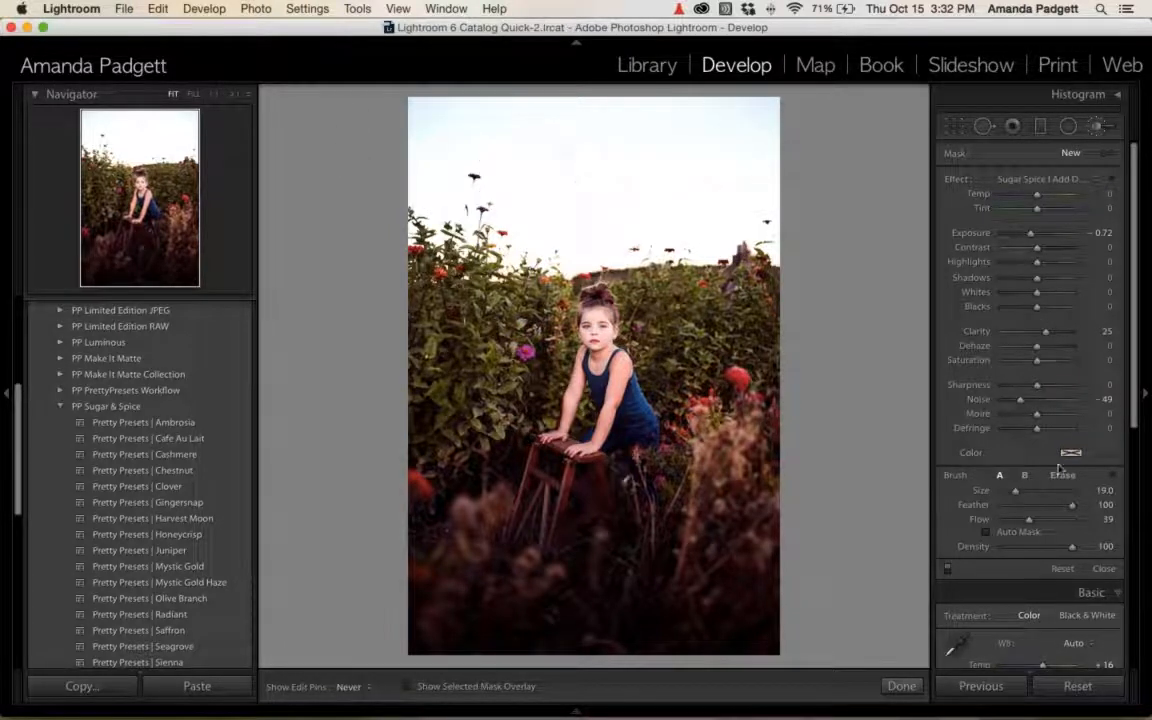
drag(1030, 520, 1060, 521)
key(h)
mouse_move(692, 151)
mouse_down()
mouse_move(422, 128)
mouse_move(616, 223)
mouse_move(764, 195)
mouse_move(530, 134)
mouse_move(469, 139)
mouse_move(506, 187)
mouse_up()
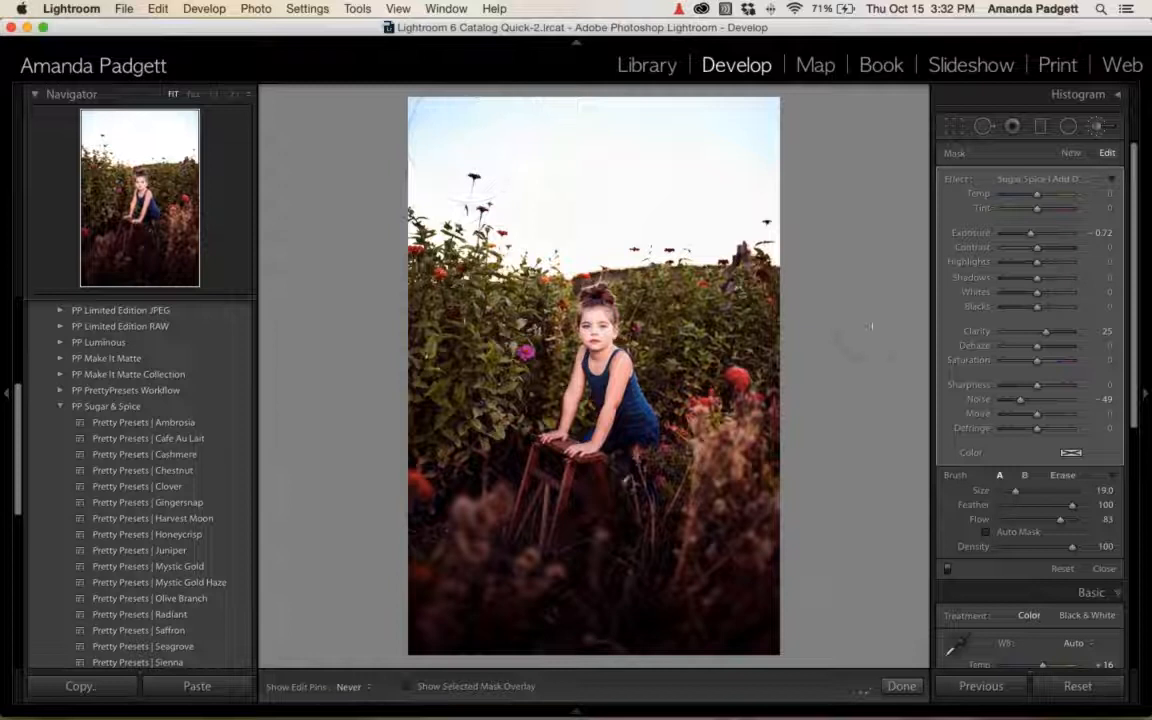
key(h)
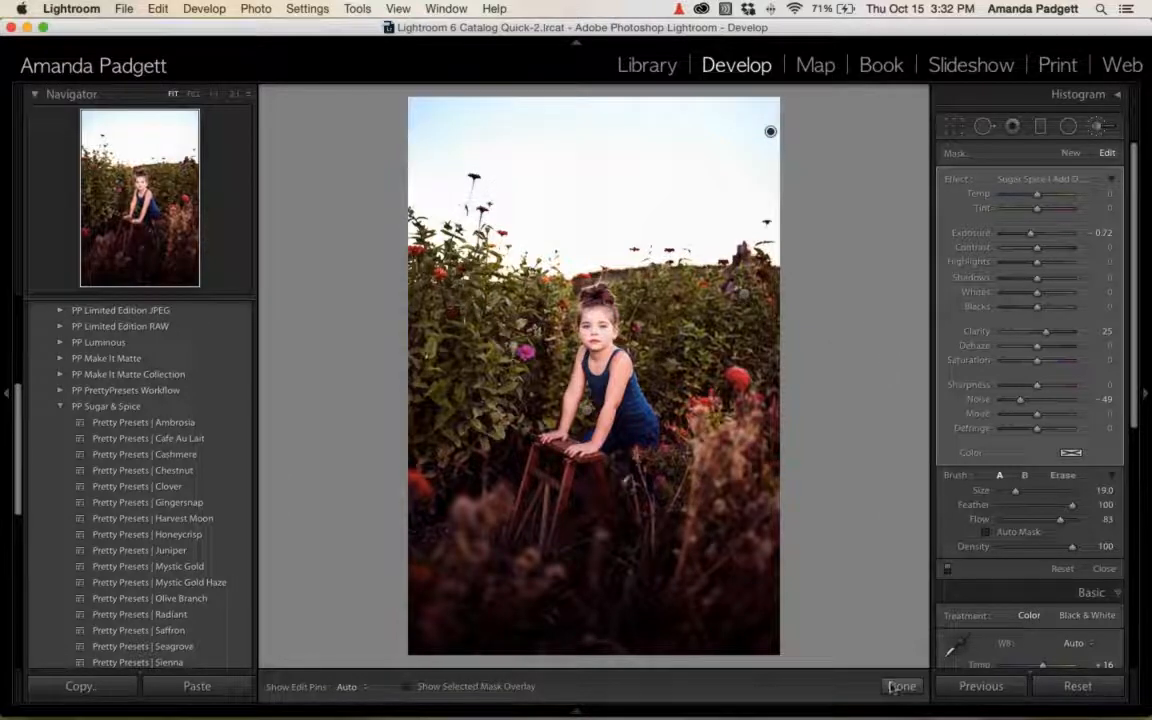
click(899, 686)
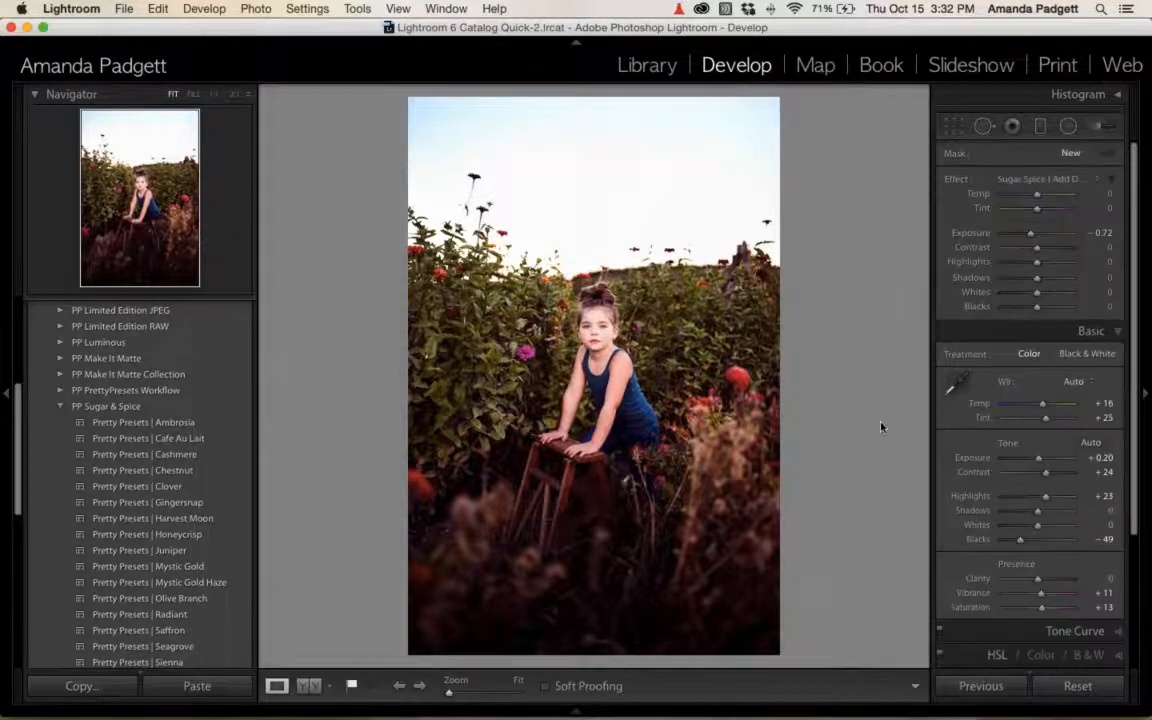
Compare the flower field photo before and after editing, side by side without the side panels.
key(Tab)
key(y)
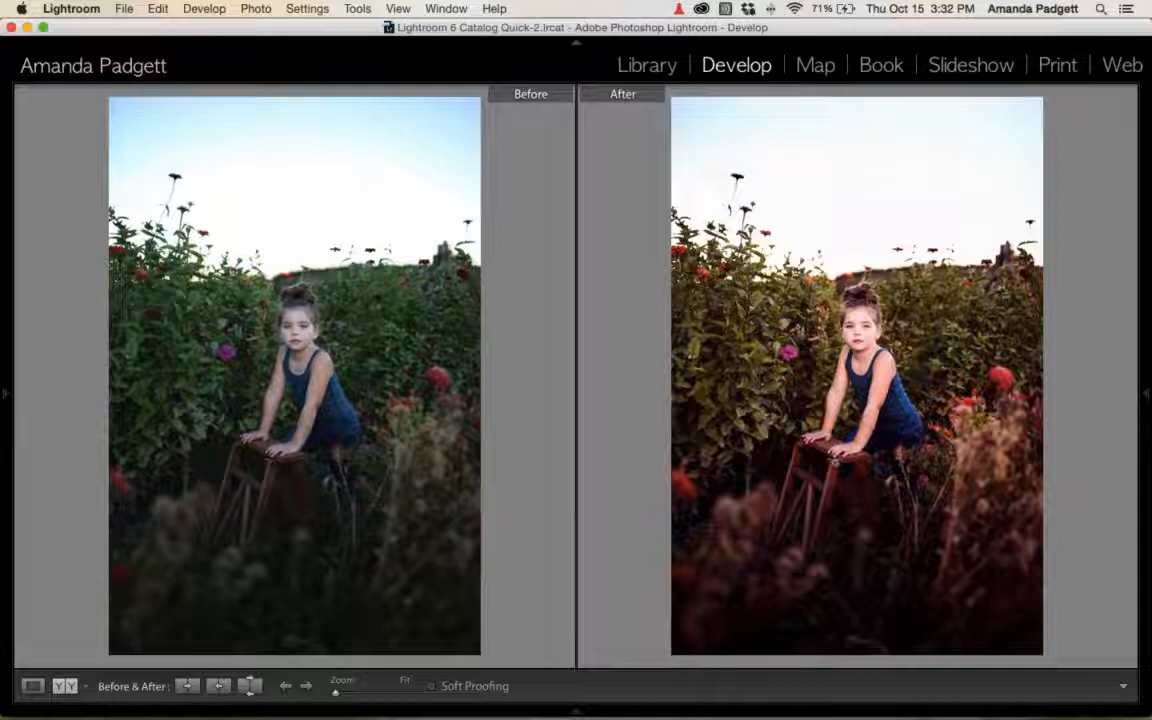
Switch to the photo of the red-haired girl sitting by the tall grass, reset its adjustments and show it singly.
mouse_move(552, 714)
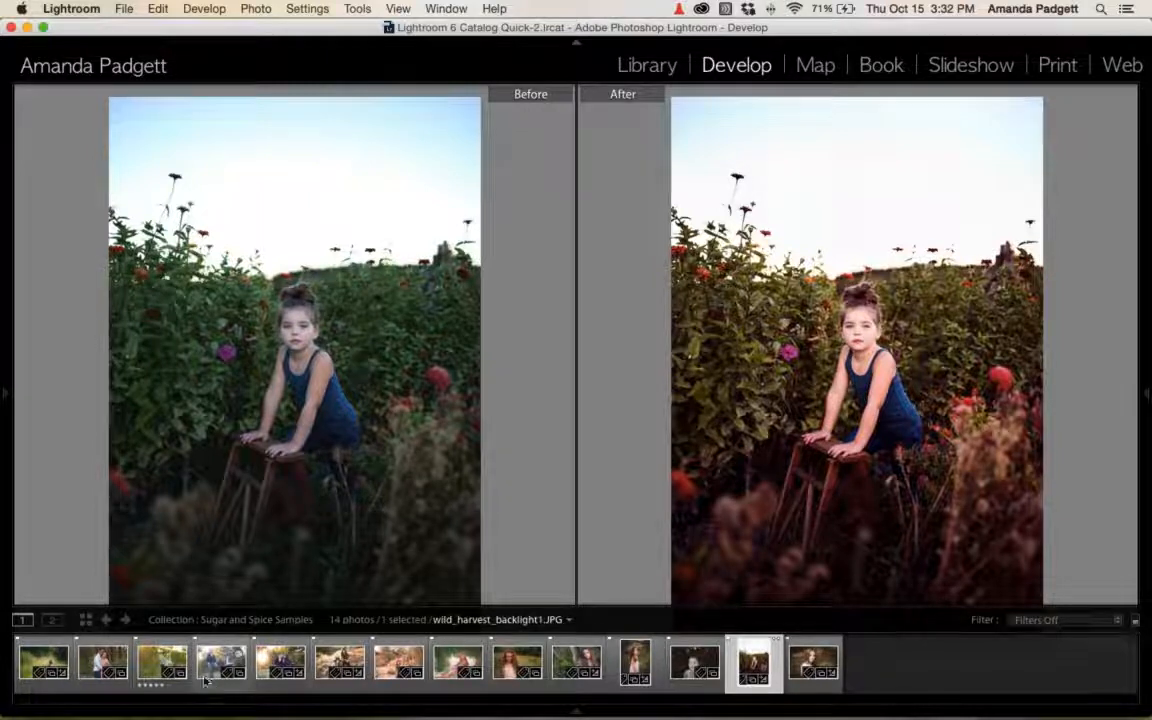
click(42, 662)
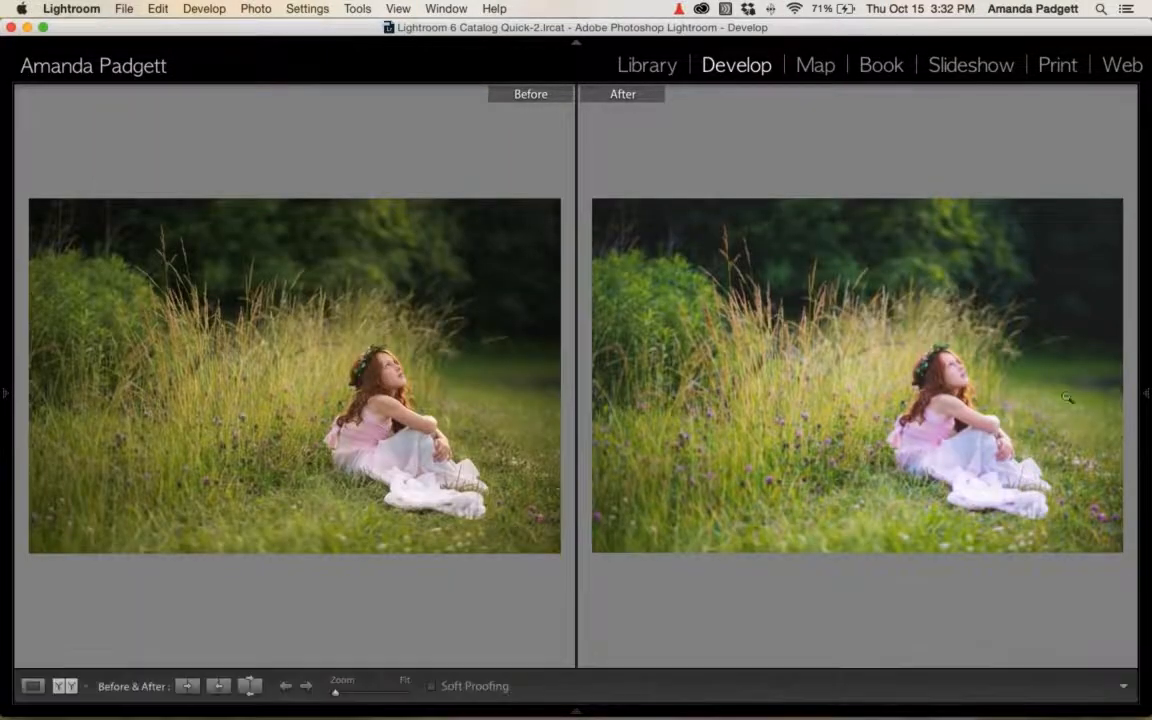
click(1146, 393)
click(1111, 688)
key(y)
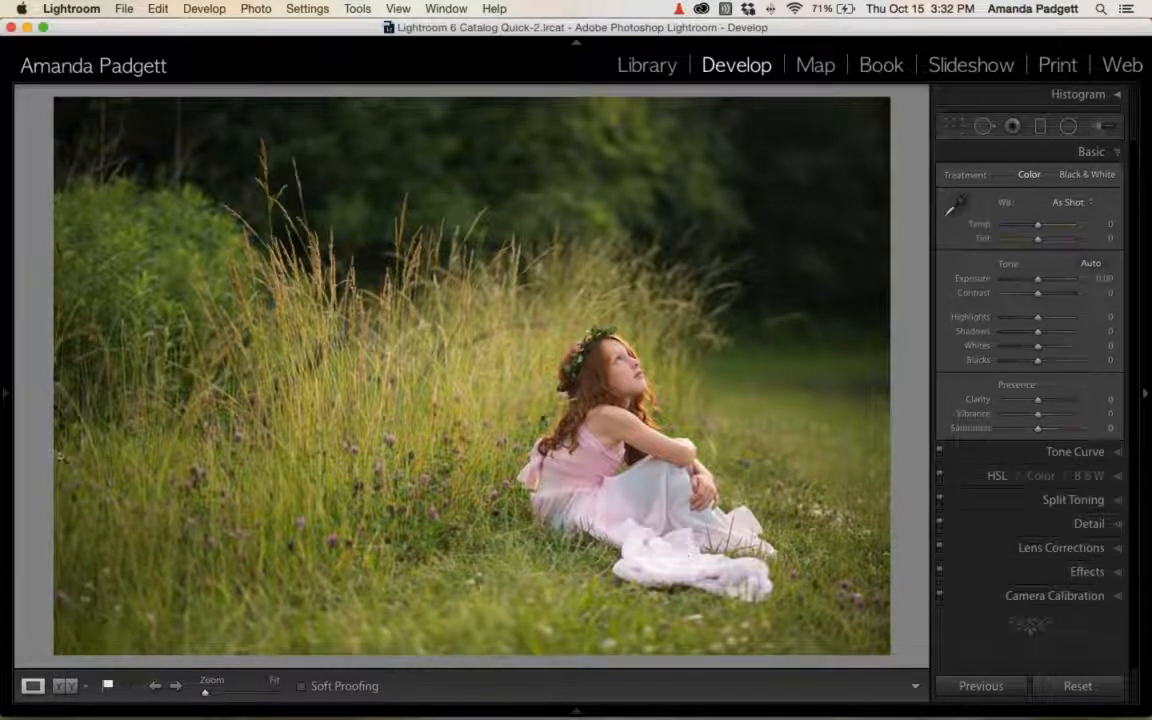
Try the Pretty Presets | Ambrosia preset from PP Sugar & Spice on the seated girl's photo and undo it.
mouse_move(14, 395)
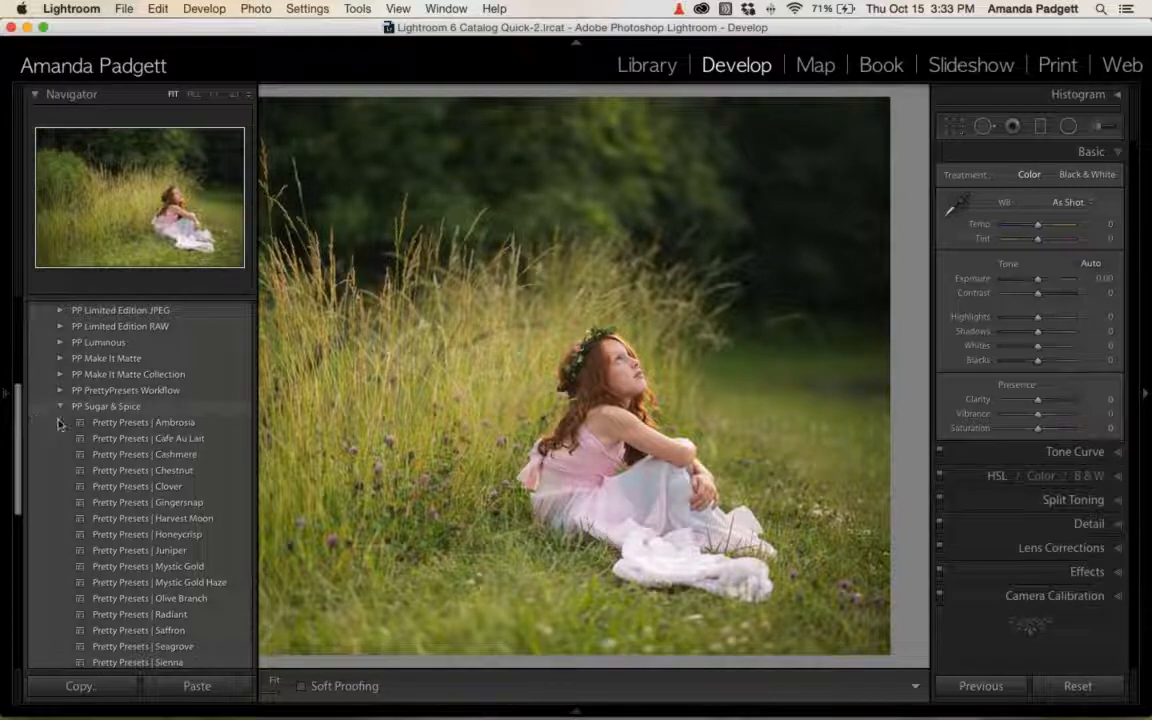
click(118, 424)
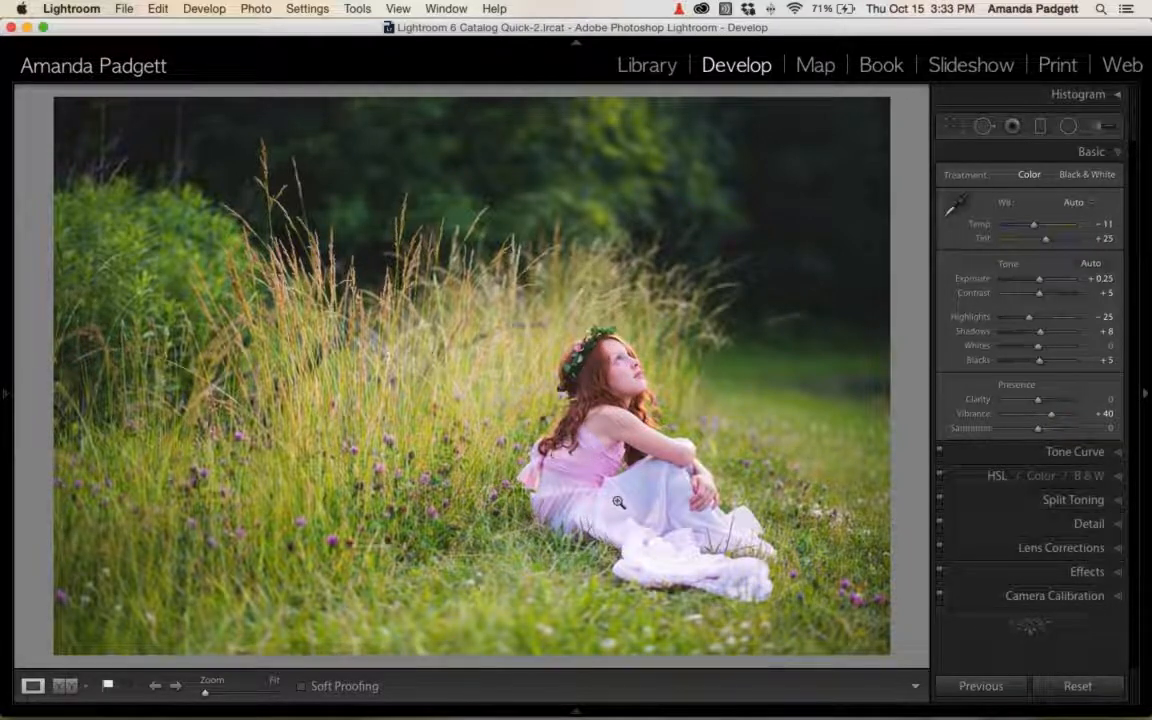
key(super+z)
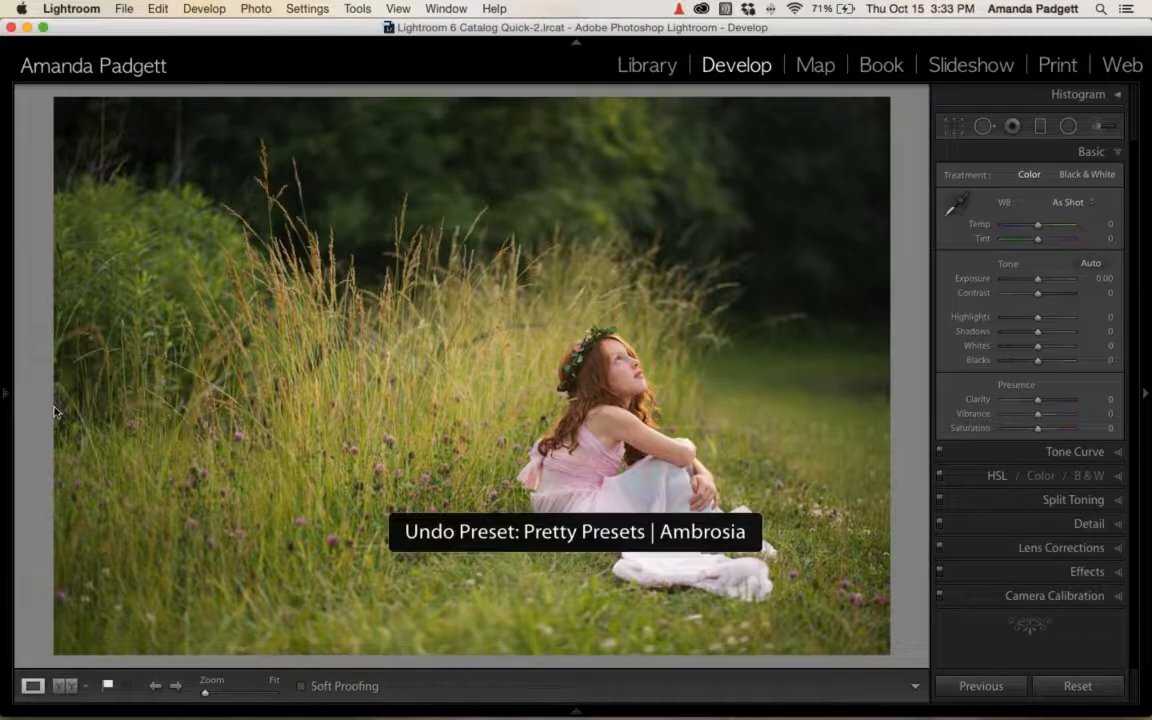
Try the Pretty Presets | Cafe Au Lait and Cashmere presets on the seated girl's photo, undoing each one.
click(7, 393)
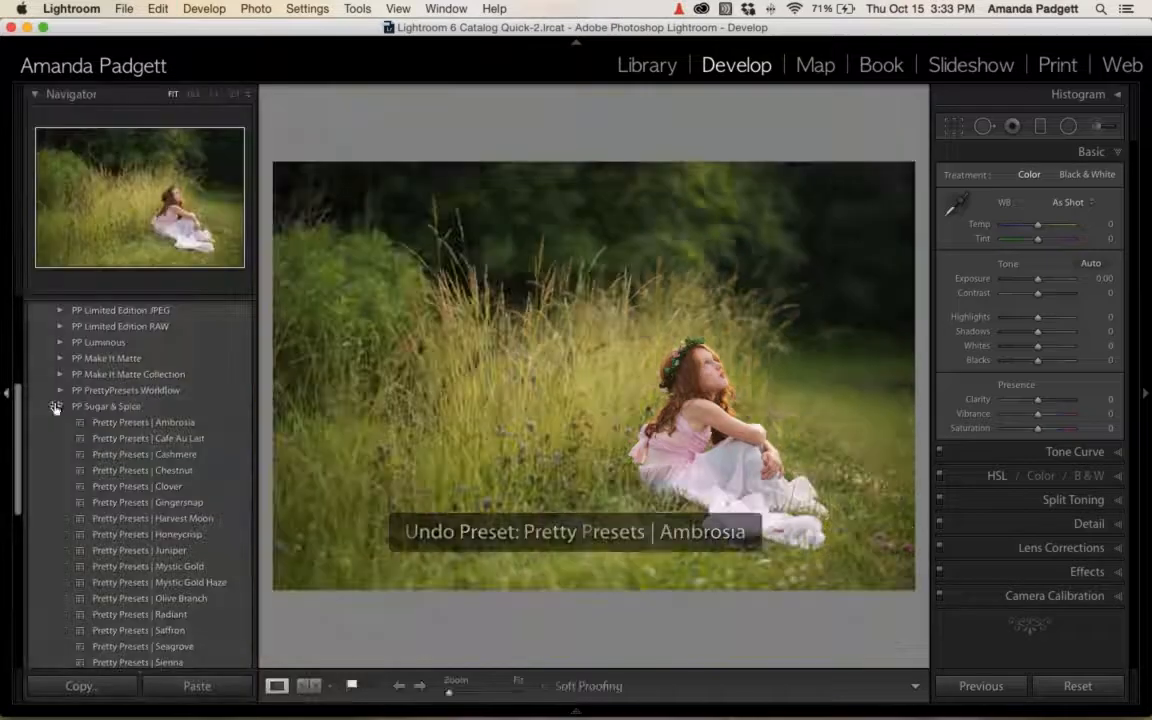
click(1147, 396)
click(185, 440)
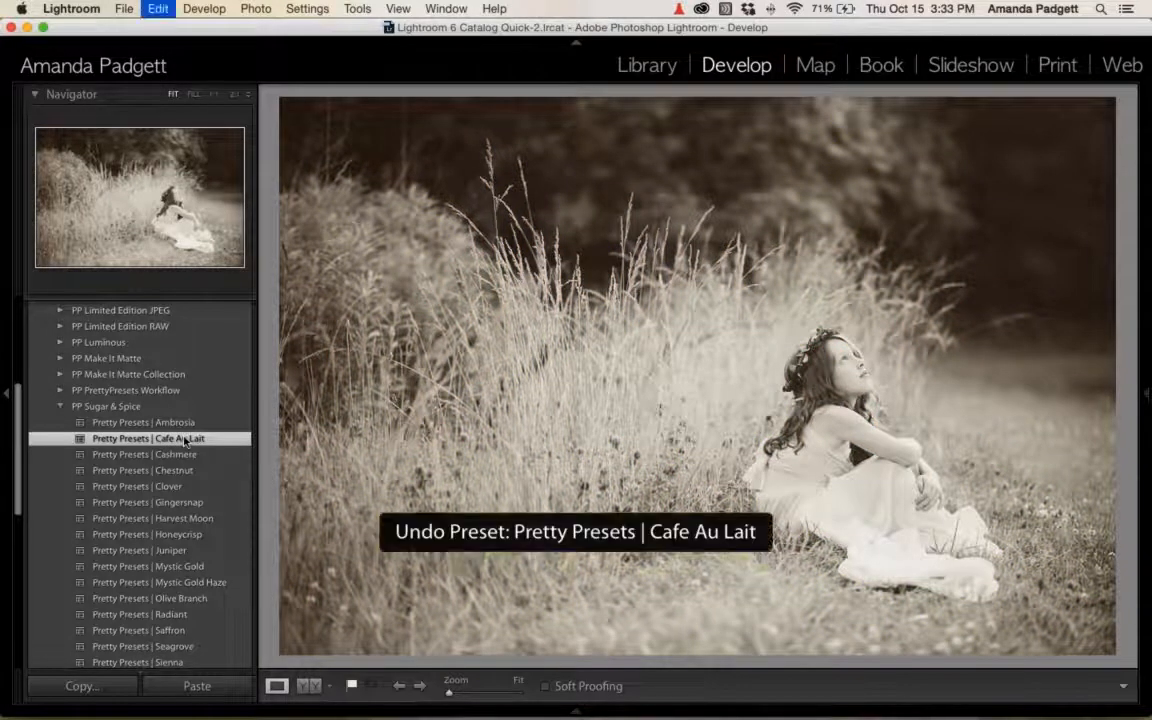
key(super+z)
click(188, 455)
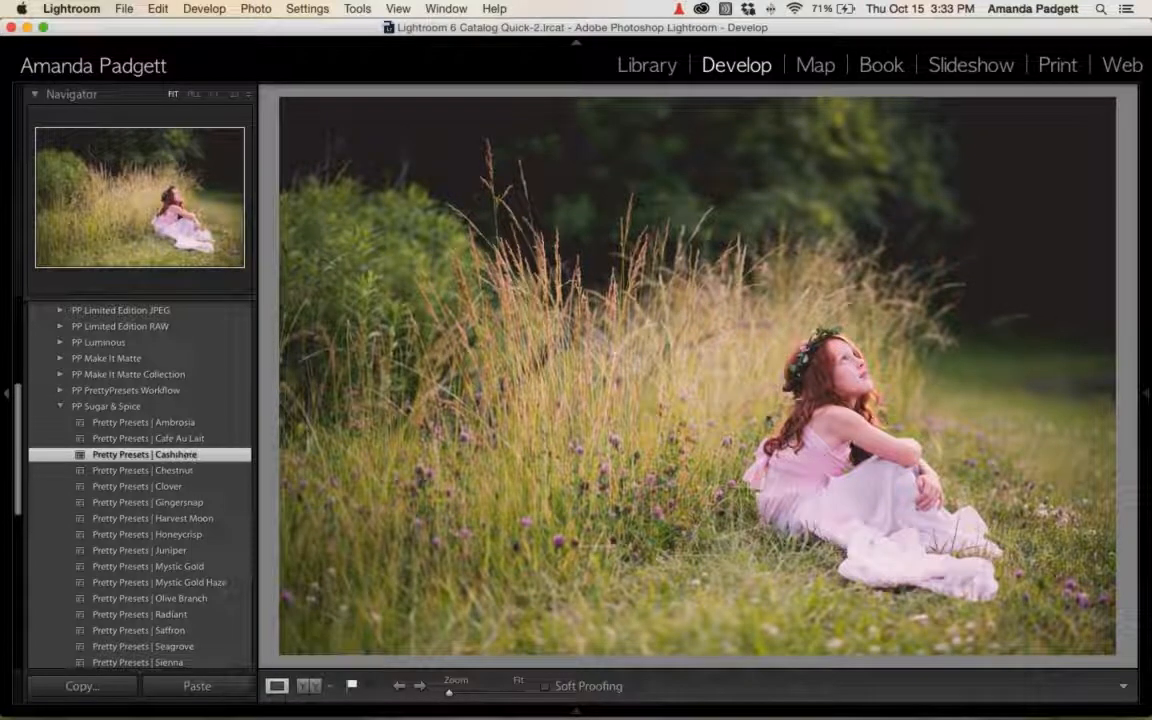
key(super+z)
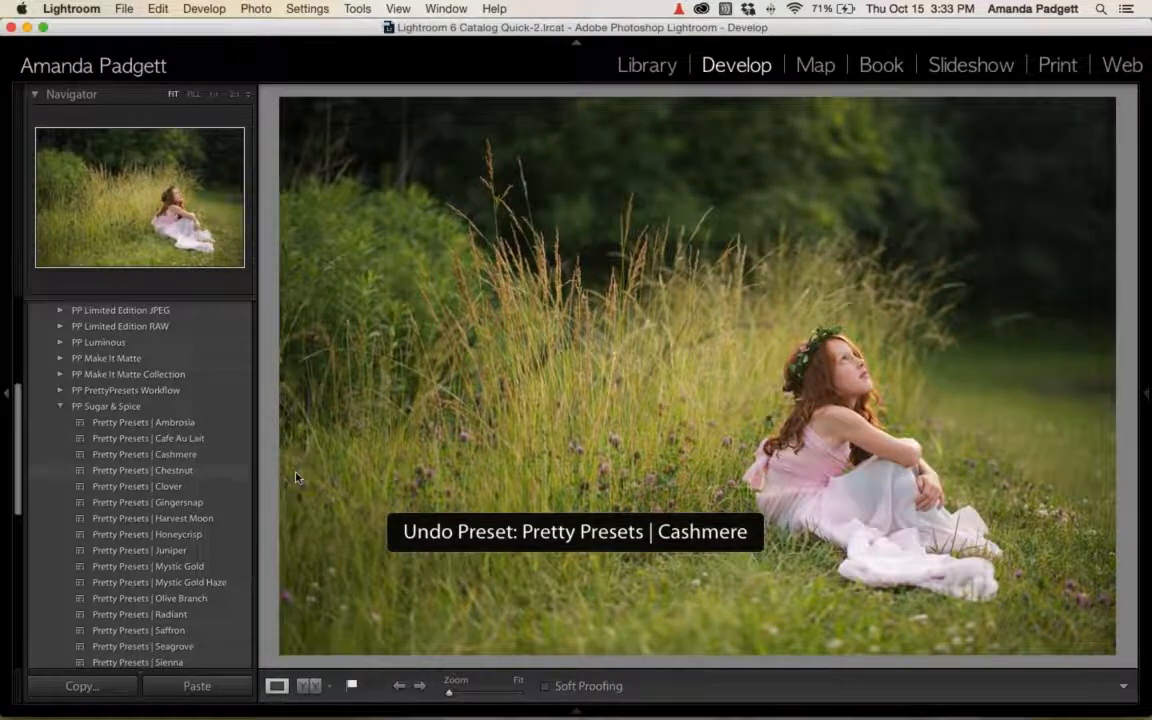
Apply the Pretty Presets | Chestnut preset from PP Sugar & Spice to the seated girl's photo.
click(197, 471)
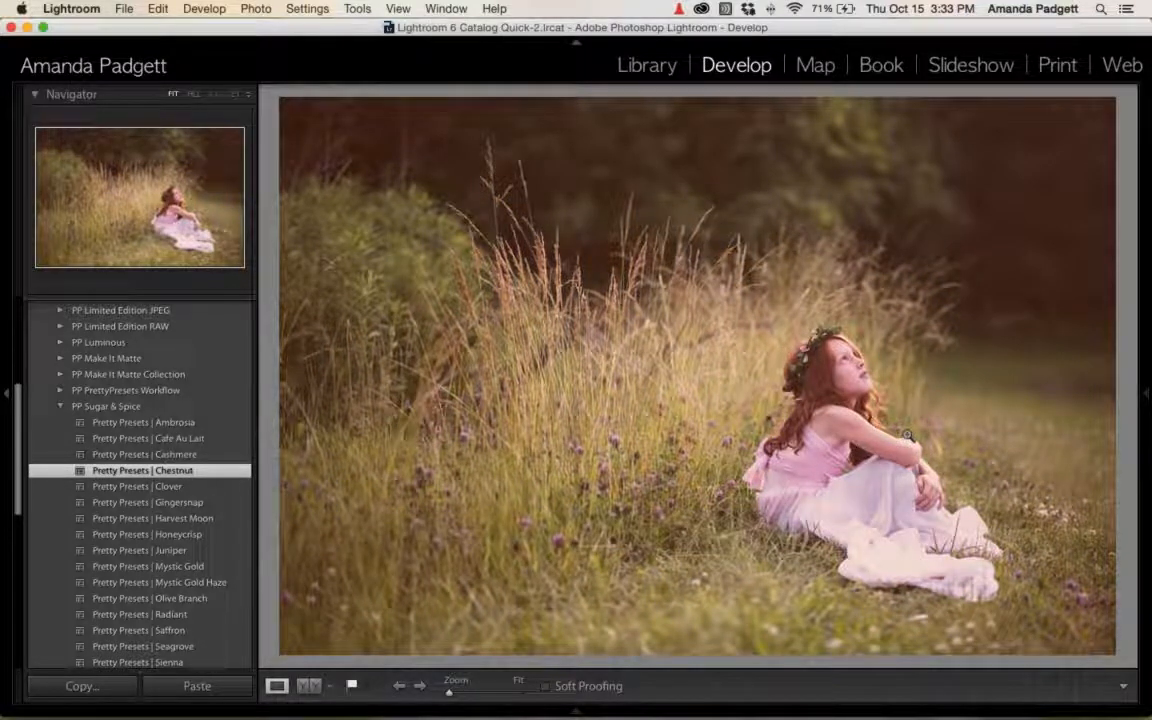
click(1145, 393)
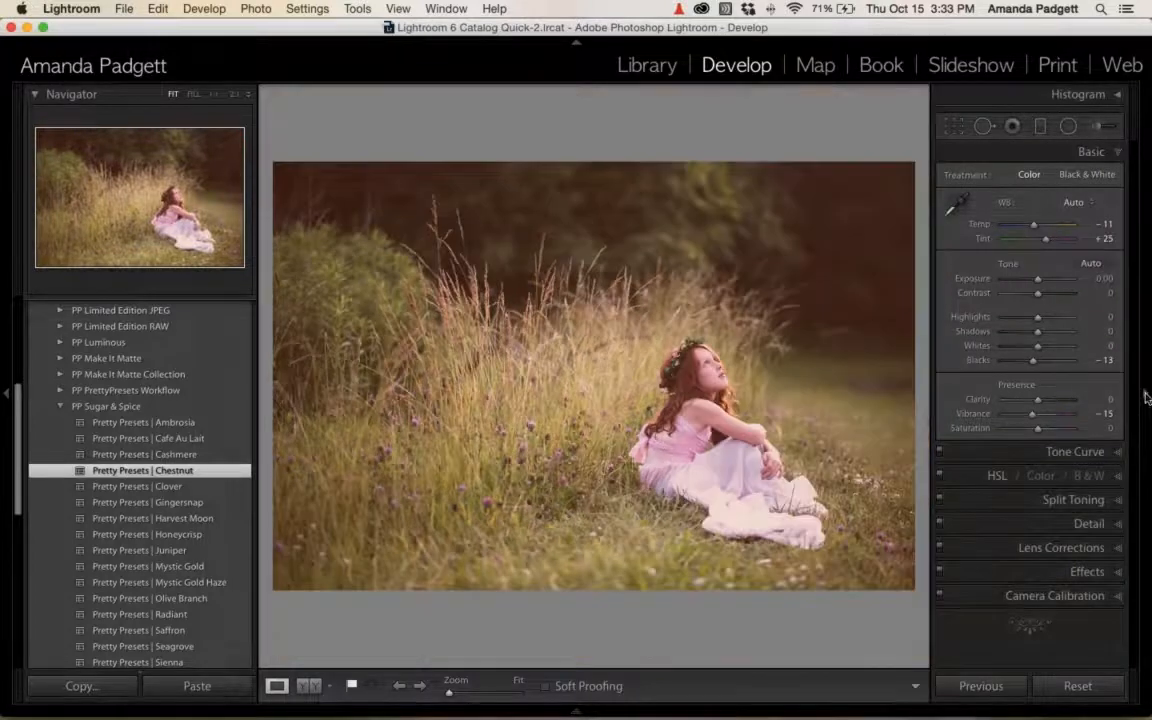
click(5, 393)
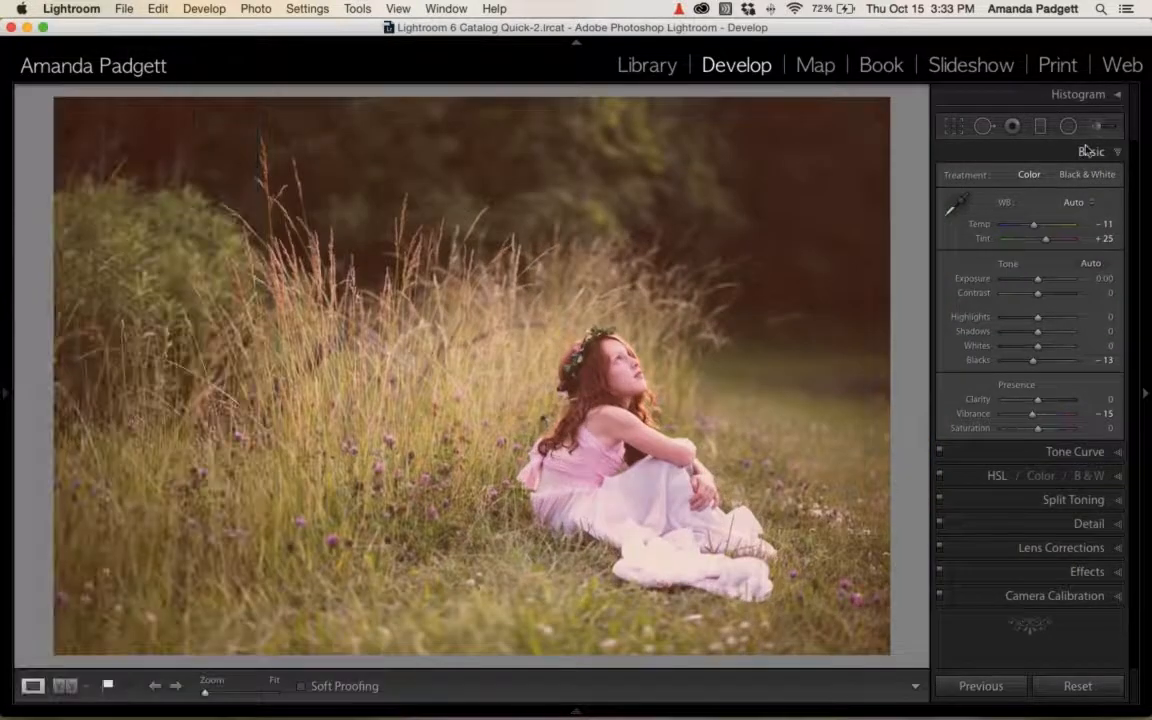
Brush Sugar Spice | Balance Magenta over the girl's skin and dress at size 7 and flow 83.
click(1098, 128)
click(1050, 177)
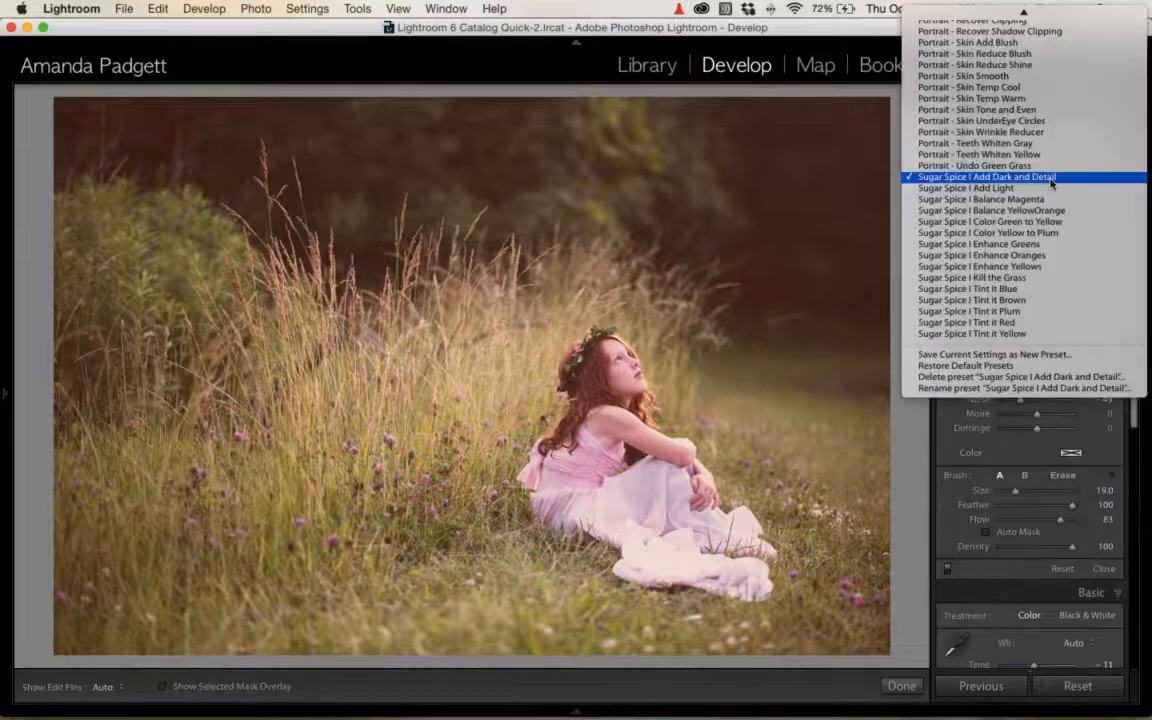
click(1040, 199)
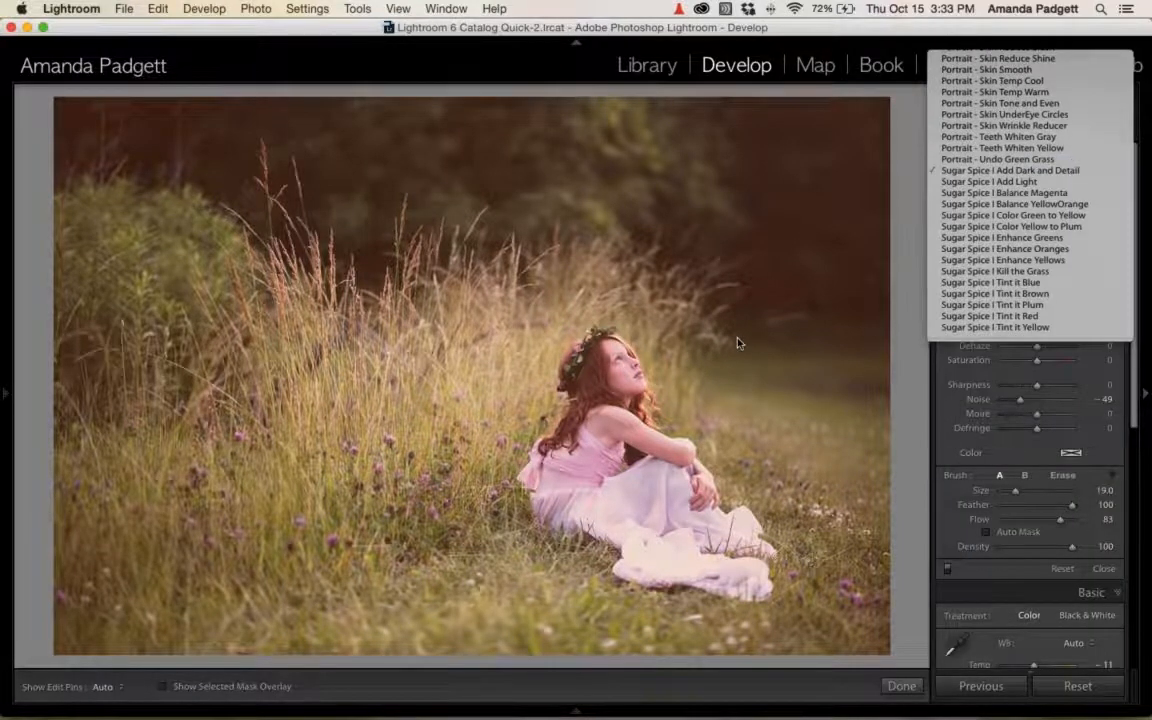
scroll(634, 378, down, 10)
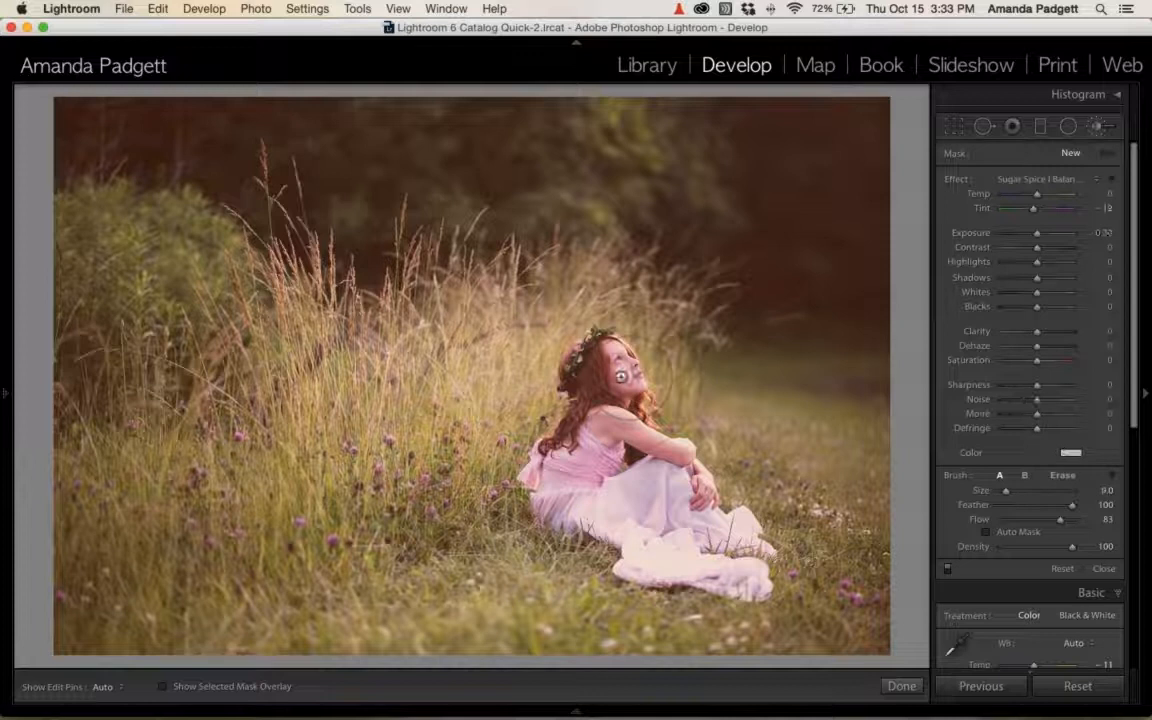
key(h)
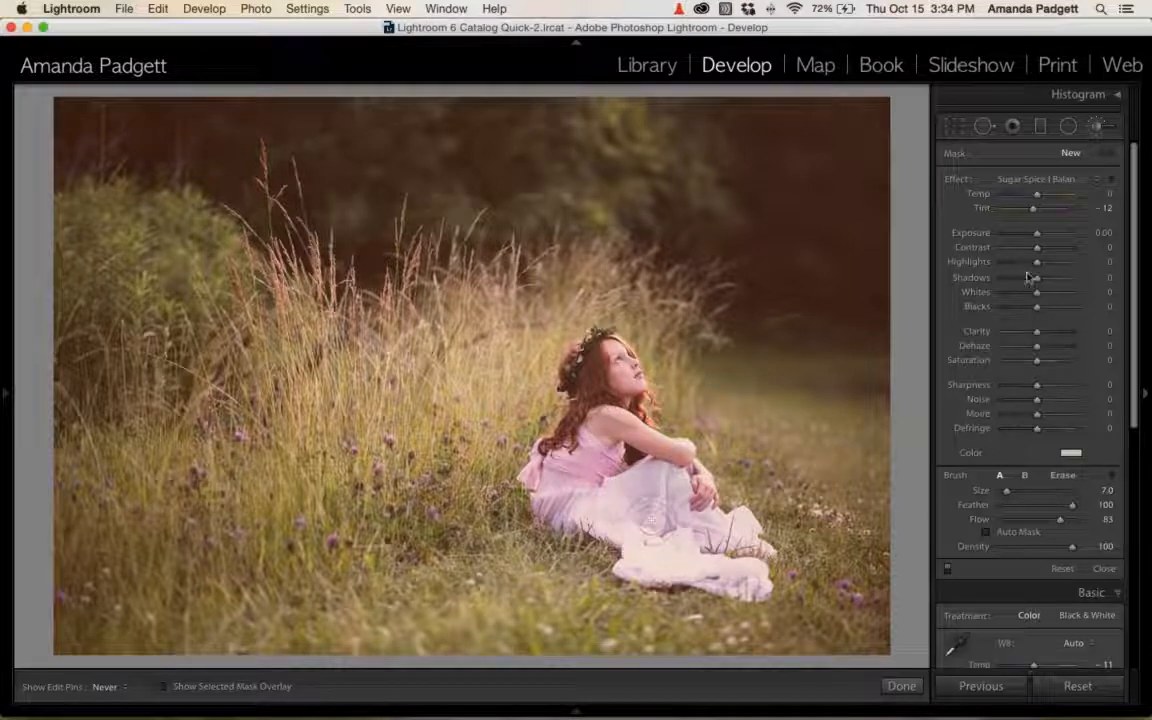
key(h)
Brush Sugar Spice | Tint it Yellow over the grass around the seated girl in a new mask at size 28 and flow 60.
click(1066, 178)
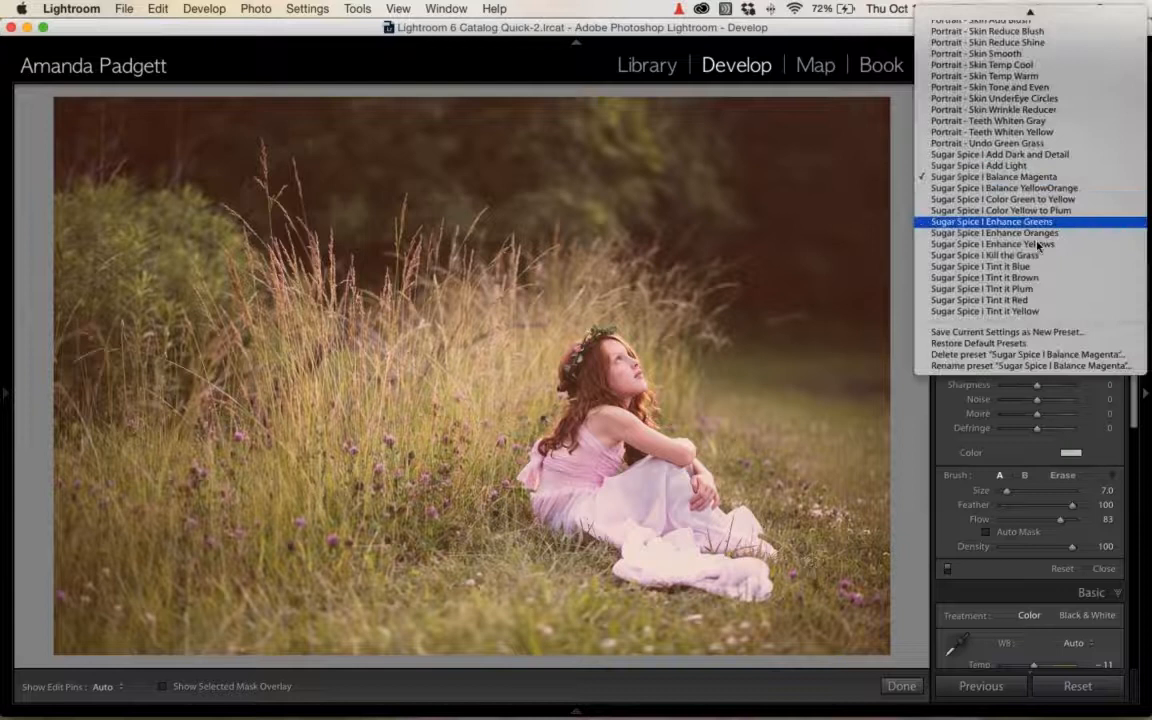
click(1018, 301)
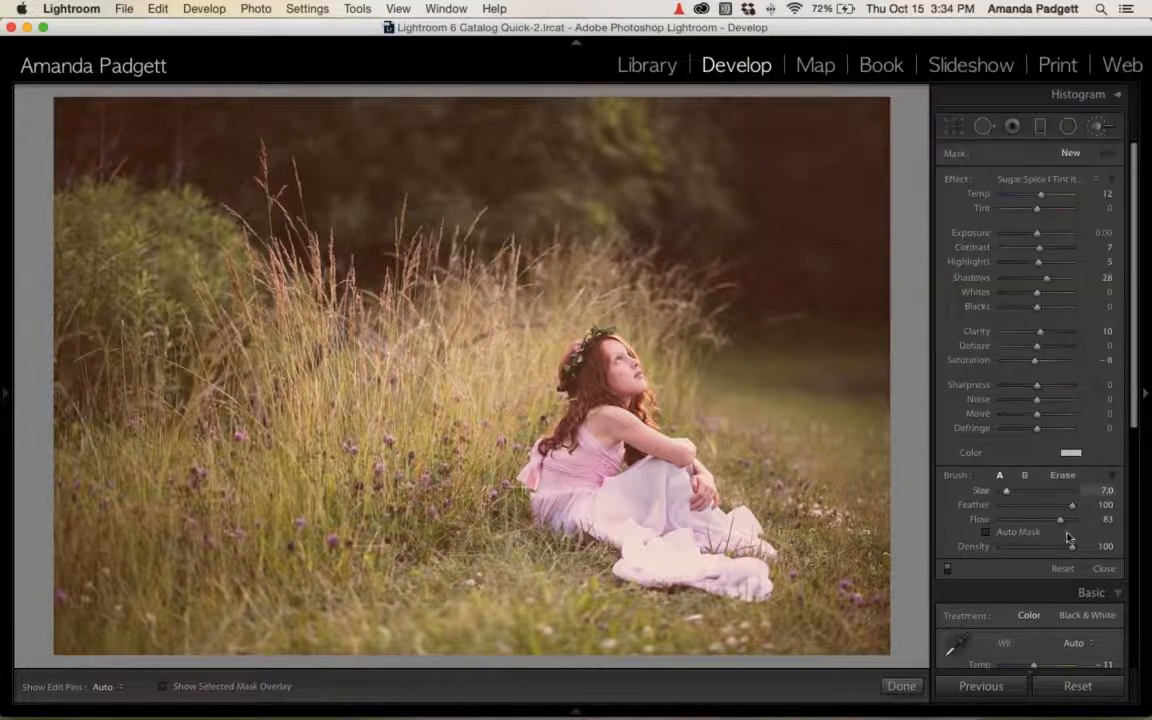
key(bracketright)
key(bracketright)
key(bracketright)
key(bracketright)
key(bracketright)
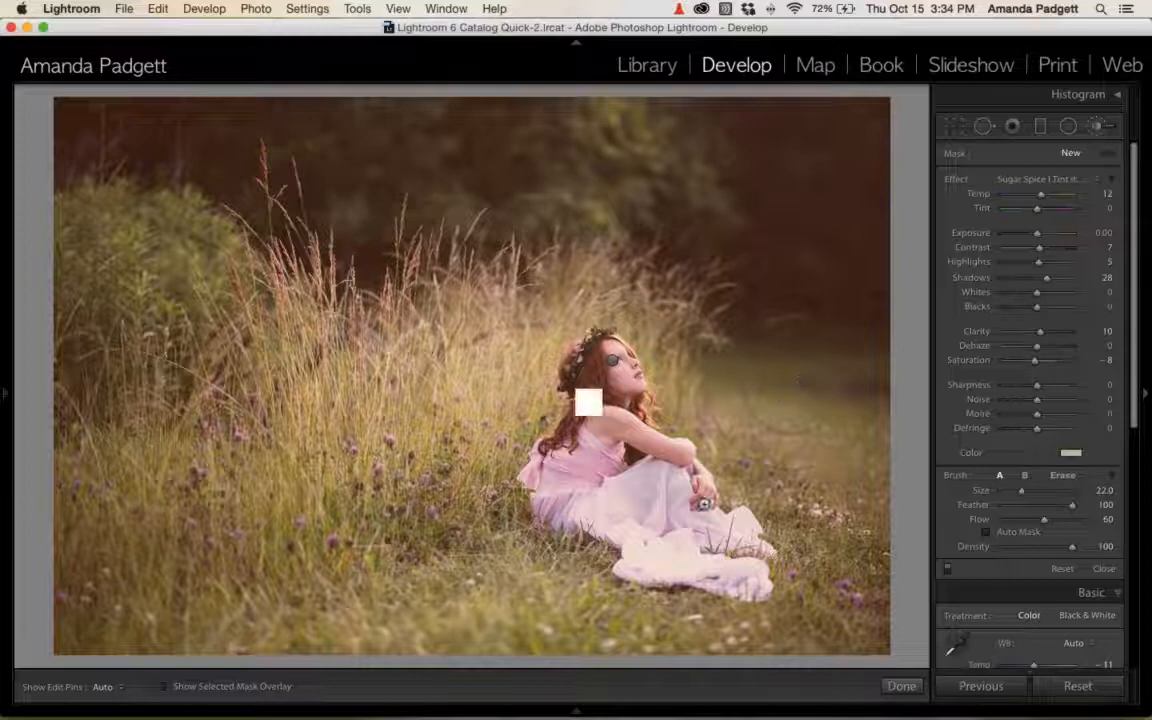
key(bracketright)
key(bracketright)
key(h)
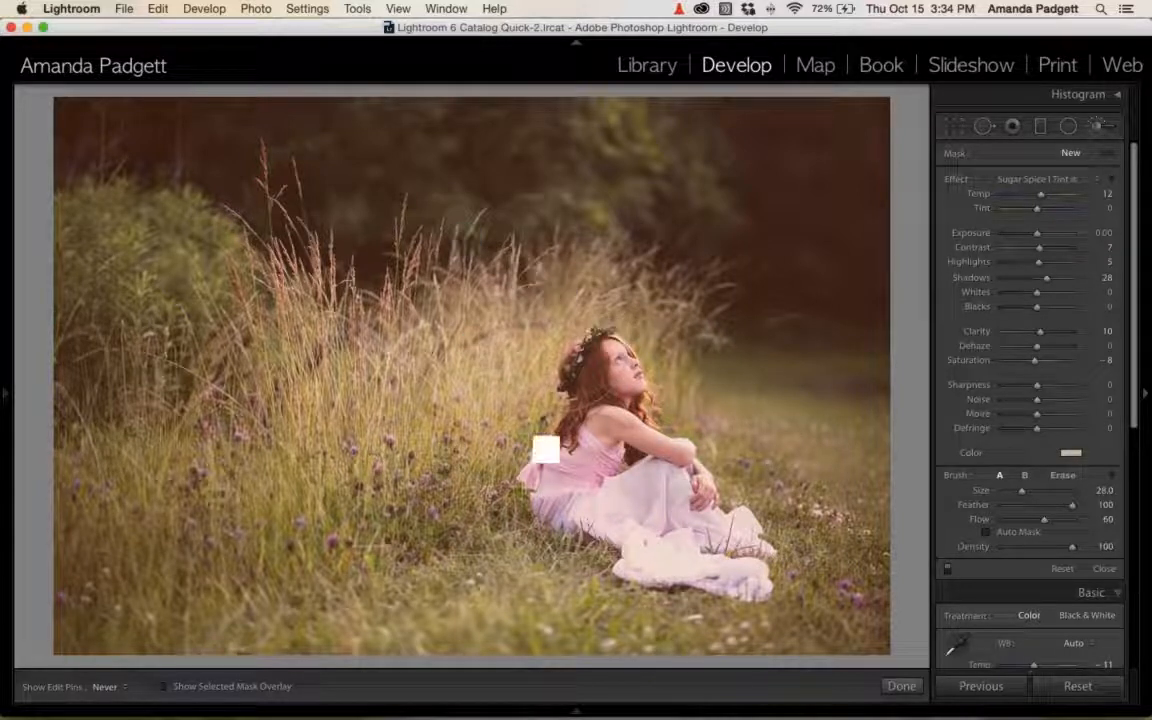
key(h)
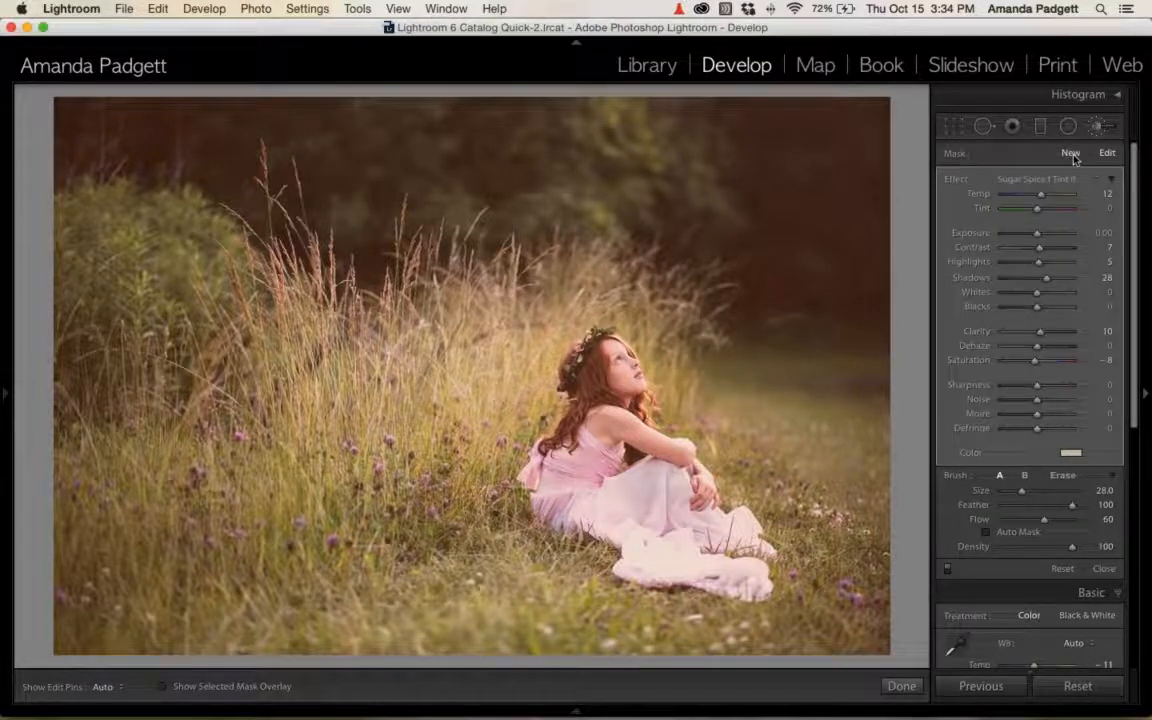
Brush Sugar Spice | Add Light over the area around the seated girl in a new mask at size 42 and flow 64.
click(1050, 179)
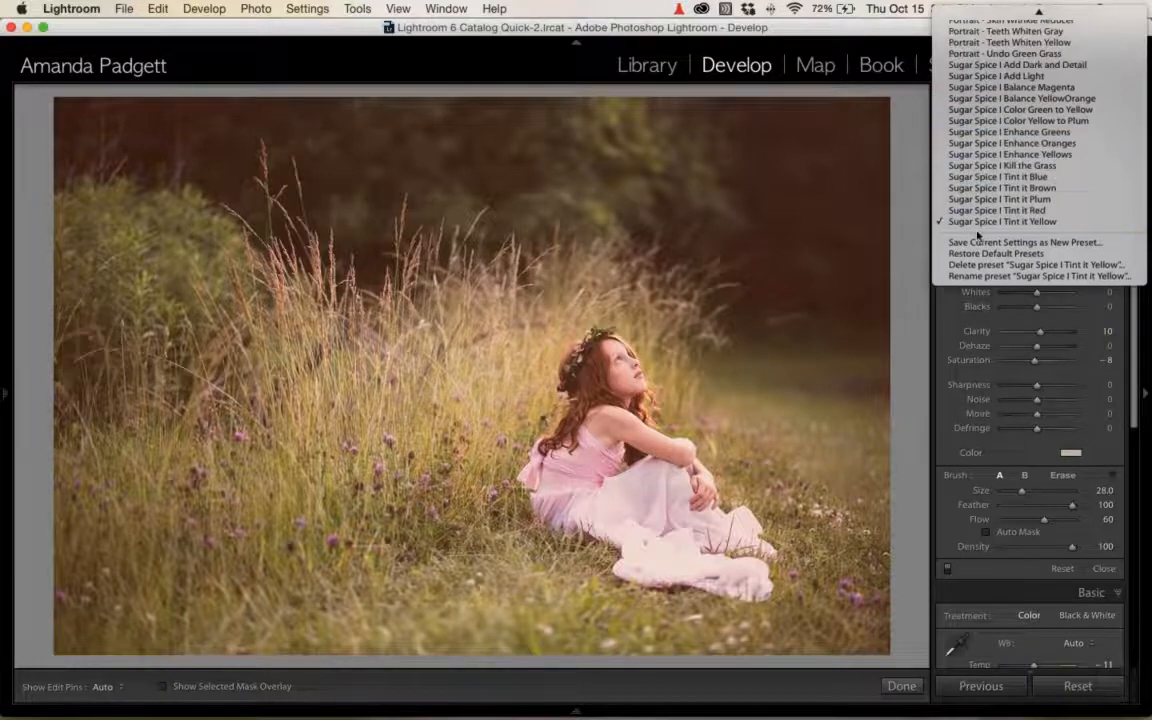
click(1000, 92)
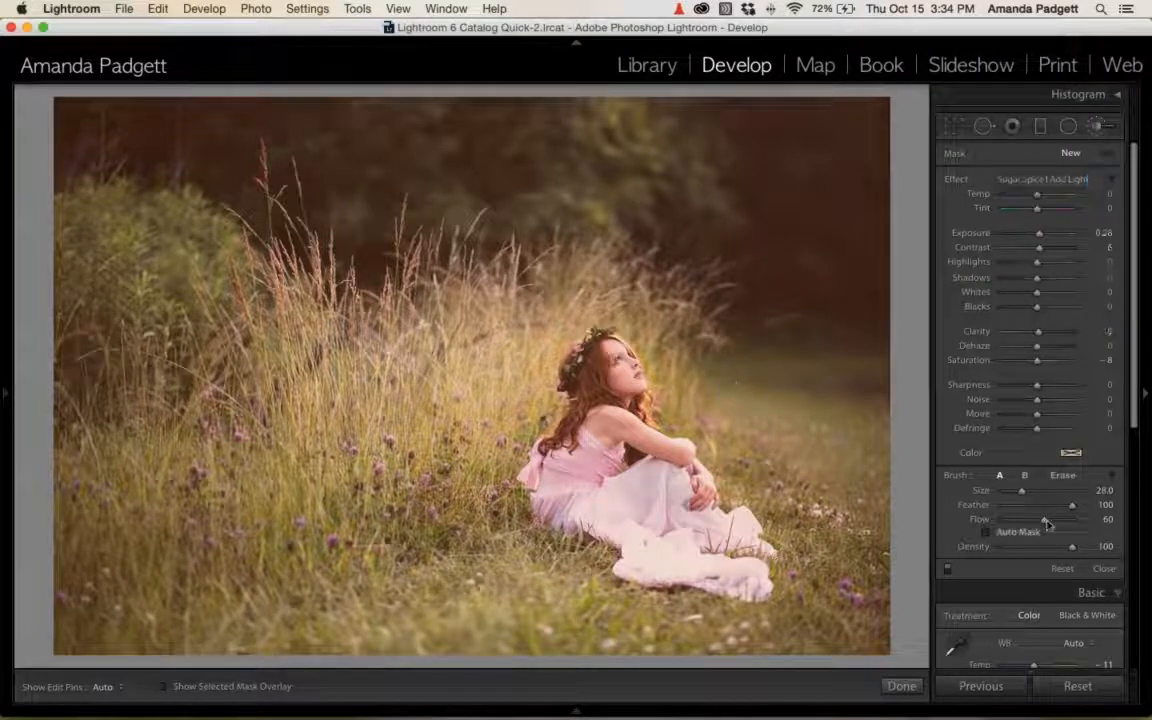
scroll(738, 475, down, 2)
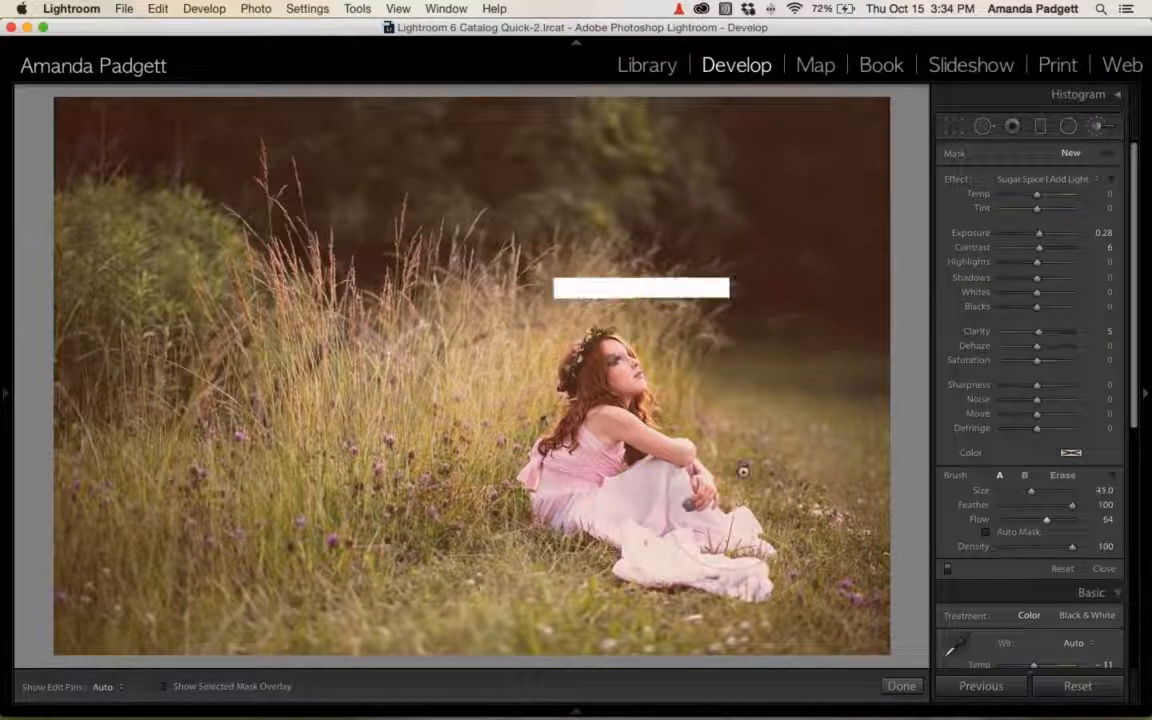
key(h)
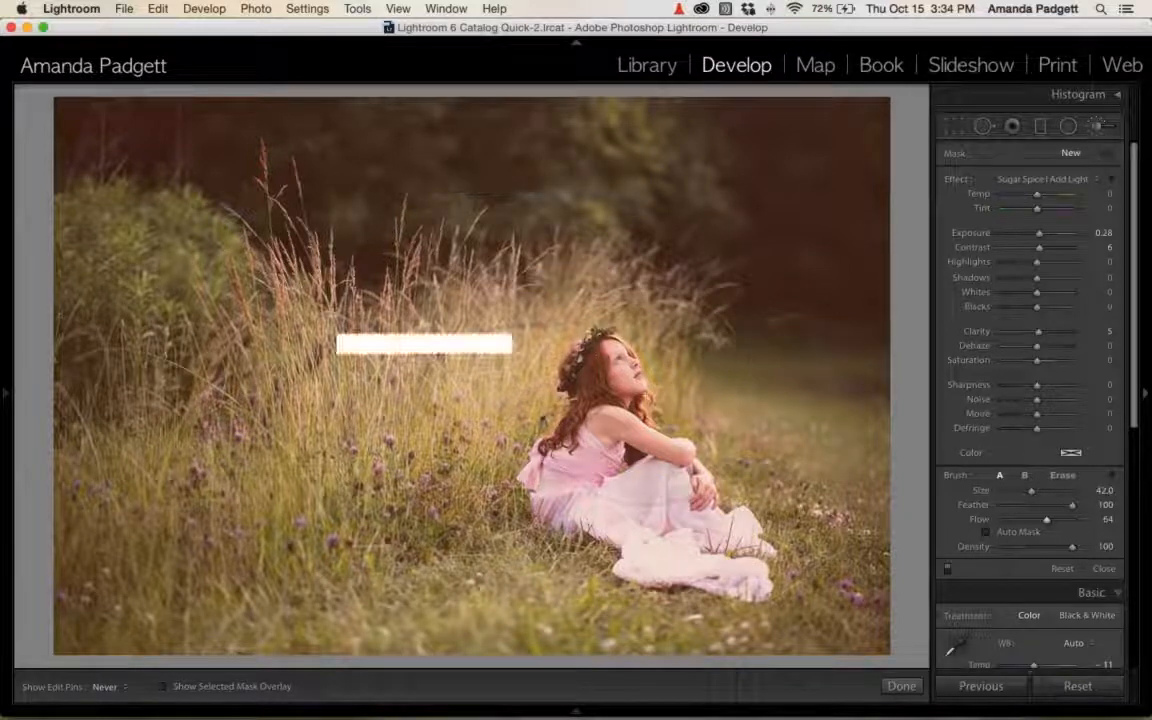
click(902, 686)
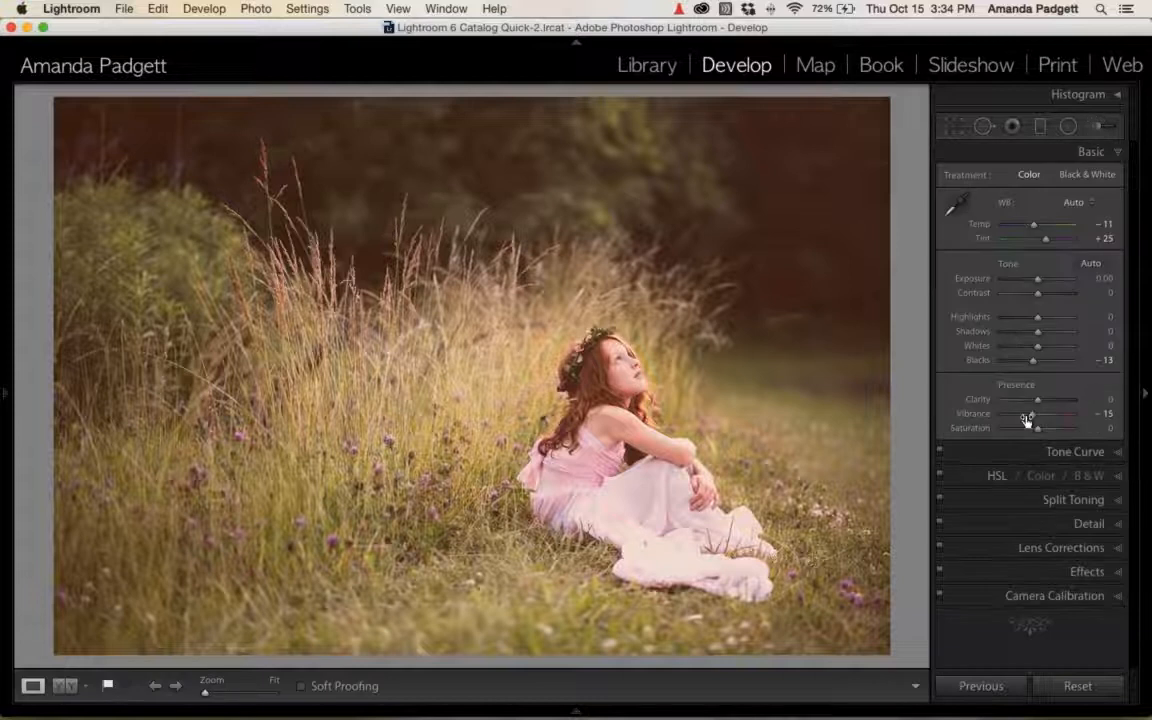
Compare the seated girl's photo with and without its brush adjustments.
click(1097, 126)
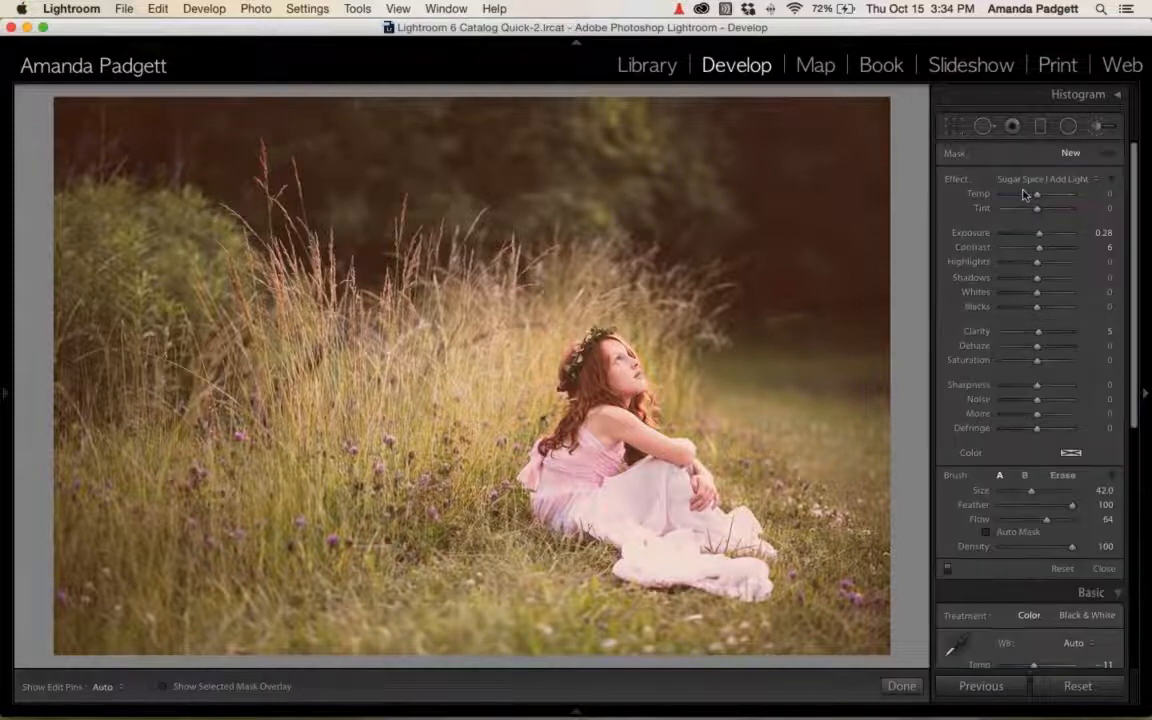
click(948, 570)
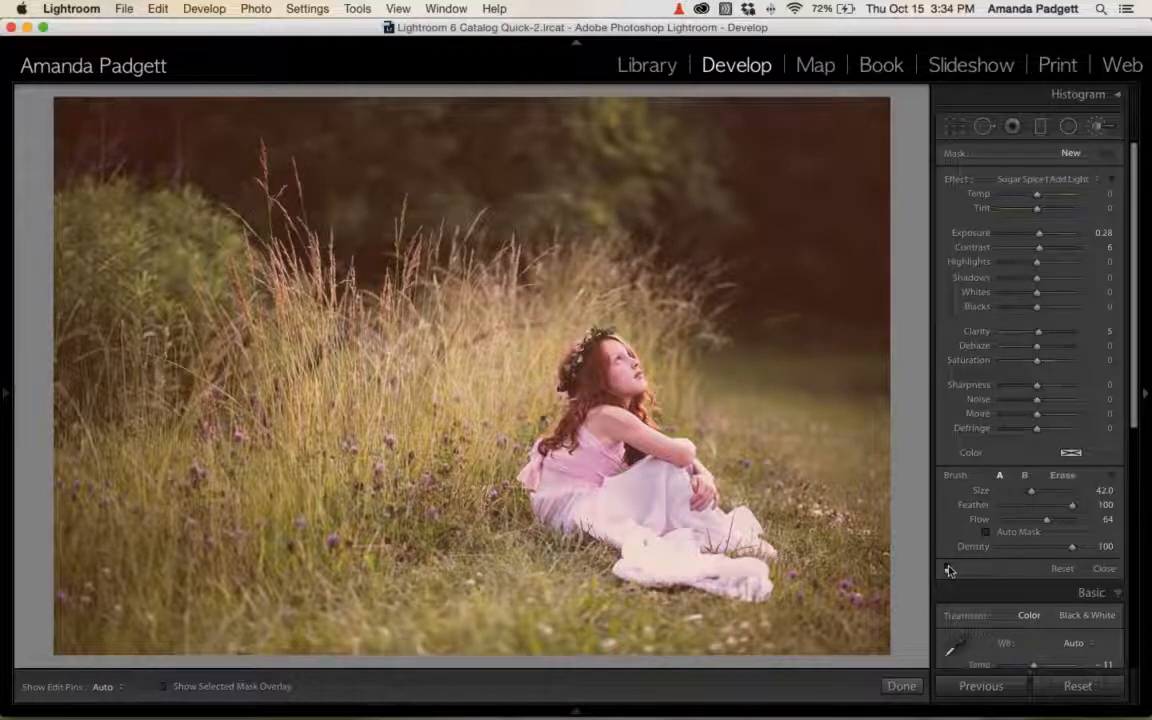
click(948, 569)
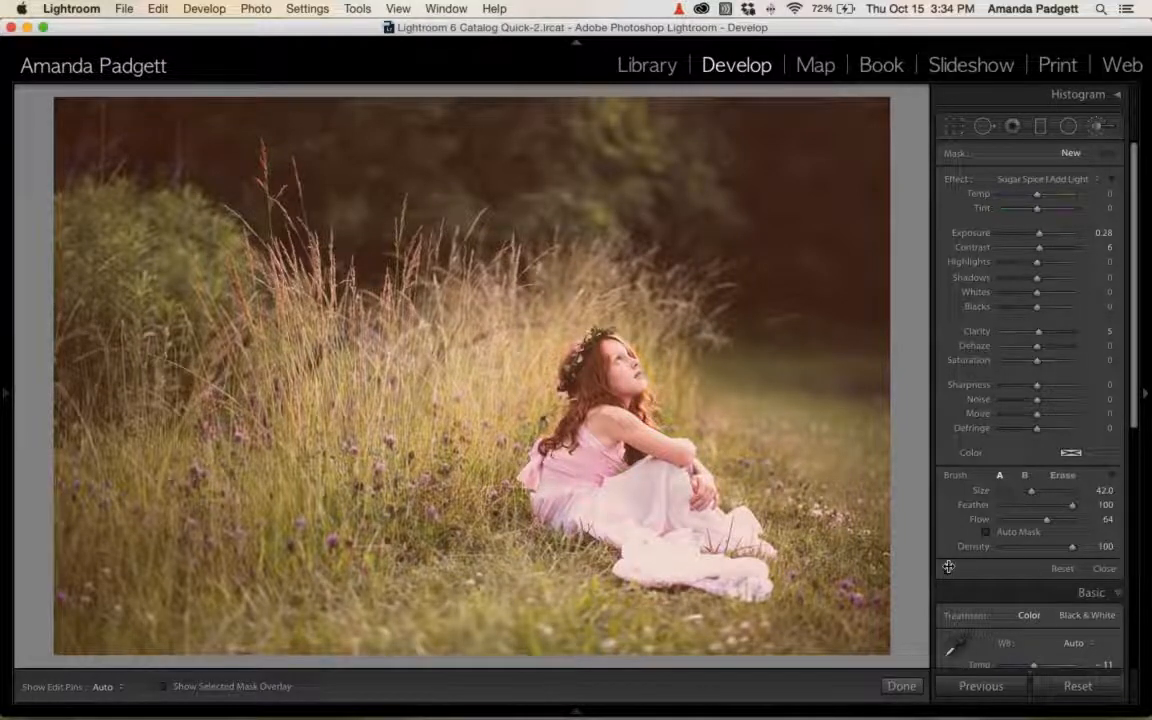
click(948, 567)
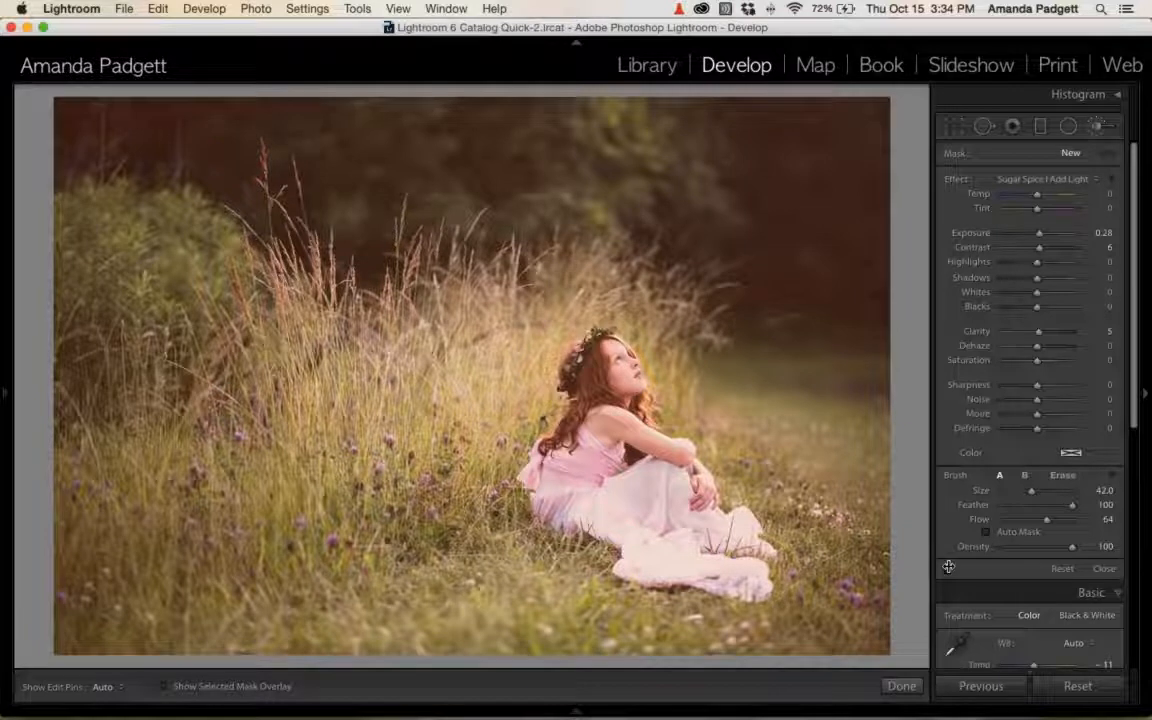
click(948, 567)
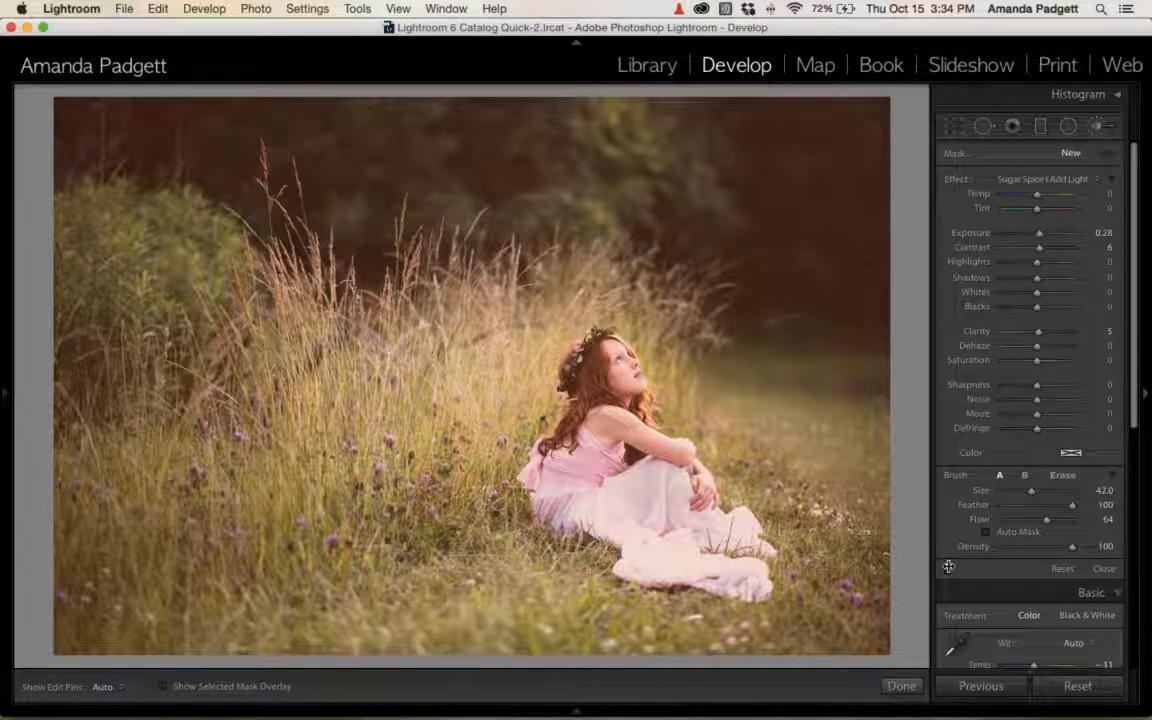
click(948, 567)
Apply the Pretty Presets Post | Add Drama I preset from PP Sugar & Spice to the seated girl's photo.
click(4, 390)
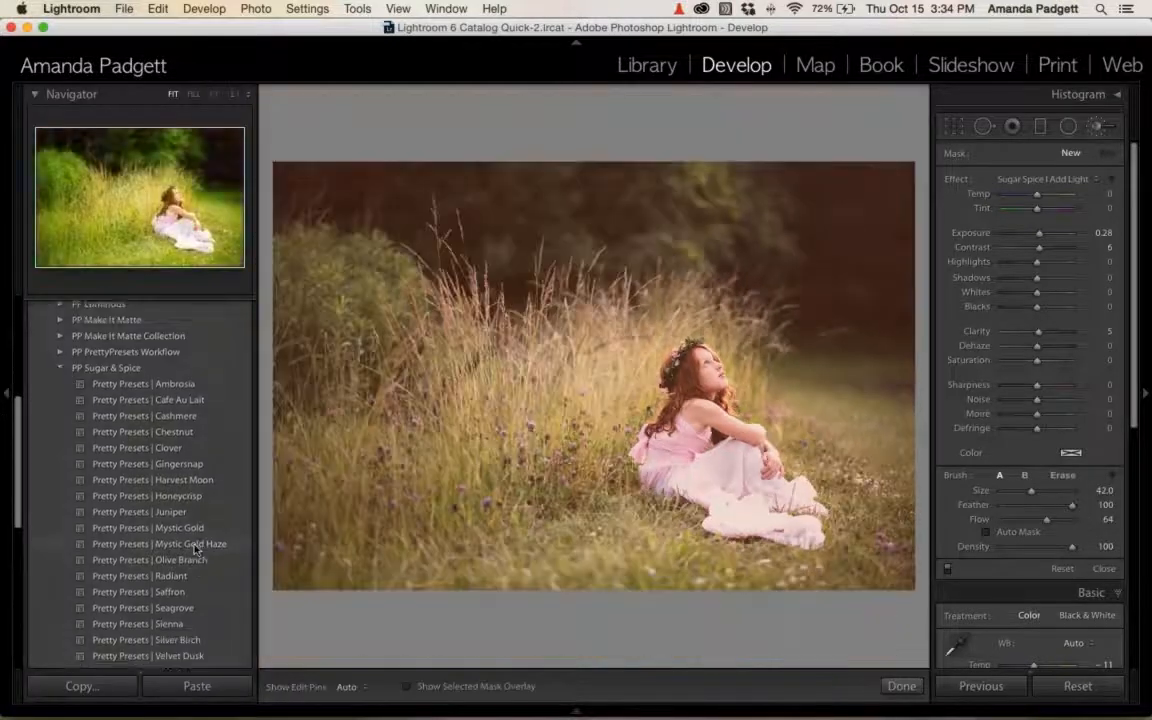
scroll(195, 550, down, 5)
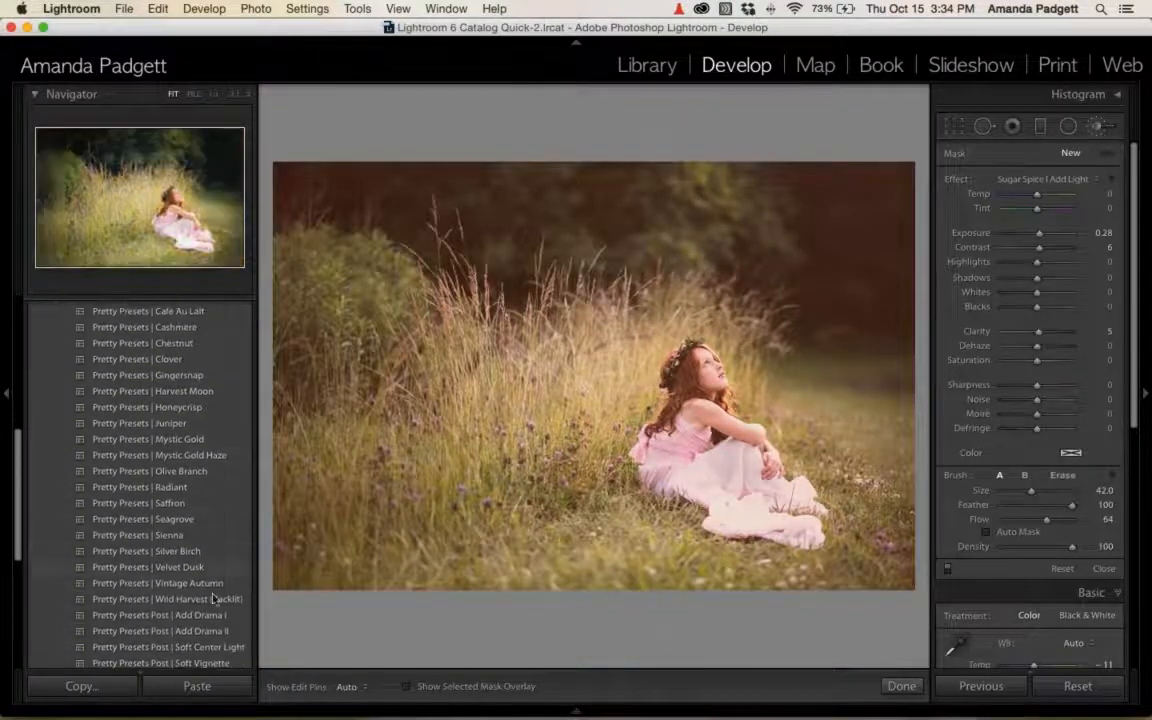
click(210, 615)
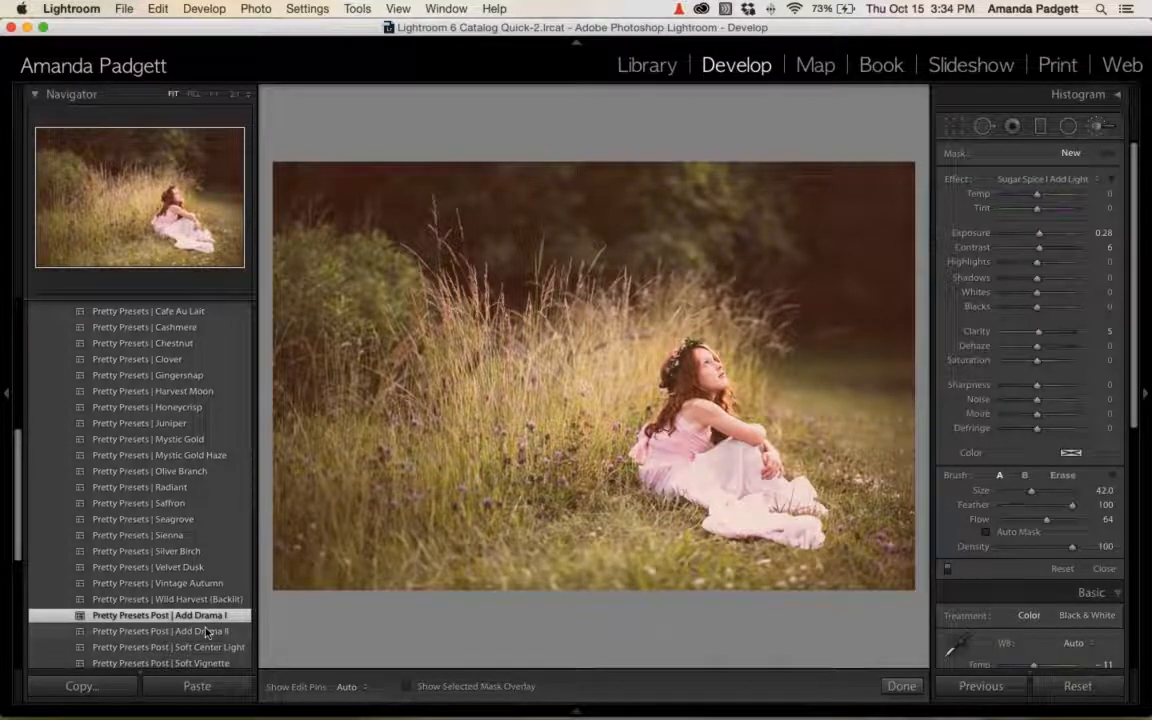
Try the Pretty Presets Post | Add Drama II and Soft Center Light presets on the photo and undo both.
click(207, 633)
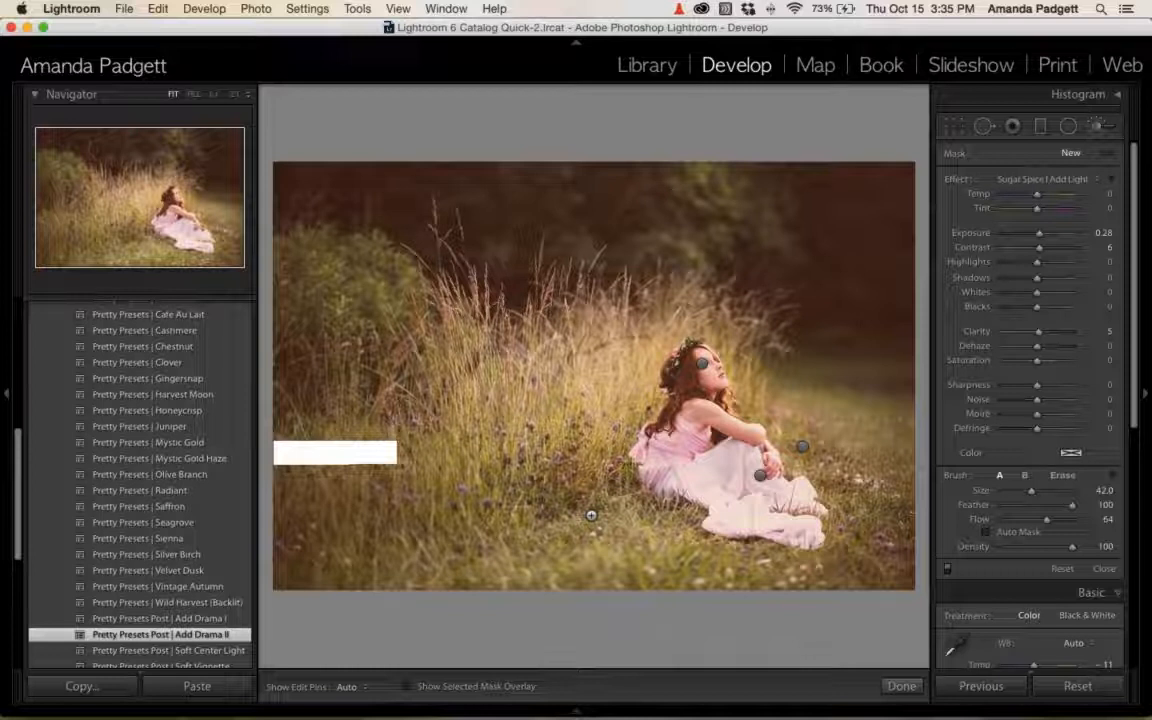
click(214, 651)
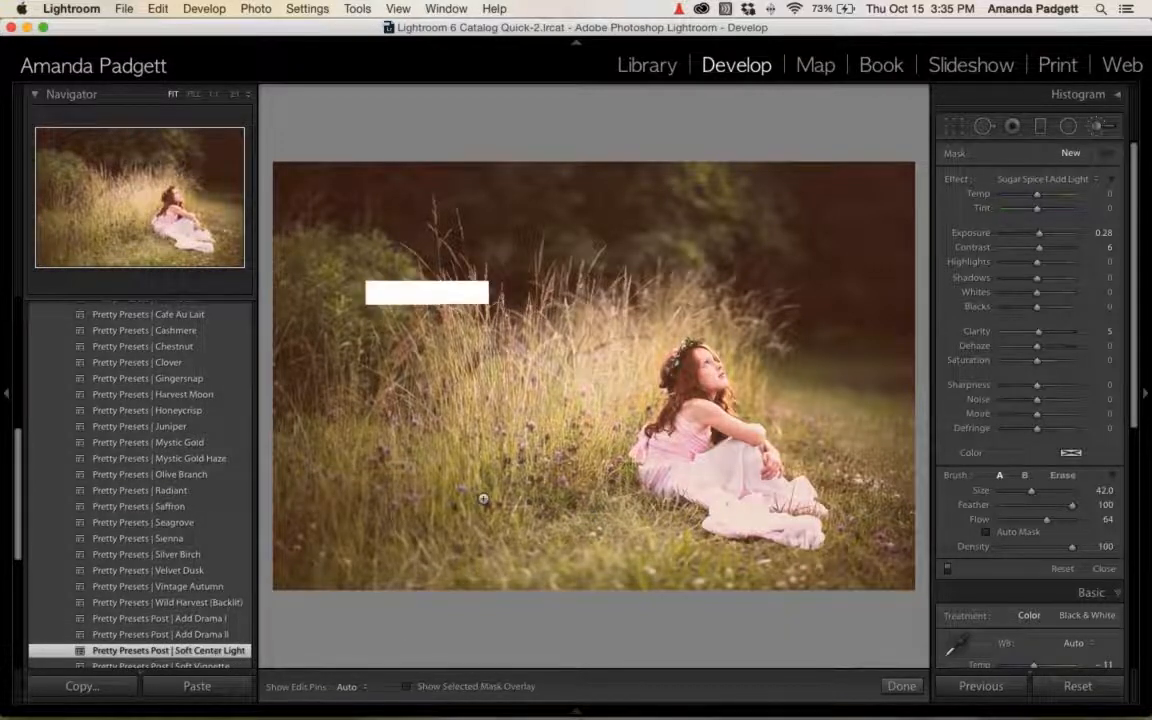
key(super+z)
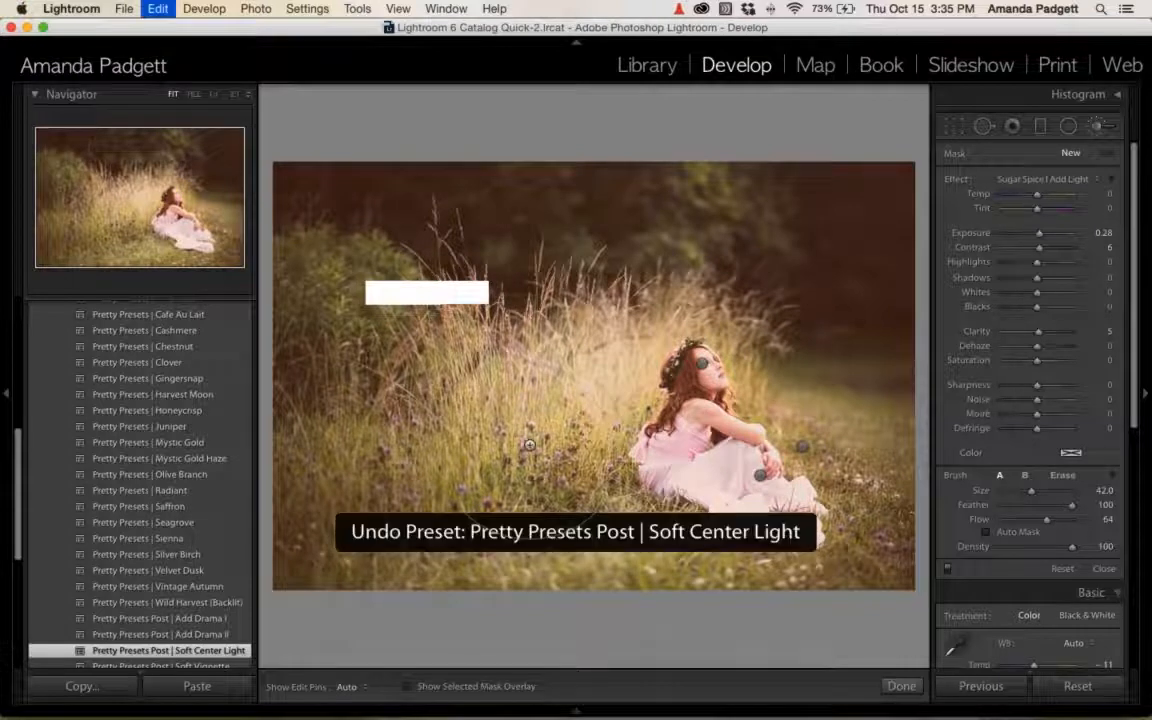
key(super+z)
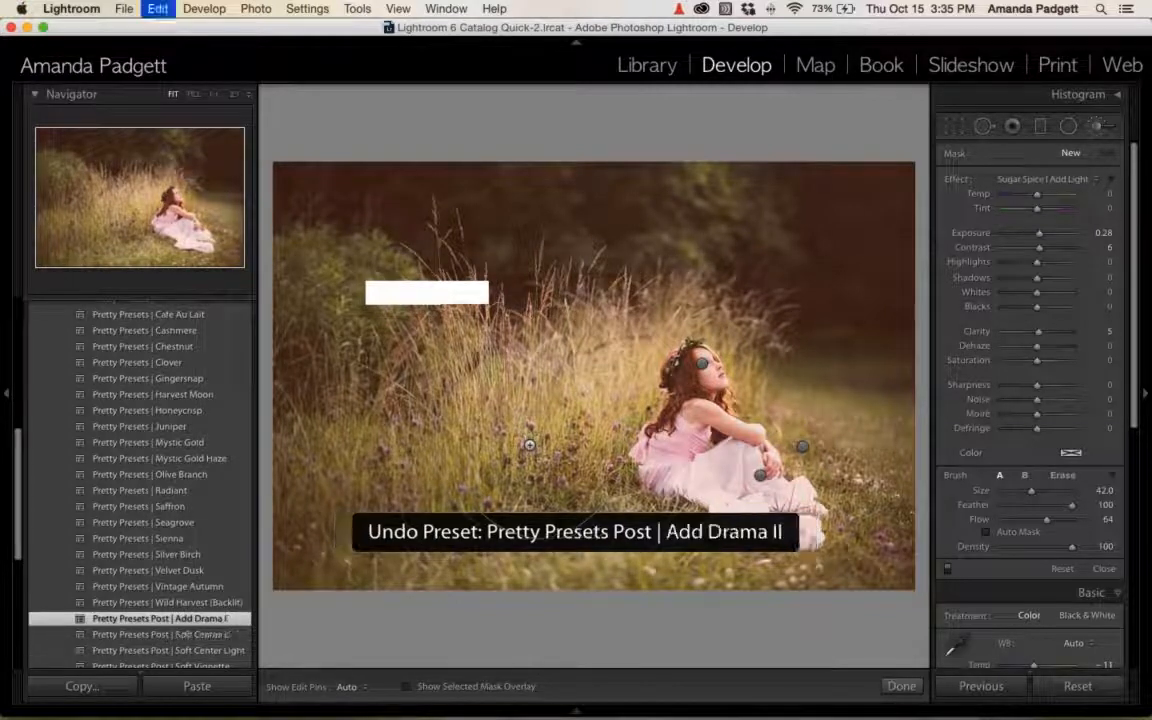
Apply the Pretty Presets Post | Soft Vignette preset to the seated girl's photo.
scroll(510, 440, down, 2)
scroll(197, 588, down, 3)
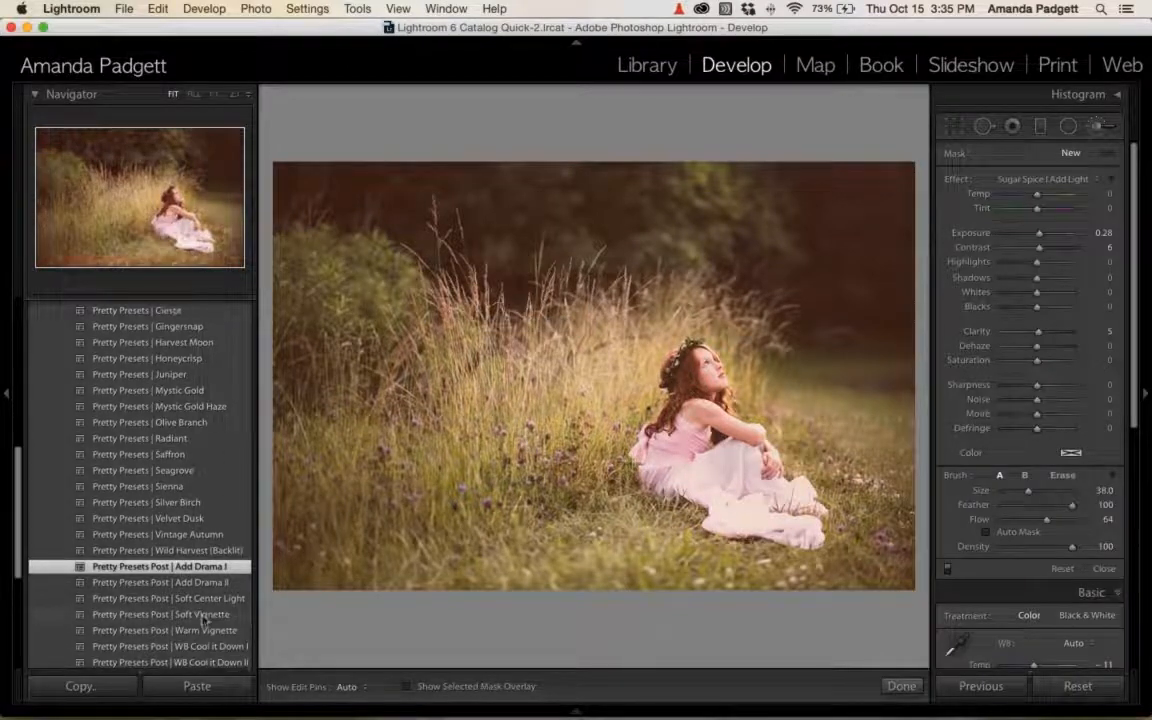
click(213, 611)
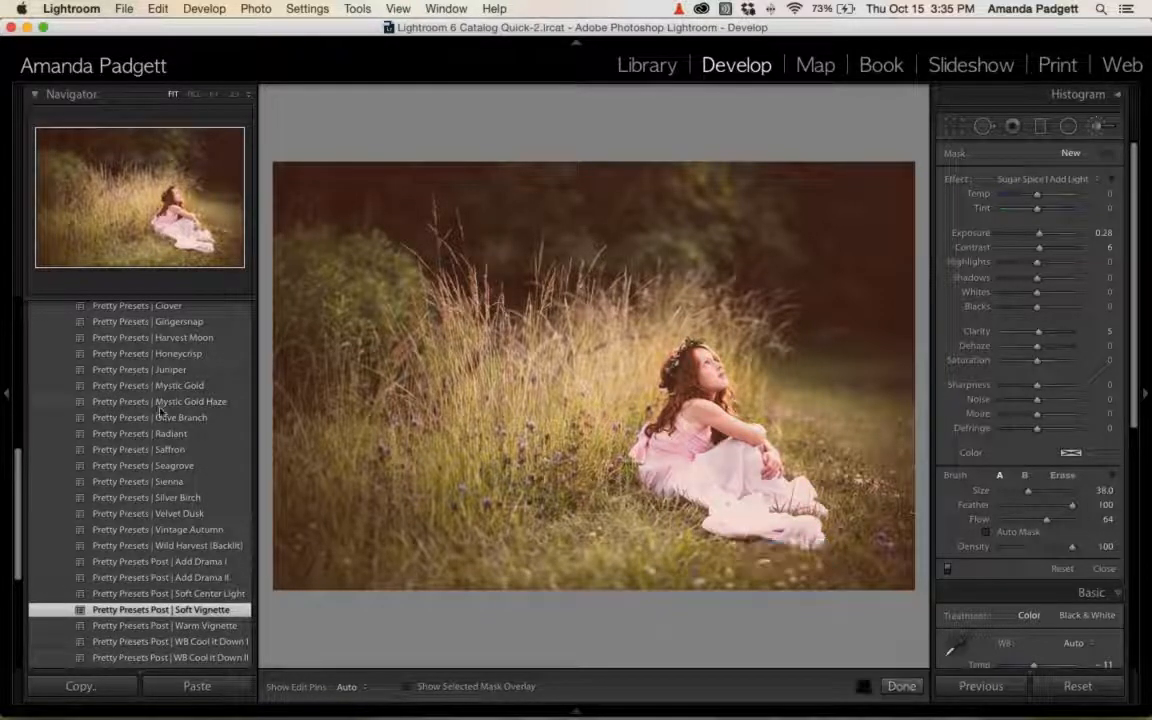
scroll(160, 410, down, 5)
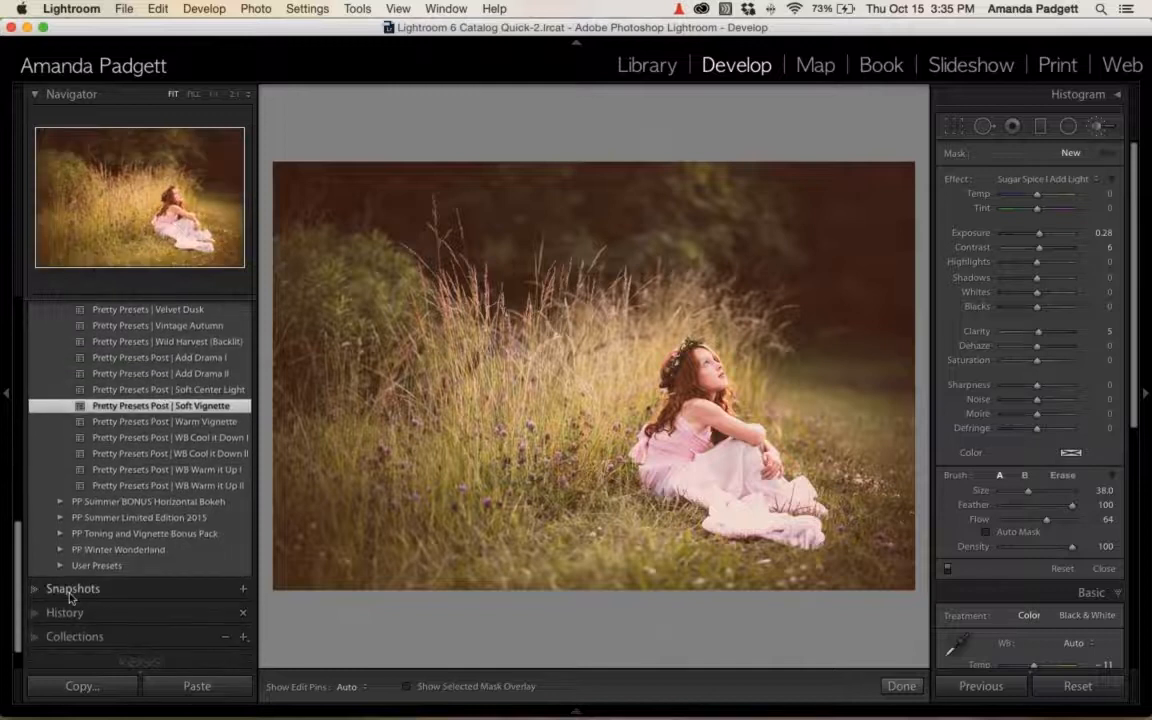
click(42, 590)
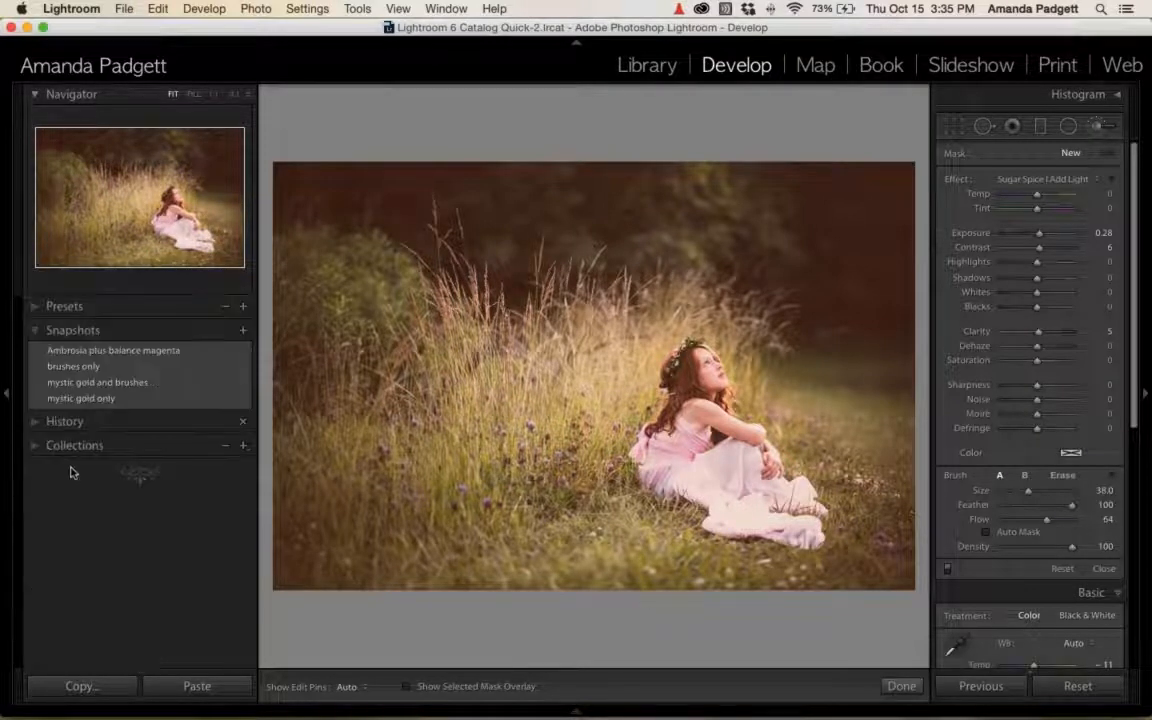
click(116, 360)
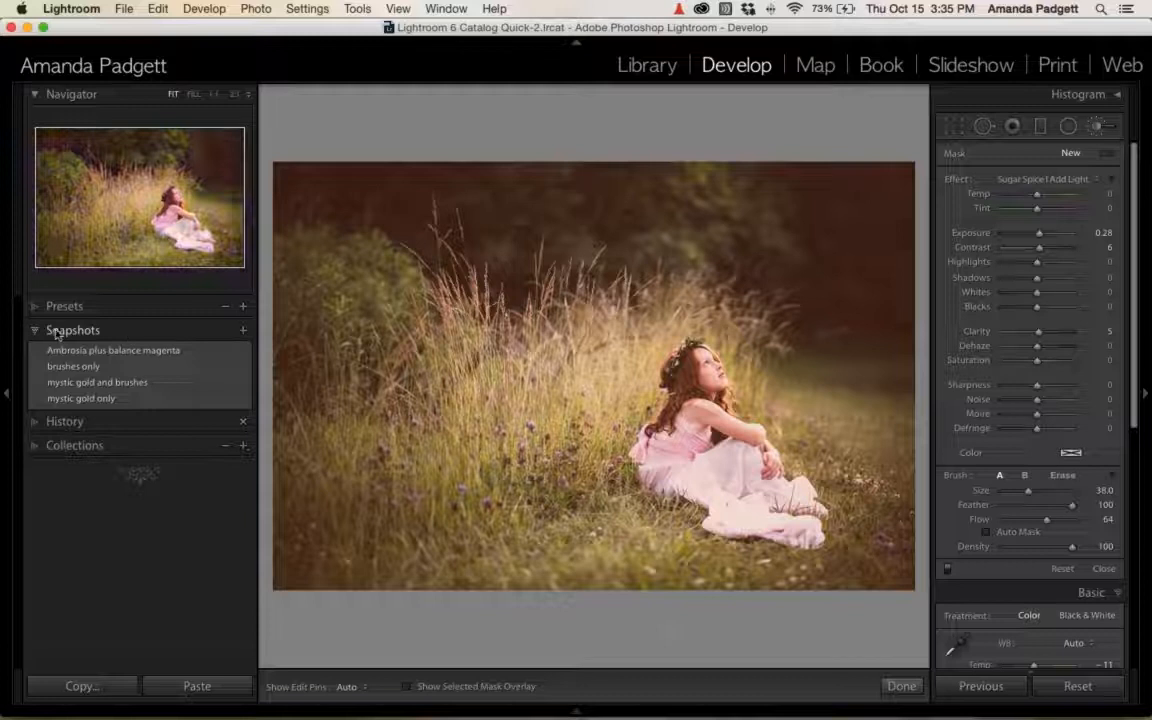
click(243, 331)
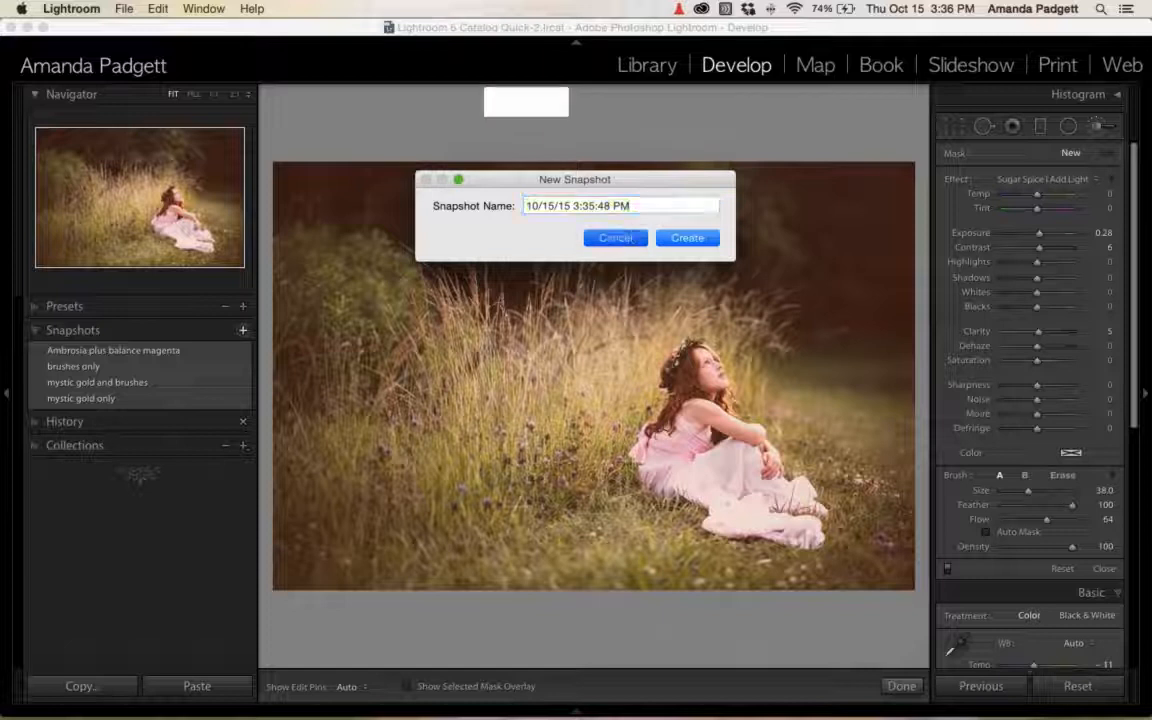
click(628, 237)
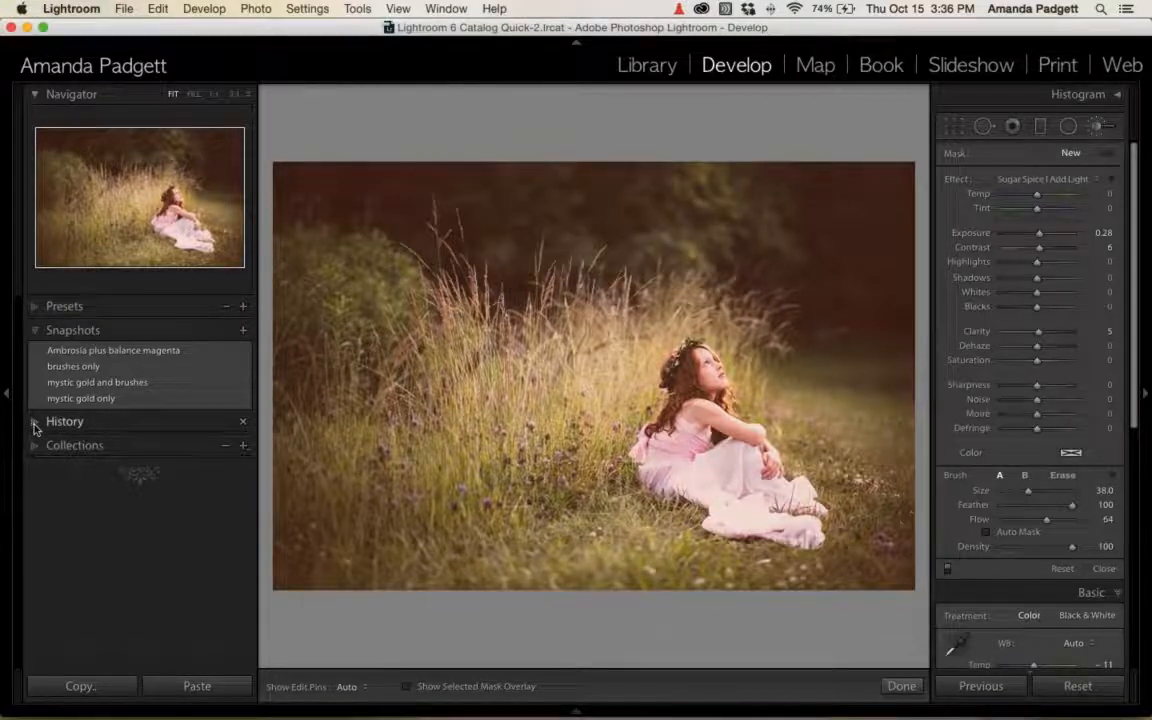
click(35, 422)
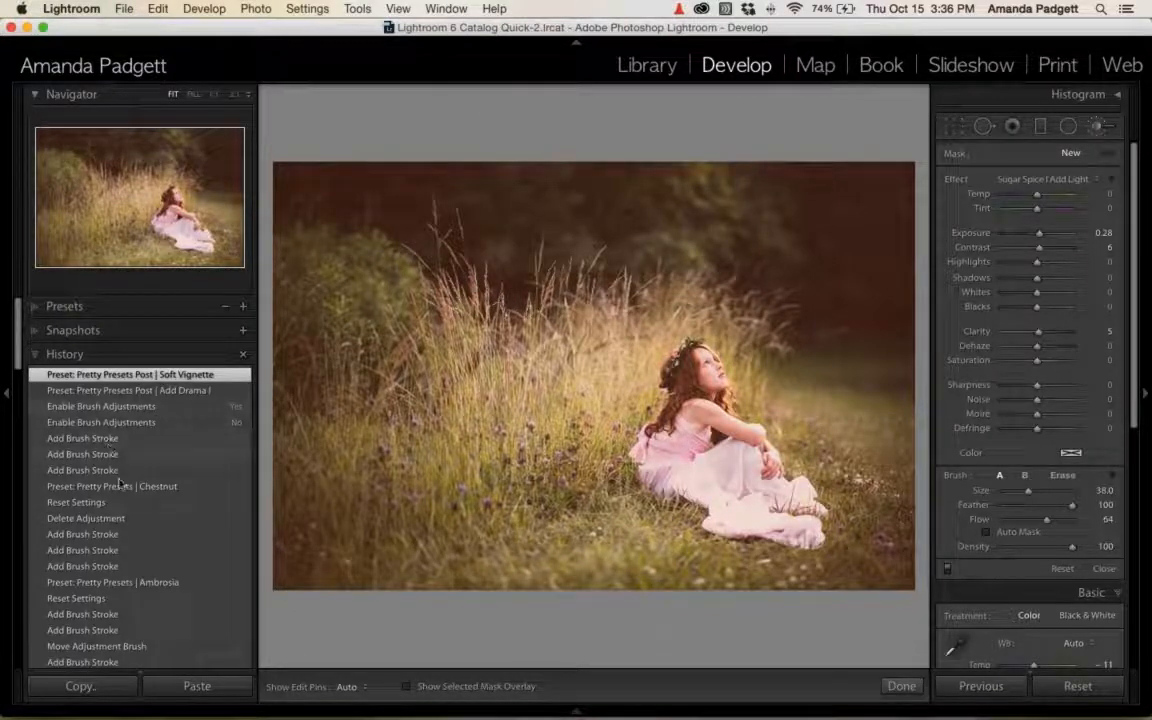
Save the current edit as a snapshot named "chestnut plus brushes".
click(33, 330)
click(243, 332)
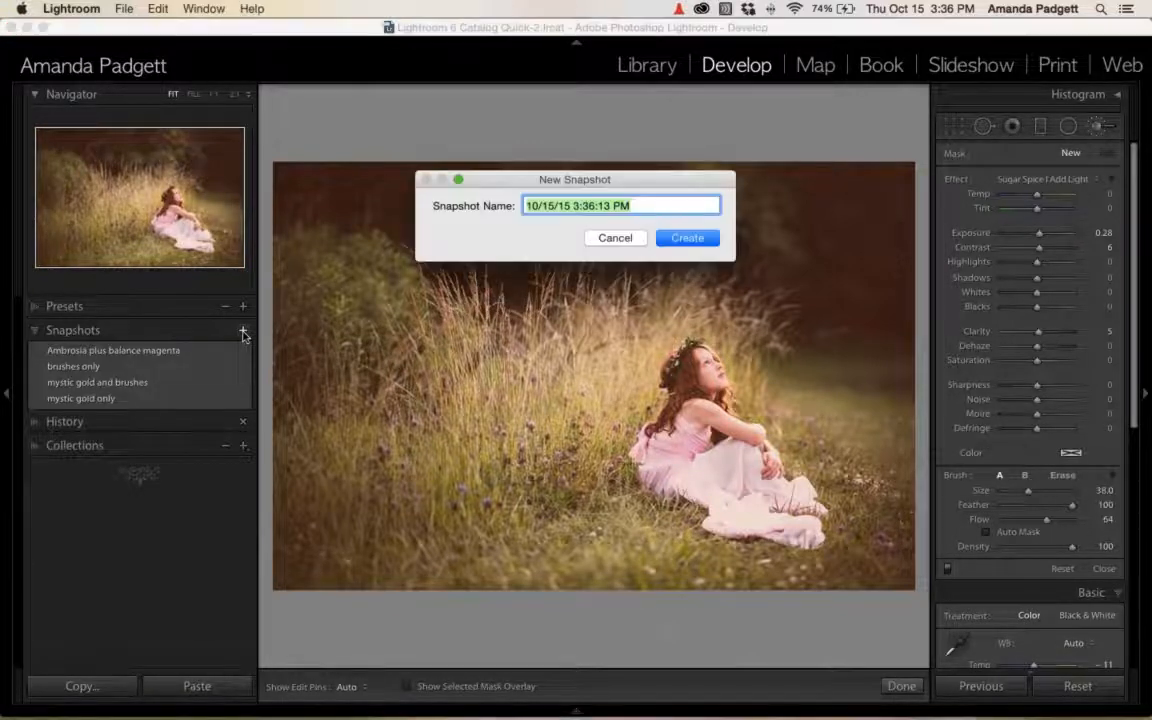
text(ches)
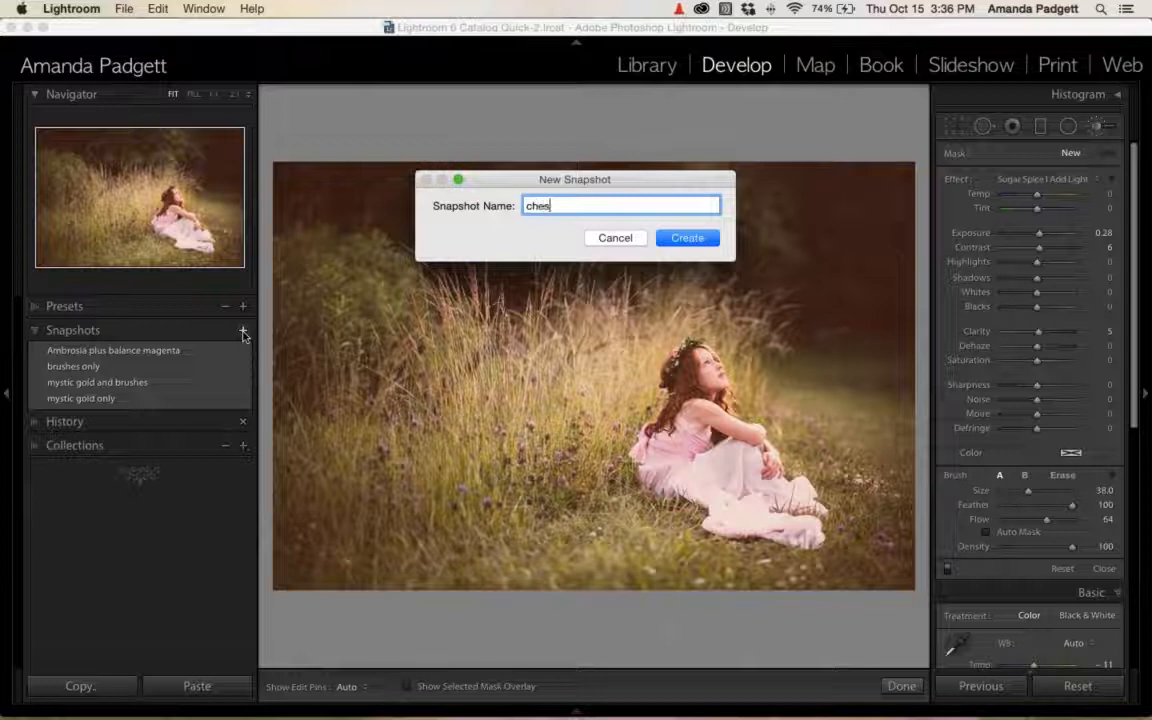
text(tnut plus brushes)
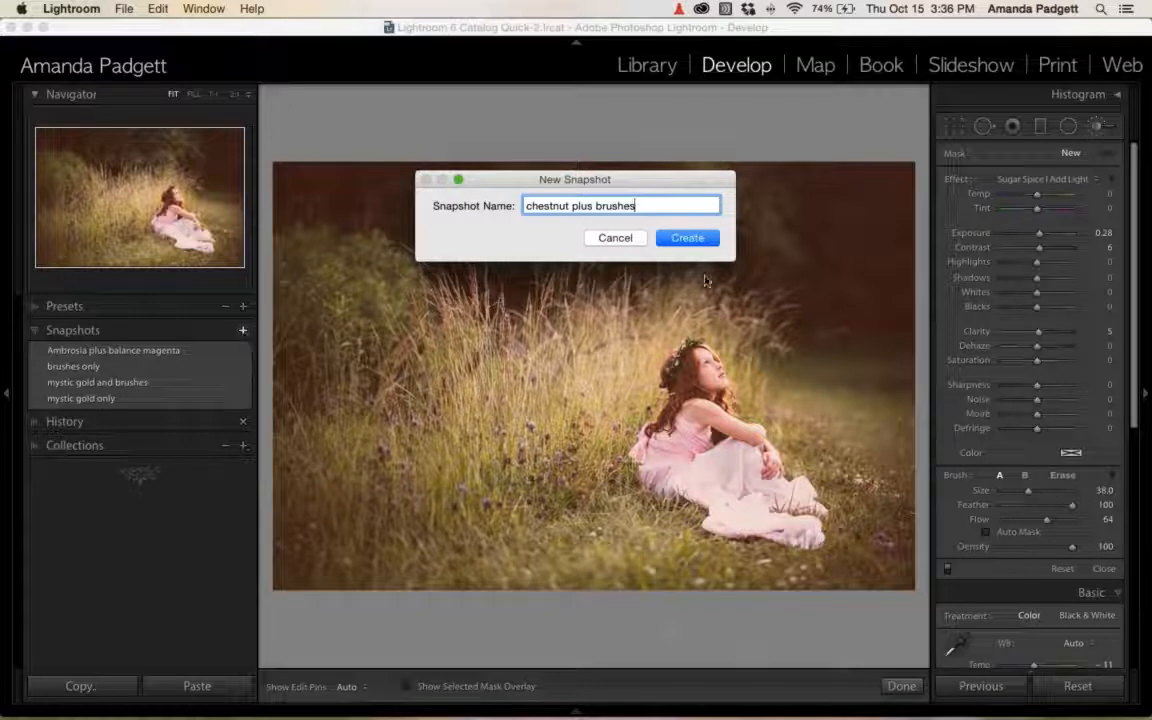
click(704, 238)
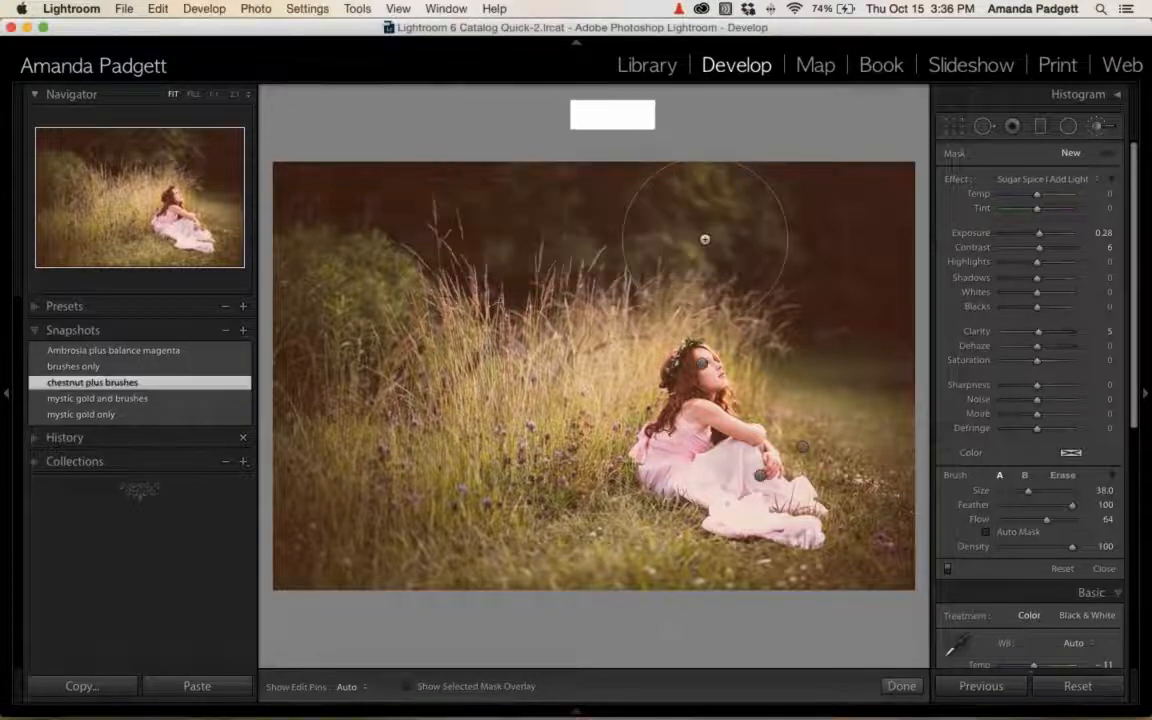
Compare the Ambrosia plus balance magenta, mystic gold and brushes, and mystic gold only snapshots in a larger view, ending on mystic gold and brushes.
click(1145, 394)
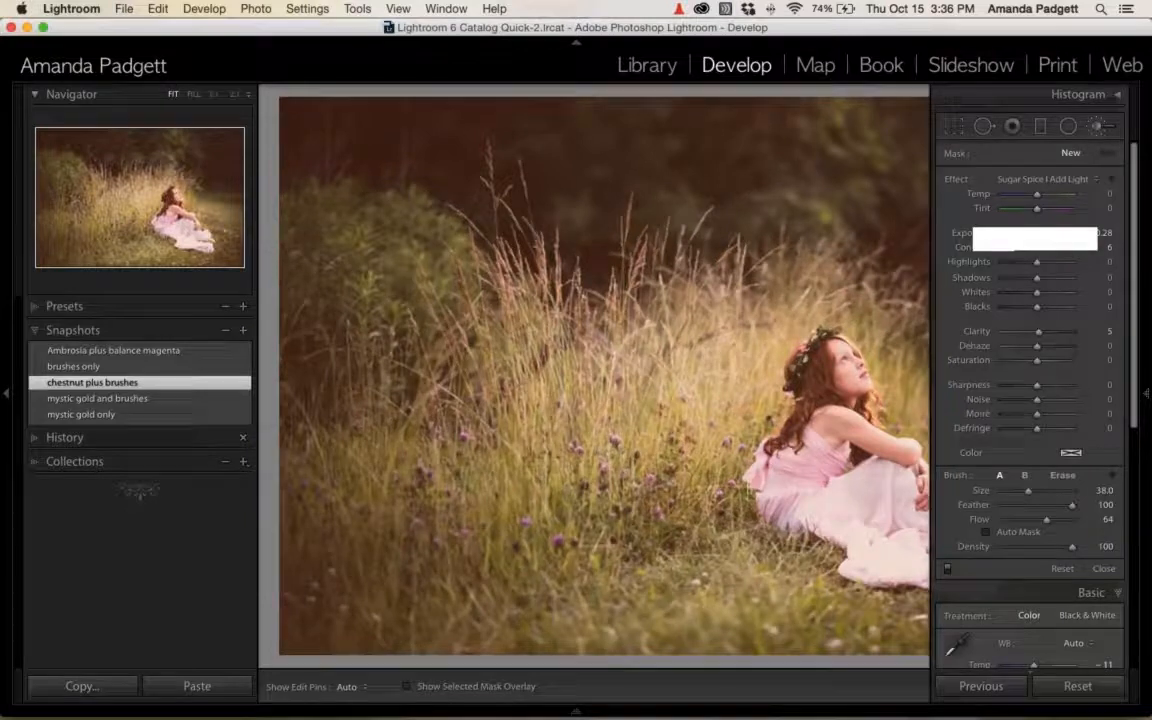
click(173, 351)
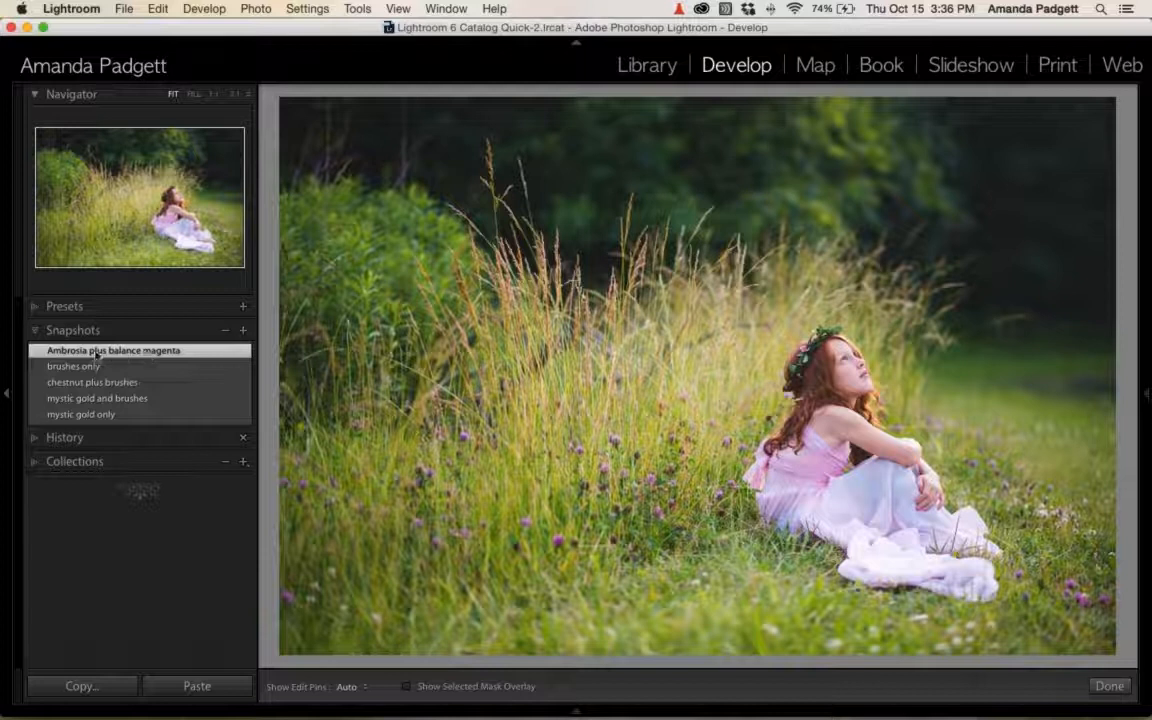
click(147, 398)
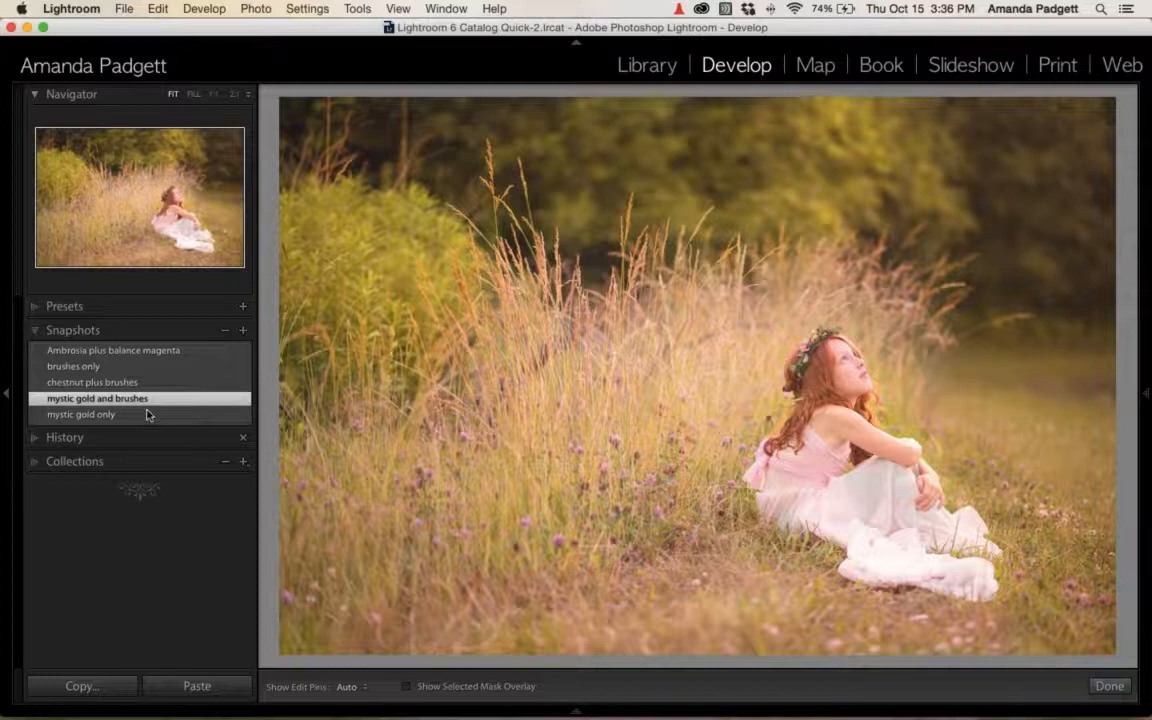
click(146, 414)
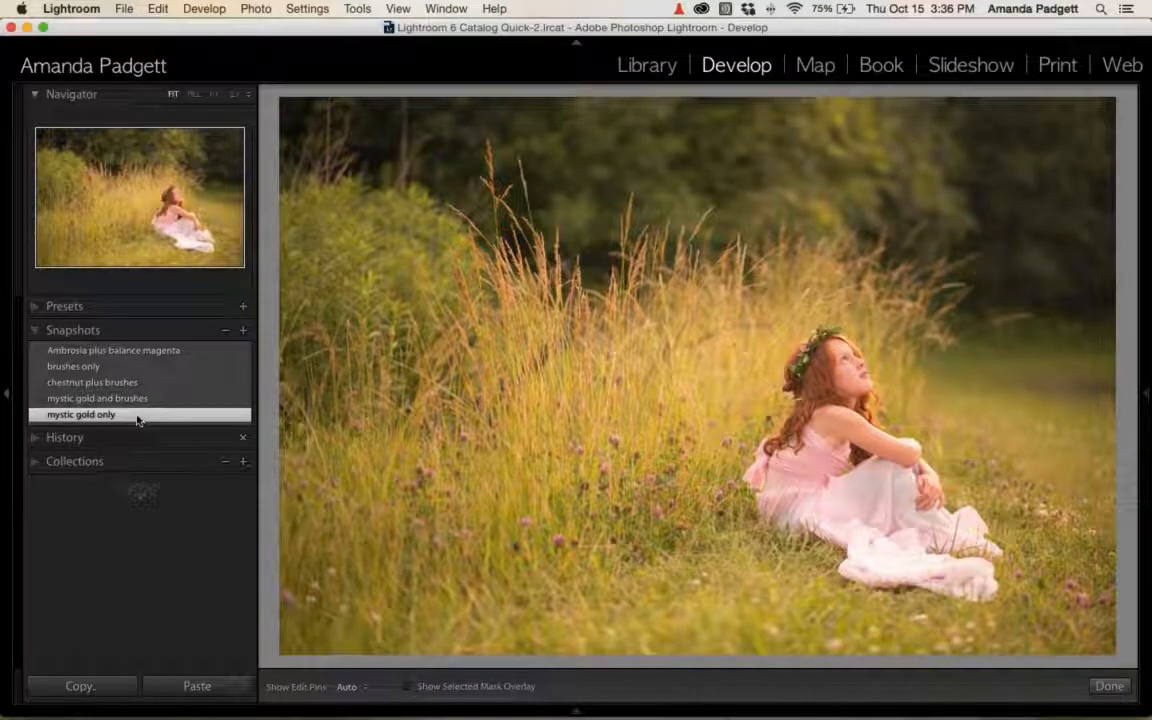
click(140, 400)
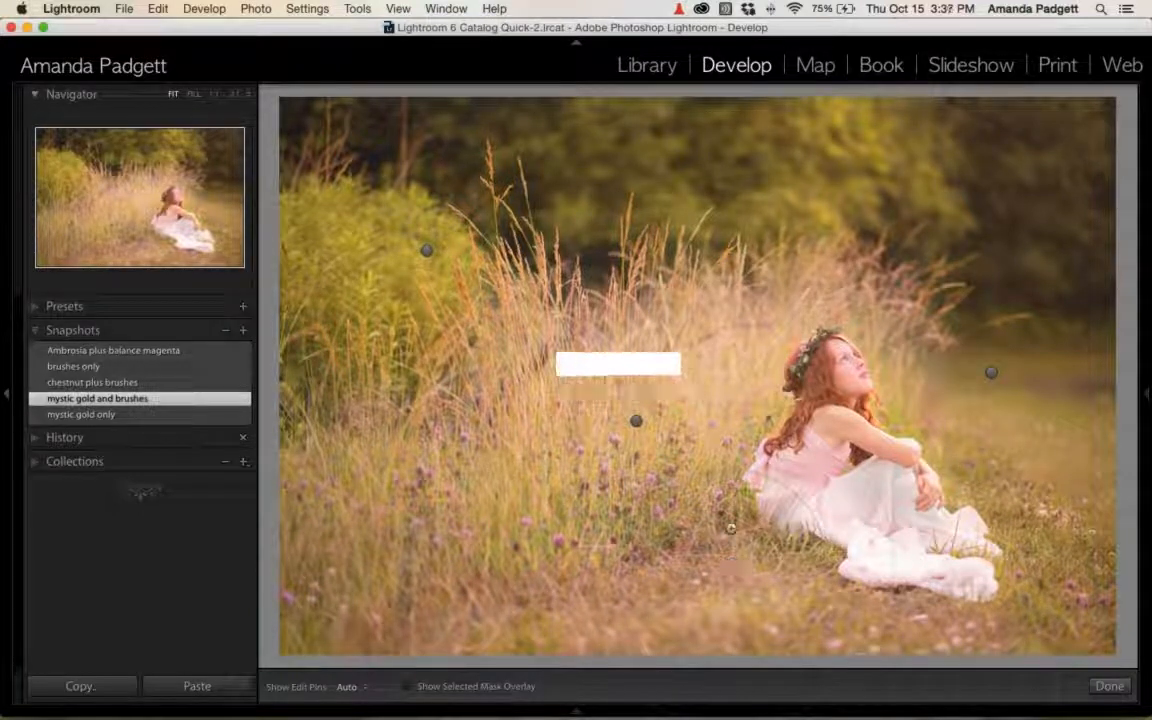
Reactivate the Adjustment Brush and inspect the existing brush mask over the tall grass in the mystic gold and brushes snapshot.
mouse_move(638, 423)
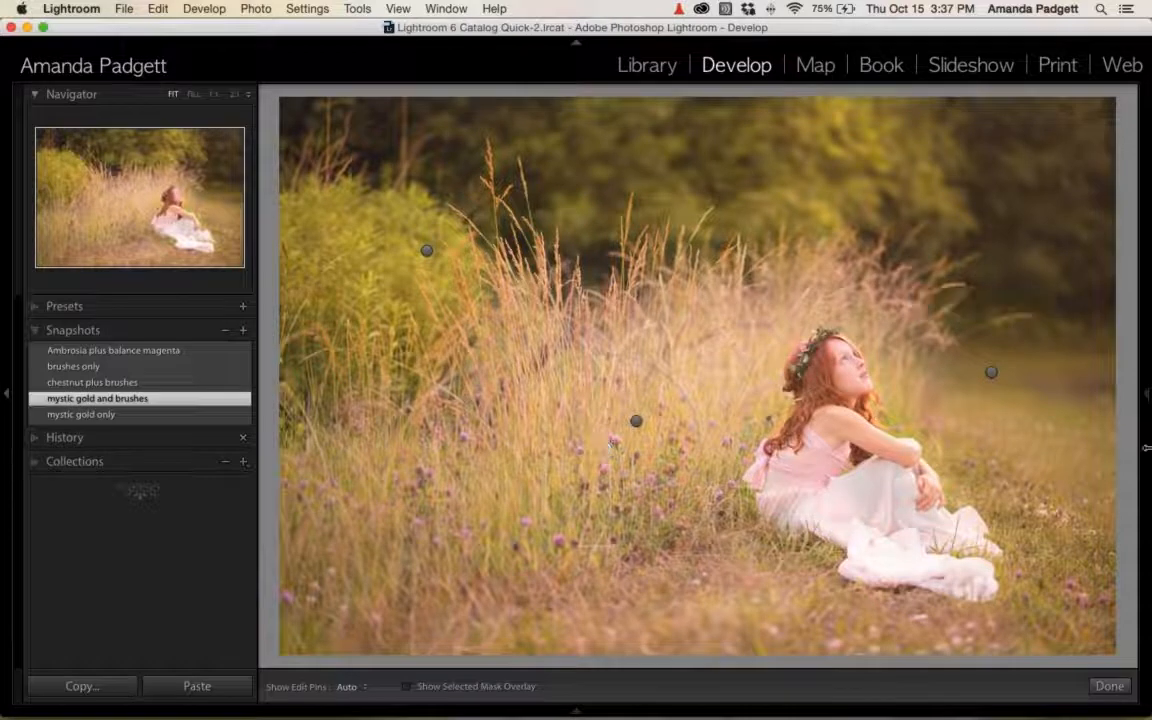
click(1147, 397)
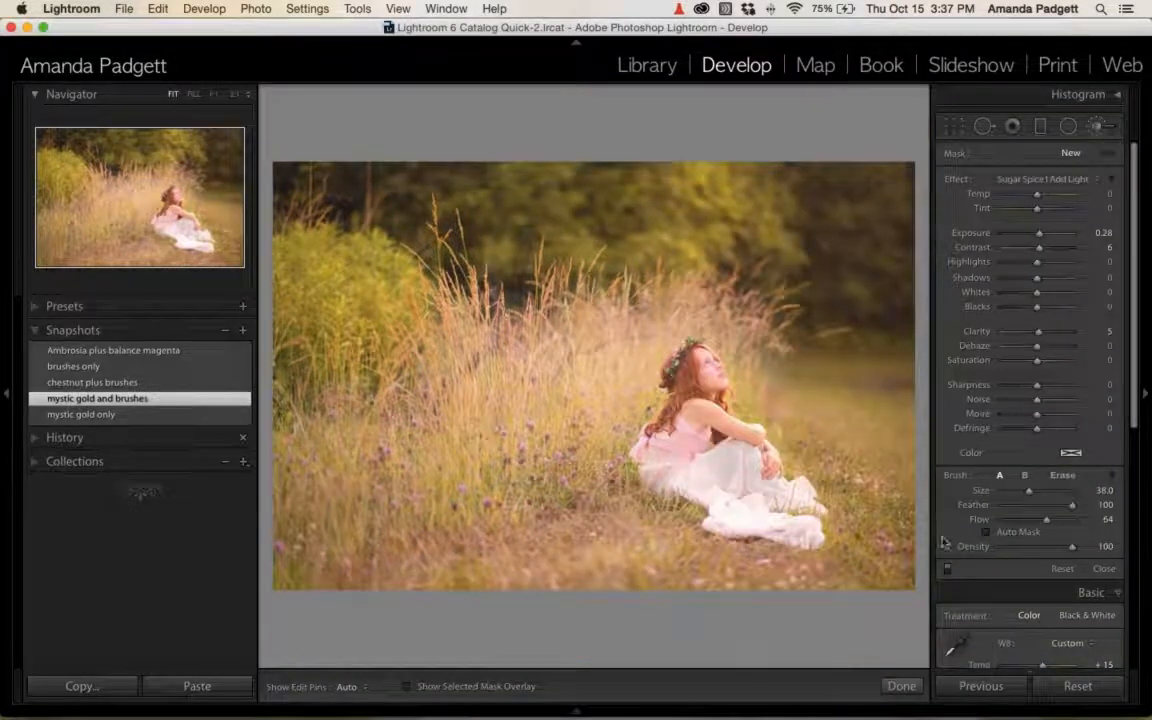
click(906, 689)
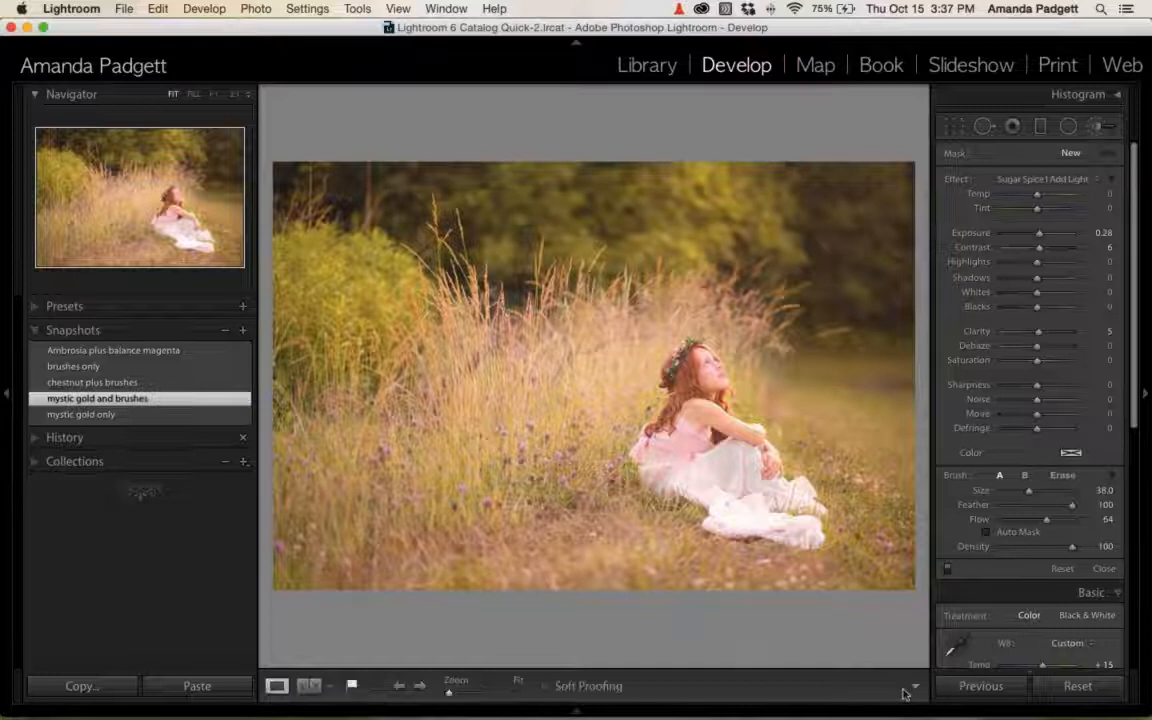
click(1147, 395)
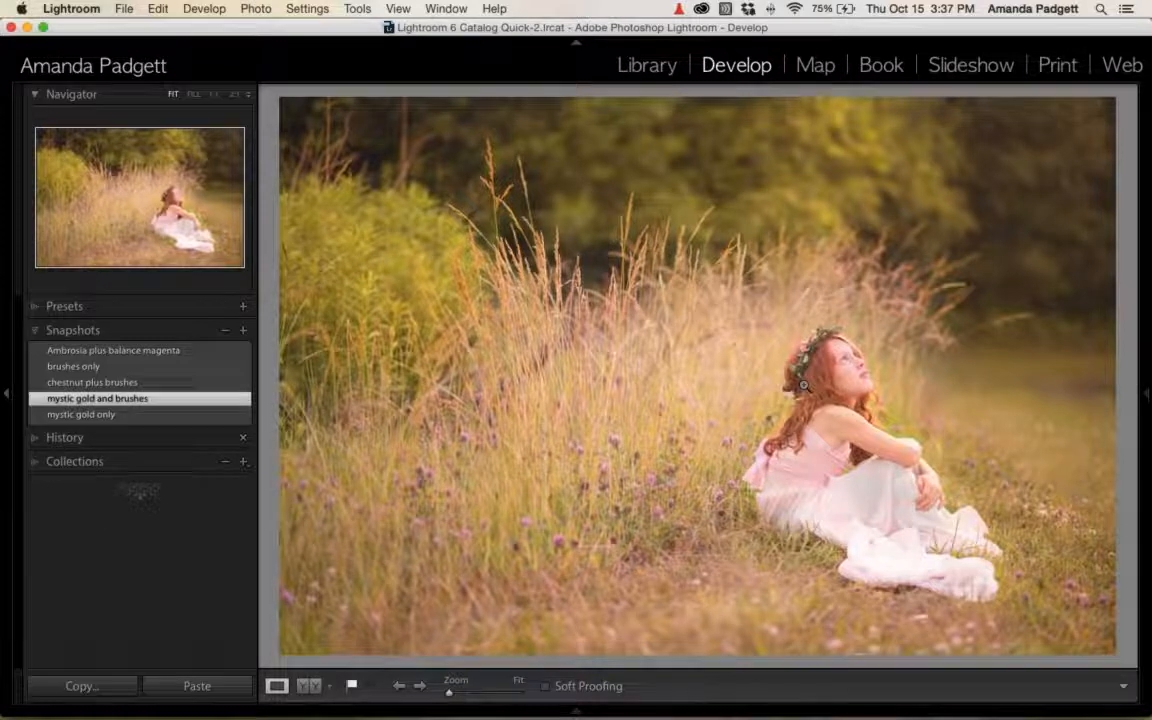
mouse_move(1148, 374)
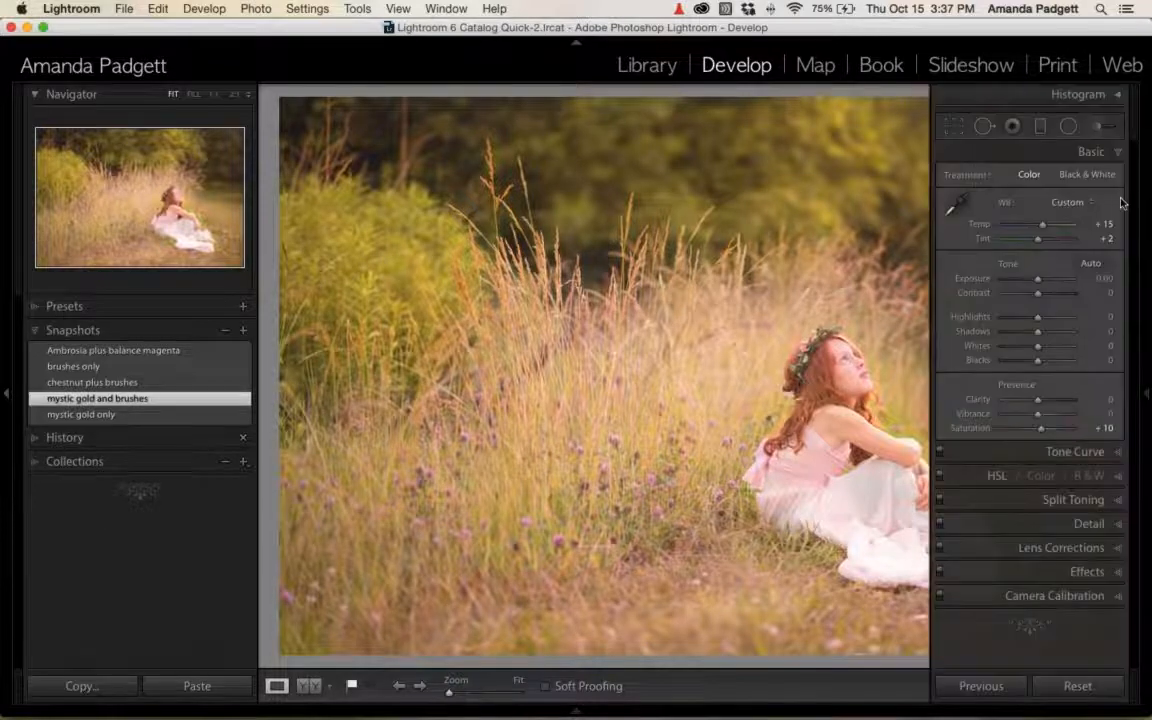
click(1106, 131)
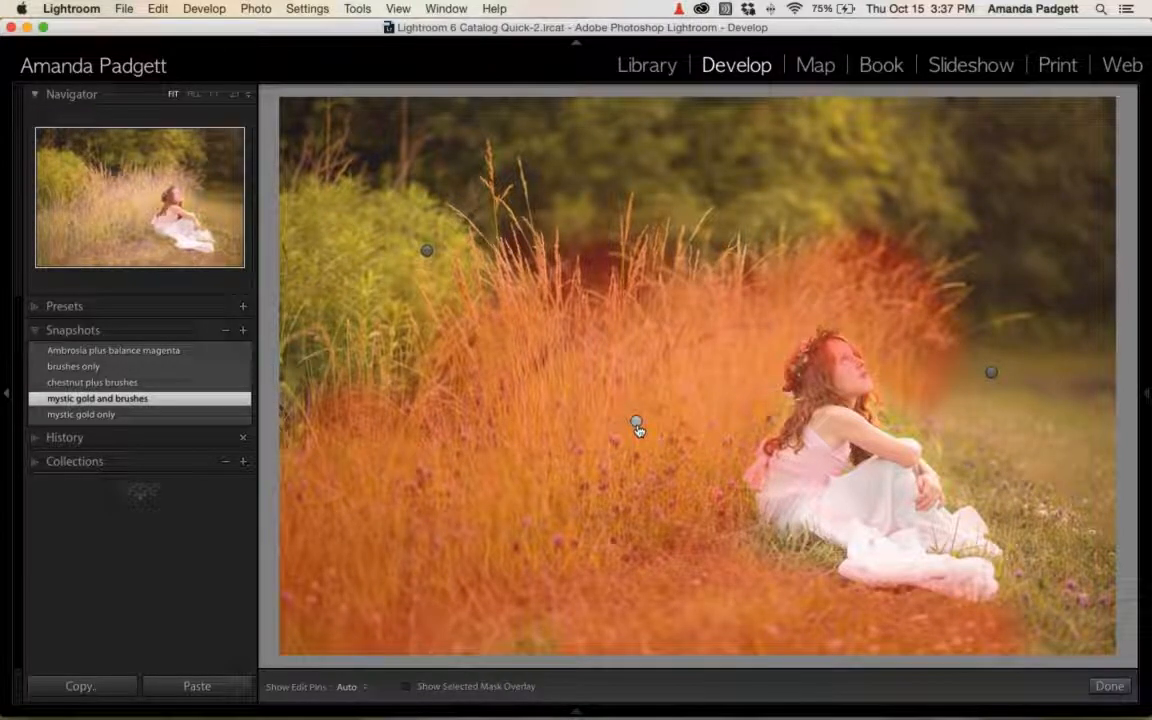
Try deleting the brush adjustment over the tall grass and undo the deletion.
click(637, 425)
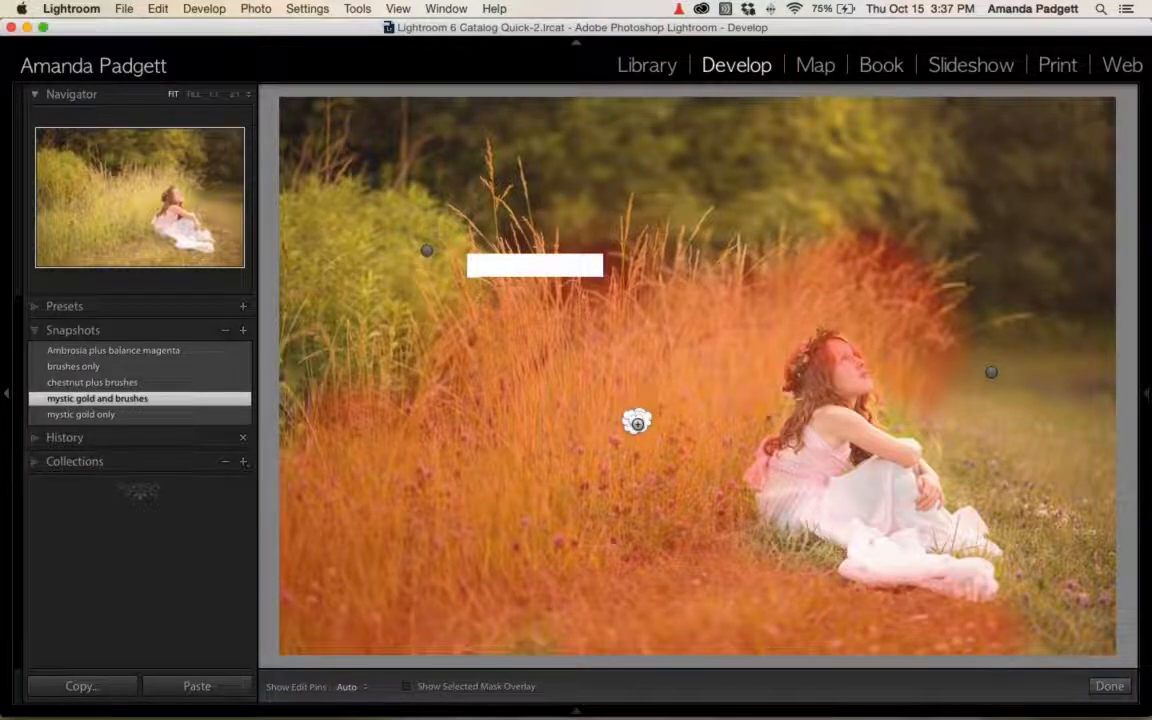
key(Delete)
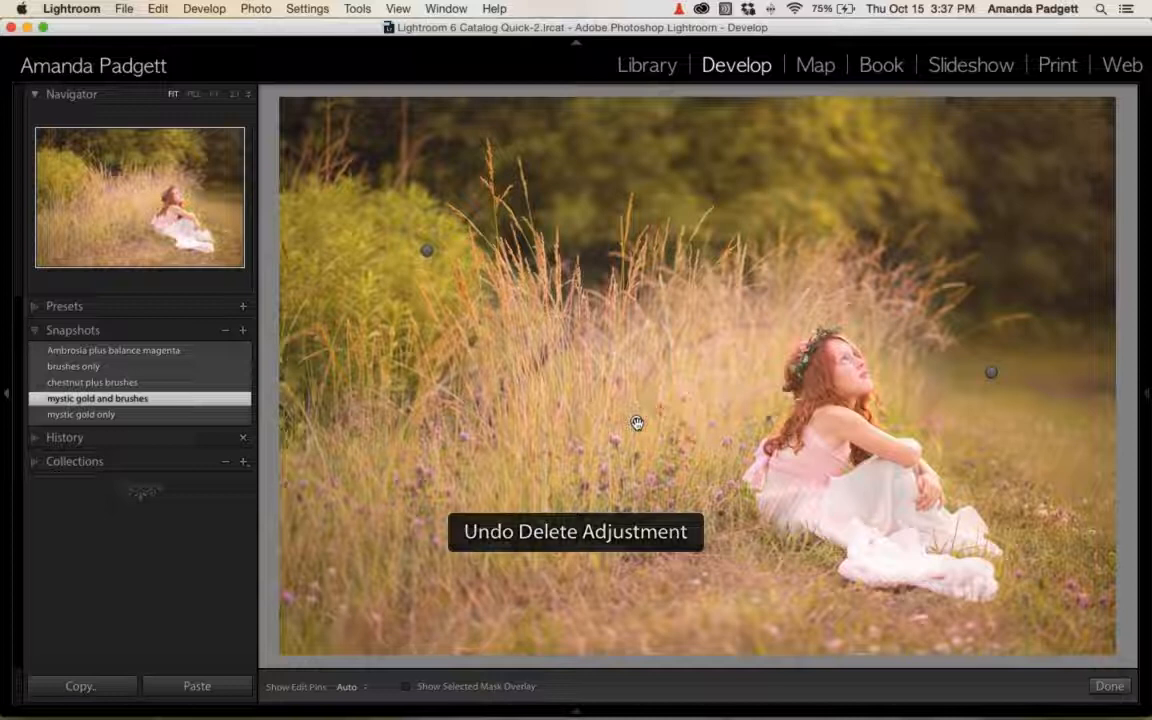
key(super+z)
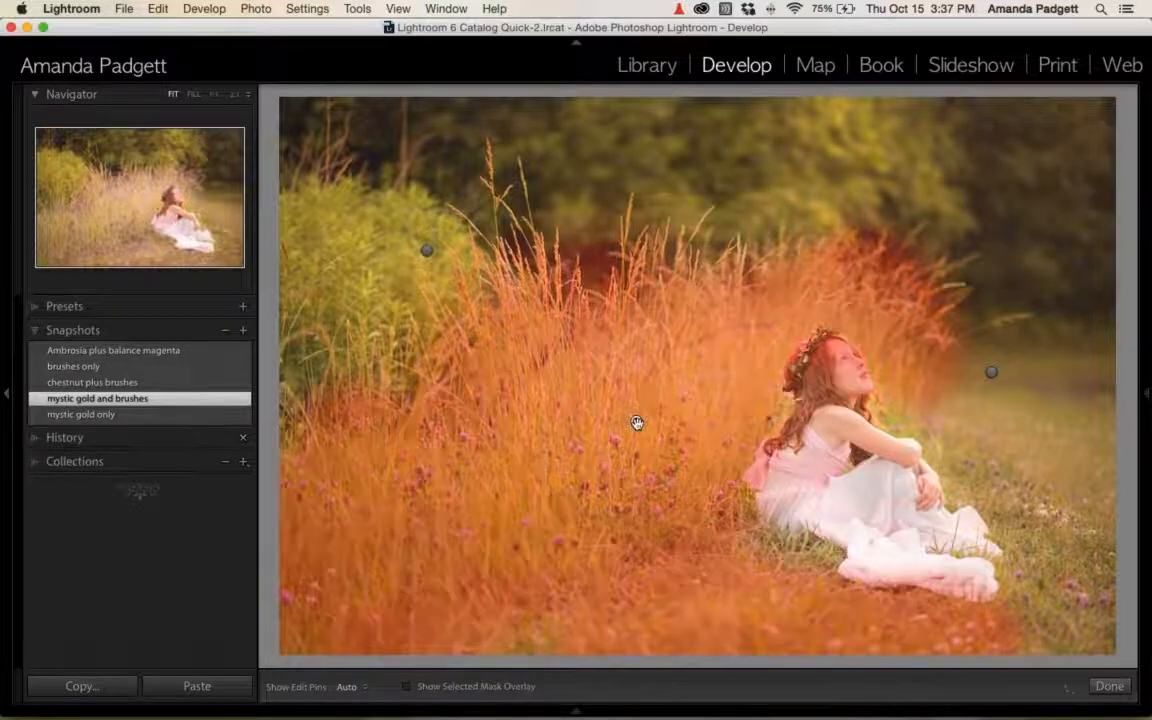
Lower the overall effect amount of the brush adjustment over the tall grass and remove that adjustment.
click(1145, 398)
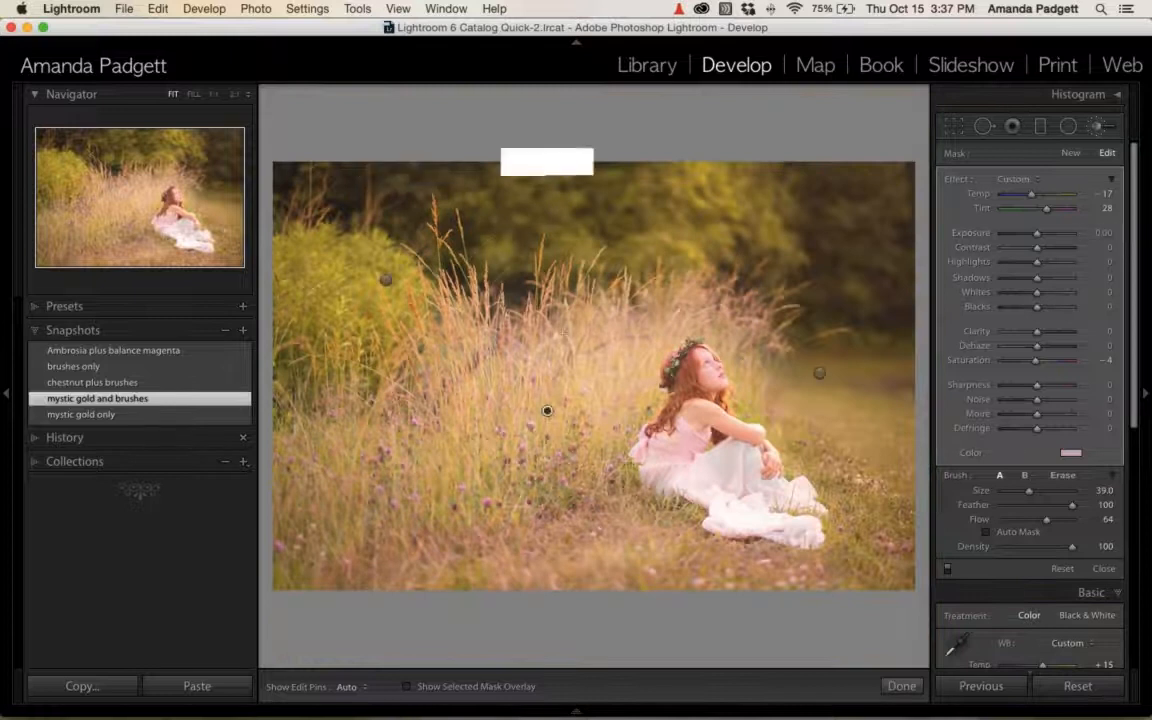
click(1111, 180)
drag(1039, 200, 1017, 200)
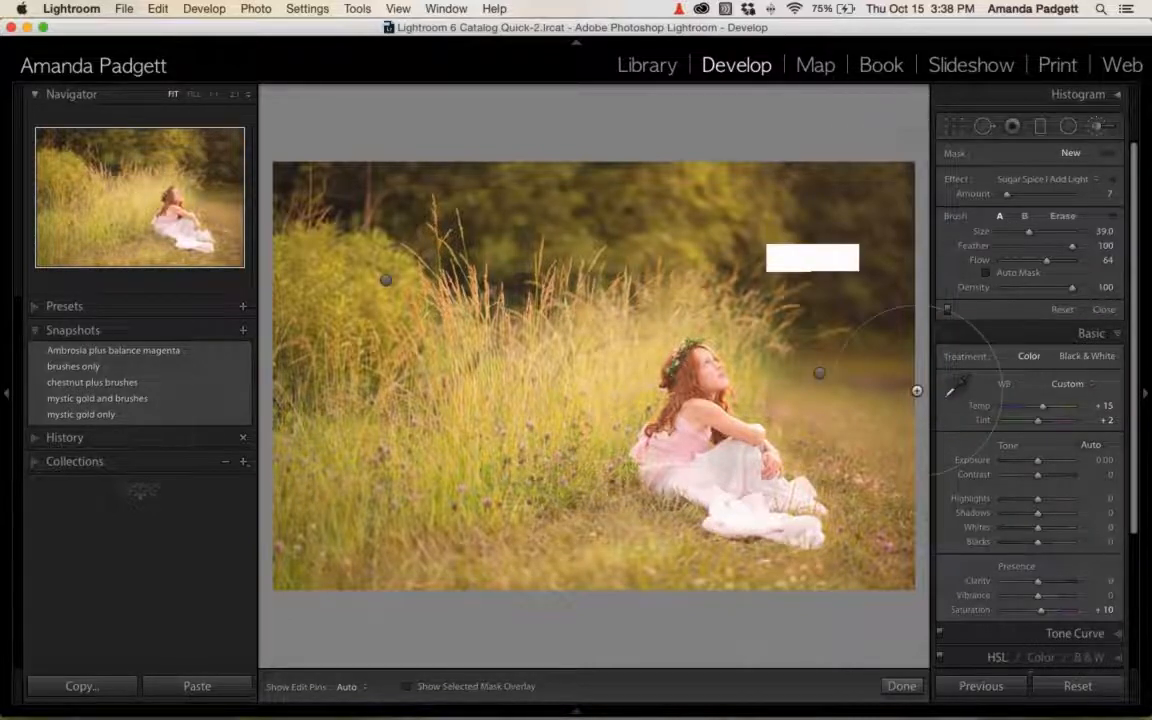
scroll(913, 393, up, 8)
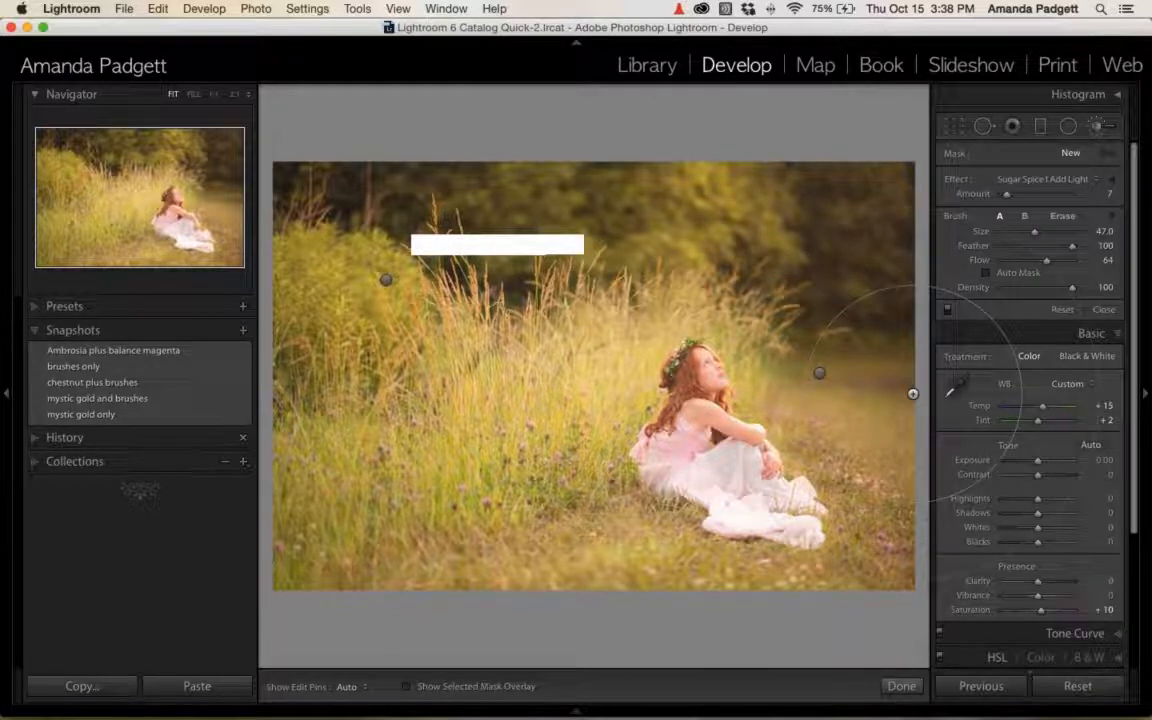
Update the mystic gold and brushes snapshot with the current settings and close the Adjustment Brush.
click(154, 399)
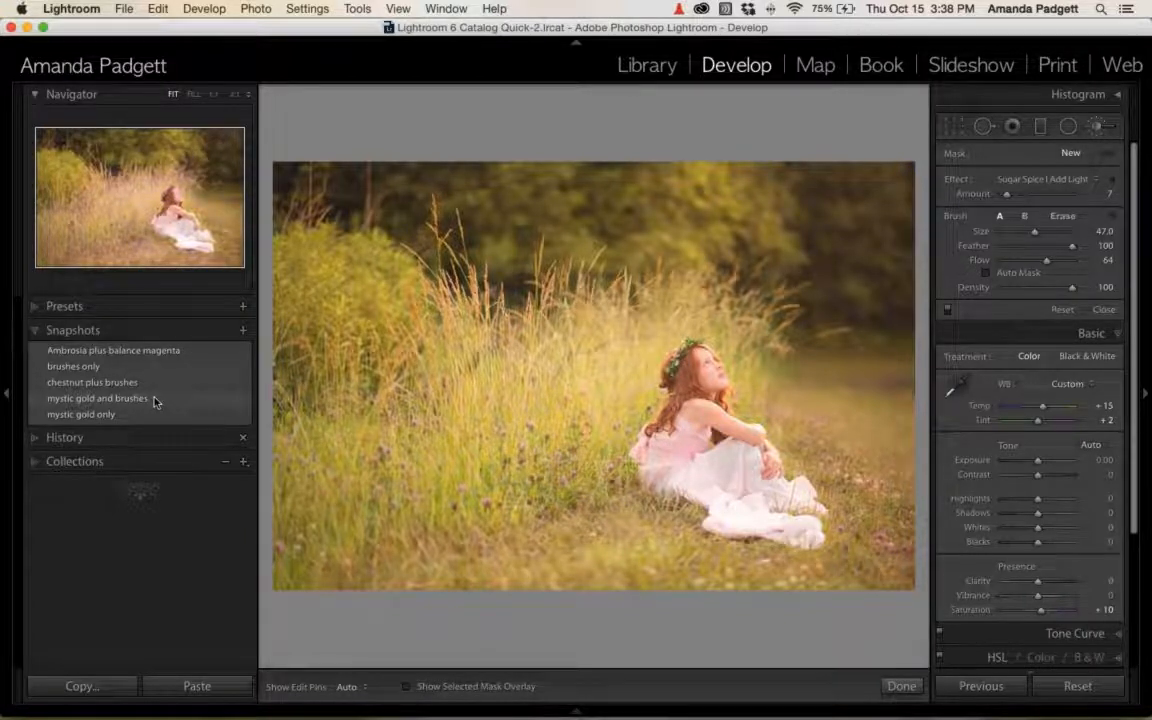
right_click(154, 399)
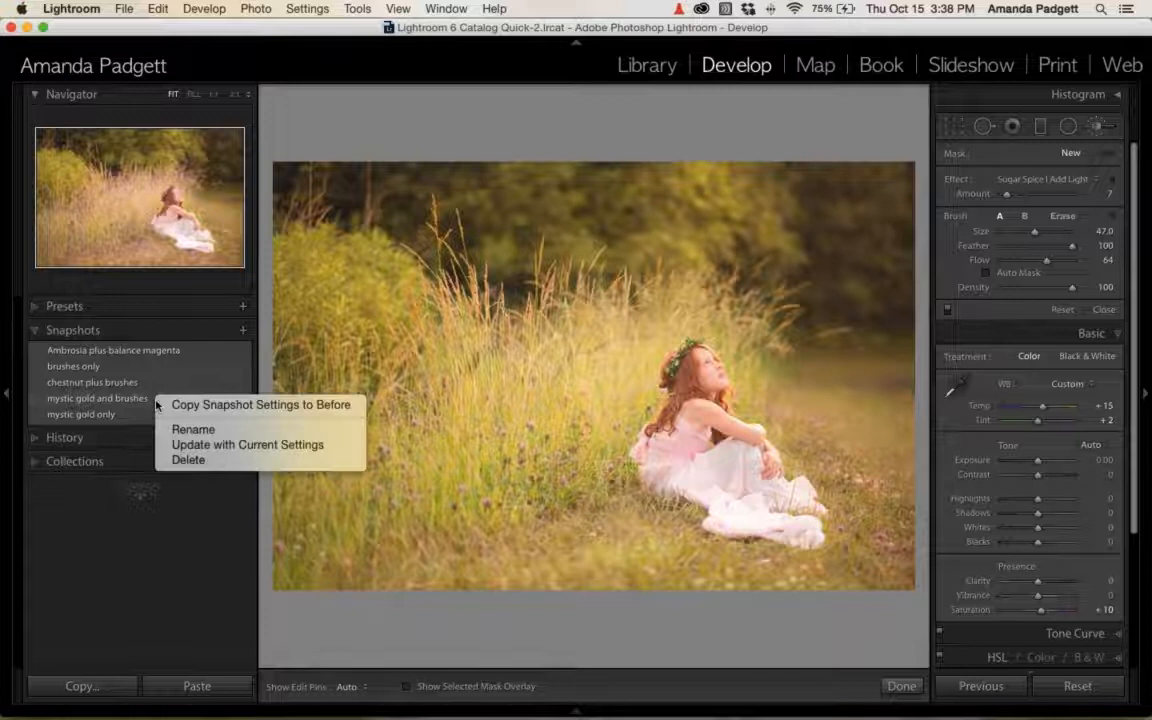
click(184, 451)
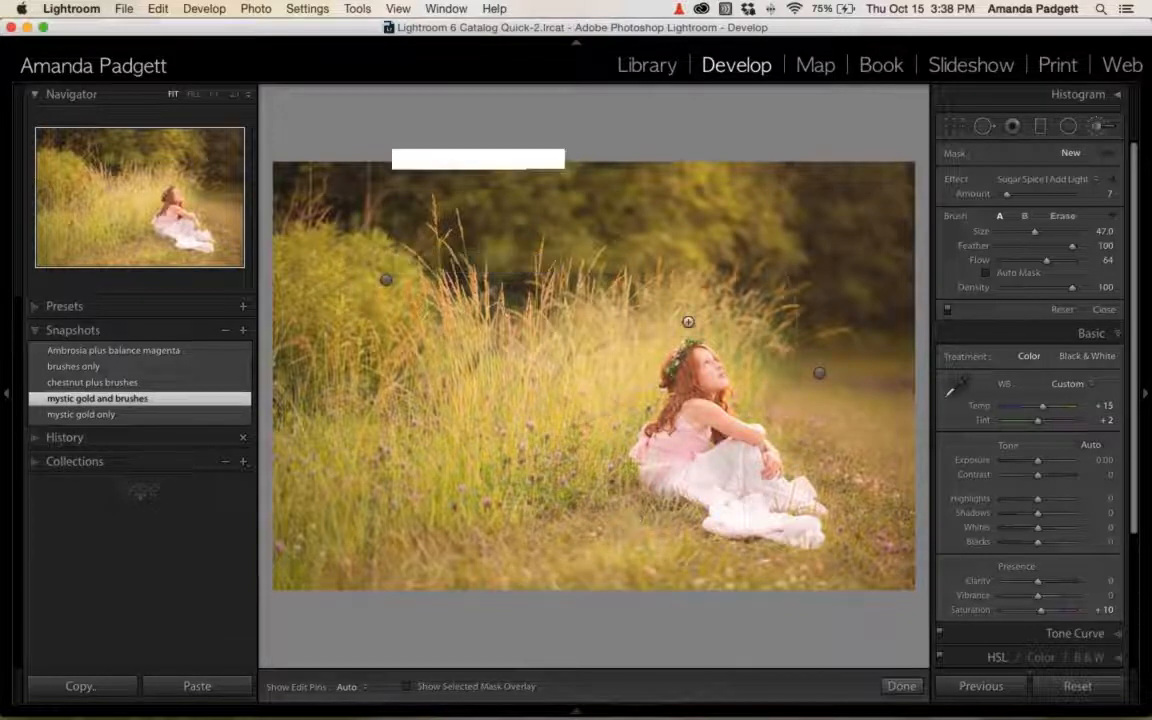
click(901, 686)
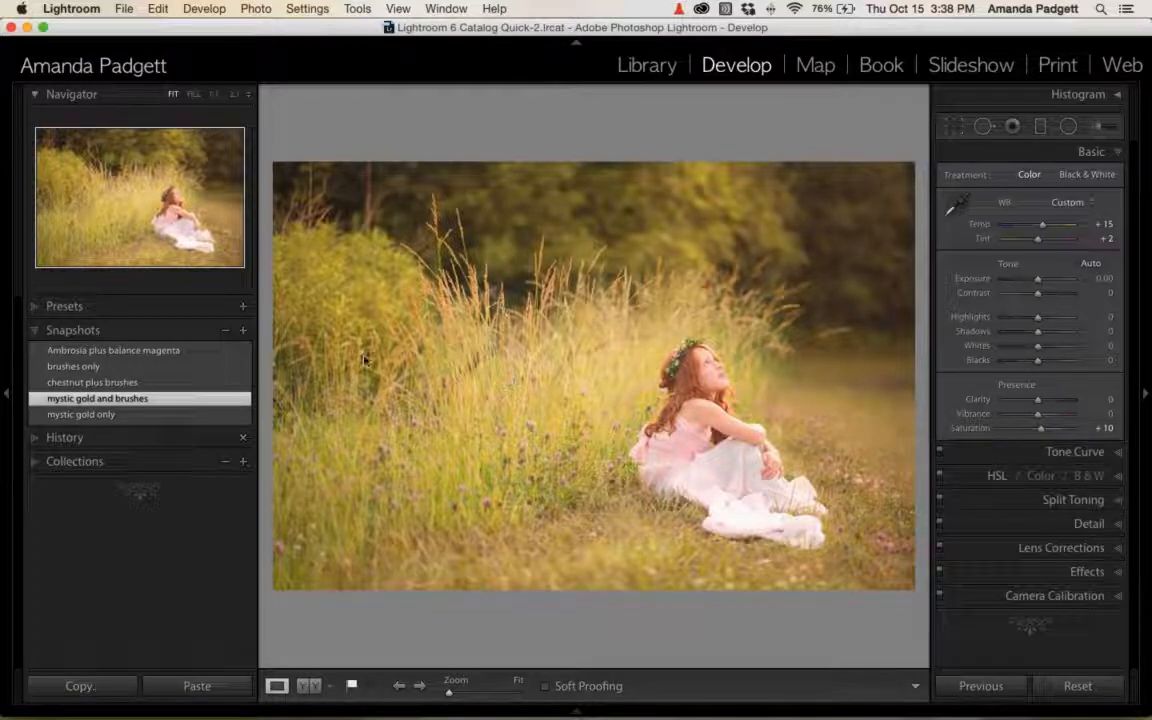
Restore the Ambrosia plus balance magenta snapshot and open the standing family photo, wild_harvest_backlight1.JPG.
click(184, 352)
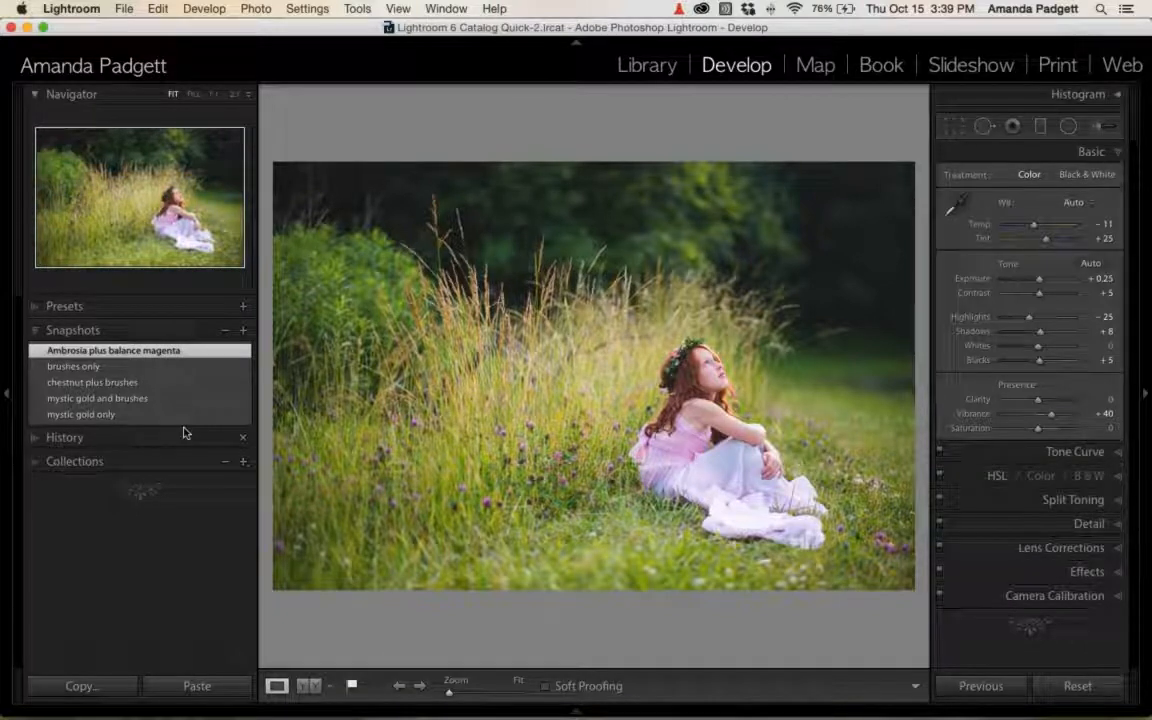
mouse_move(578, 714)
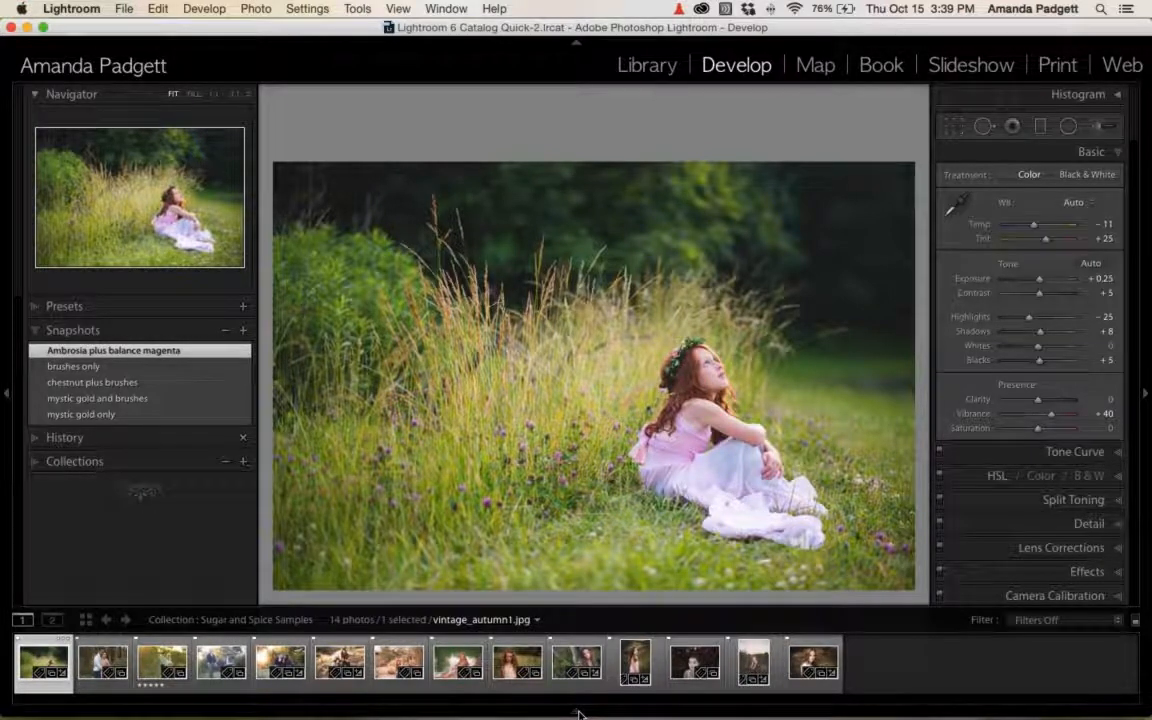
click(212, 662)
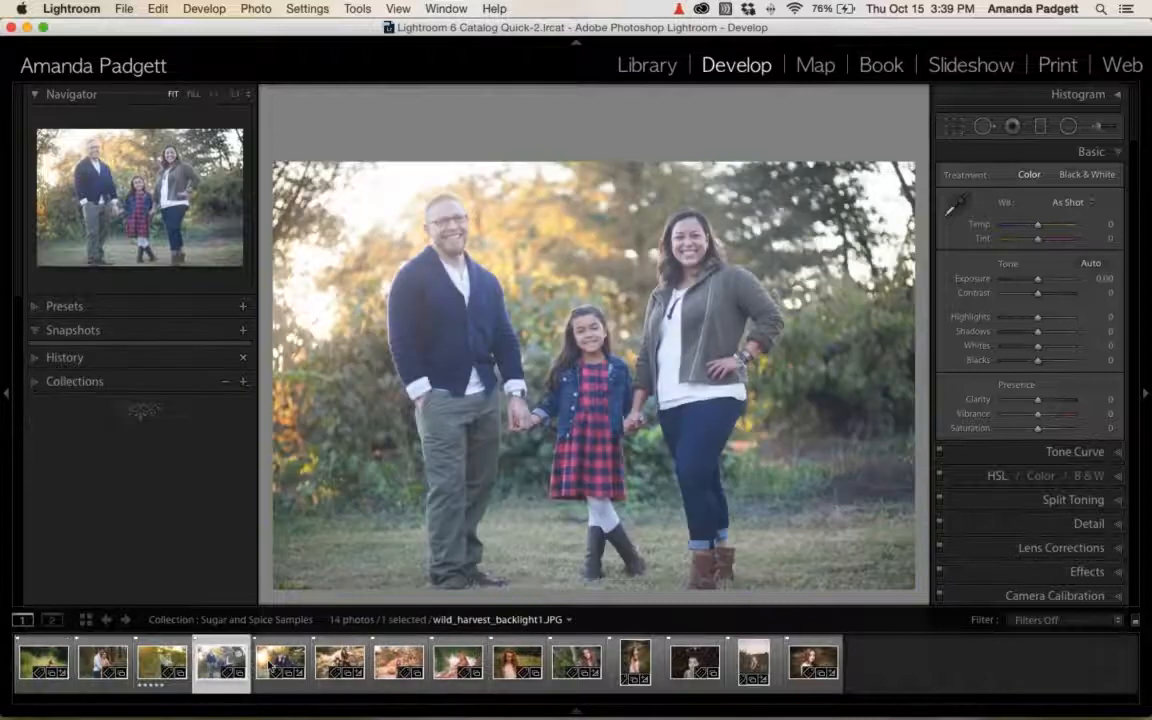
click(270, 664)
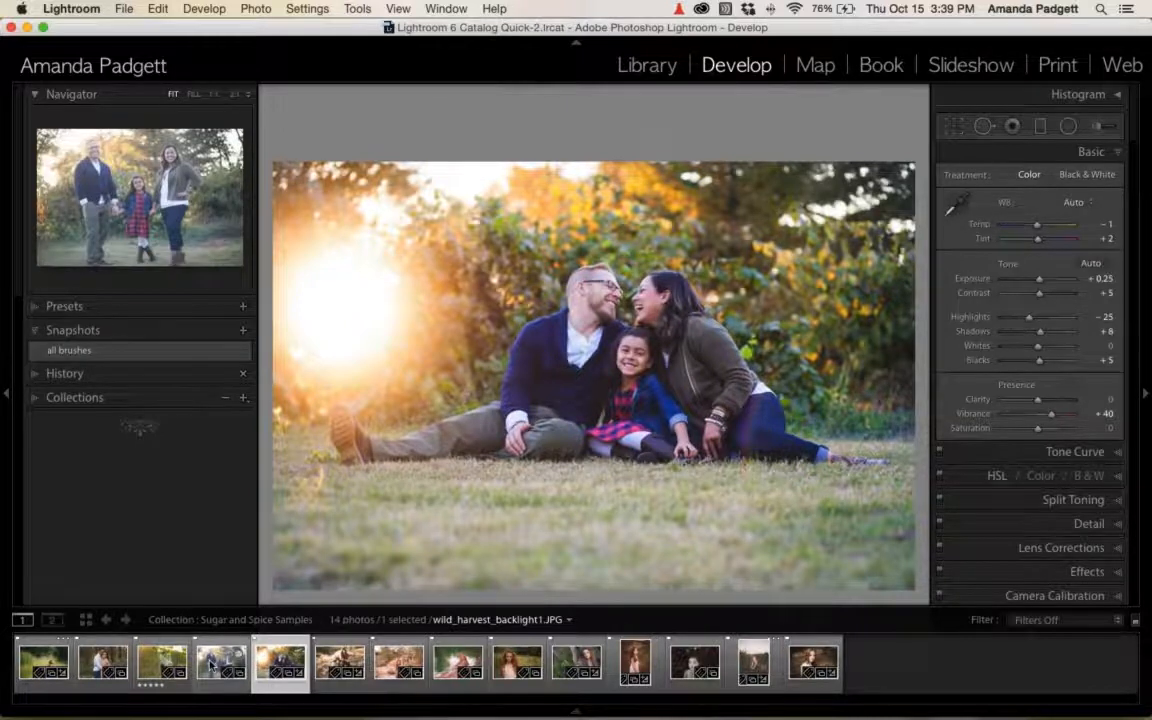
click(212, 662)
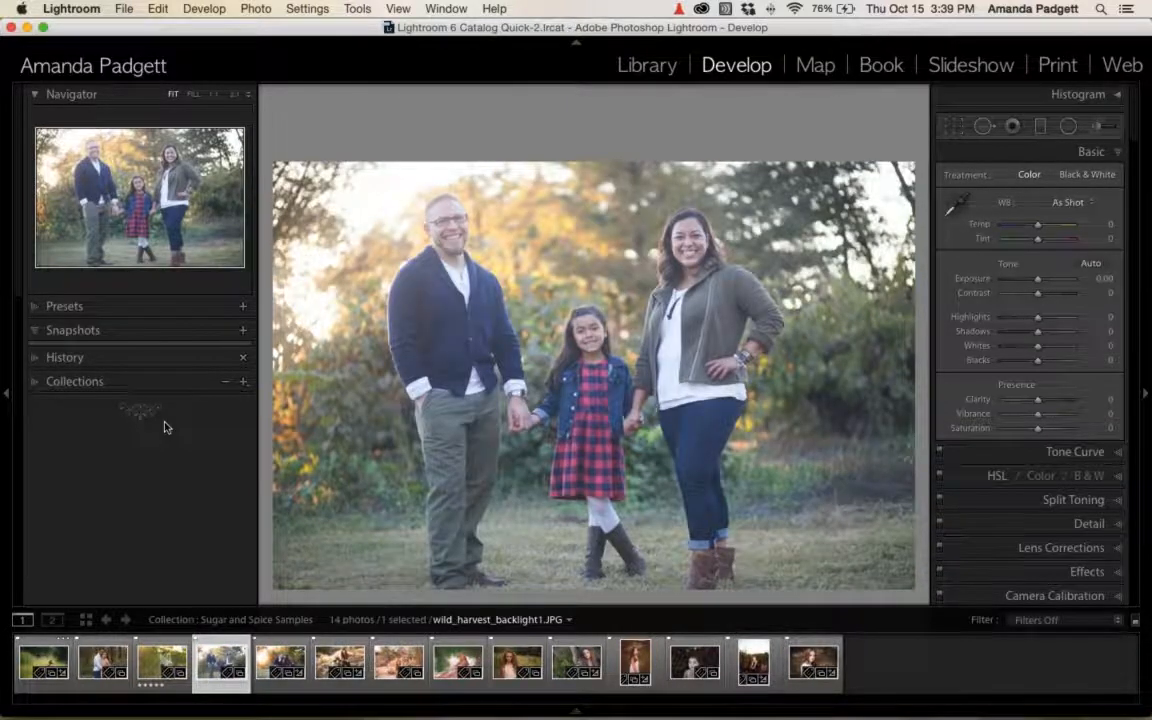
Apply the Pretty Presets | Velvet Dusk preset from PP Sugar & Spice to the standing family's photo.
click(34, 312)
scroll(113, 467, down, 5)
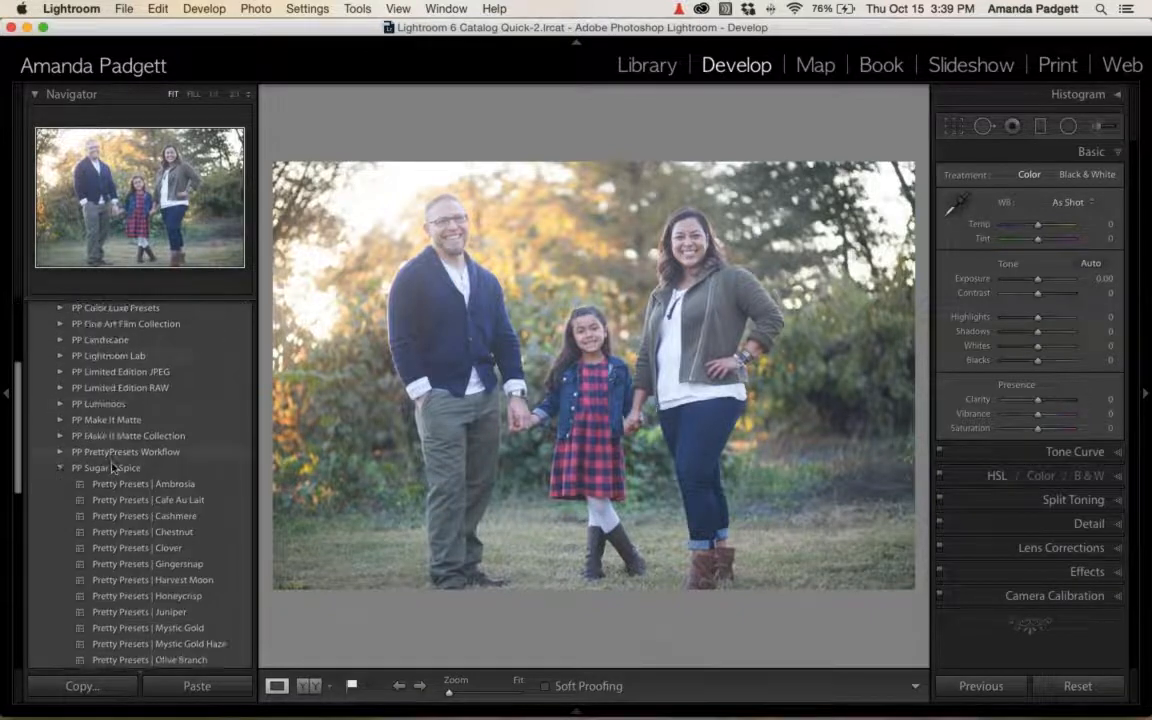
scroll(113, 467, down, 5)
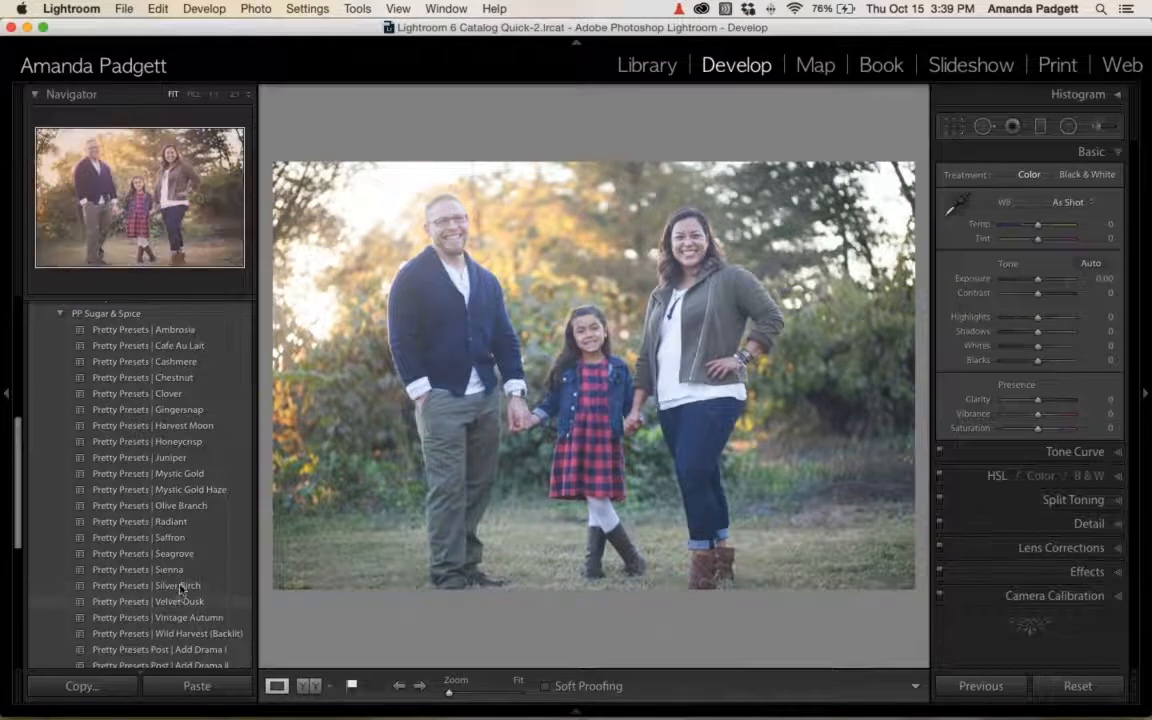
click(178, 601)
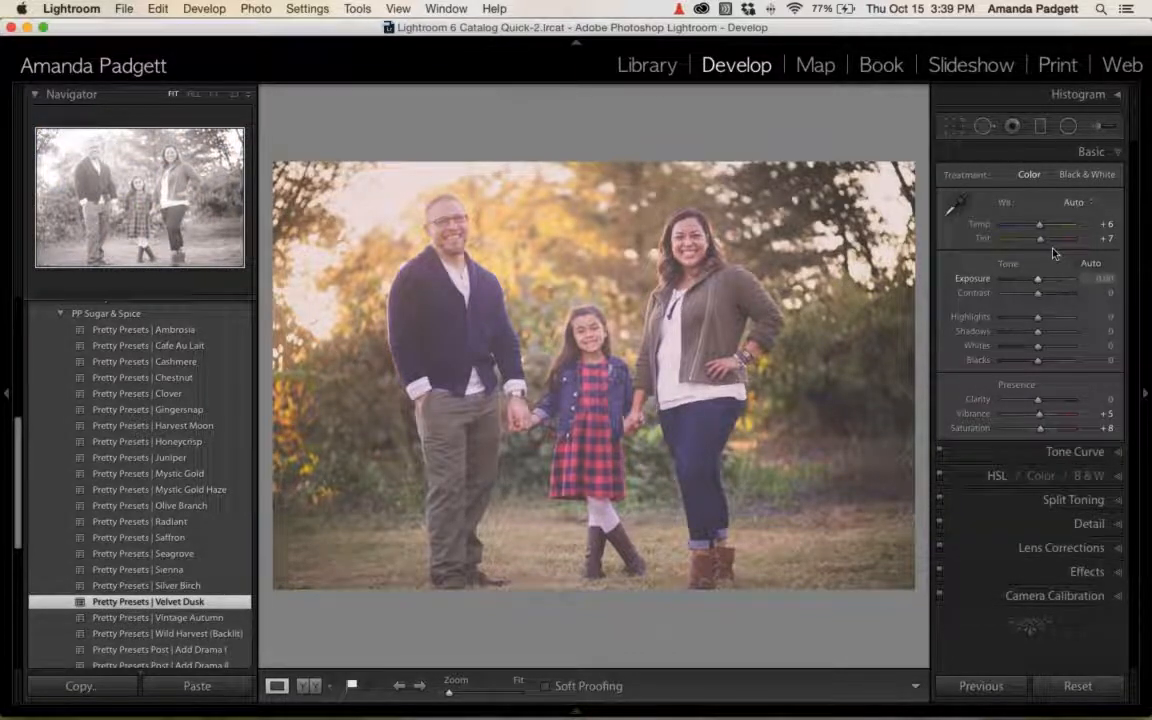
Activate the Adjustment Brush and apply the Pretty Presets Post | Soft Center Light preset to the family photo.
click(1097, 125)
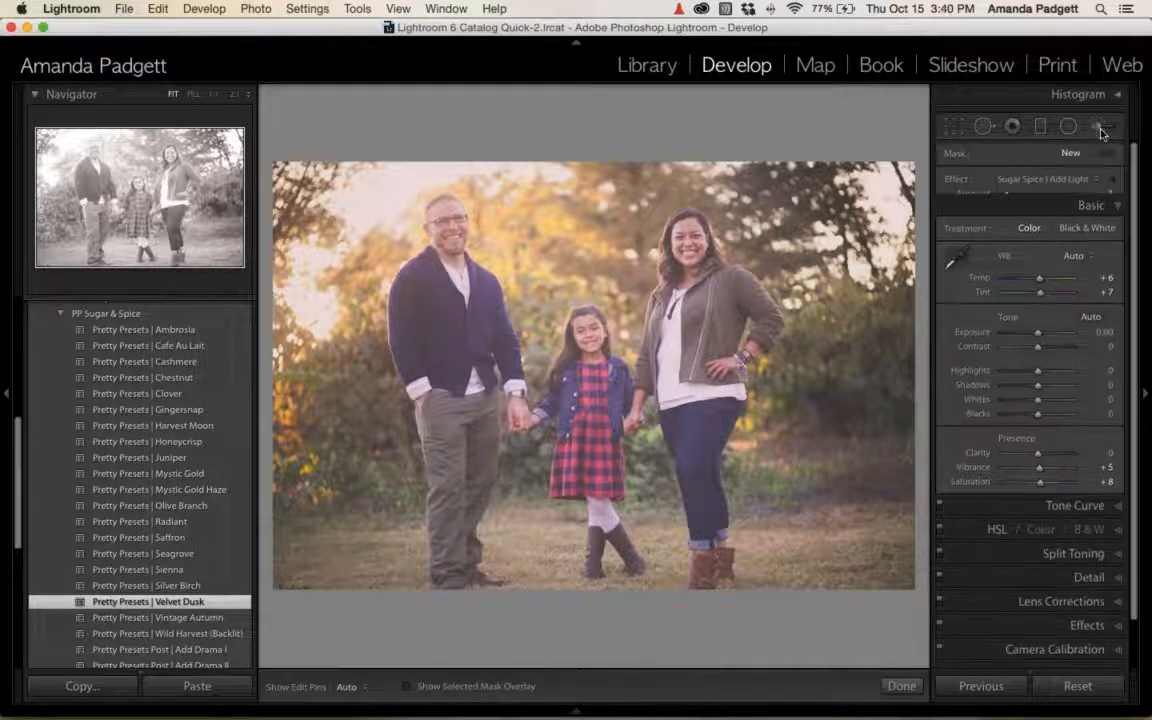
scroll(180, 600, down, 5)
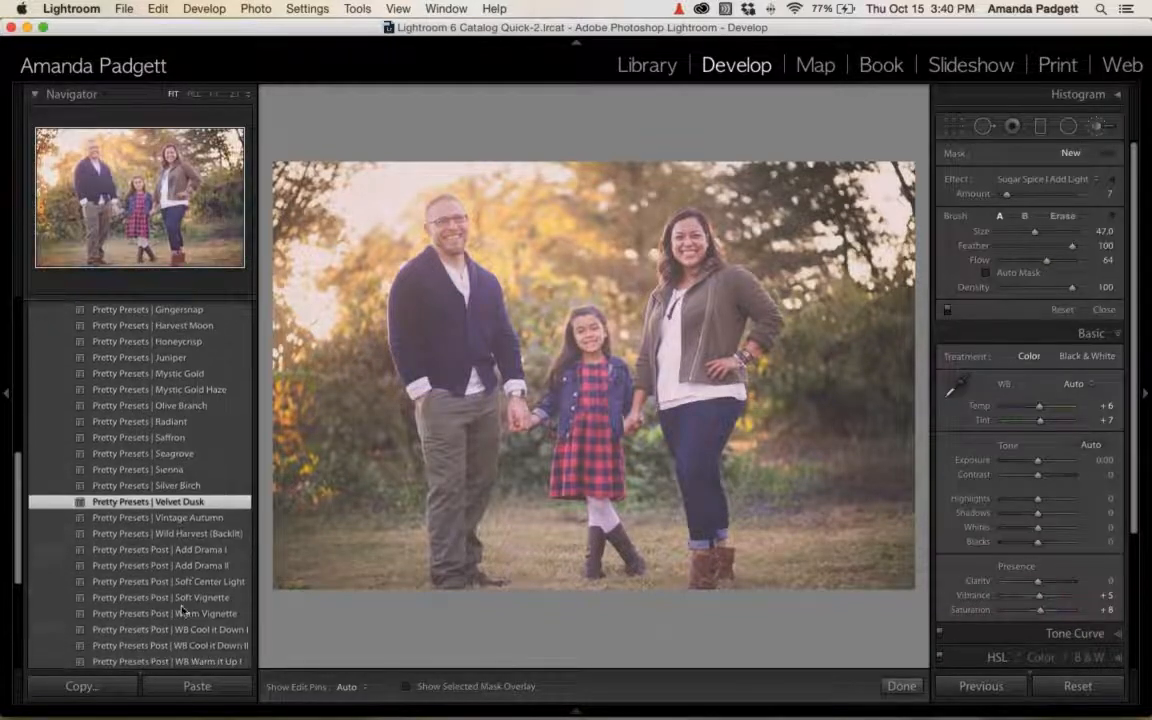
scroll(180, 628, down, 1)
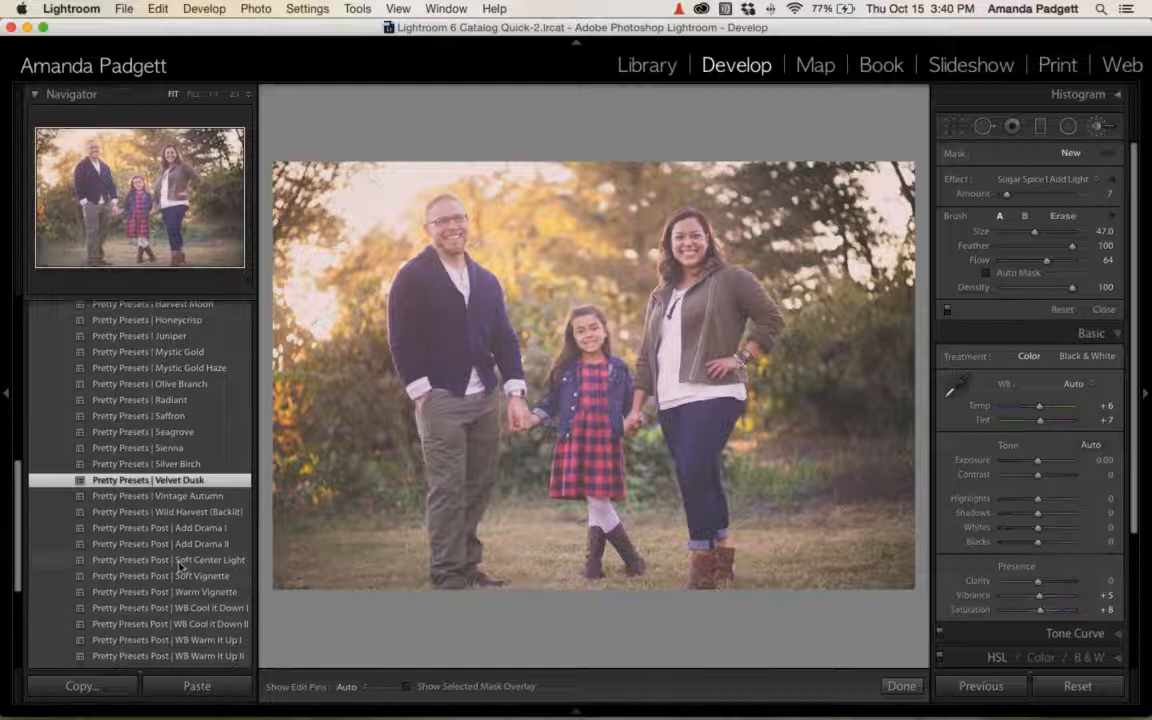
click(181, 561)
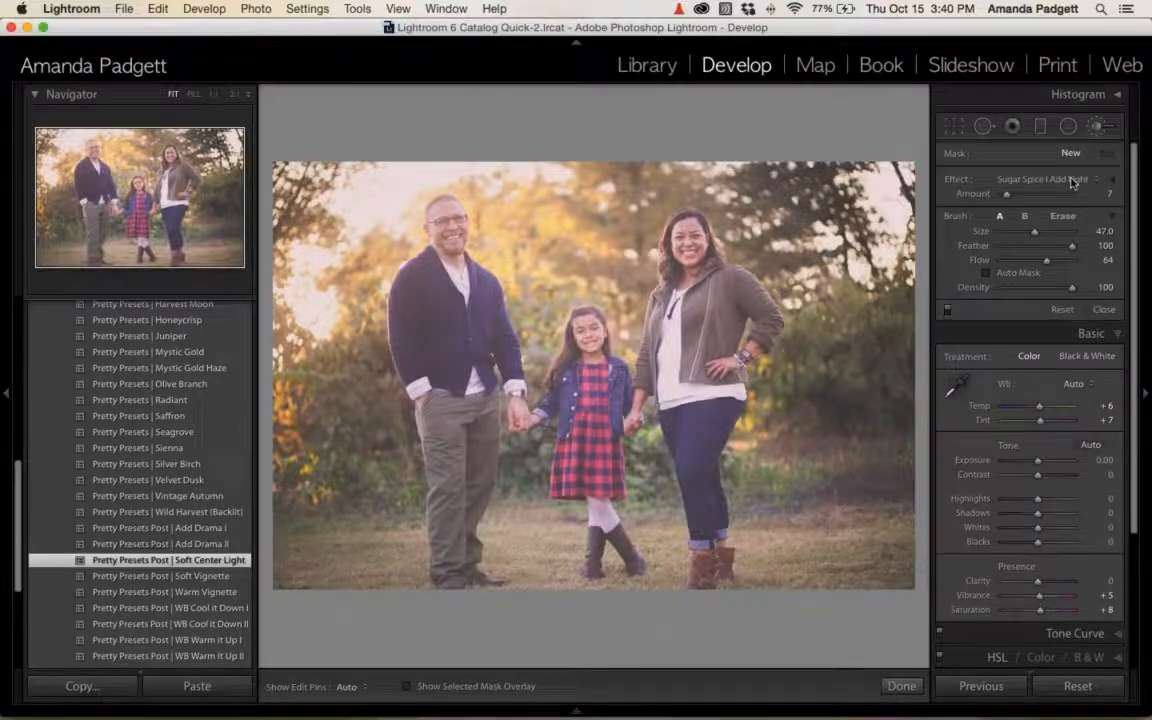
Paint the Sugar Spice | Add Light brush over the family with size 24, flow 66 and edit pins hidden.
click(1101, 182)
click(1092, 180)
click(1112, 180)
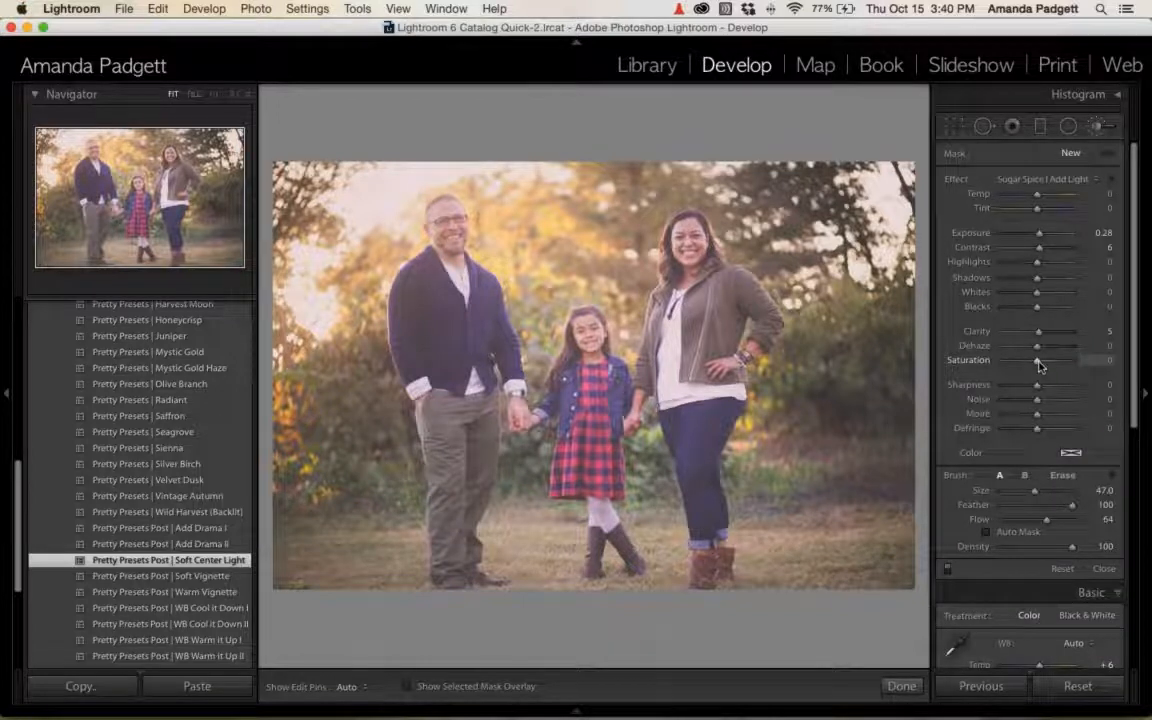
drag(1047, 520, 1049, 521)
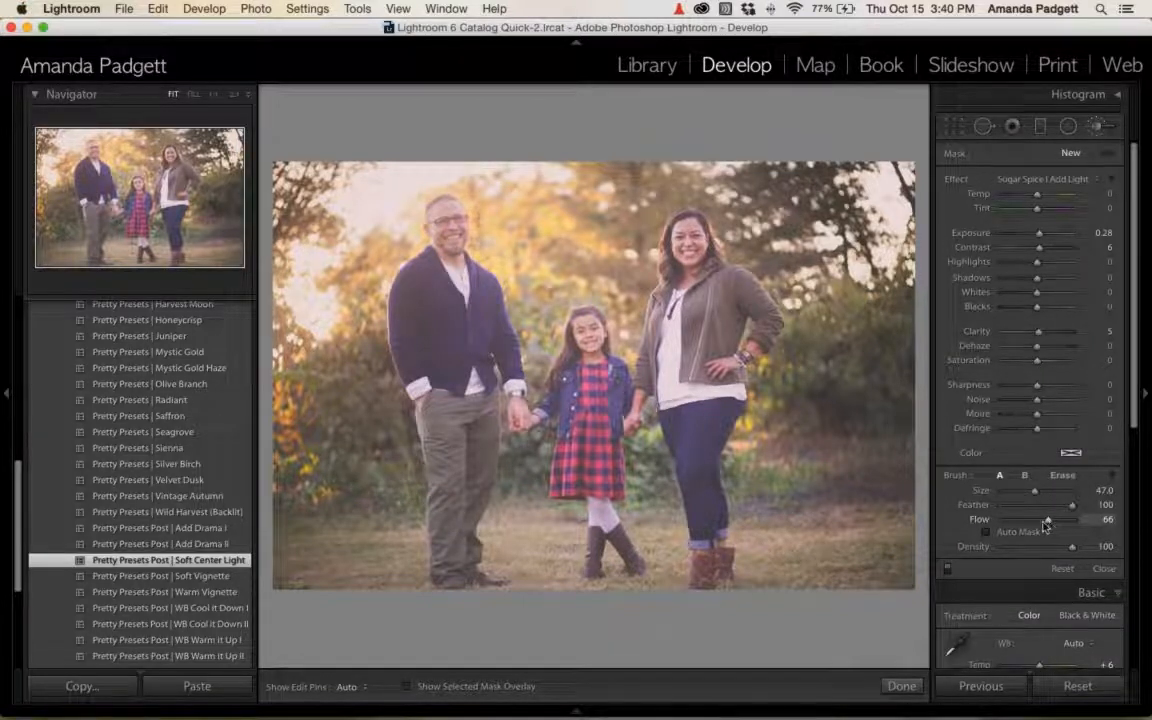
scroll(546, 343, down, 10)
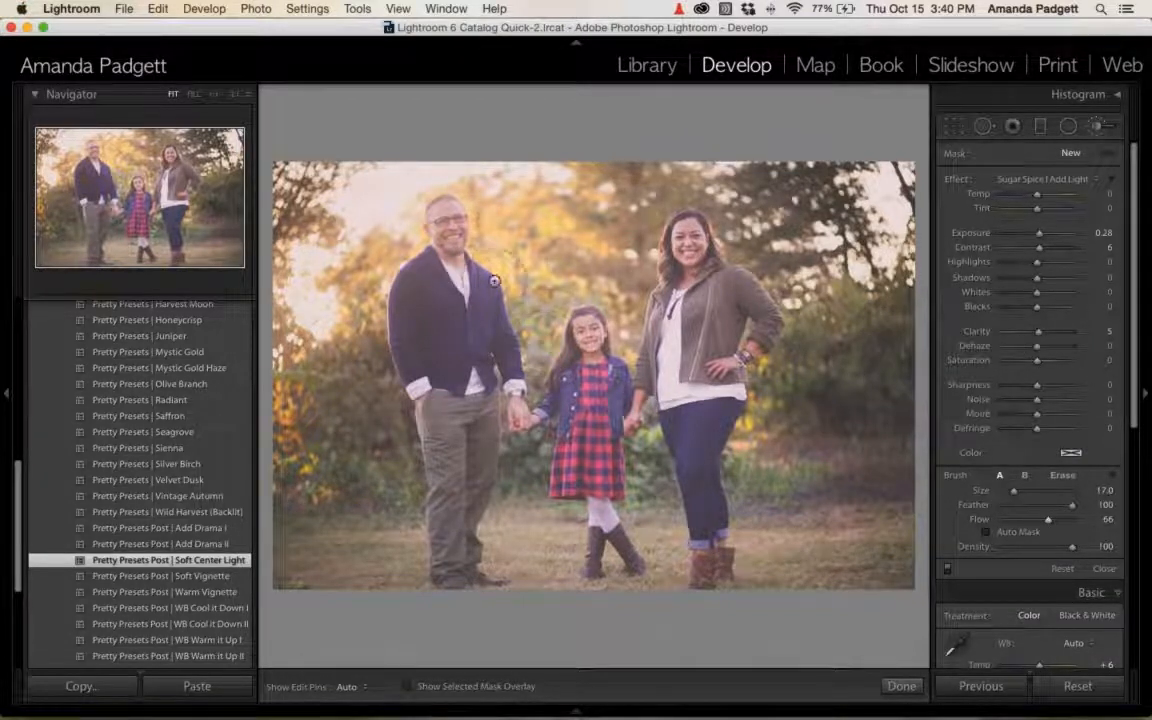
key(h)
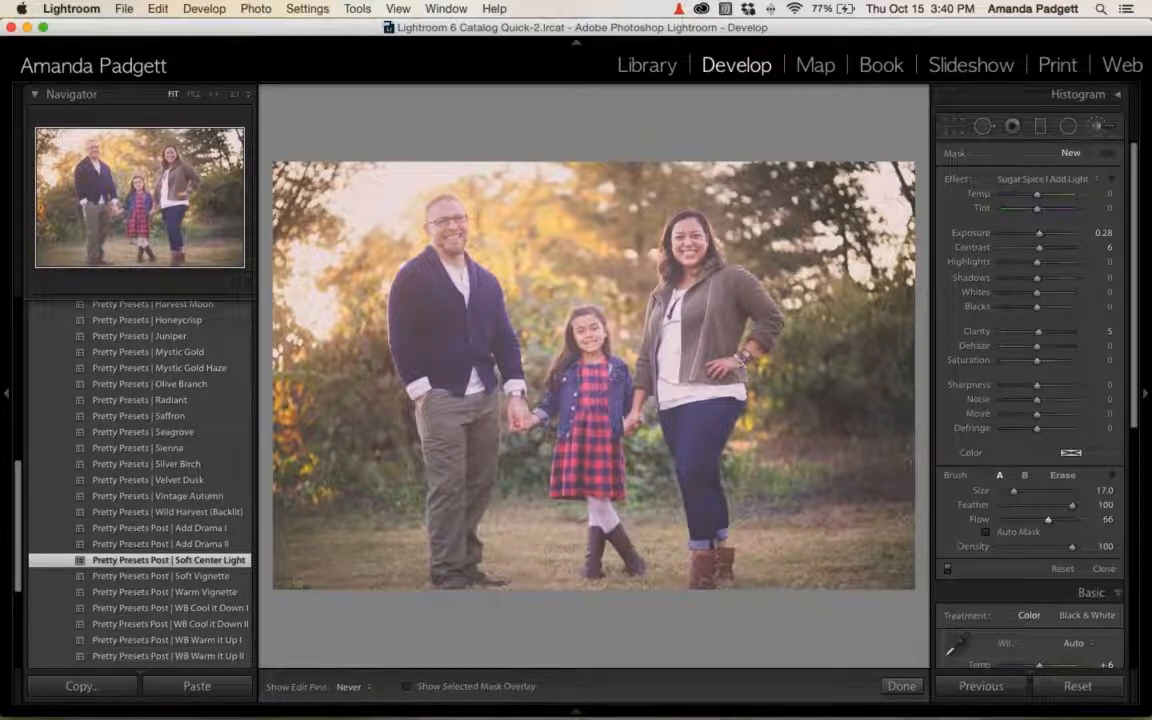
scroll(453, 226, up, 5)
click(453, 226)
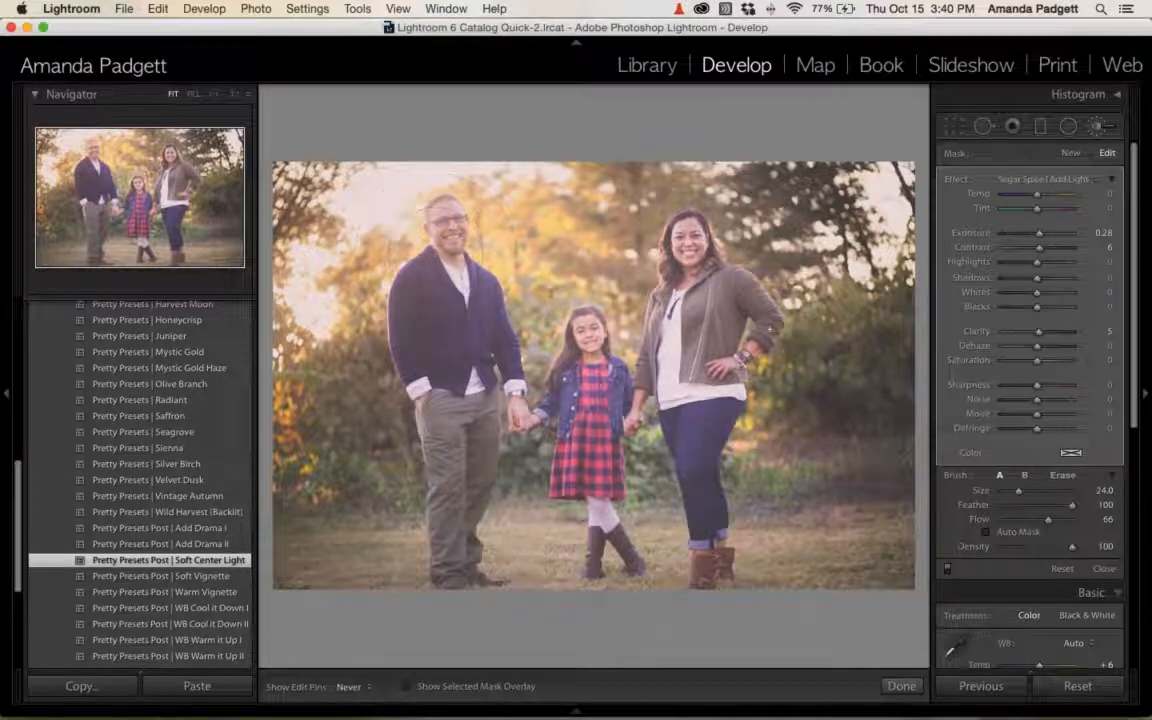
Check the Add Light mask overlay on the family, set the brush's Contrast to 19 and close the brush.
key(h)
key(o)
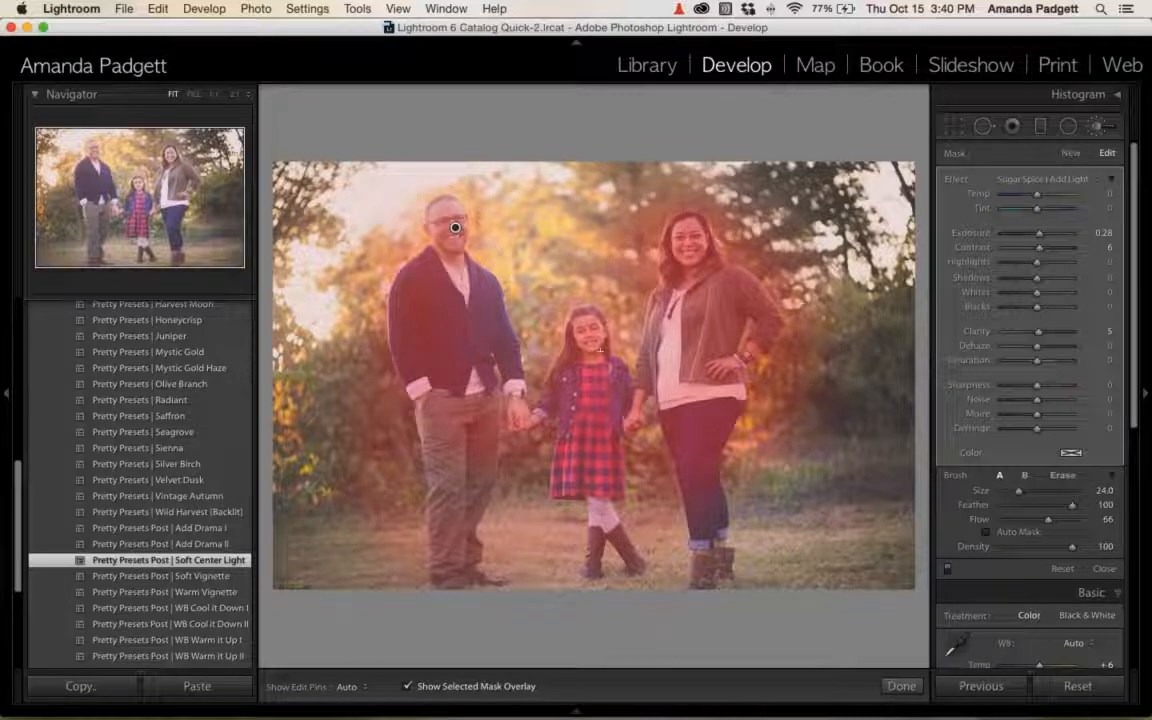
key(h)
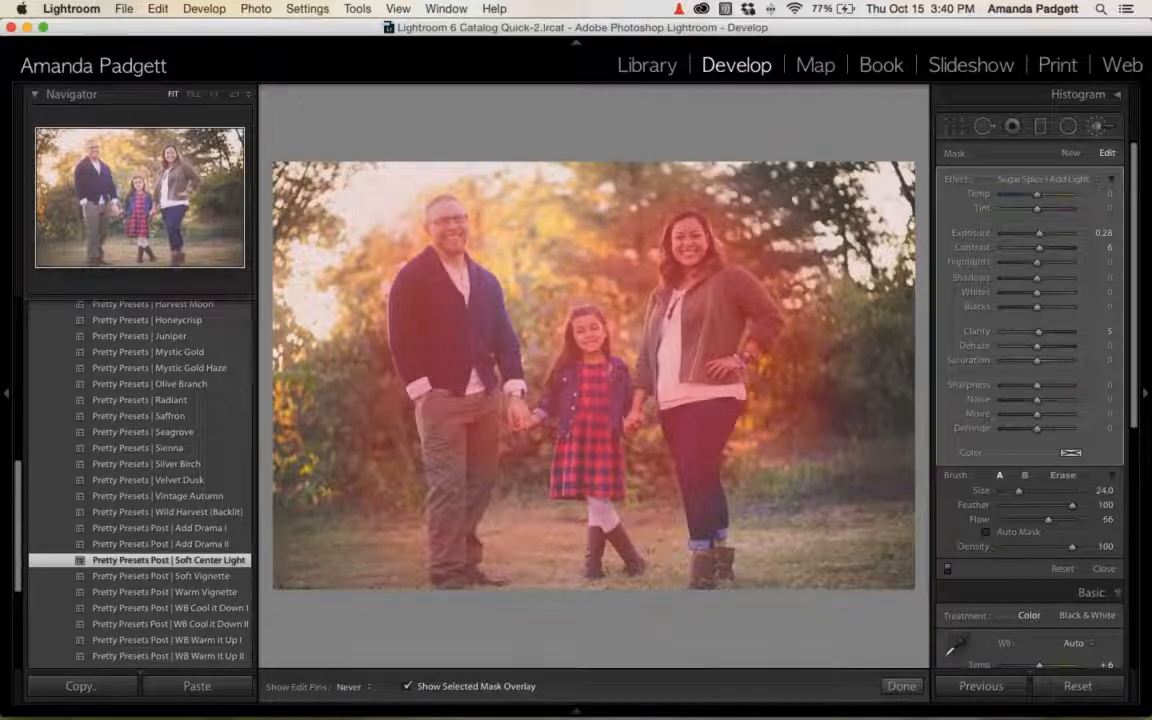
key(h)
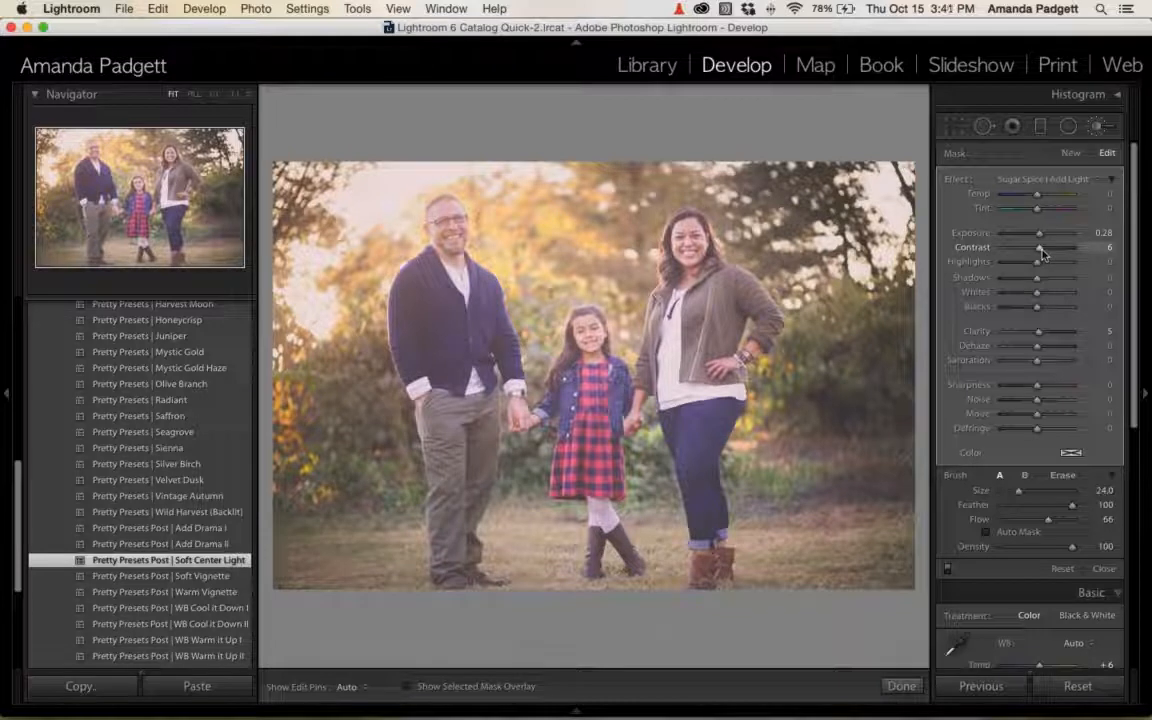
drag(1042, 254, 1051, 259)
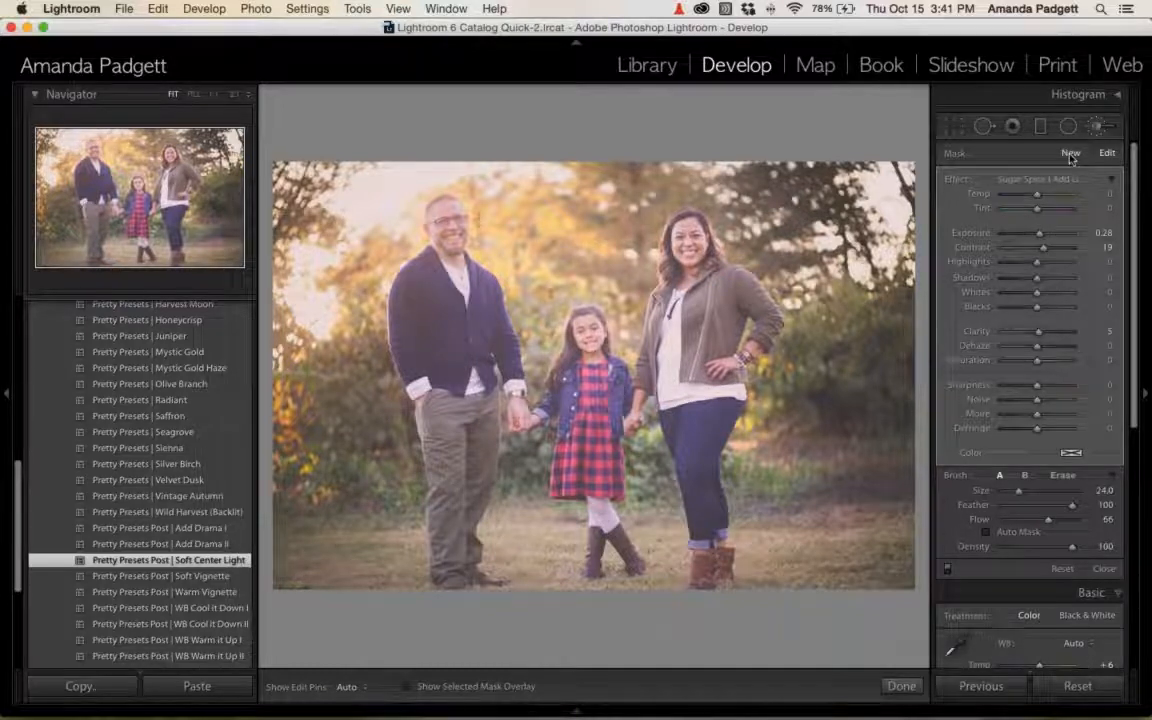
click(901, 686)
Try the Add Drama I post preset on the family photo, and apply Add Drama II and Soft Vignette.
scroll(180, 584, down, 1)
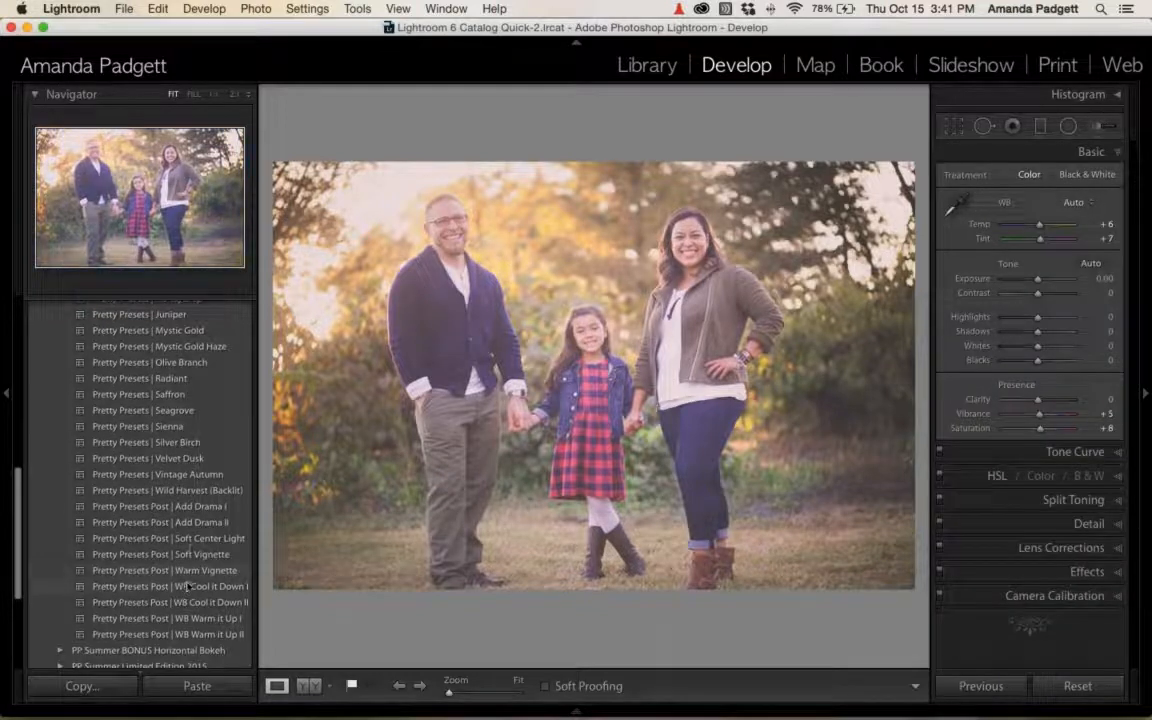
click(199, 507)
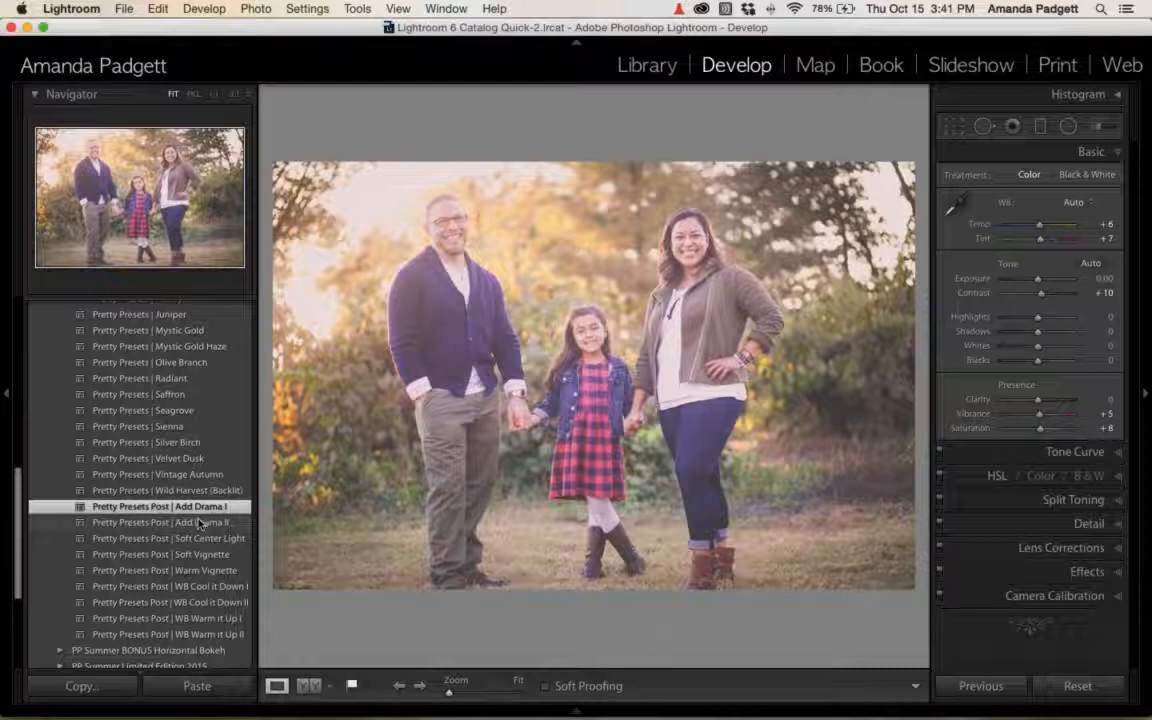
click(199, 522)
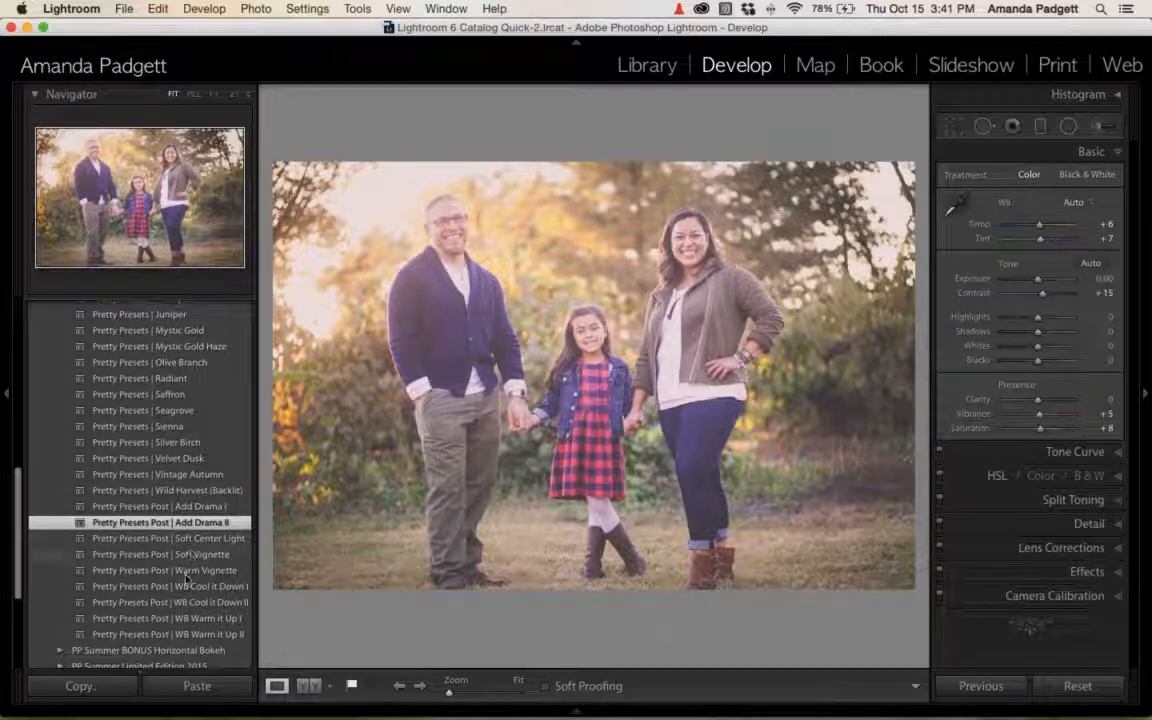
click(195, 555)
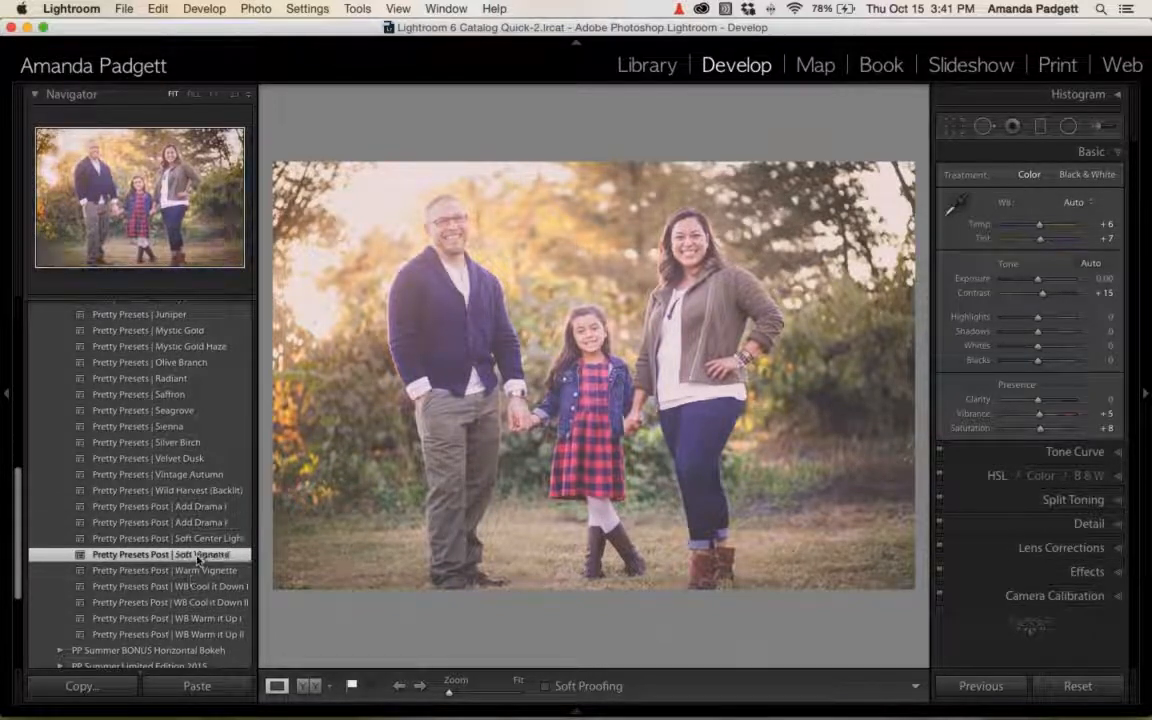
Apply the WB Warm it Up I post preset and load a Sugar Spice | Color effect with Temp 30 in the Adjustment Brush.
click(200, 619)
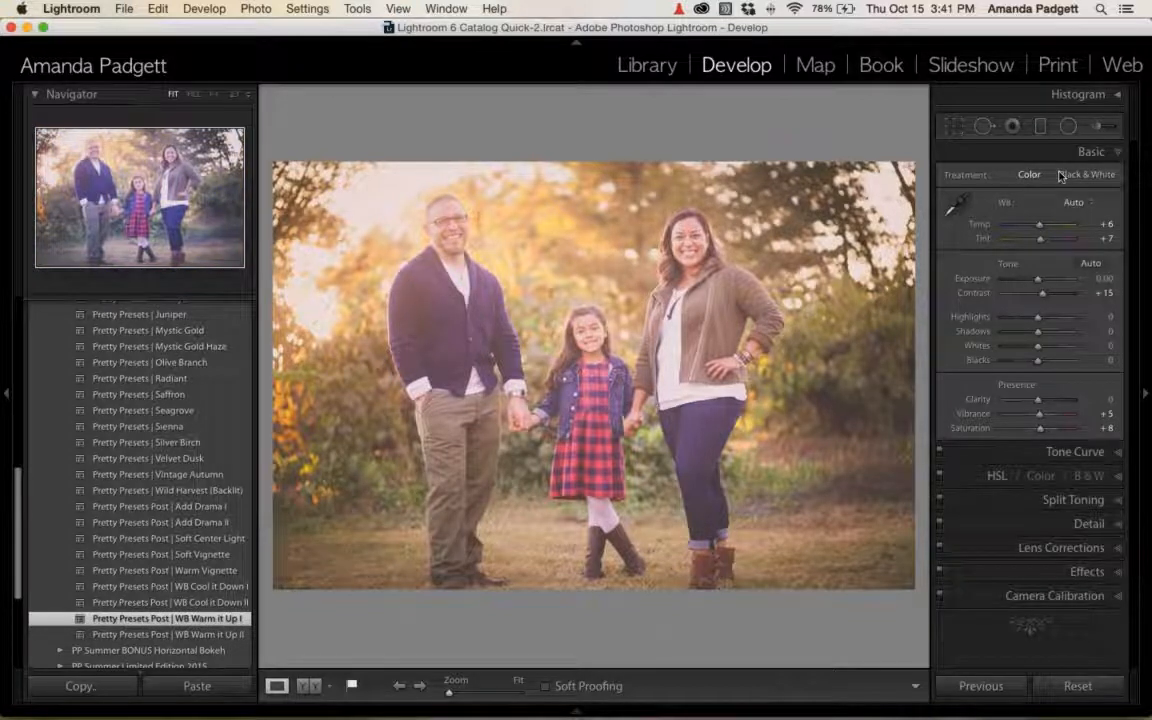
click(1099, 131)
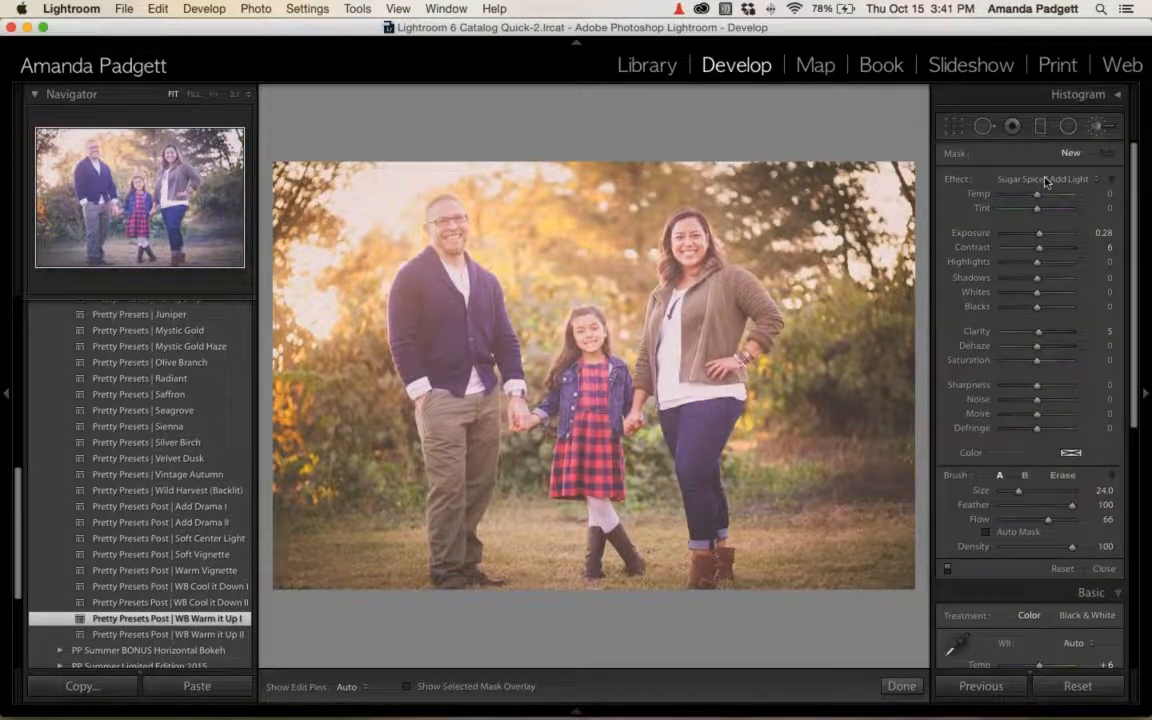
click(1040, 177)
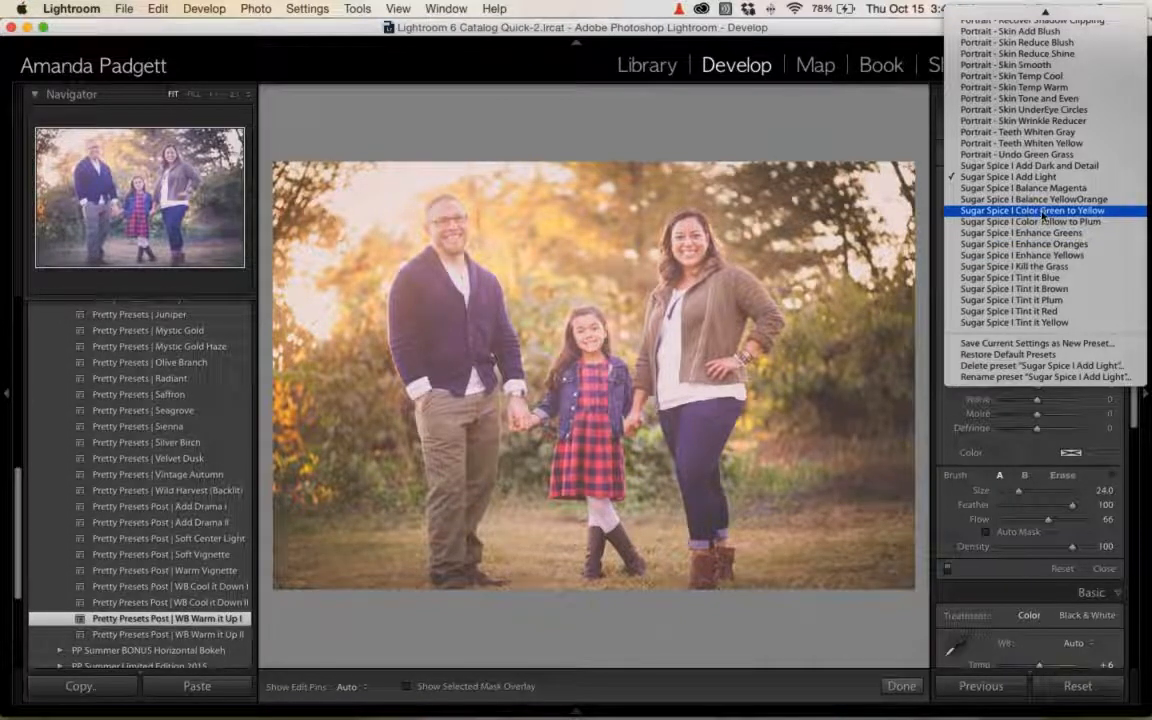
scroll(1043, 213, up, 1)
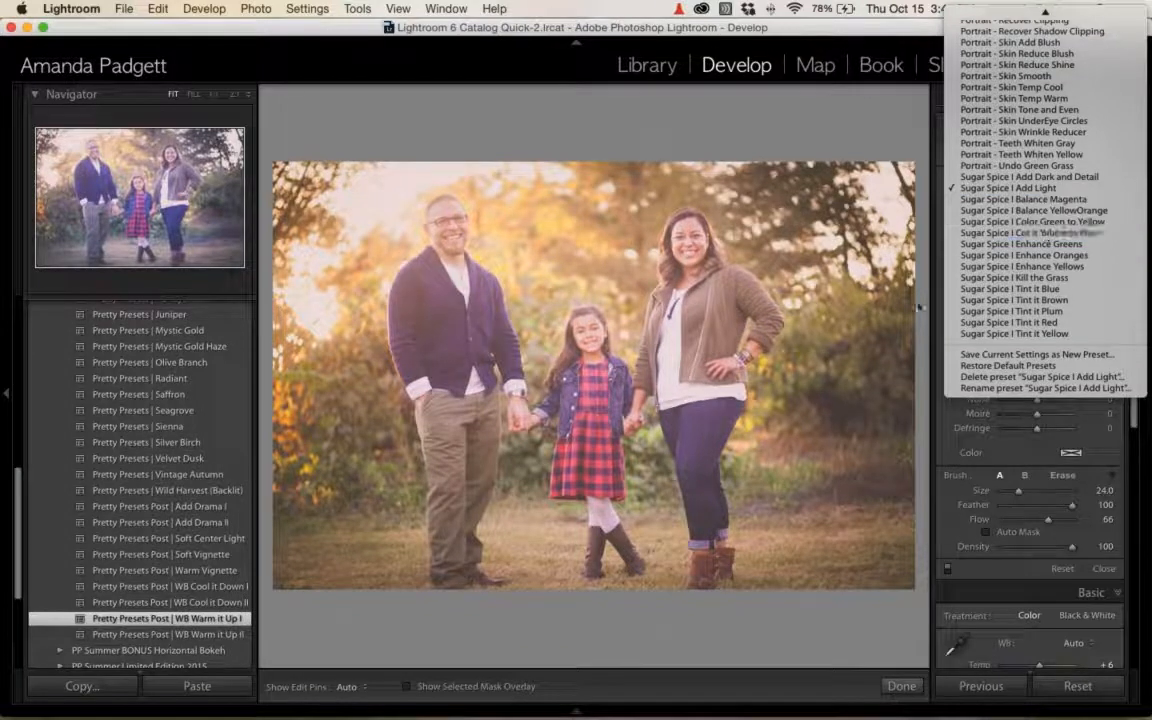
click(1045, 233)
Paint the Sugar Spice | Color effect over the green foliage beside the woman, using brush size 6 and flow 66.
key(bracketleft)
key(bracketleft)
key(bracketleft)
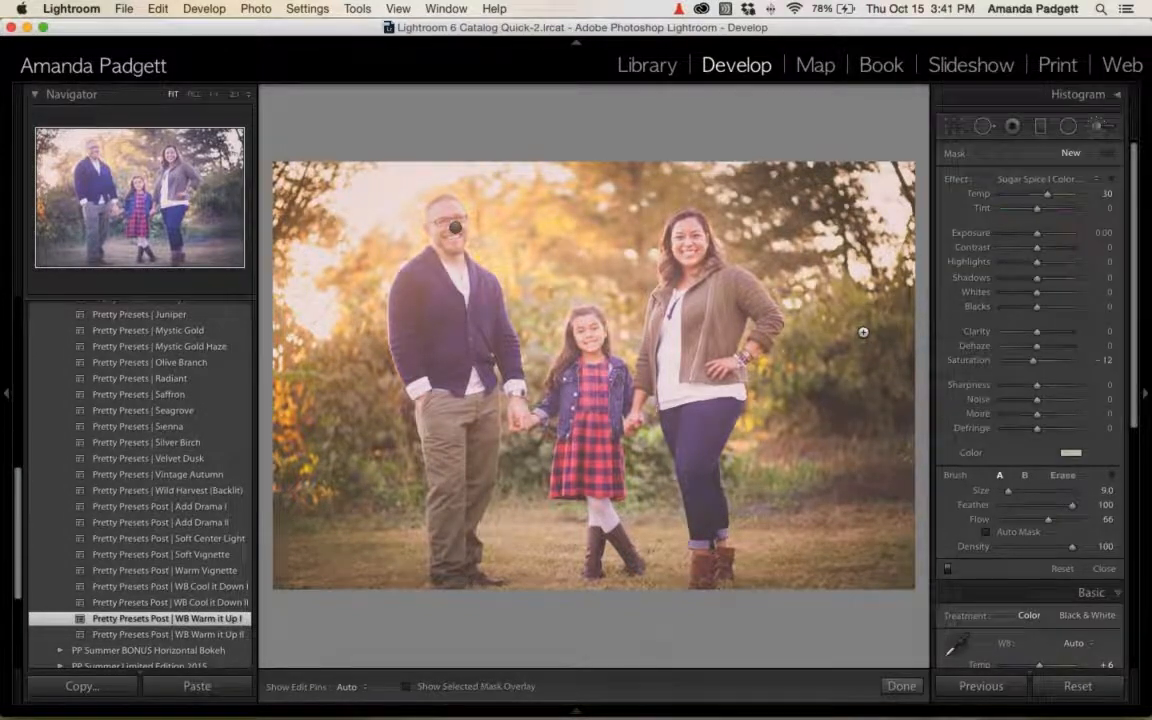
key(bracketleft)
key(bracketleft)
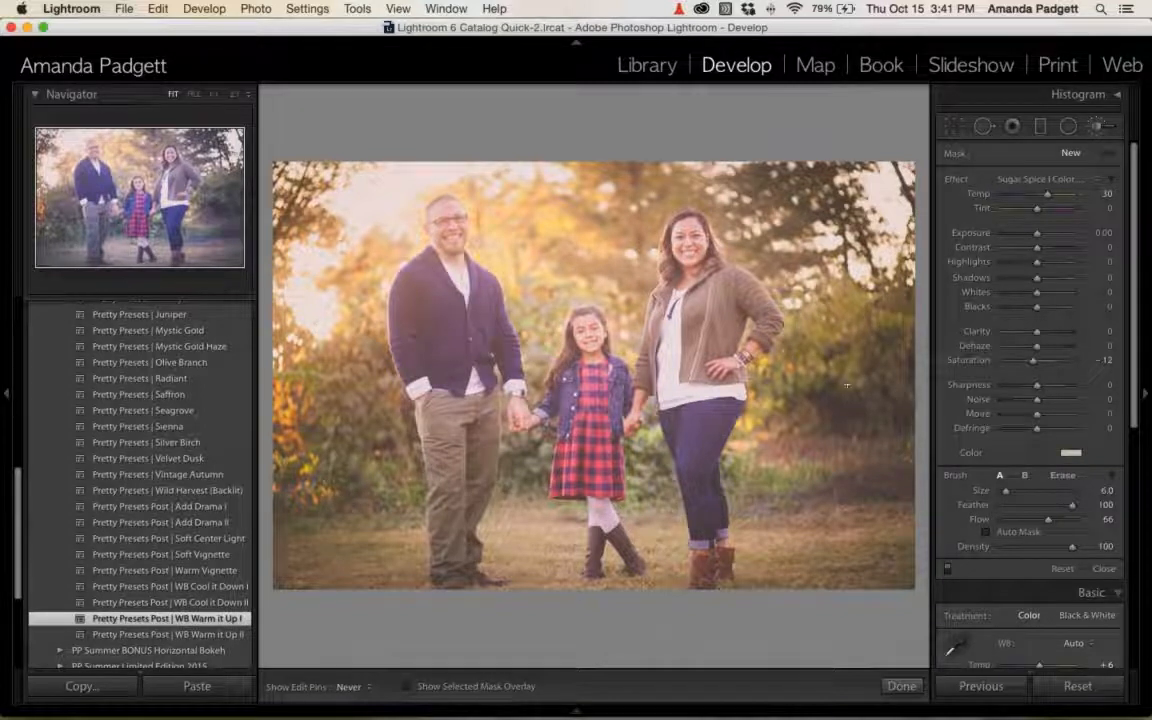
key(h)
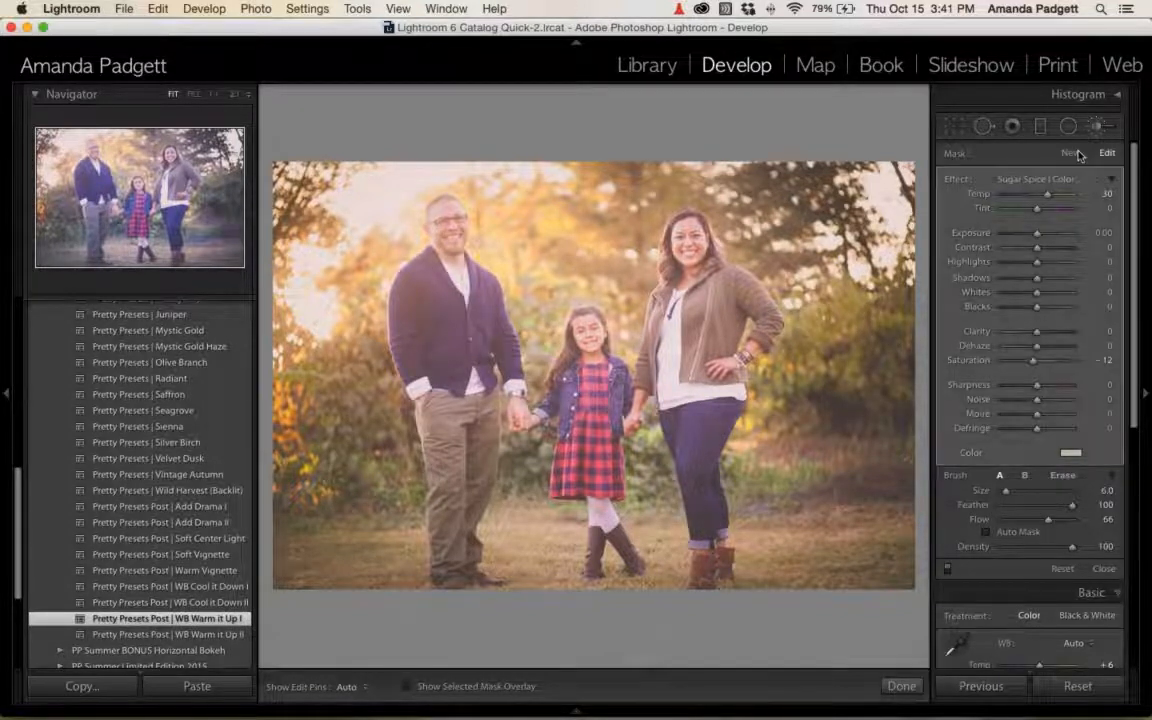
Paint a new Sugar Spice | Kill the Grass mask over the grass around the family, enlarging the brush from size 6 to 16.
click(1073, 154)
click(1040, 179)
click(1030, 310)
key(h)
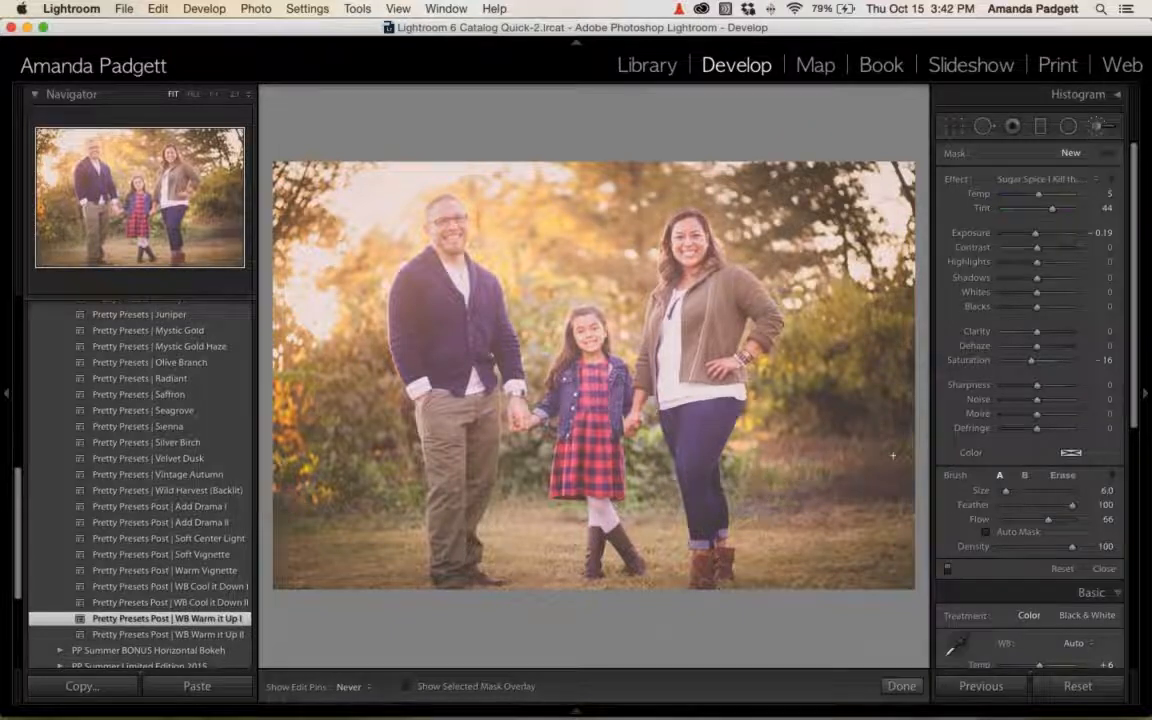
click(573, 450)
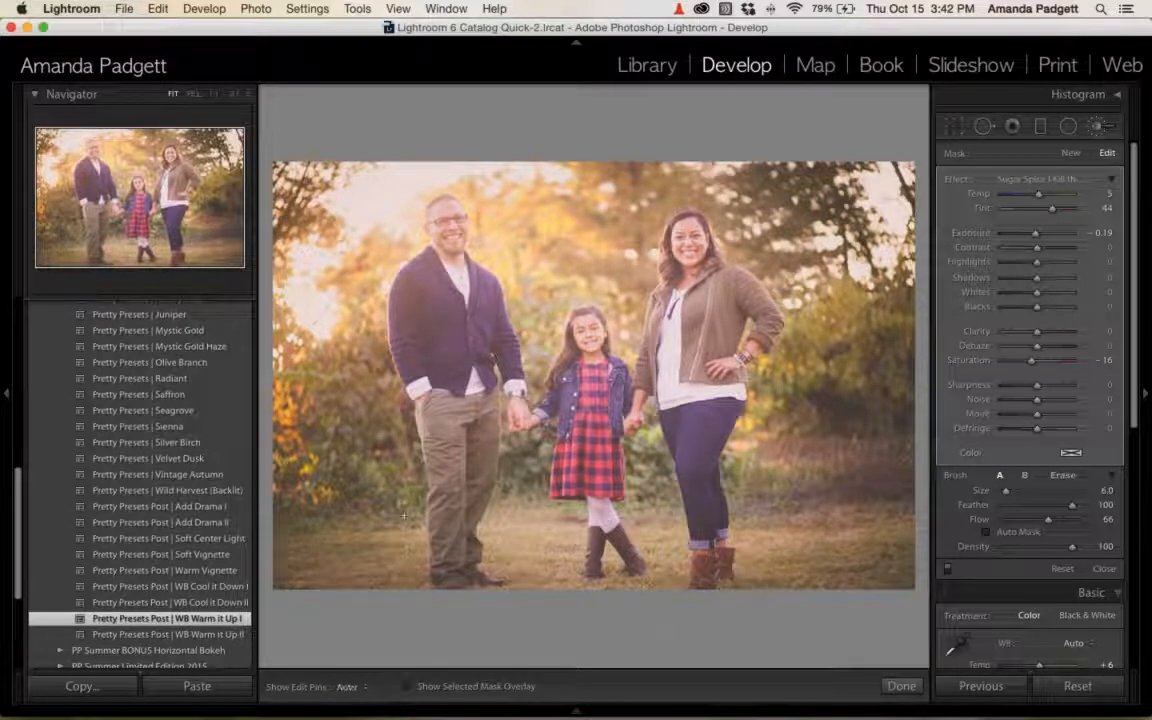
key(h)
scroll(753, 474, up, 5)
key(h)
click(1070, 154)
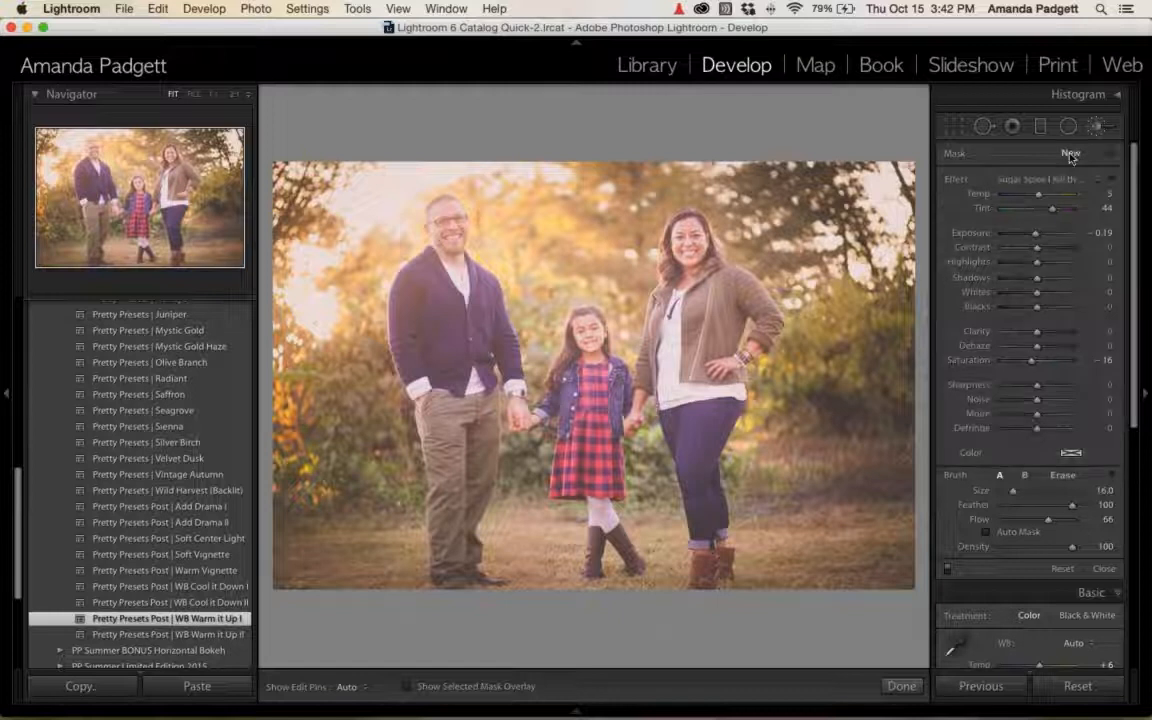
click(1060, 180)
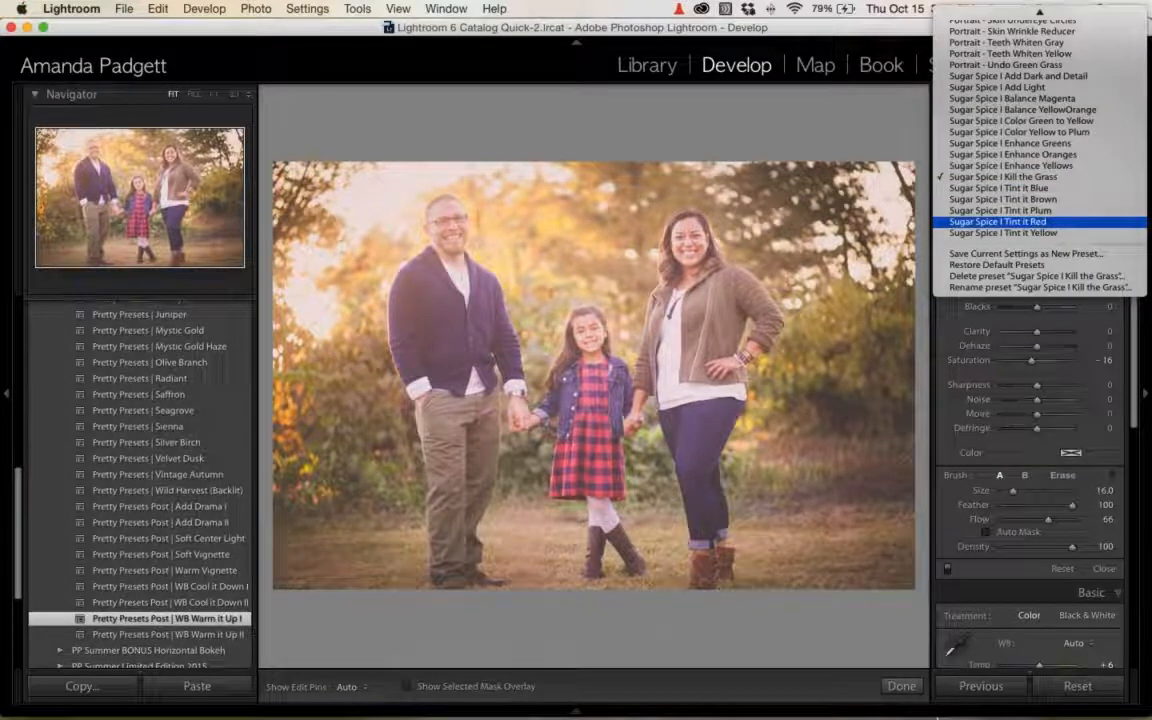
click(894, 688)
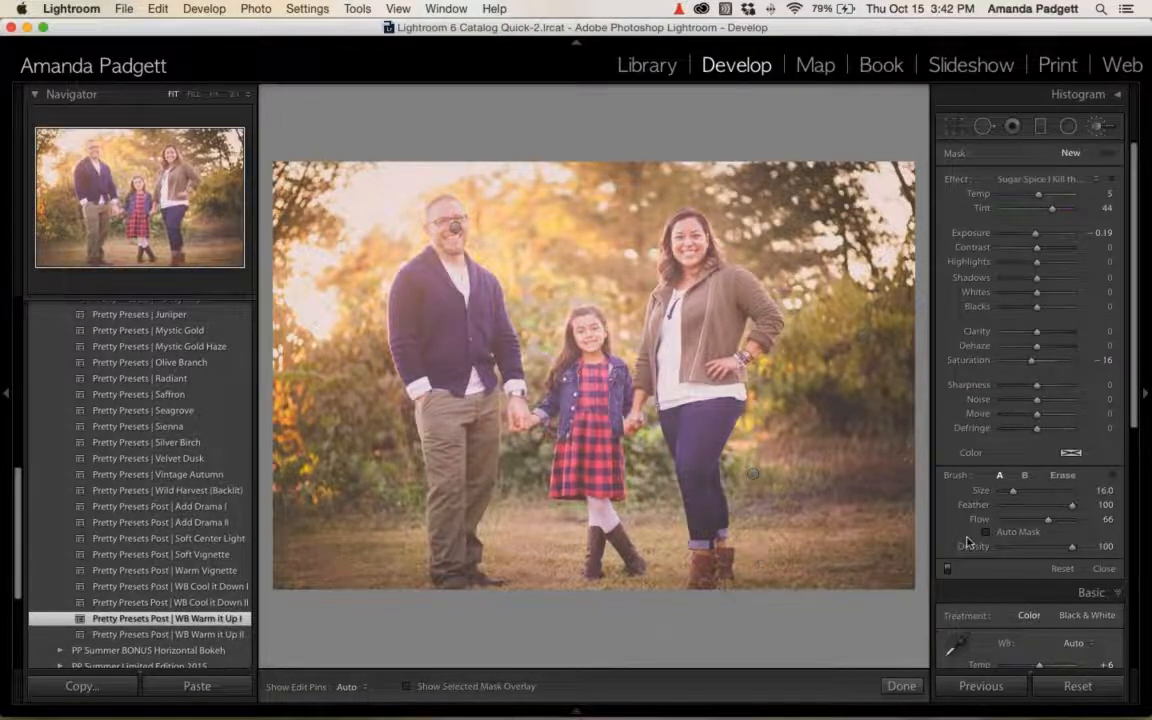
Compare the family photo's before and after versions side by side, and return to the single view.
key(Tab)
key(y)
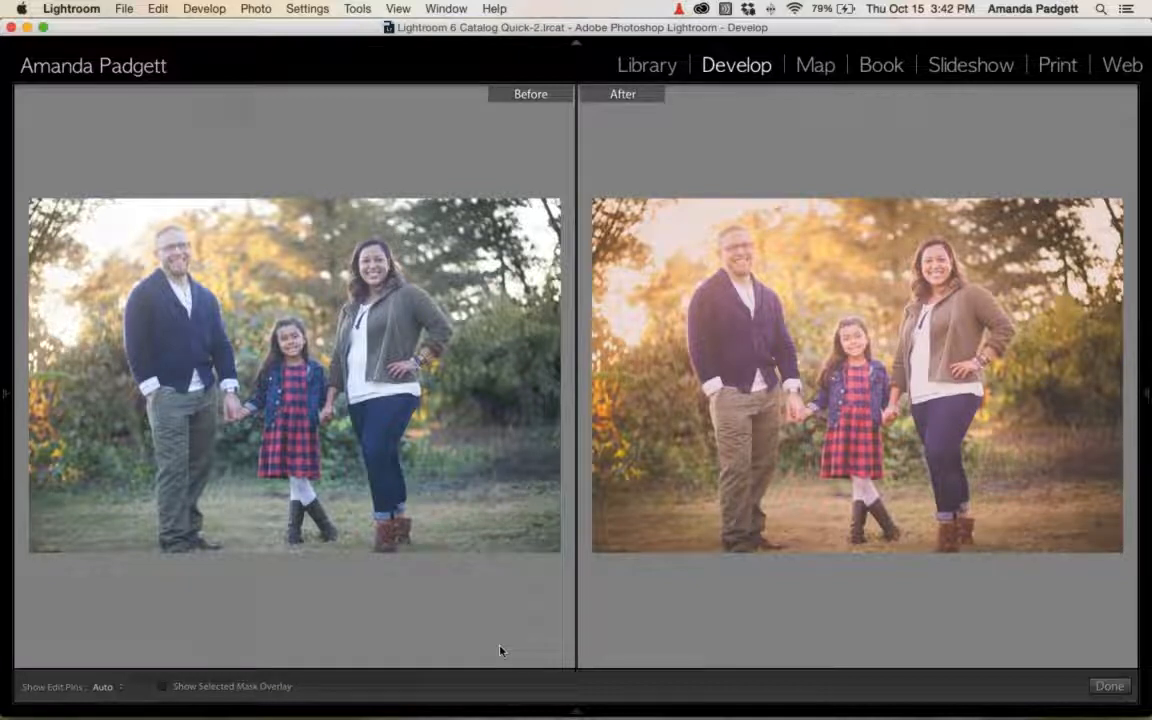
key(Tab)
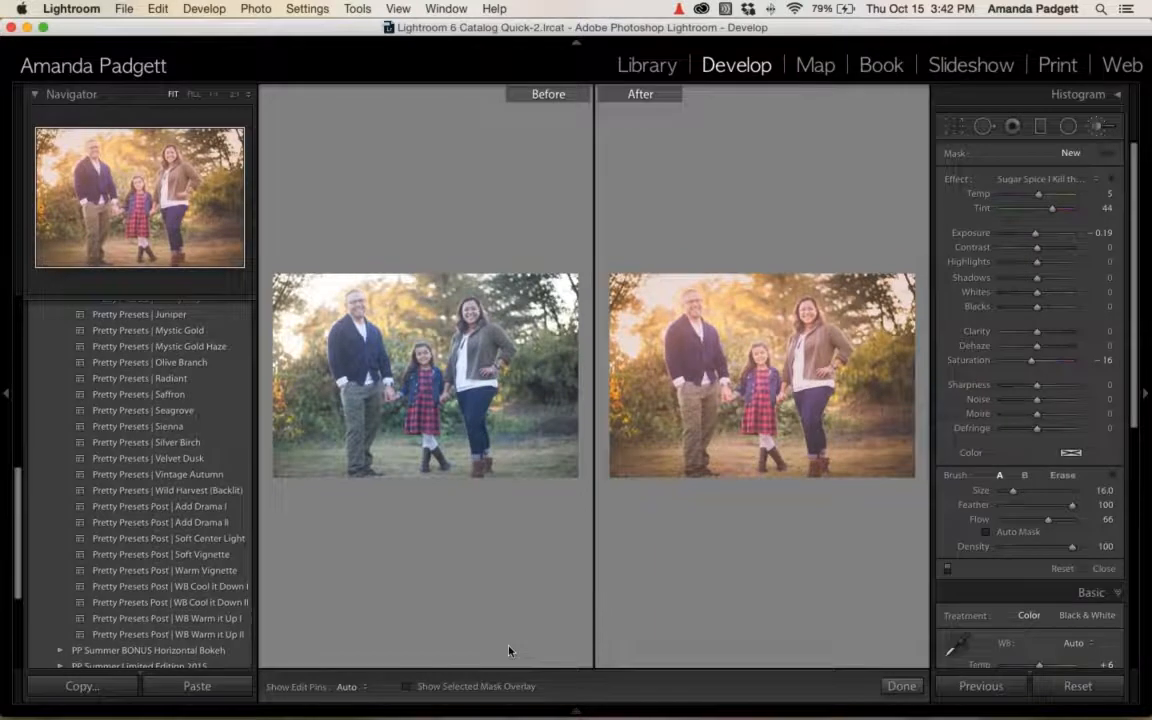
key(y)
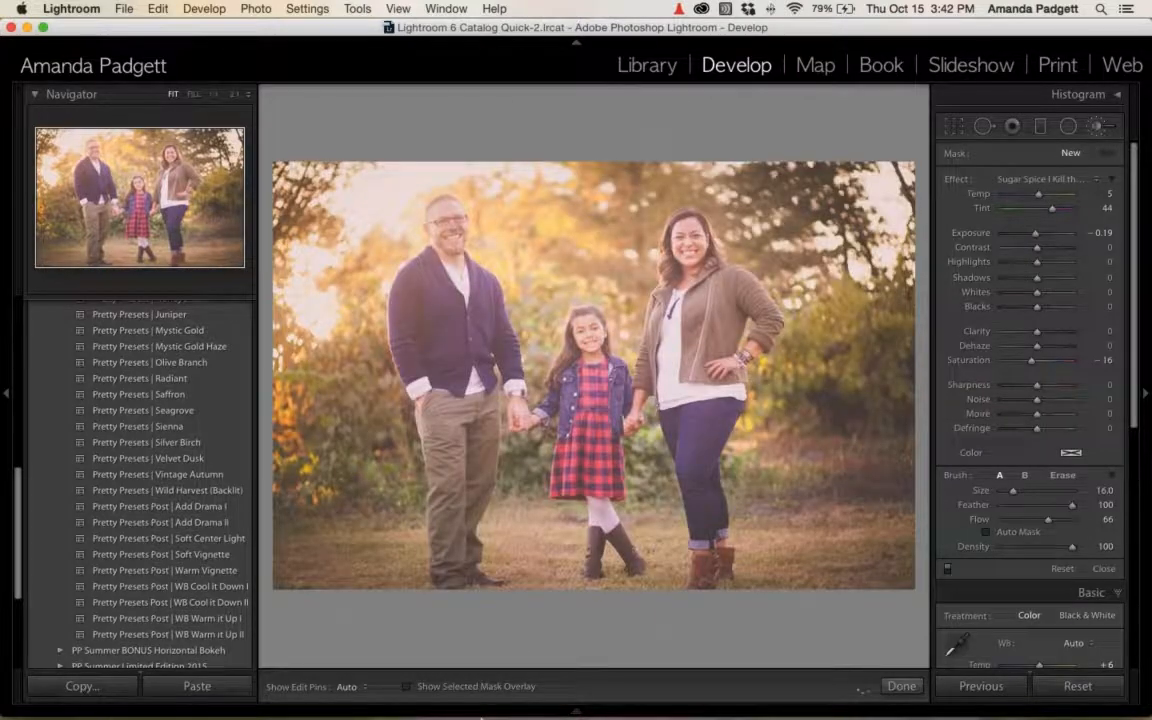
Open the photo of the embracing couple in the woods and apply the Pretty Presets | Cashmere preset.
mouse_move(550, 712)
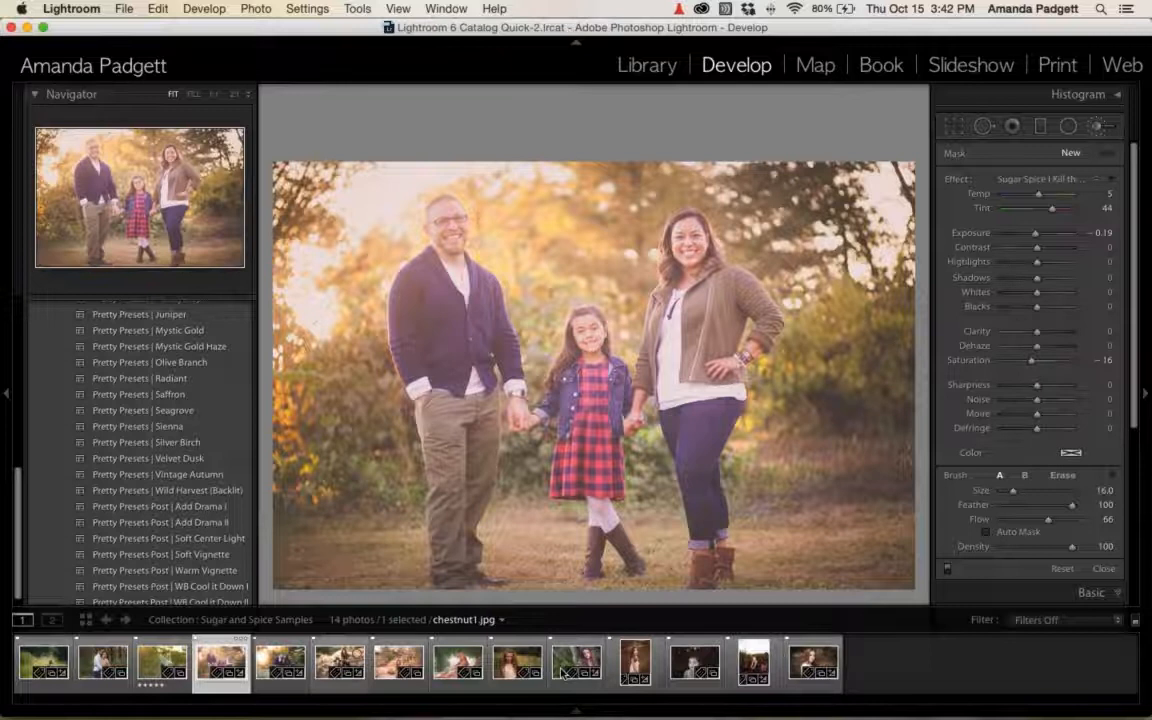
click(94, 668)
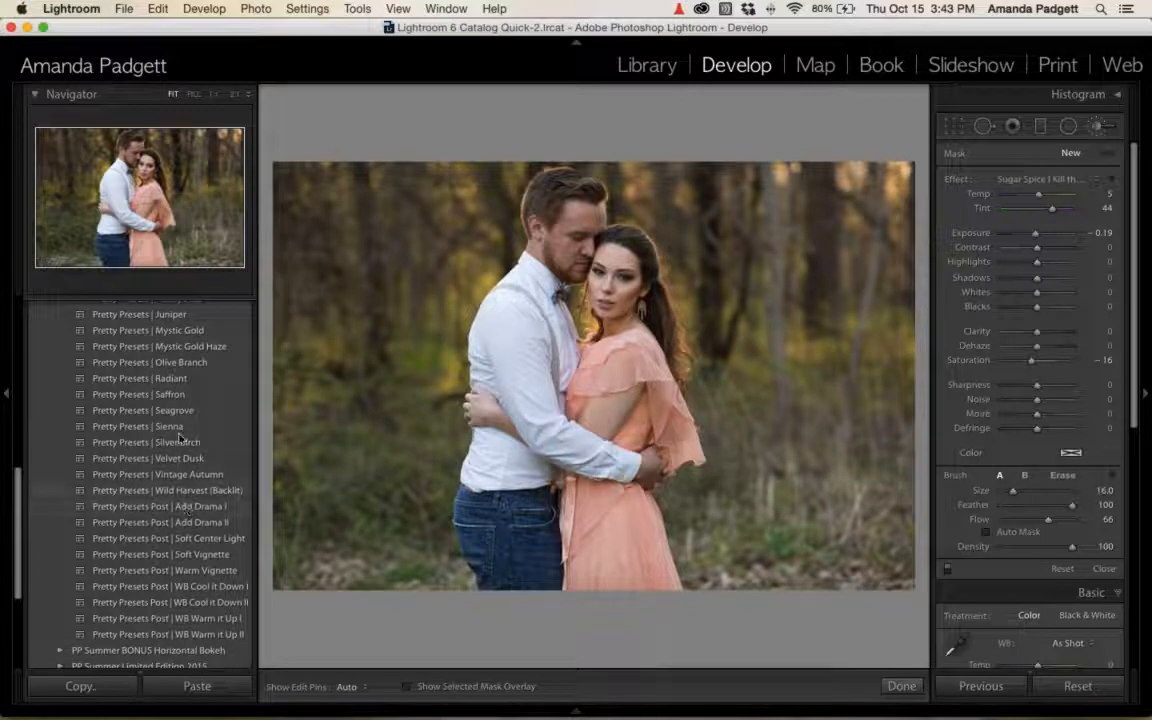
scroll(180, 437, up, 2)
scroll(185, 410, up, 1)
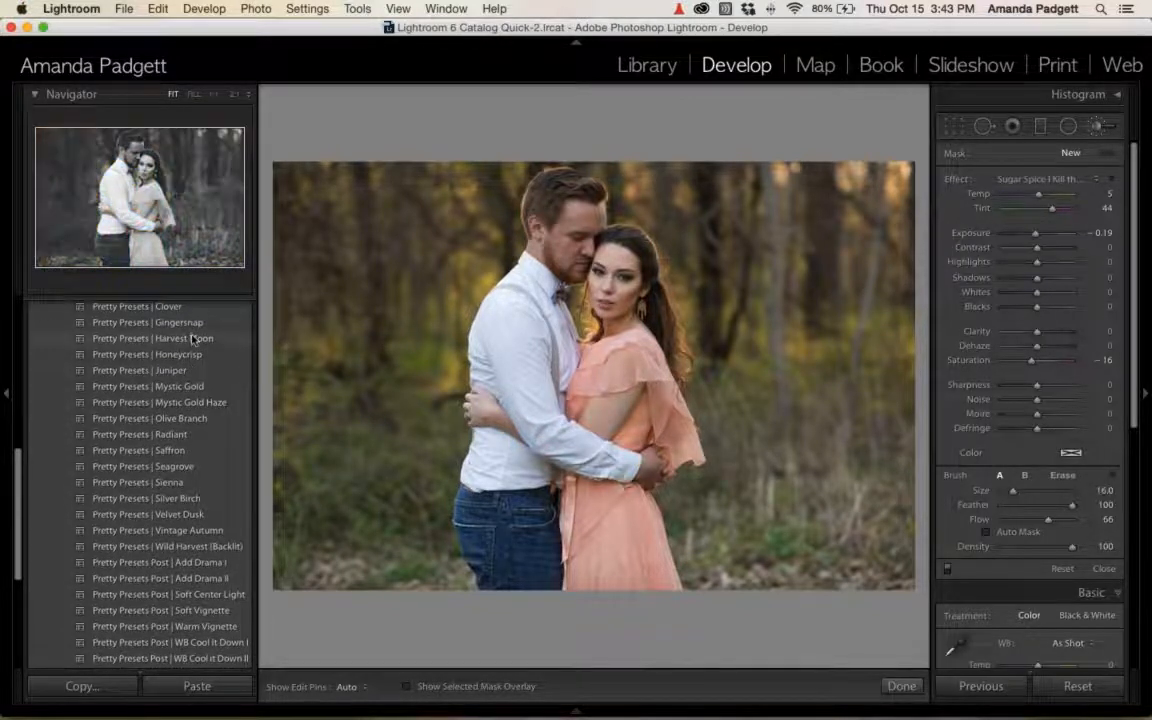
scroll(193, 338, up, 2)
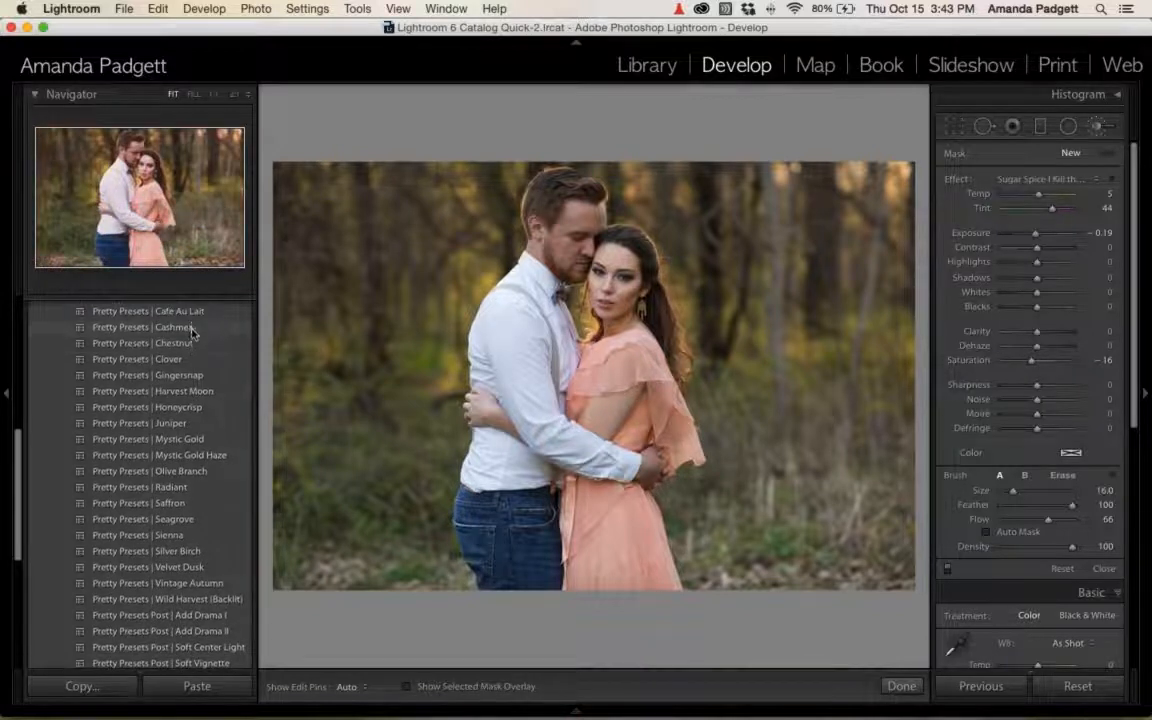
click(170, 327)
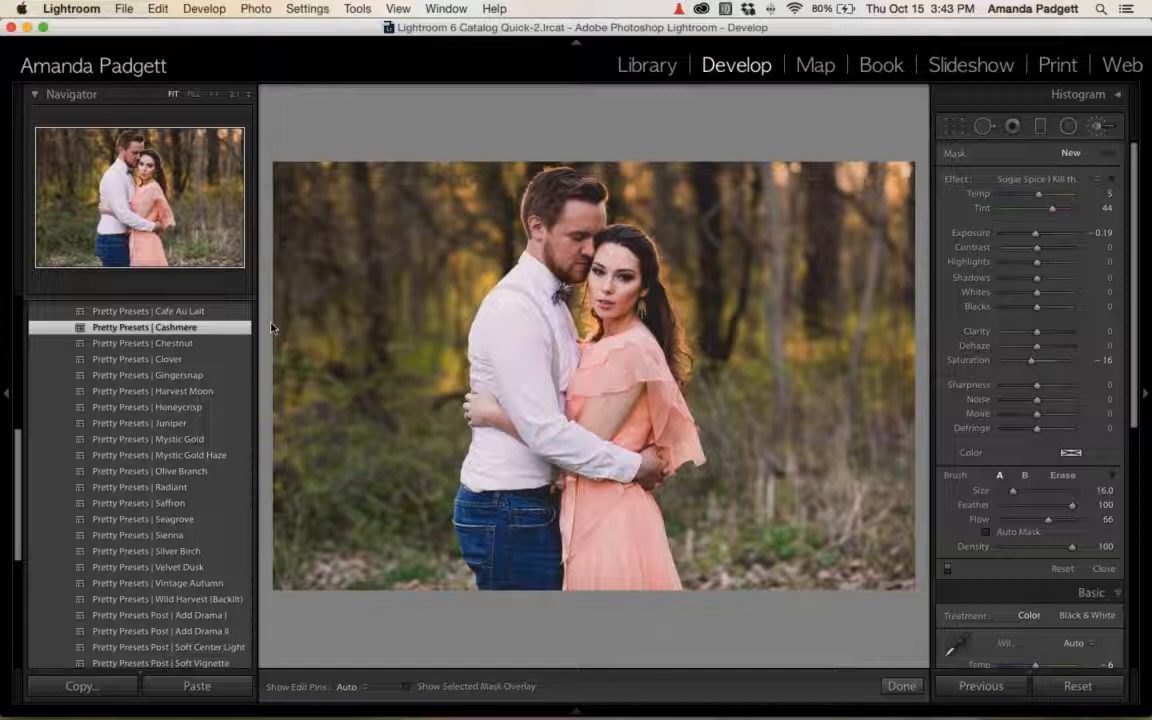
Collapse the Basic adjustments and load the Sugar Spice | Tint it Plum effect in the Adjustment Brush.
click(1107, 129)
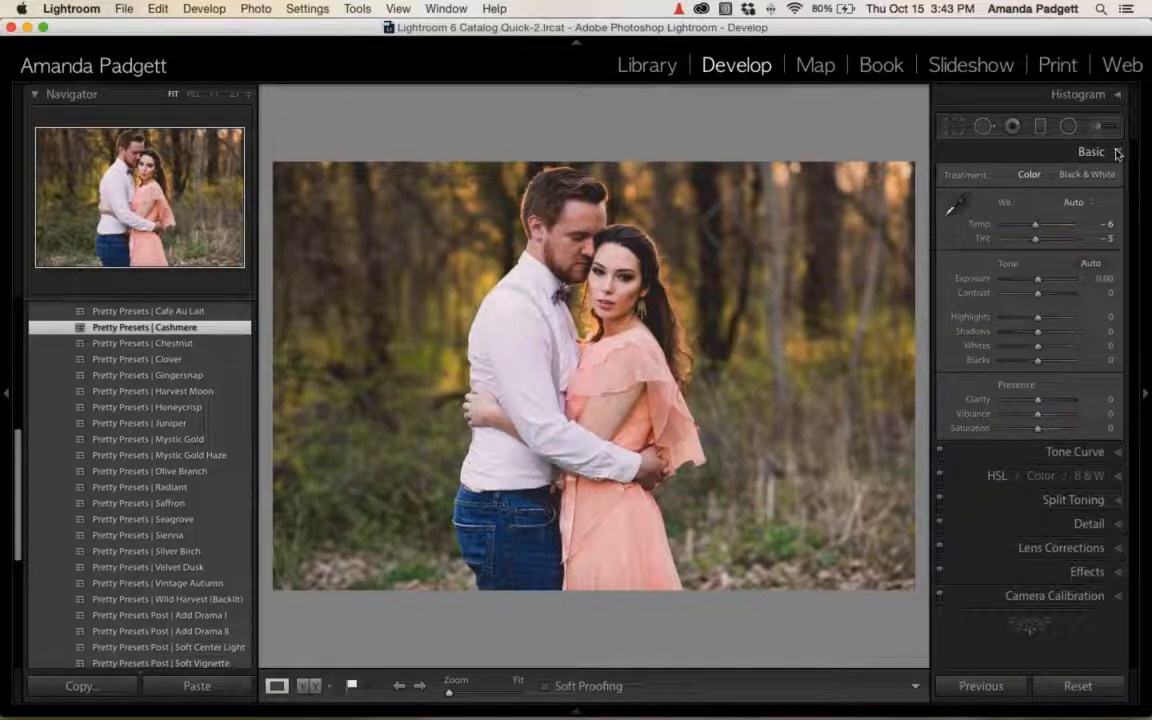
click(1117, 152)
click(1101, 127)
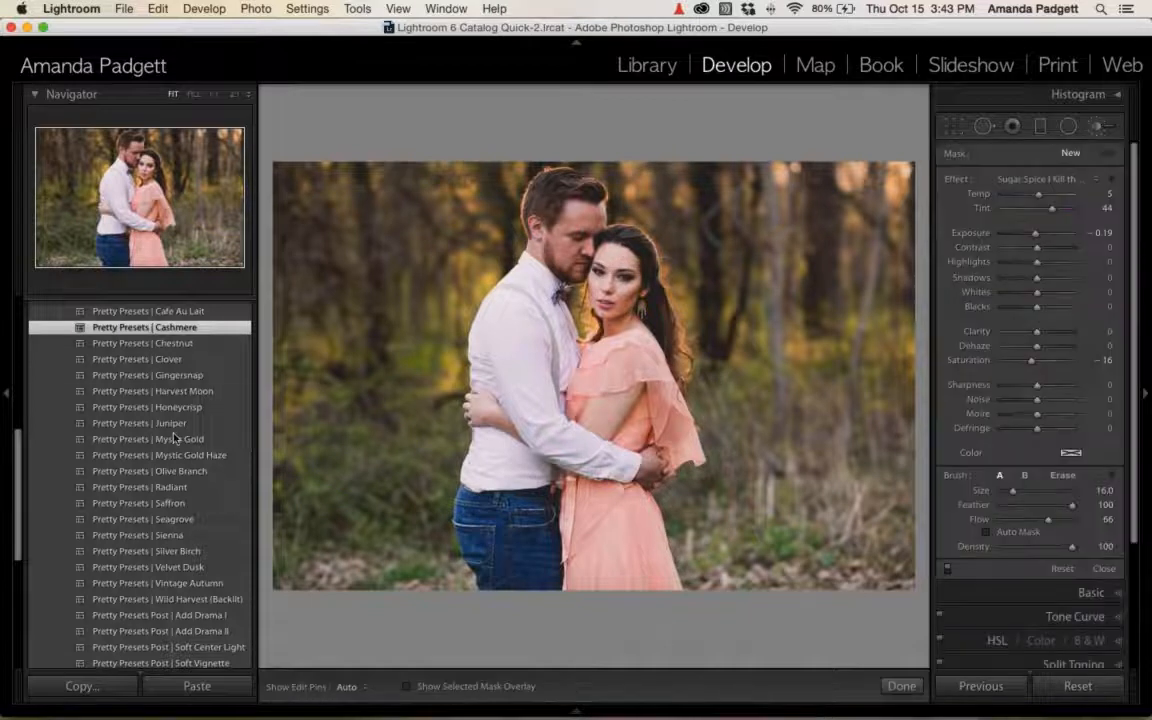
click(1035, 179)
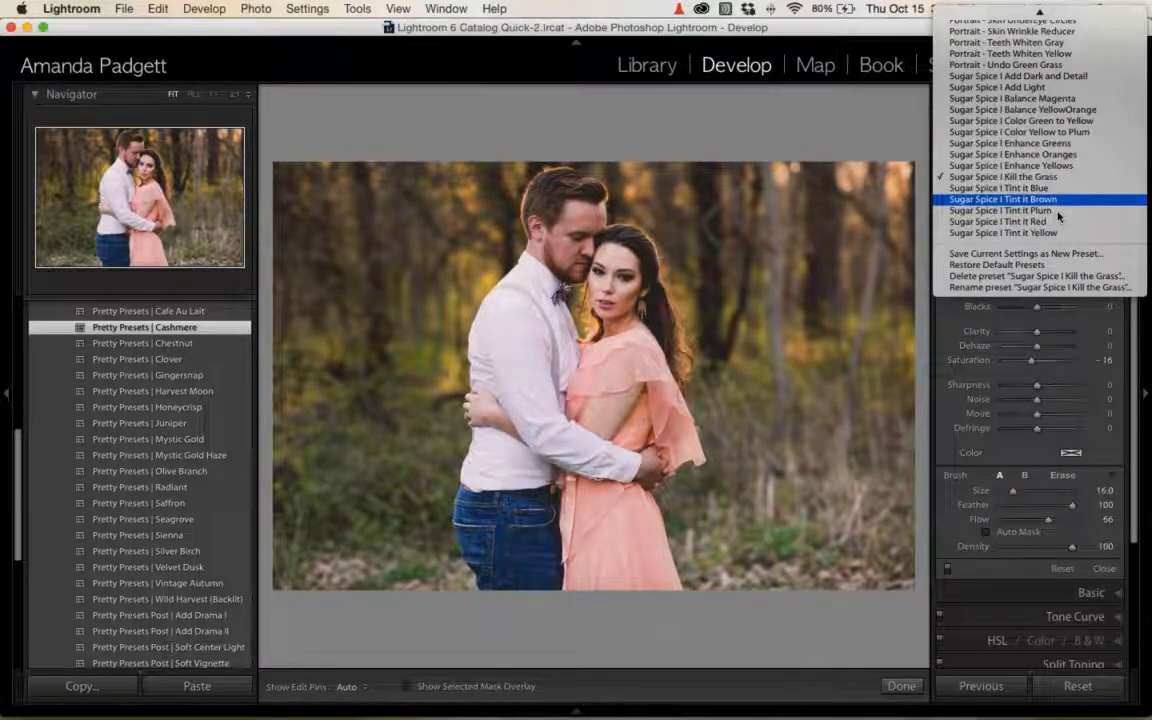
click(1050, 200)
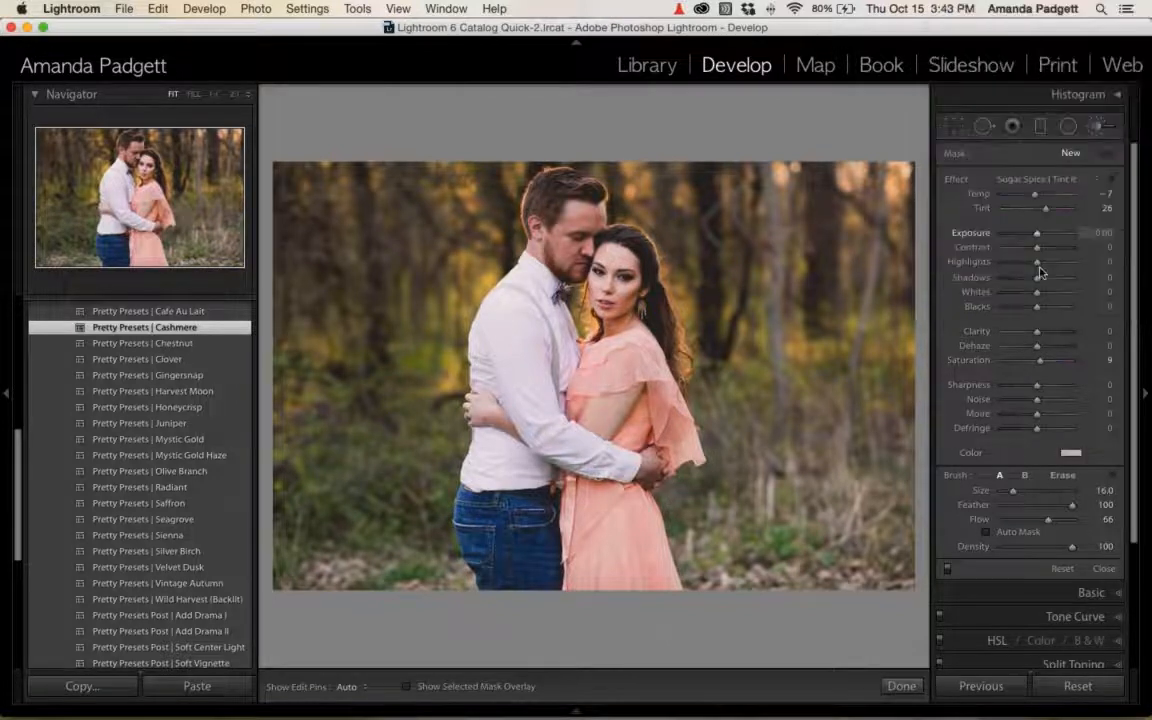
Paint the Tint it Plum effect over the wooded background around the couple with brush size 41 and flow 18.
drag(1048, 519, 1012, 521)
key(])
key(])
key(])
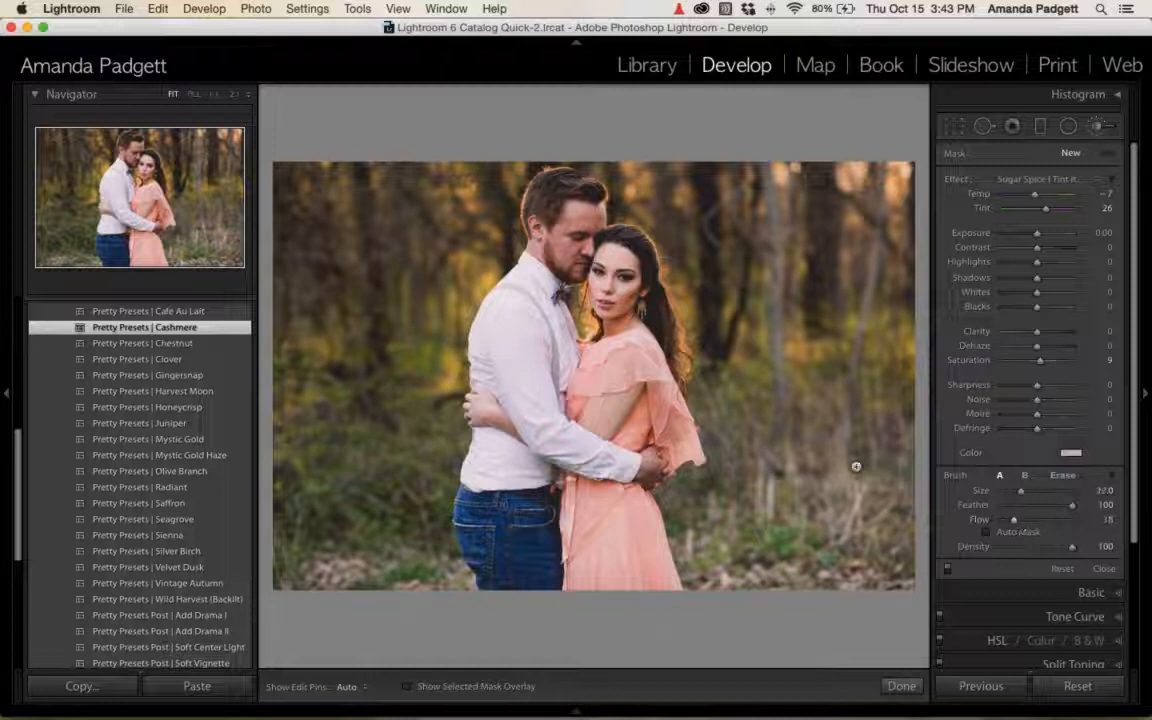
key(])
key(])
key(])
mouse_move(851, 468)
mouse_down()
mouse_move(825, 330)
mouse_move(800, 270)
mouse_move(672, 539)
mouse_up()
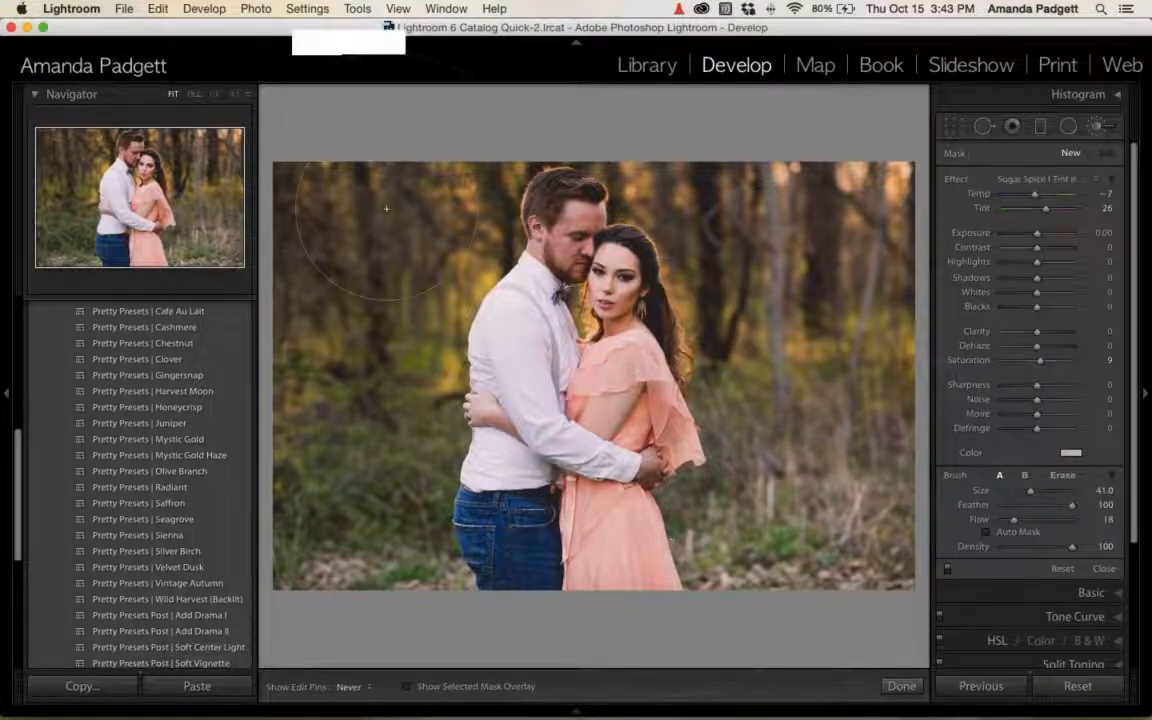
drag(770, 190, 782, 201)
Extend the Tint it Plum mask over the ground on both sides of the couple with brush size 33.
key([)
key([)
key([)
mouse_move(808, 538)
mouse_down()
mouse_move(800, 548)
mouse_move(760, 540)
mouse_up()
drag(330, 500, 305, 540)
key(h)
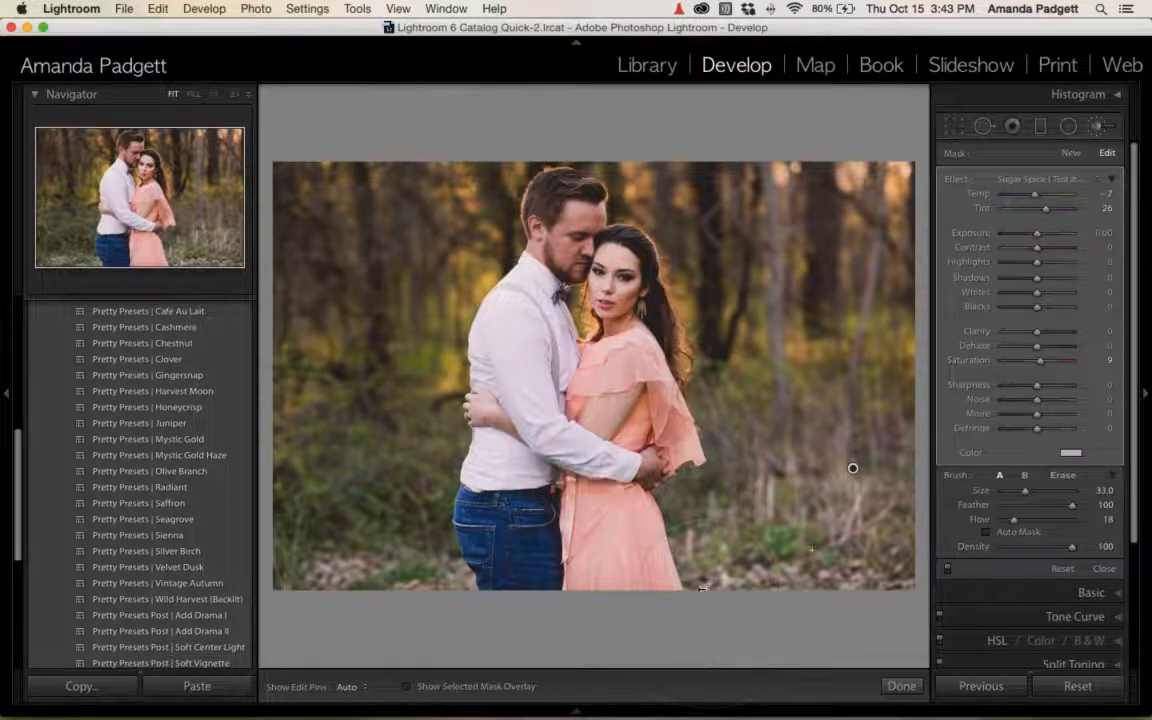
Paint a new Sugar Spice | Tint it mask with Temp 12 and Shadows 28 over the background trees, using size 34 and flow 34.
click(1040, 179)
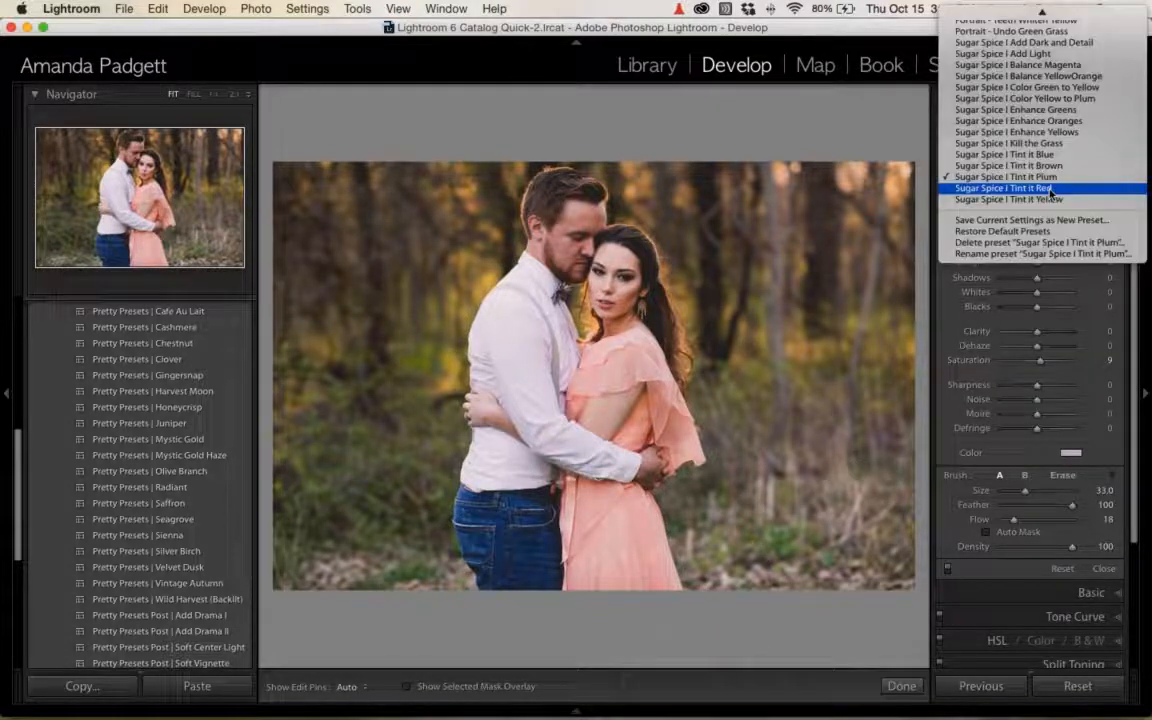
click(1050, 189)
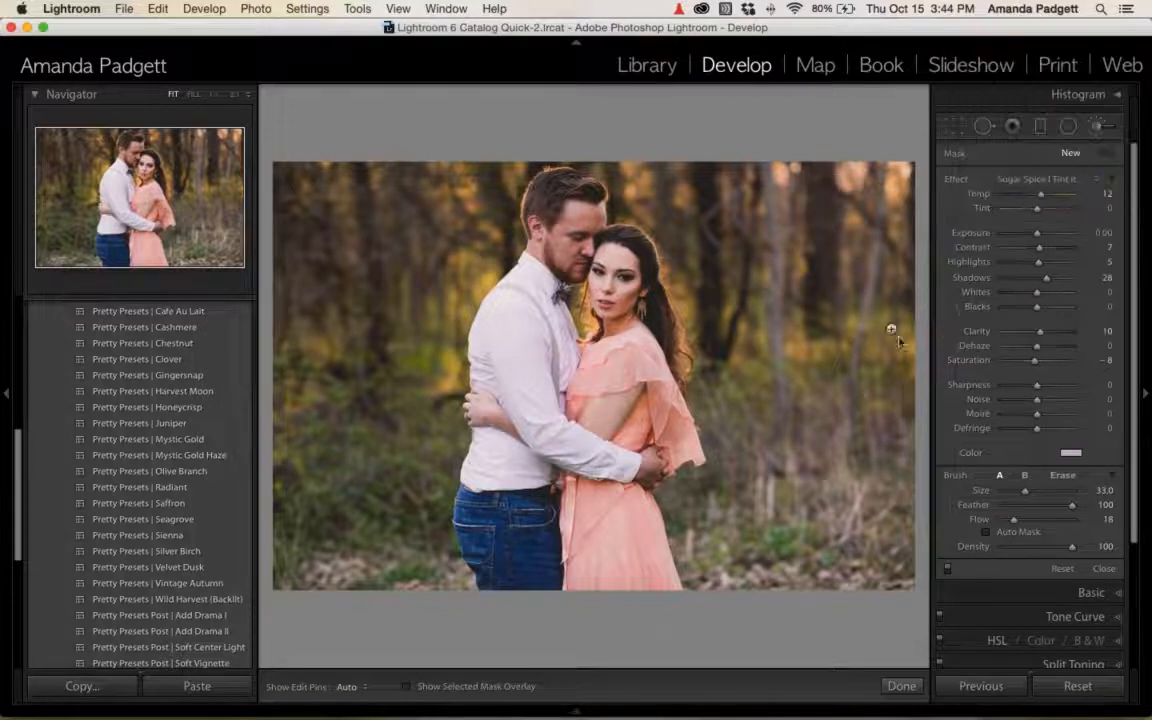
drag(1013, 519, 1024, 519)
key(h)
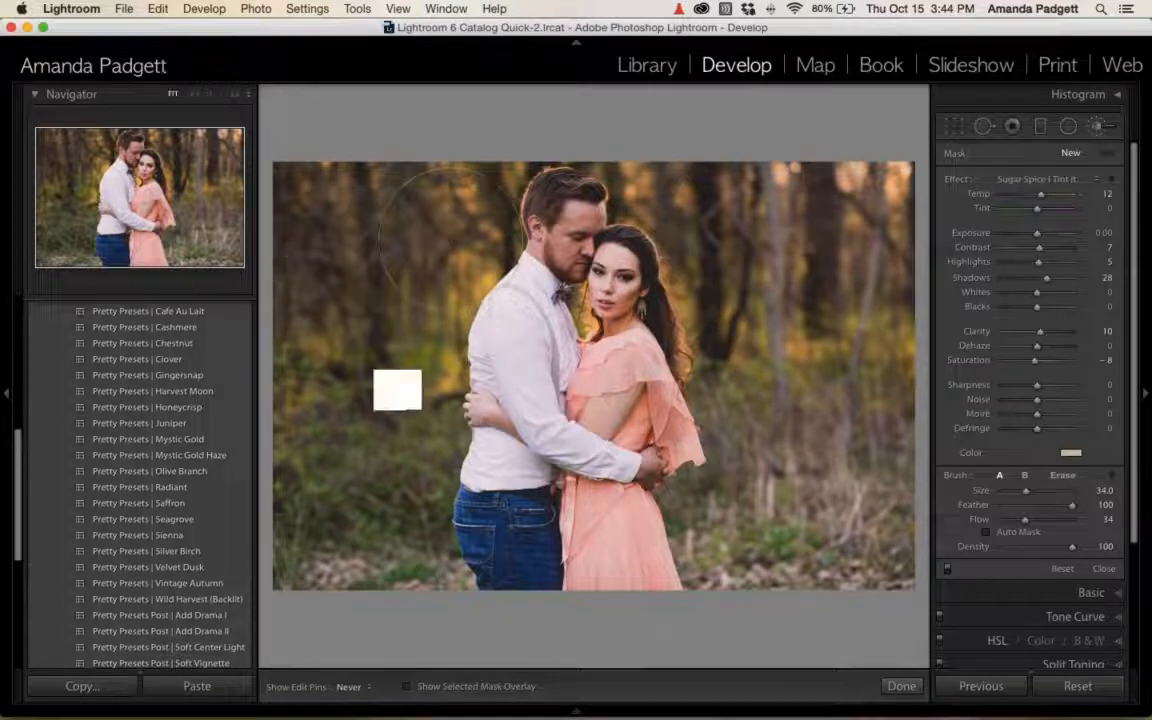
key(h)
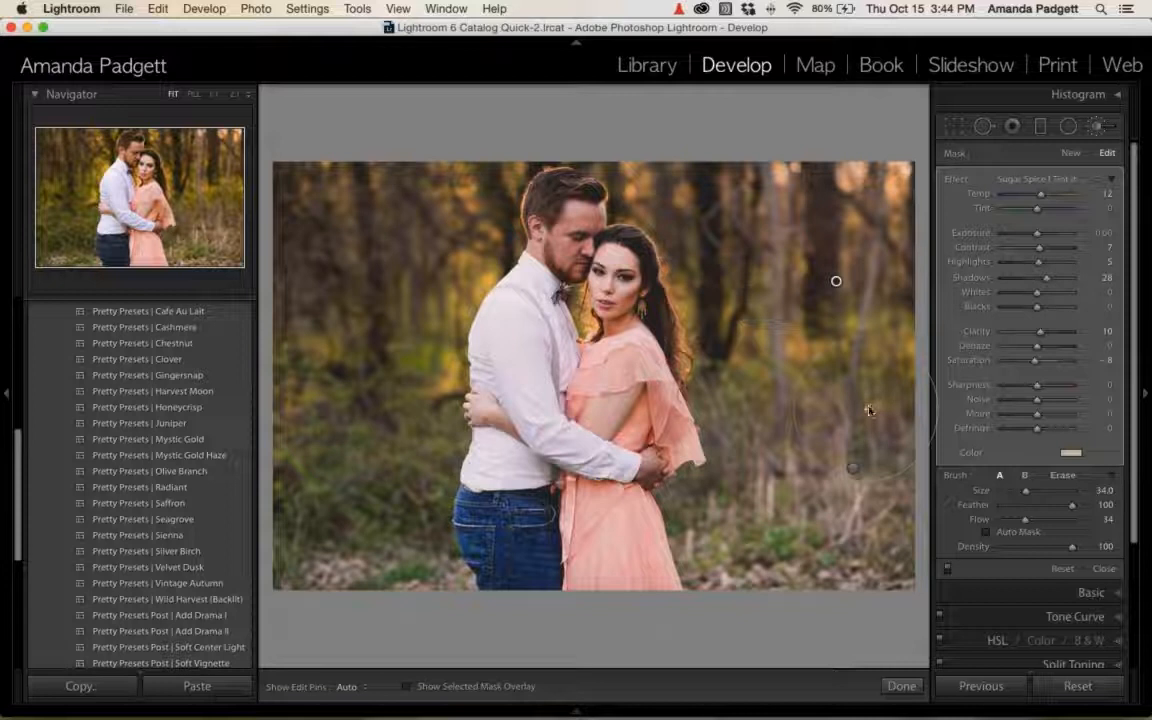
click(1071, 154)
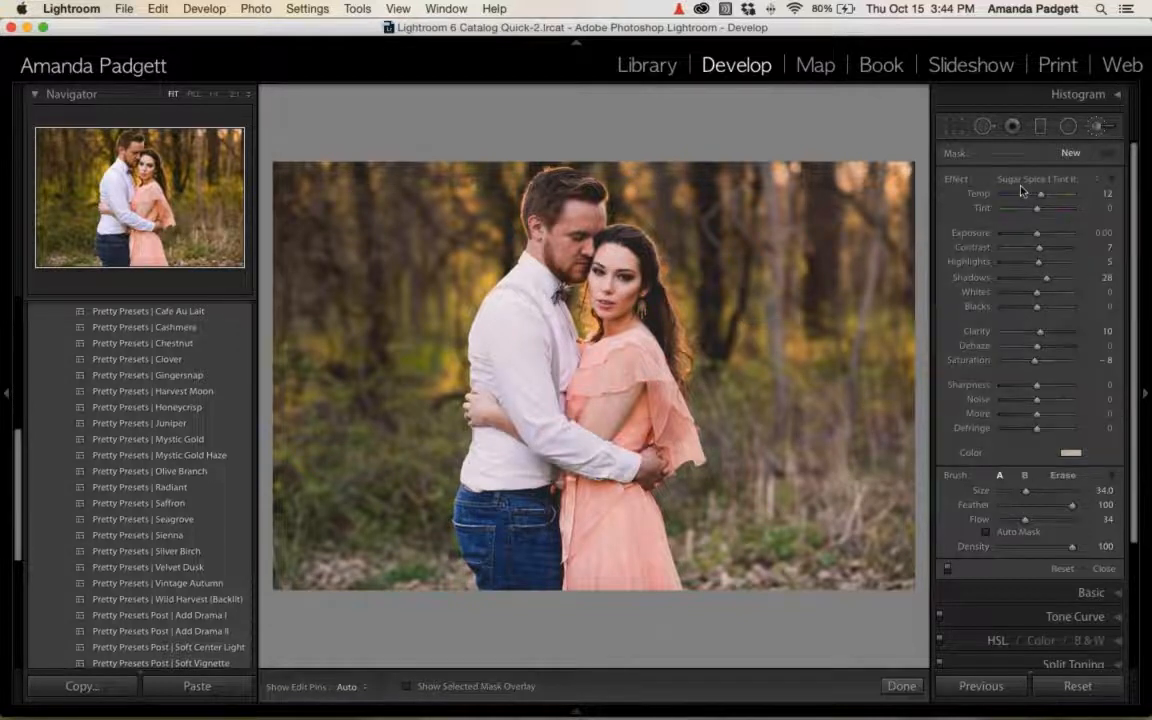
Reselect the existing Sugar Spice | Tint it Plum mask and paint more of it over the wooded background with size 35 and flow 65.
click(852, 468)
click(1035, 180)
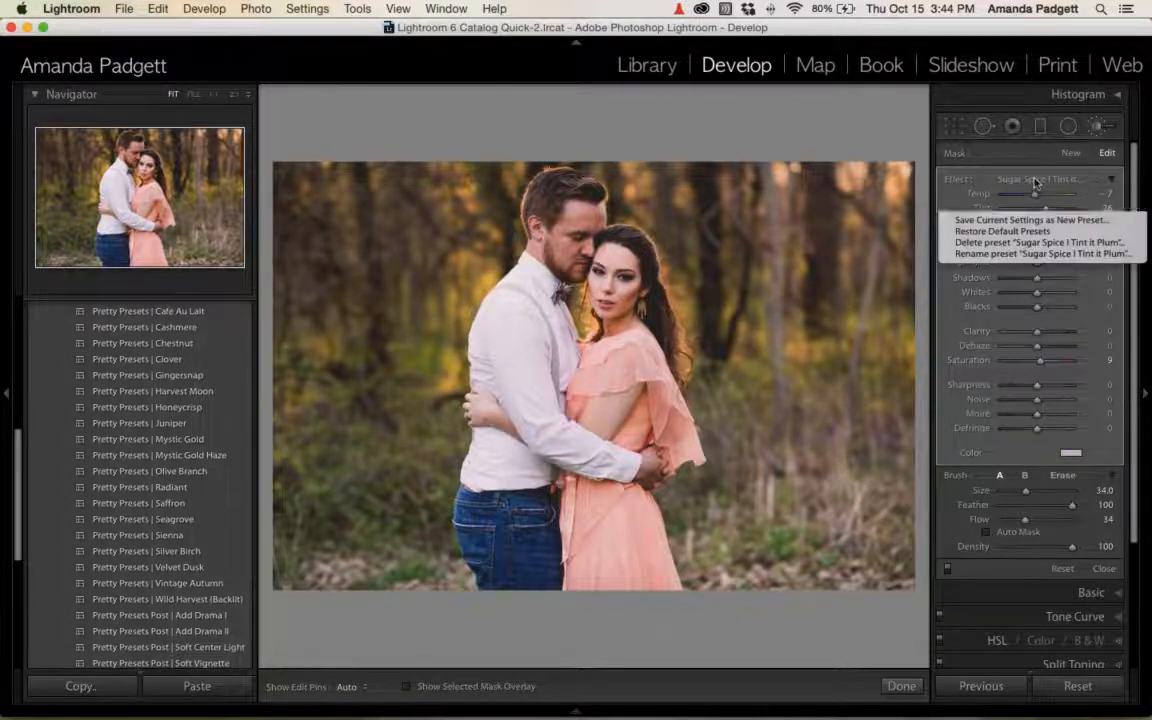
click(1035, 178)
drag(1025, 519, 1047, 524)
scroll(808, 375, up, 1)
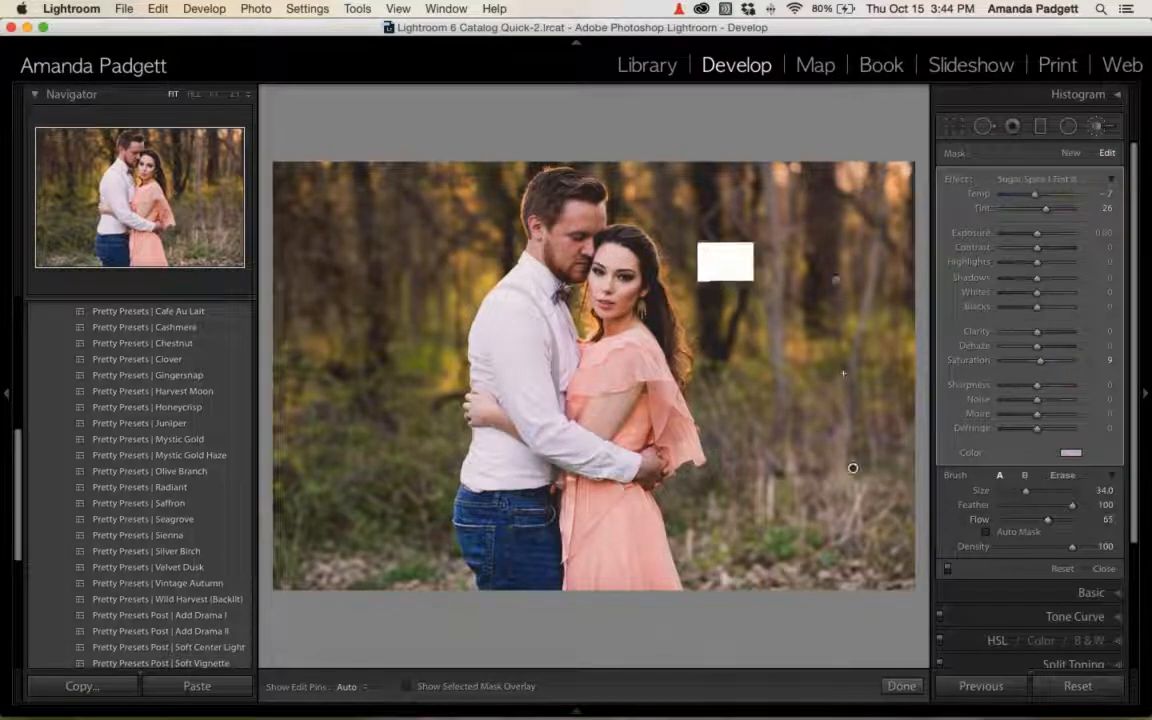
key(h)
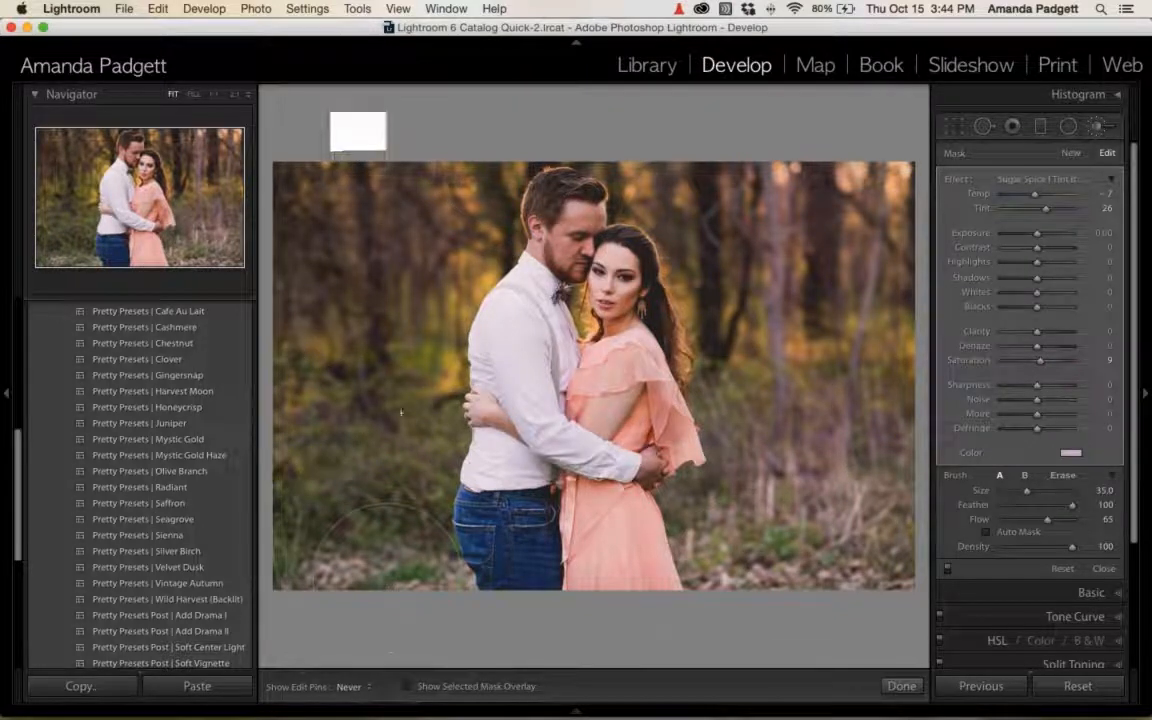
mouse_move(401, 412)
mouse_down()
mouse_move(428, 463)
mouse_move(258, 325)
mouse_move(290, 84)
mouse_up()
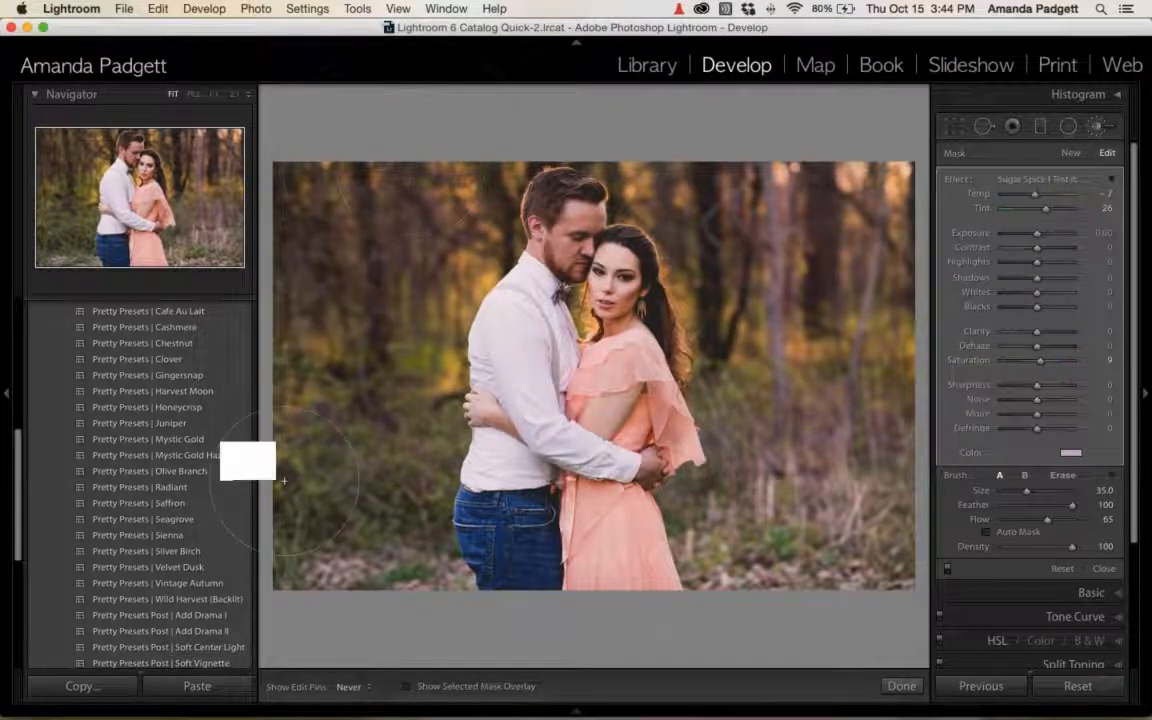
Create a new Sugar Spice | Add Light mask and paint it over the couple with a smaller brush and flow 58.
click(1073, 156)
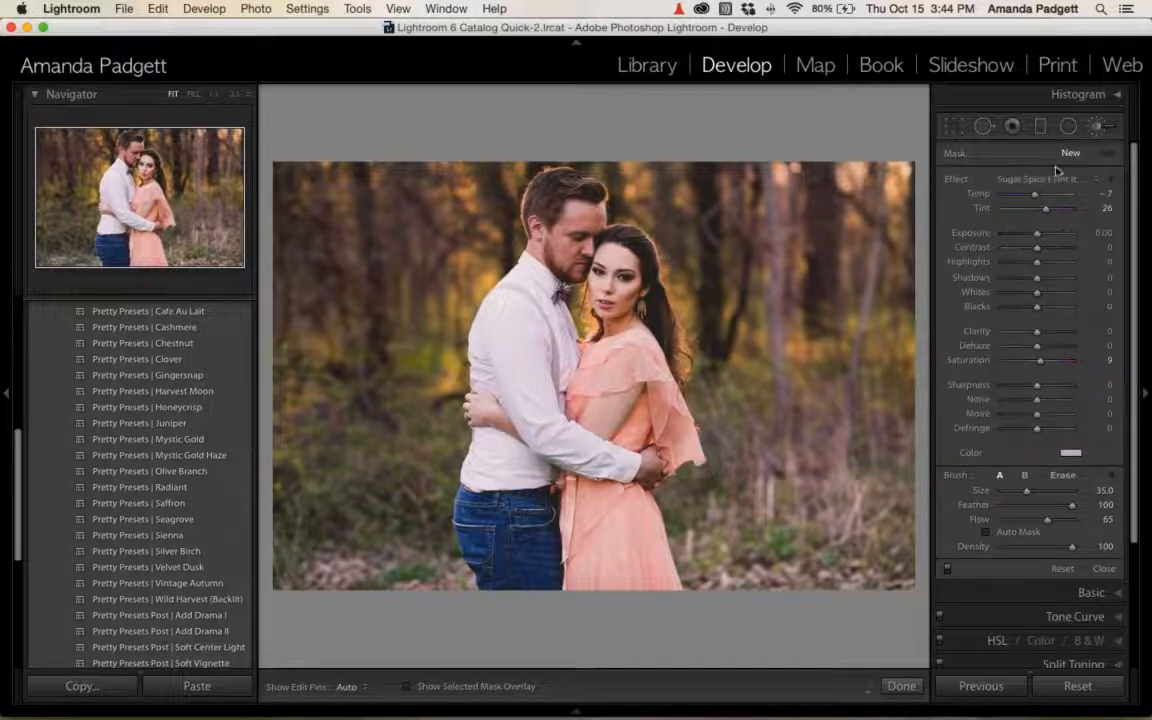
click(1047, 181)
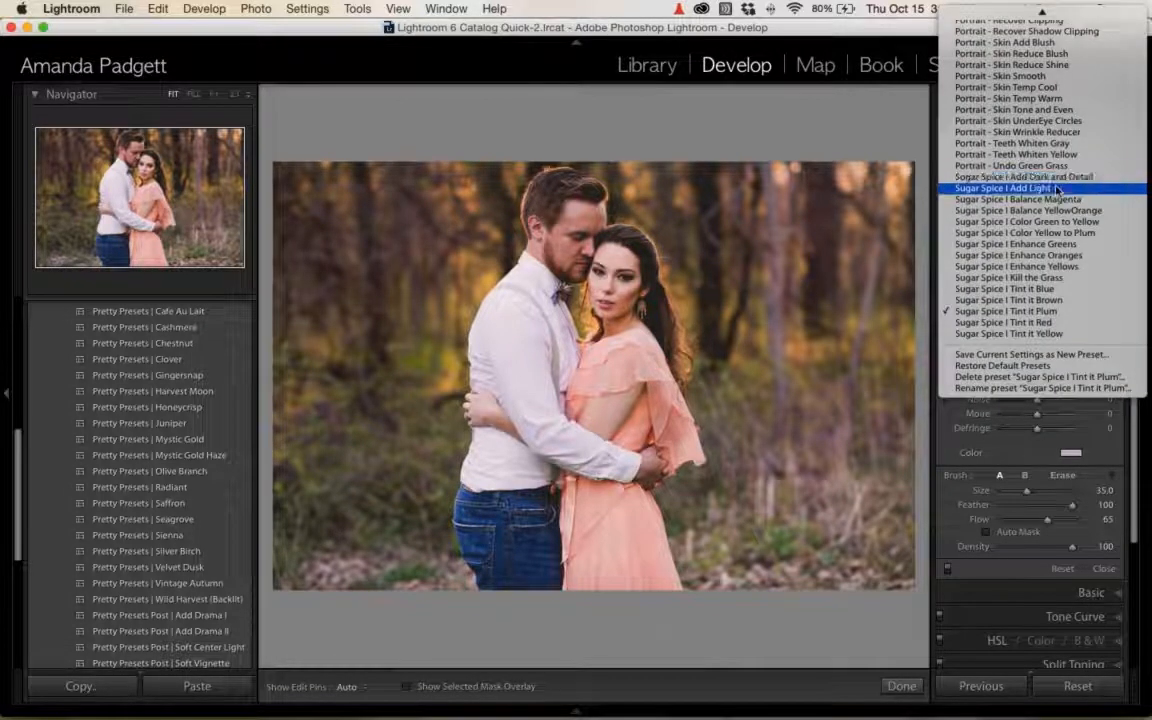
click(1030, 187)
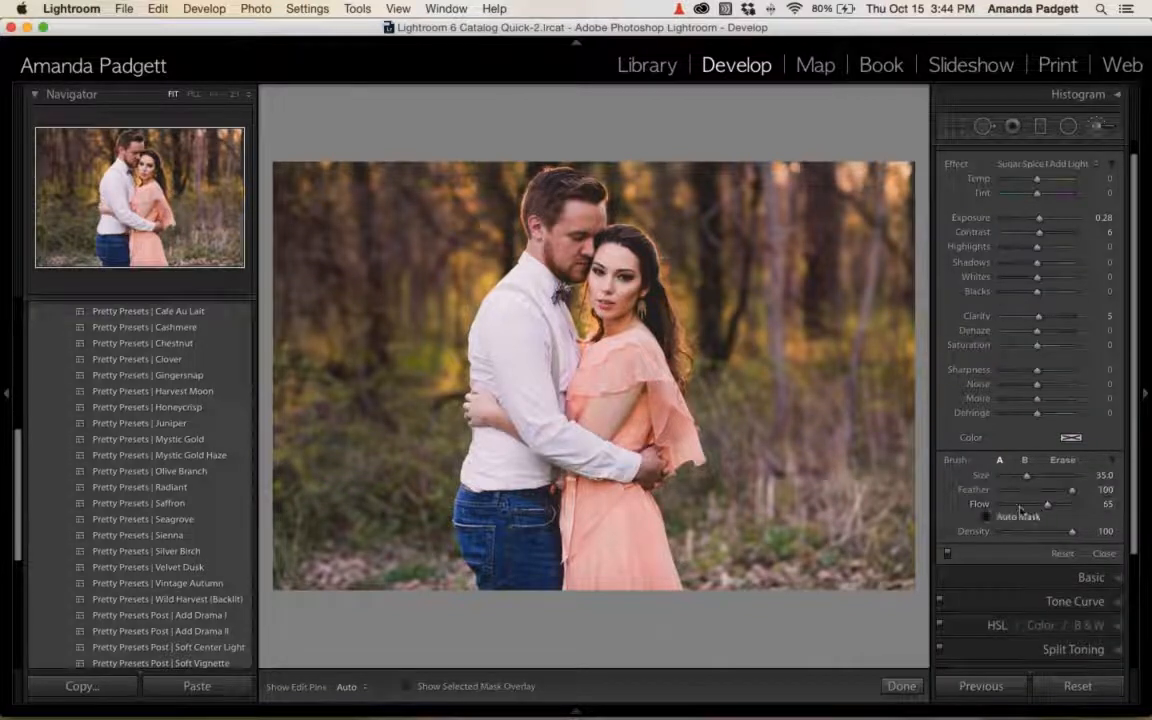
drag(1047, 504, 1043, 505)
scroll(722, 213, down, 5)
scroll(720, 210, down, 3)
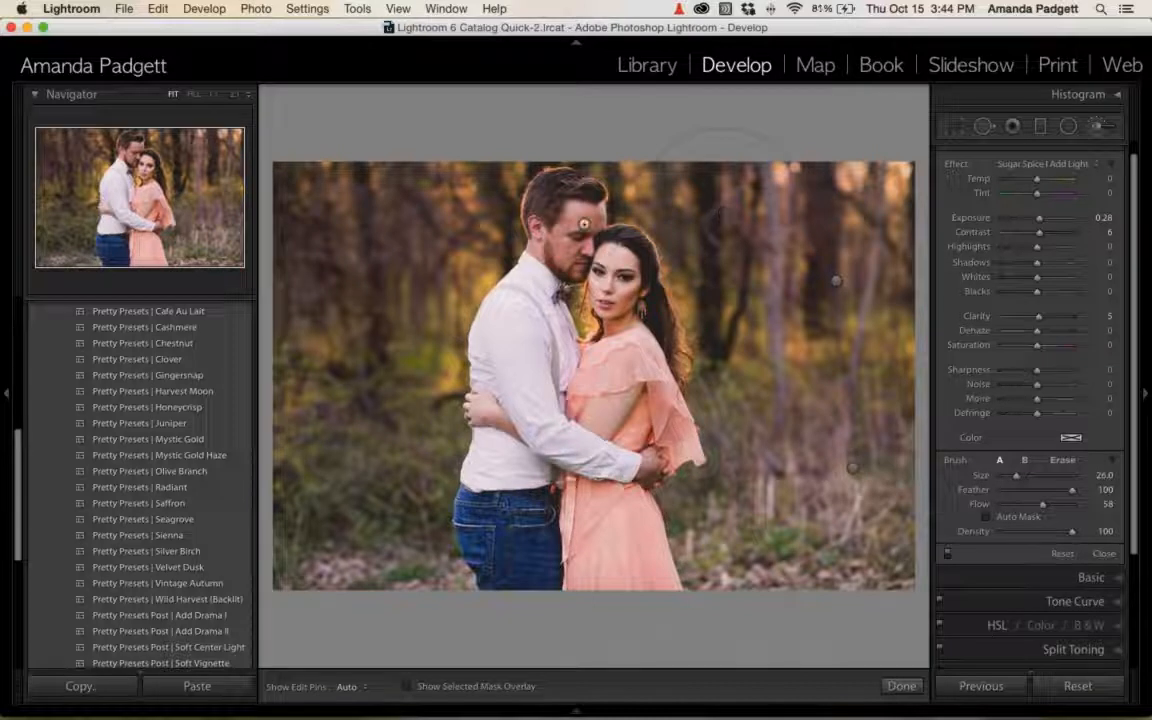
mouse_move(508, 291)
mouse_down()
mouse_move(526, 264)
mouse_move(492, 292)
mouse_move(536, 467)
mouse_move(536, 430)
mouse_move(566, 520)
mouse_move(503, 455)
mouse_up()
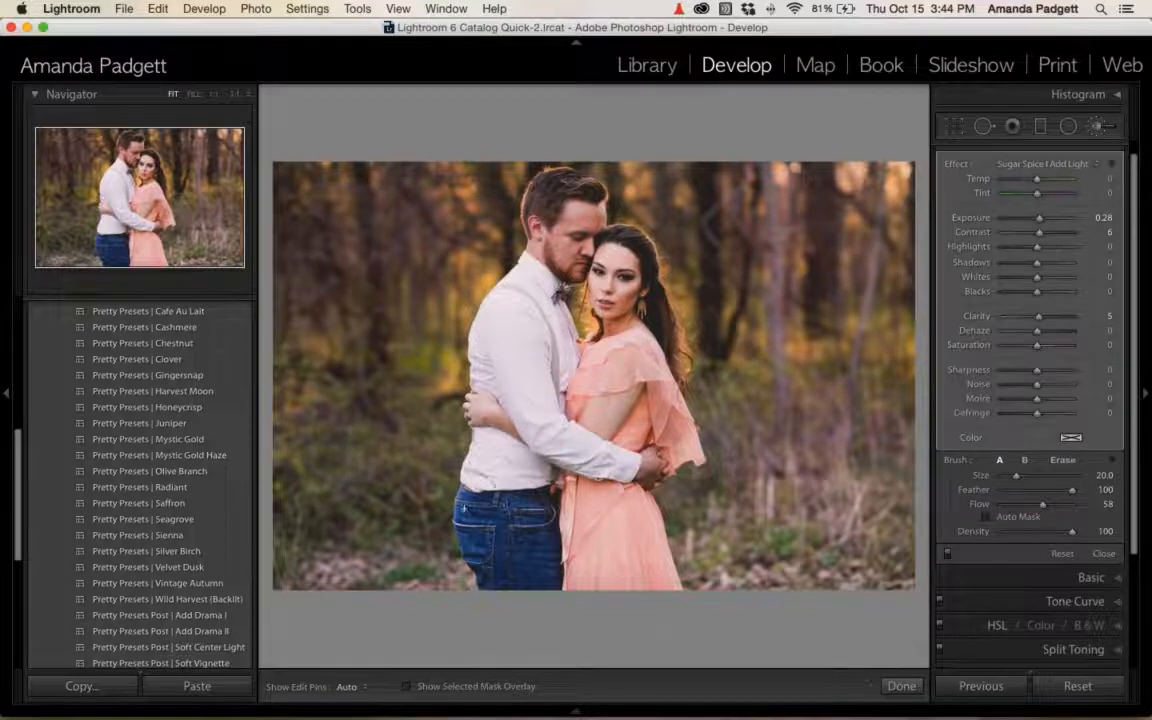
Apply the Pretty Presets Post | Add Drama I preset to the couple photo.
scroll(205, 547, down, 1)
scroll(205, 547, down, 3)
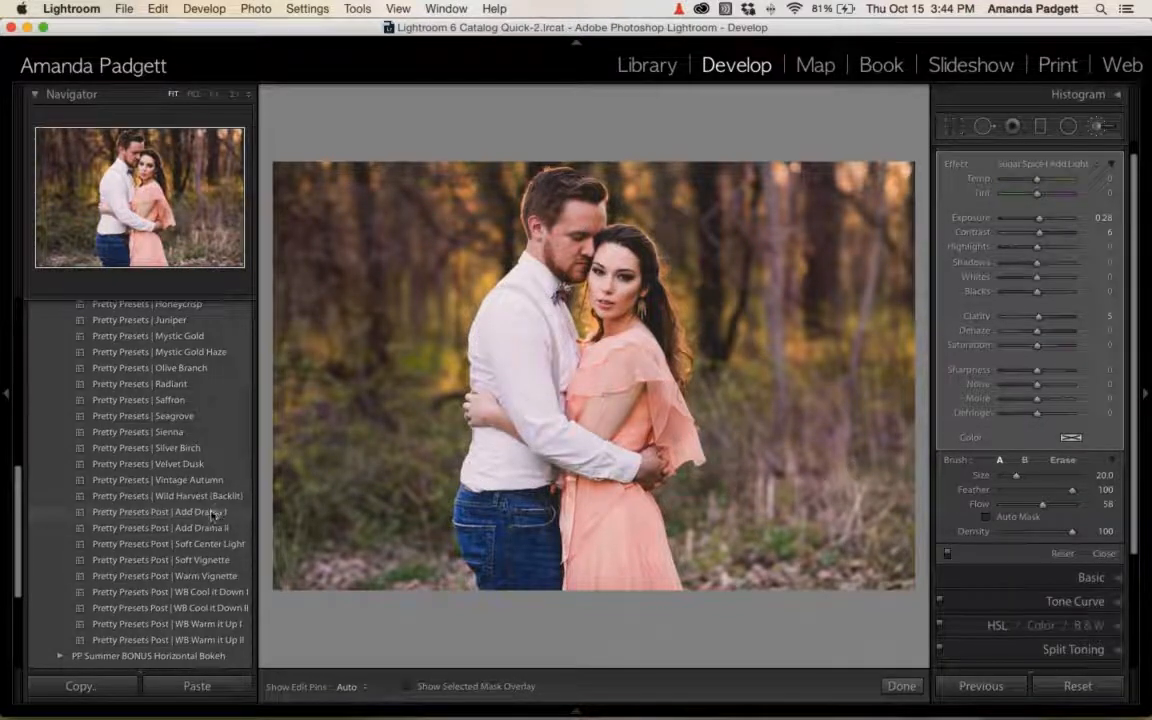
click(212, 512)
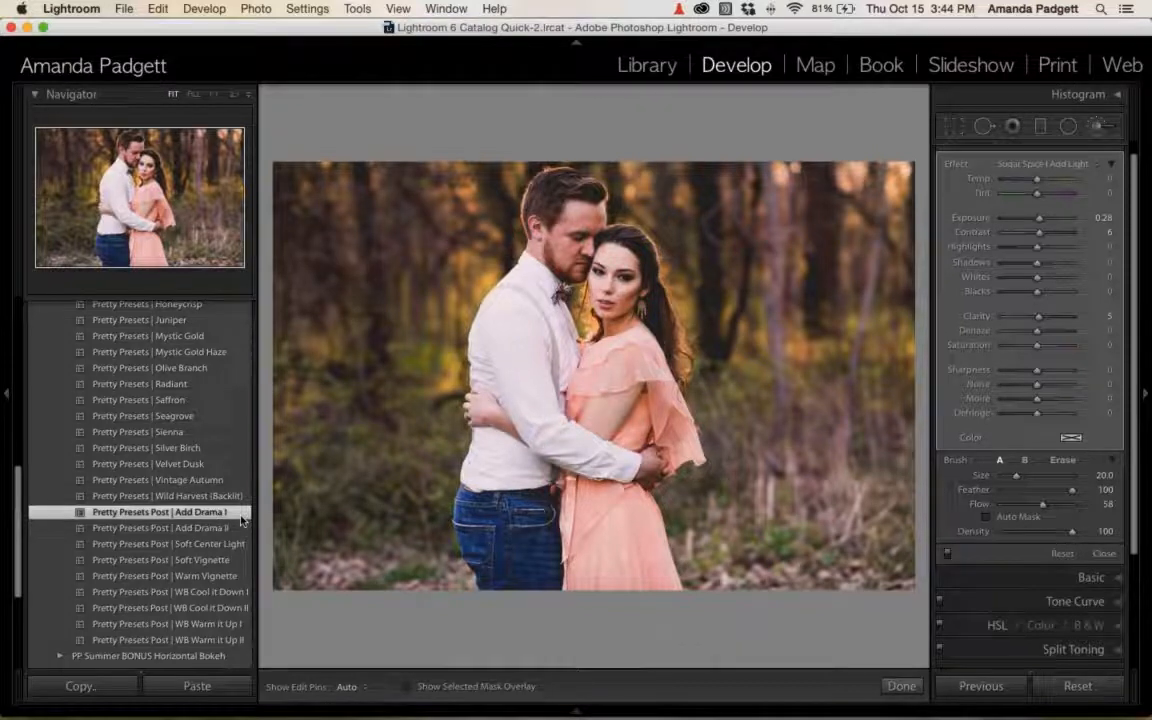
Compare the couple photo before and after side by side, with the side panels hidden and the Adjustment Brush closed.
click(947, 553)
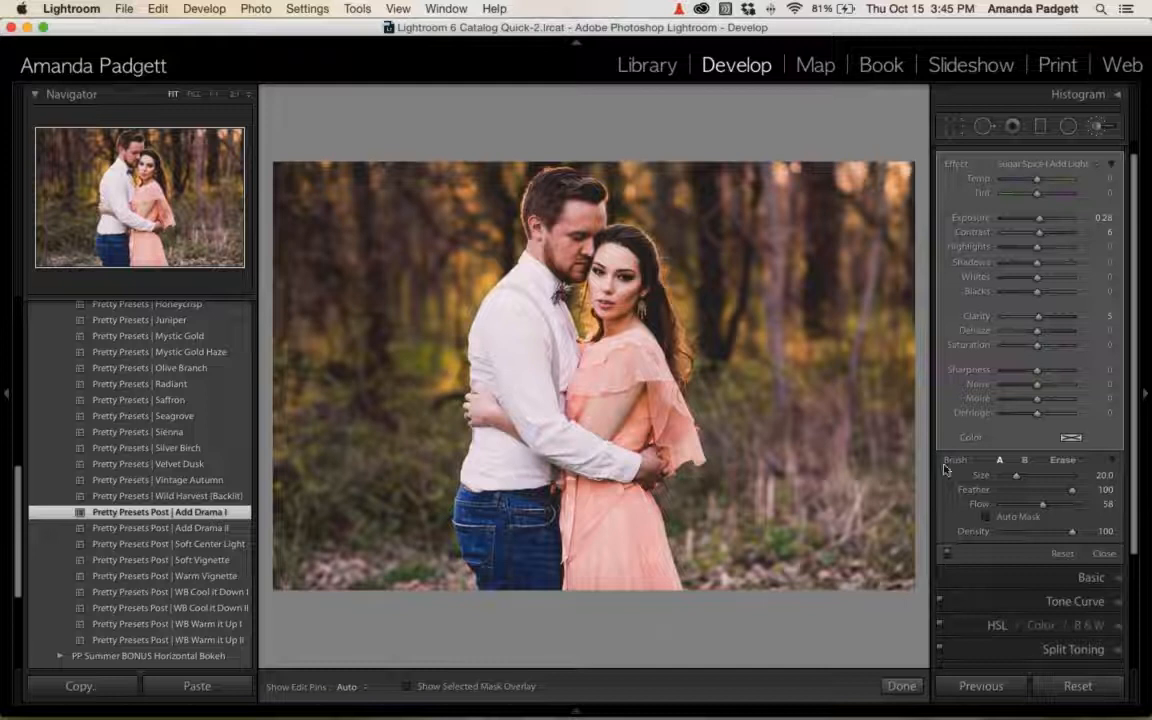
key(y)
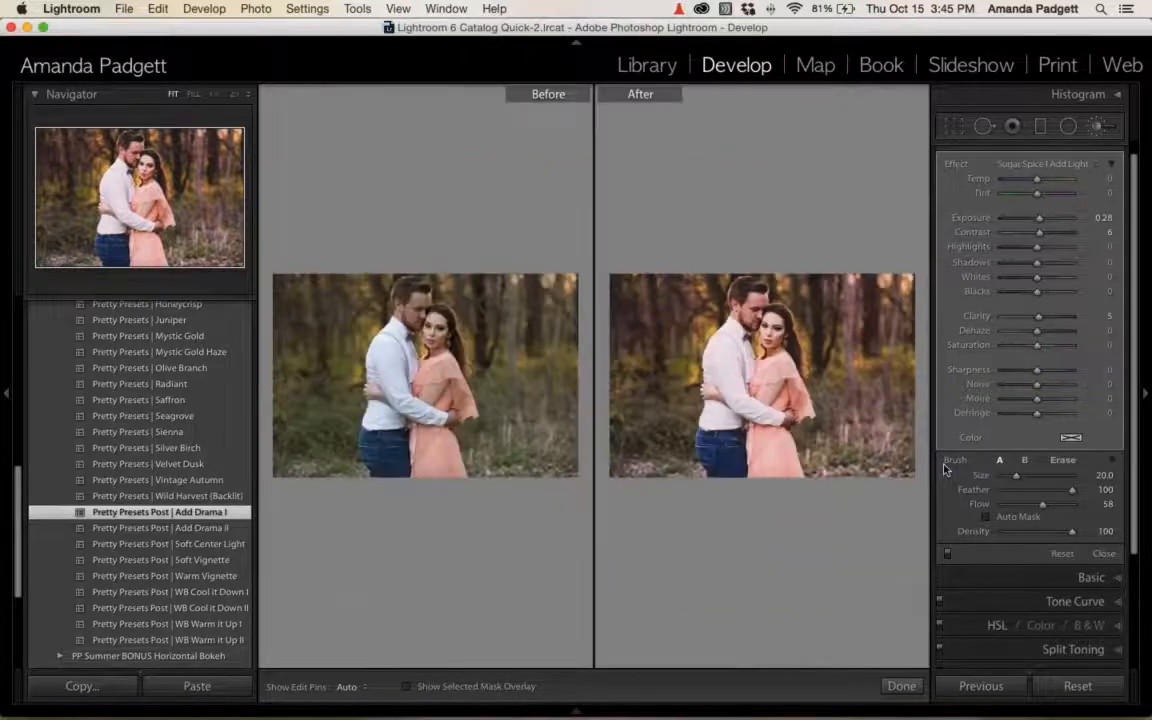
key(Tab)
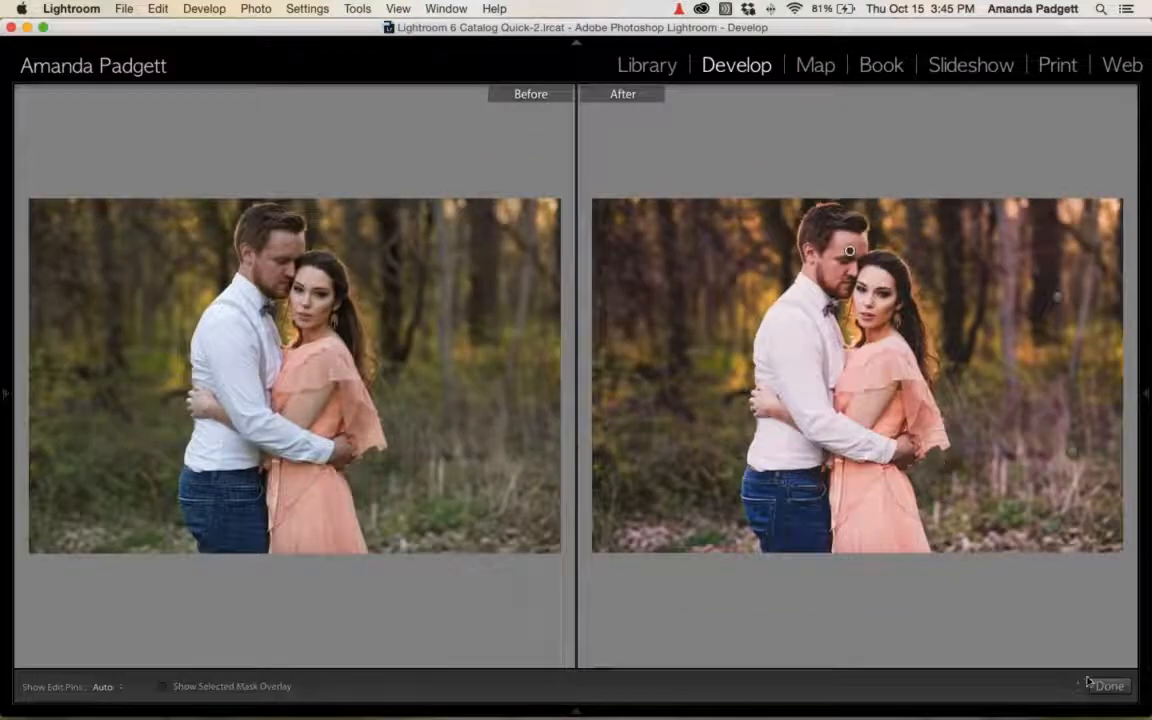
key(k)
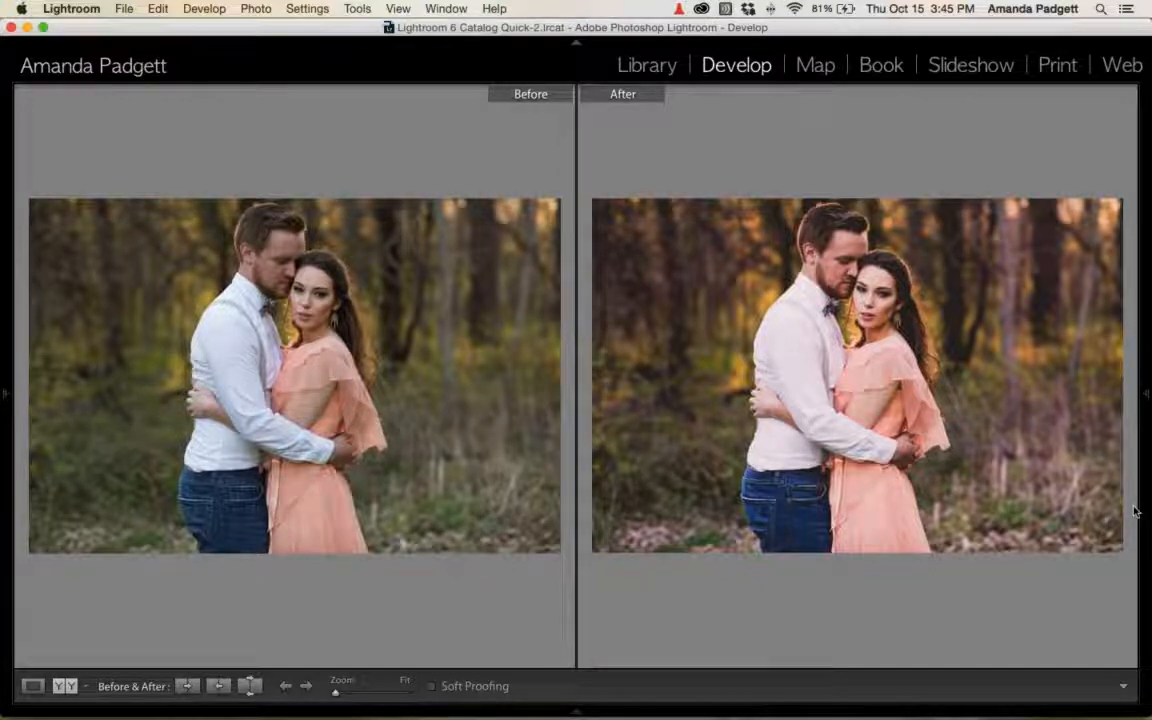
Leave the before-and-after comparison and open silver birch1.jpg from the Sugar and Spice Samples collection.
key(y)
mouse_move(604, 709)
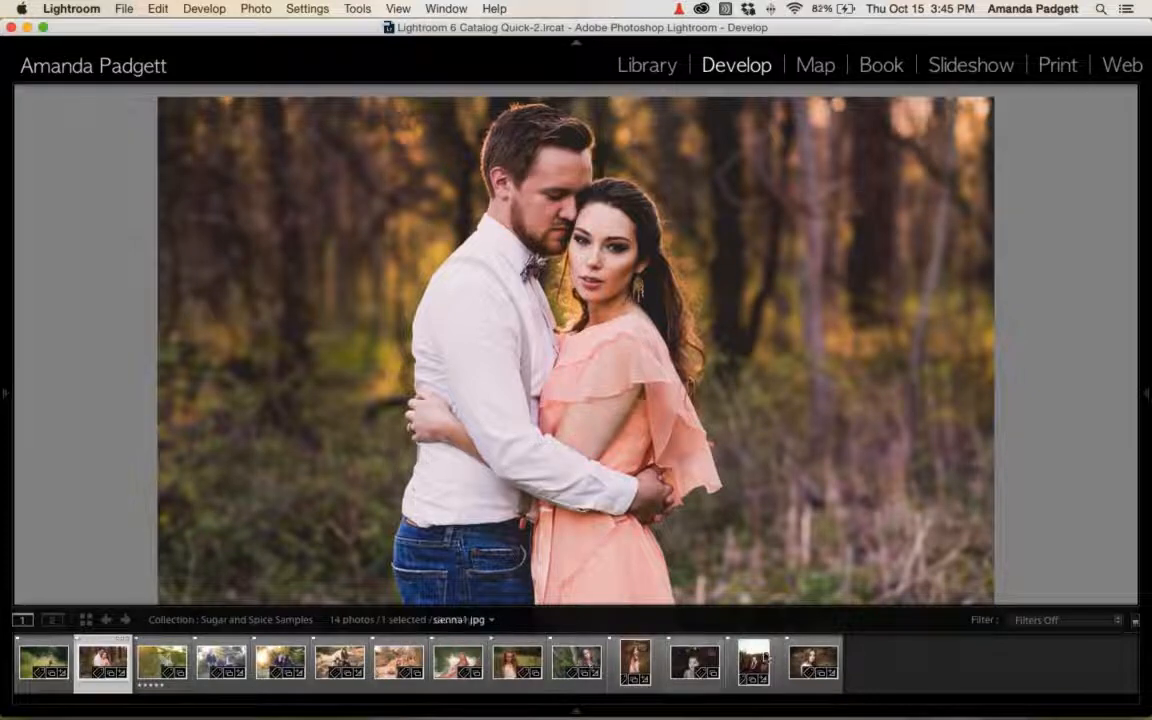
click(505, 668)
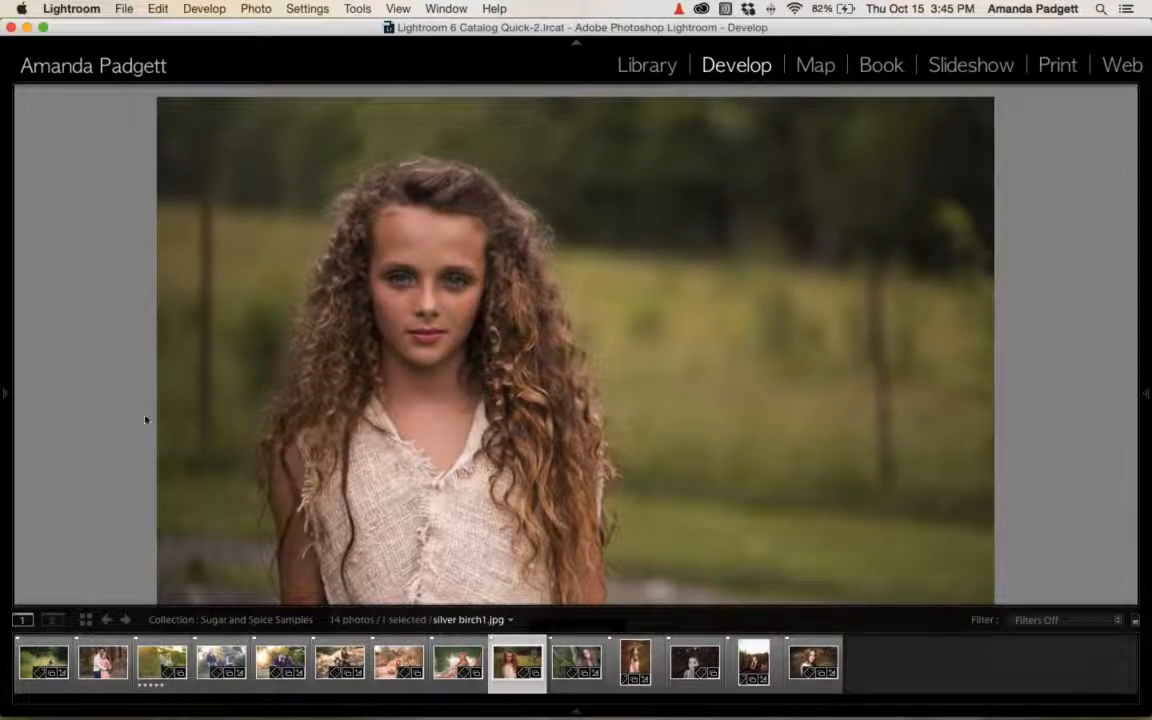
Try the Cafe Au Lait preset from PP Sugar & Spice, undo it, and apply the Cashmere preset instead.
mouse_move(3, 395)
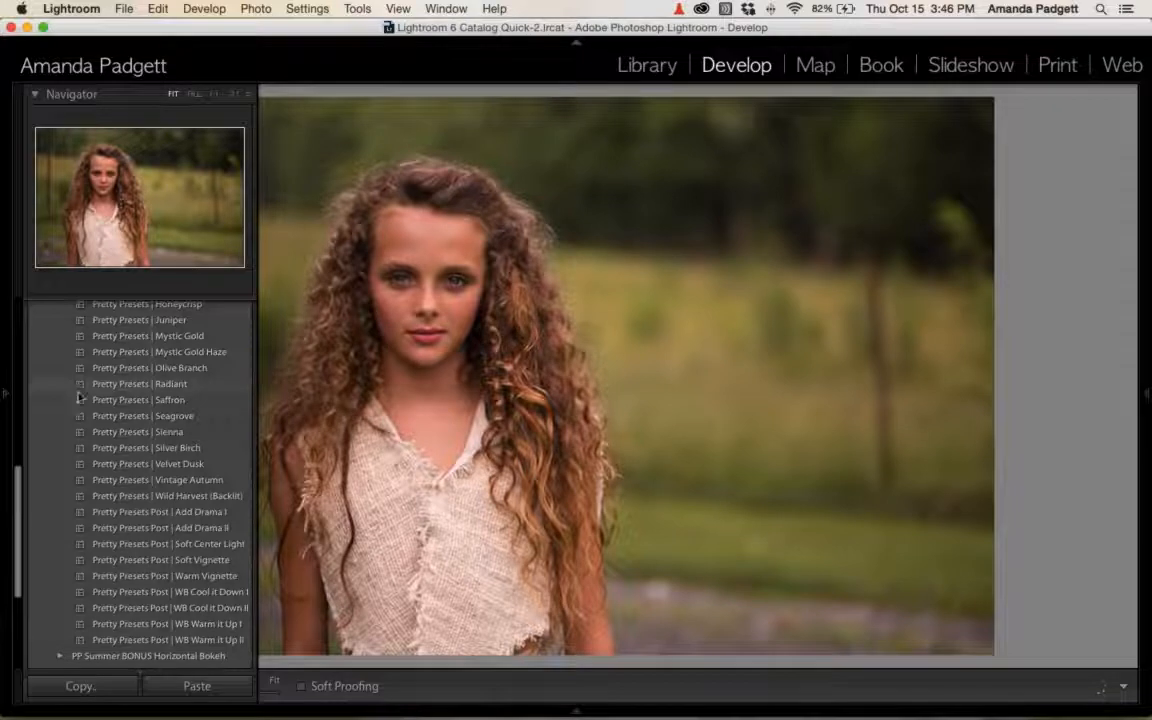
scroll(70, 397, up, 3)
scroll(127, 376, up, 2)
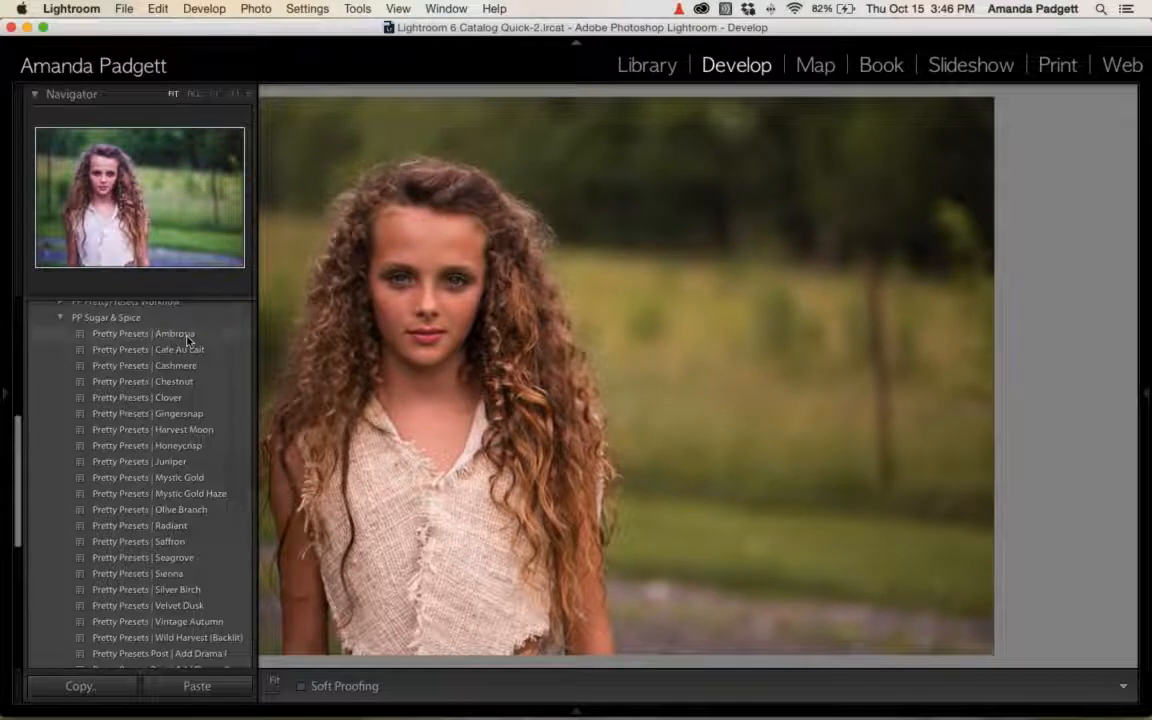
click(187, 350)
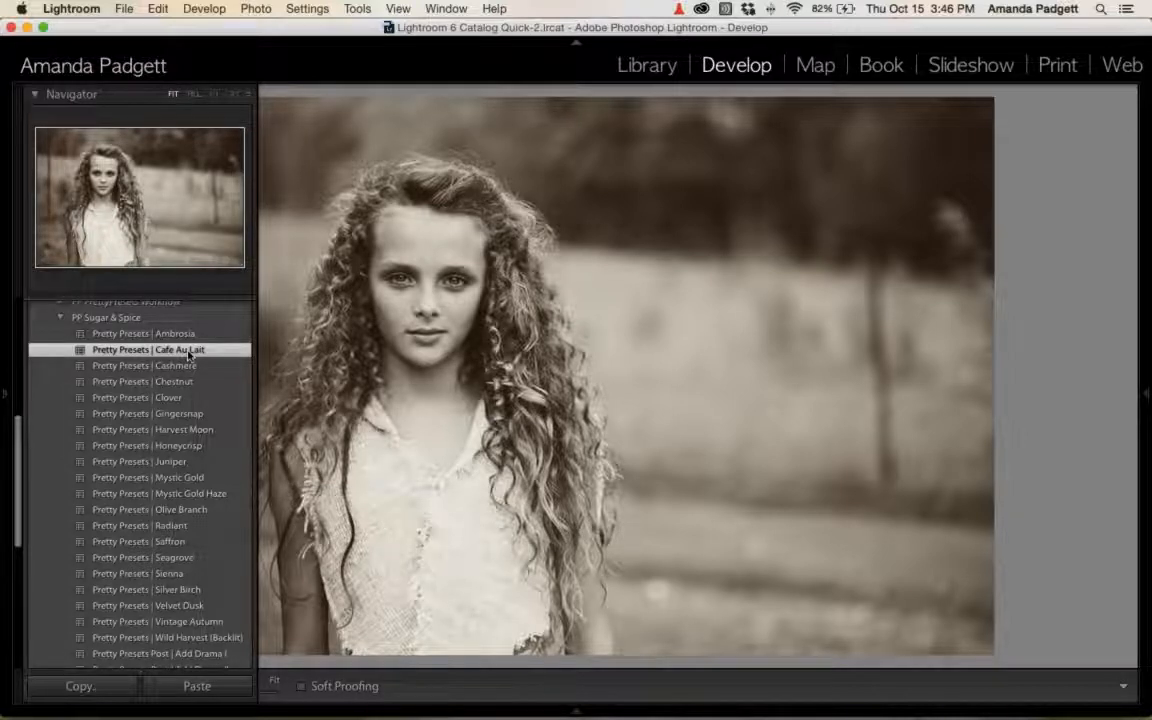
key(super+z)
click(190, 366)
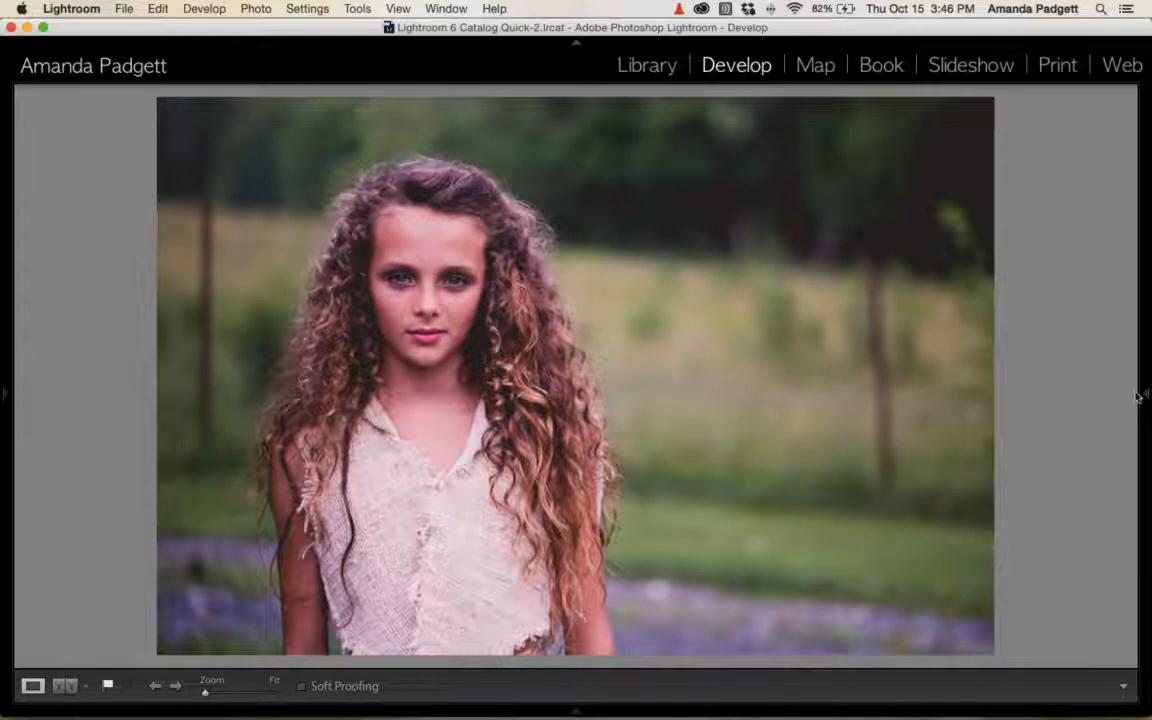
Use the Adjustment Brush with the Sugar Spice | Add Light effect to brighten the girl's face, with the brush sized to 21.
mouse_move(1143, 393)
click(1097, 128)
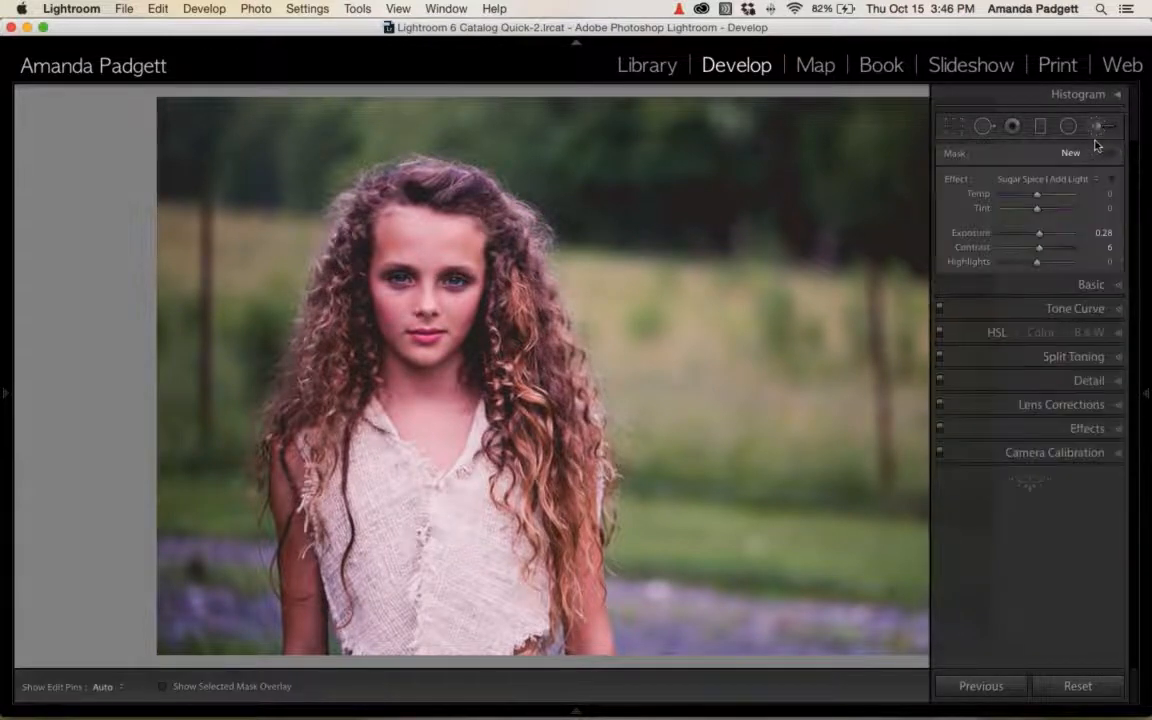
click(1045, 179)
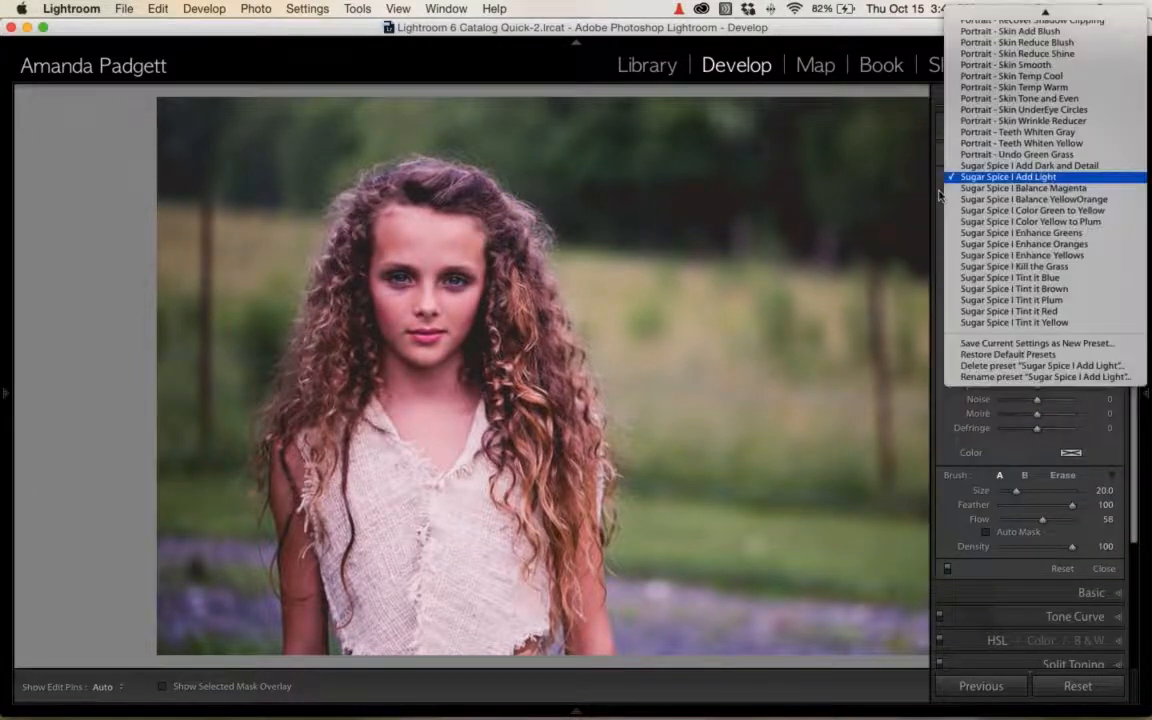
click(1045, 179)
mouse_move(1143, 393)
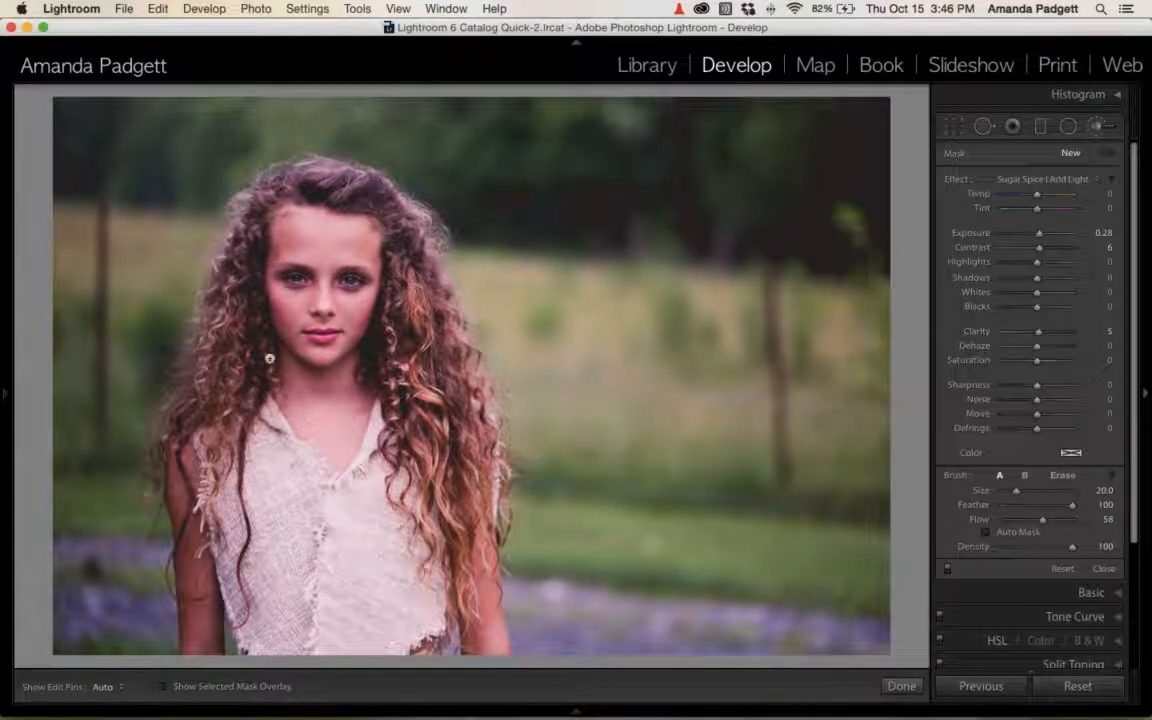
key(h)
key(h)
scroll(244, 310, up, 1)
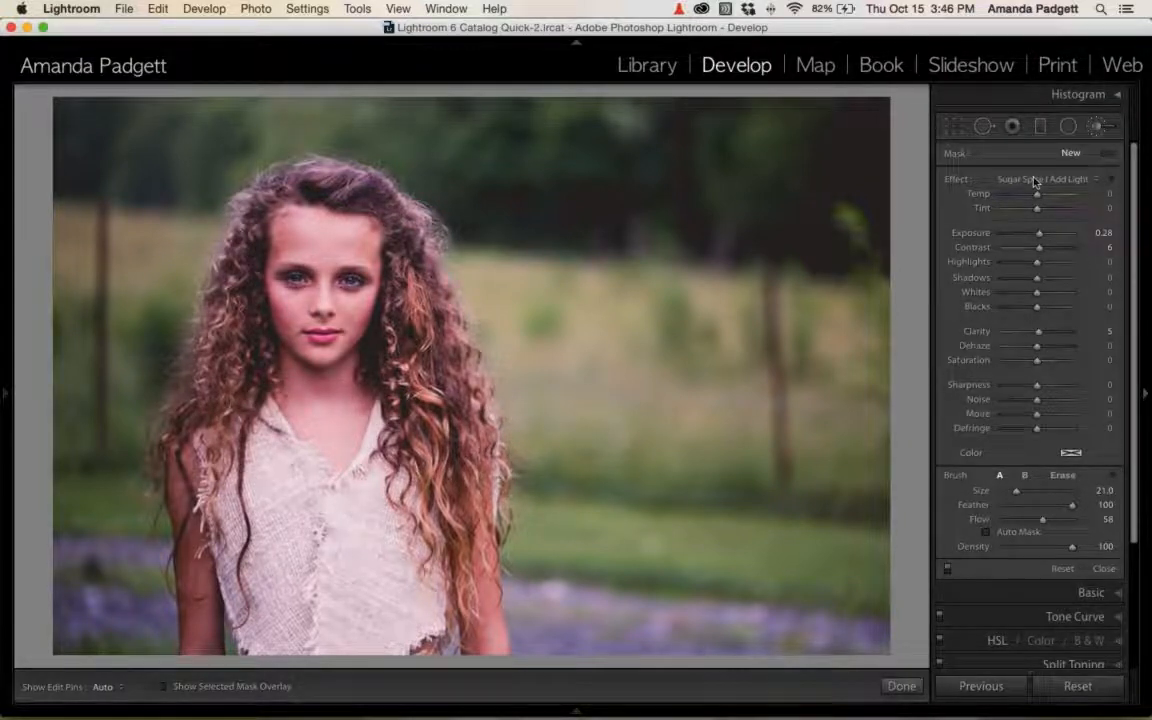
Brush a new Sugar Spice | Balance Magenta adjustment over the girl's face and neck, using size 9 and flow 91.
click(1040, 180)
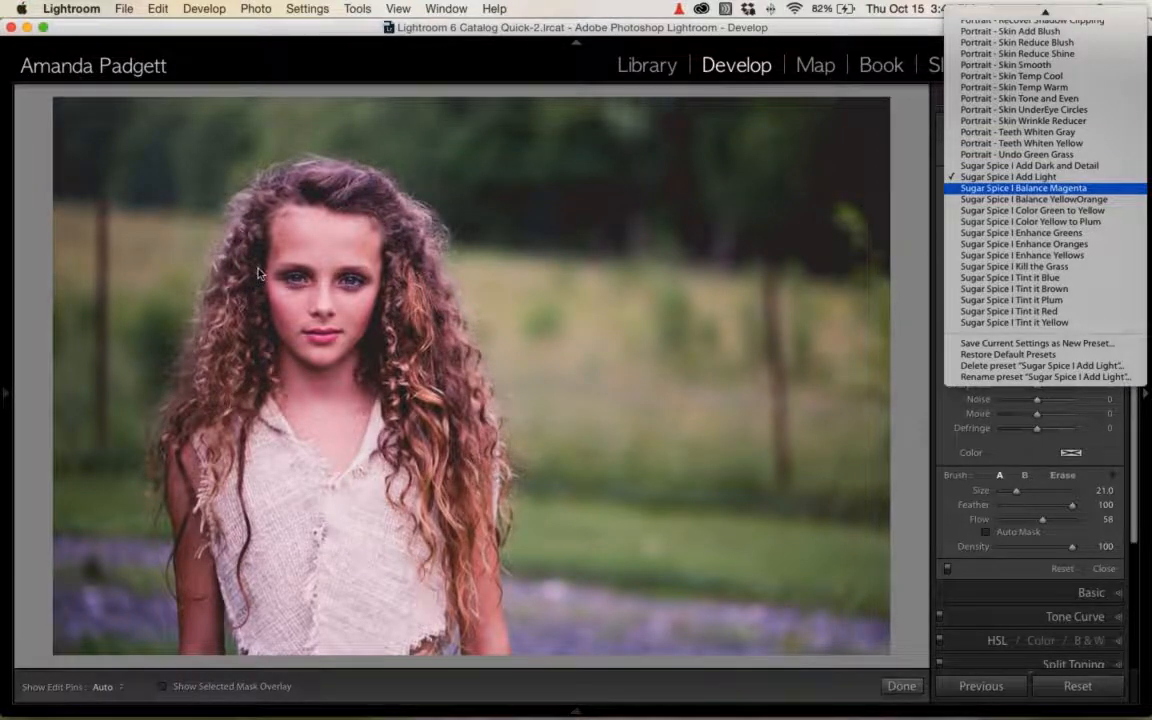
key(Return)
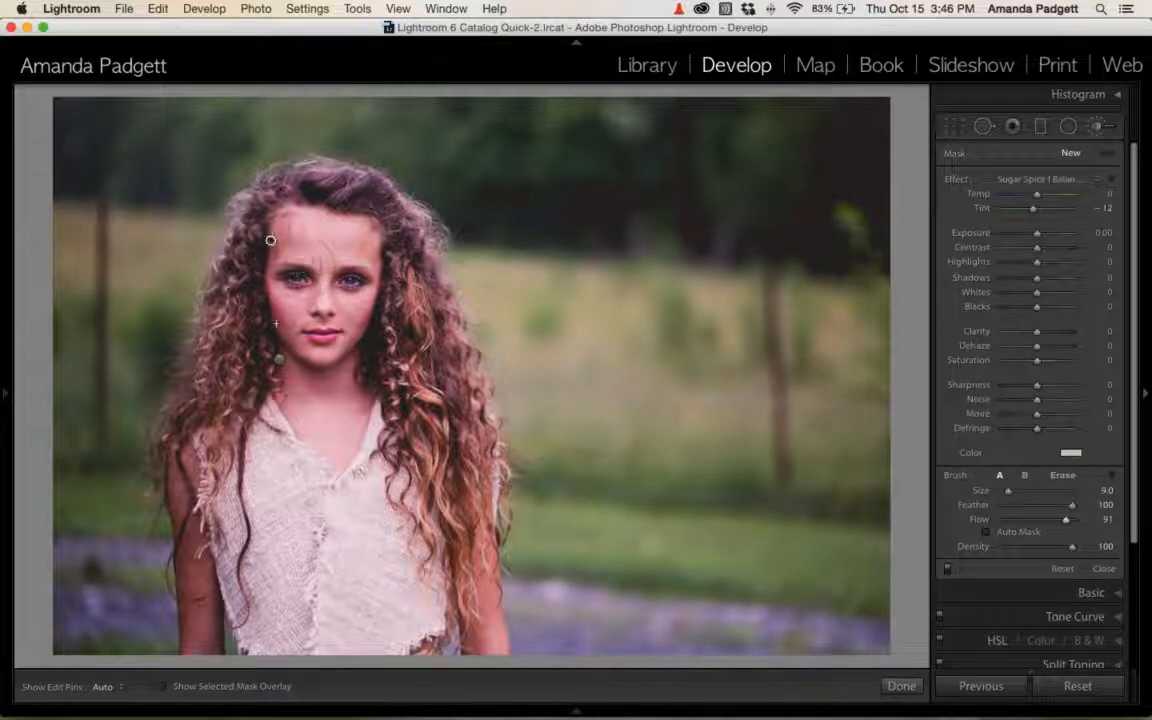
key(h)
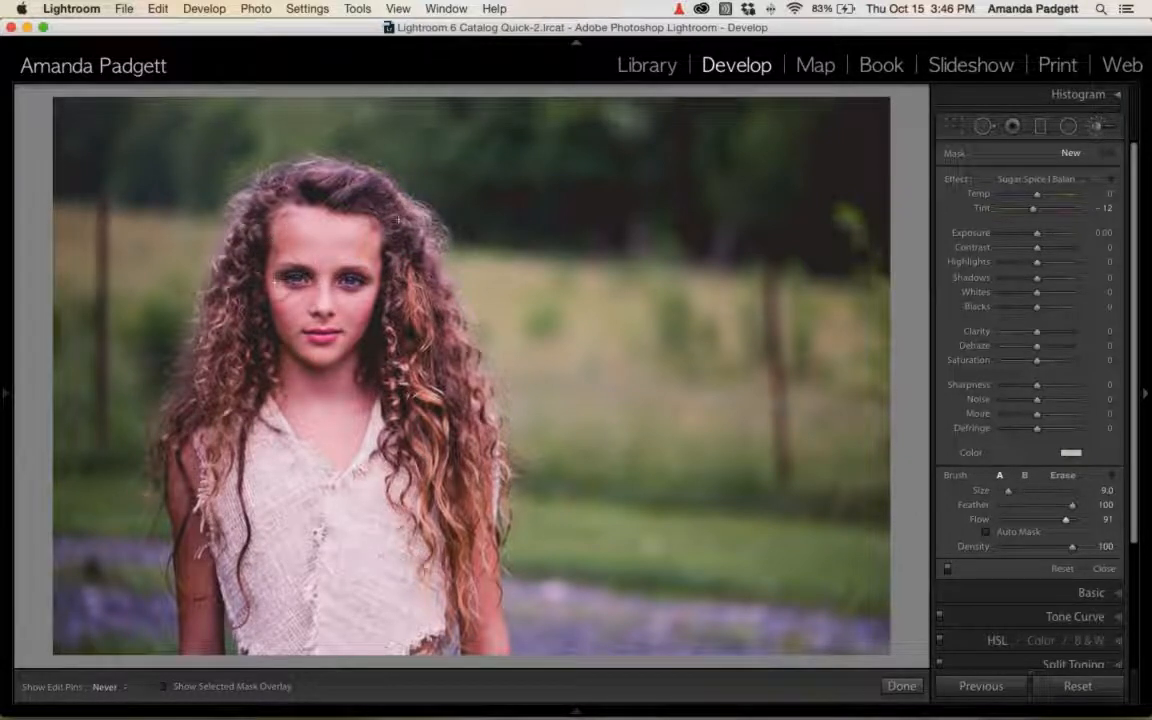
mouse_move(318, 405)
mouse_down()
mouse_move(290, 418)
mouse_move(328, 400)
mouse_up()
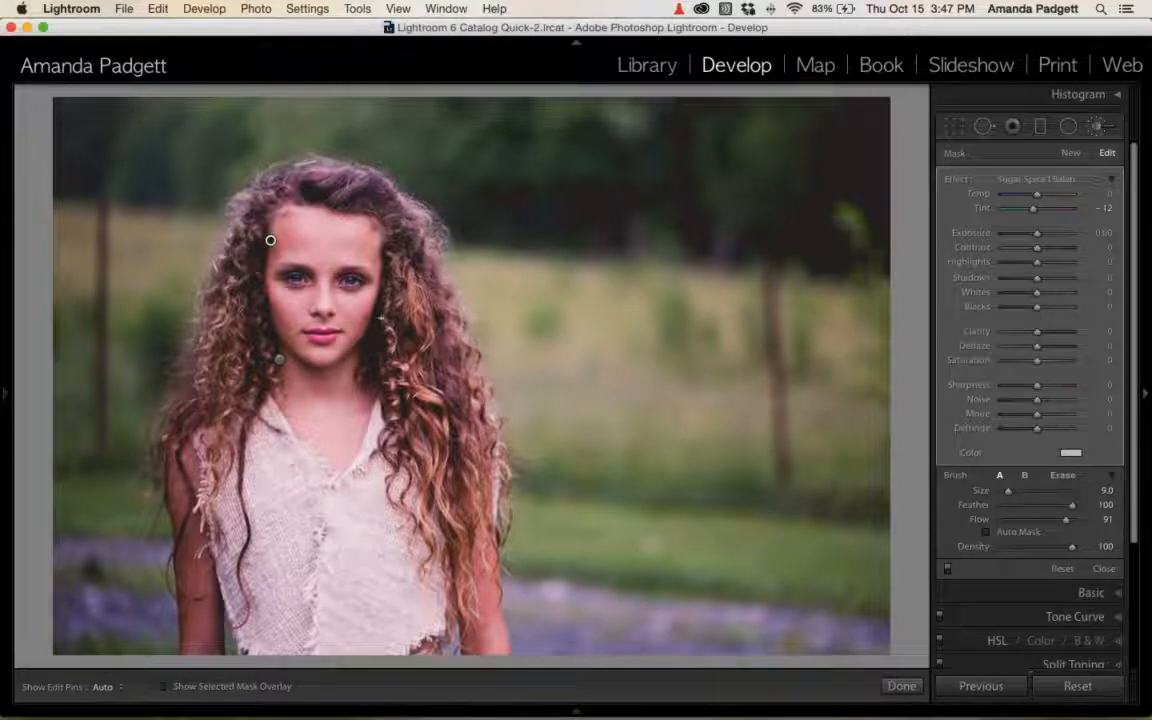
key(h)
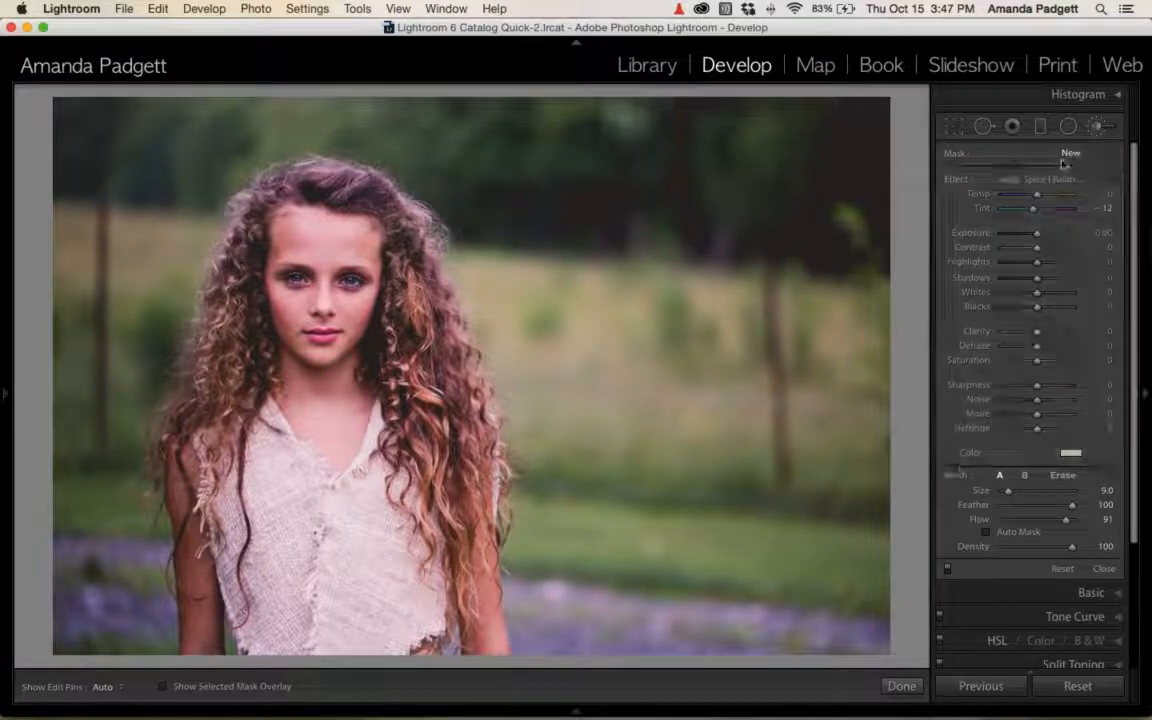
Brush a new Sugar Spice | Tint it Blue adjustment over the background beside the girl, with flow 27 and brush size up to 34.
click(1030, 179)
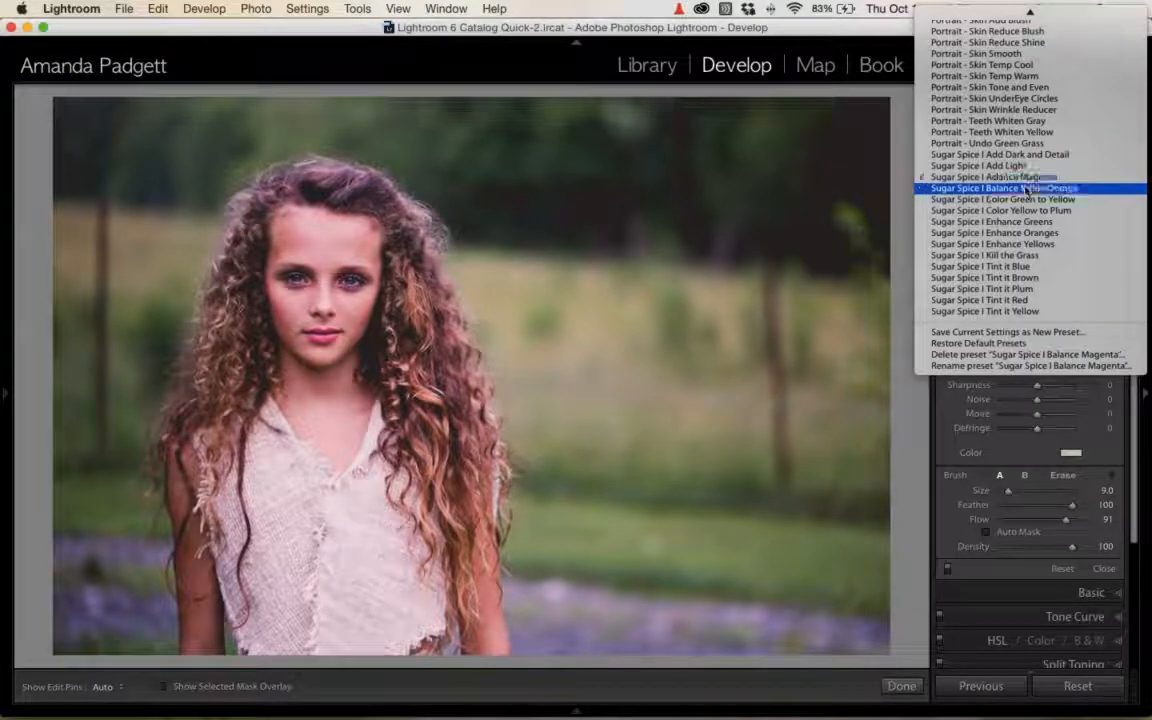
click(958, 260)
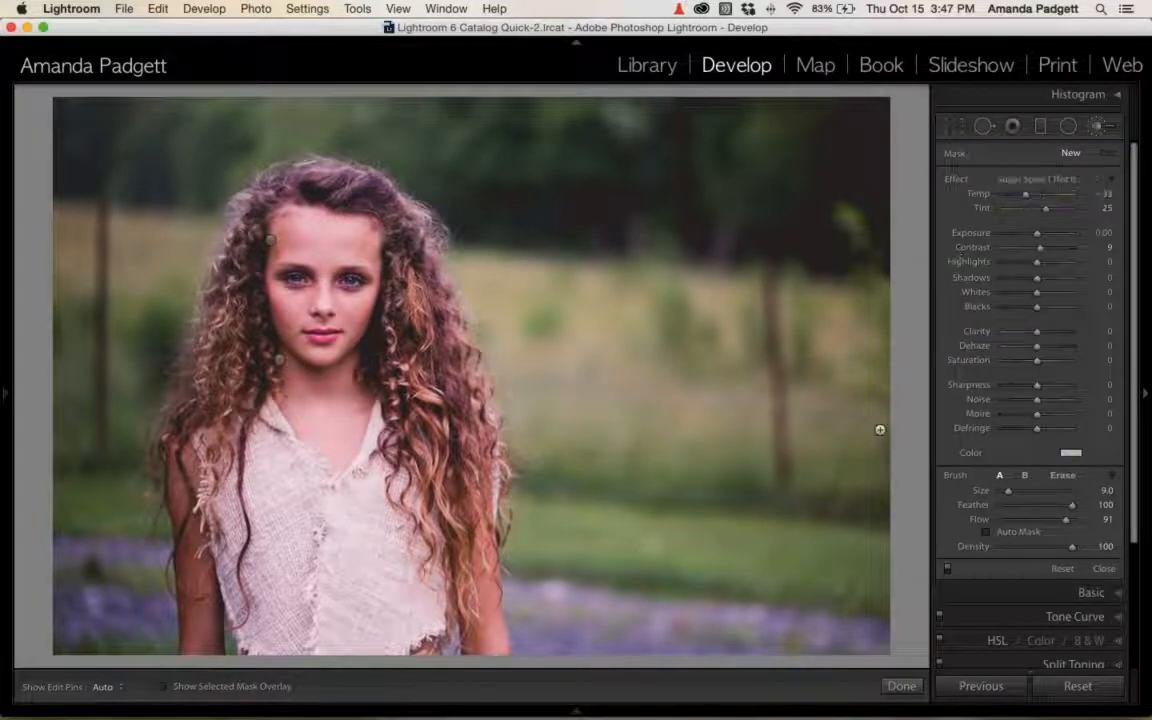
click(1020, 520)
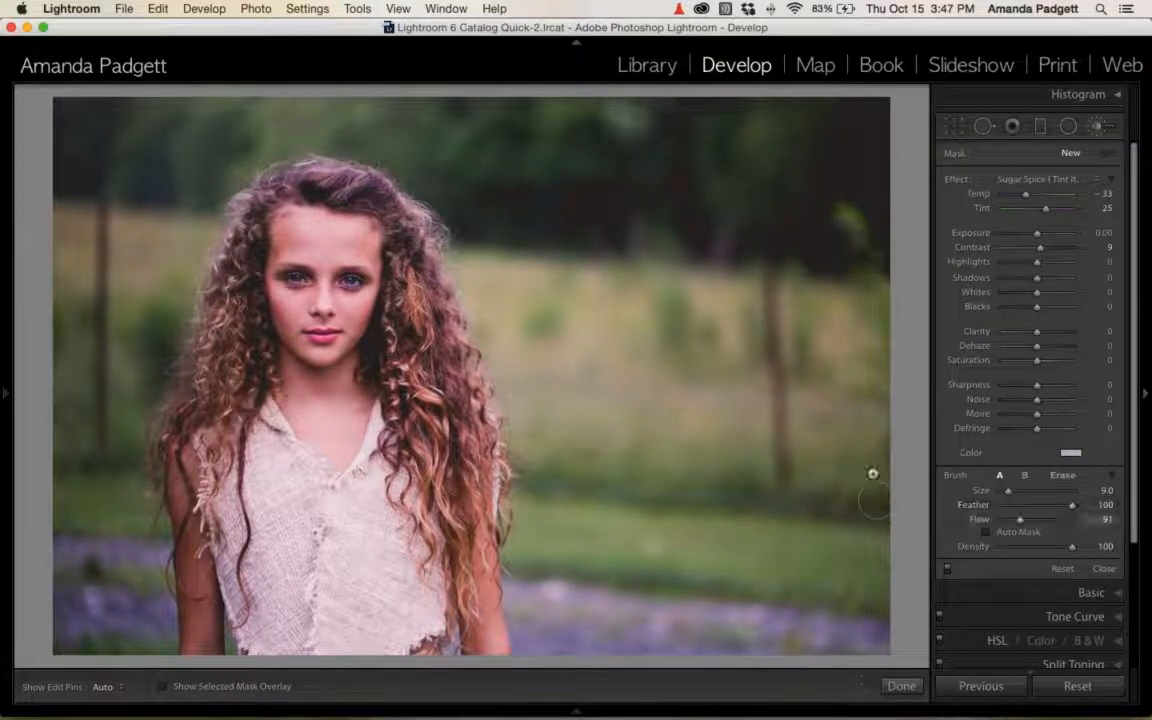
key(bracketright)
key(bracketright)
key(bracketright)
key(bracketright)
key(bracketright)
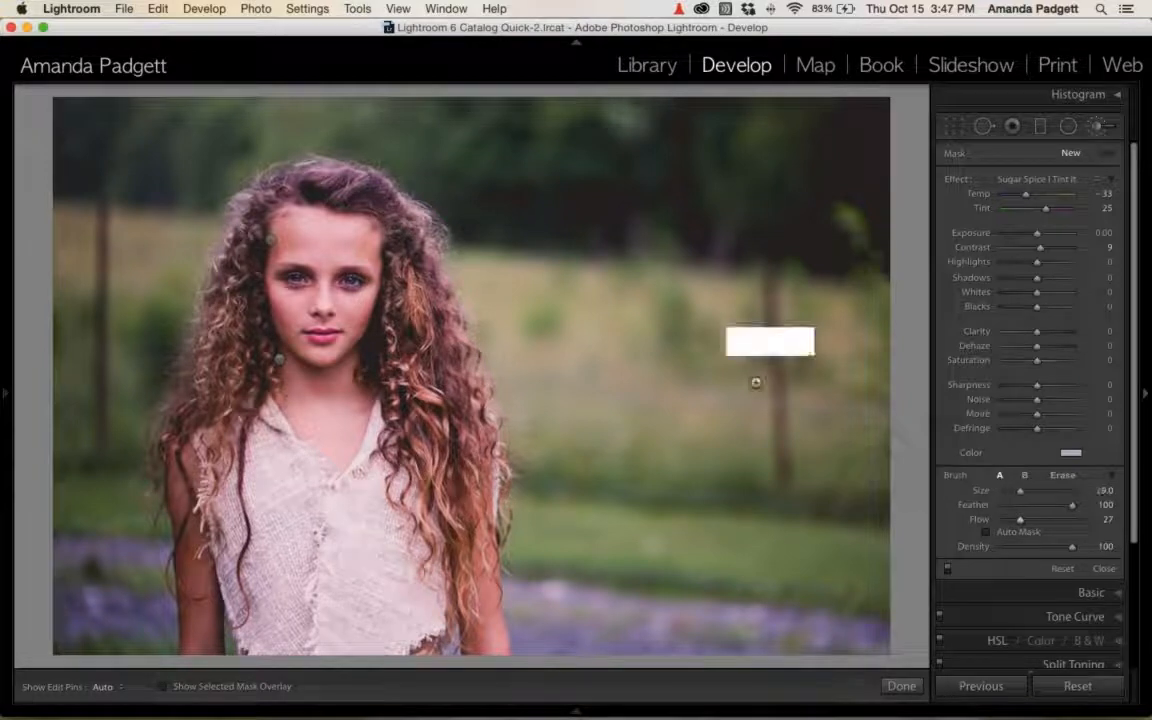
mouse_move(782, 313)
mouse_down()
mouse_move(825, 228)
mouse_move(579, 161)
mouse_move(554, 183)
mouse_move(633, 497)
mouse_move(684, 508)
mouse_move(660, 219)
mouse_move(571, 118)
mouse_move(158, 208)
mouse_move(116, 129)
mouse_move(350, 118)
mouse_move(555, 281)
mouse_move(699, 577)
mouse_move(787, 561)
mouse_move(889, 563)
mouse_up()
key(h)
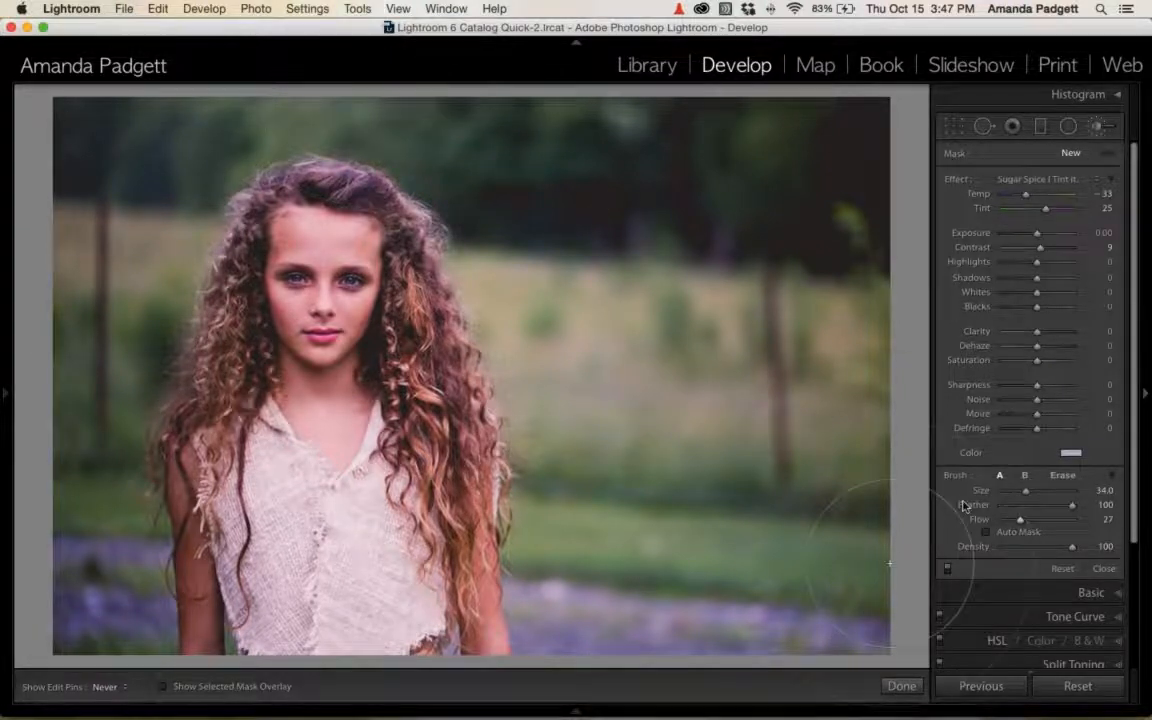
Choose the Sugar Spice | Tint it Yellow effect for a new brush adjustment.
click(1062, 179)
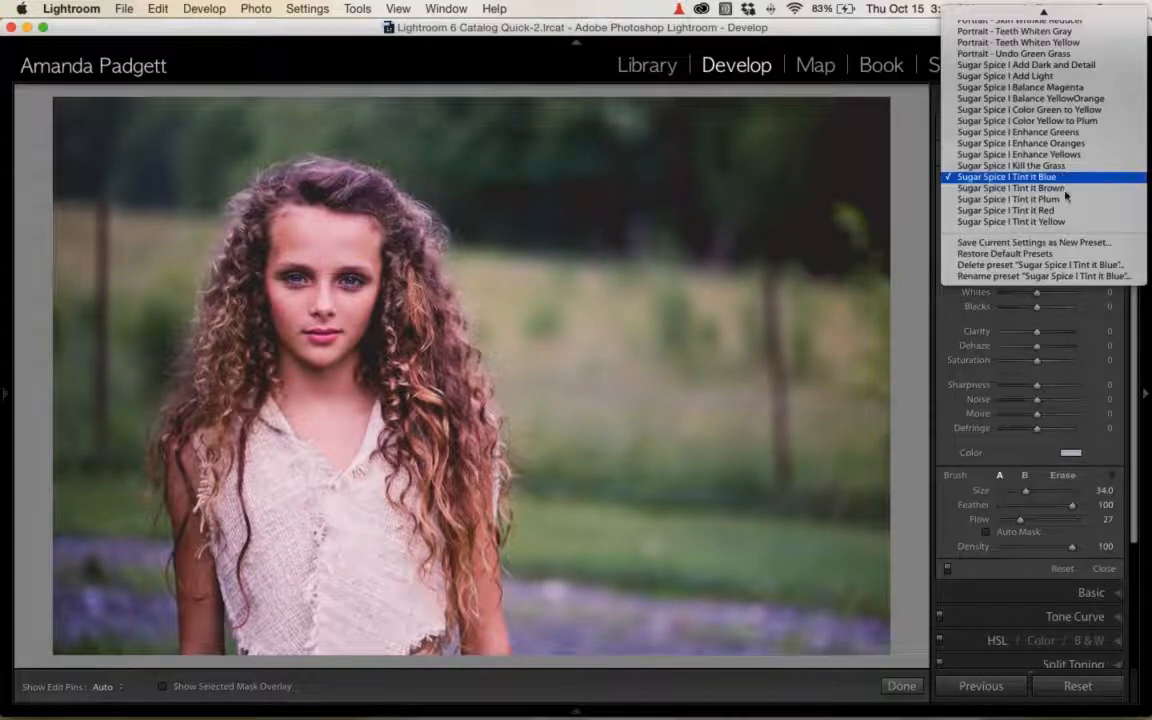
click(1027, 221)
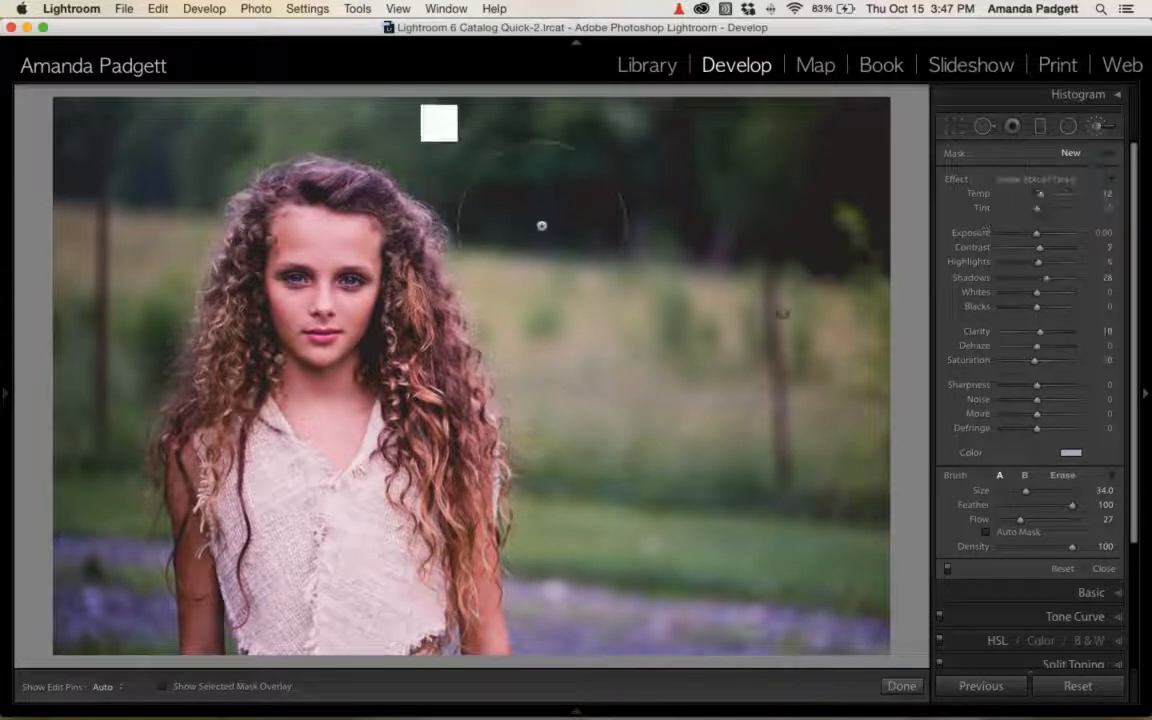
Try the Pretty Presets Post | WB Warm it Up I preset on the photo and undo it.
mouse_move(12, 381)
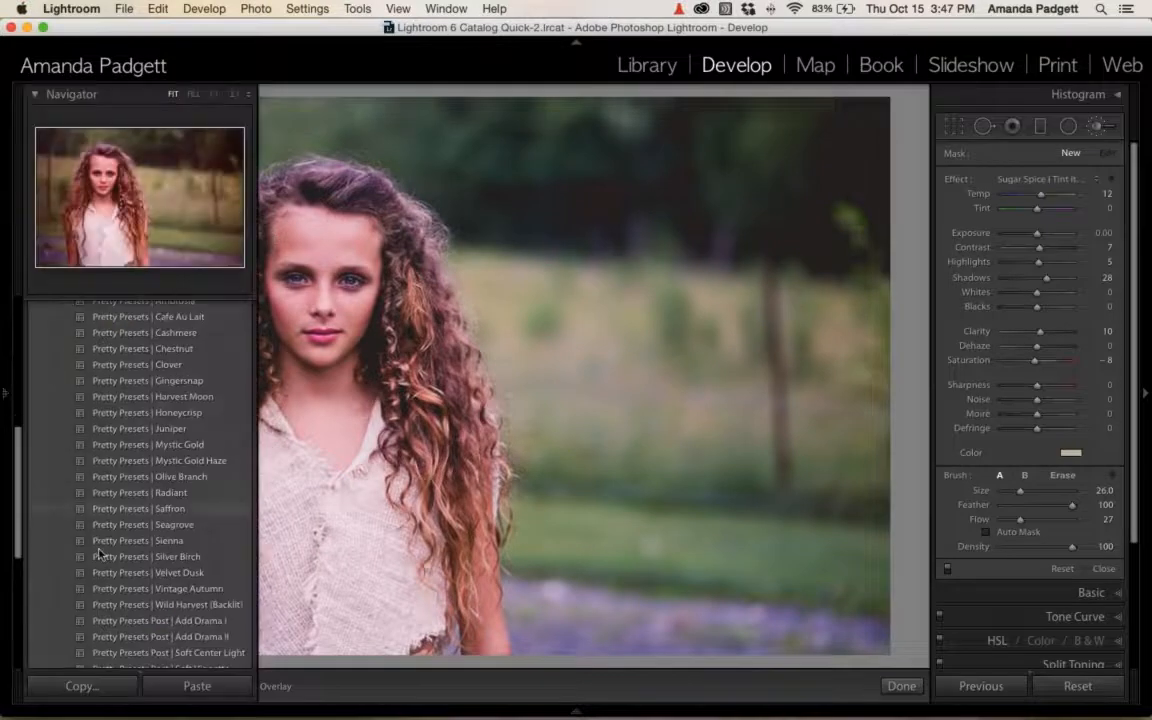
scroll(99, 553, down, 5)
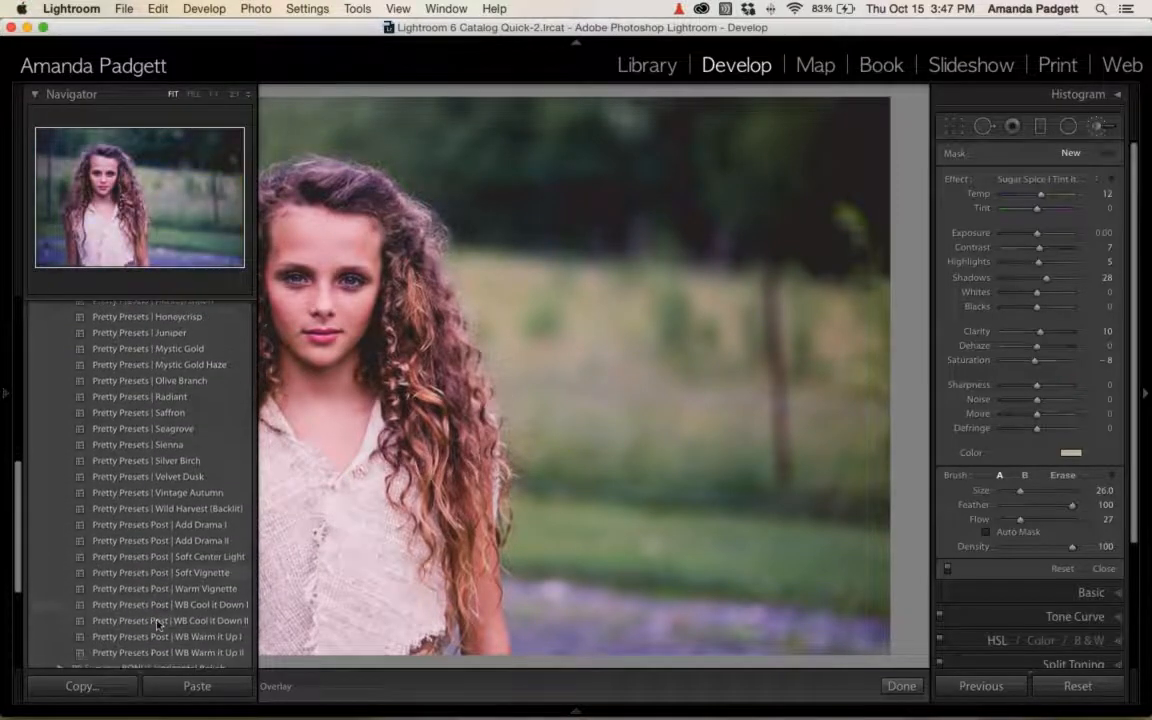
click(175, 626)
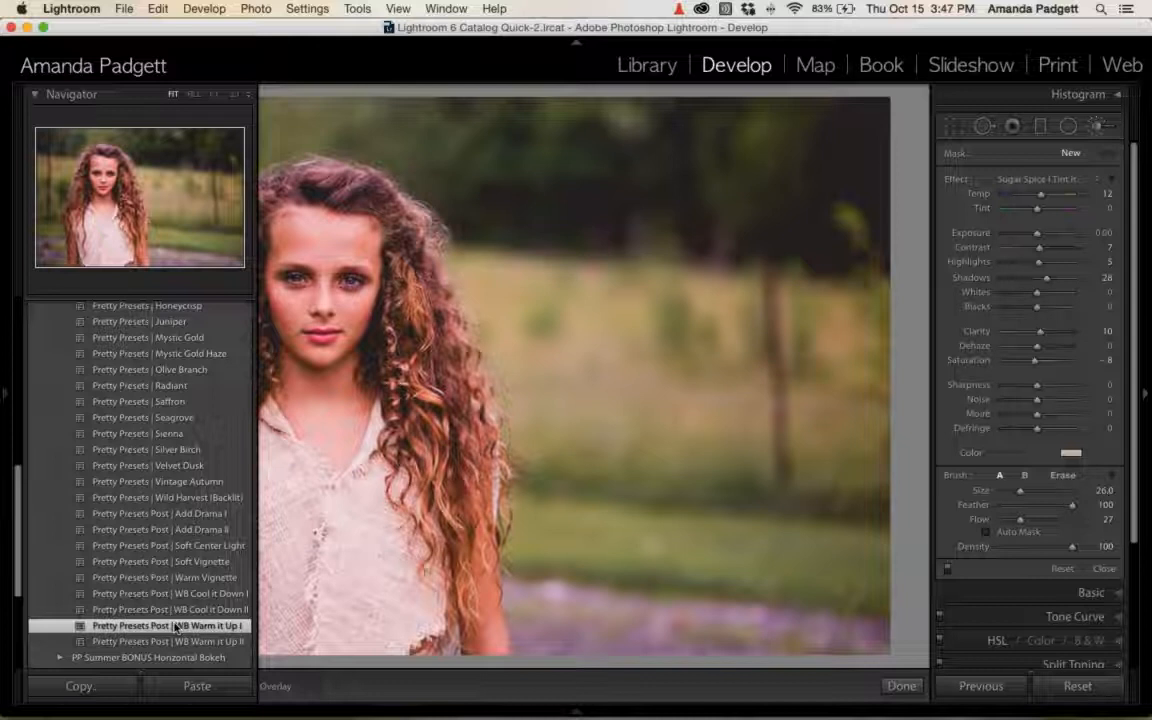
key(super+z)
Brush the Tint it Yellow adjustment over the girl's top with flow 58 and brush size 20.
scroll(303, 262, up, 2)
scroll(523, 430, down, 4)
drag(1019, 520, 1042, 520)
scroll(357, 429, down, 1)
click(335, 438)
key(h)
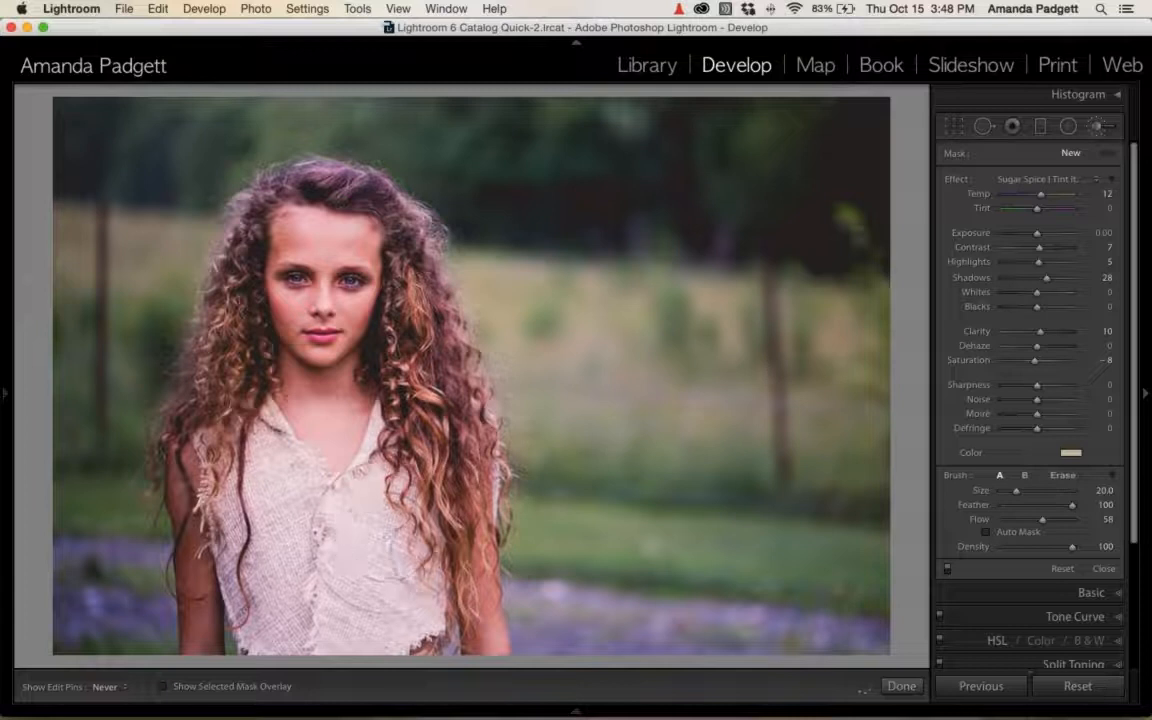
key(h)
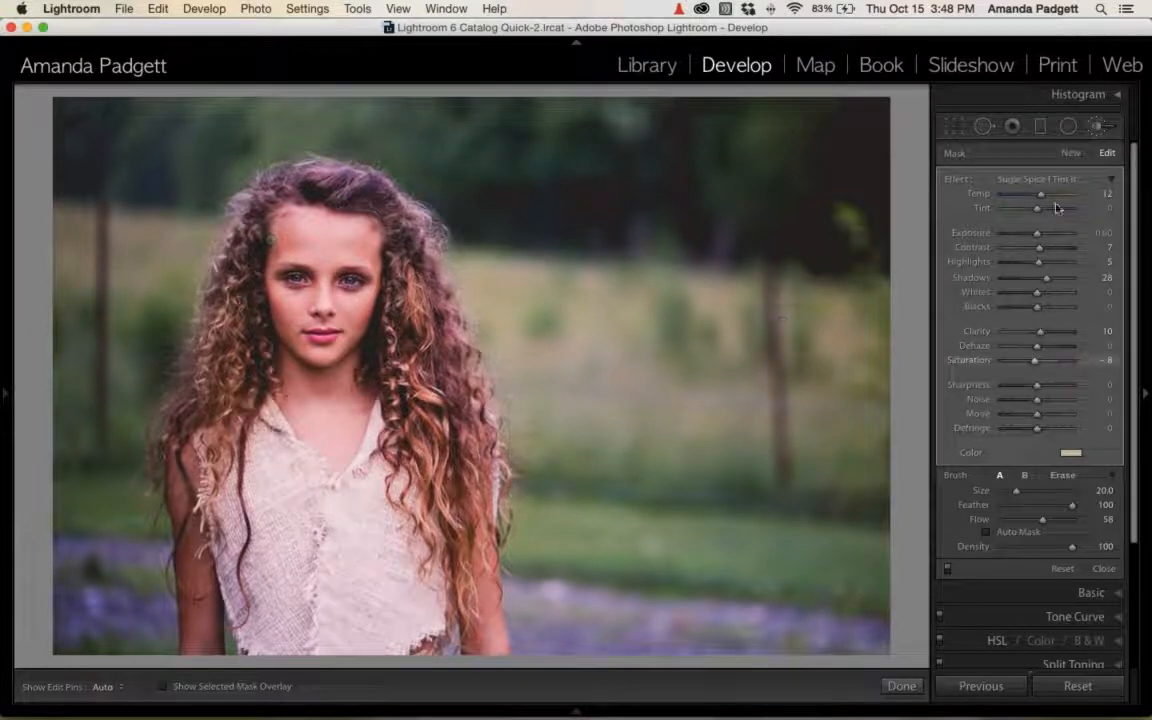
click(1050, 158)
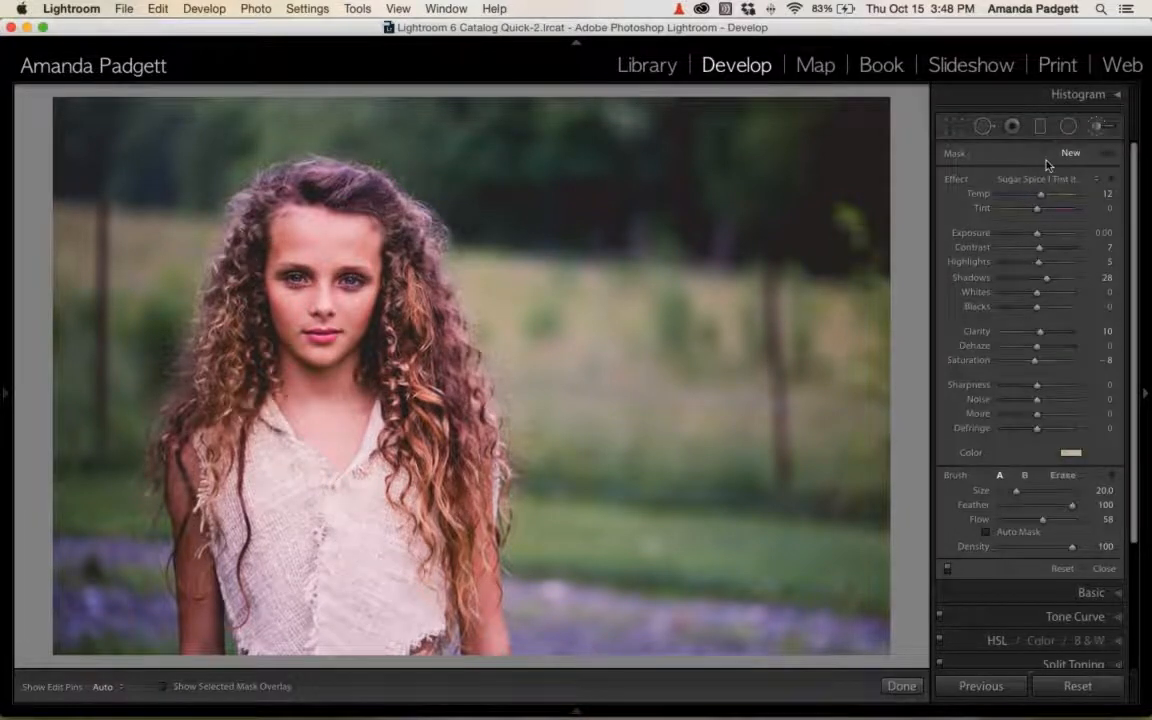
click(1052, 182)
scroll(1040, 170, up, 5)
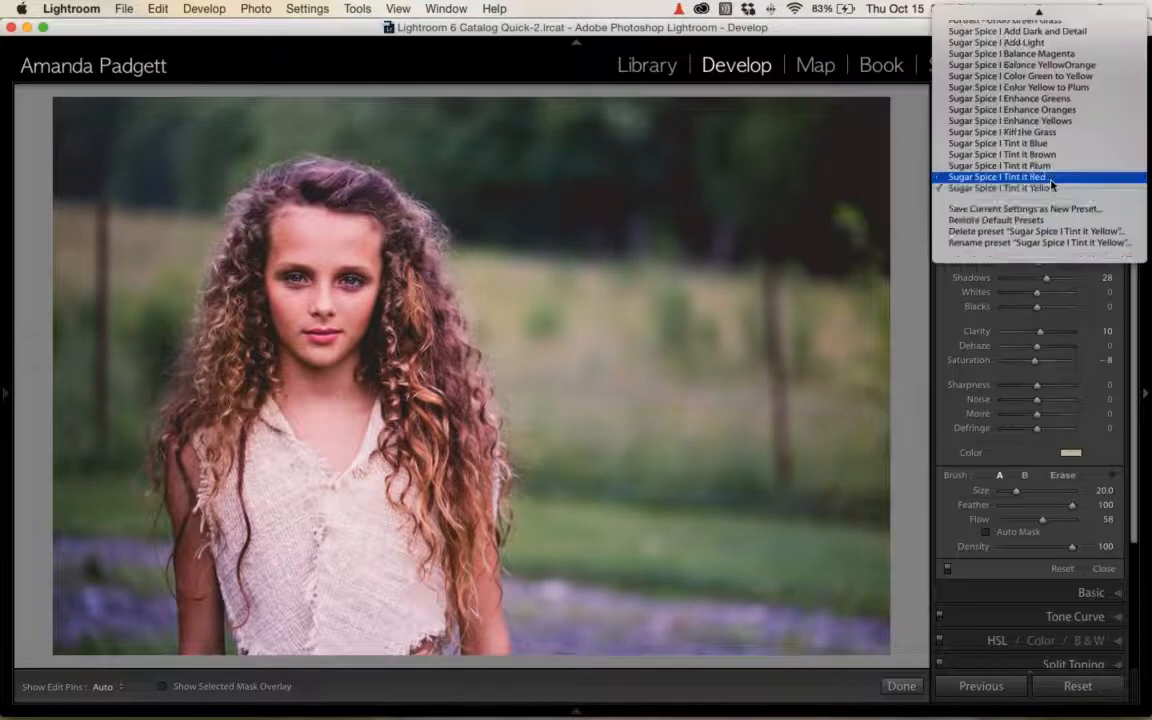
click(912, 125)
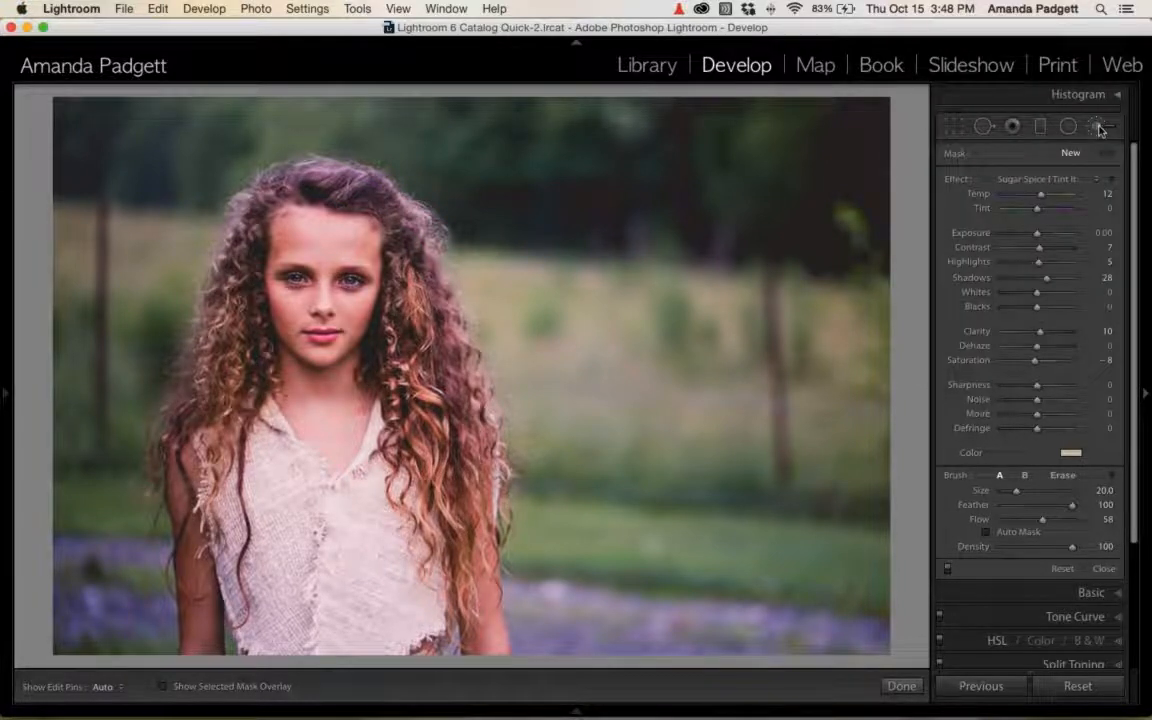
Add a slanted Graduated Filter with Sugar Spice | Add Dark and Detail from the photo's left edge across the girl, and show its mask overlay.
click(1041, 127)
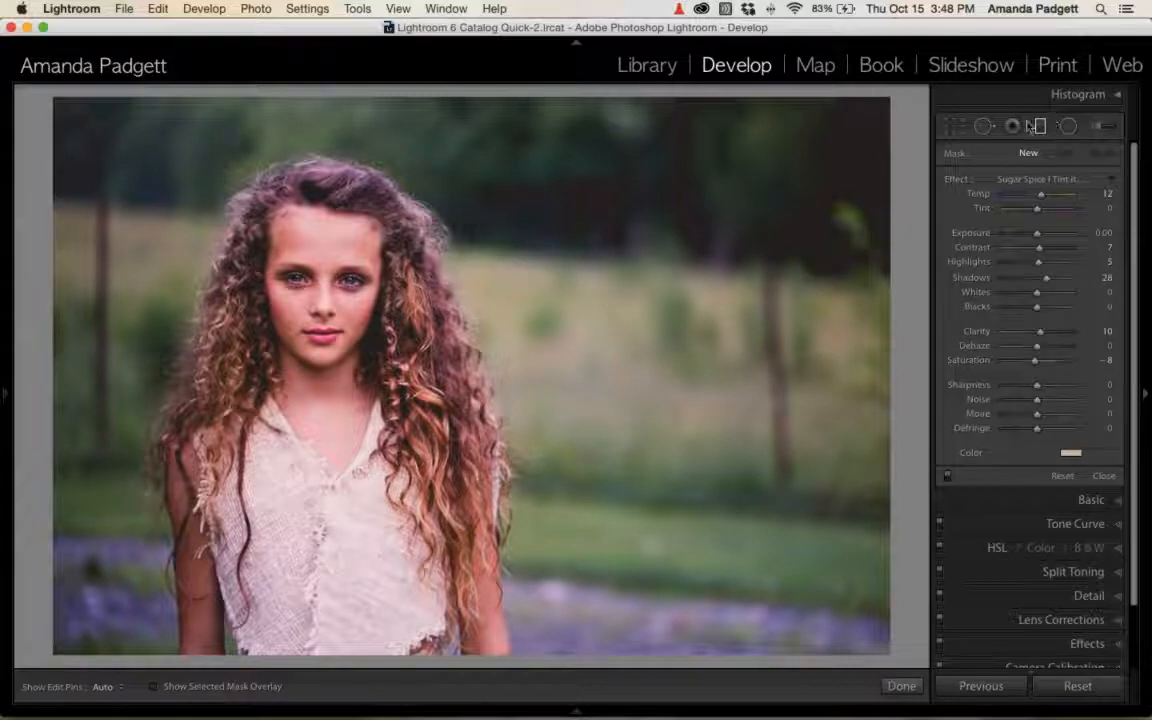
click(1041, 179)
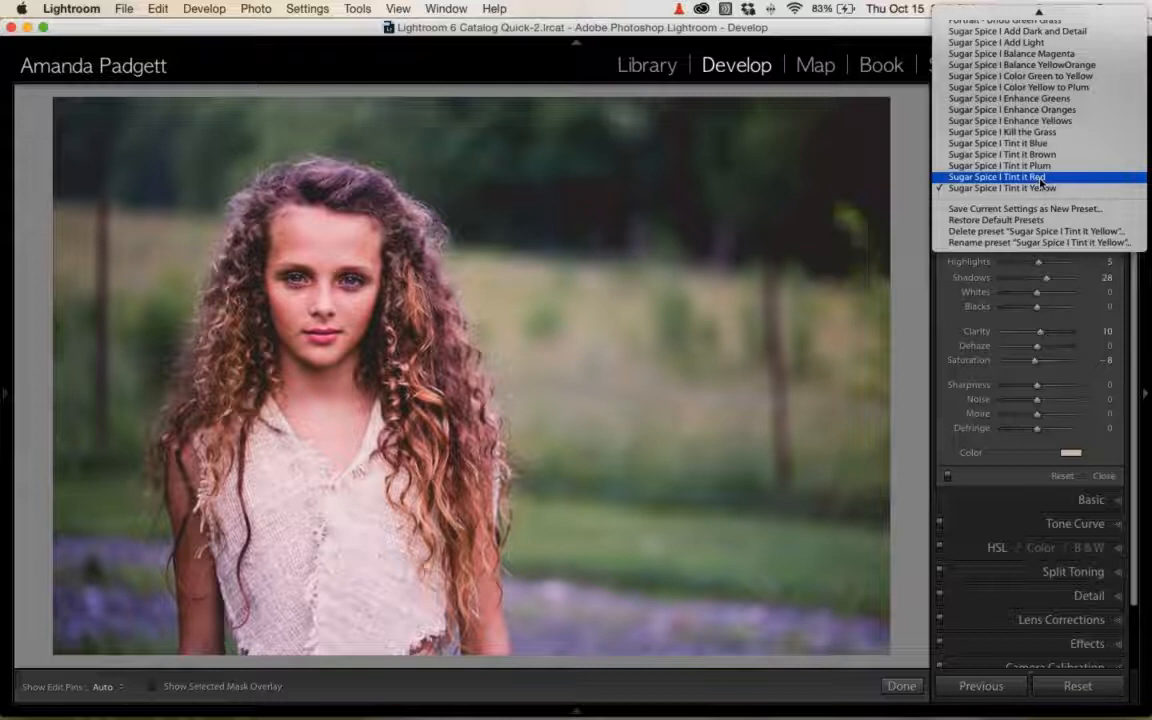
scroll(1042, 180, up, 3)
click(1061, 67)
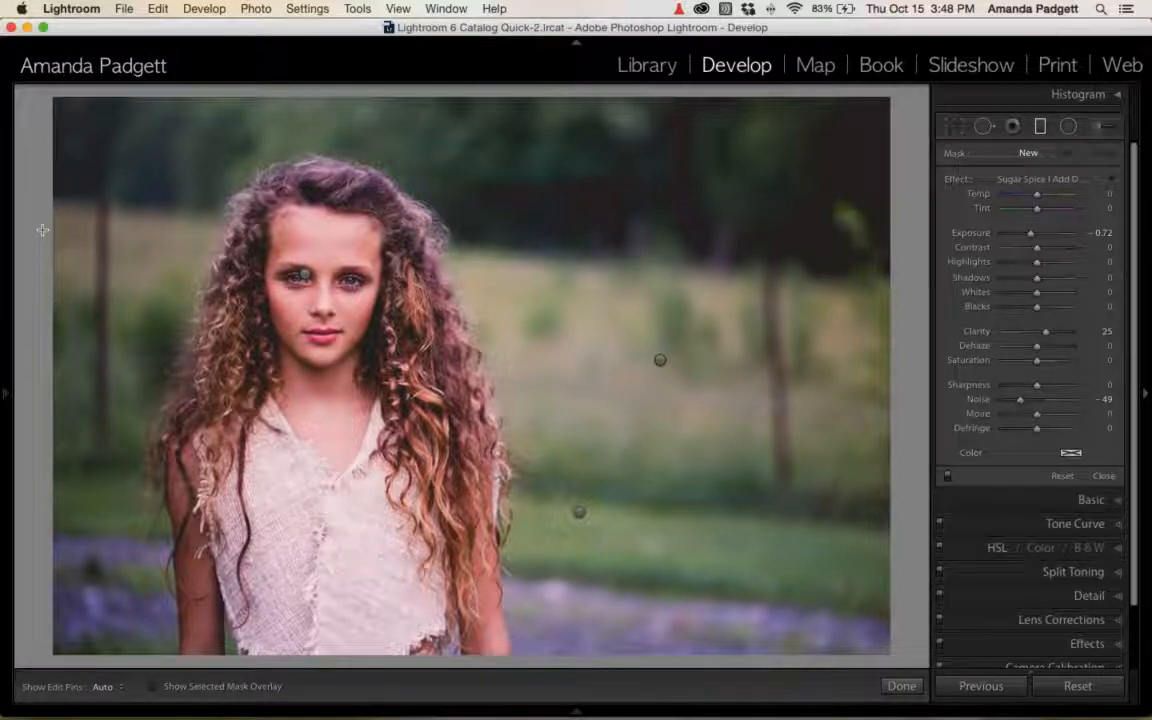
drag(38, 208, 342, 337)
drag(341, 281, 387, 270)
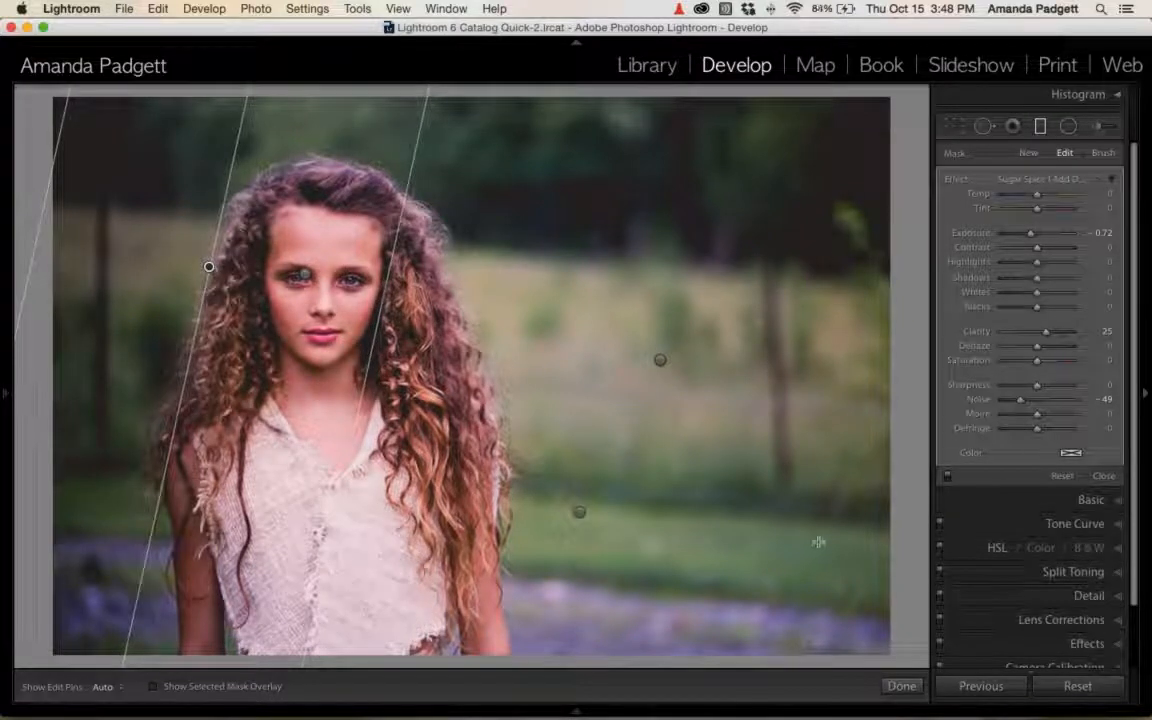
key(o)
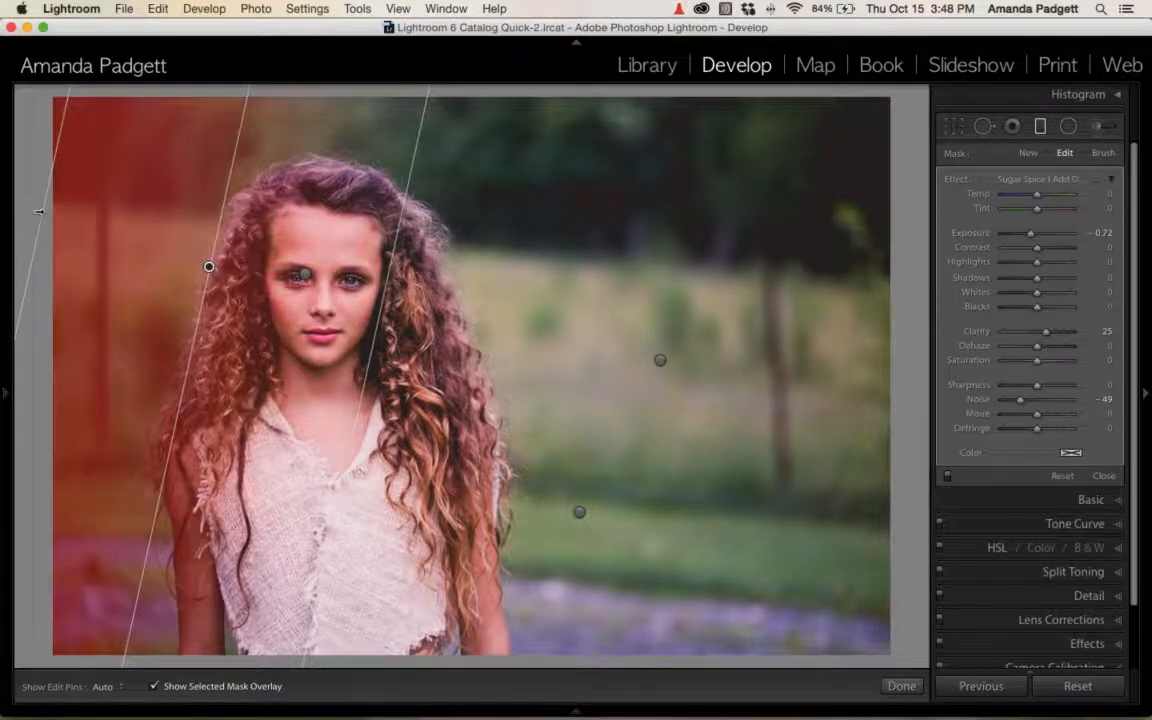
key(F11)
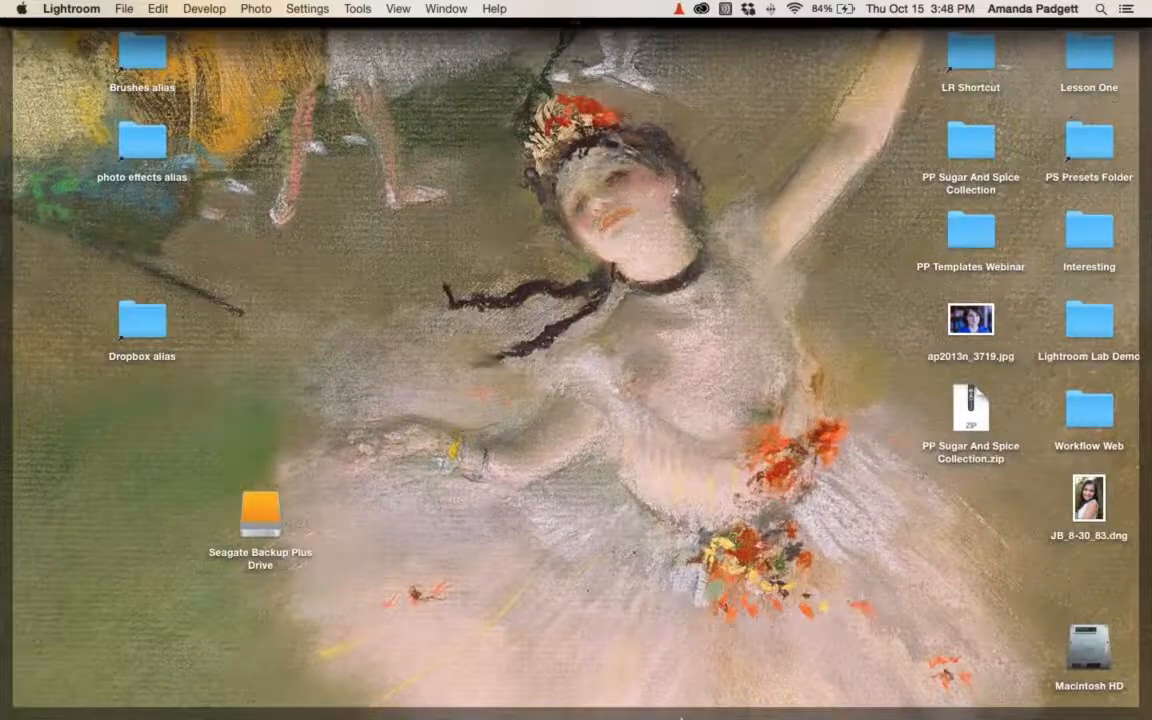
click(746, 680)
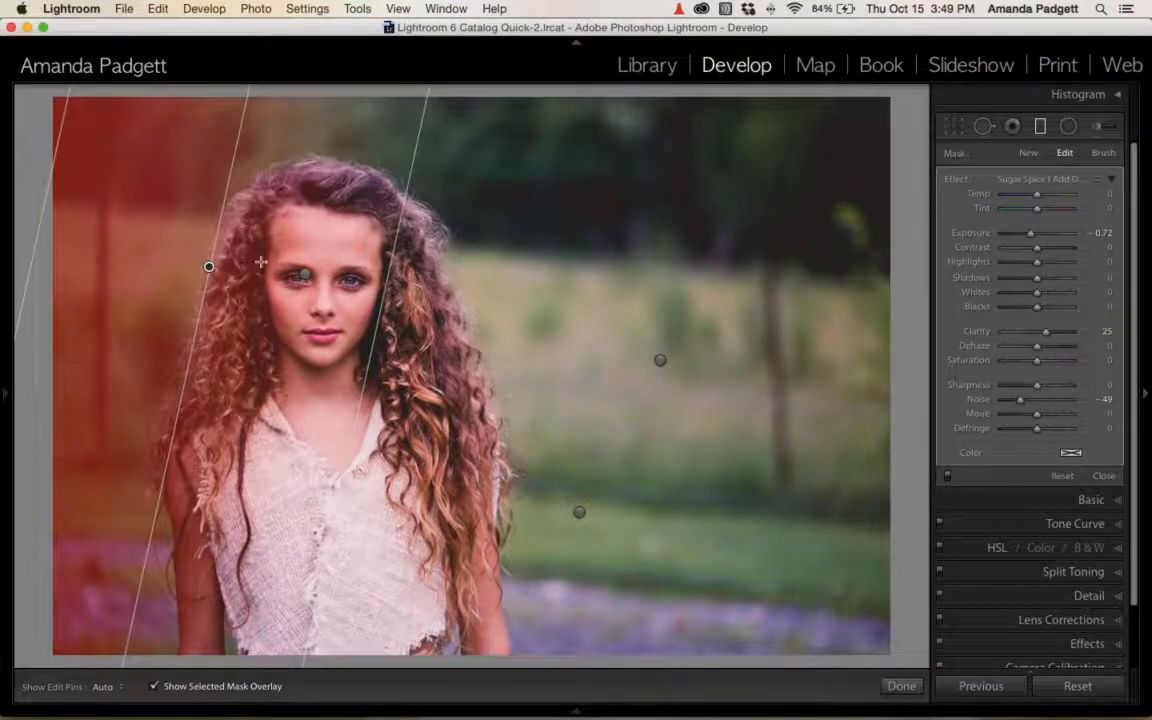
Hide the mask overlay and compare the photo with the graduated filter adjustments switched off and on.
key(o)
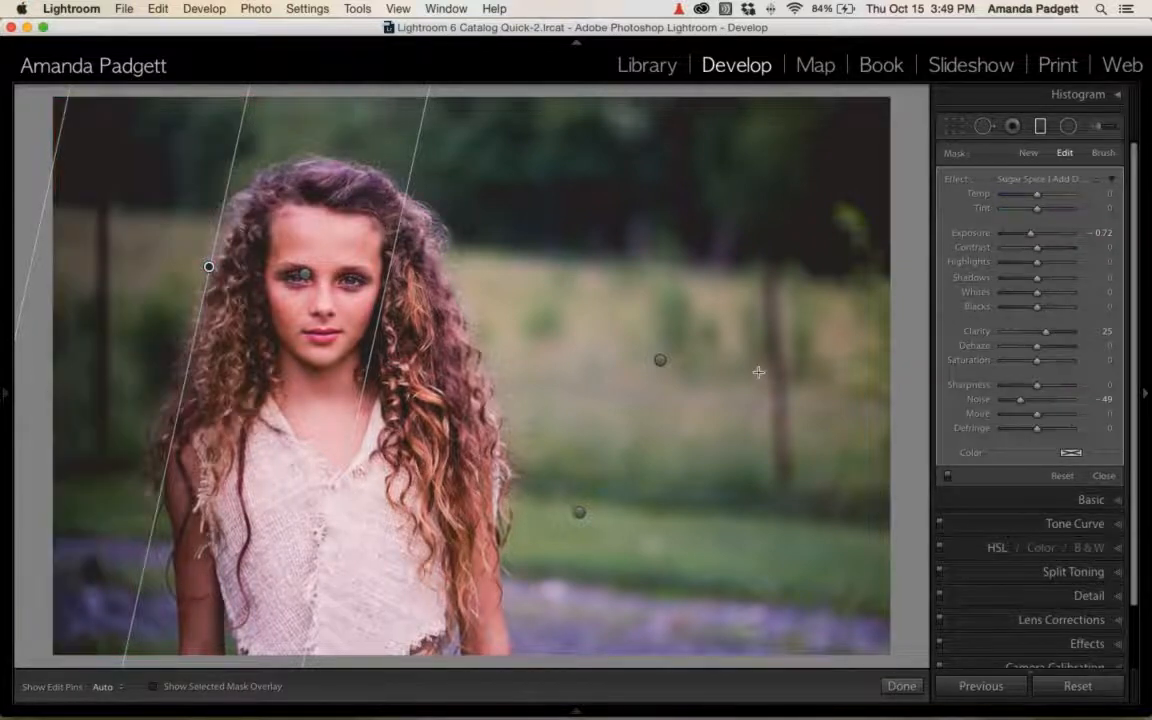
click(947, 478)
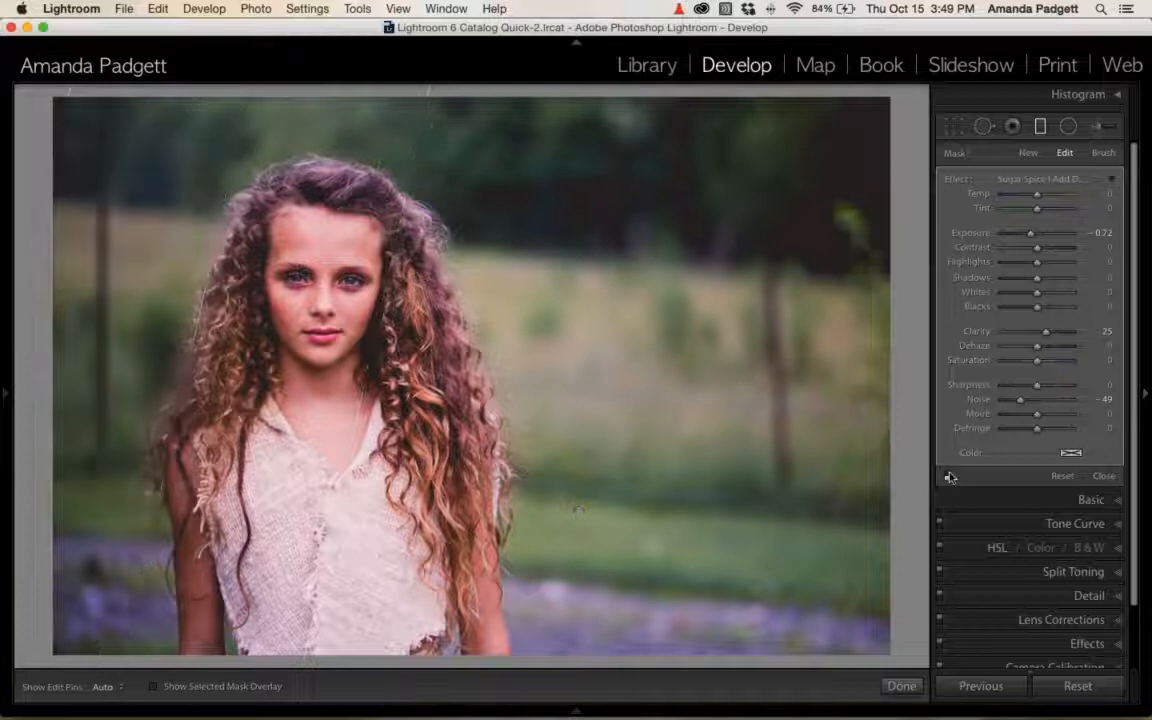
click(947, 477)
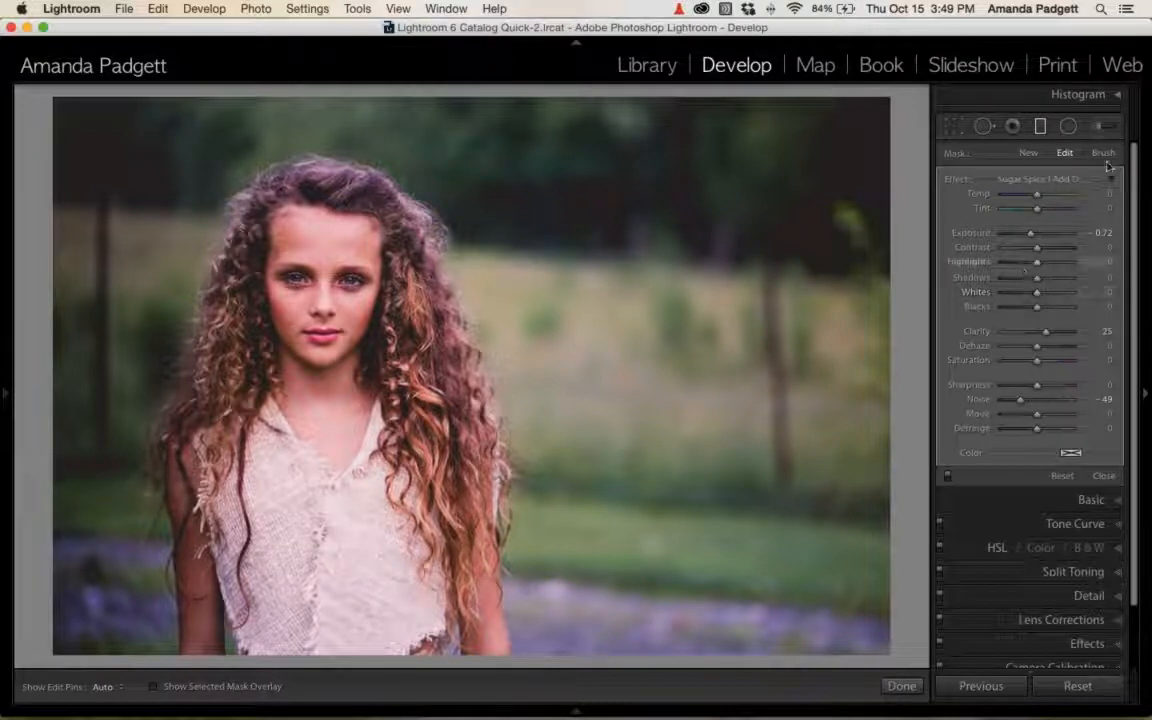
Erase the new graduated filter's mask from the girl's hair and arm with the filter's erase brush at size 14, with the mask overlay shown.
click(1038, 128)
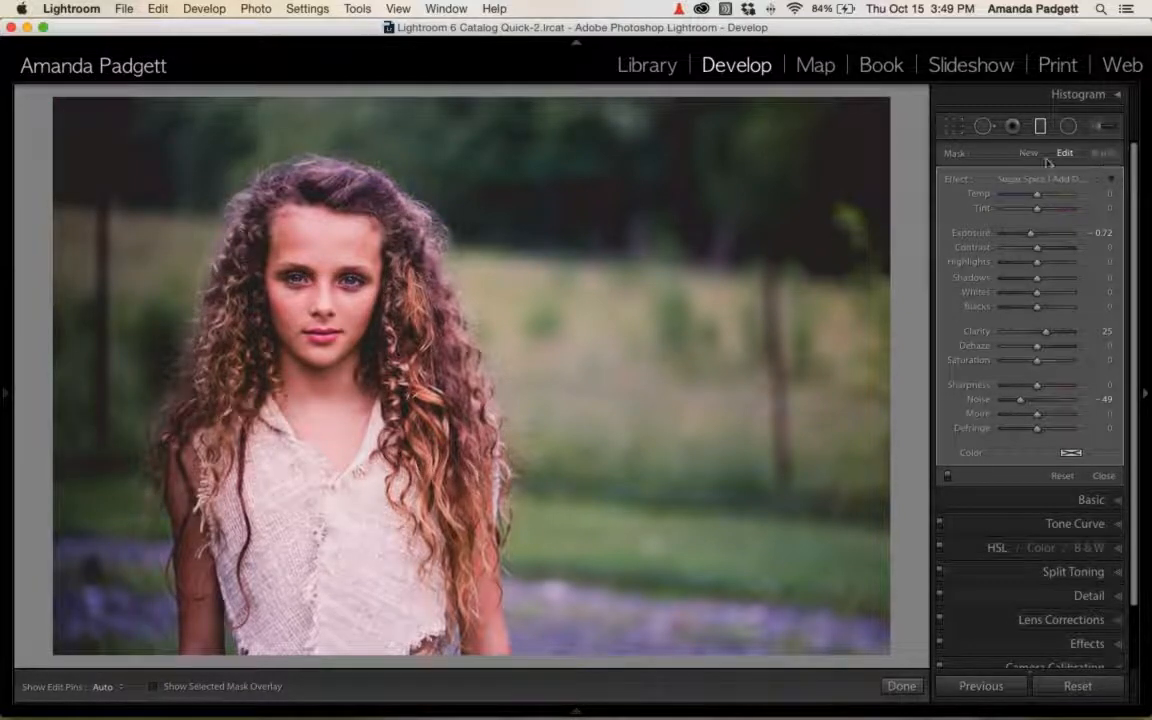
click(1103, 153)
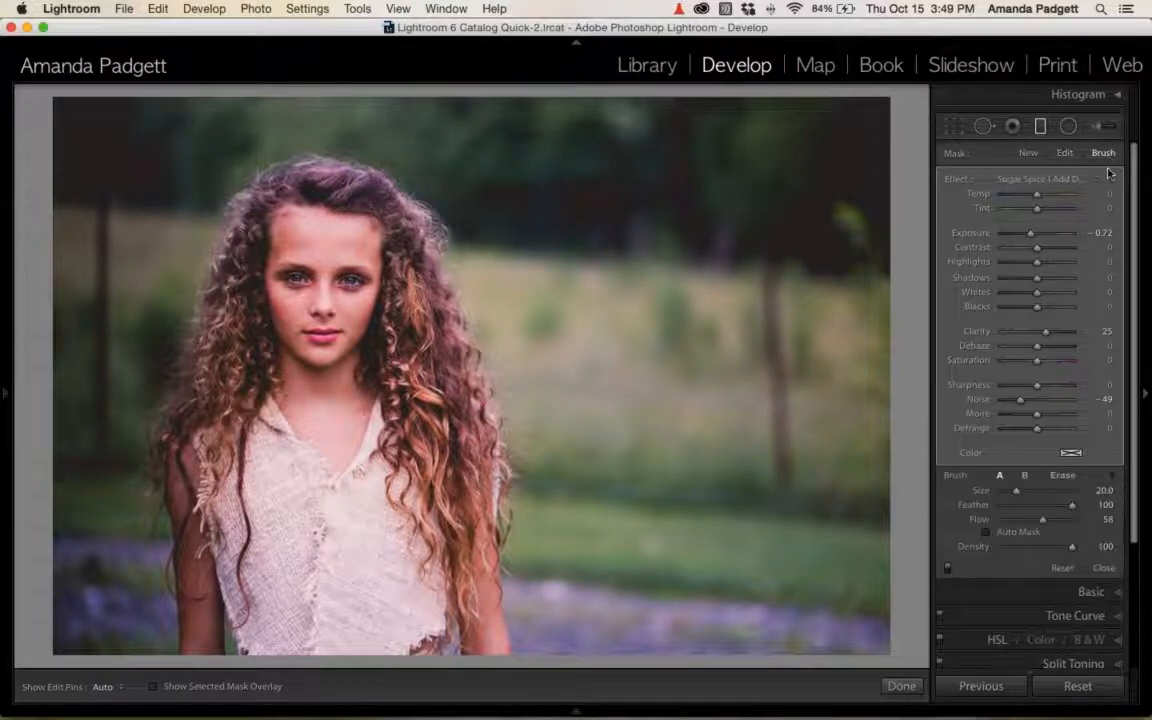
click(1063, 476)
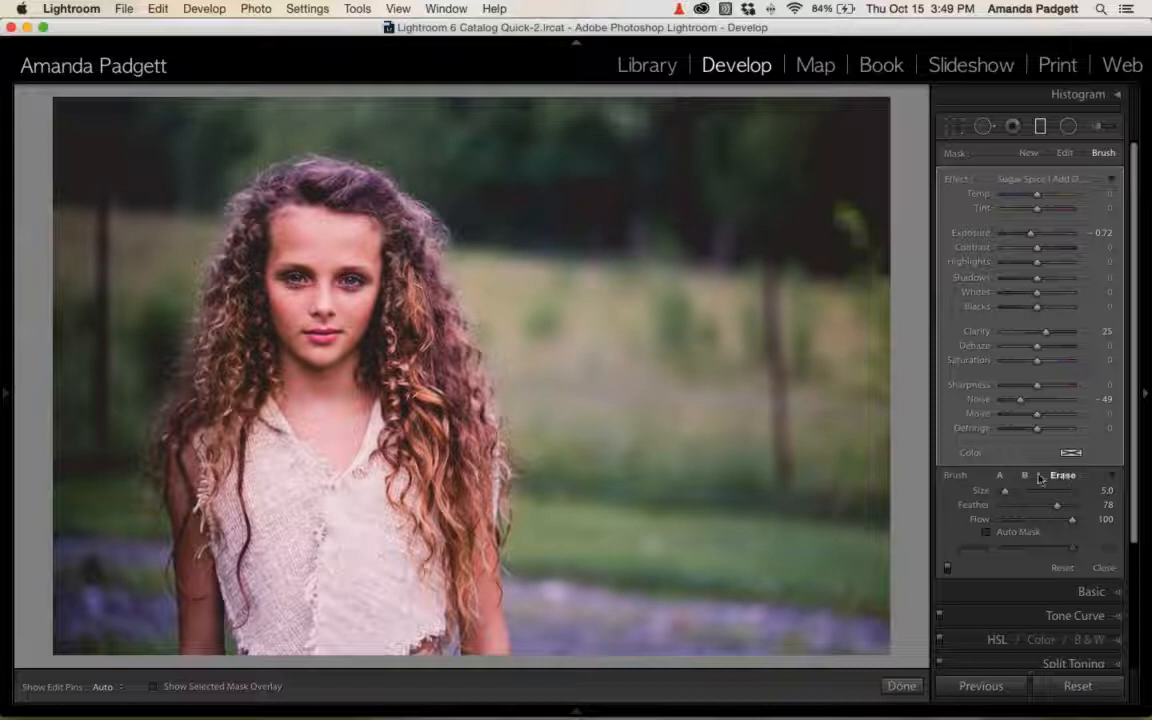
key(o)
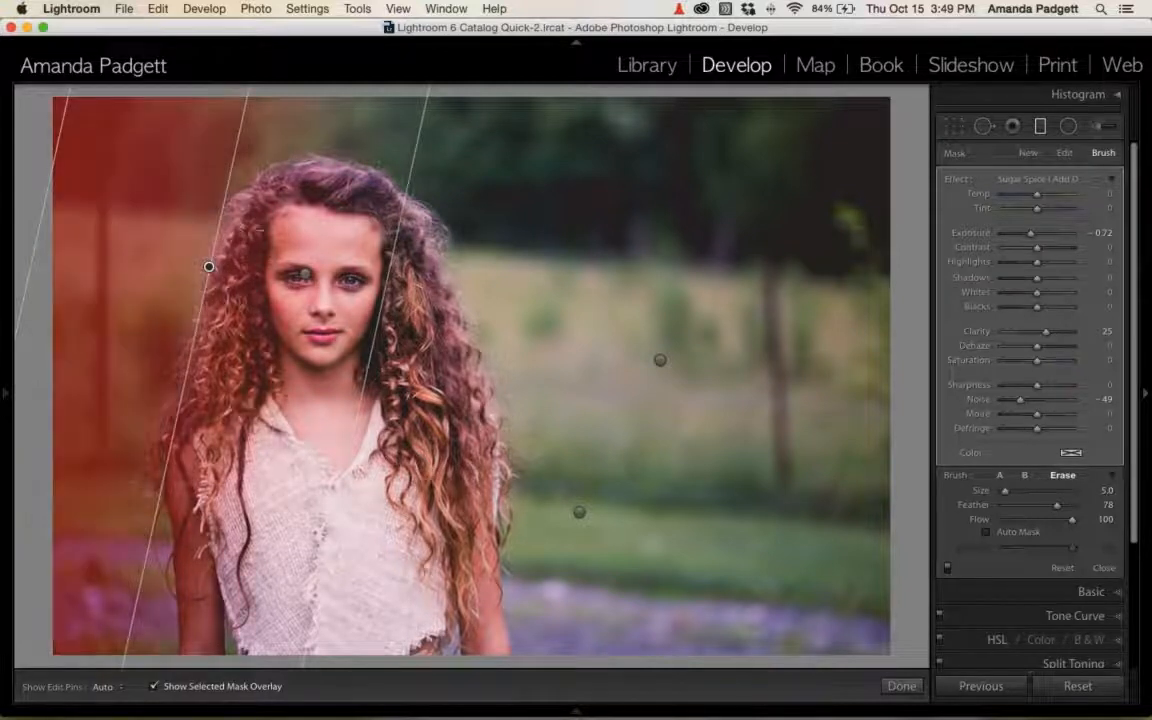
key(bracketright)
key(h)
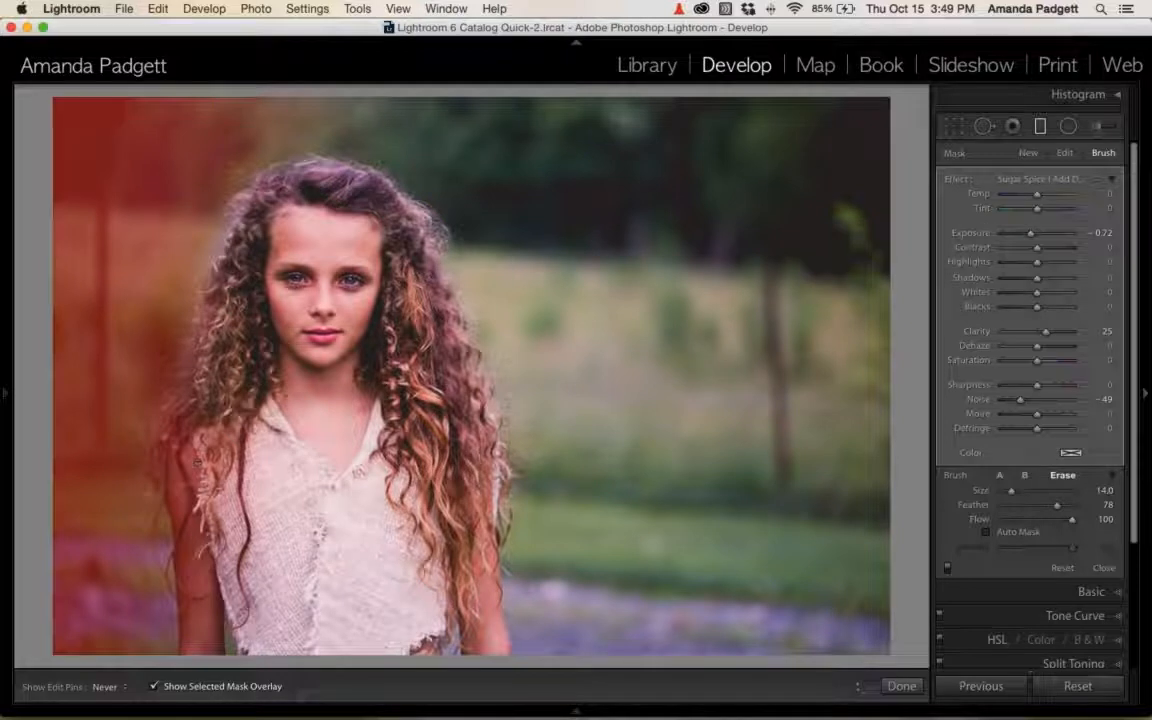
key(h)
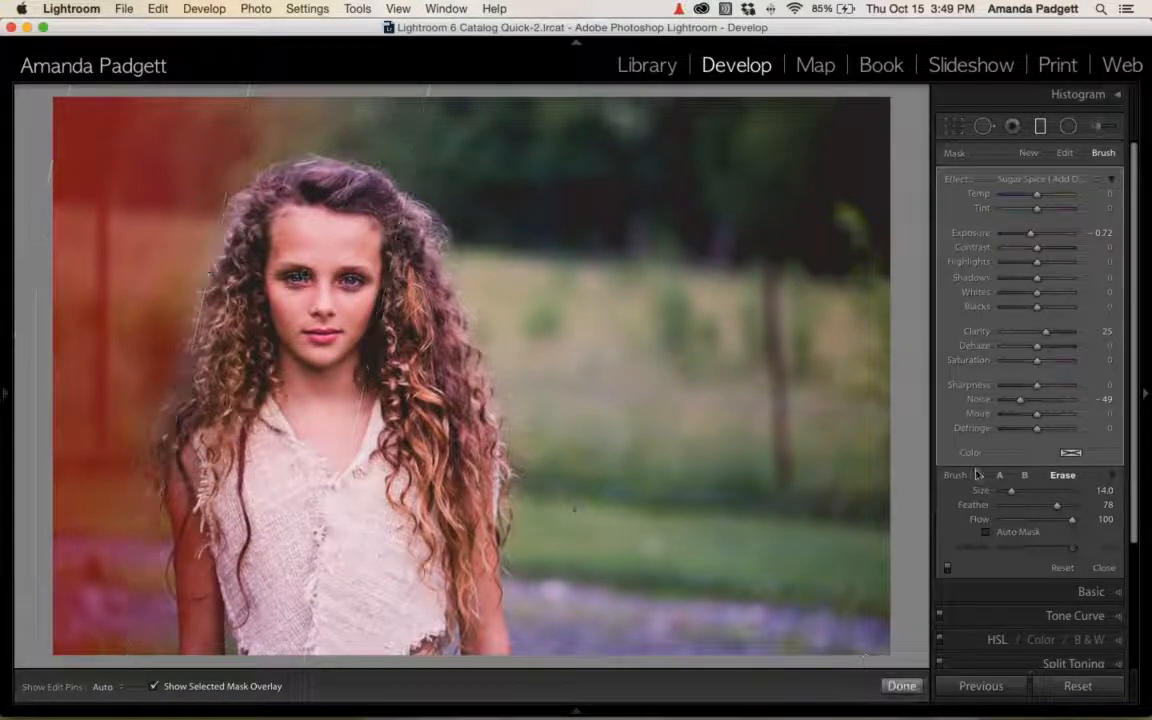
Brush a new Sugar Spice | Balance Magenta adjustment over the hair on top of the girl's head with size 8 and flow 92.
key(k)
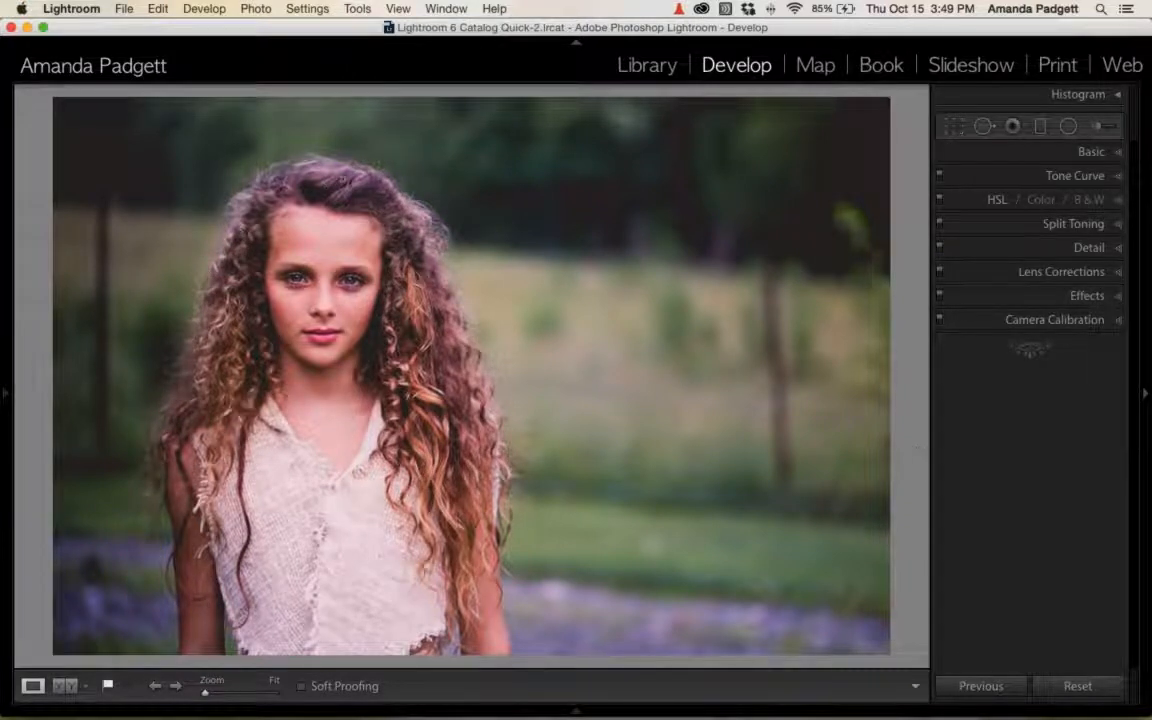
click(1097, 126)
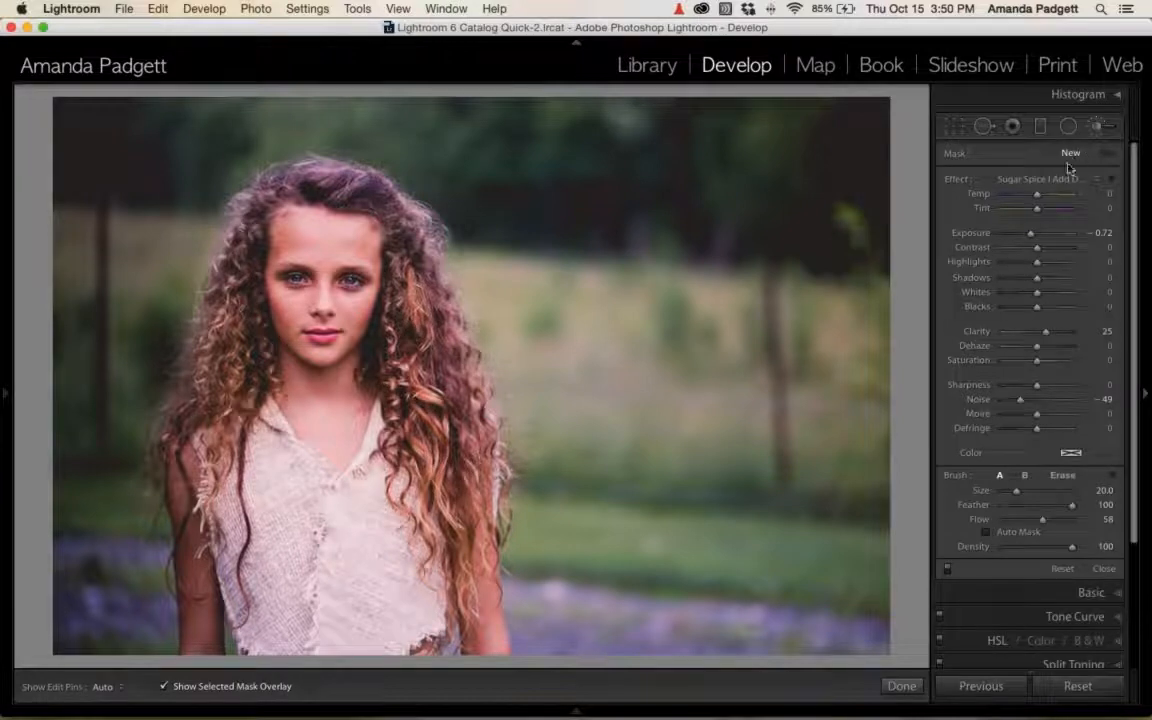
click(1060, 181)
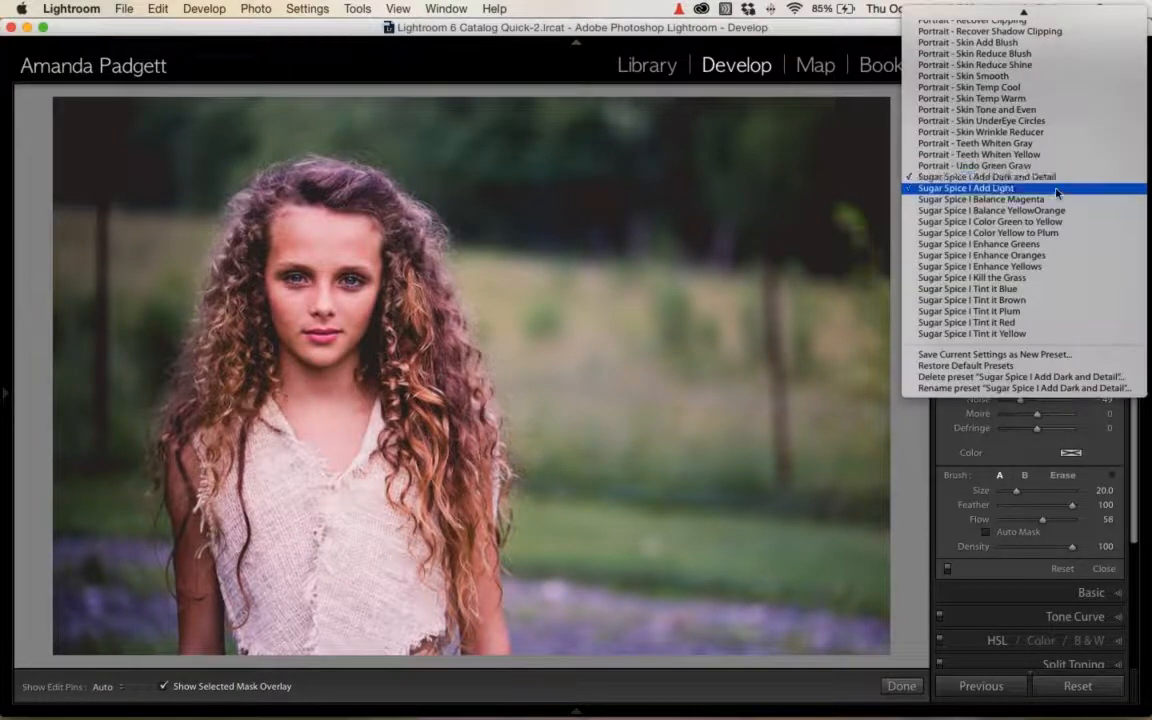
click(1054, 199)
drag(1085, 525, 1067, 519)
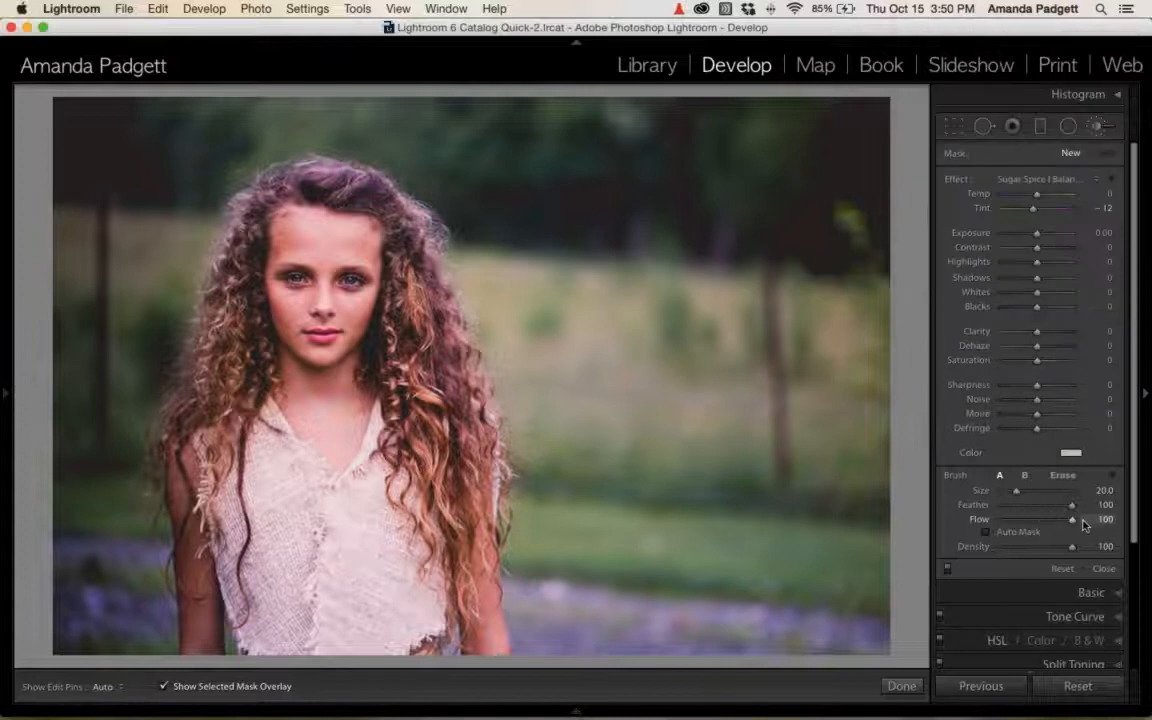
scroll(309, 183, down, 6)
drag(285, 170, 340, 186)
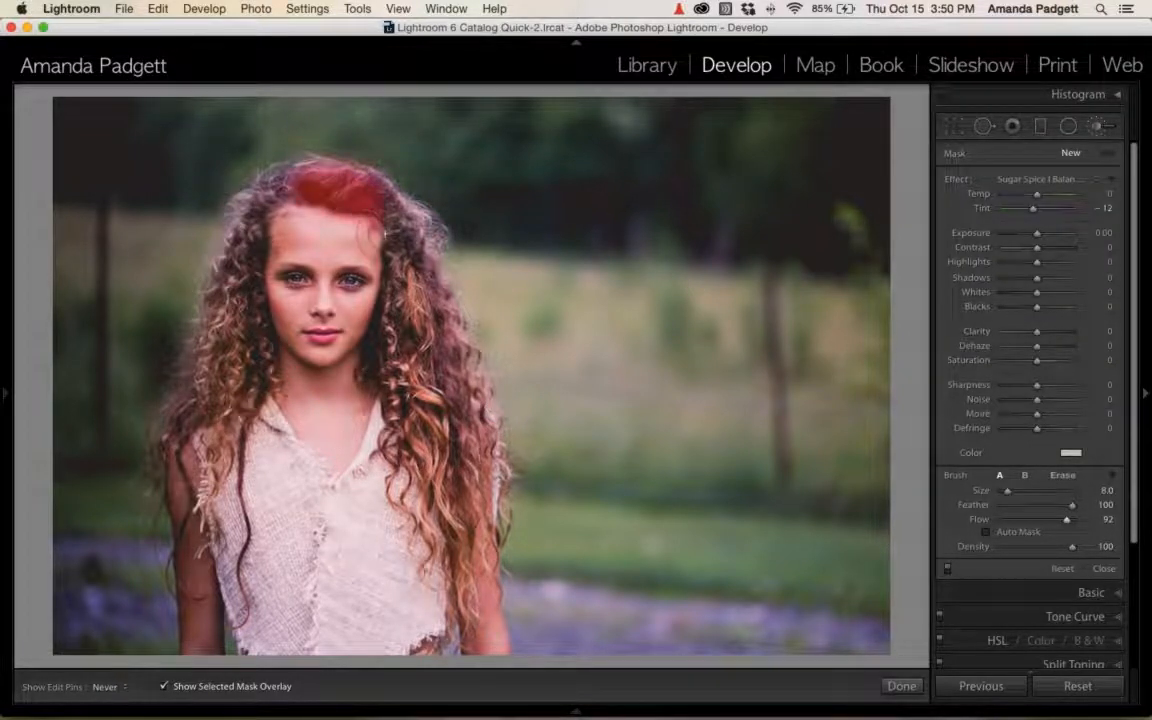
key(h)
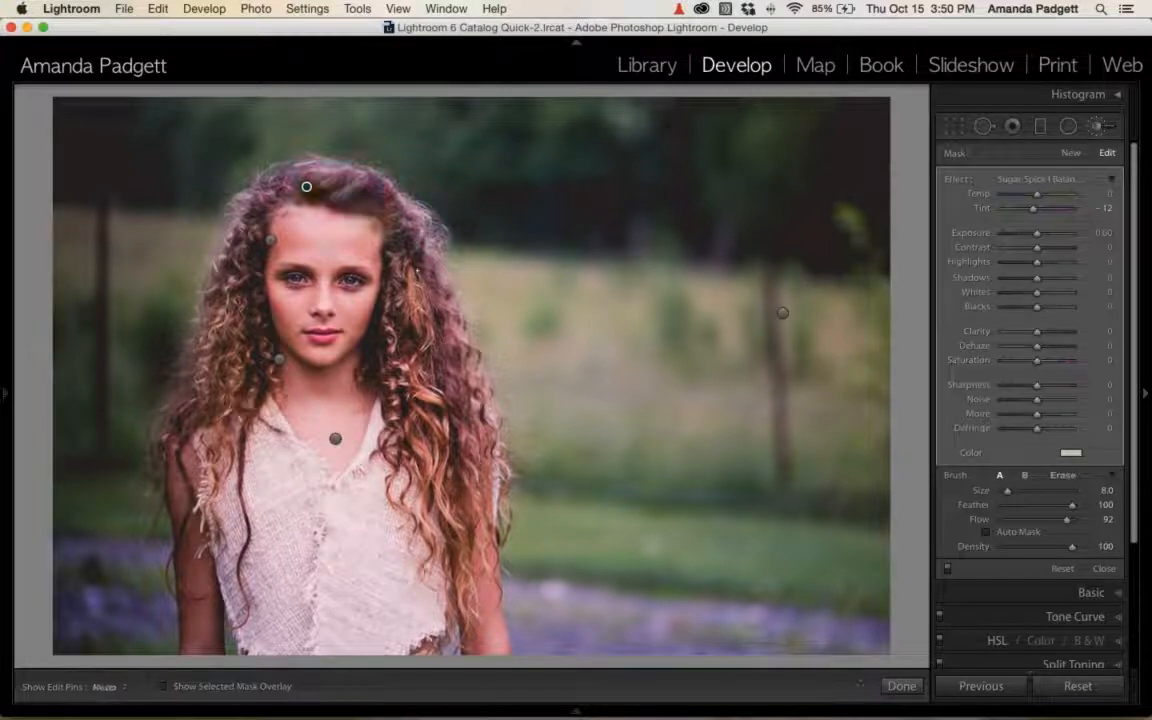
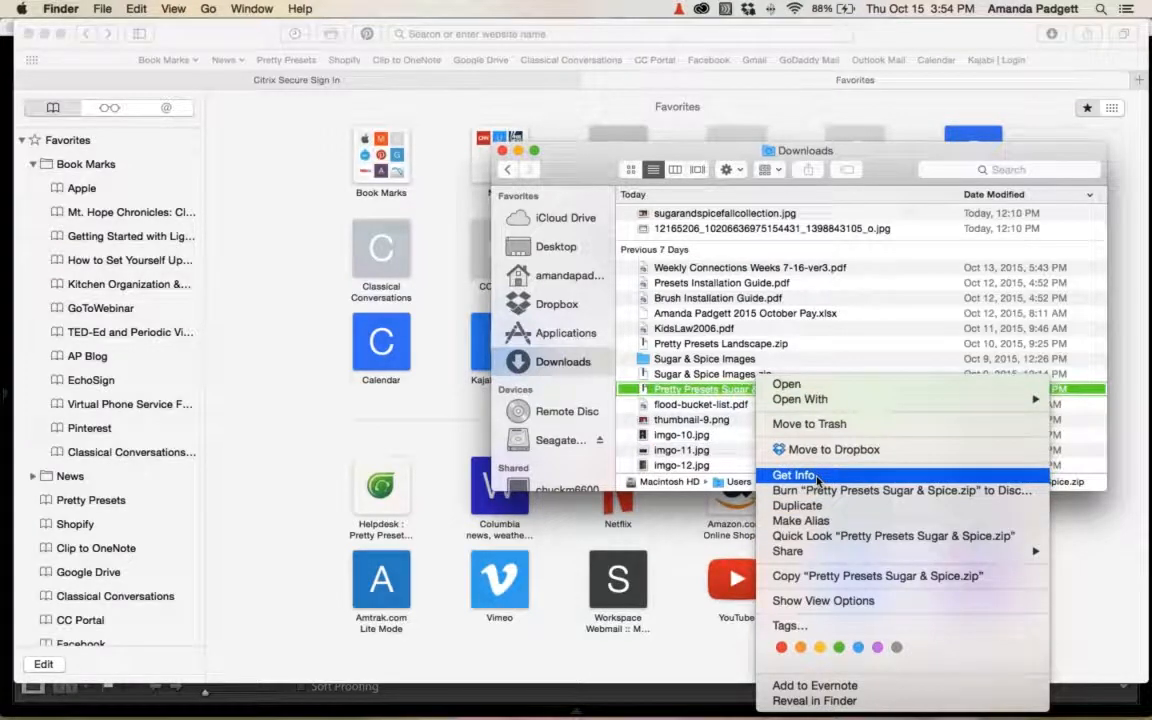
Extract Pretty Presets Sugar & Spice.zip in Finder's Downloads folder.
click(708, 393)
double_click(708, 393)
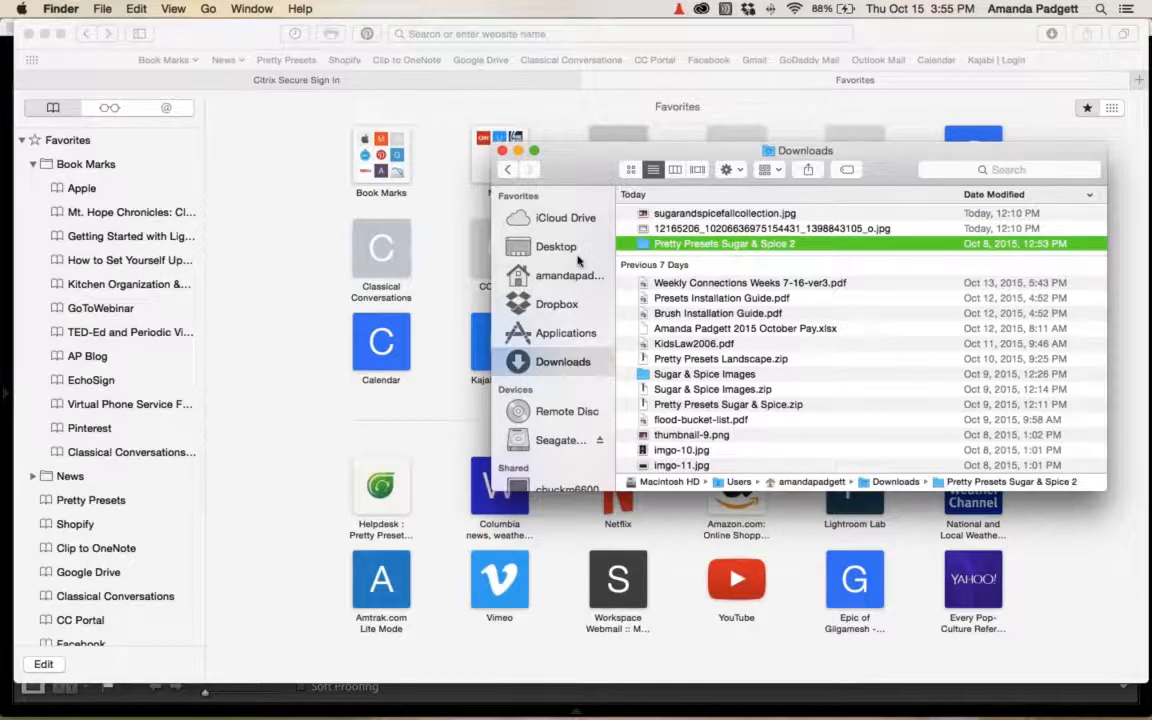
Look at Pretty Presets Sugar & Spice.zip in Downloads and PP Sugar And Spice Collection.zip on the Desktop.
click(556, 247)
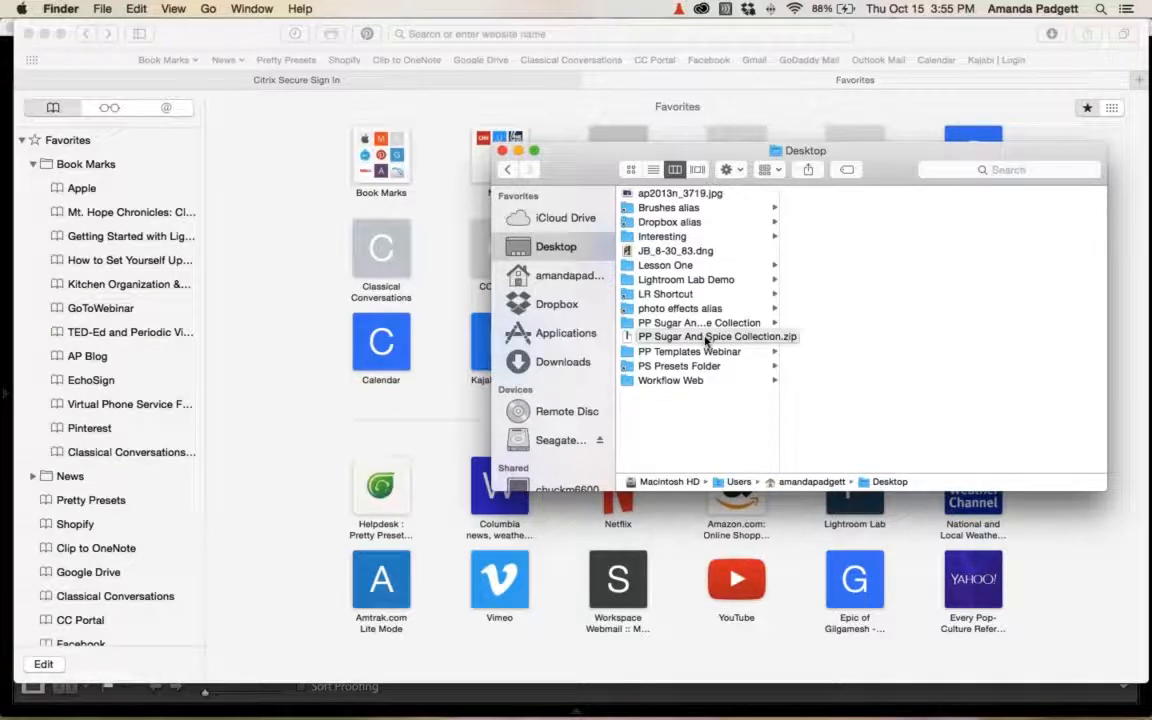
click(545, 363)
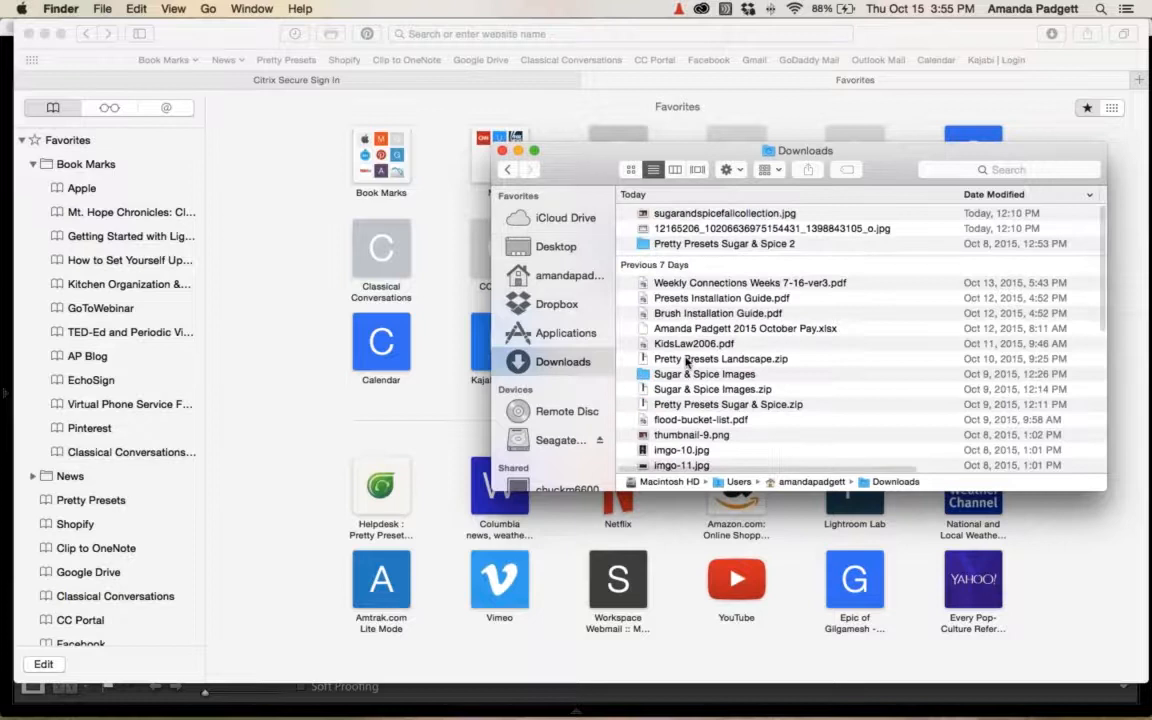
click(727, 405)
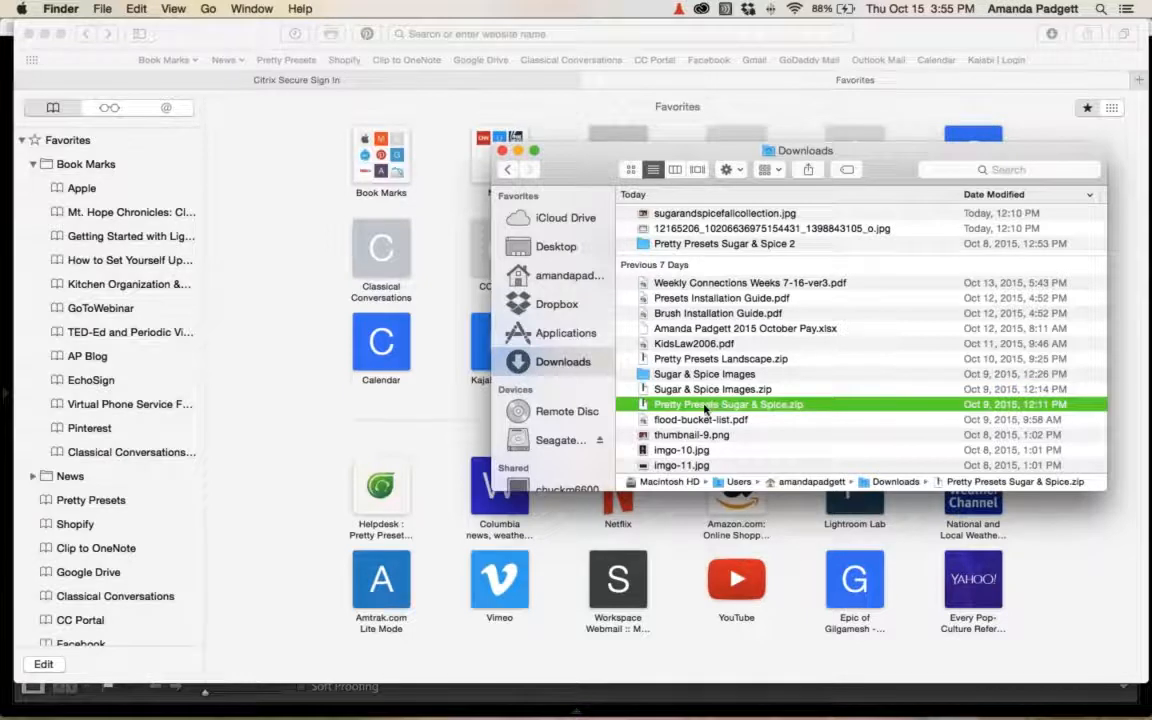
drag(705, 408, 587, 372)
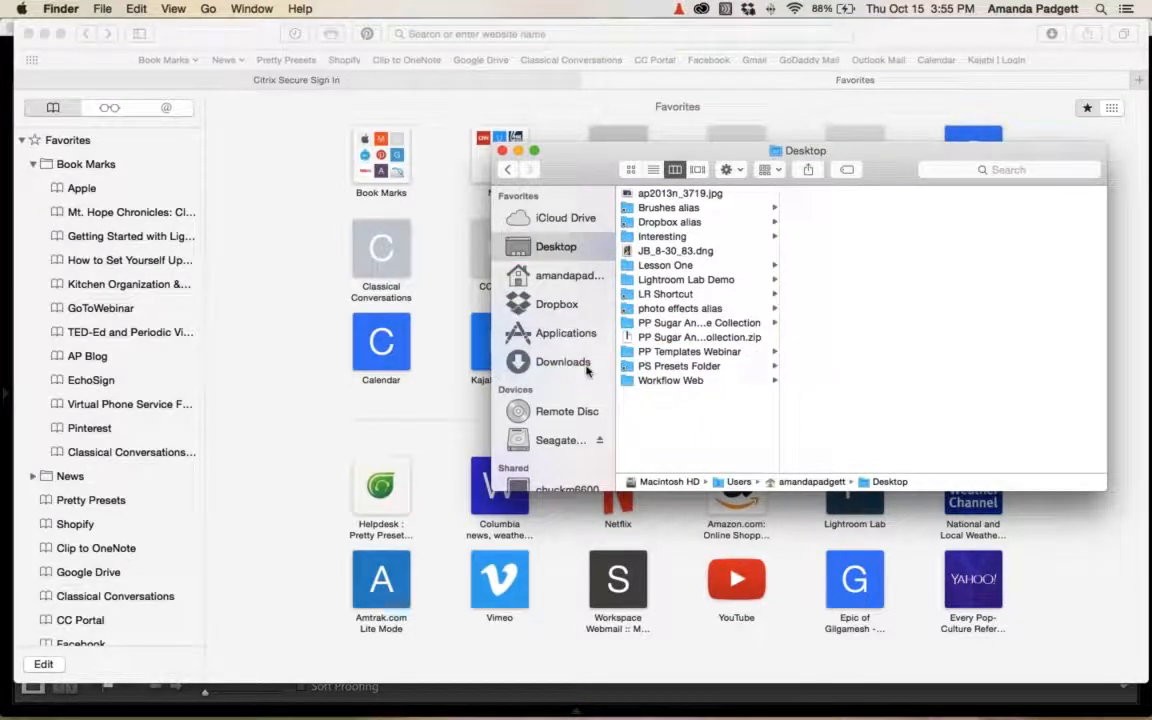
click(699, 337)
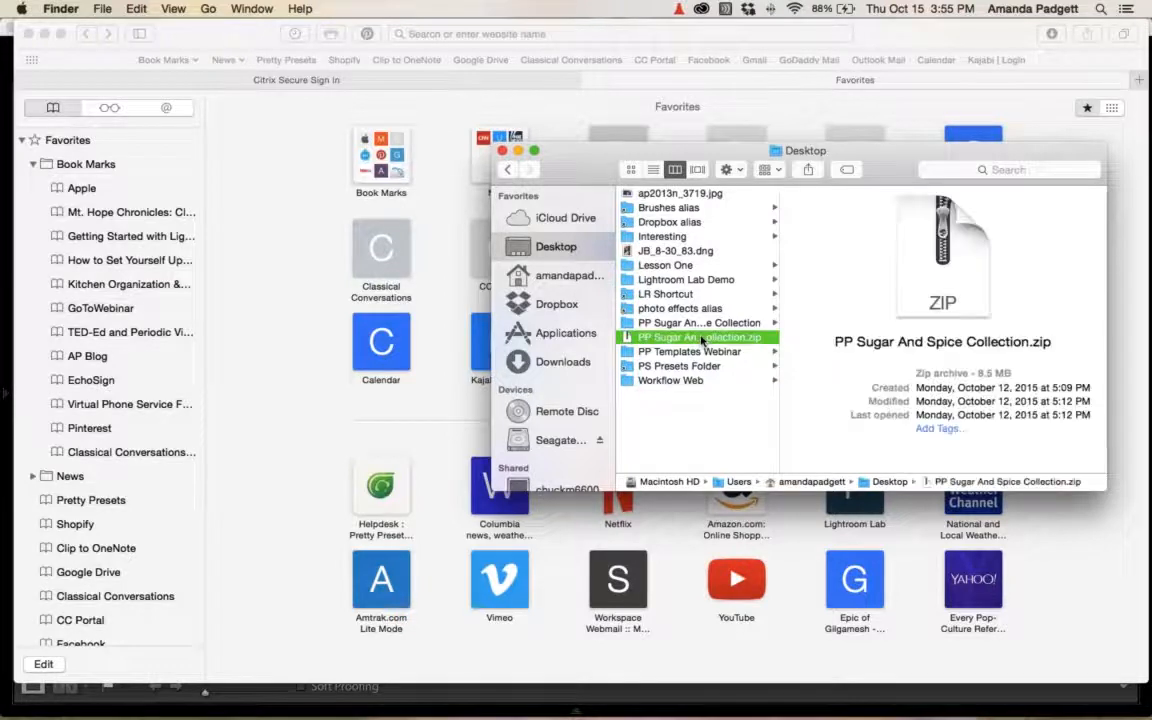
Examine the brush, preset, bonus landscape and install instruction subfolders inside the Desktop's PP Sugar And Spice Collection folder.
click(699, 323)
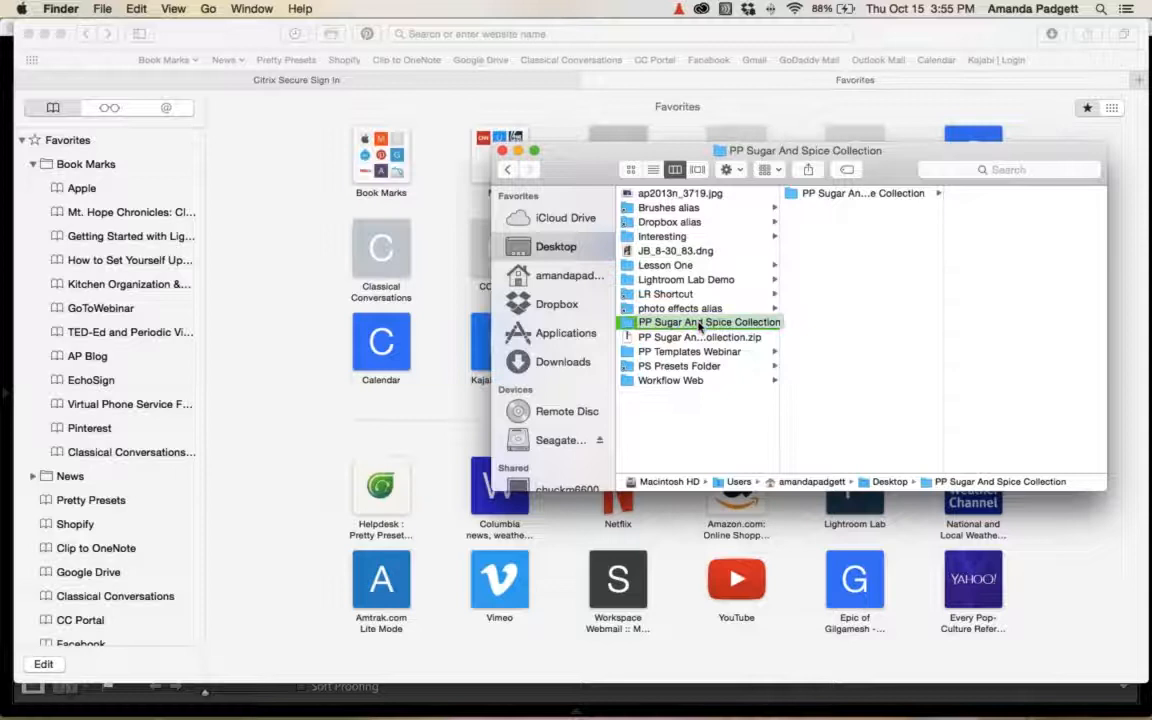
click(848, 193)
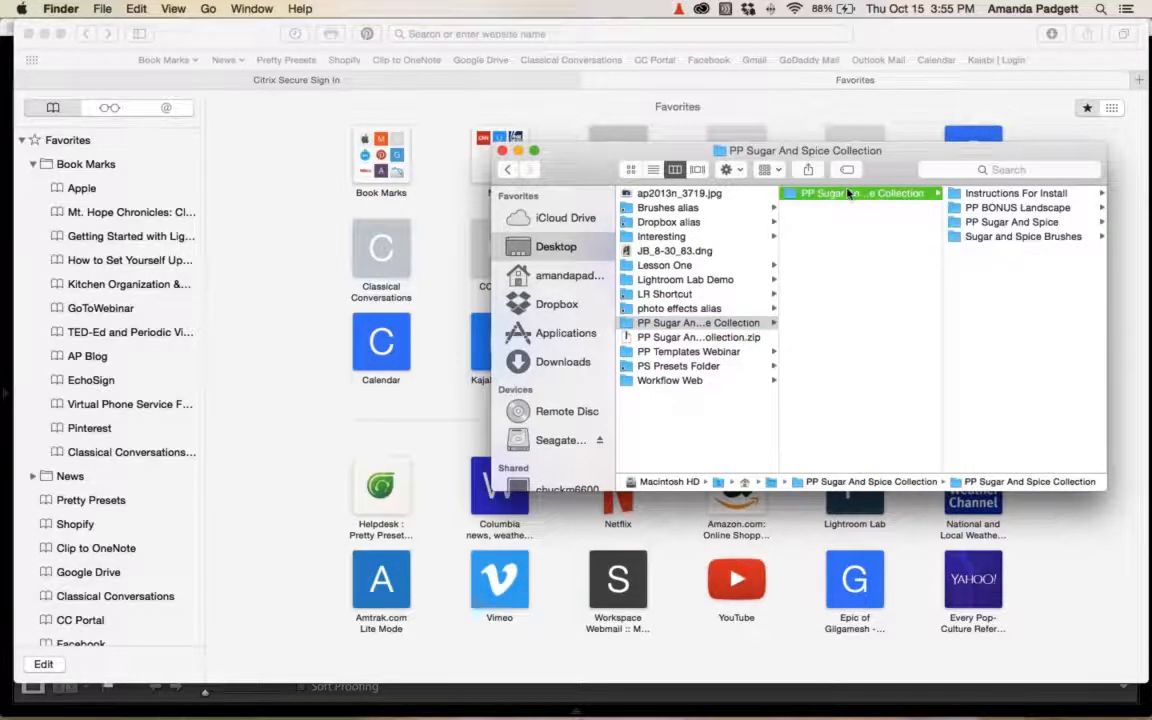
click(885, 192)
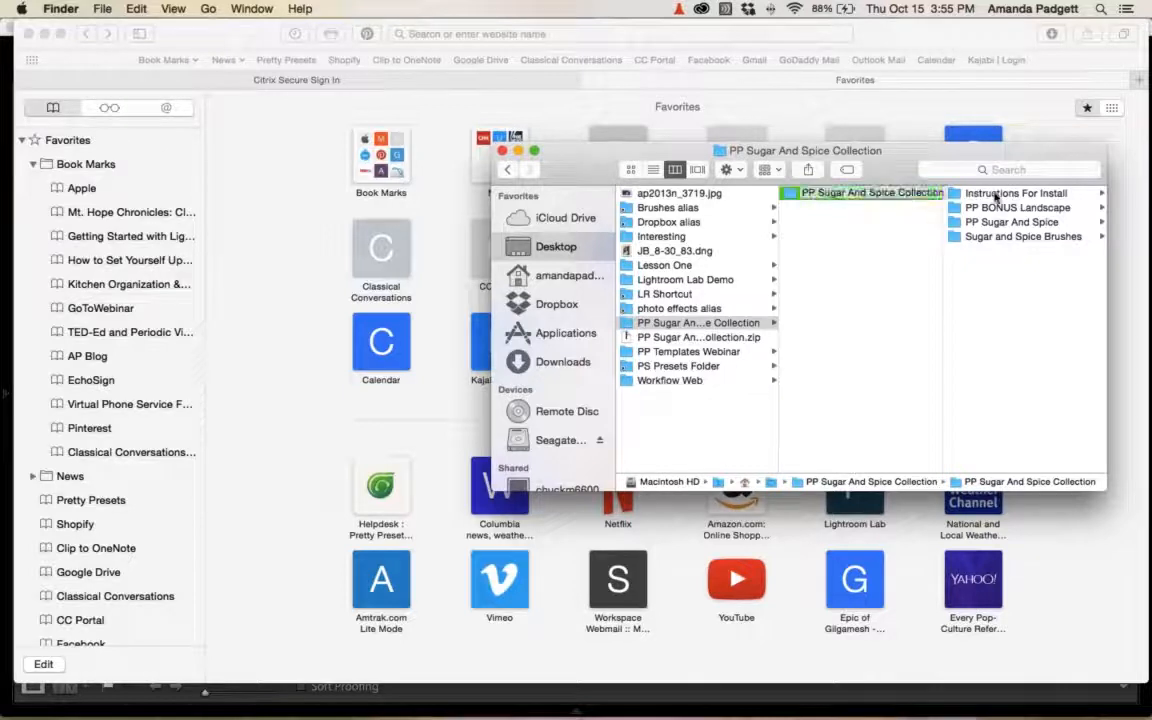
click(998, 239)
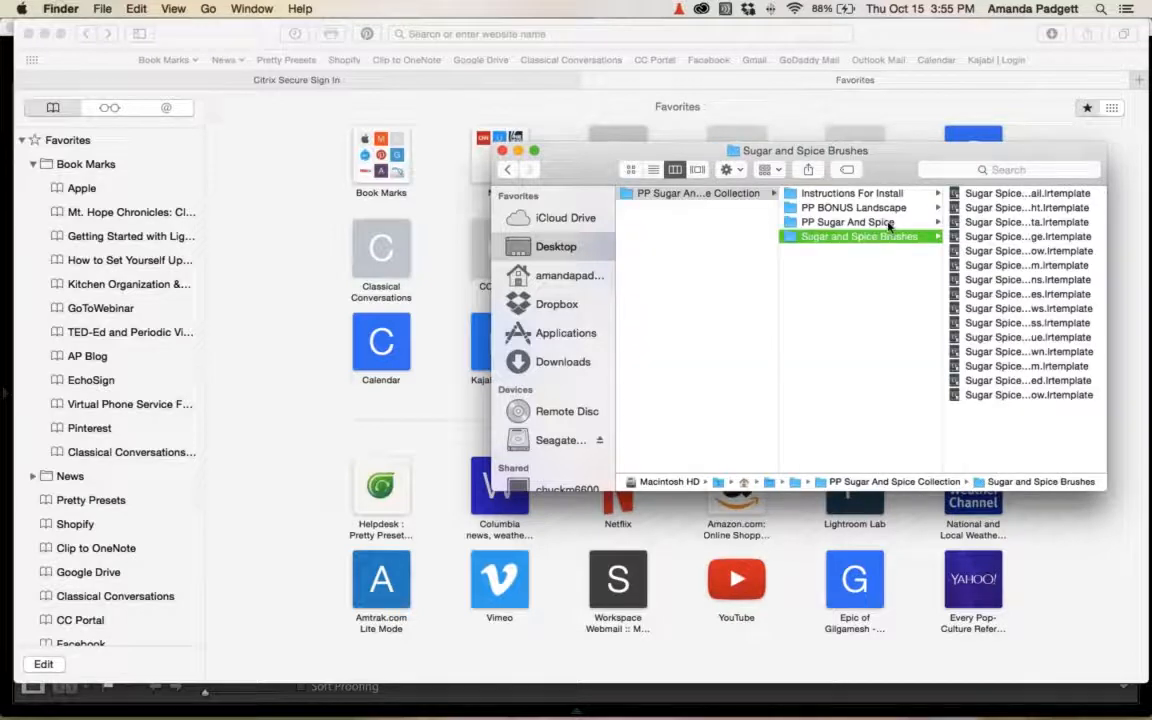
click(886, 223)
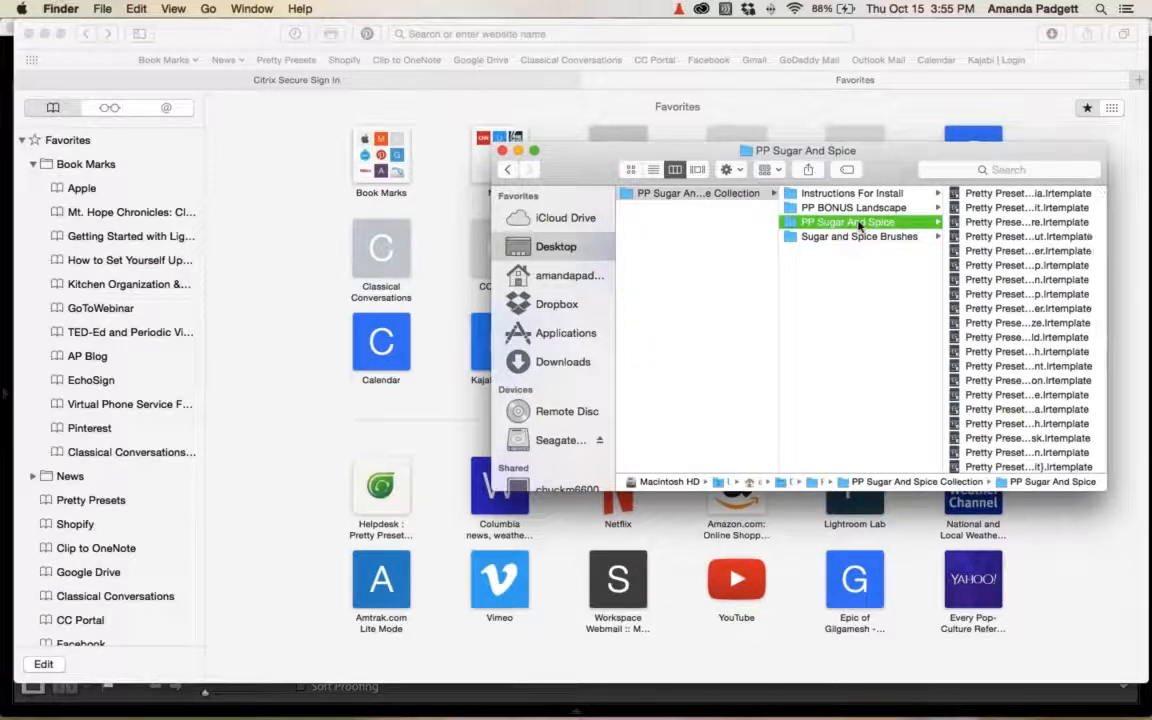
click(864, 209)
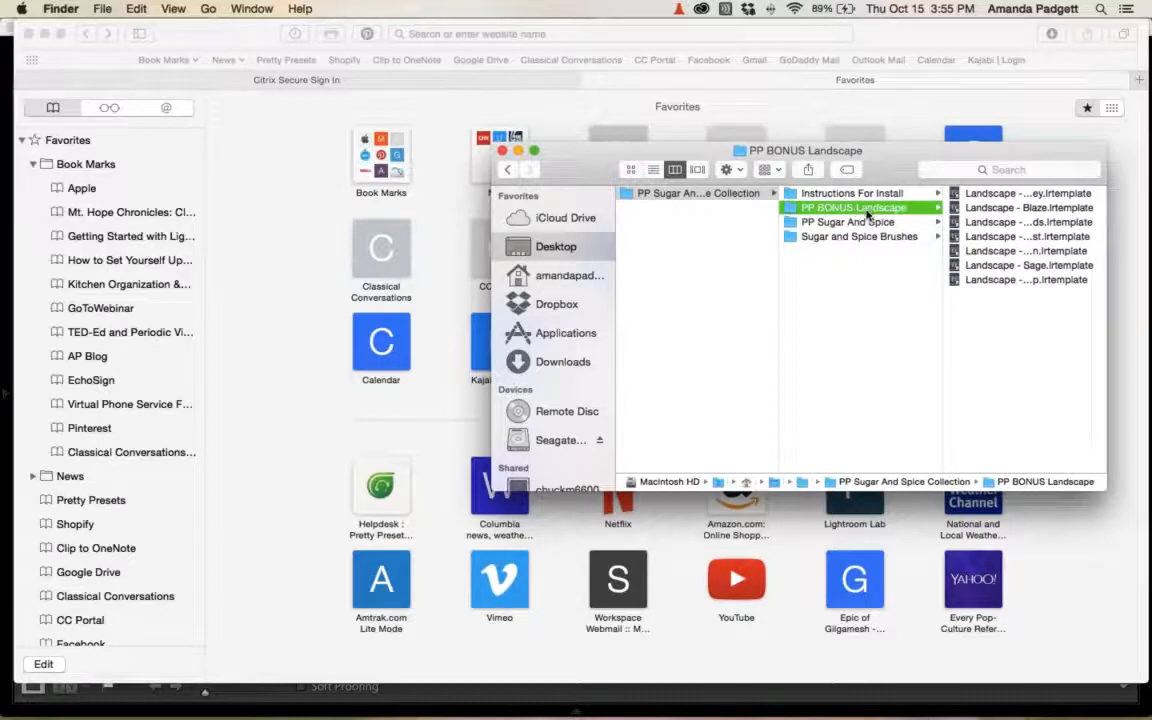
click(871, 196)
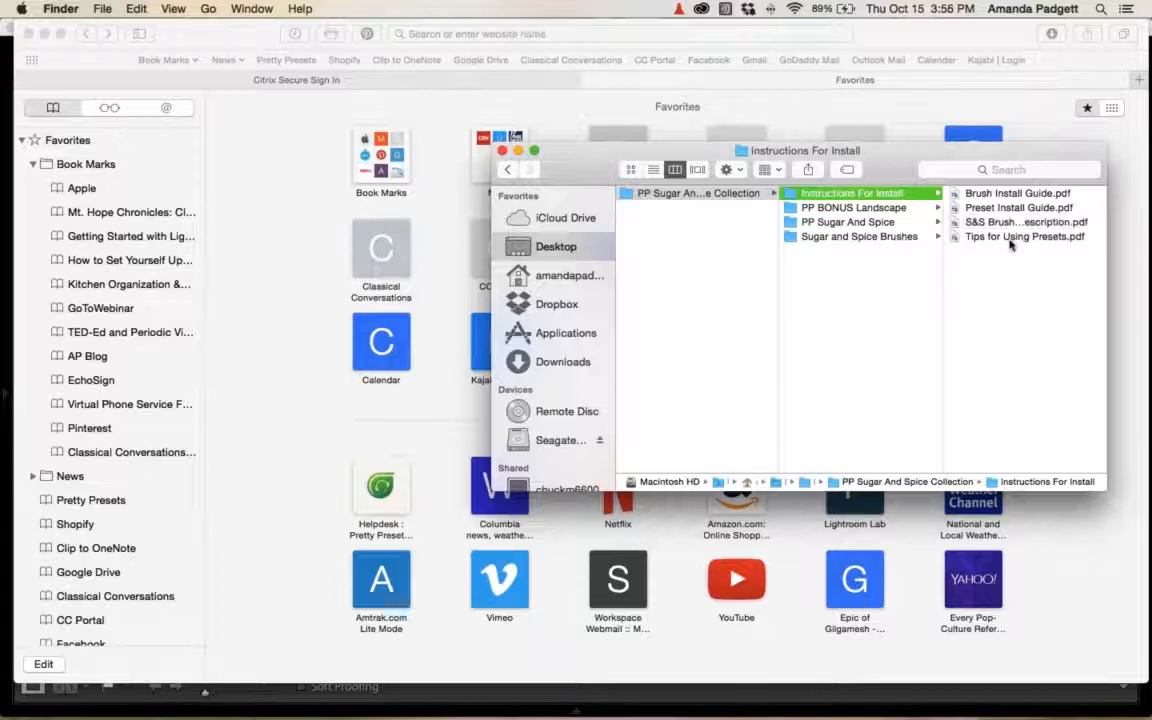
scroll(835, 254, left, 5)
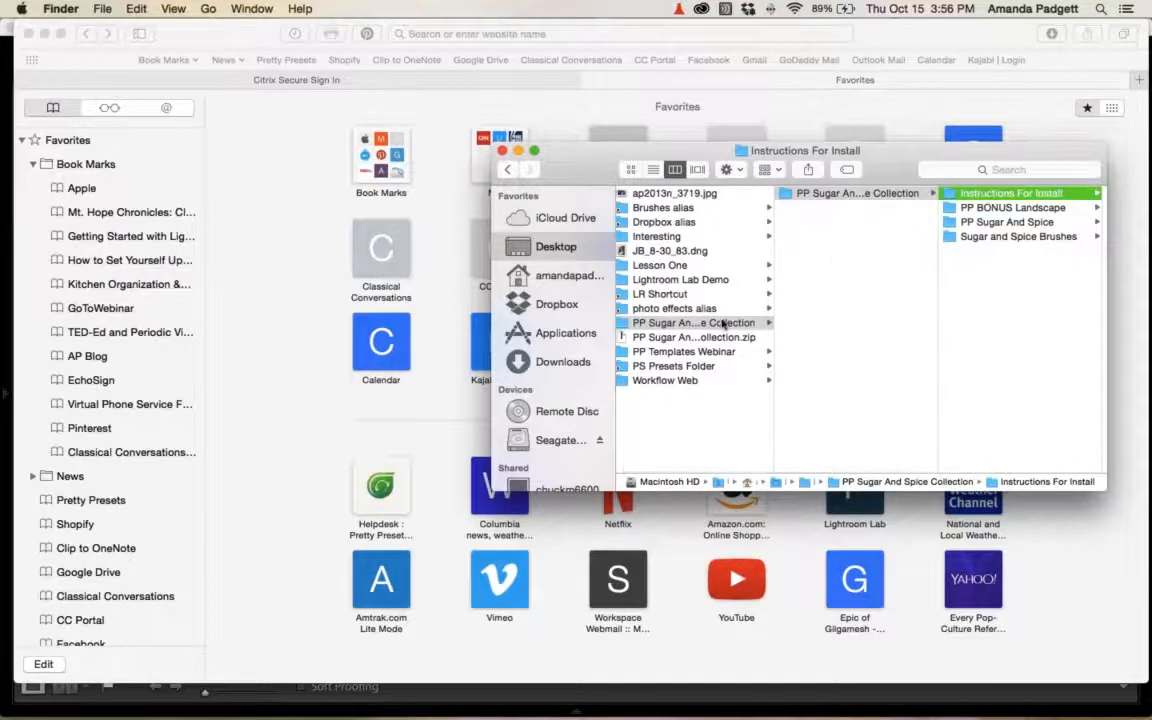
click(1005, 222)
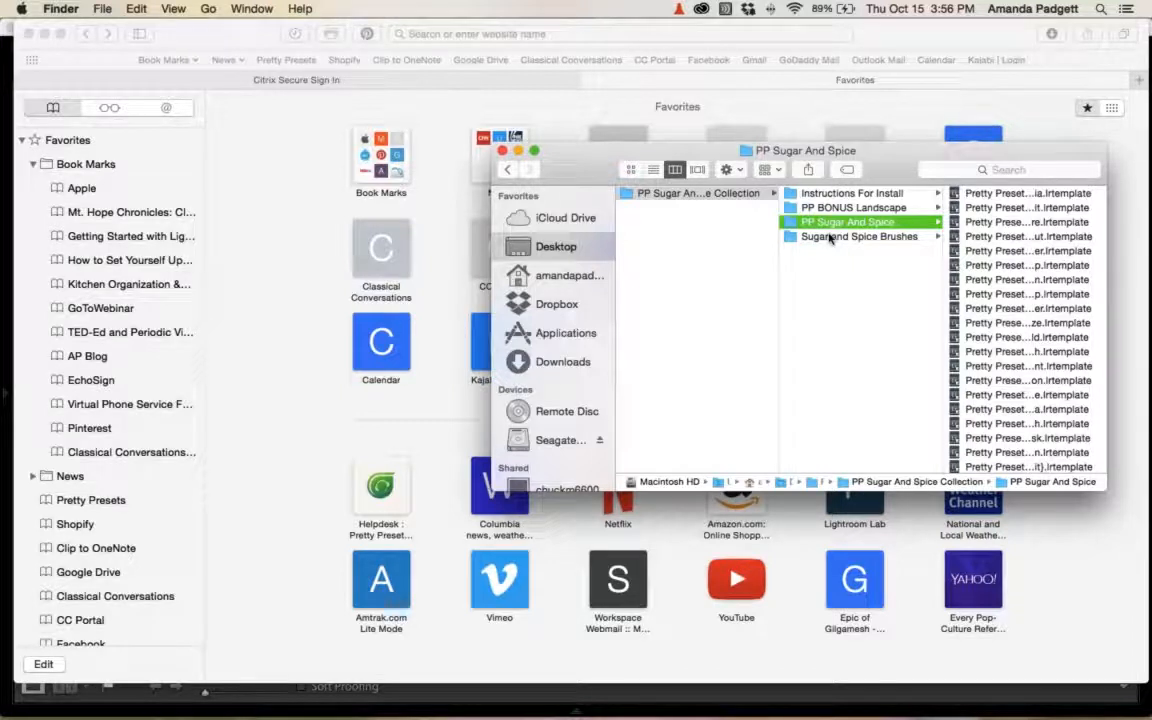
Switch back to Lightroom and collapse the Navigator and the expanded PP Sugar & Spice preset folder.
mouse_move(798, 708)
click(760, 690)
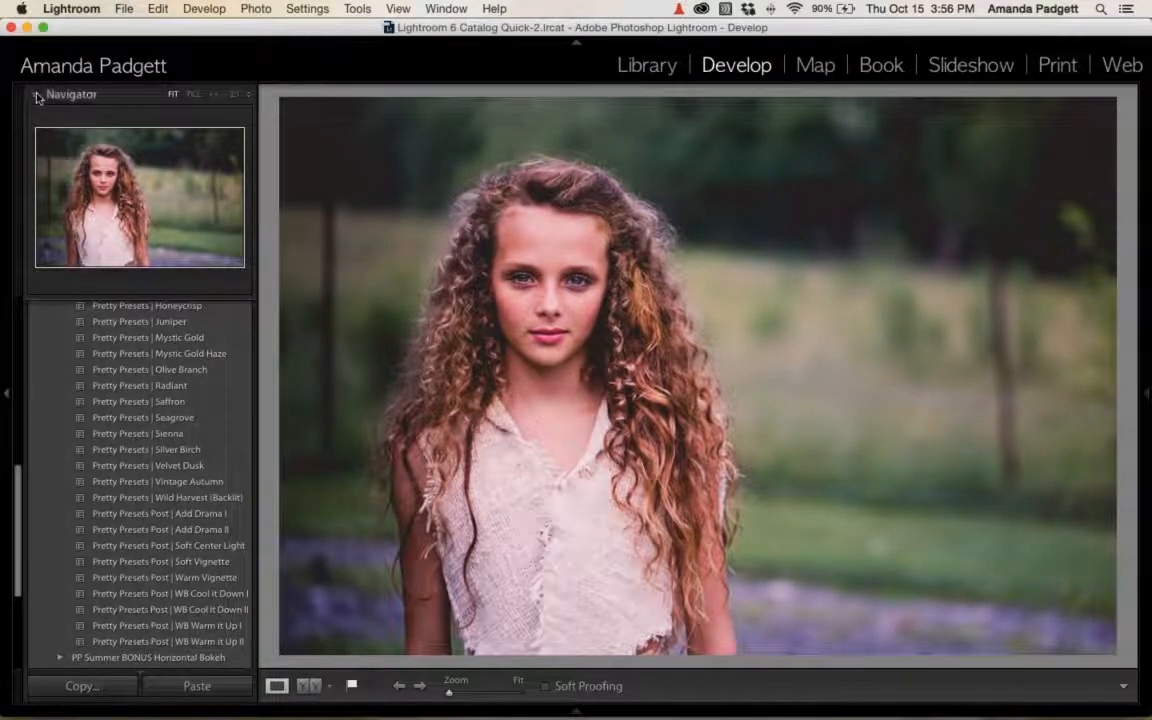
click(37, 95)
scroll(80, 205, up, 5)
scroll(75, 215, up, 2)
click(60, 231)
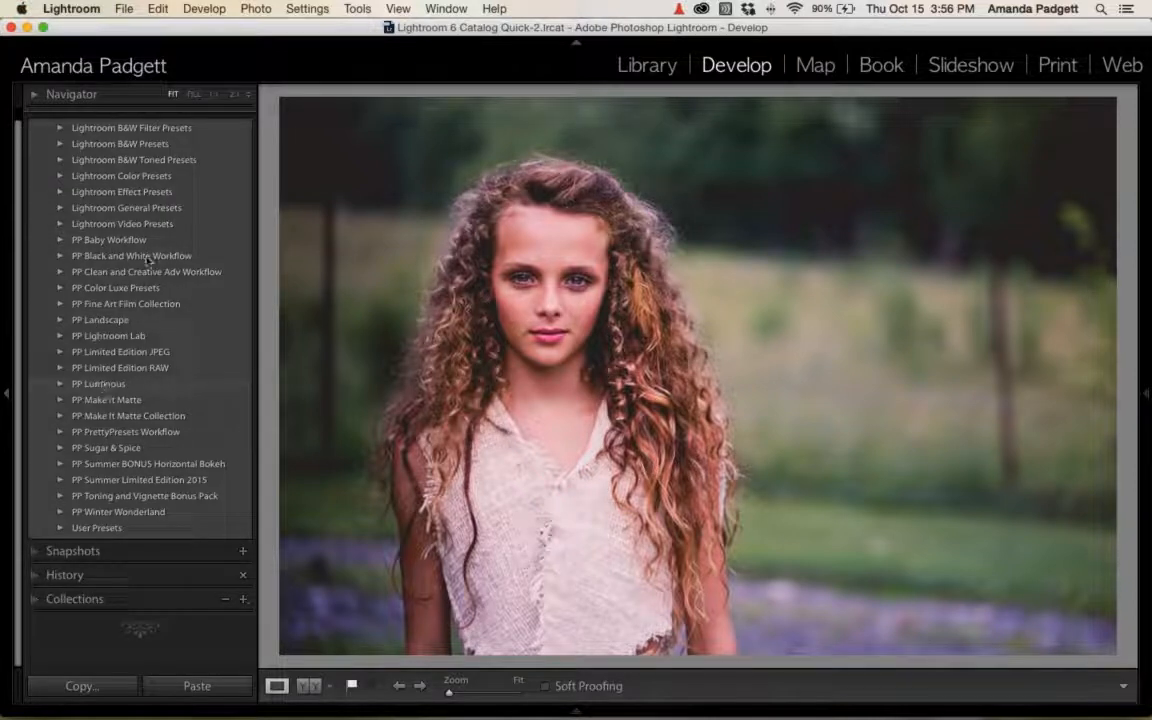
Expand the PP Sugar & Spice folder in the develop presets list.
click(61, 448)
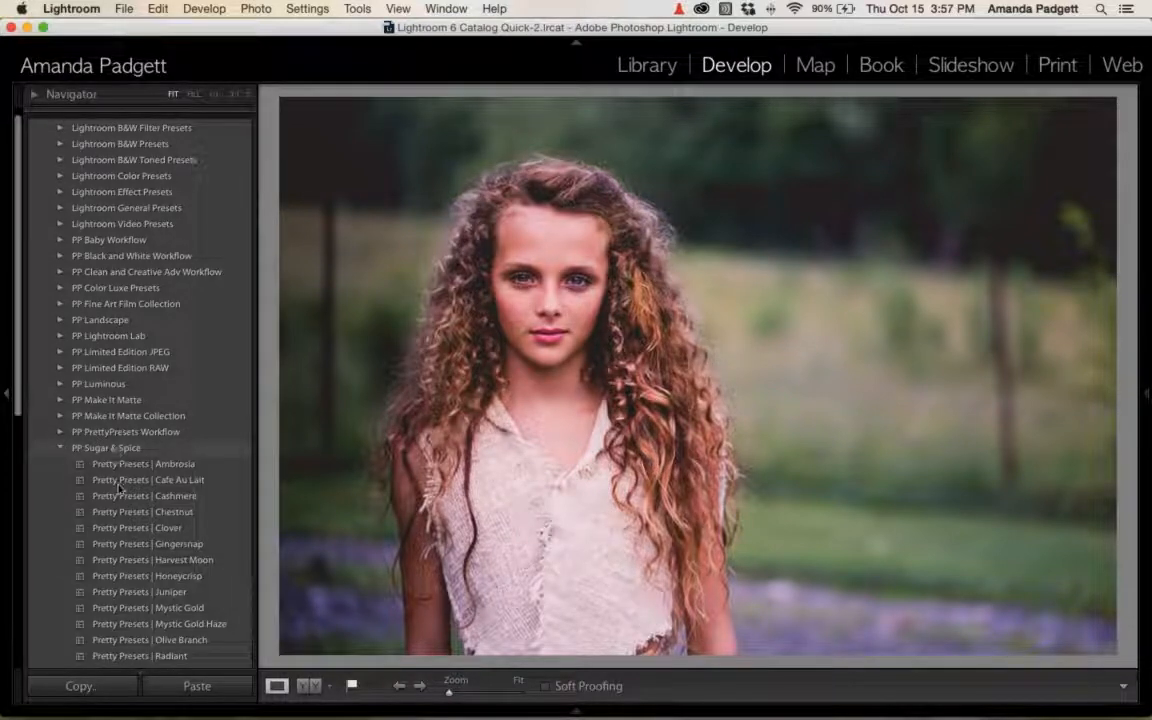
click(122, 577)
key(F6)
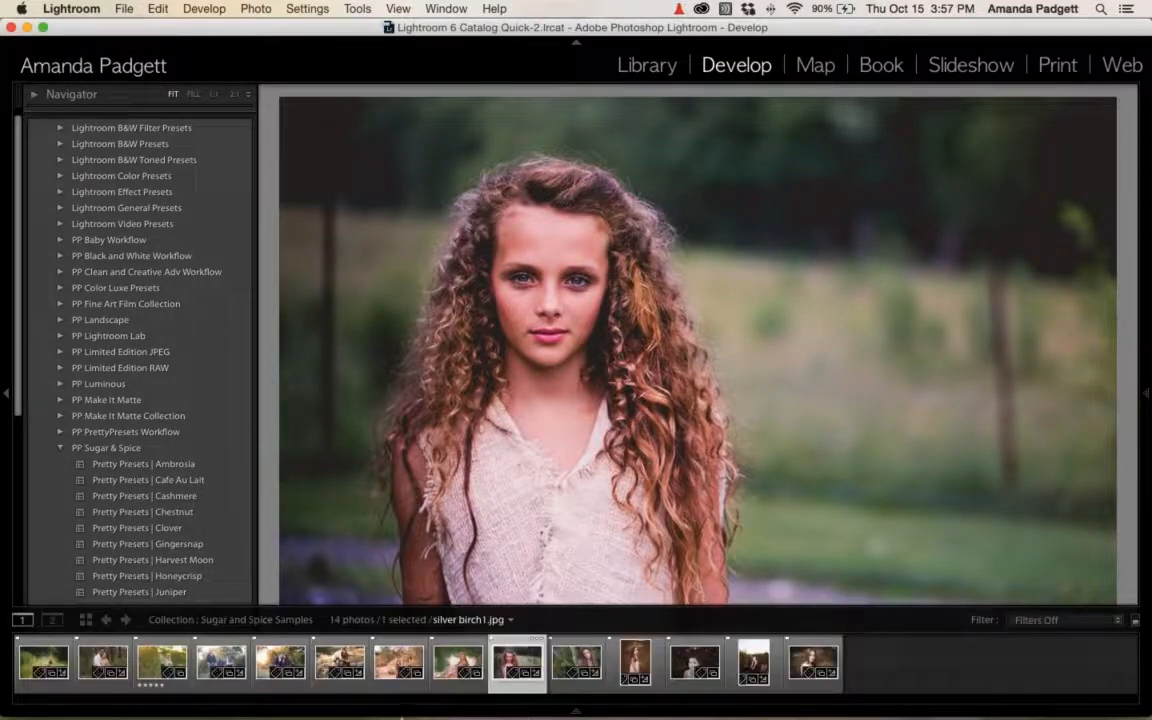
Switch to Finder, copy the PP Sugar And Spice folder from the unzipped collection, and return to Lightroom.
click(134, 674)
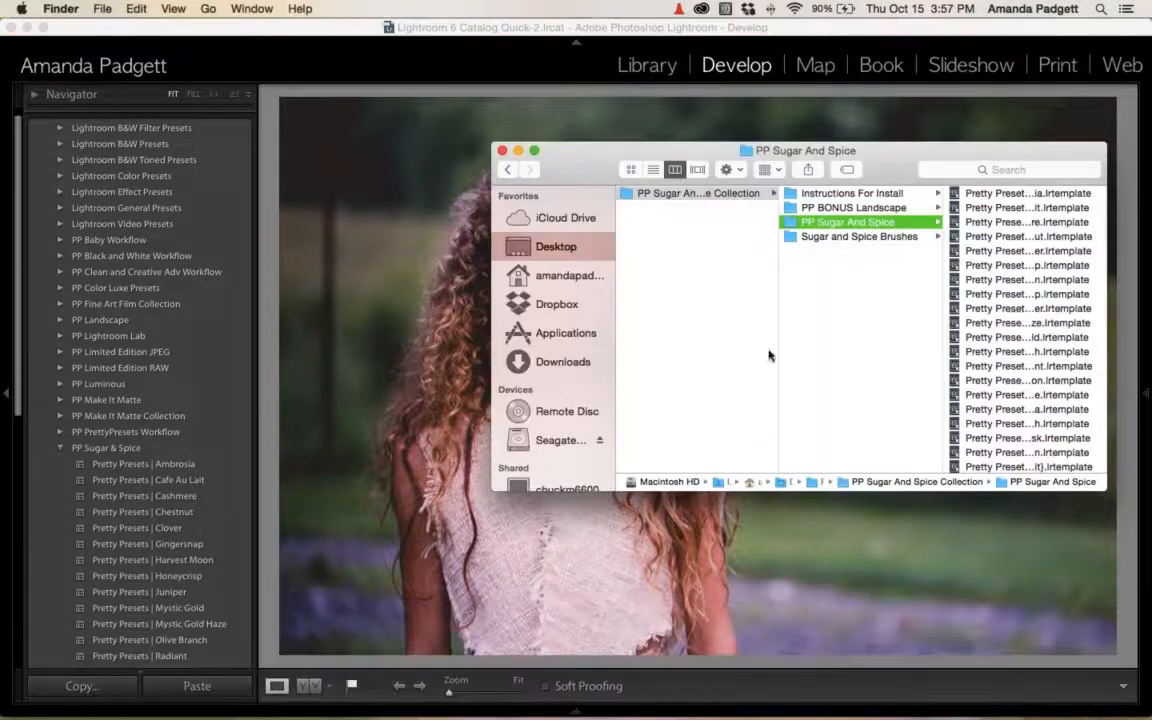
right_click(891, 225)
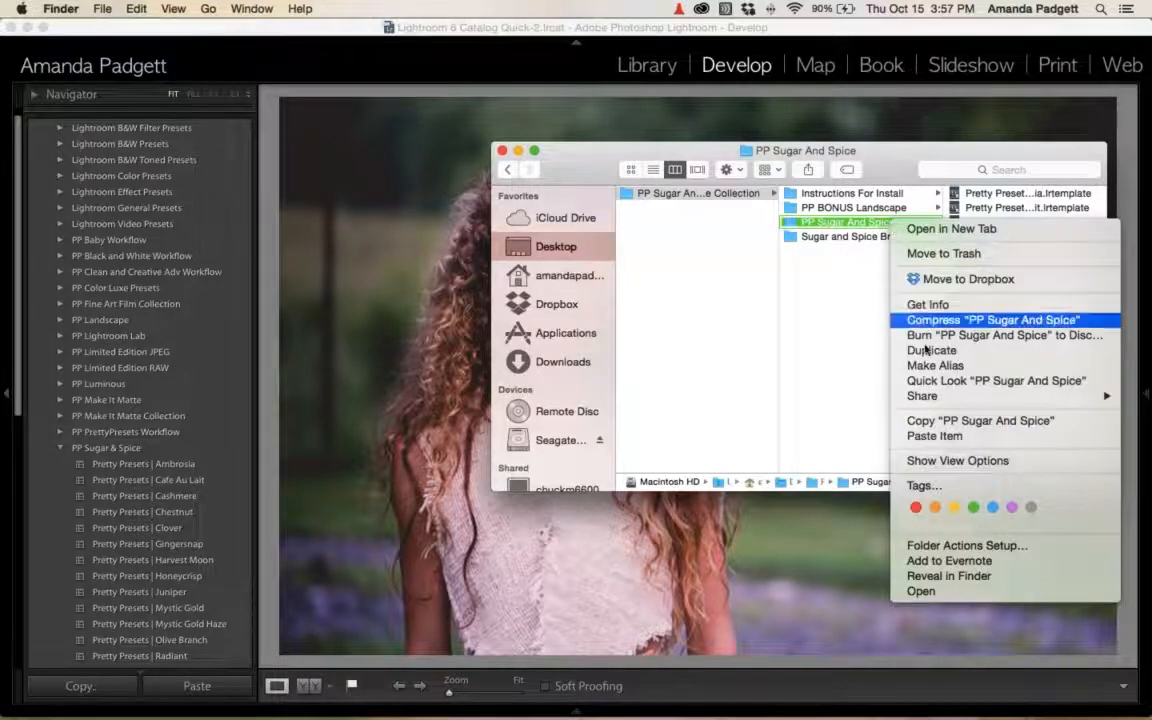
click(938, 421)
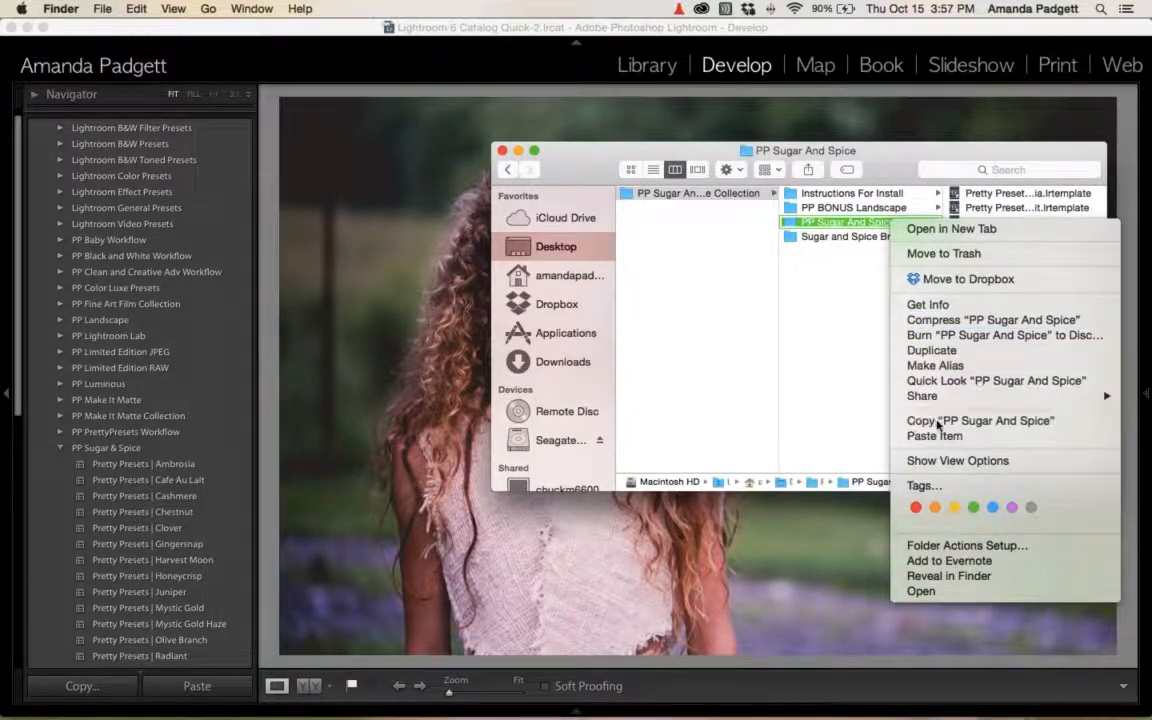
click(372, 74)
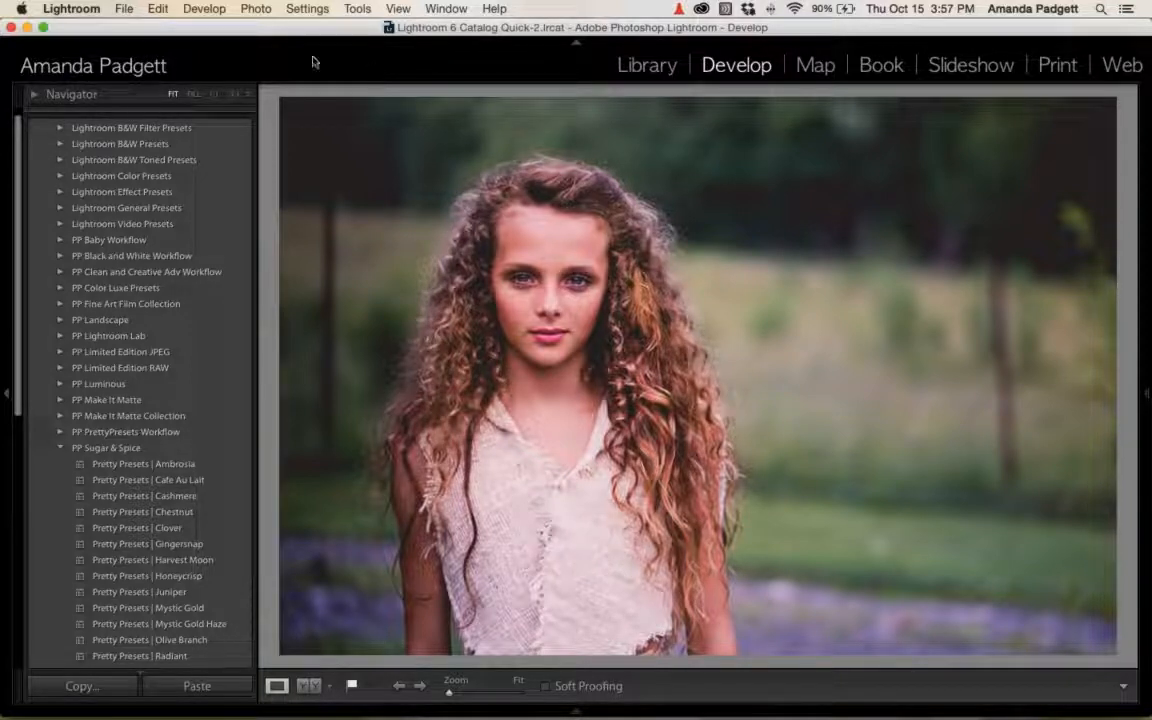
Open Lightroom's preset preferences and show the Lightroom Presets folder in Finder.
click(72, 8)
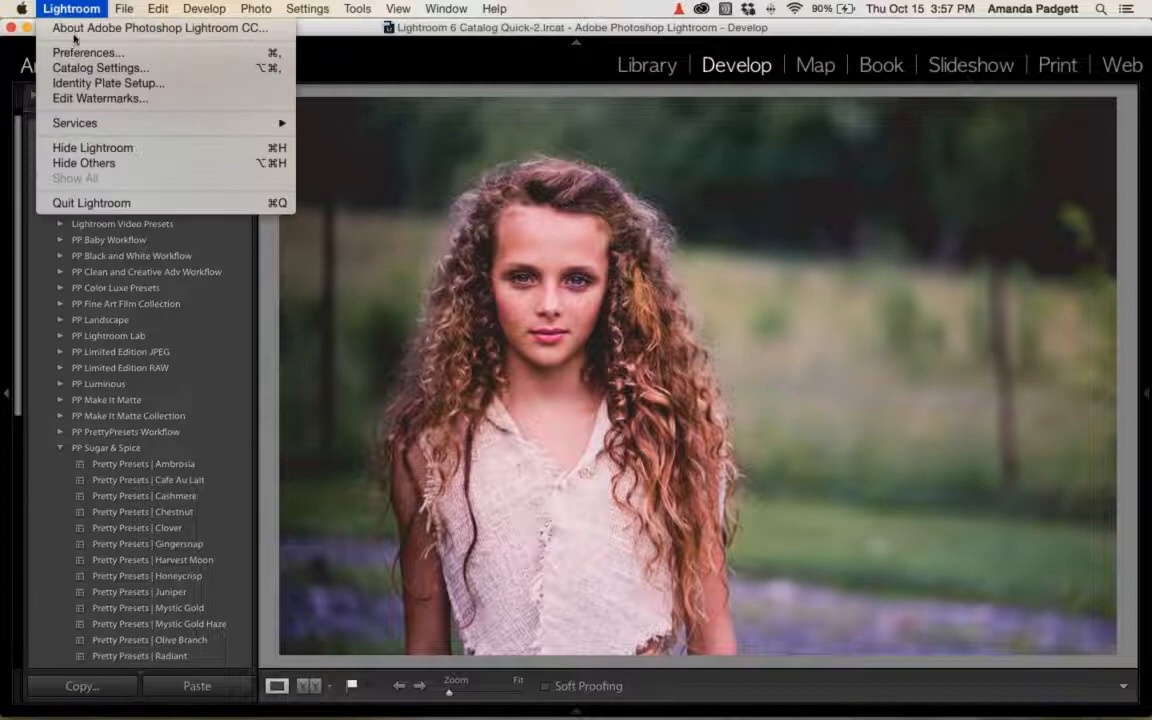
mouse_move(163, 8)
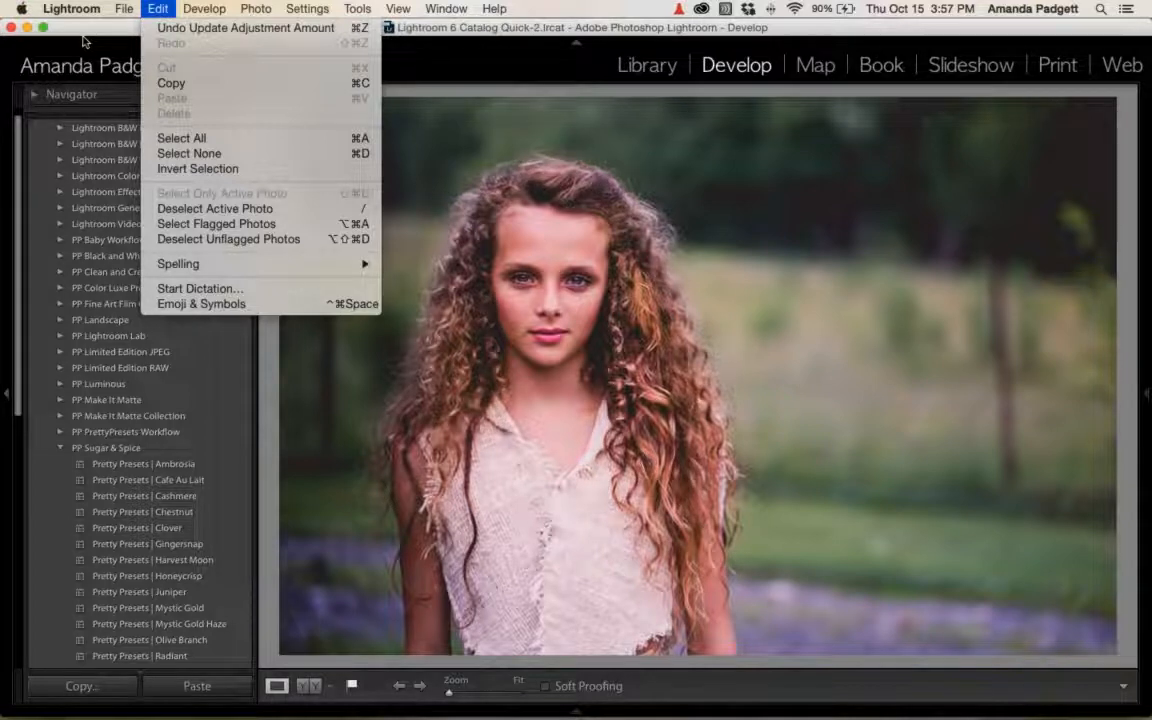
mouse_move(60, 9)
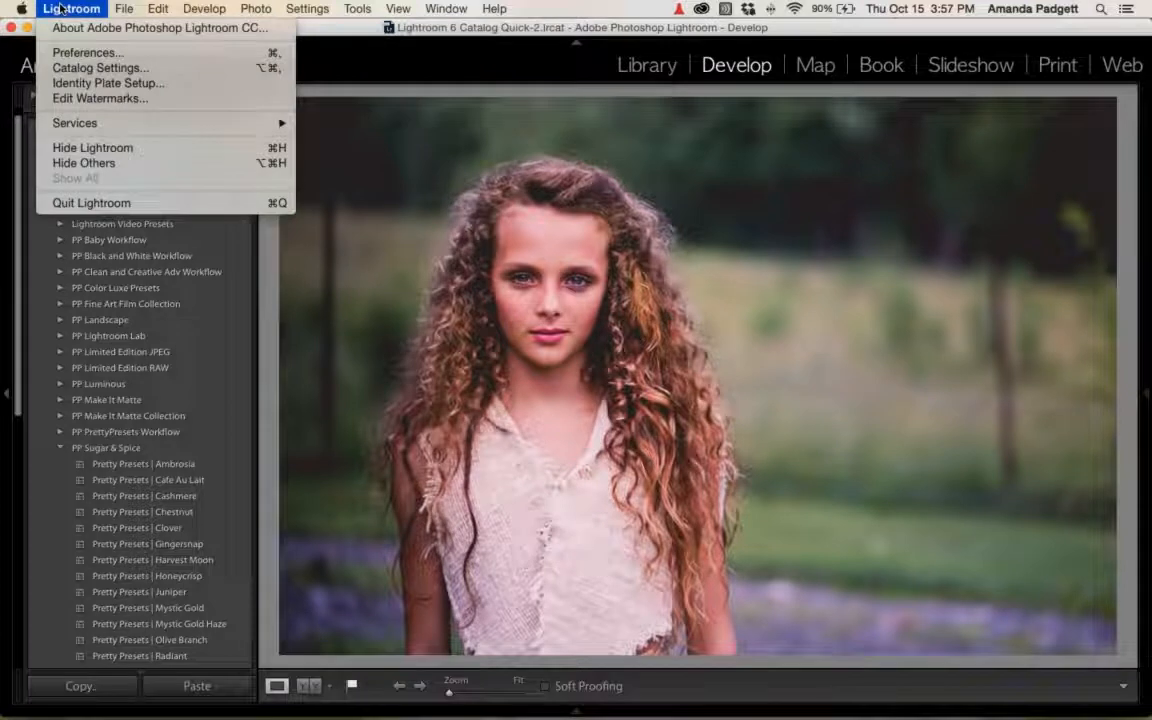
click(75, 55)
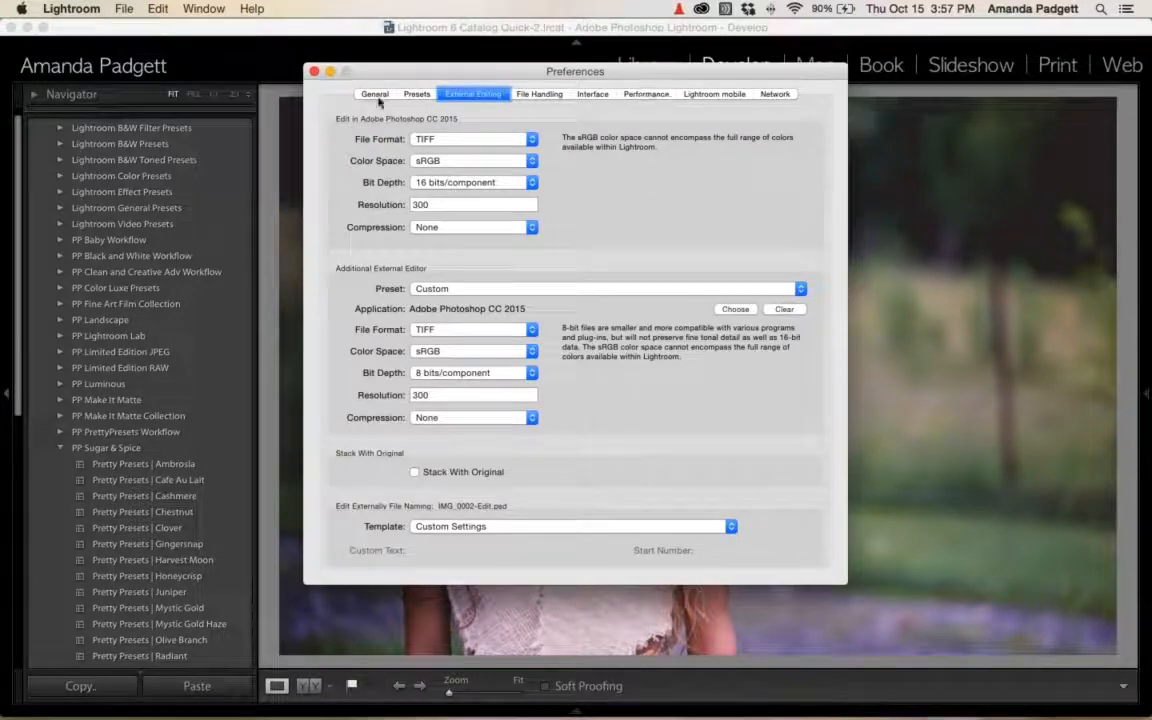
click(375, 94)
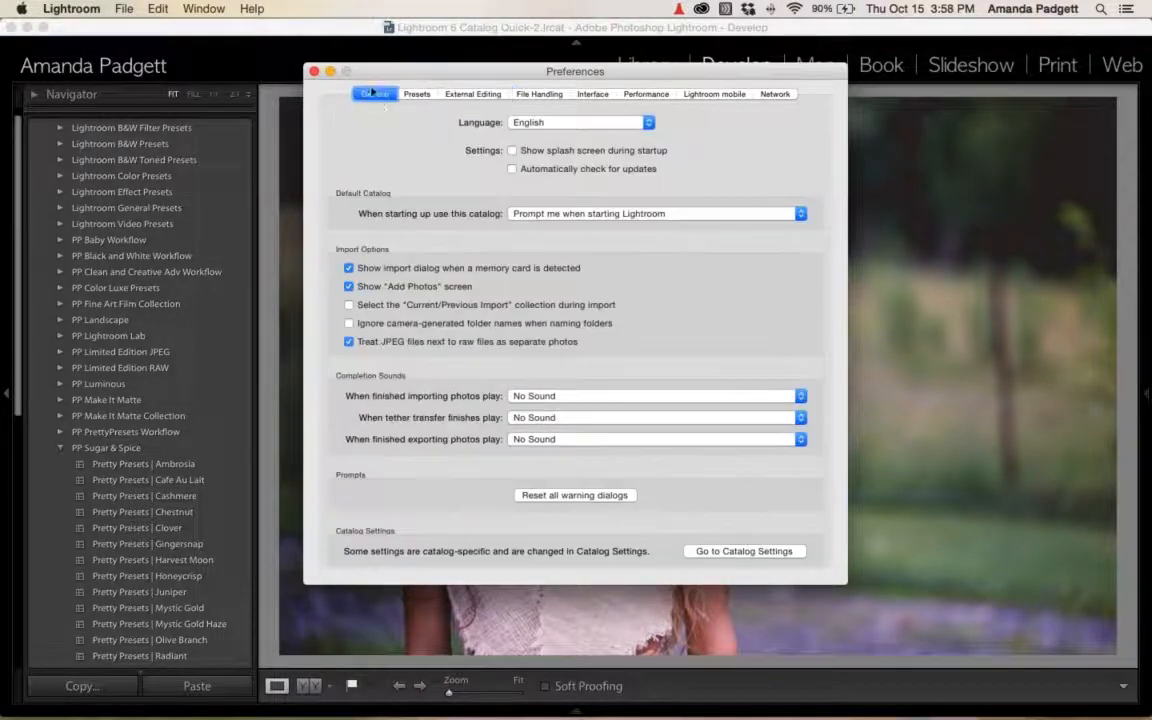
click(476, 94)
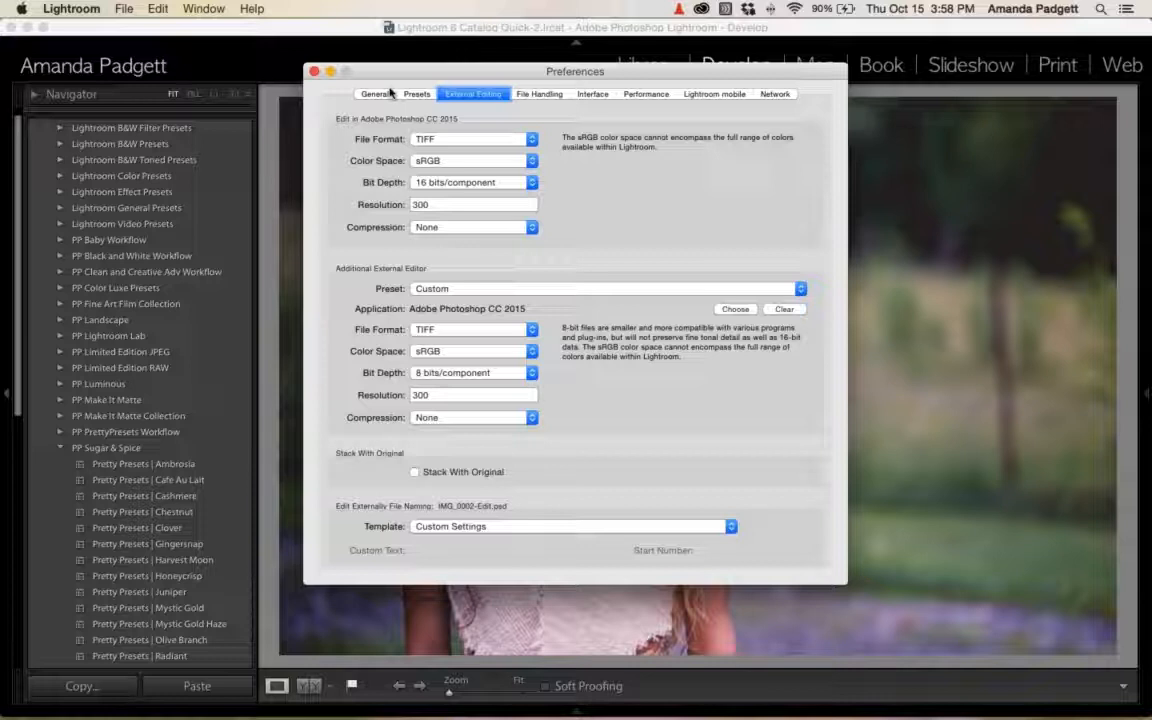
click(419, 95)
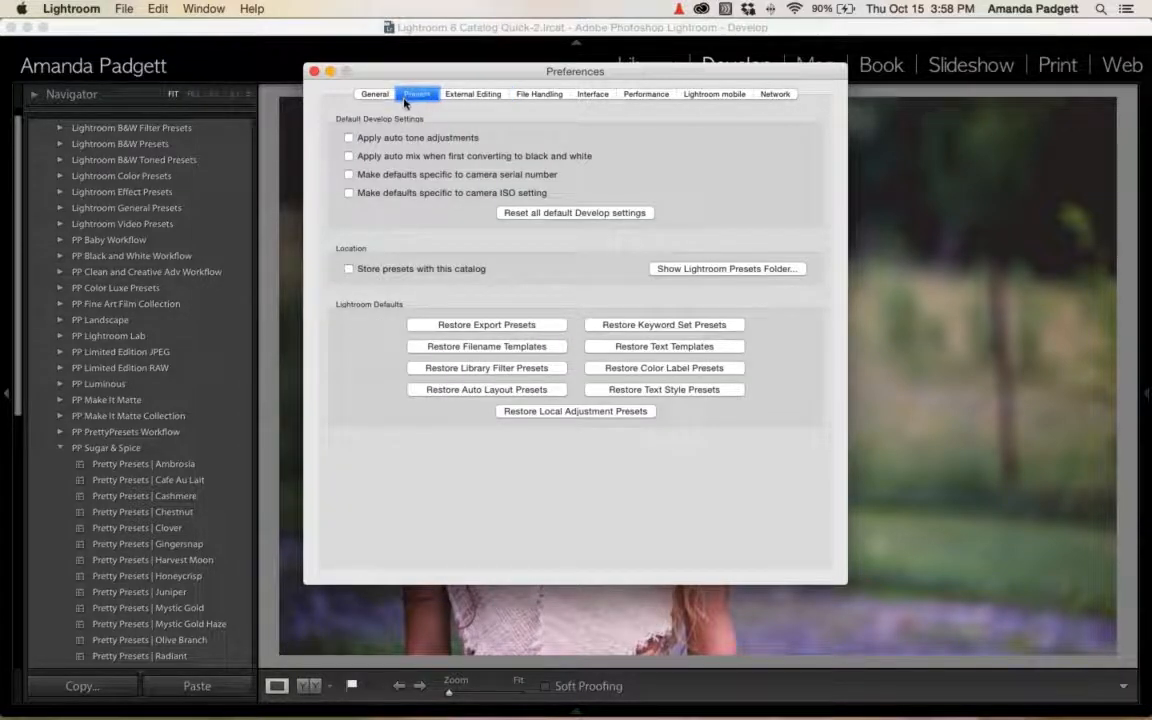
click(736, 270)
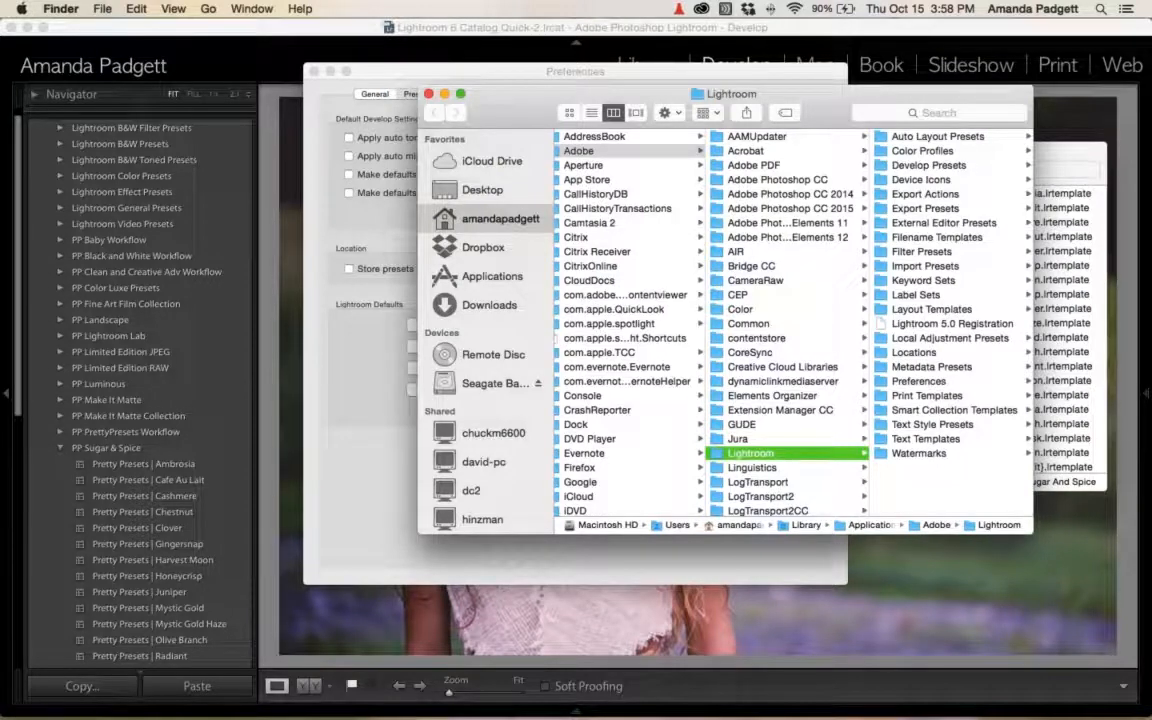
Look through the subfolders of the Lightroom folder in icon view.
drag(445, 102, 408, 116)
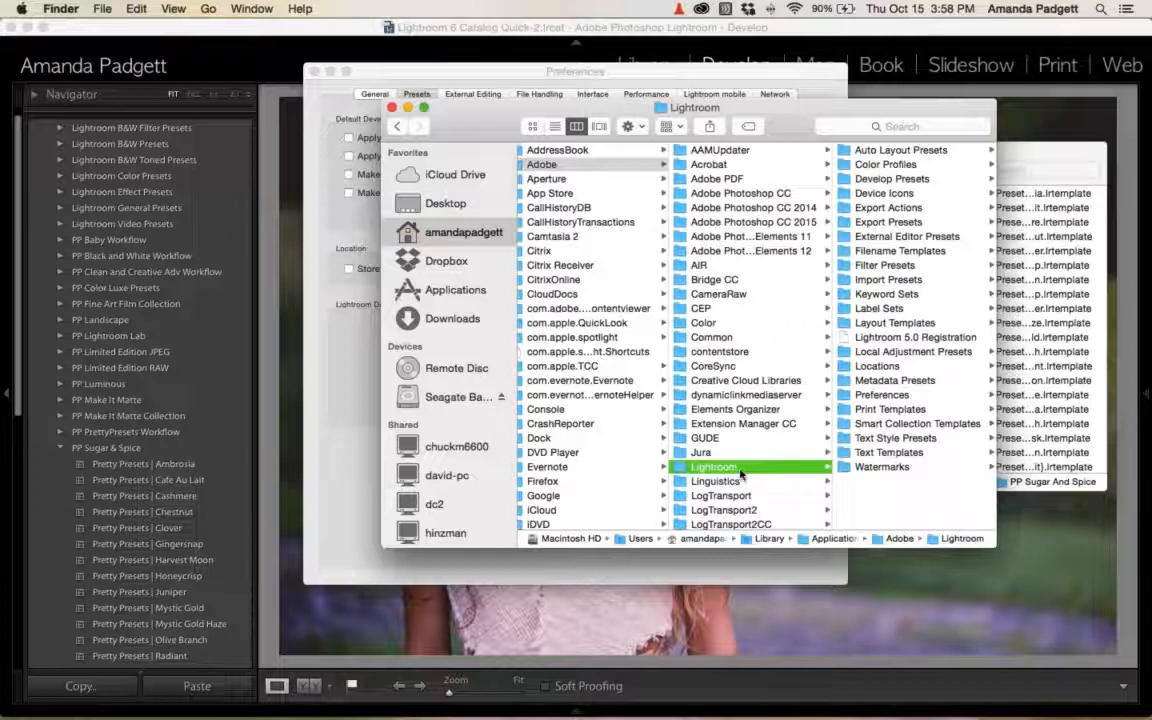
click(679, 128)
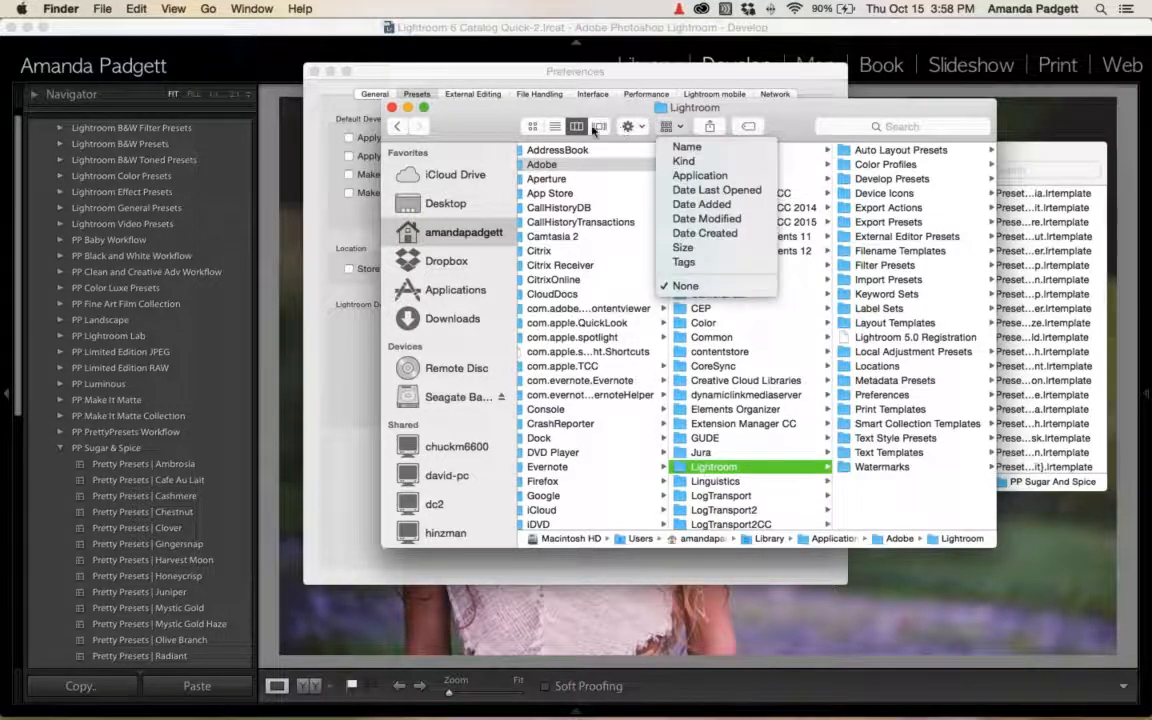
click(533, 127)
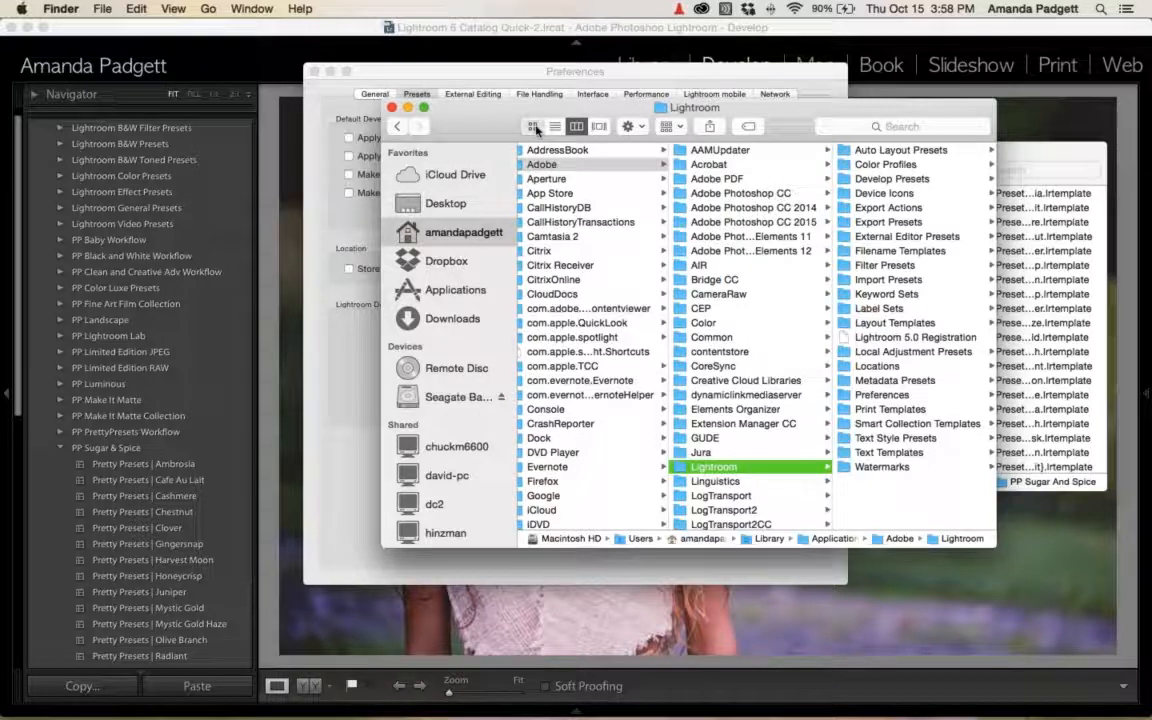
click(533, 127)
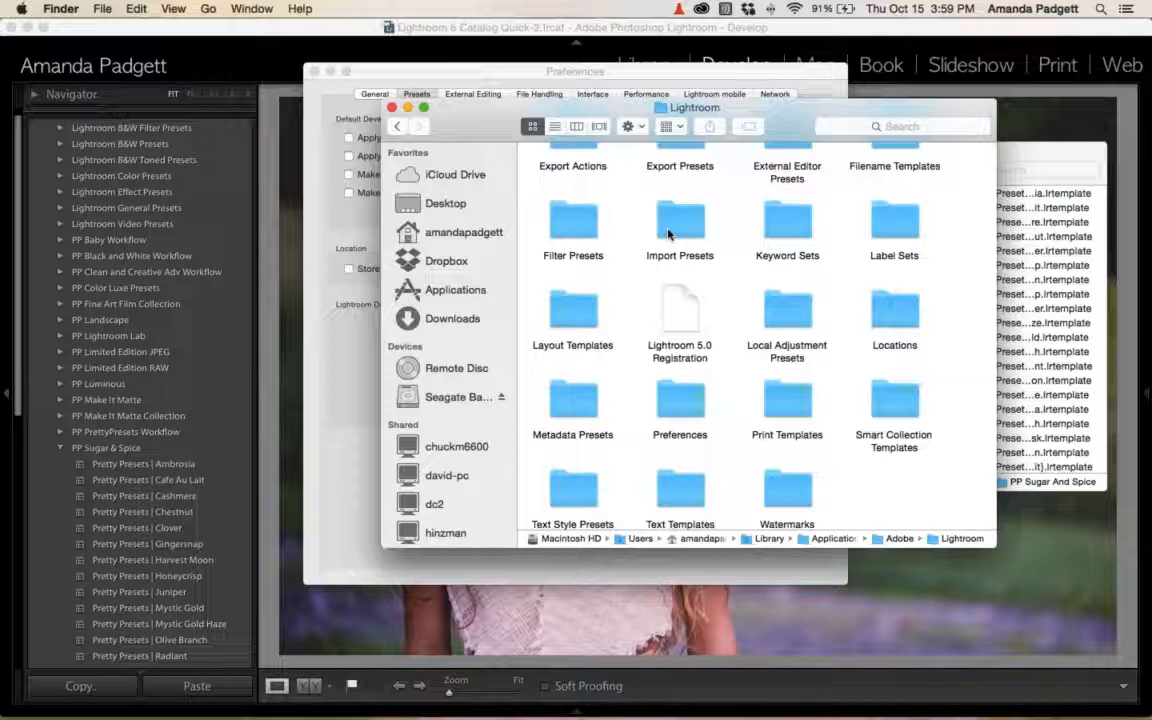
scroll(668, 234, up, 1)
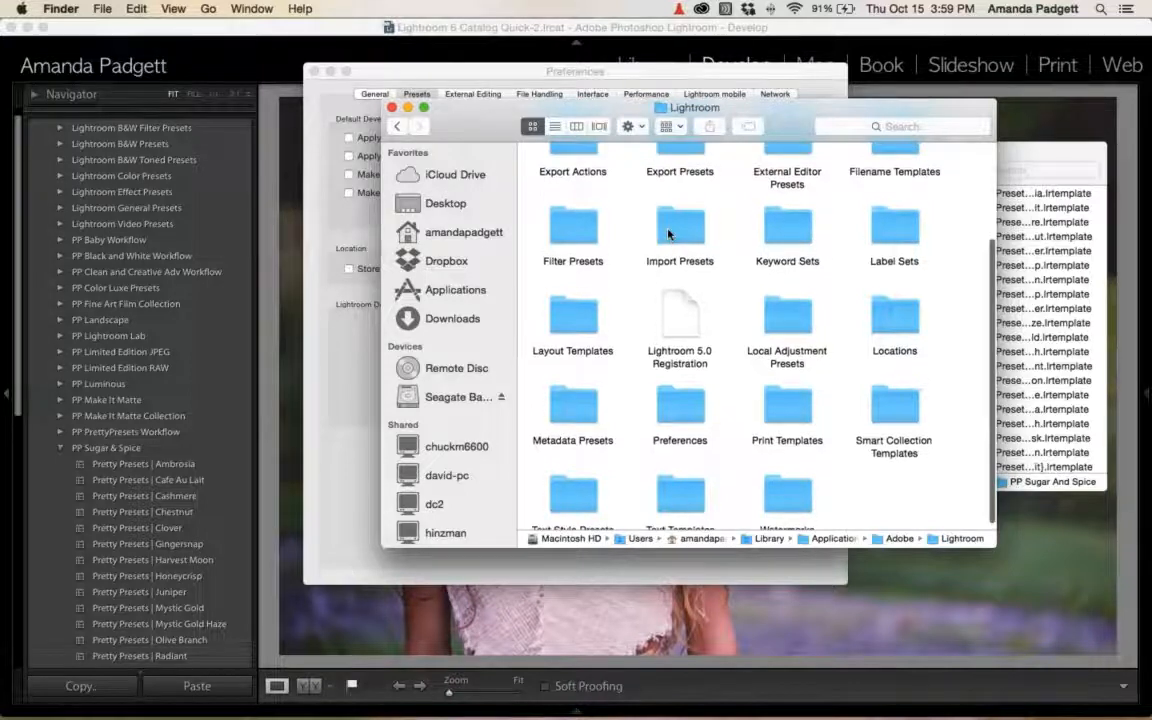
scroll(668, 234, up, 1)
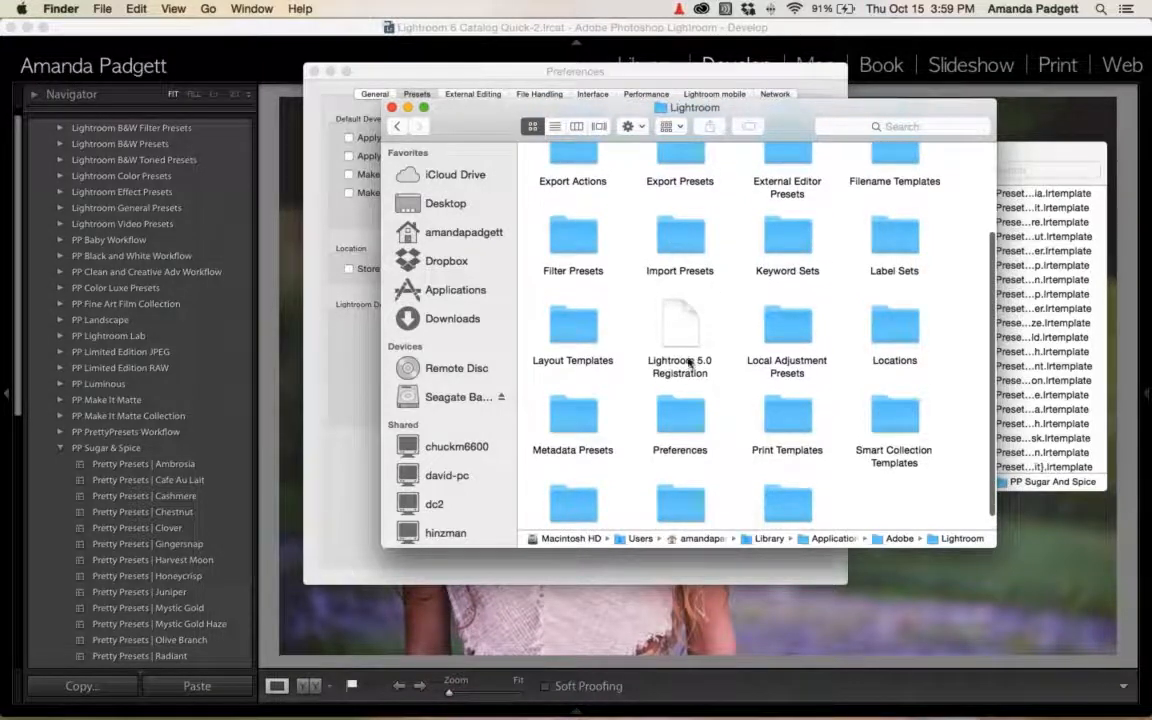
scroll(771, 327, up, 5)
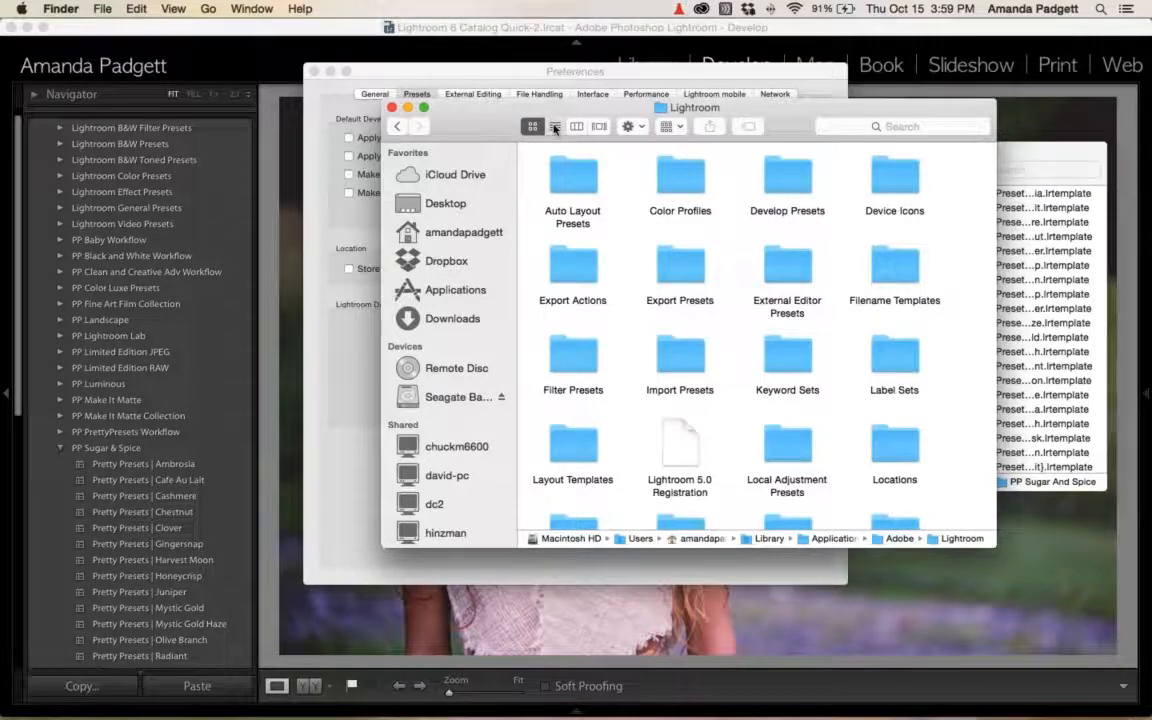
Compare the list, column and Cover Flow views of the Lightroom folder and leave it in list view.
click(555, 127)
scroll(605, 262, down, 2)
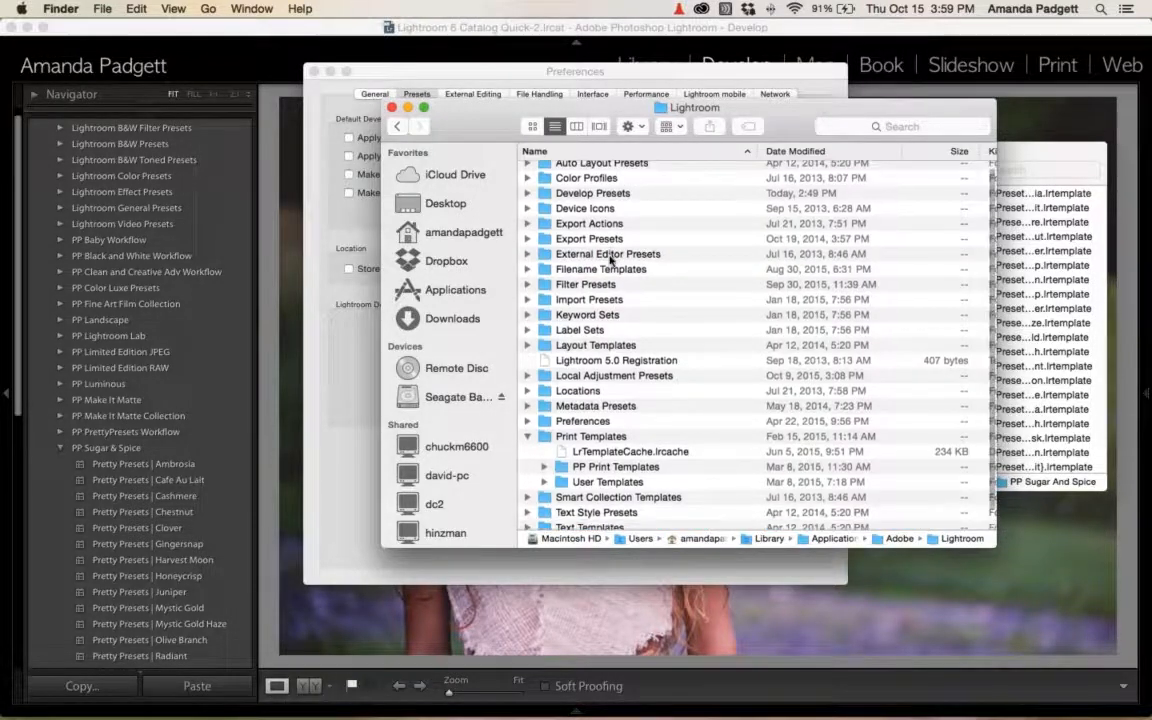
scroll(610, 259, up, 2)
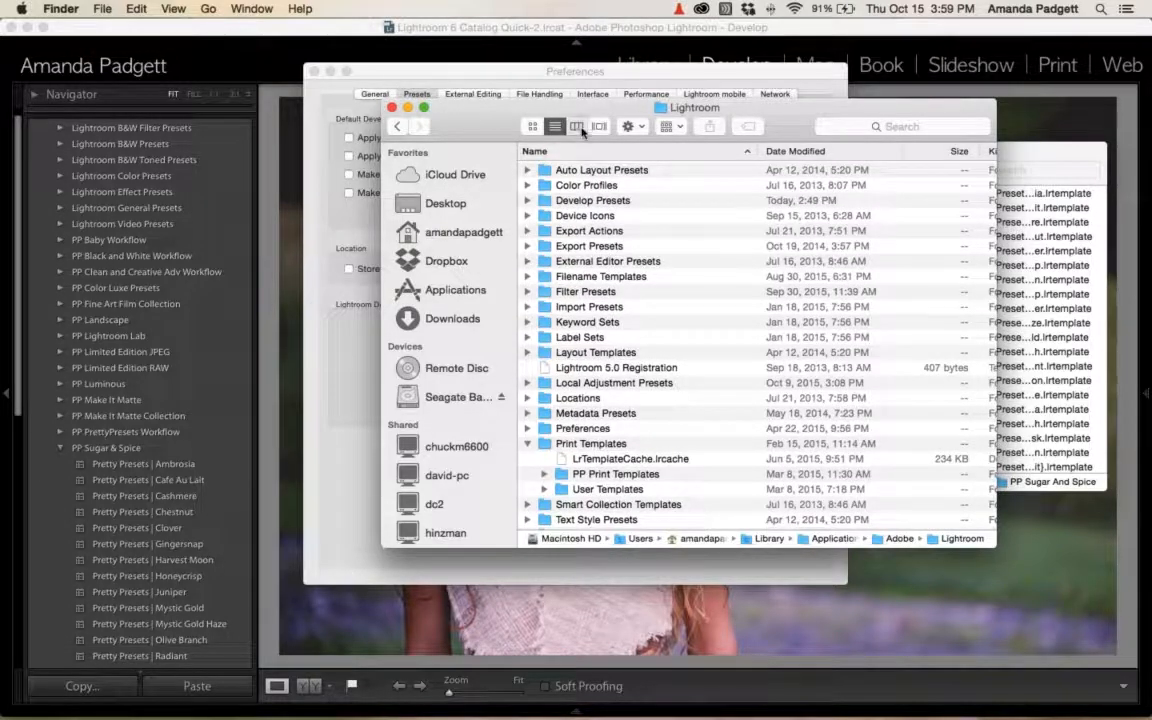
click(578, 127)
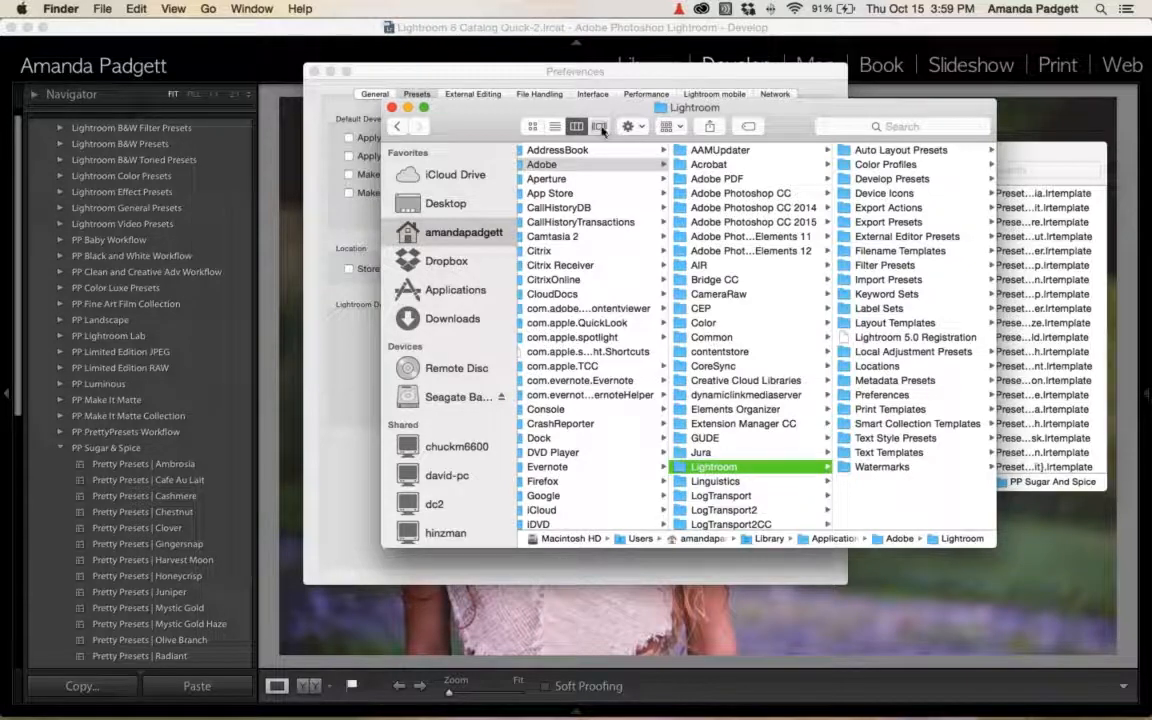
click(599, 126)
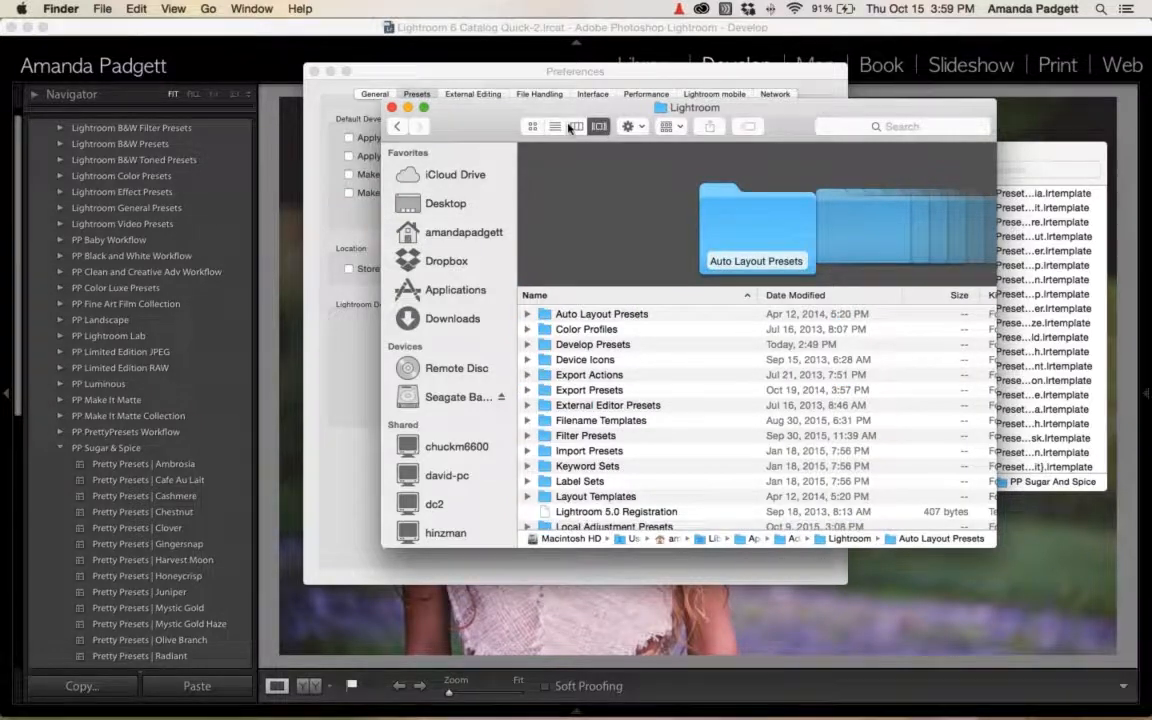
click(578, 127)
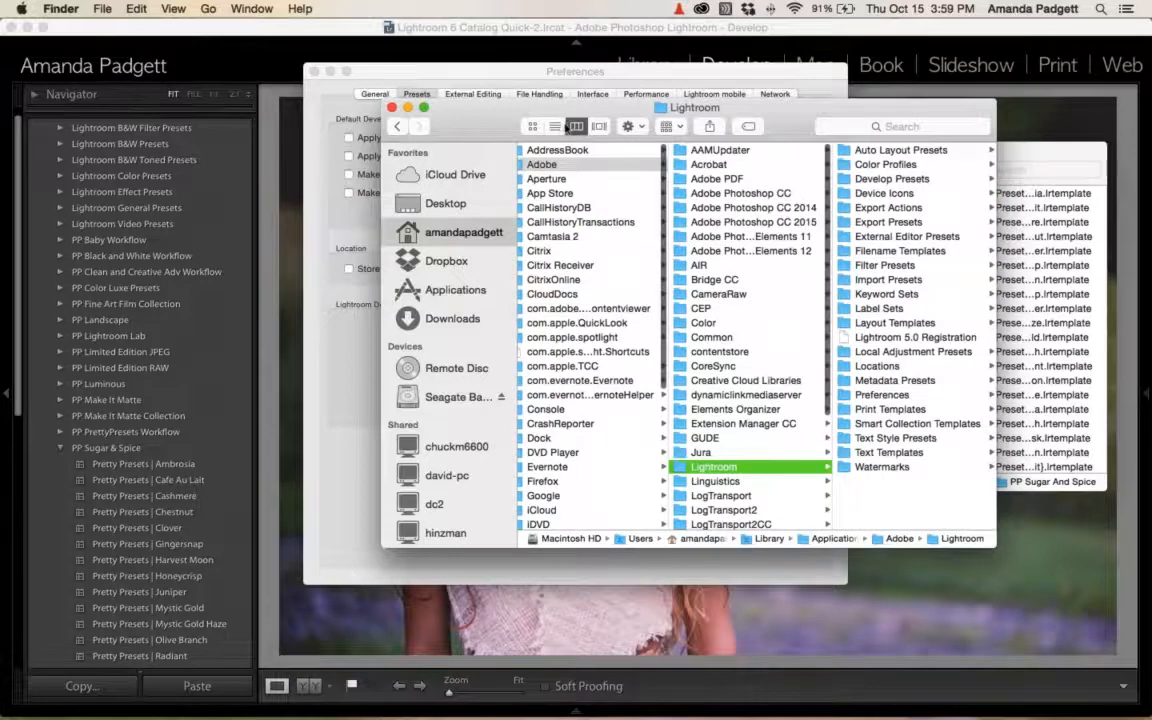
click(557, 127)
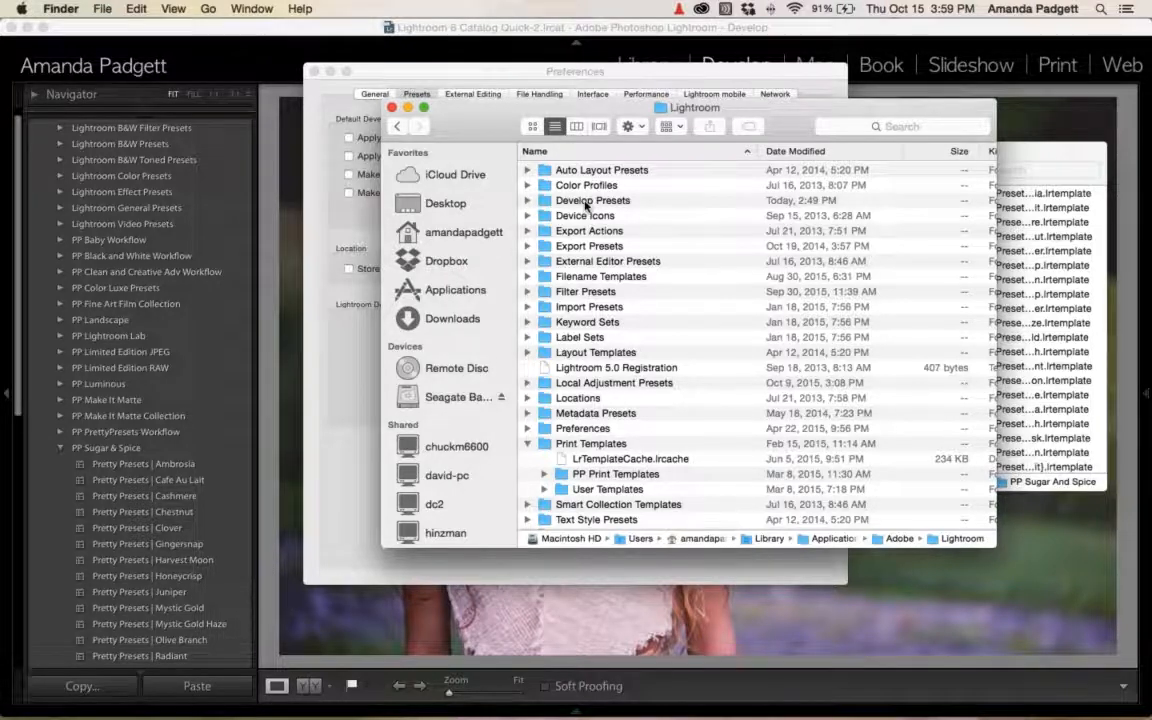
Paste the copied PP Sugar And Spice folder into Develop Presets and expand that folder to check its contents.
click(588, 204)
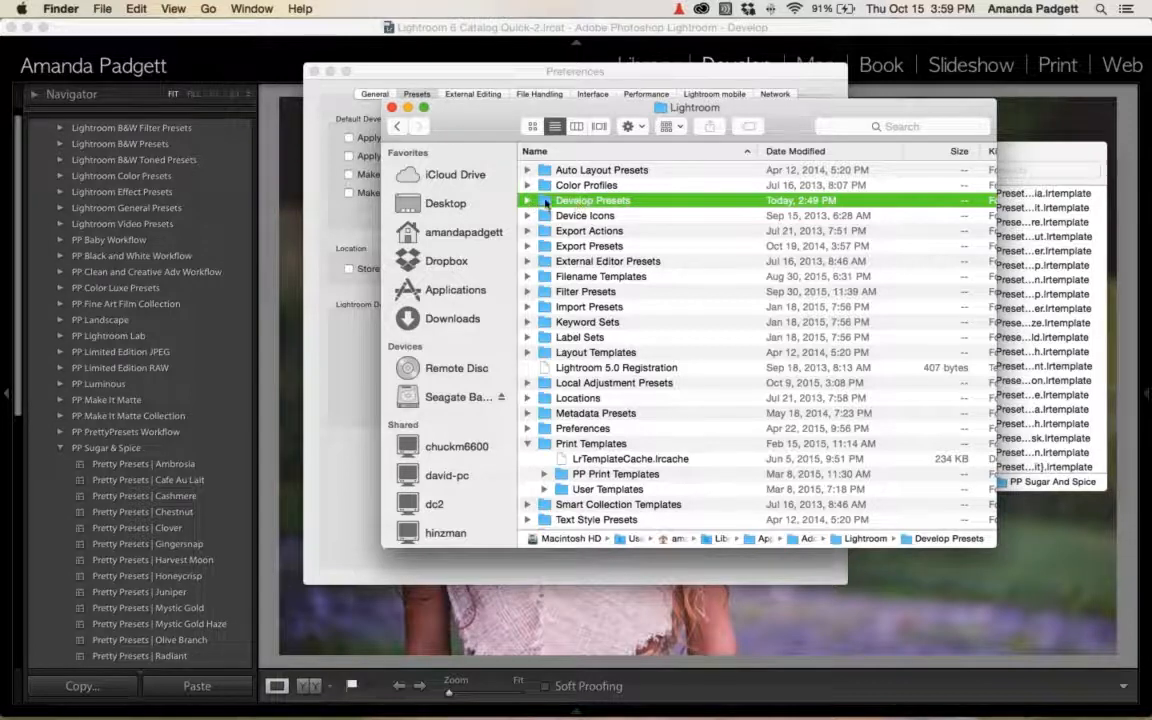
right_click(633, 203)
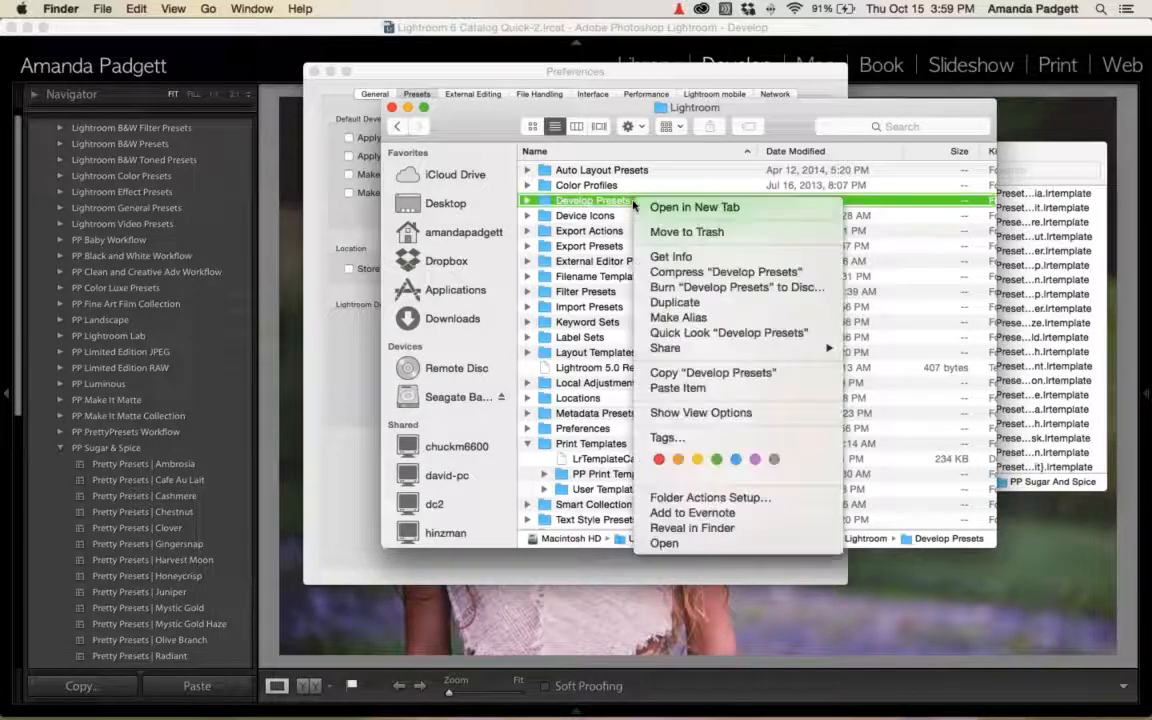
click(677, 390)
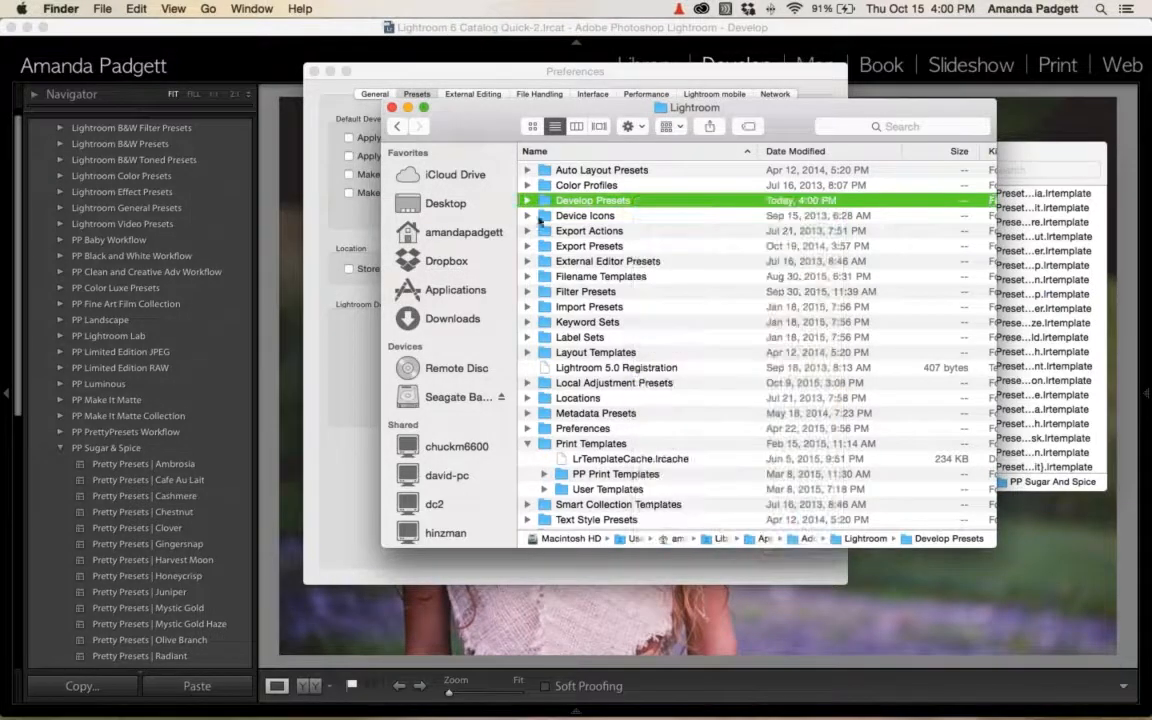
click(527, 200)
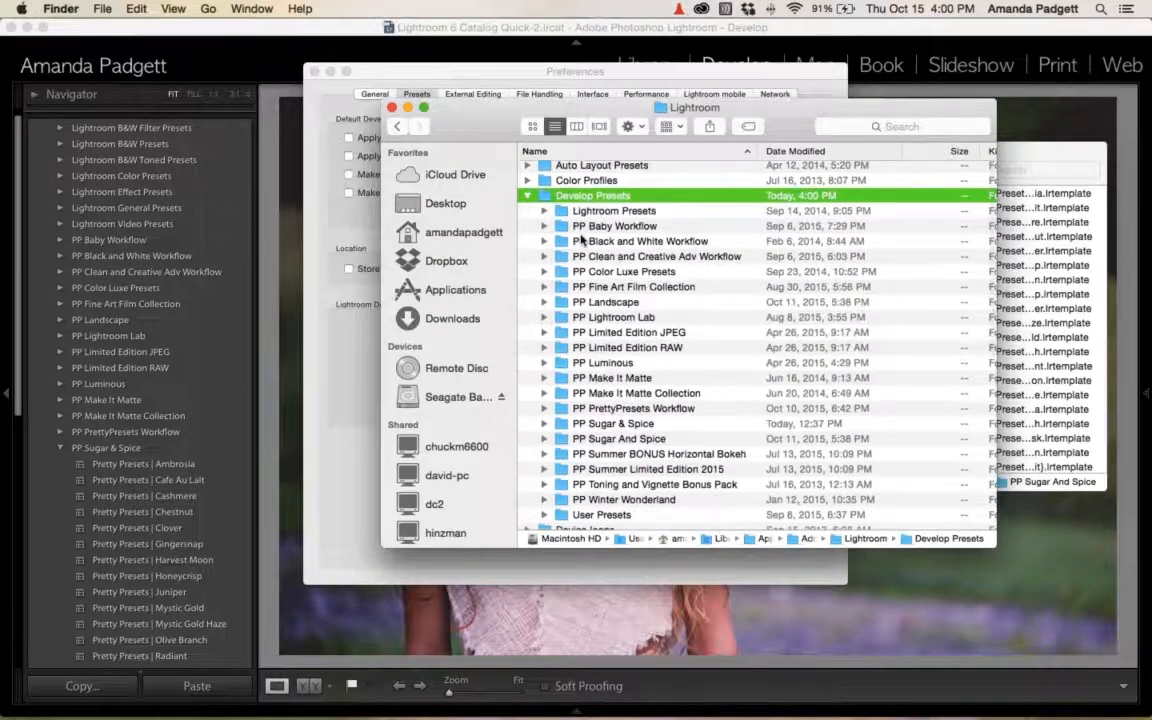
scroll(643, 440, down, 1)
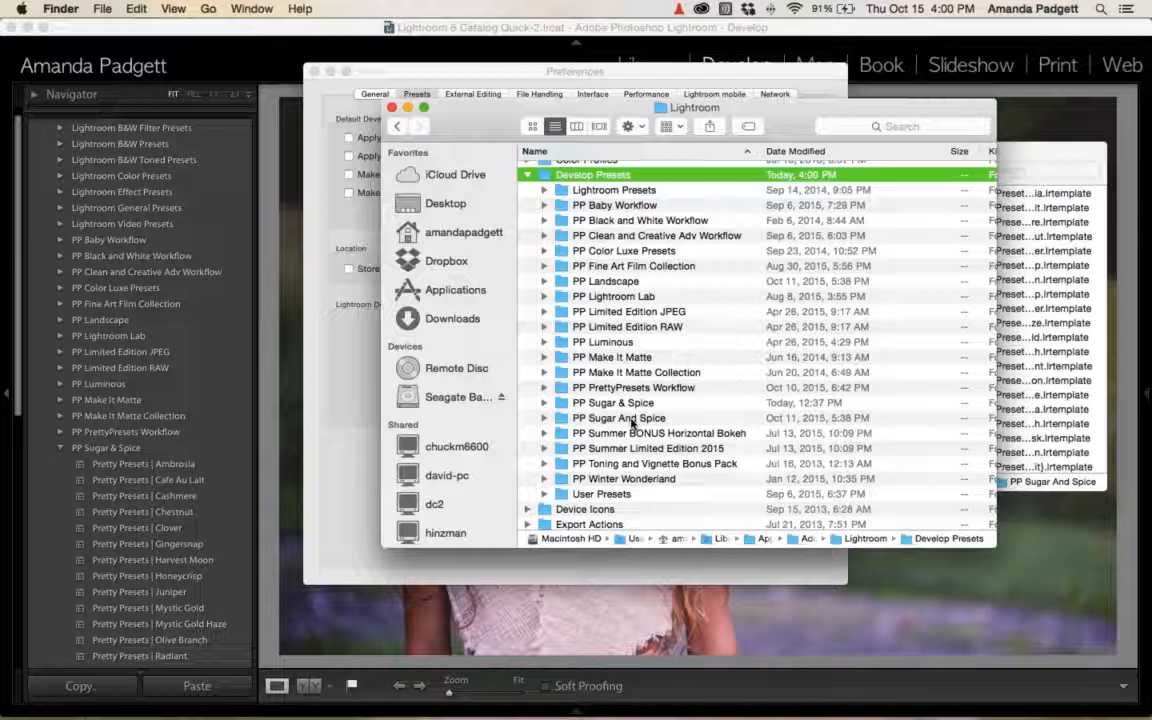
Close both Finder windows and the Preferences dialog to return to the Develop view.
click(393, 108)
click(502, 151)
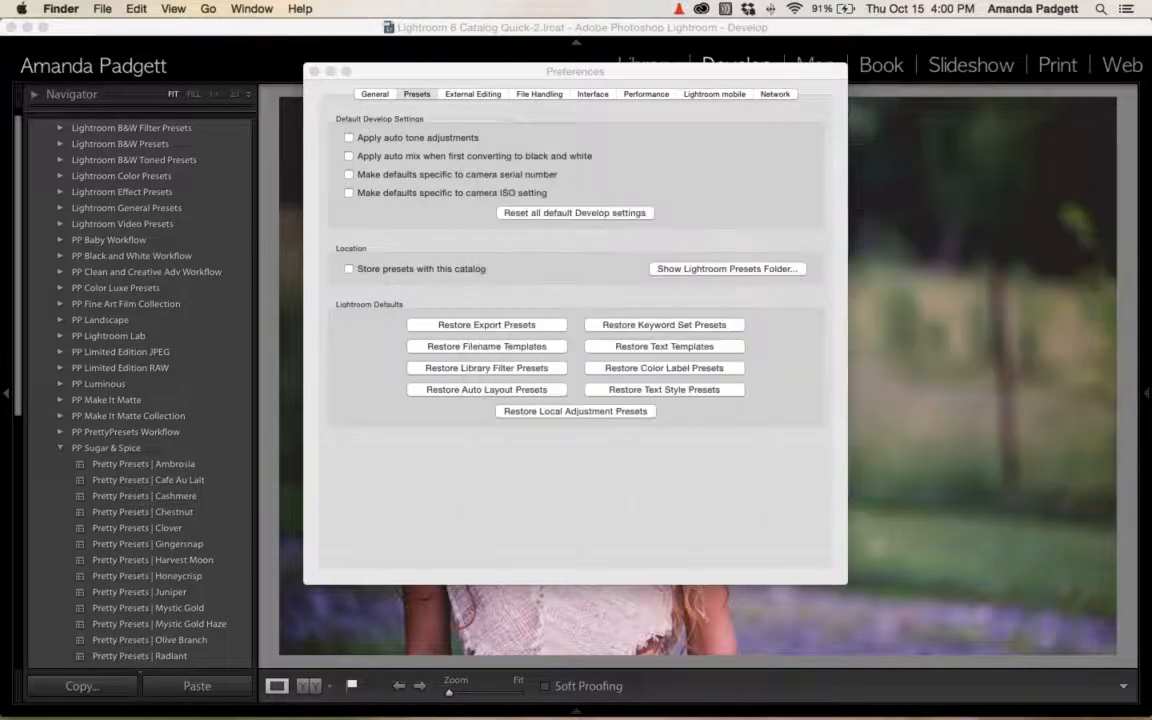
click(313, 72)
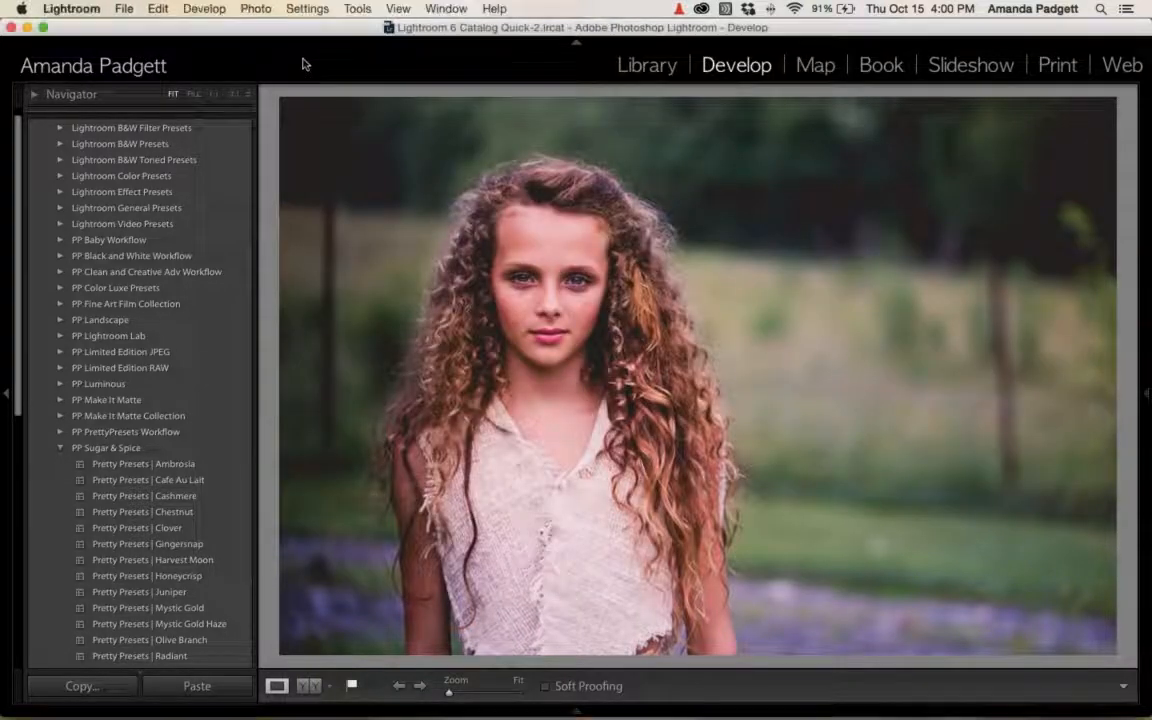
click(304, 60)
click(291, 28)
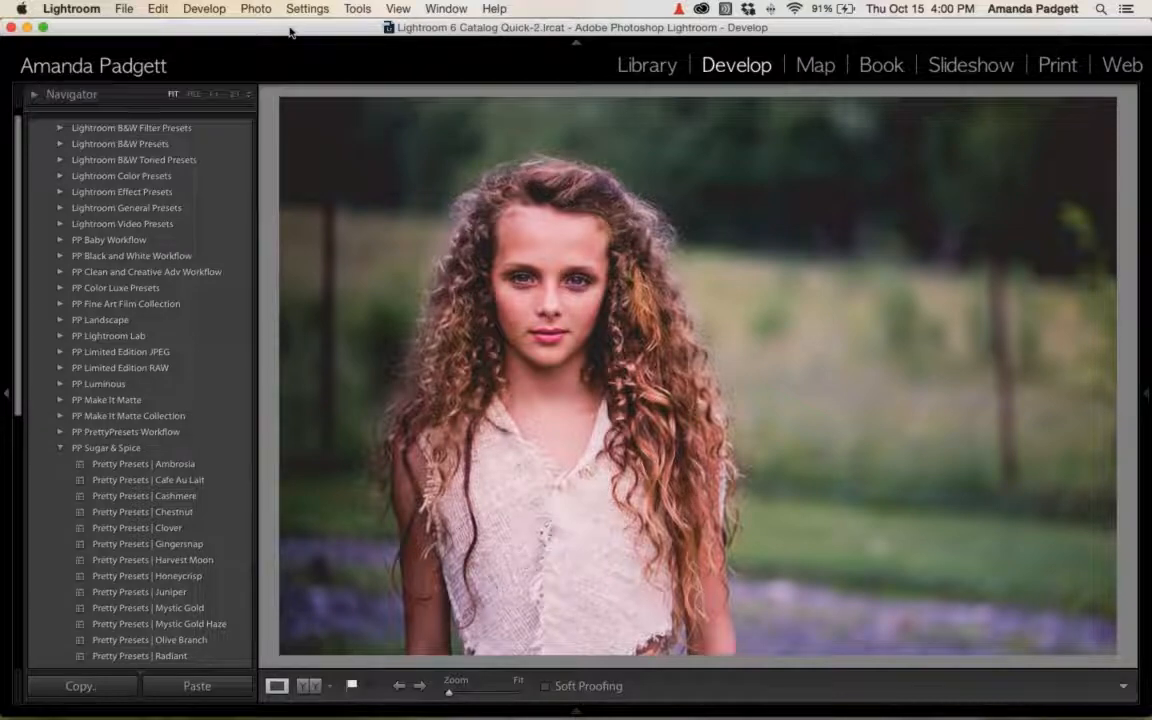
Collapse the PP Sugar & Spice group in the Develop preset list.
scroll(160, 205, up, 2)
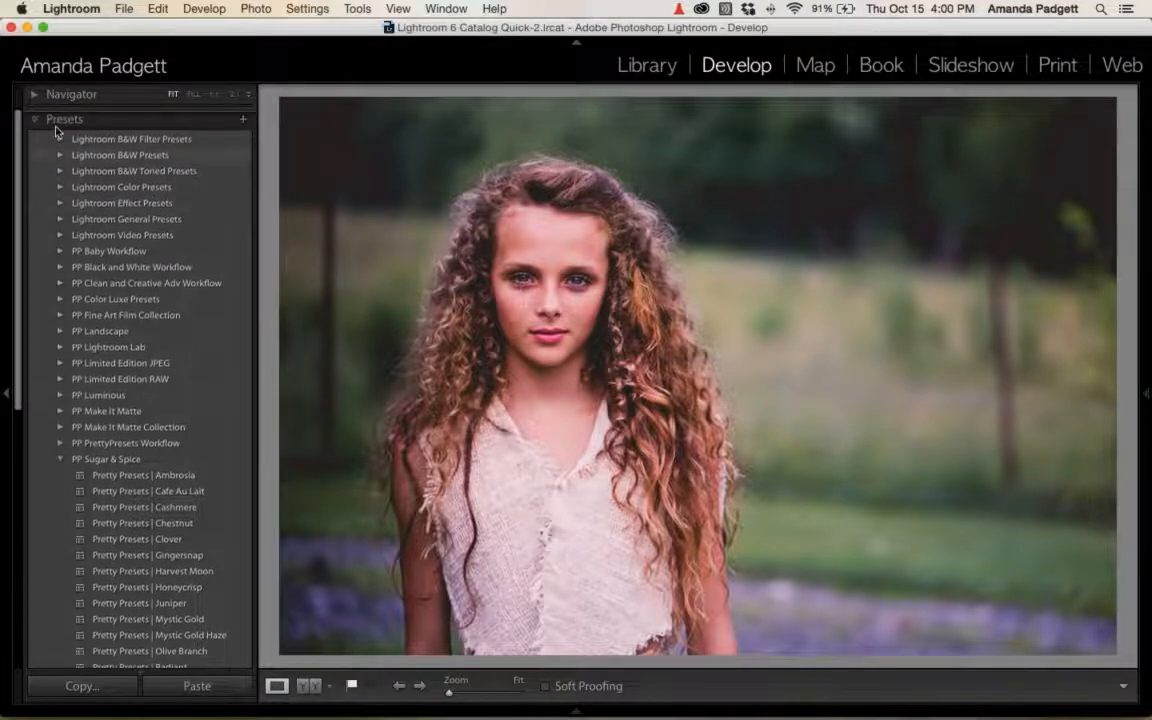
click(61, 458)
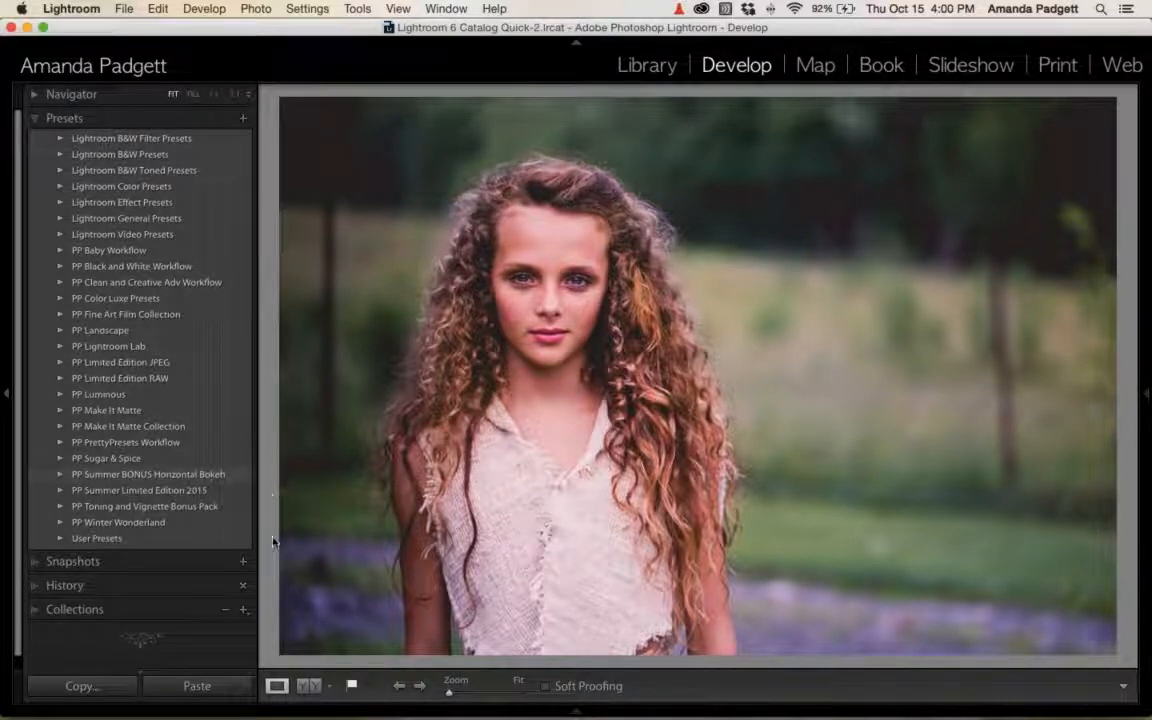
Switch to Finder and open the Sugar and Spice Brushes folder inside the Desktop's PP Sugar And Spice Collection folder.
click(138, 680)
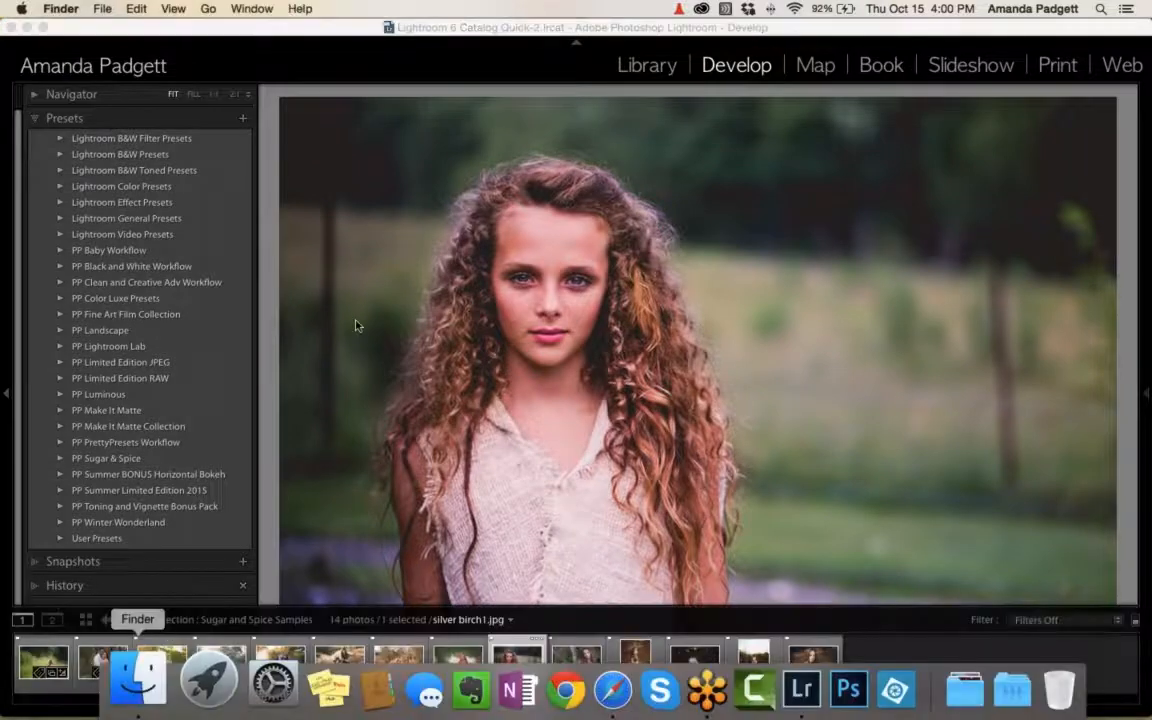
click(545, 247)
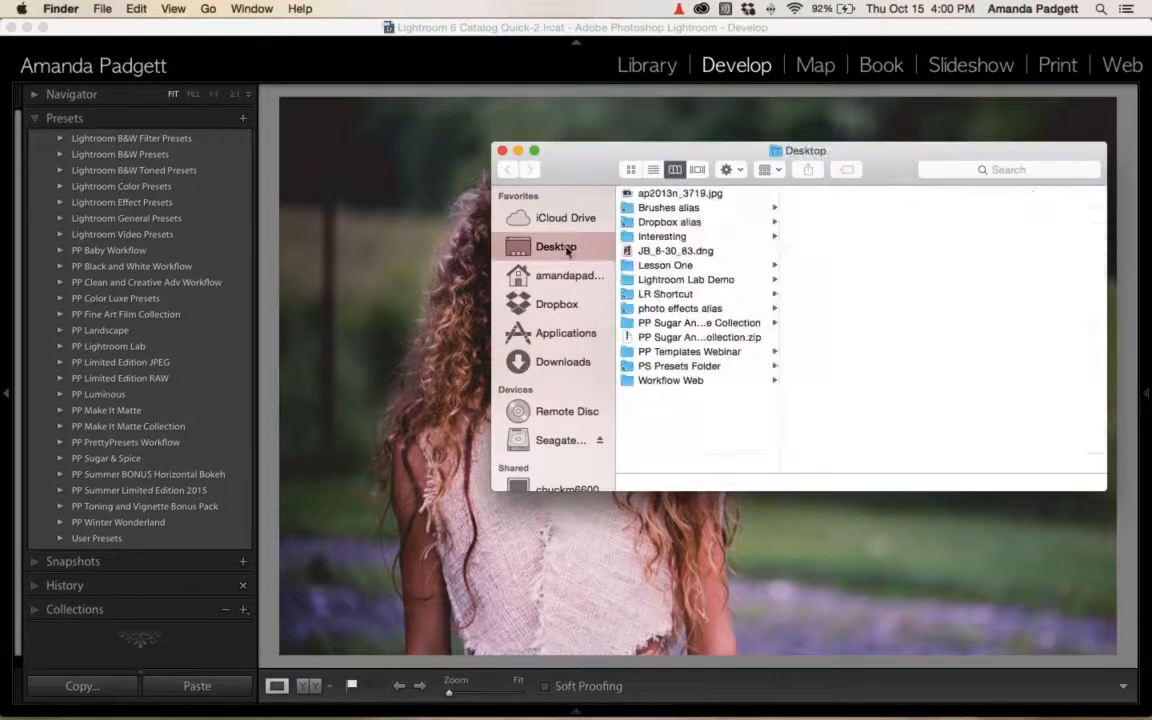
click(698, 324)
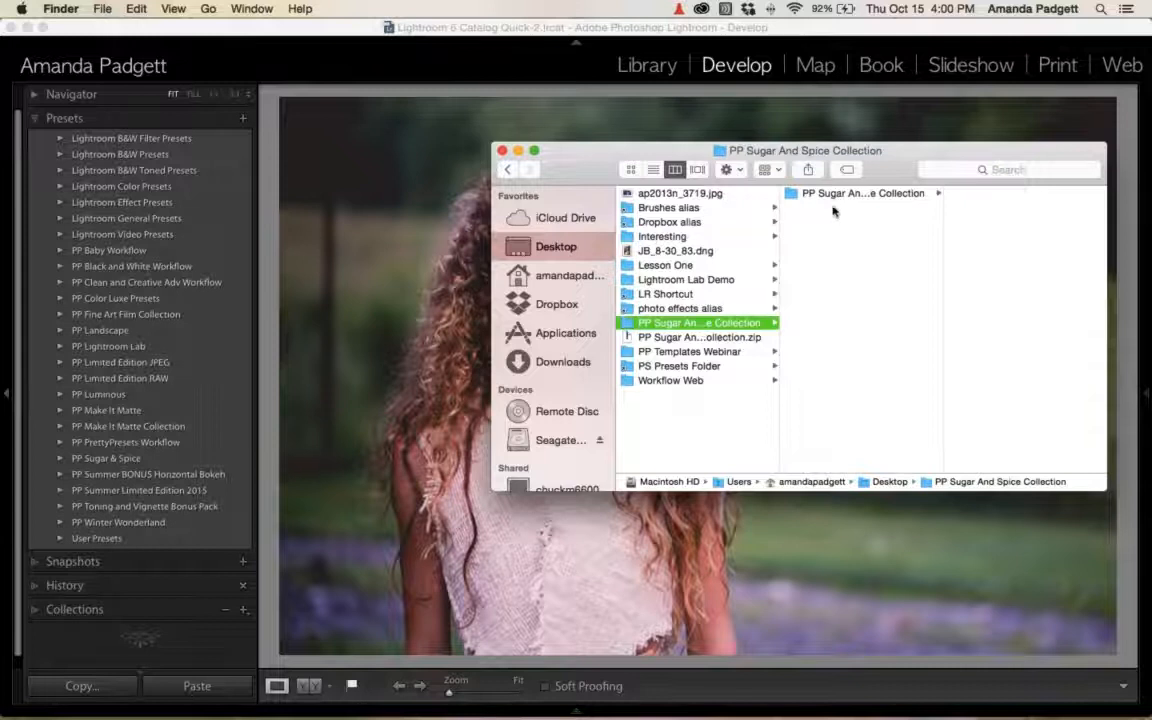
click(838, 196)
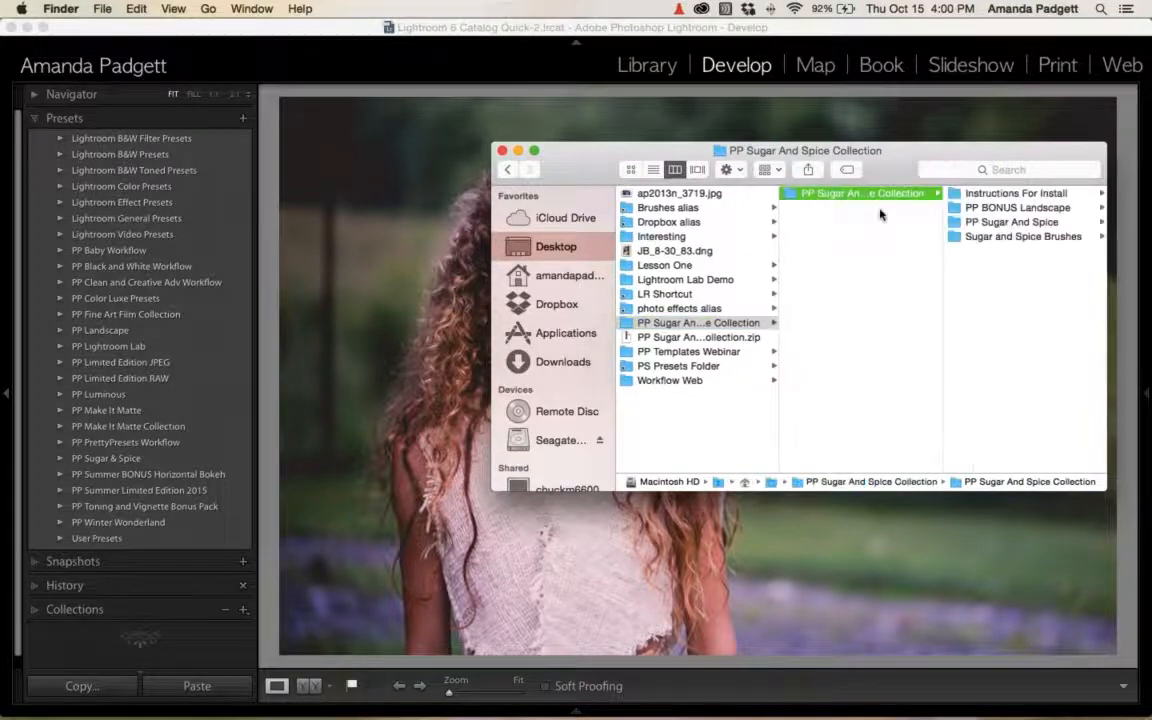
click(1007, 238)
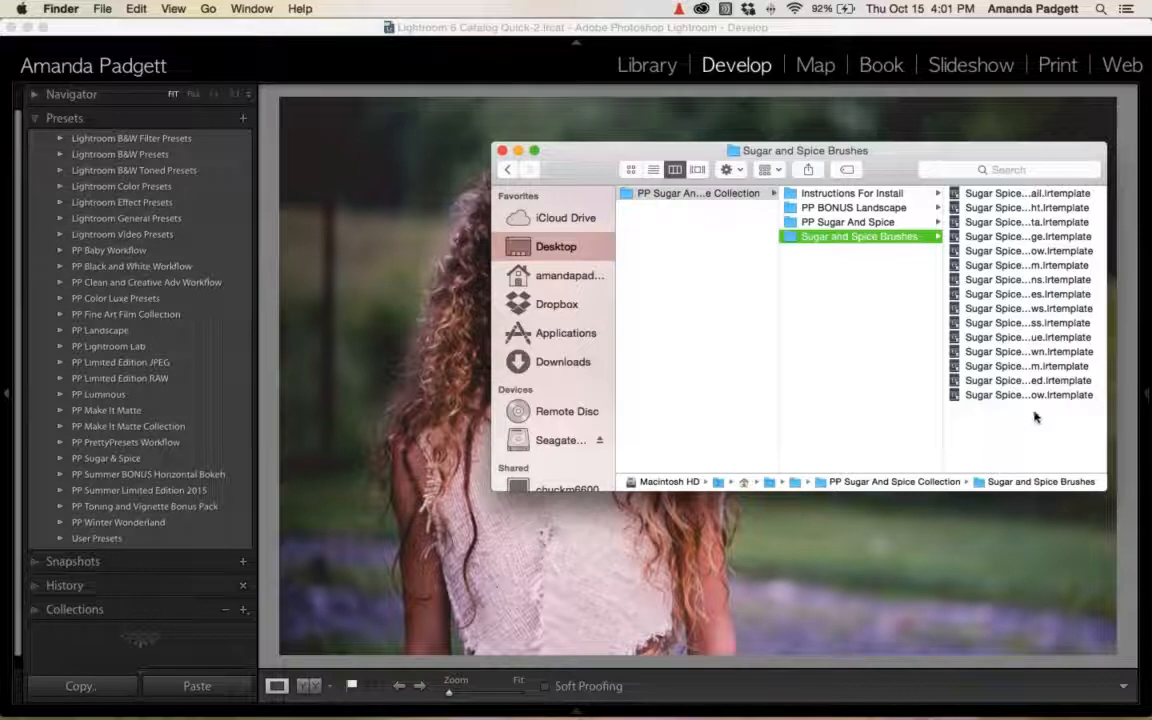
Select all the brush .lrtemplate files in Sugar and Spice Brushes and copy them.
drag(1035, 418, 1003, 196)
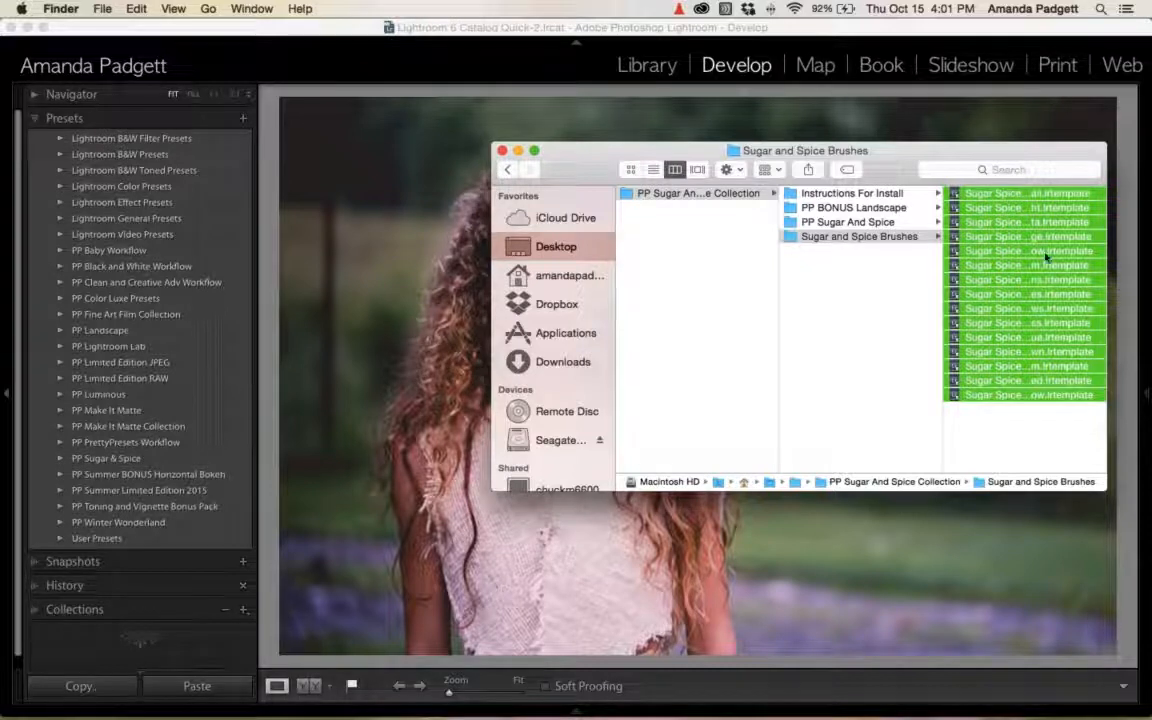
click(1005, 437)
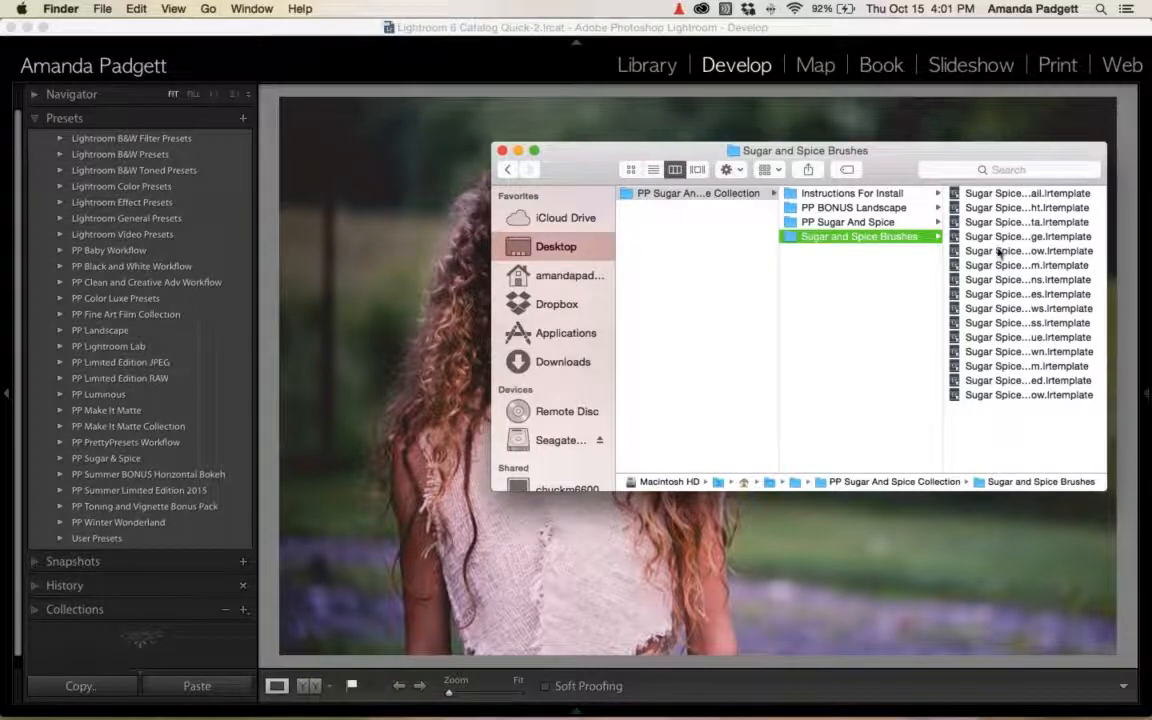
click(1000, 193)
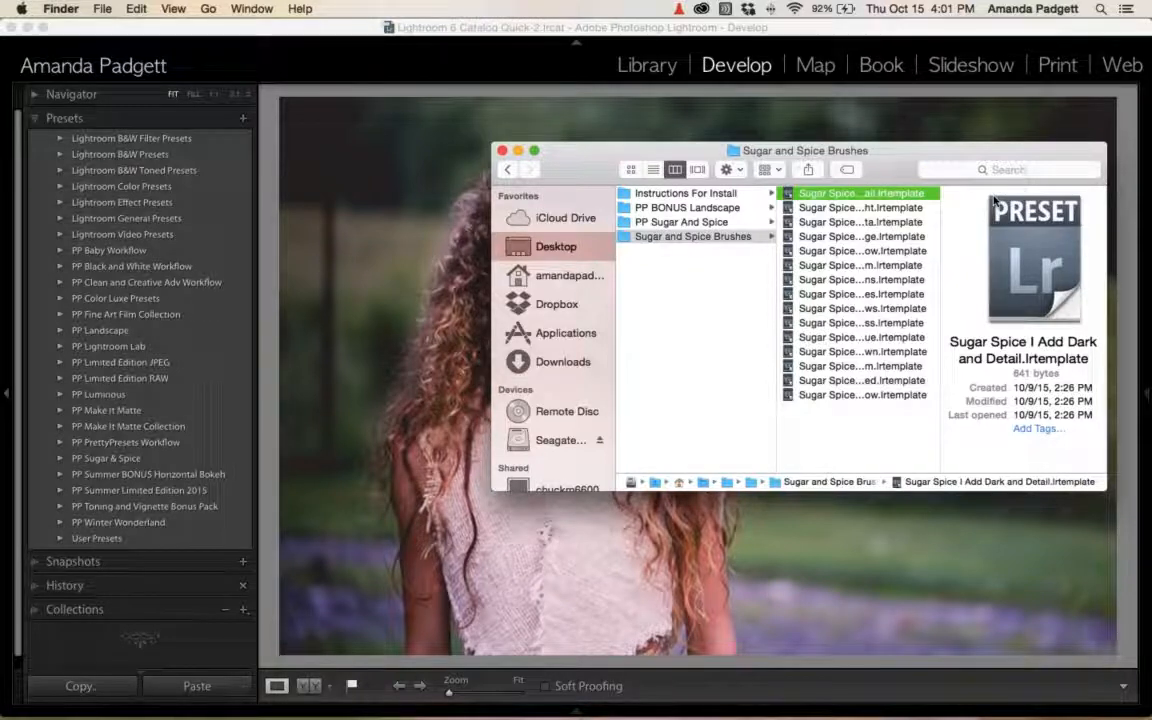
shift+click(887, 394)
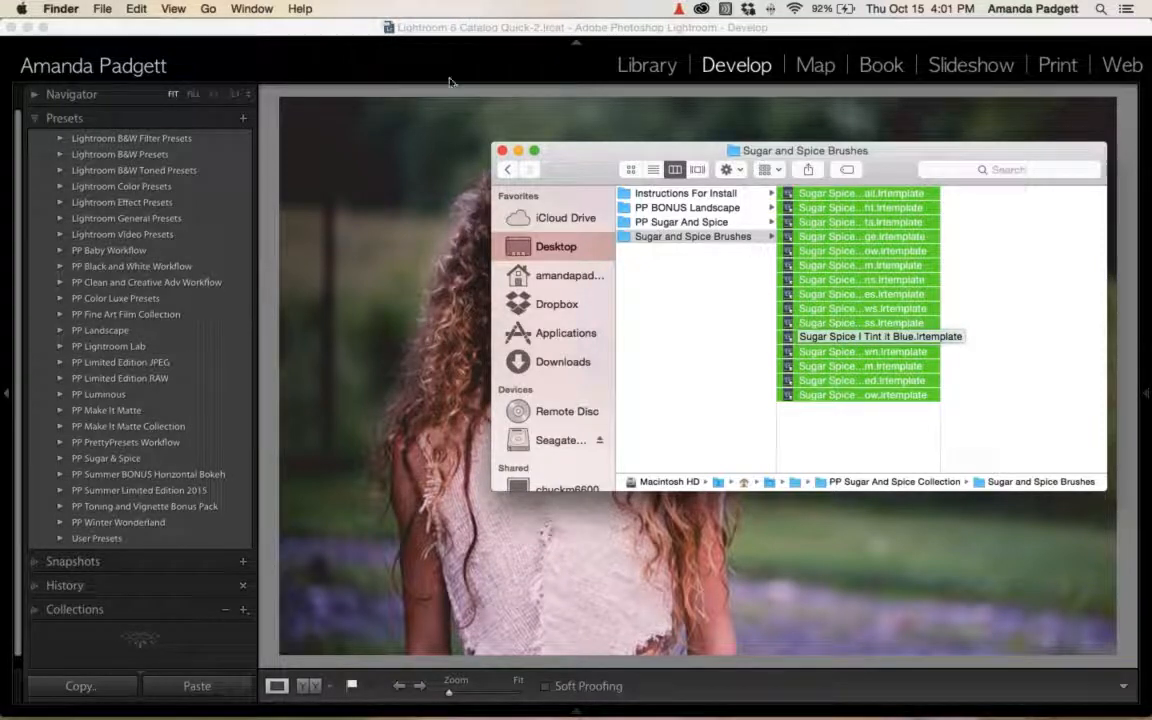
click(136, 9)
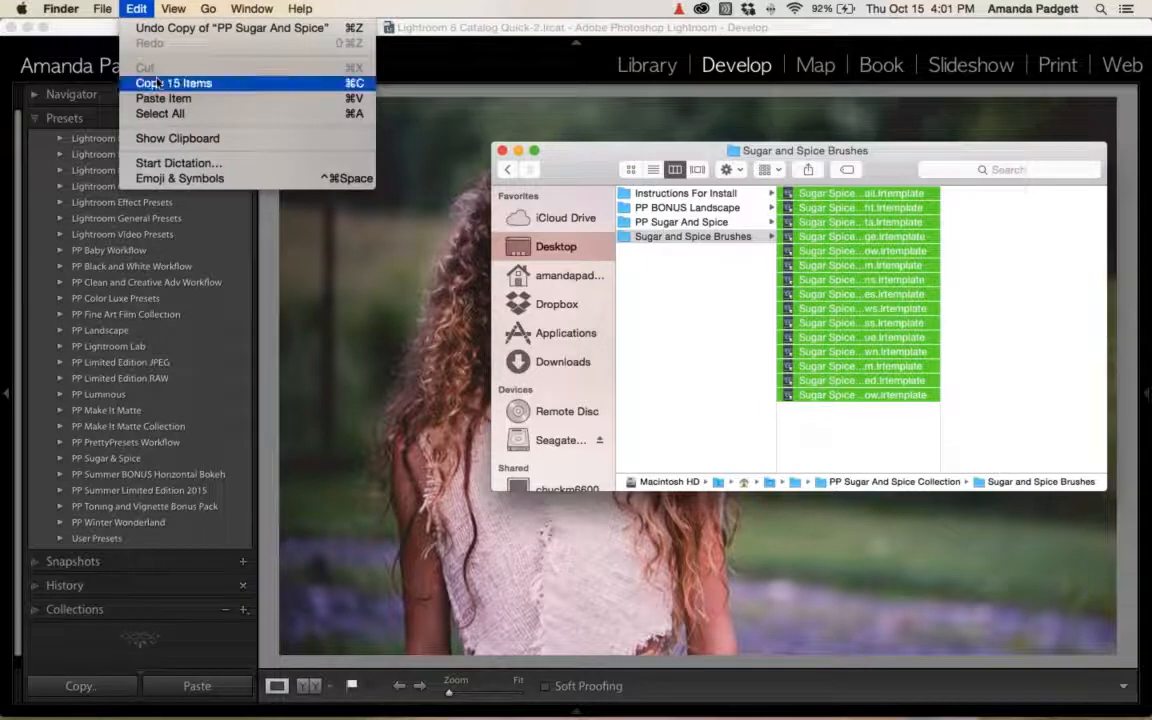
right_click(851, 249)
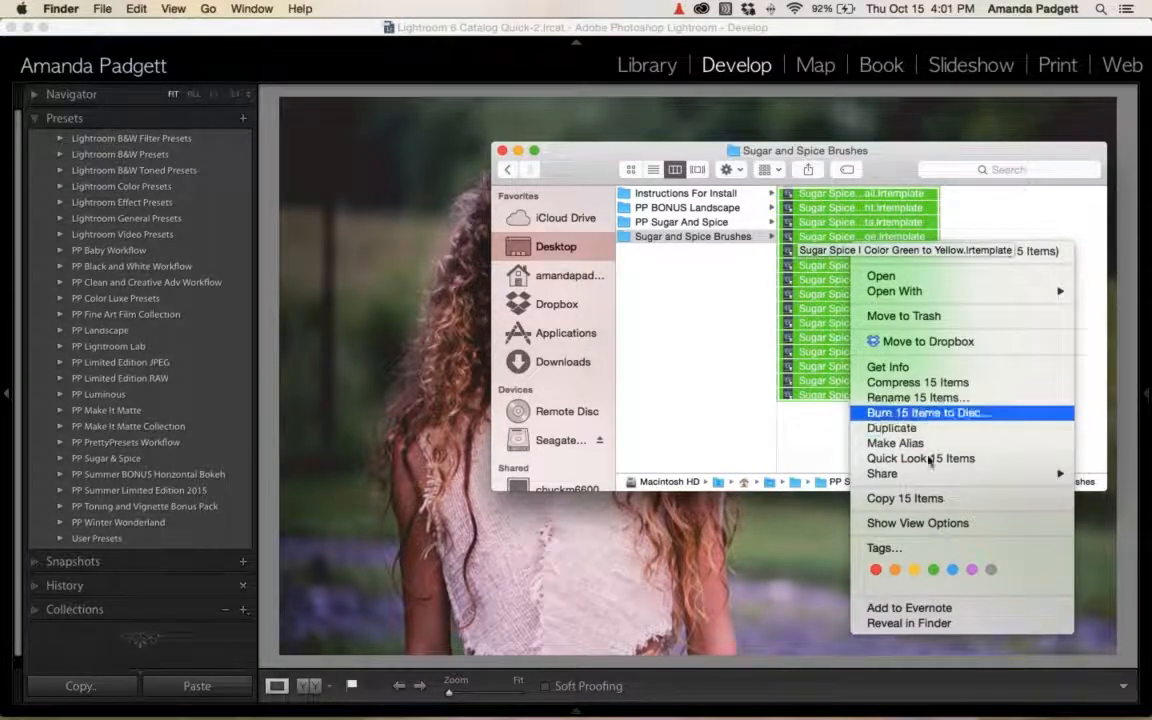
click(931, 498)
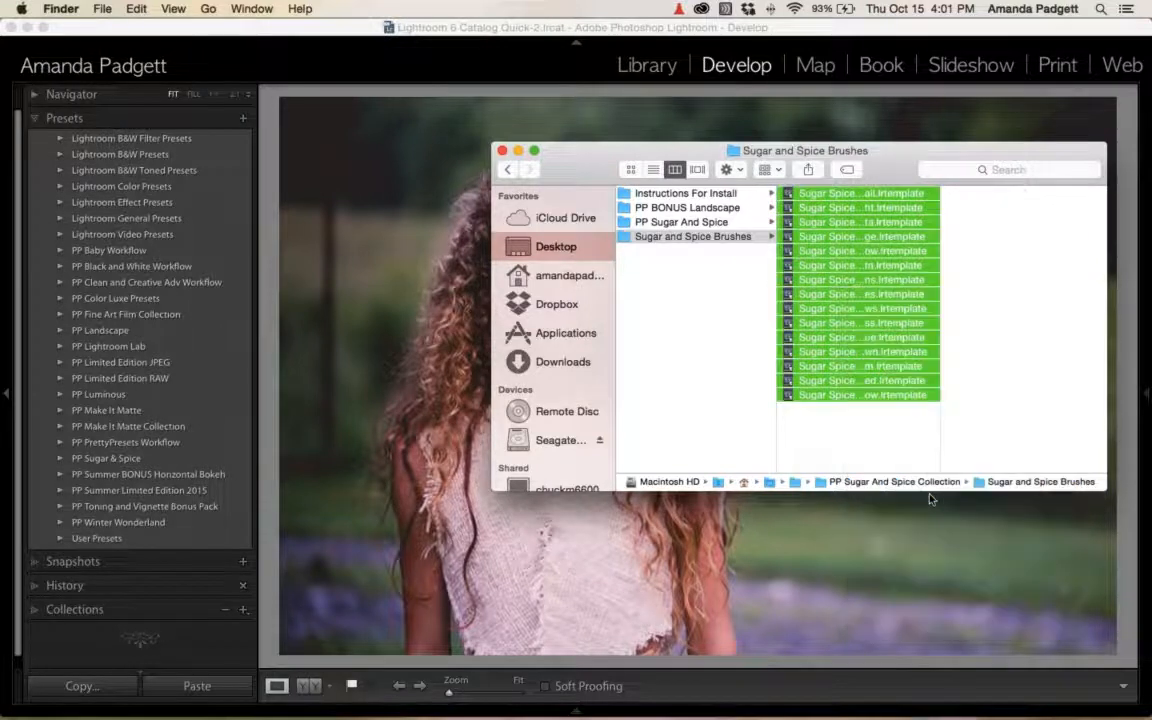
Switch back to Lightroom, reveal its presets folder from the Preferences, and open the Lightroom folder in Finder.
click(131, 26)
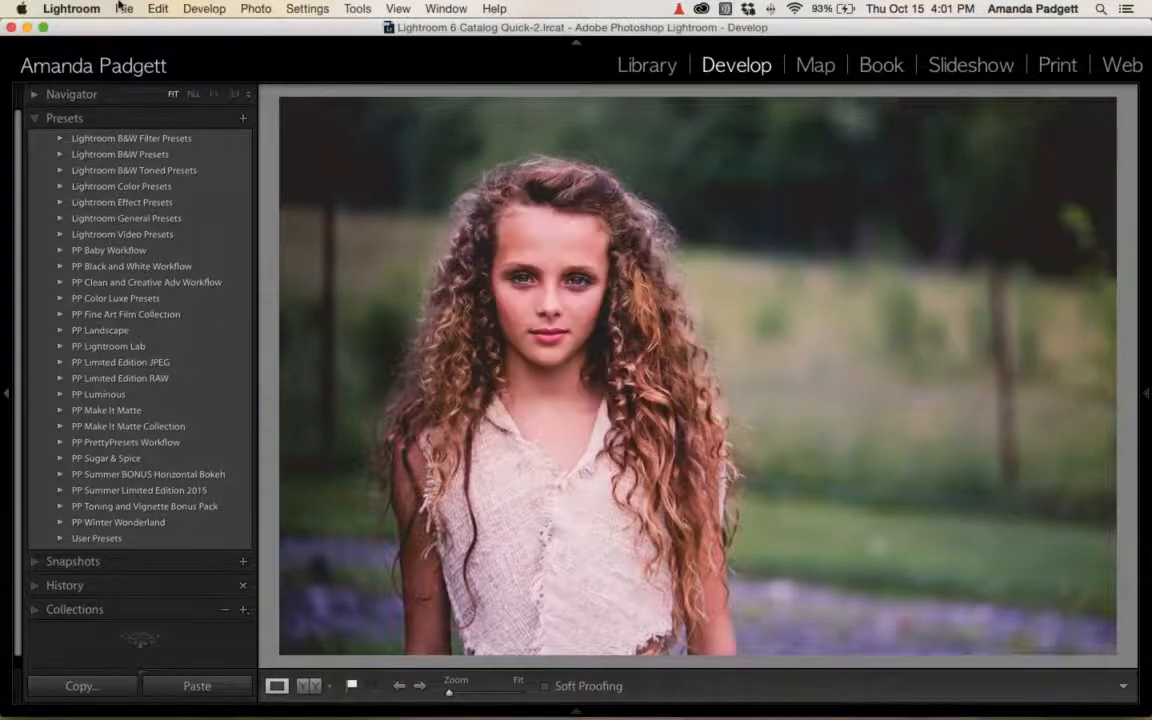
click(120, 7)
mouse_move(78, 6)
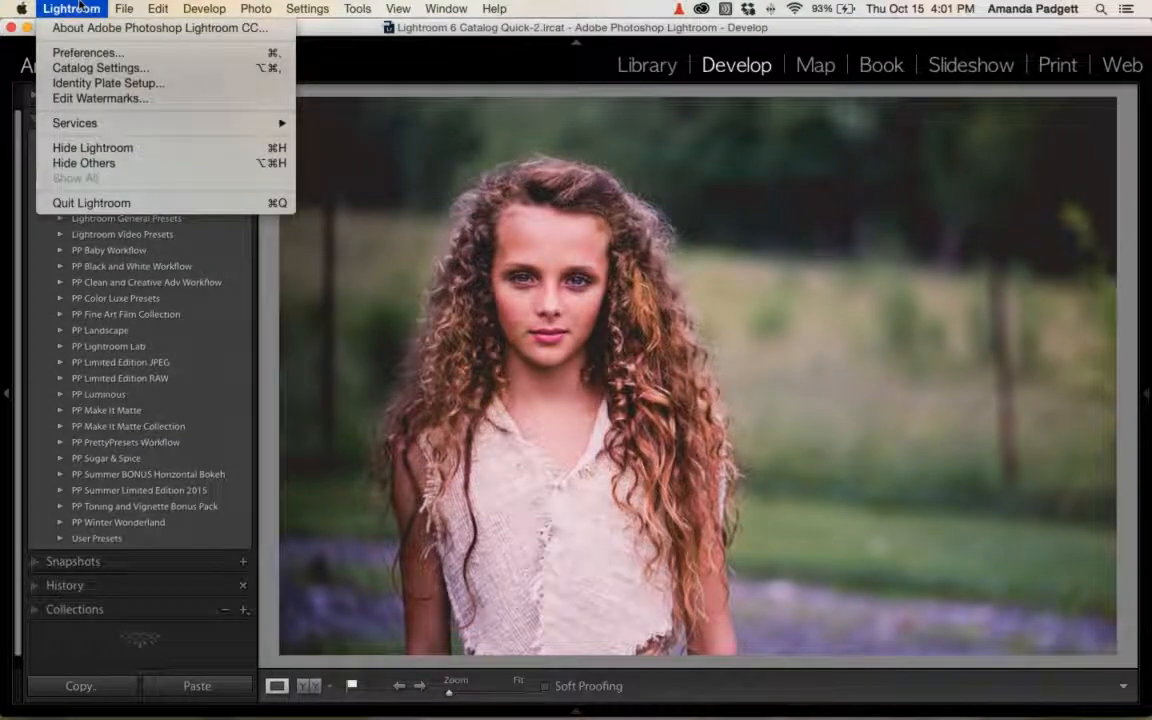
click(90, 52)
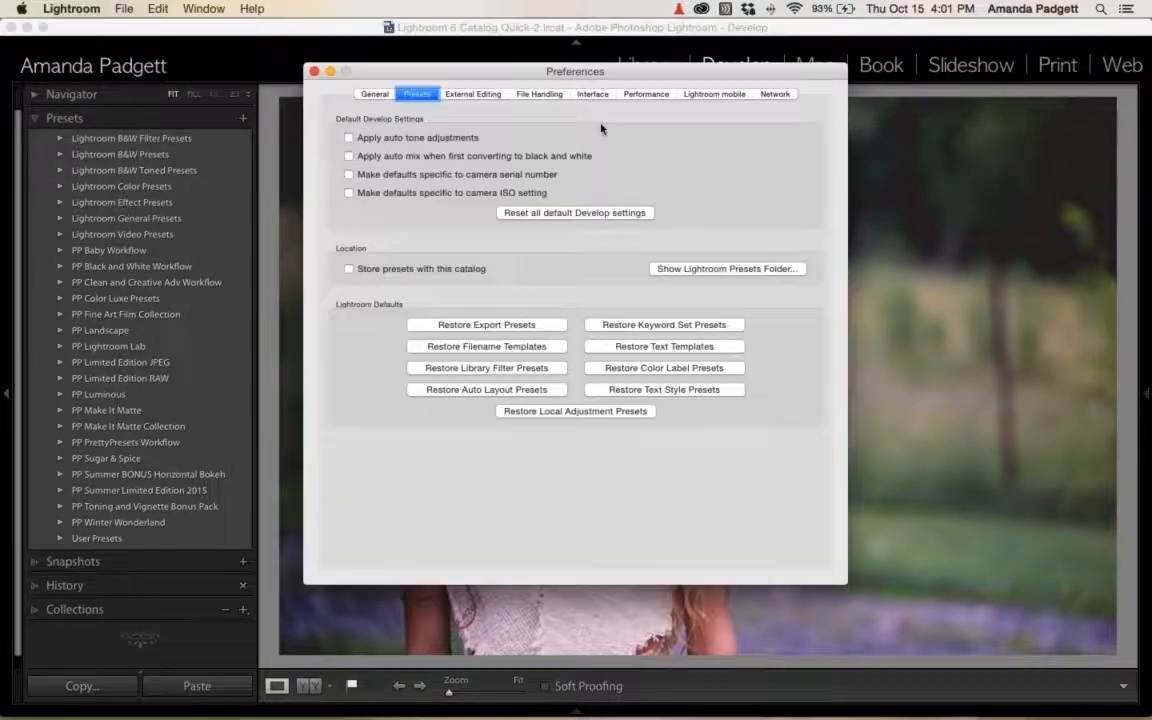
click(697, 270)
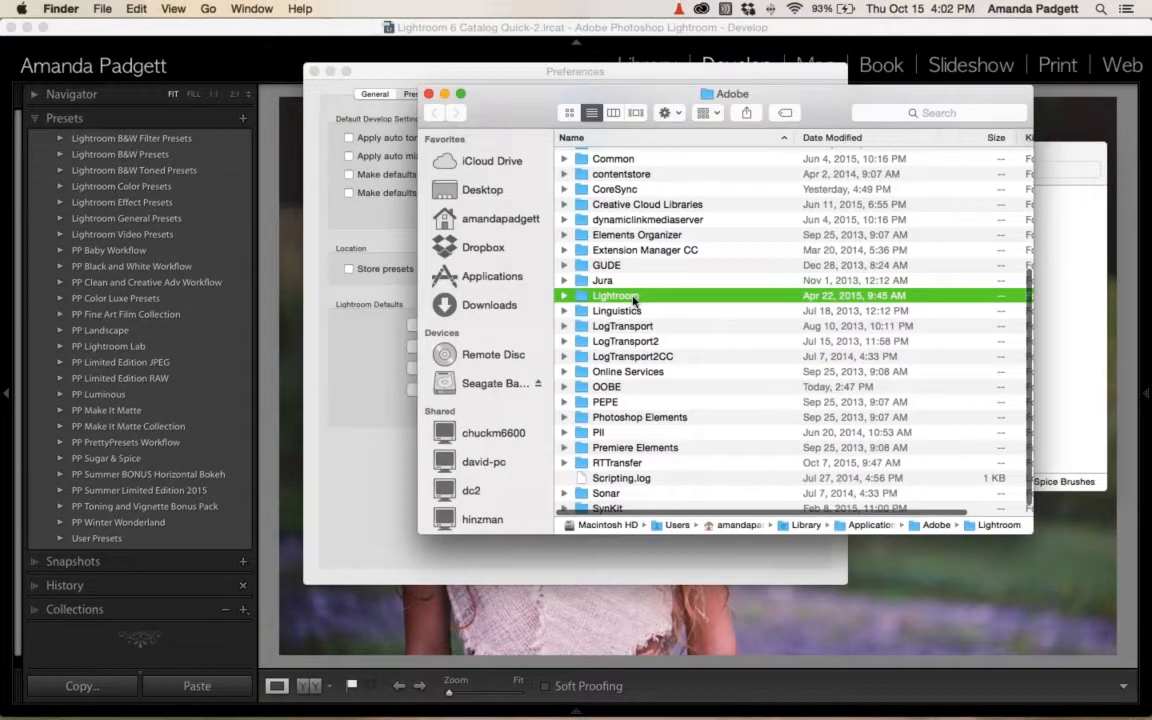
double_click(633, 297)
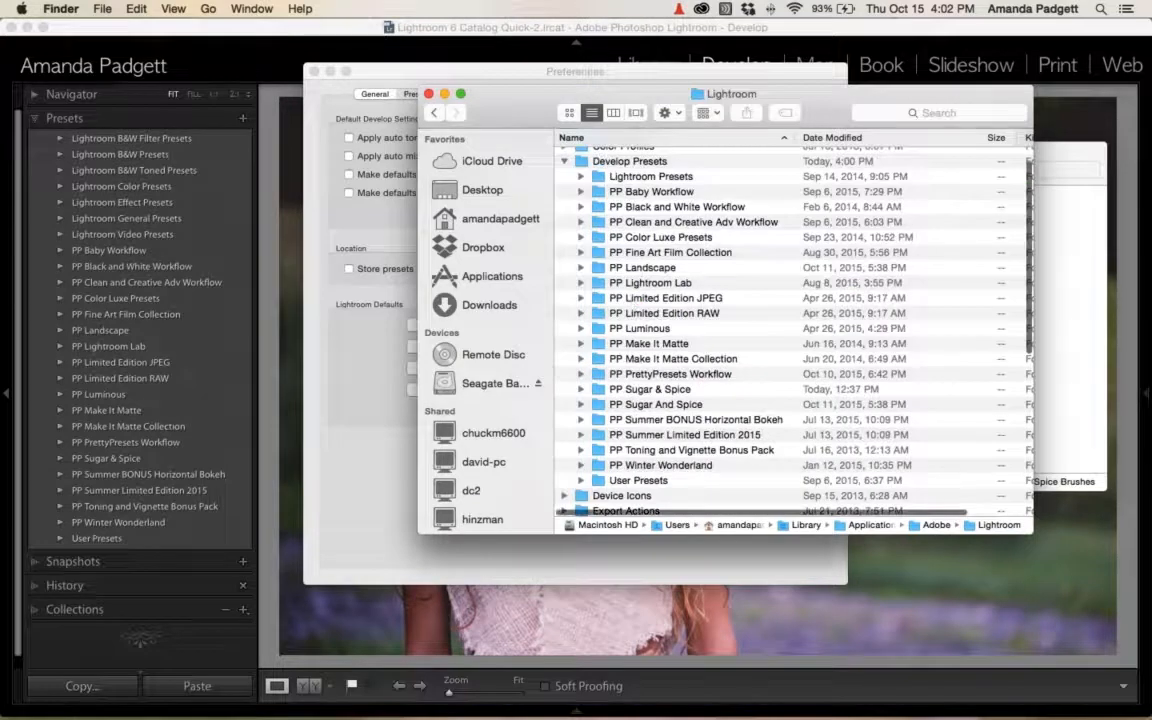
Collapse Develop Presets and expand Local Adjustment Presets to look through its brush files and its paste option.
click(565, 163)
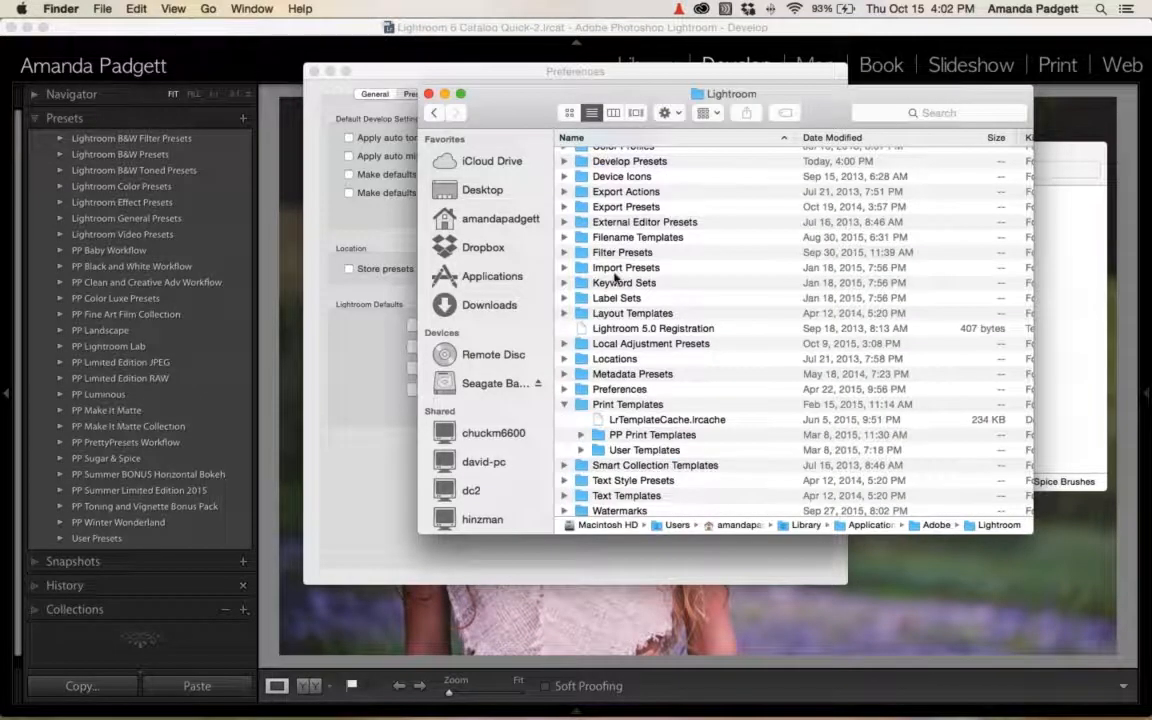
click(629, 345)
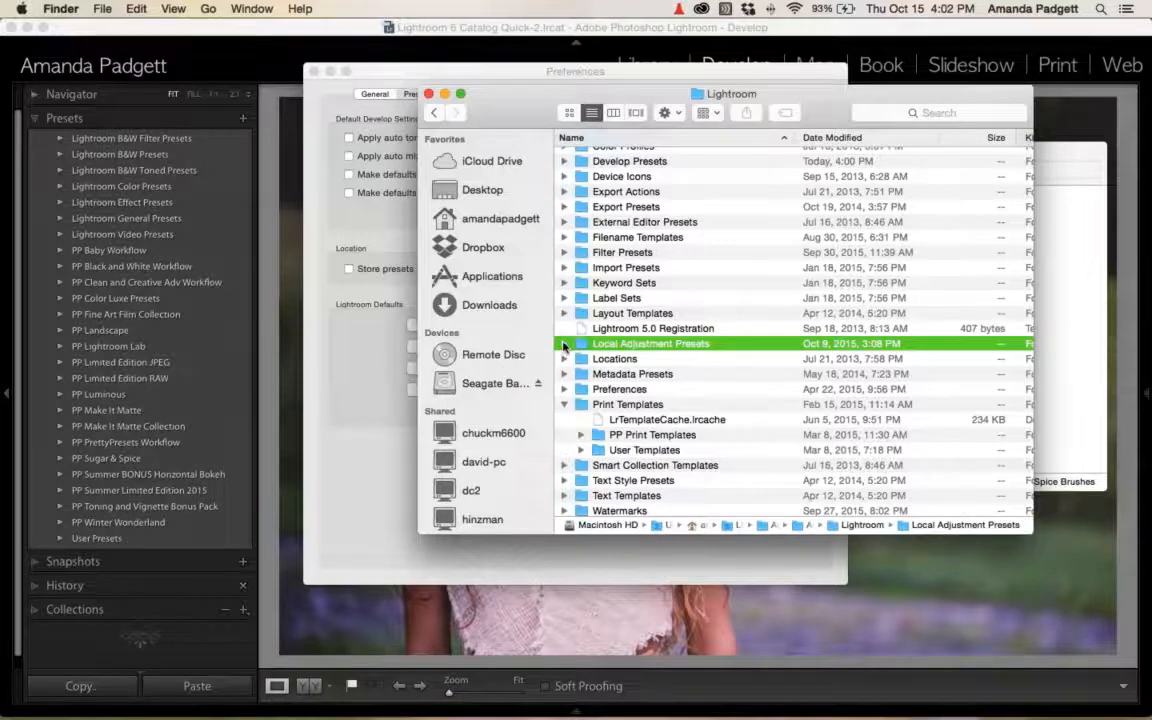
click(563, 345)
scroll(632, 348, down, 5)
scroll(632, 348, down, 10)
right_click(672, 347)
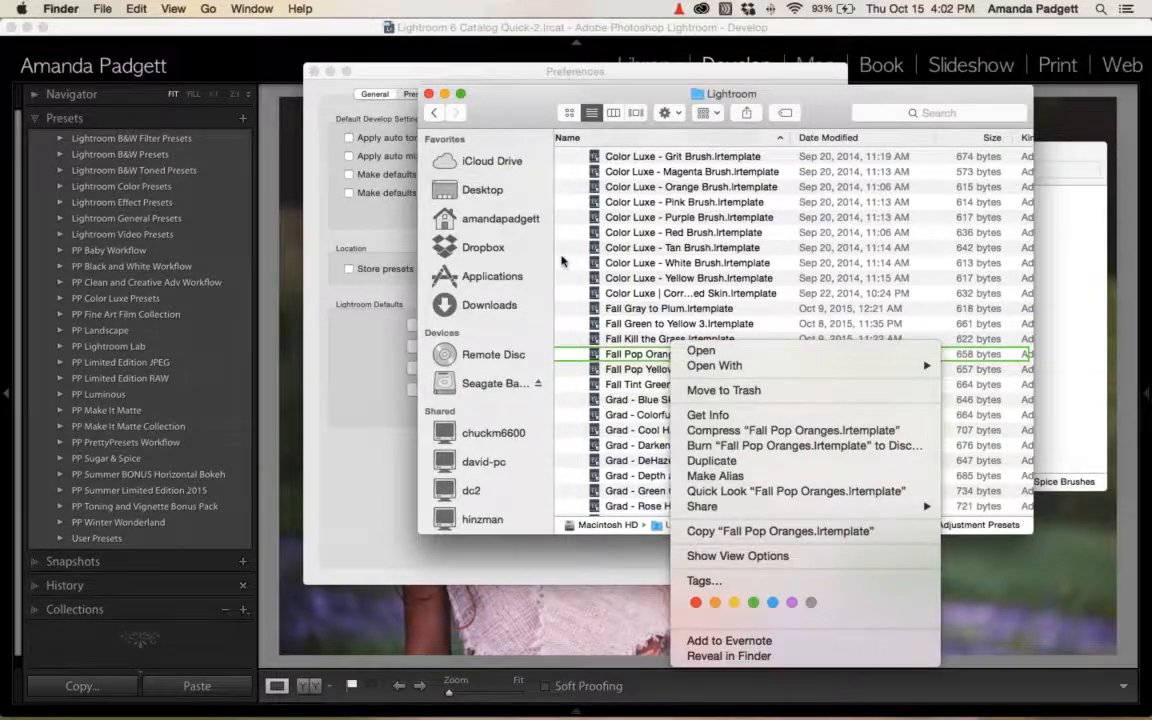
click(510, 235)
scroll(660, 283, up, 10)
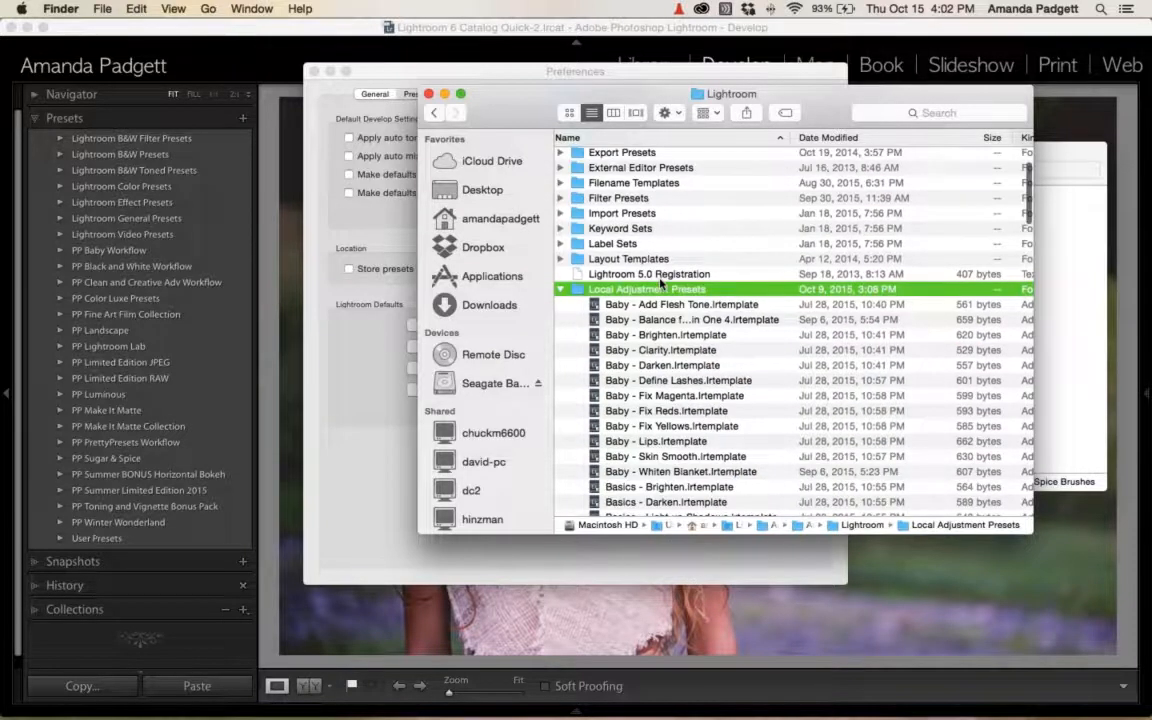
right_click(665, 290)
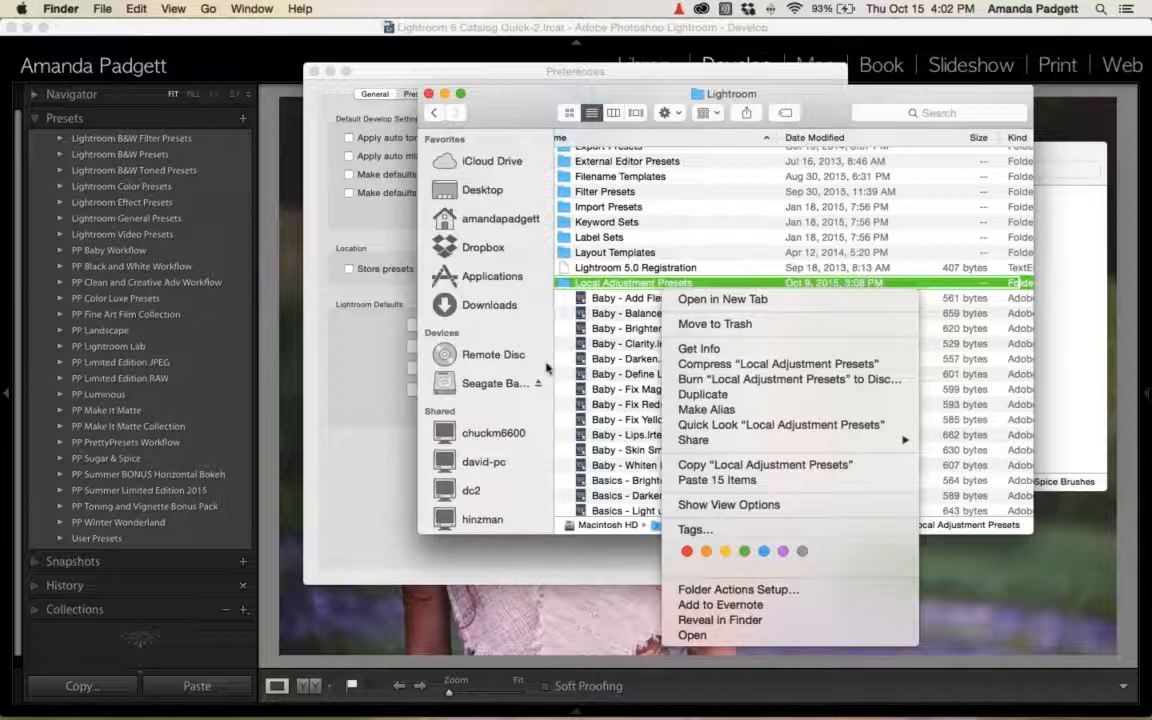
click(575, 287)
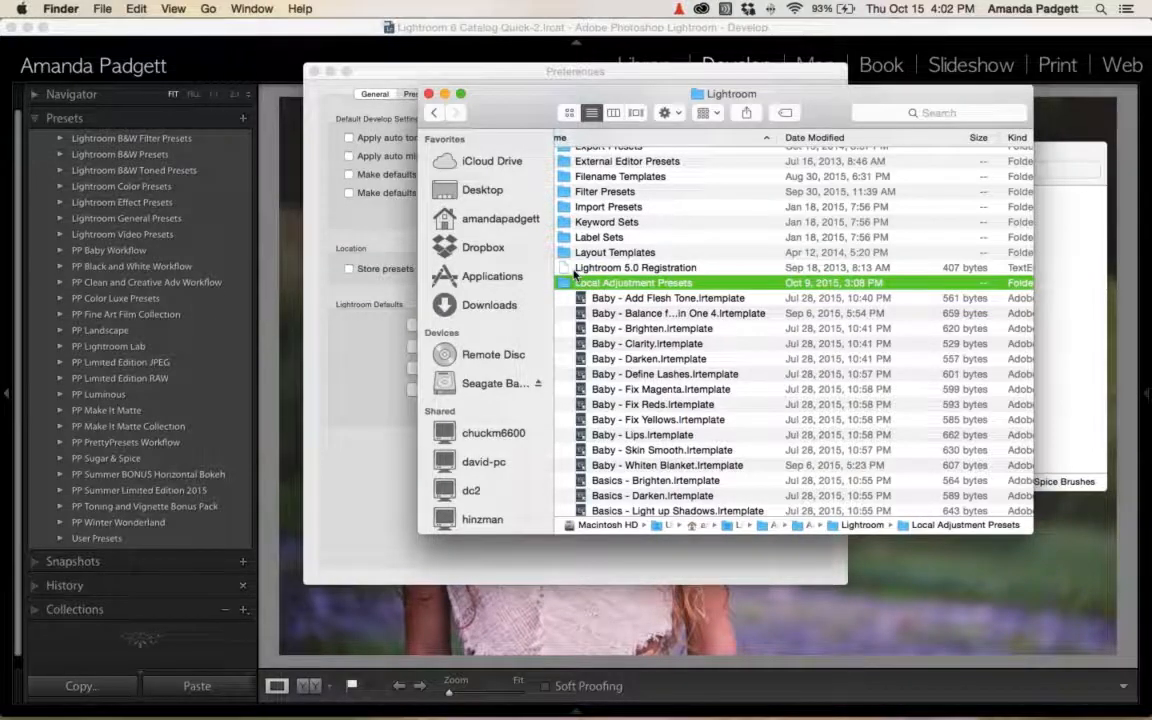
Set the Lightroom folder window to column view and close both Finder windows.
click(613, 113)
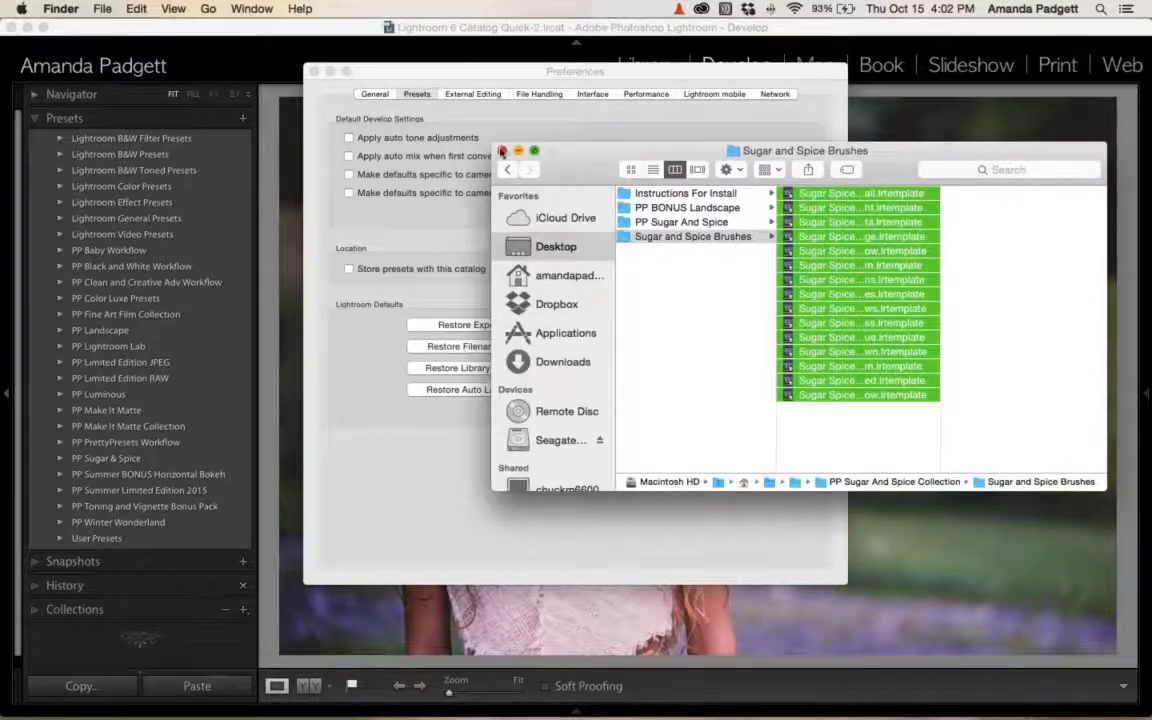
click(502, 151)
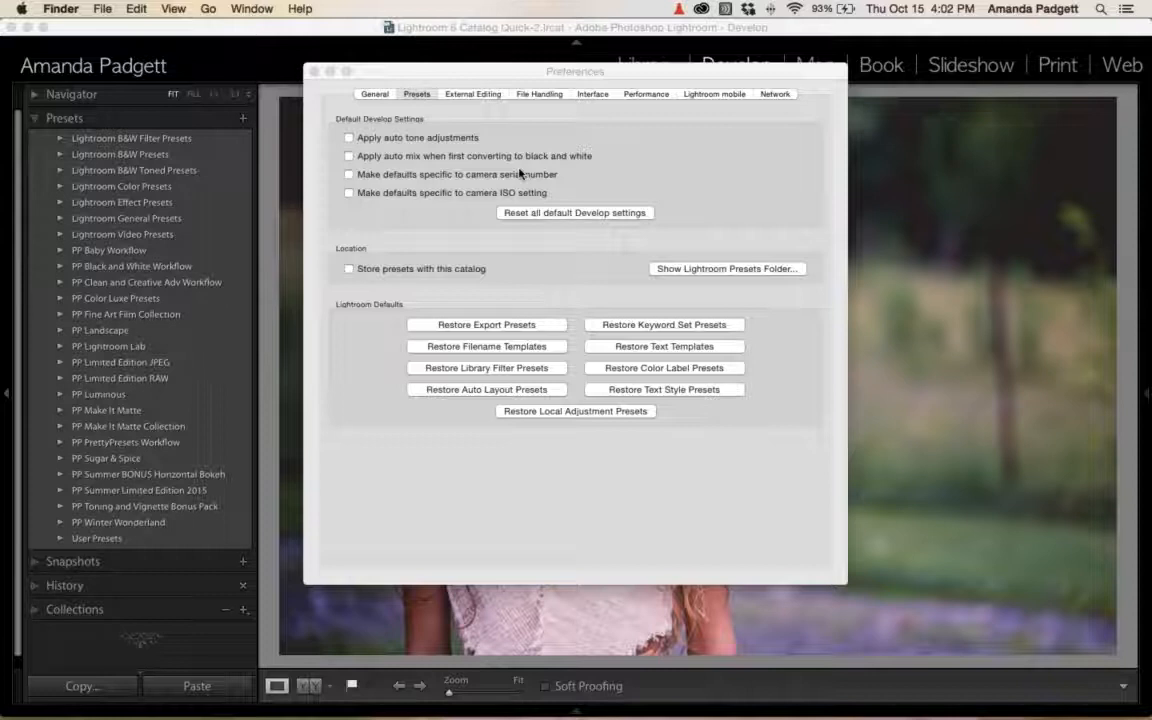
Reveal the Lightroom presets folder again from the Preferences and make an alias of the Lightroom folder.
click(713, 269)
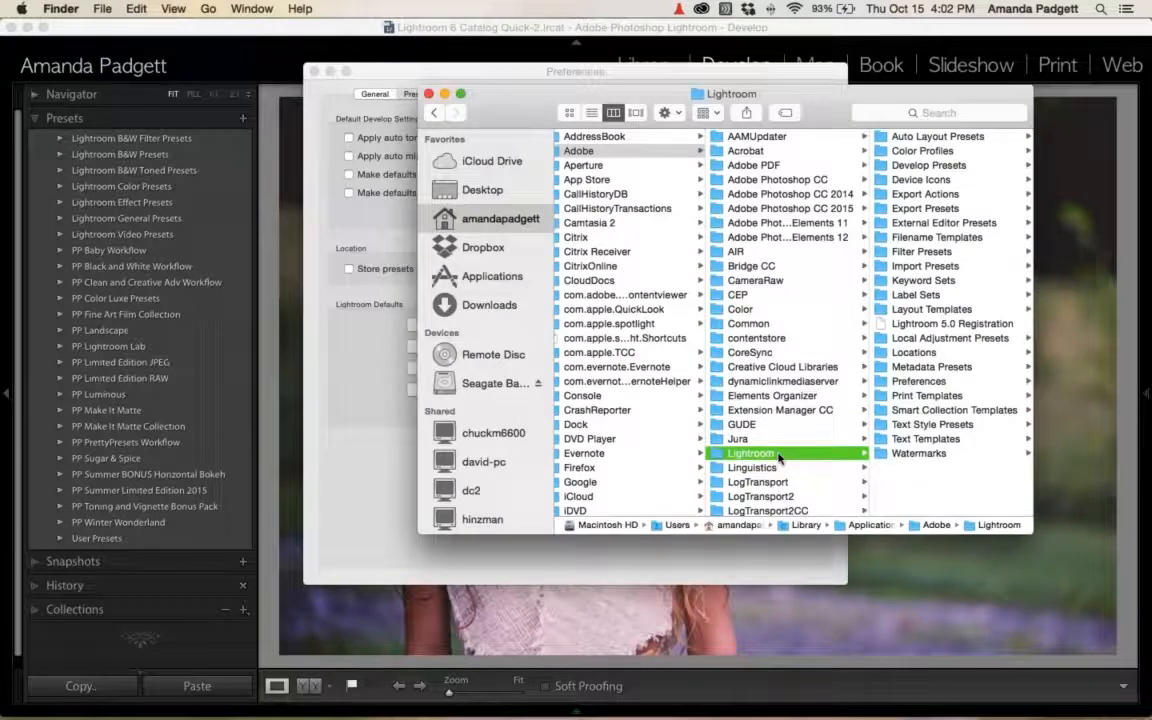
right_click(779, 458)
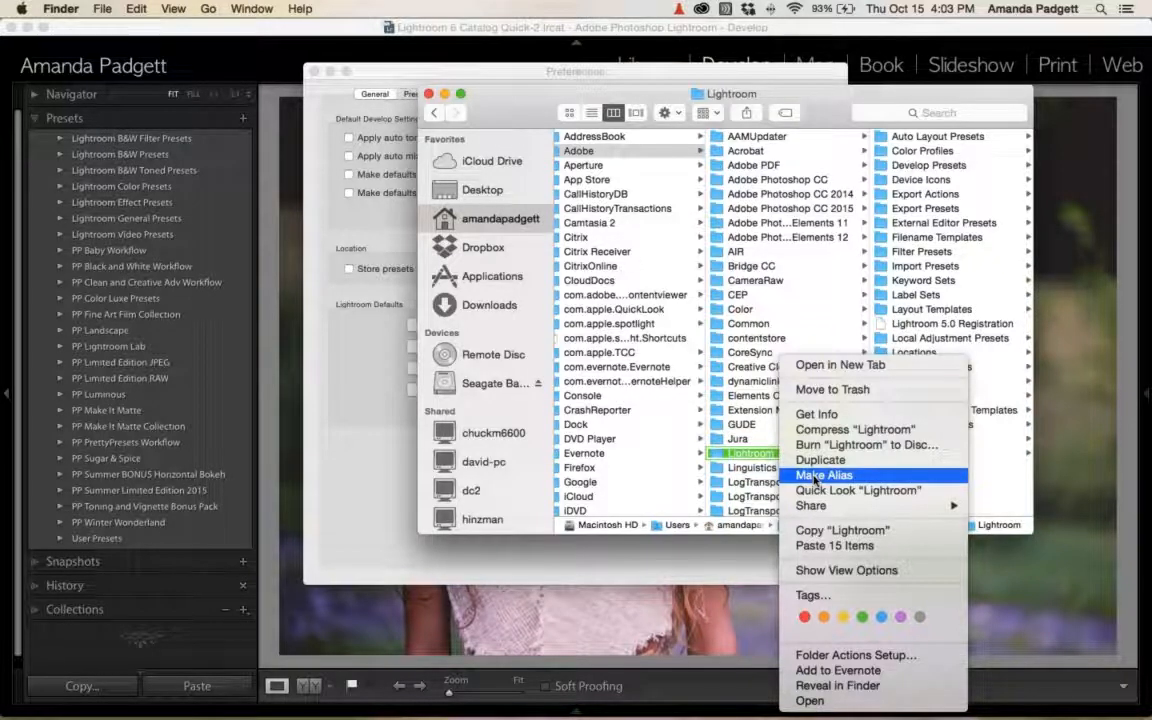
click(823, 475)
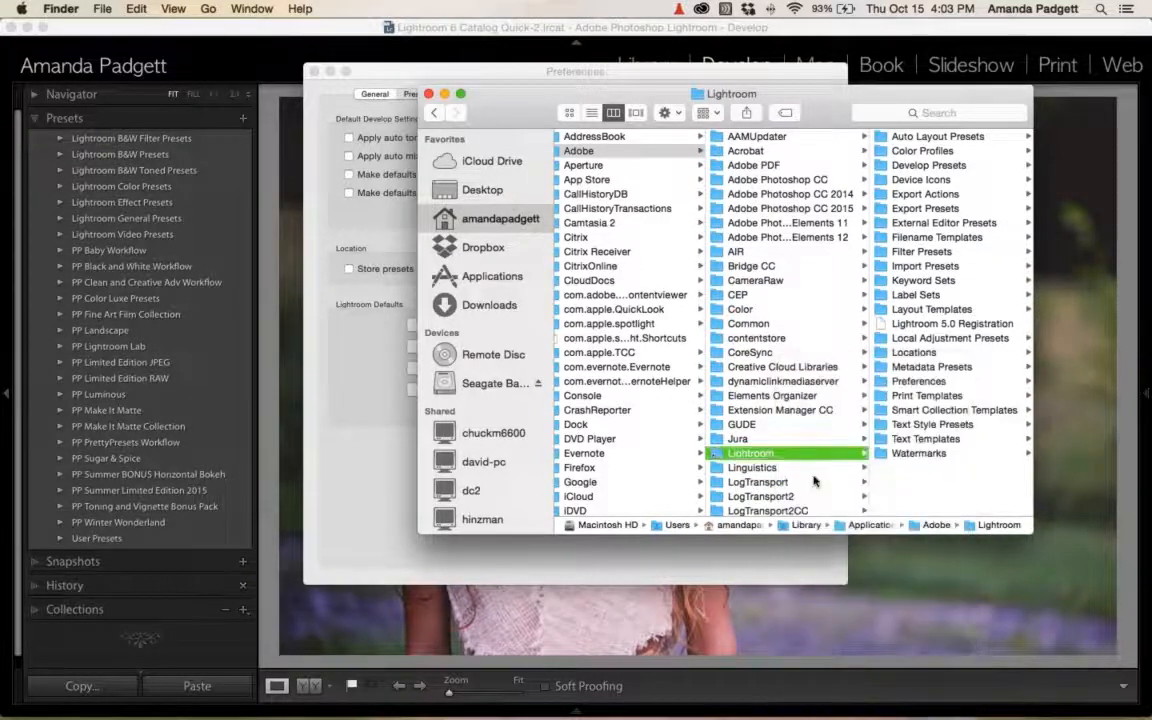
Rename the new alias as Lightroom Presets Shortcut.
text(Lightroo)
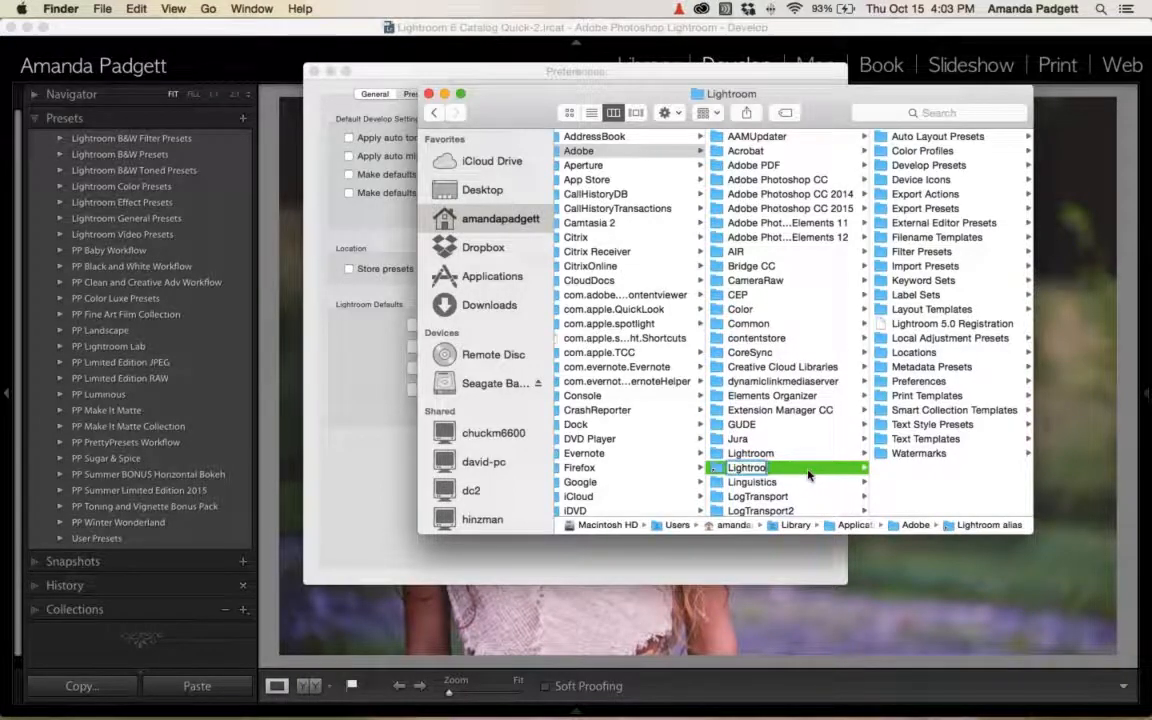
text(m Shortcut 2Pres)
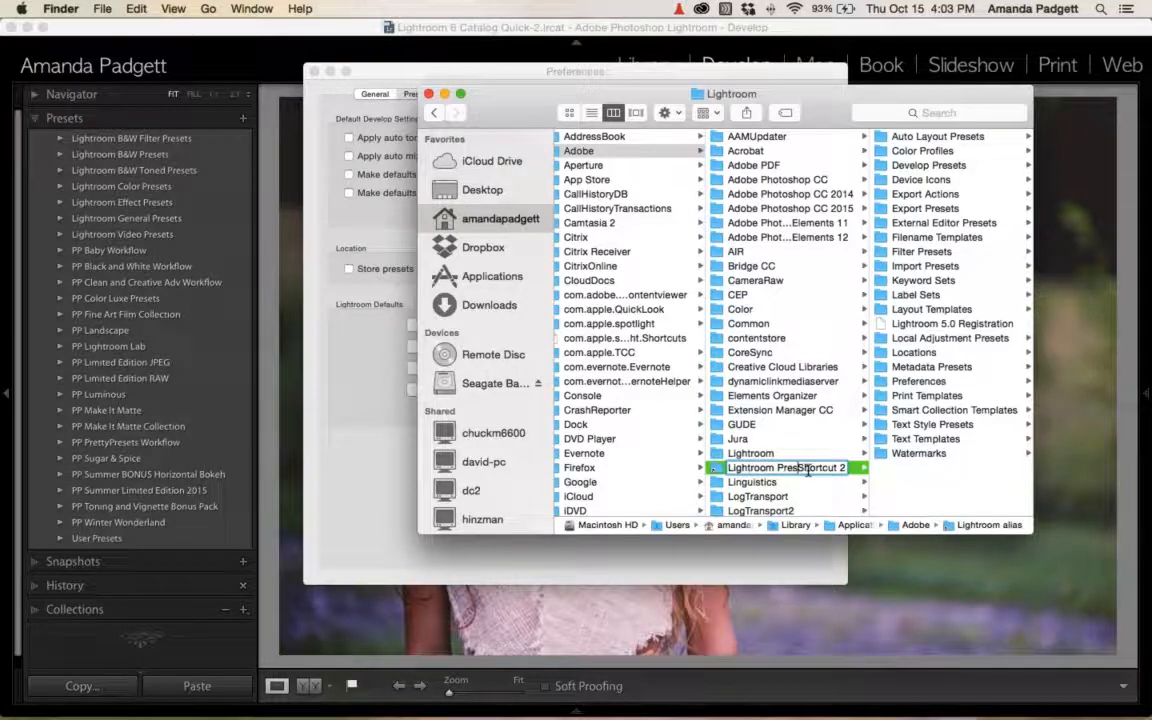
text(ets)
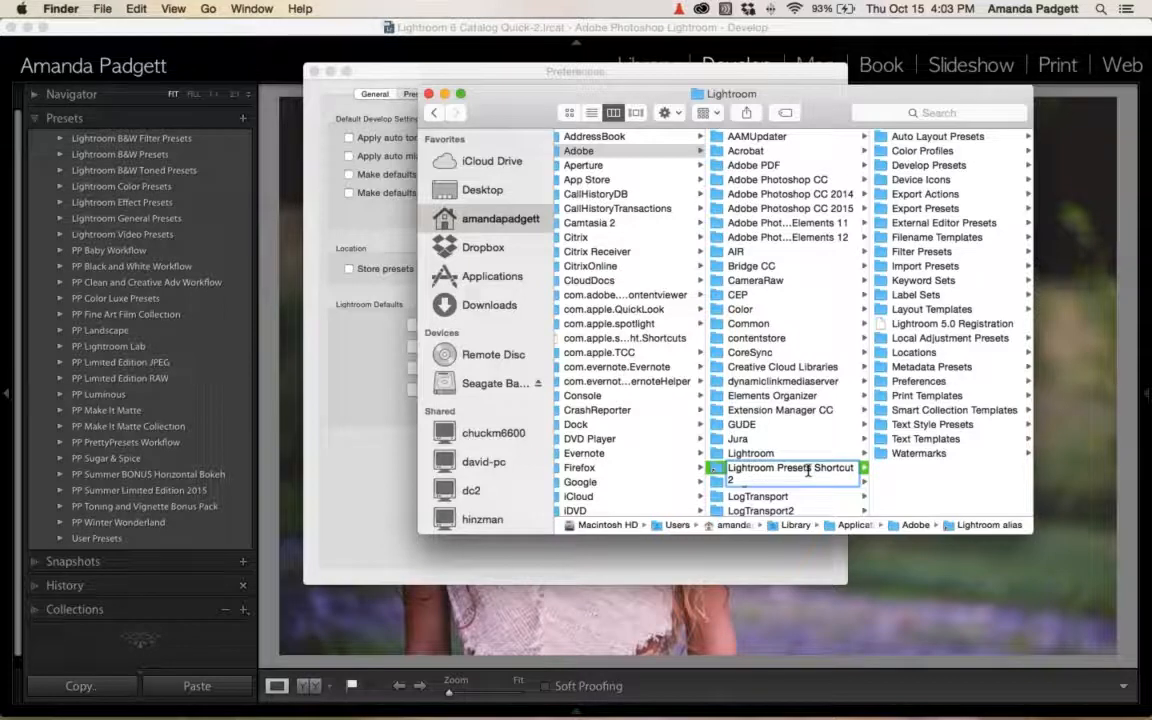
key(super+Right)
key(BackSpace)
key(BackSpace)
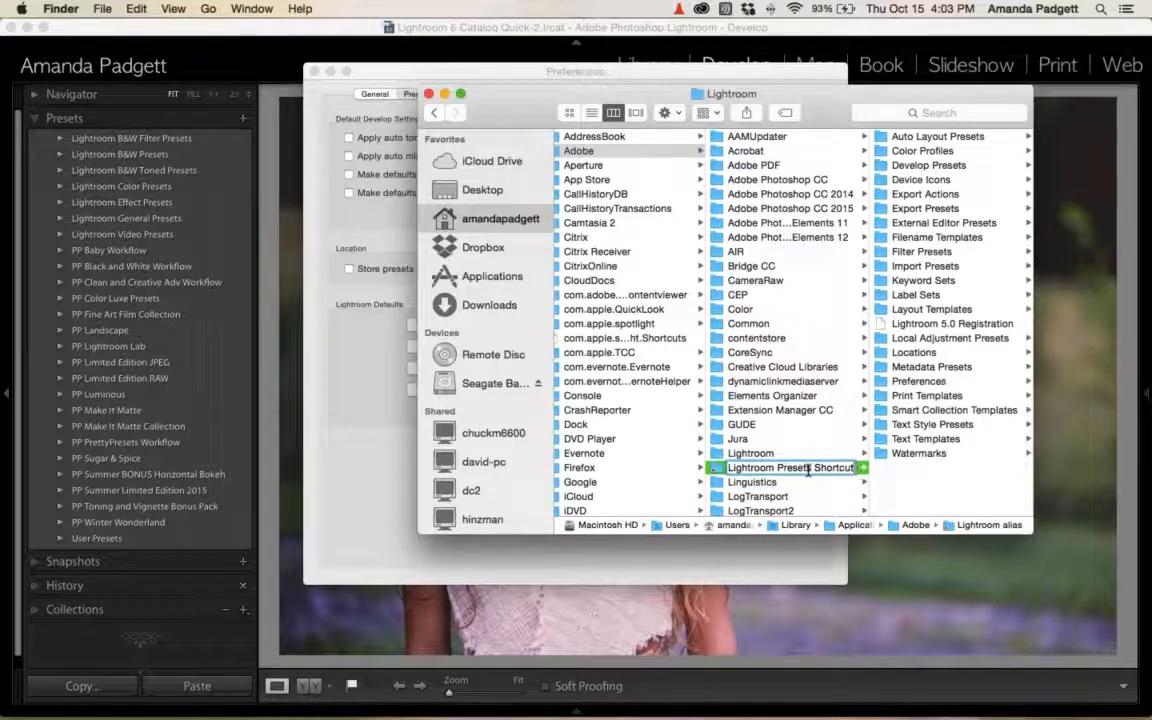
key(Return)
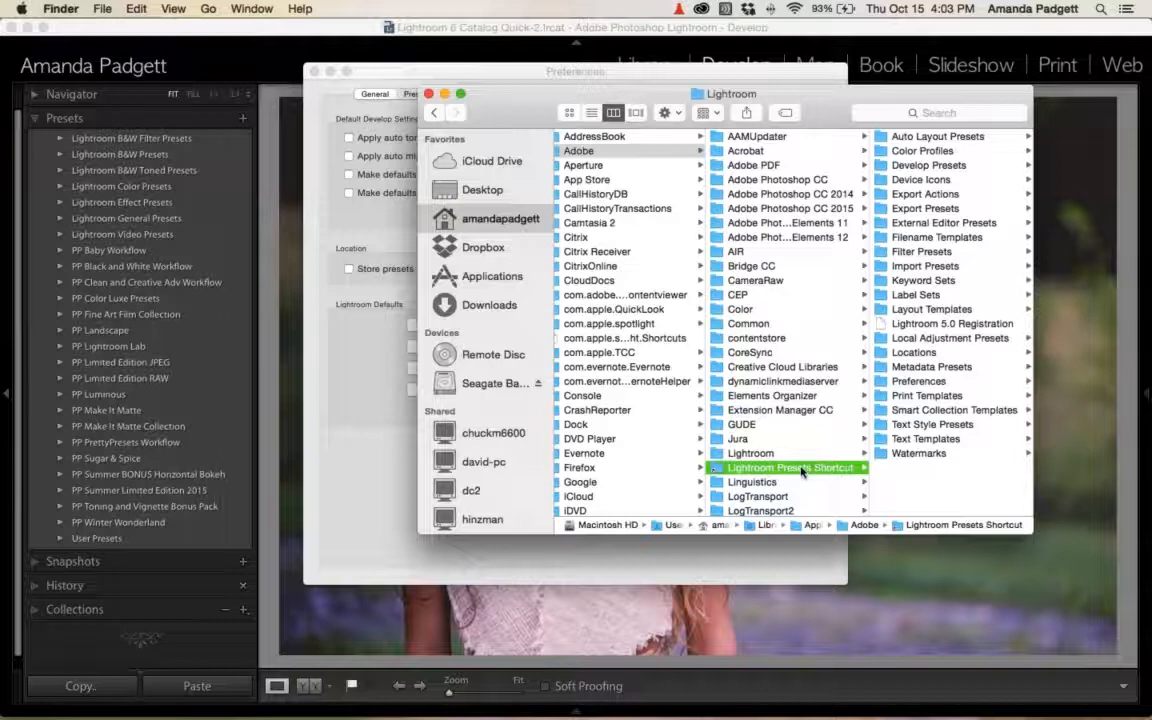
Move the Lightroom Presets Shortcut alias to the Desktop and reveal the Lightroom presets folder again from the Preferences.
drag(802, 471, 511, 192)
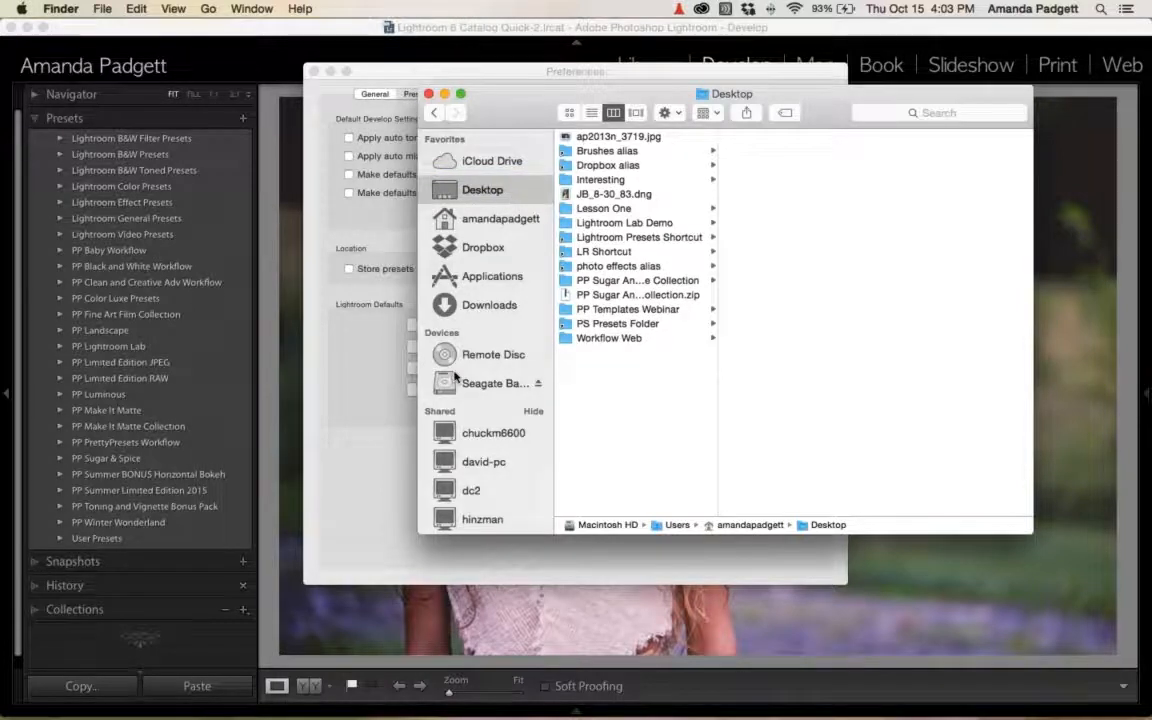
click(412, 341)
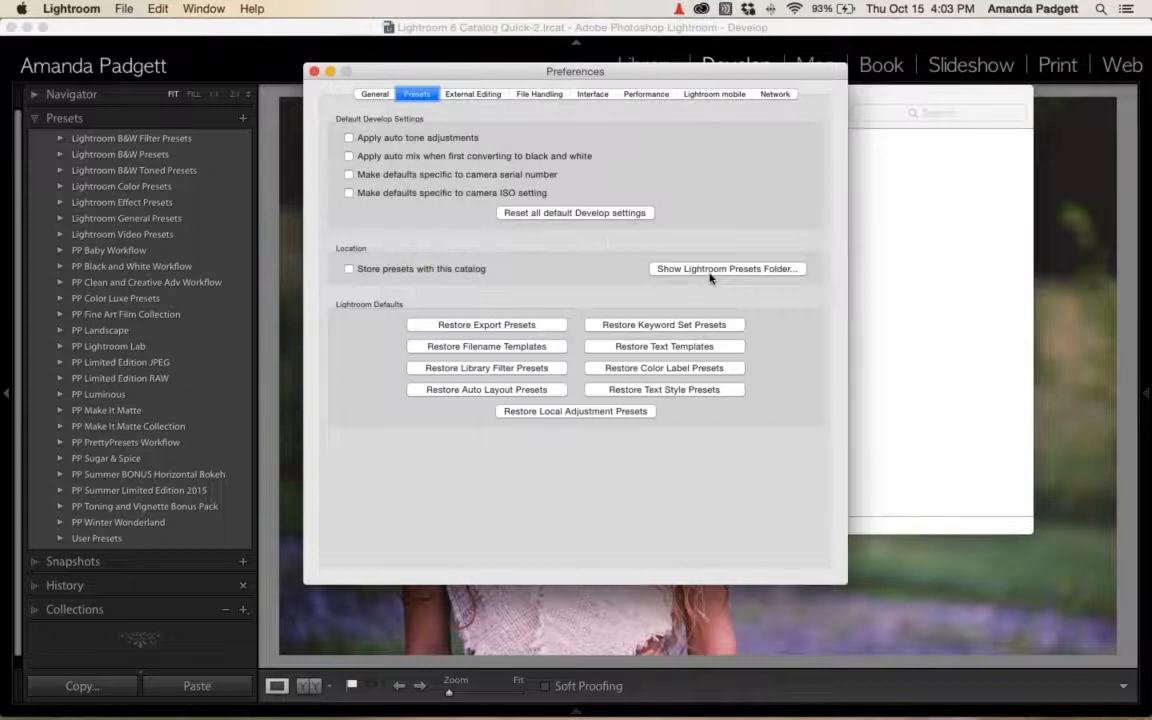
click(712, 269)
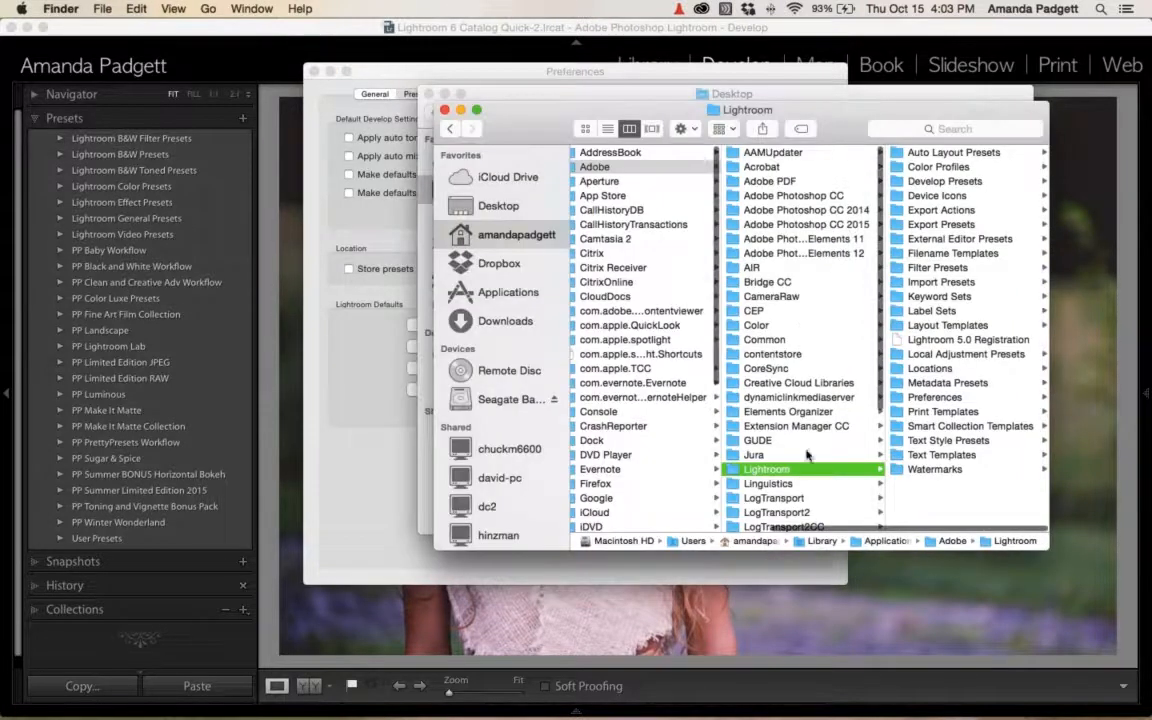
right_click(812, 470)
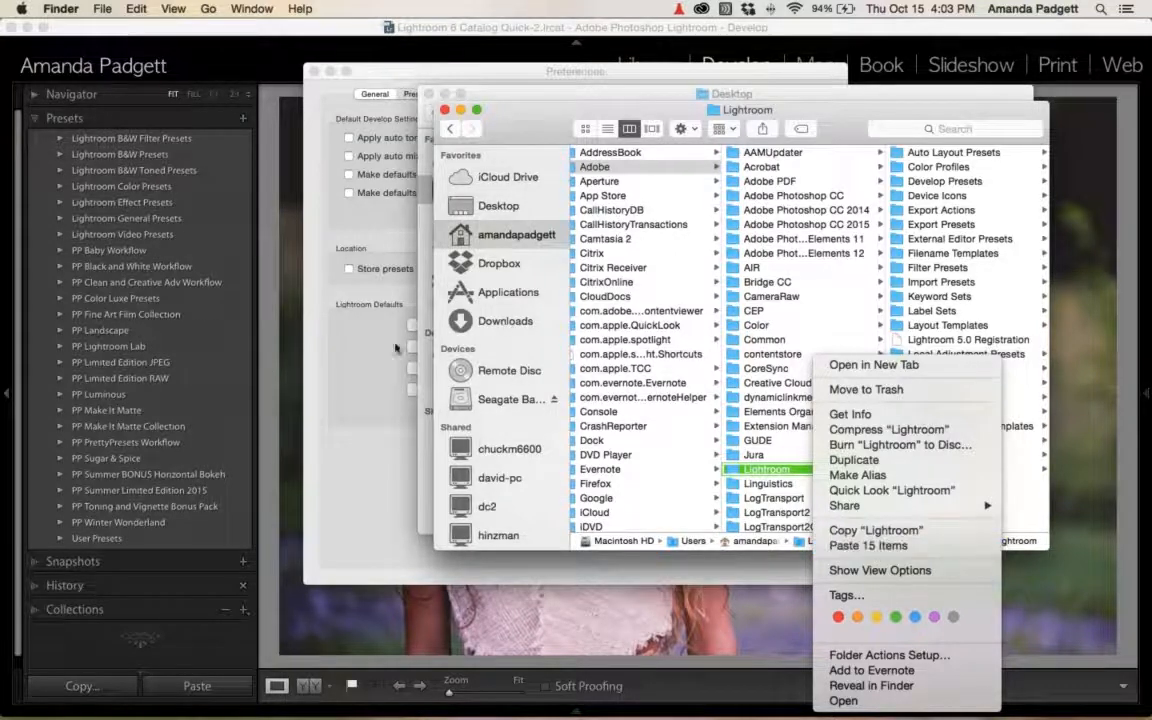
click(327, 433)
Quit Lightroom after closing the Preferences, and close the Lightroom folder window.
click(313, 72)
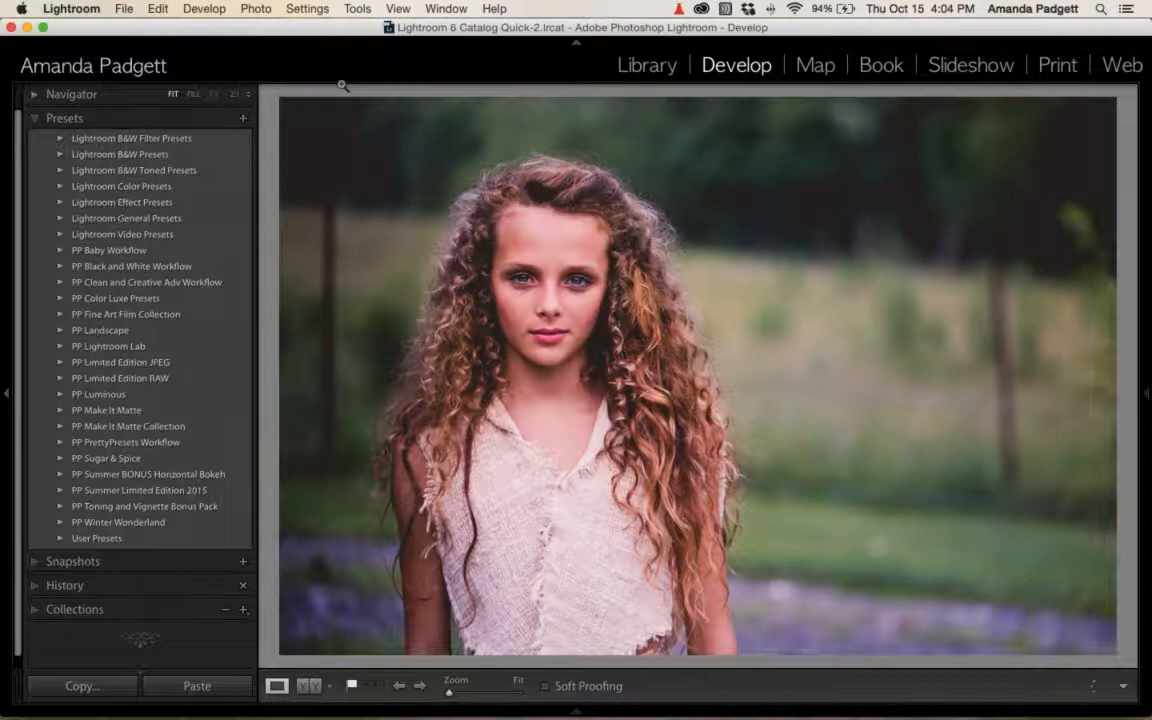
click(64, 9)
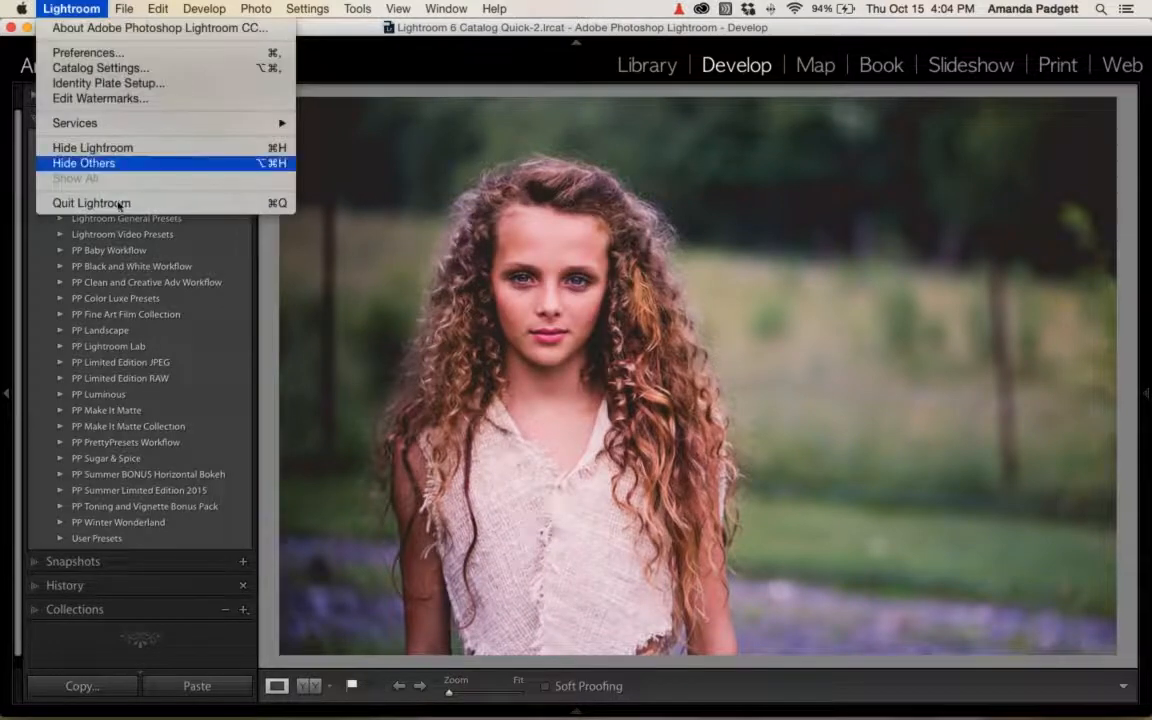
click(200, 203)
click(444, 110)
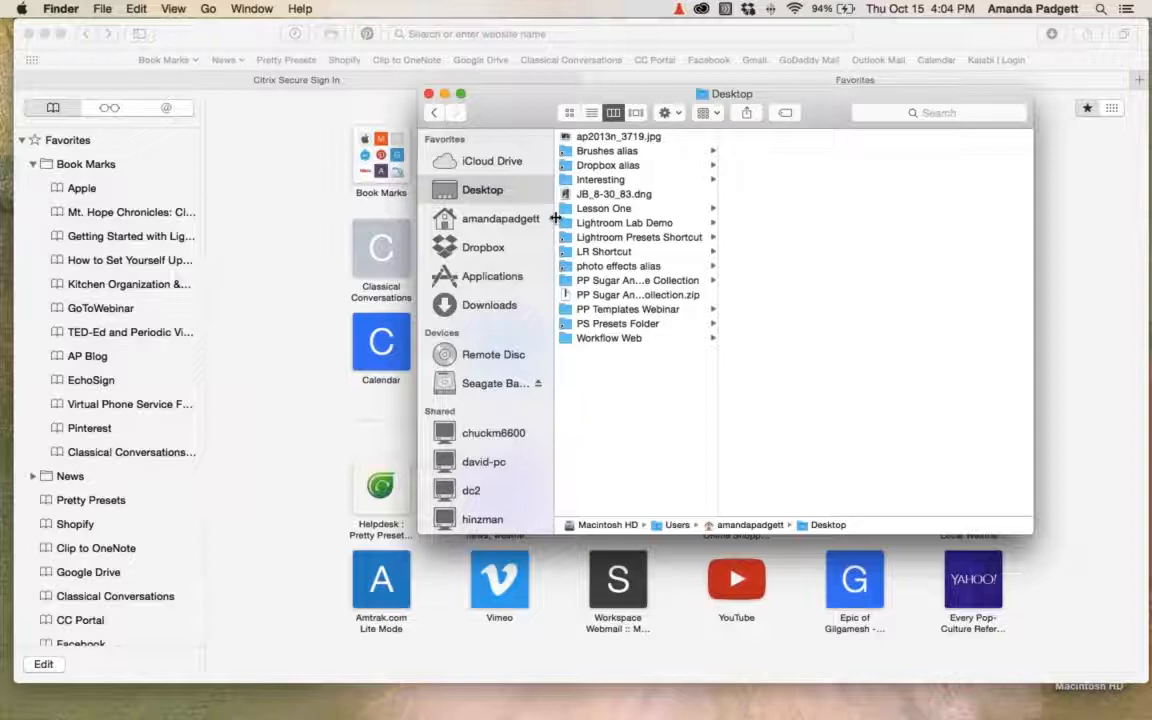
Move Pretty Presets Landscape.zip from Downloads to the Desktop and open the Desktop folder.
click(489, 305)
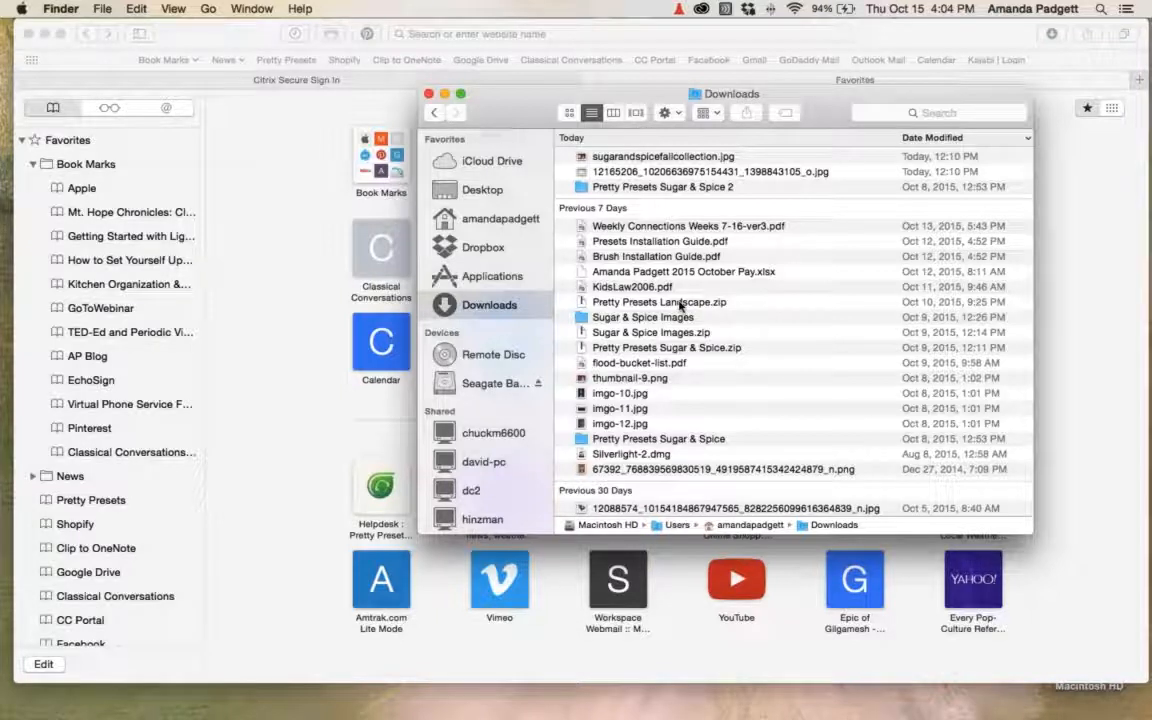
drag(680, 305, 491, 197)
click(491, 197)
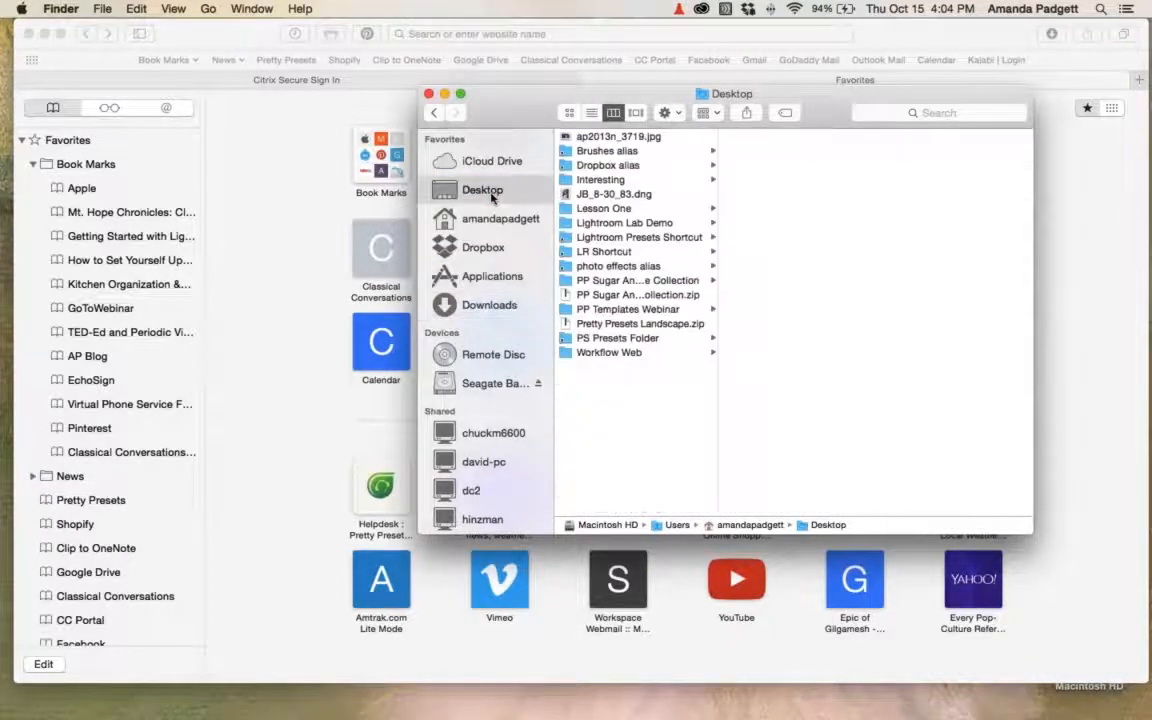
Copy the PP BONUS Landscape folder from the PP Sugar And Spice Collection and open Develop Presets through Lightroom Presets Shortcut.
click(660, 282)
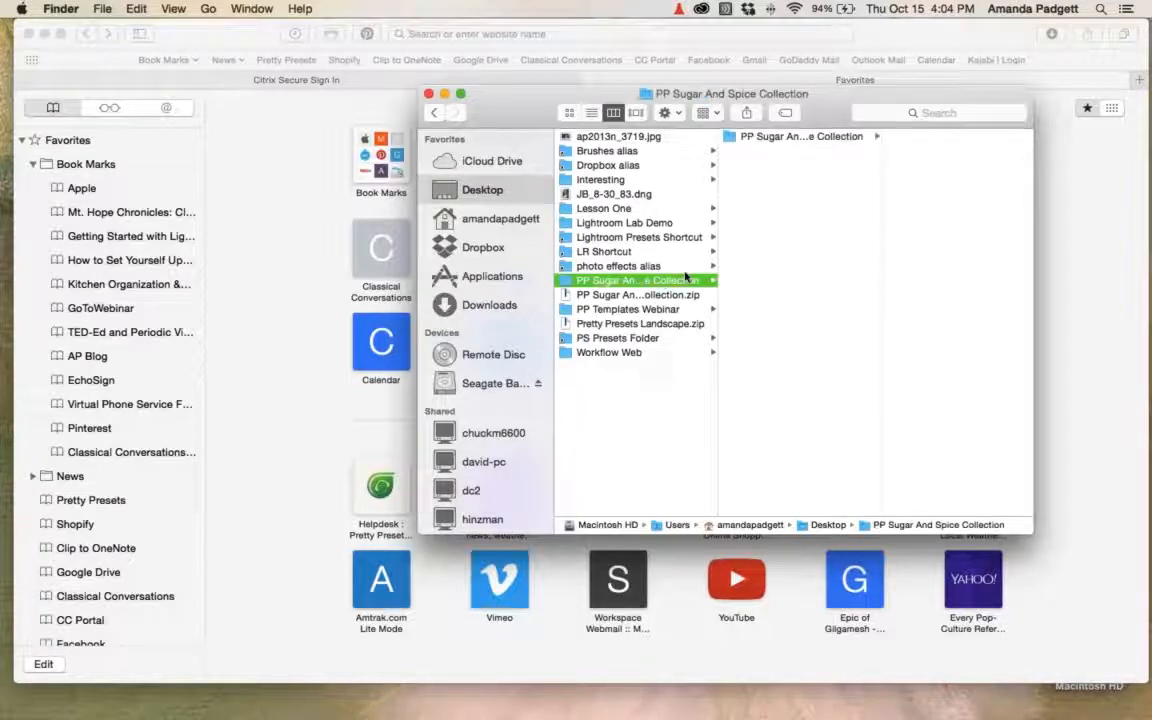
click(790, 136)
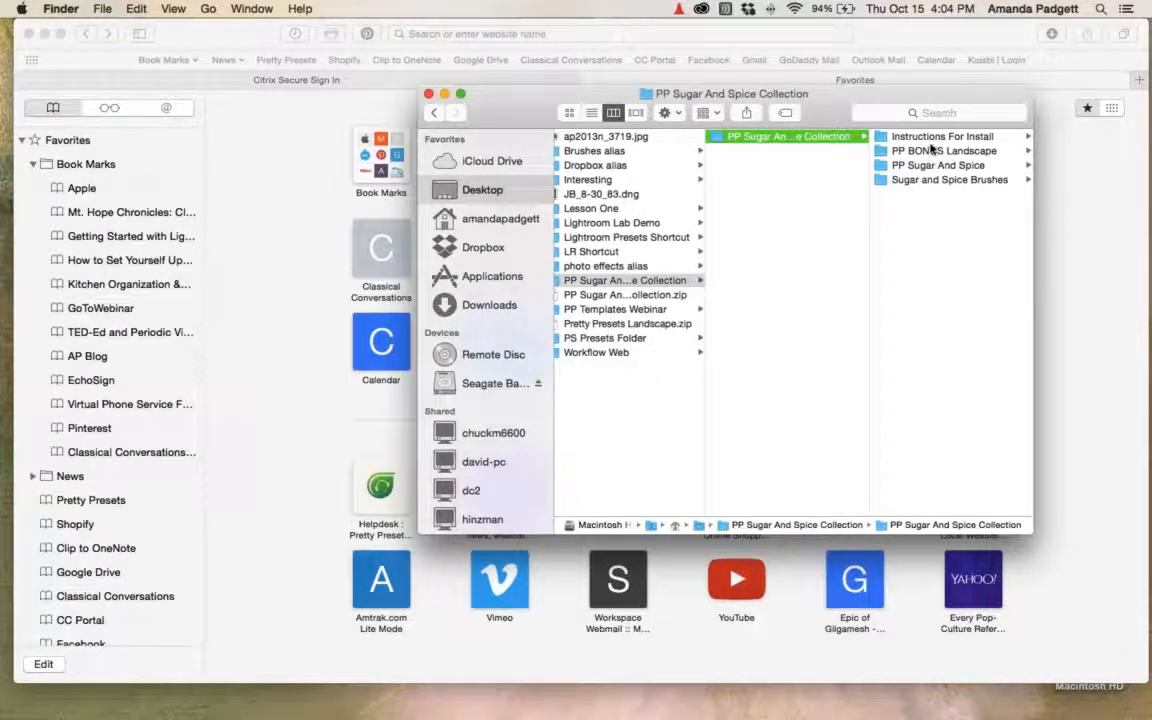
click(925, 152)
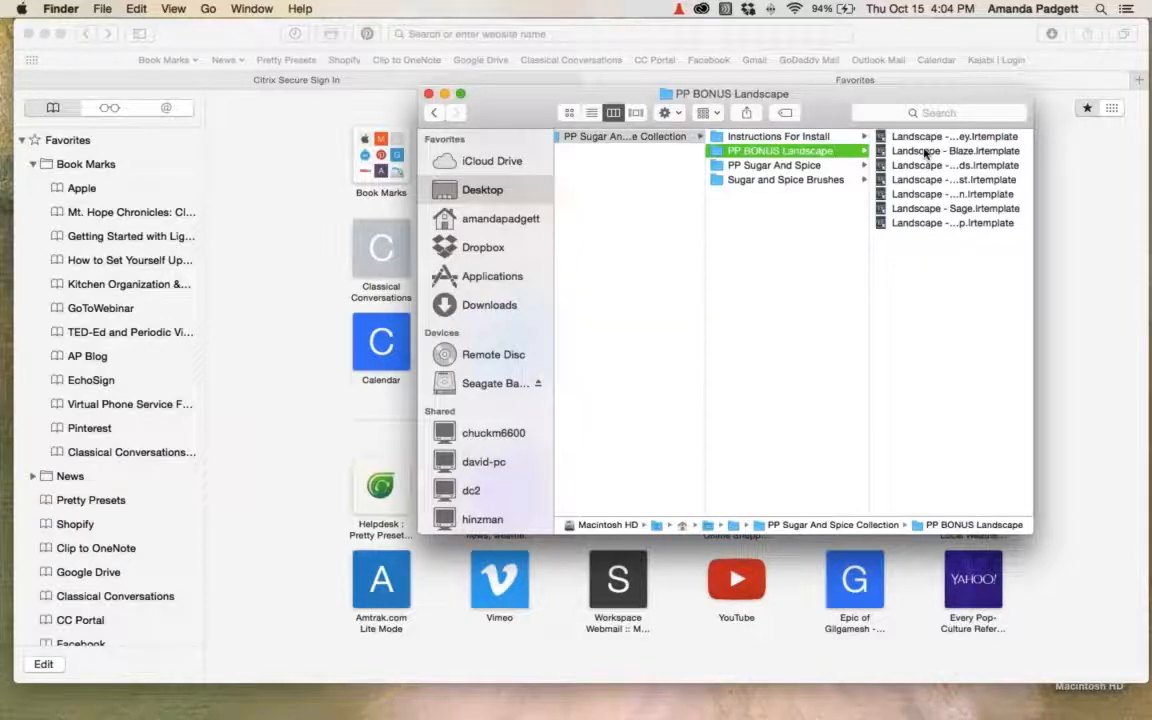
key(super+c)
scroll(895, 200, left, 5)
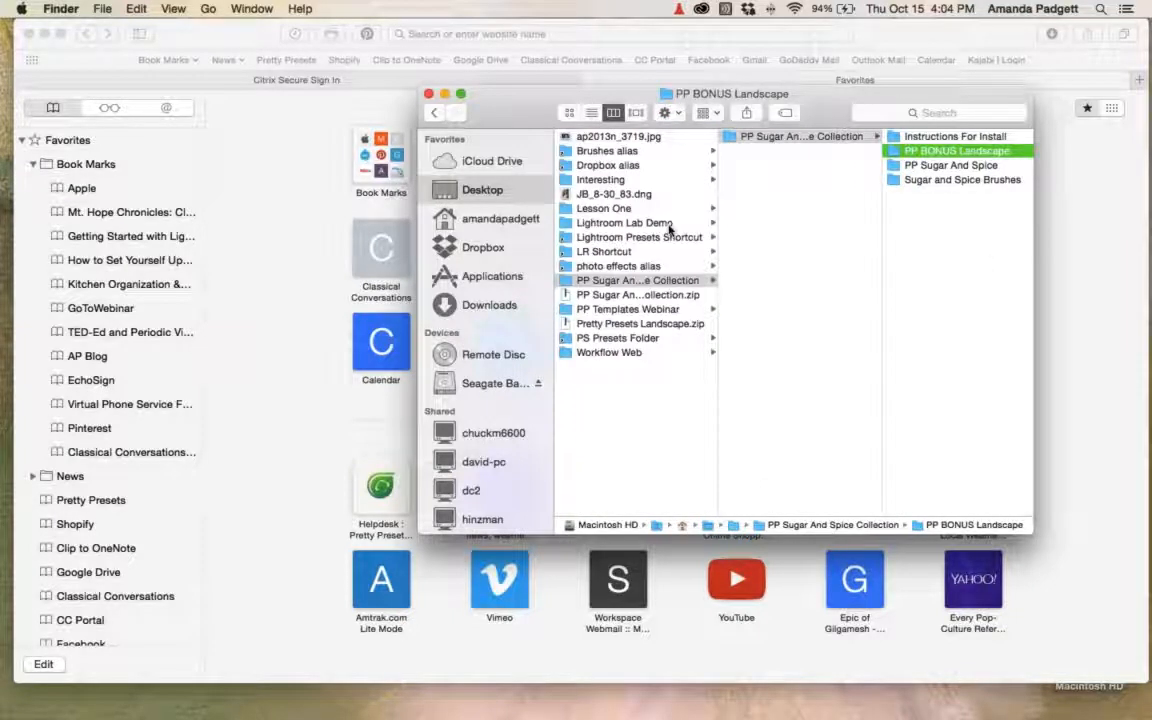
click(632, 238)
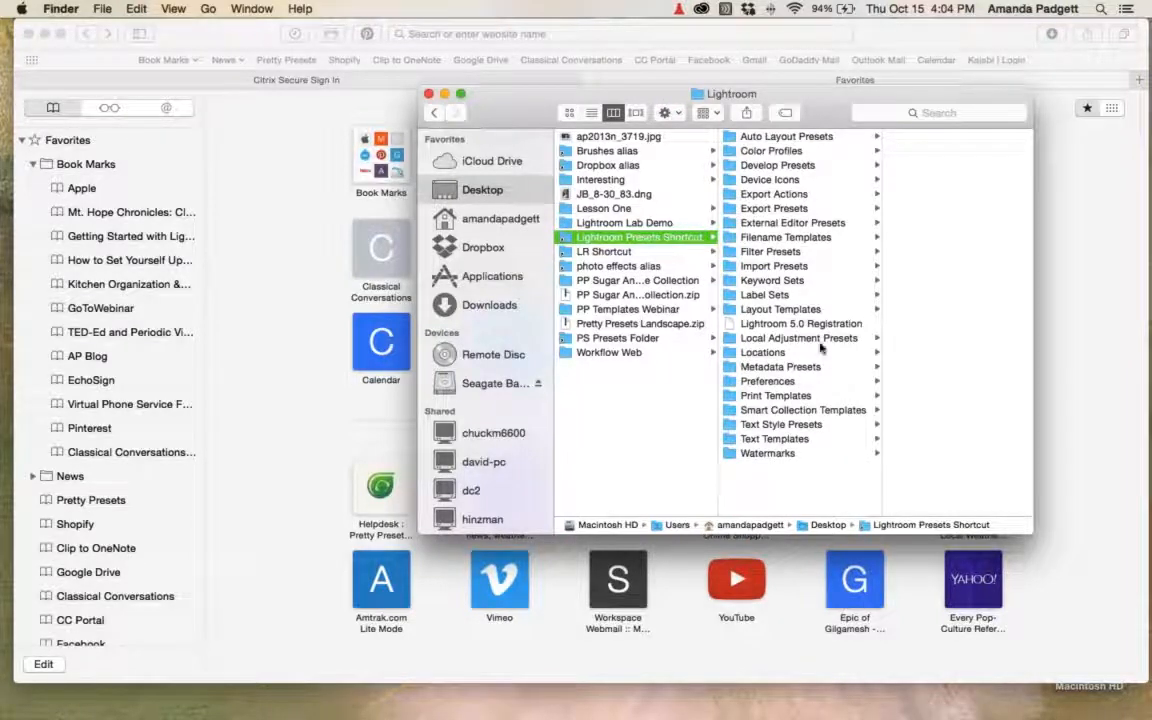
click(790, 165)
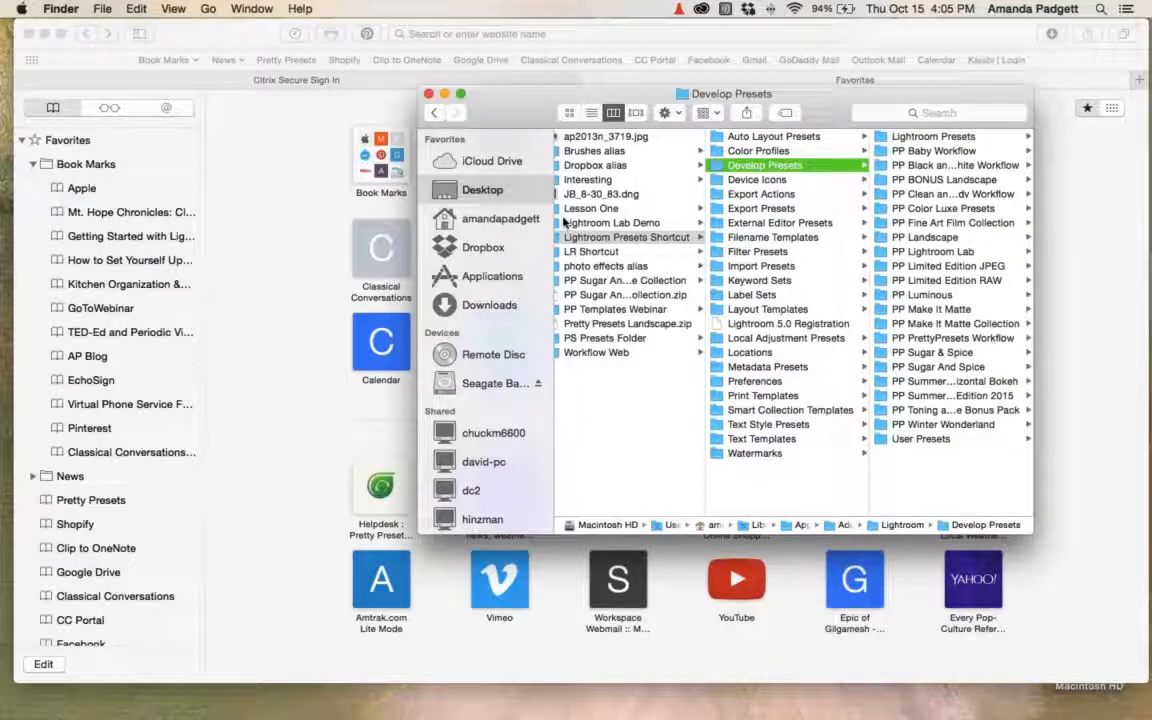
Back up PP Sugar And Spice Collection.zip from the Desktop to Files for MacAir on the Seagate Backup Plus Drive.
click(509, 196)
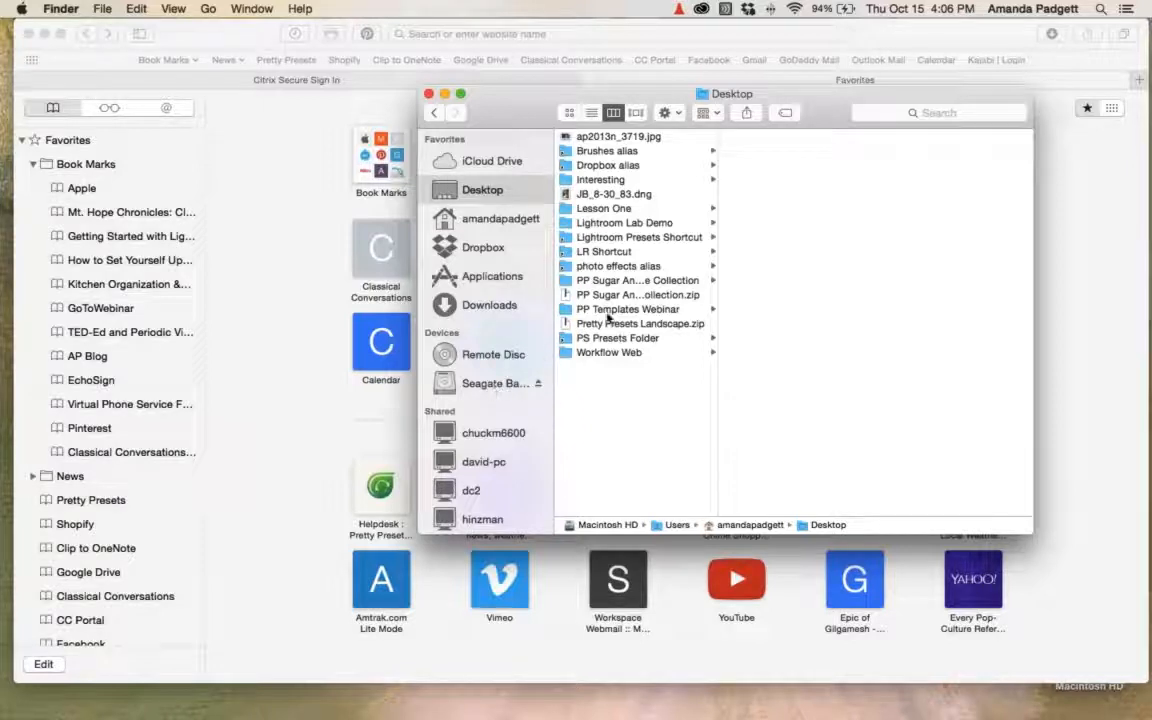
click(630, 297)
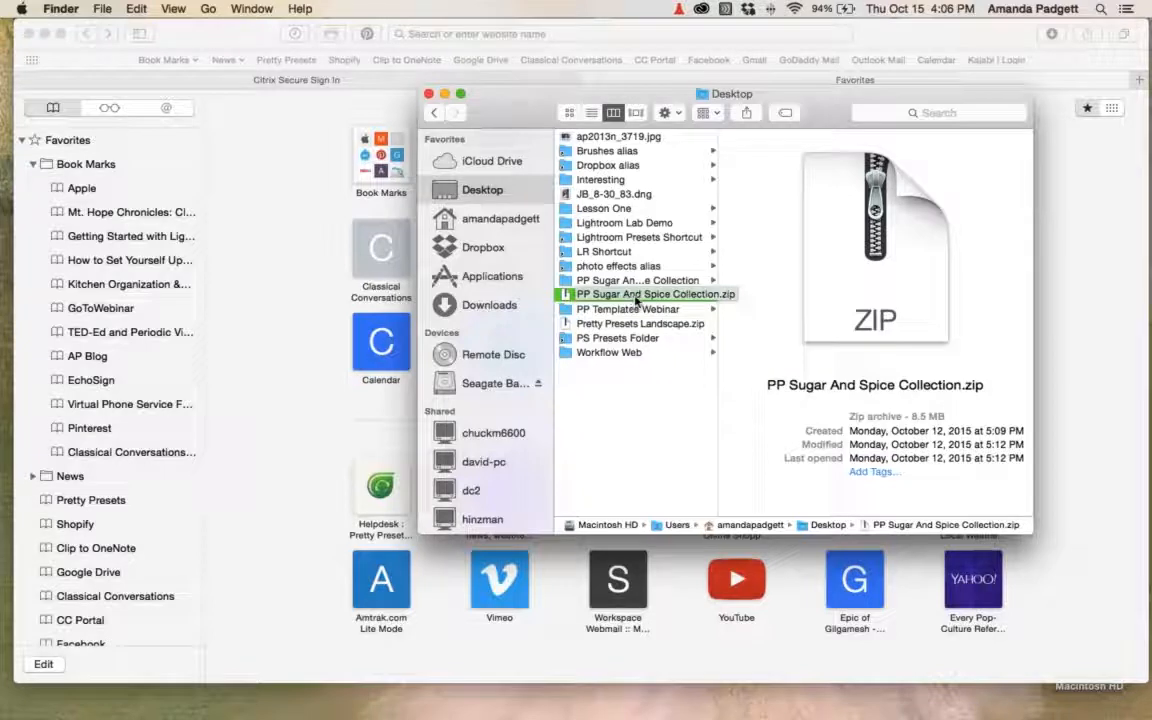
drag(630, 298, 654, 210)
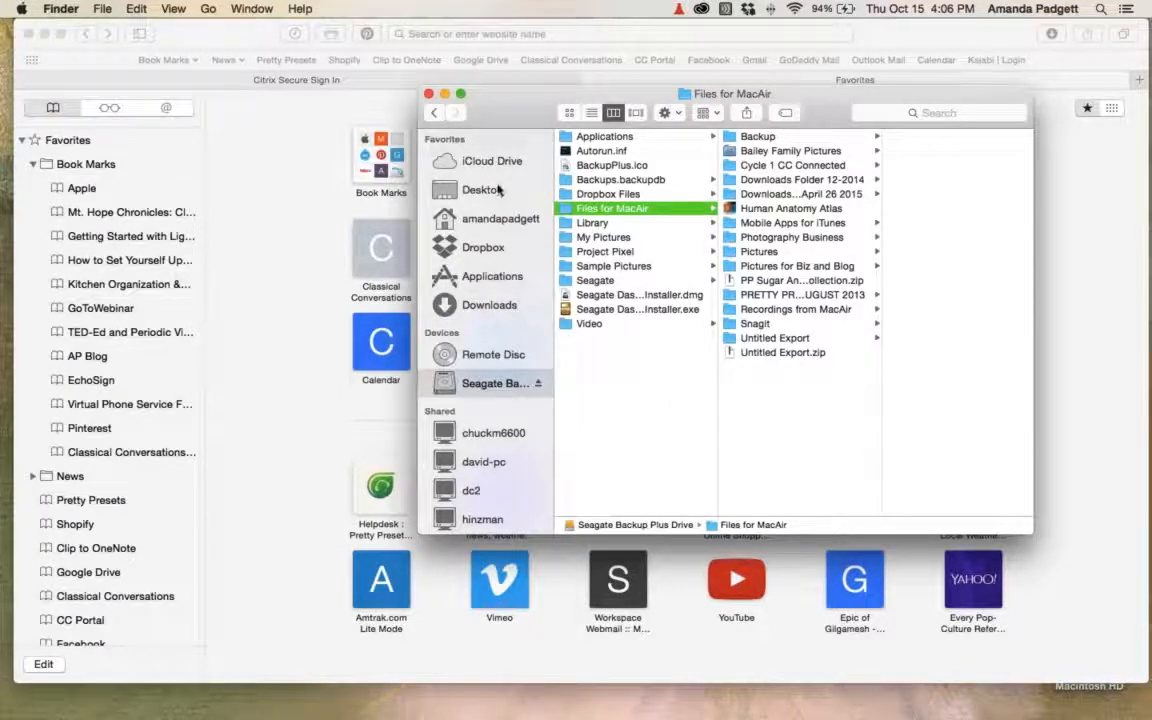
Copy PP Sugar And Spice Collection.zip from the Desktop into the Lightroom folder in Dropbox and check the folder's contents.
click(452, 189)
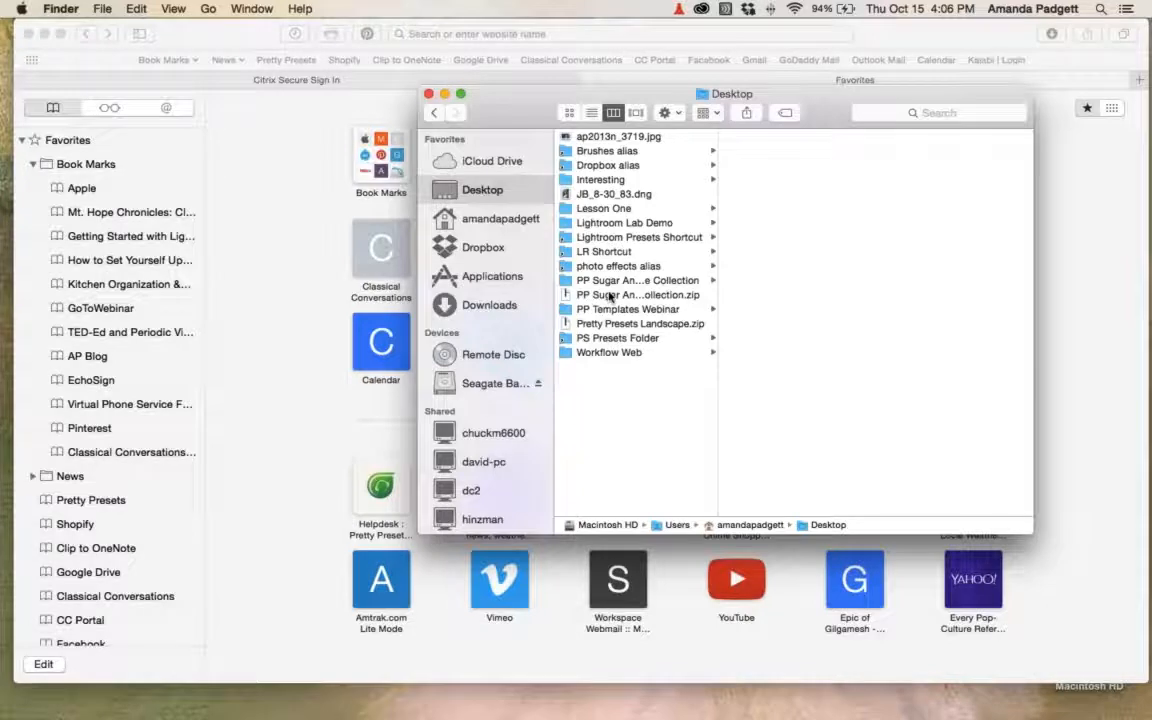
click(612, 295)
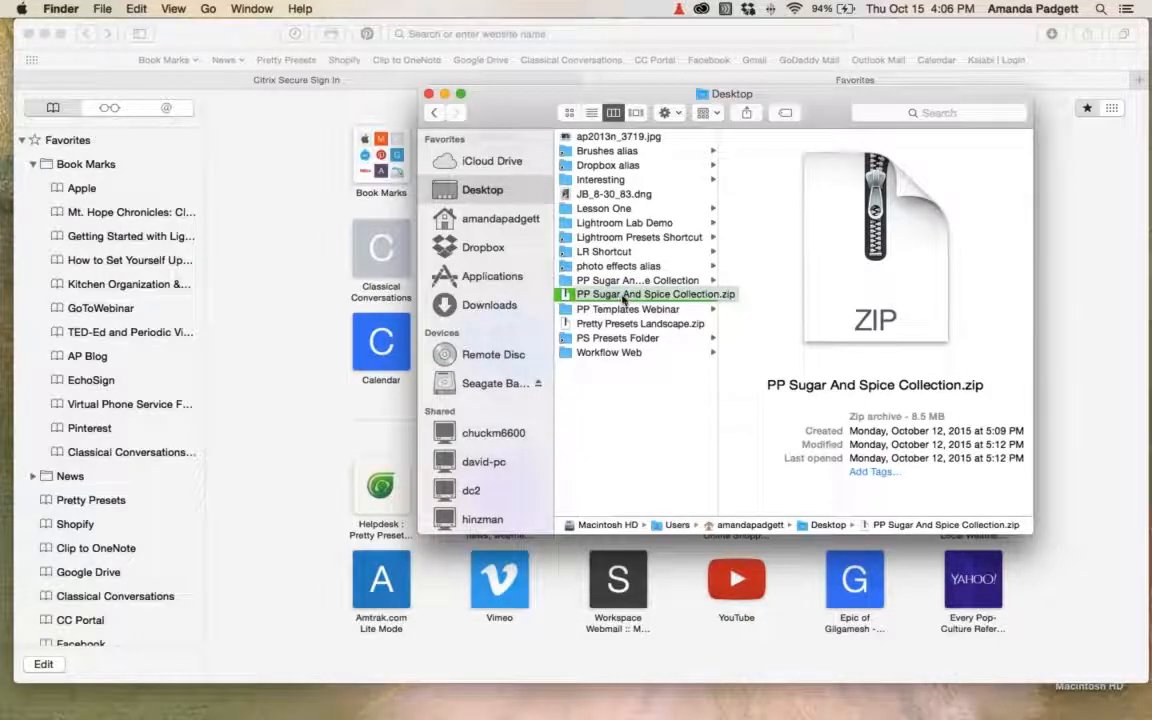
key(super+c)
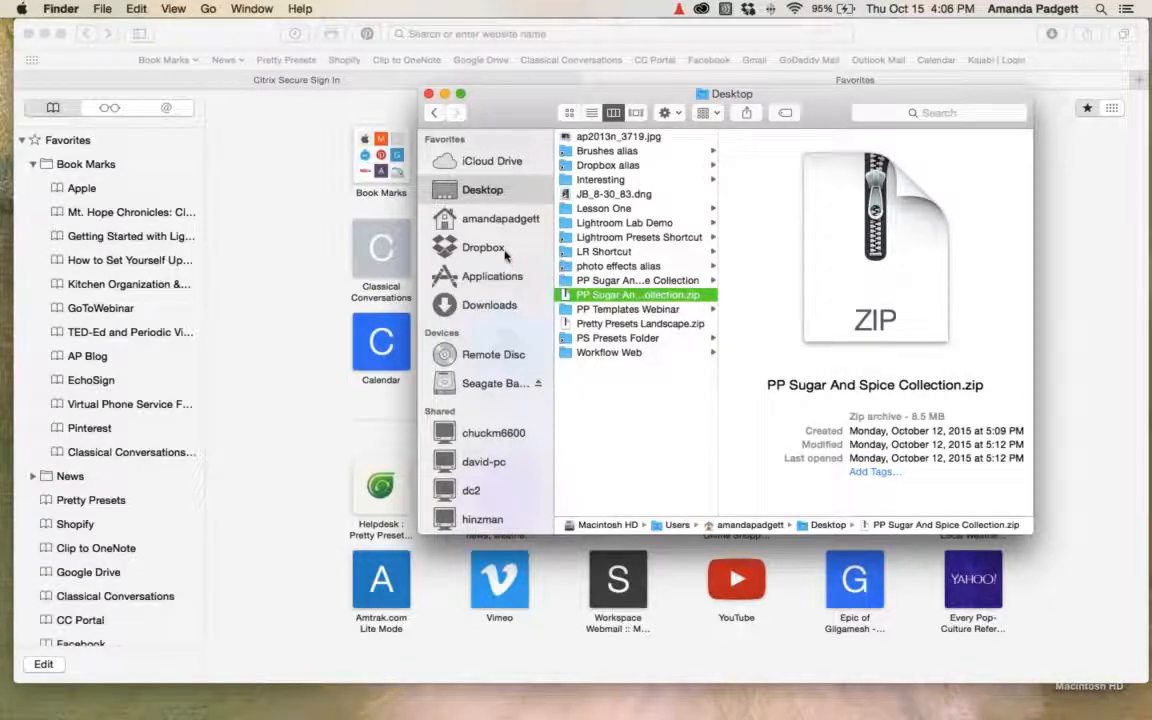
click(470, 246)
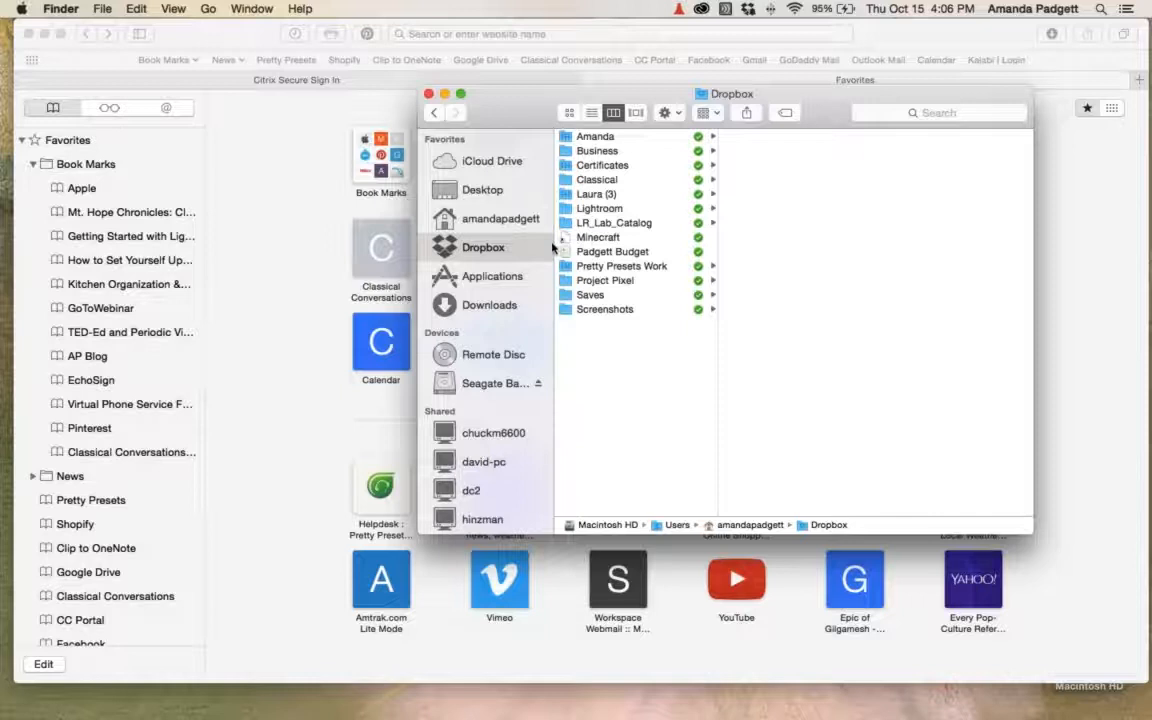
click(601, 209)
key(super+v)
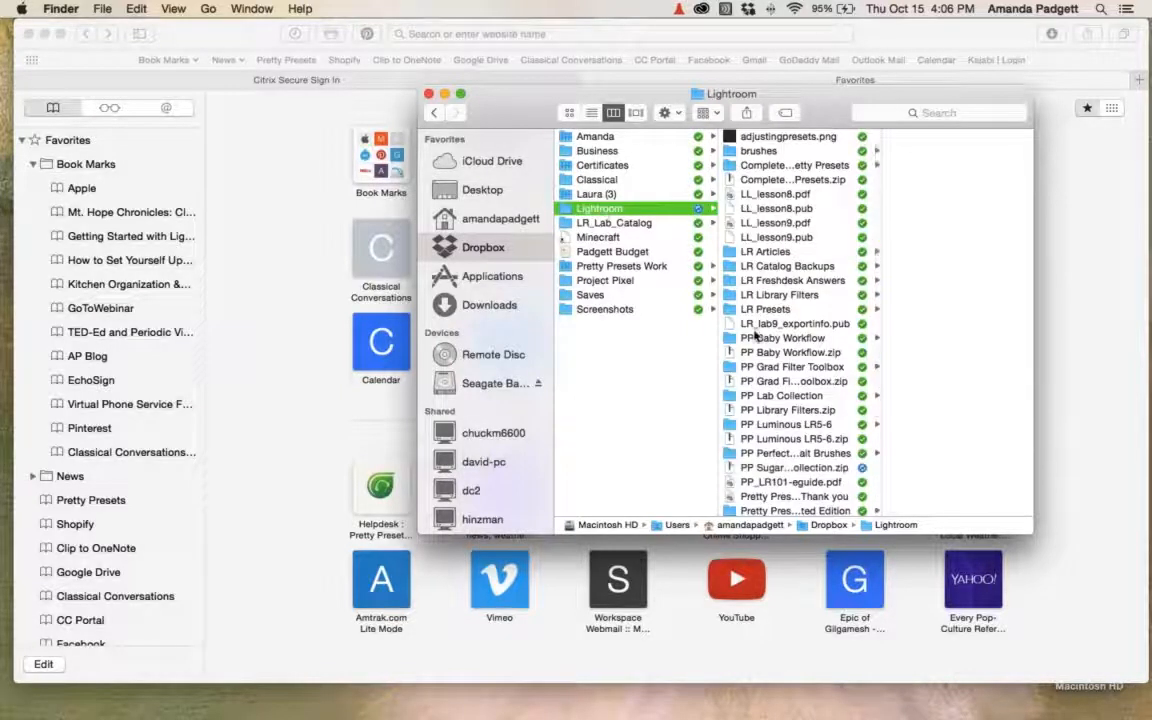
scroll(756, 337, down, 3)
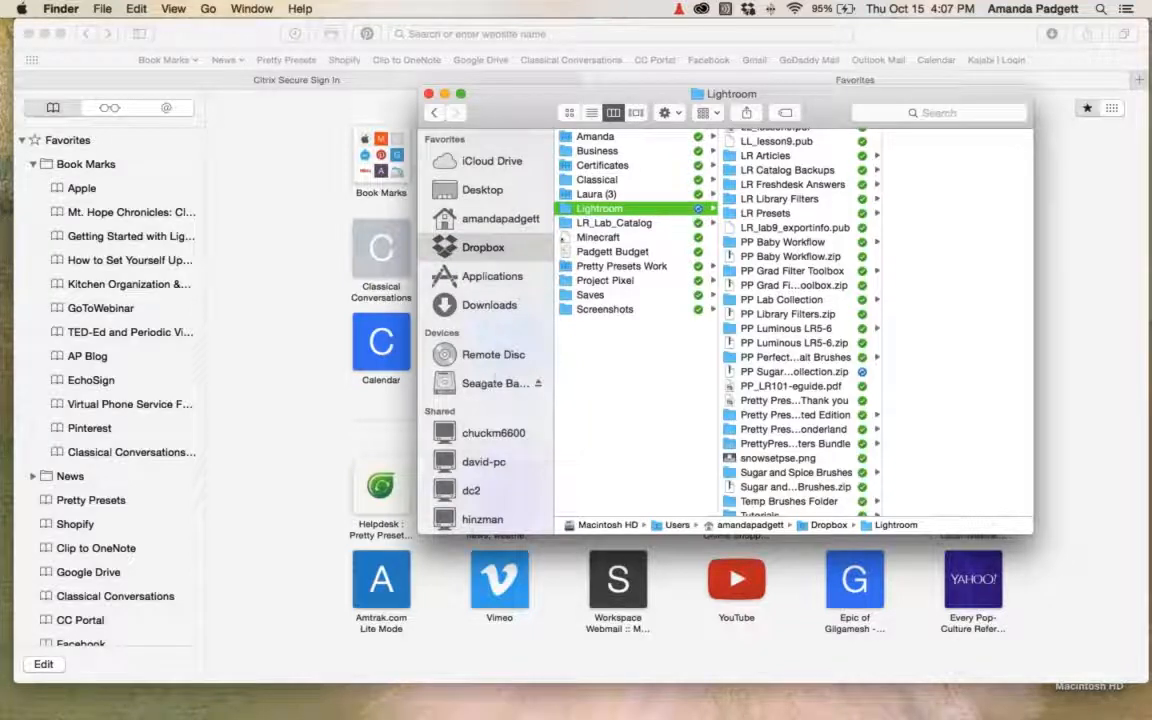
Open LR Shortcut on the Desktop and copy its Develop Presets folder.
click(482, 192)
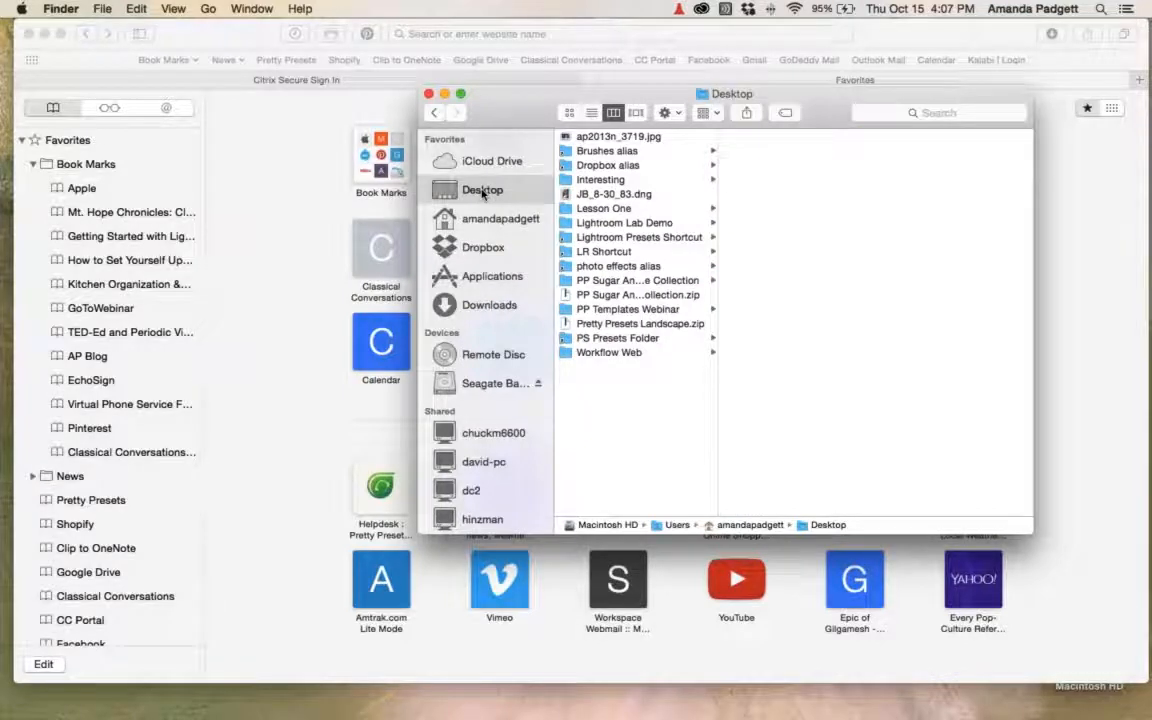
click(629, 253)
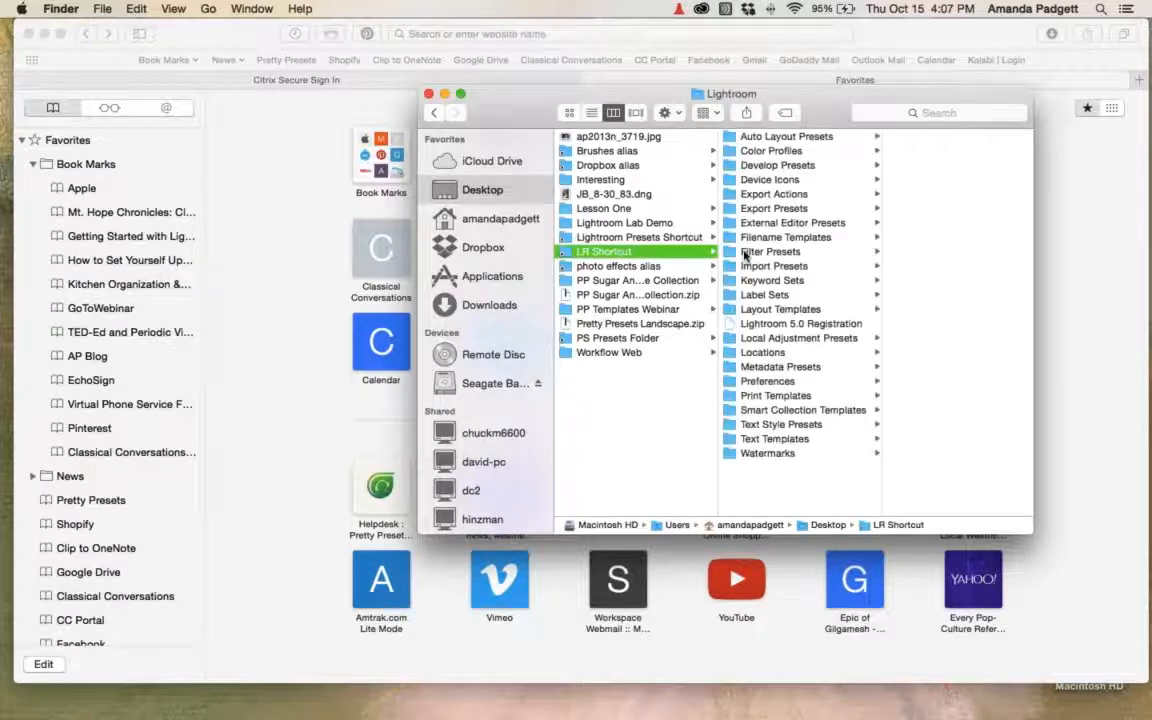
click(778, 166)
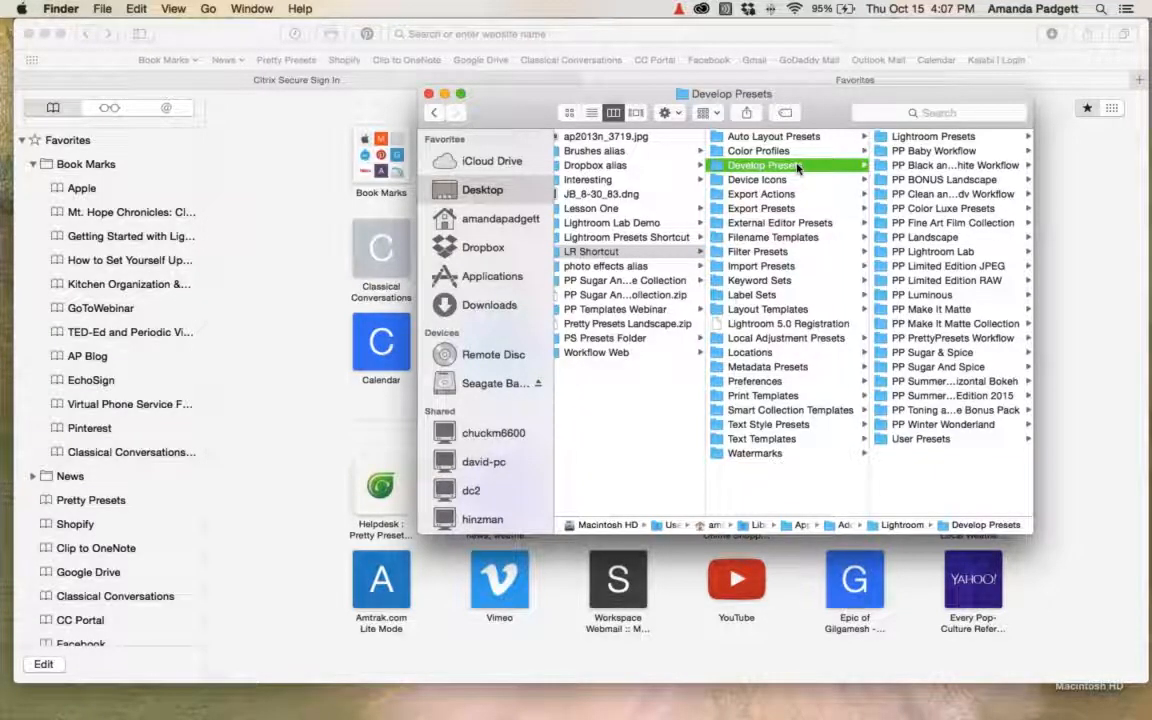
click(797, 166)
Create a Backup Presets folder in Files for MacAir on the Seagate Backup Plus Drive, and paste the Develop Presets folder into it.
click(489, 385)
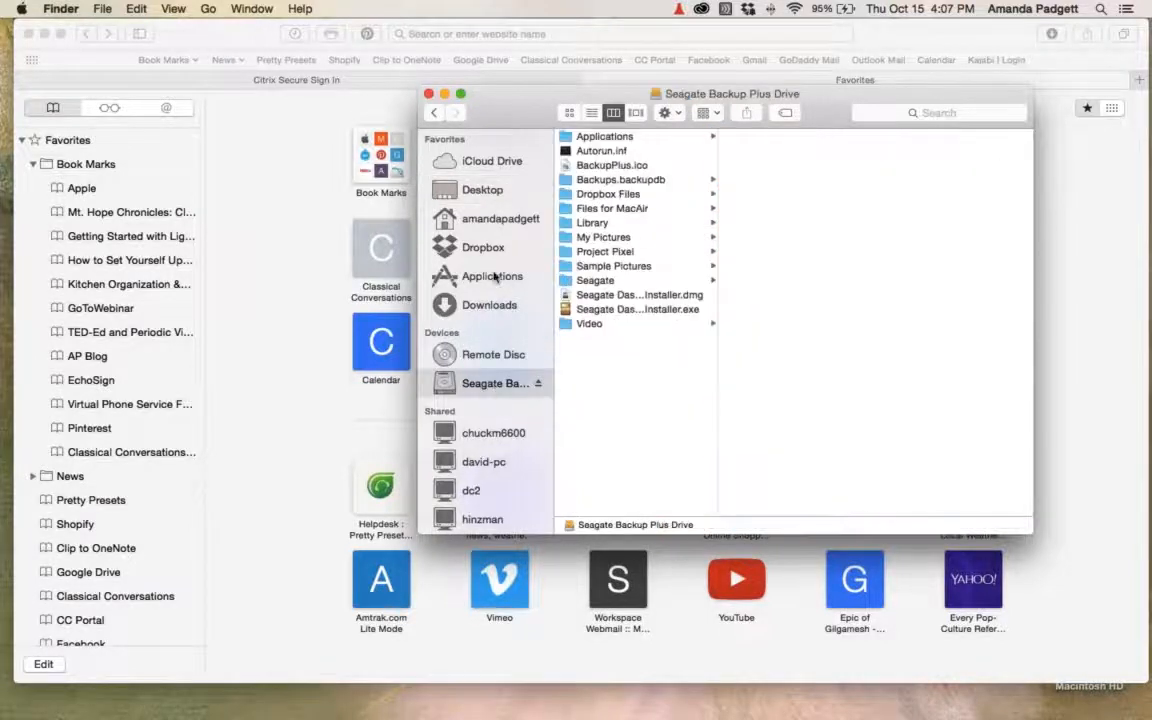
click(612, 208)
click(668, 112)
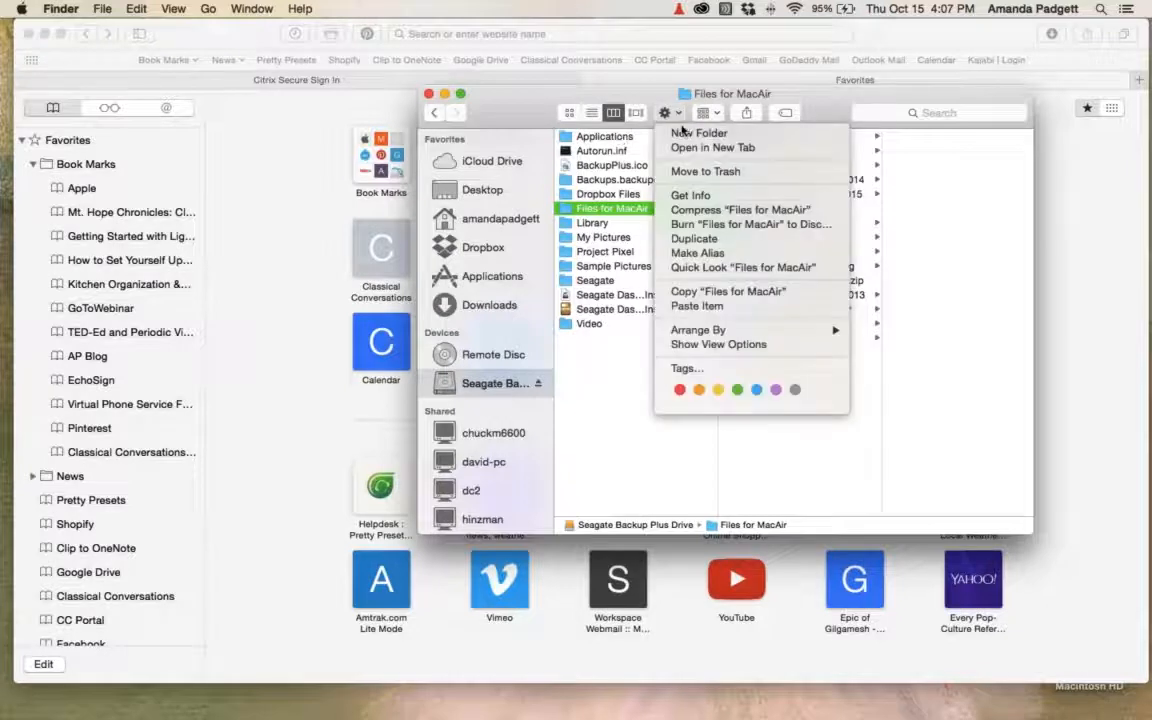
click(698, 134)
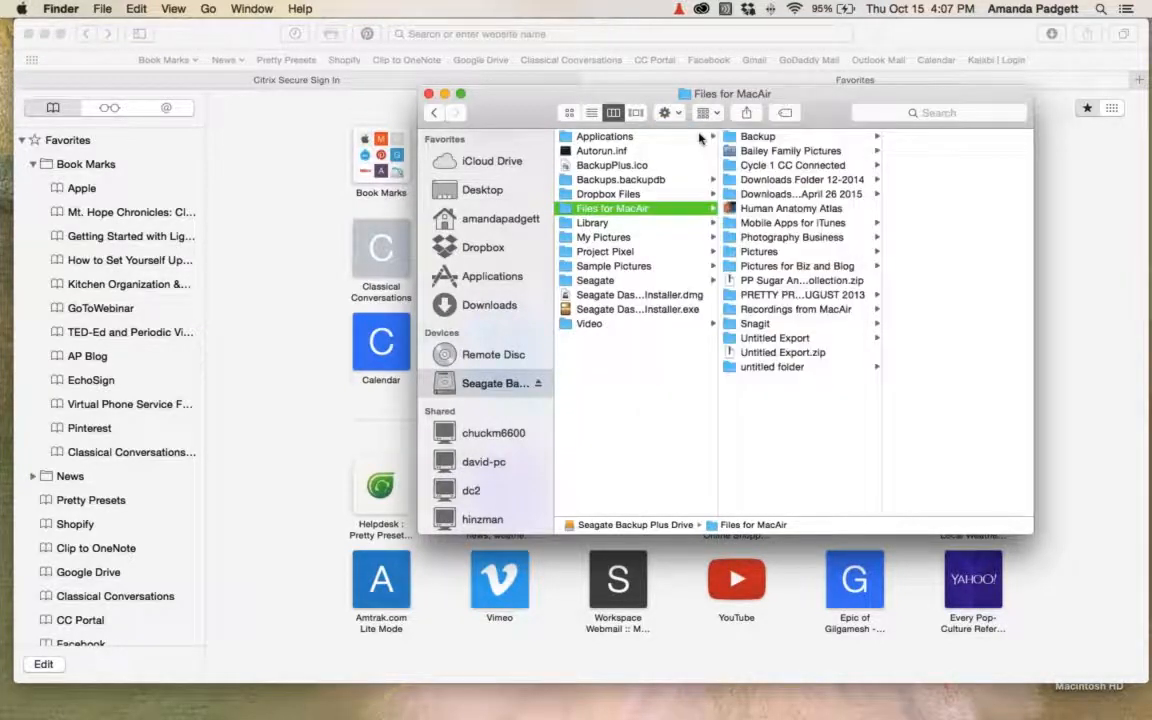
text(Bac)
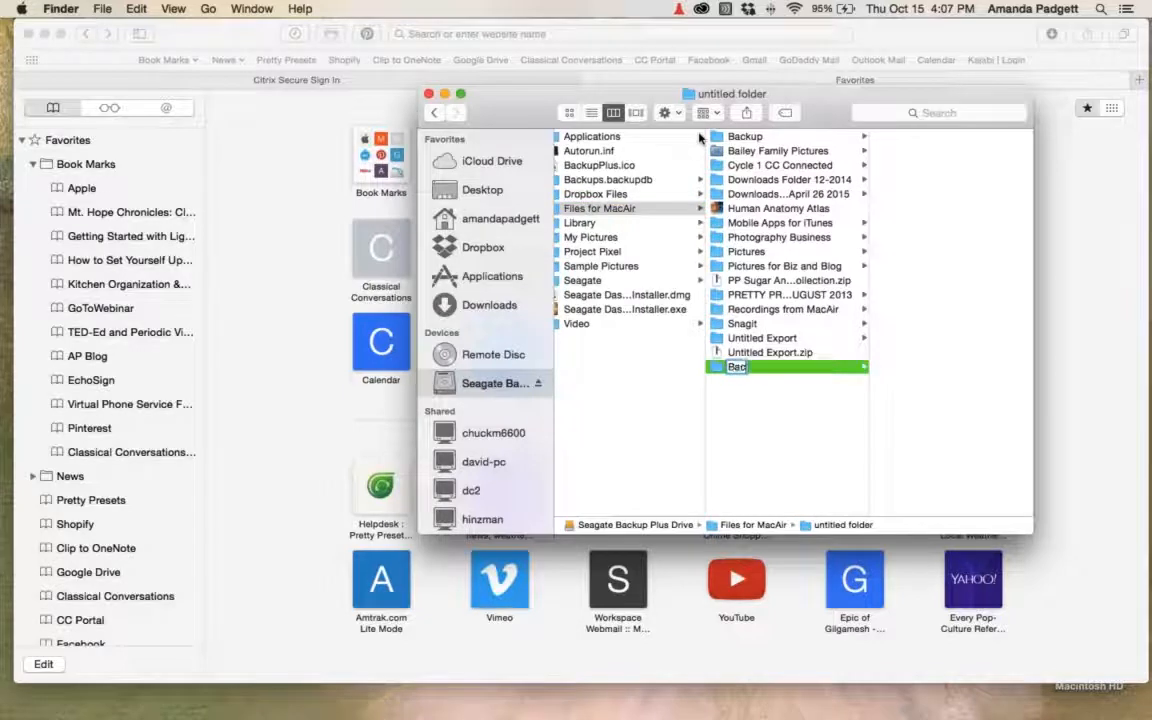
text(kup Presets)
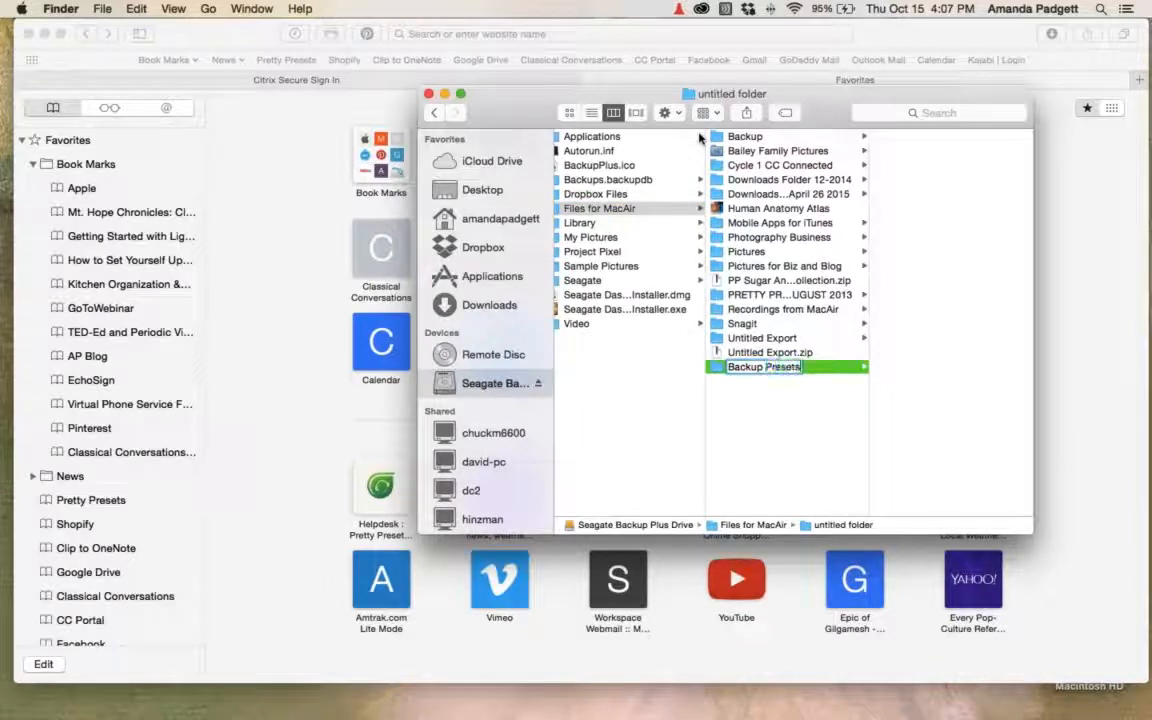
key(Return)
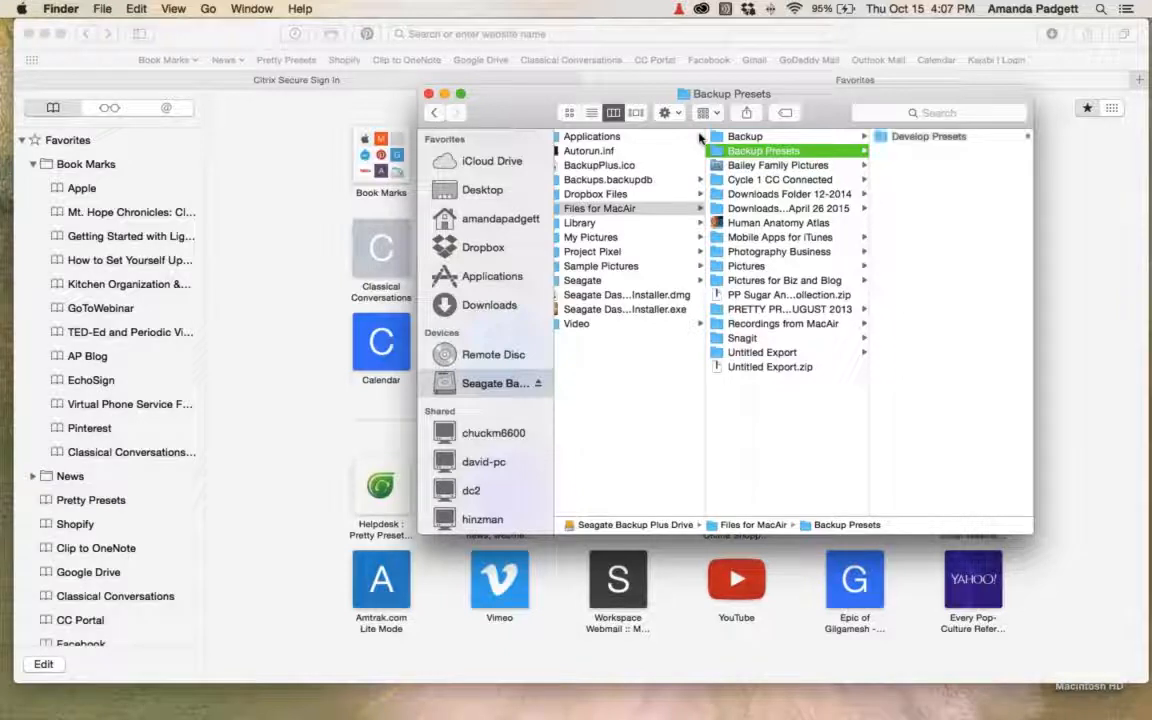
click(905, 137)
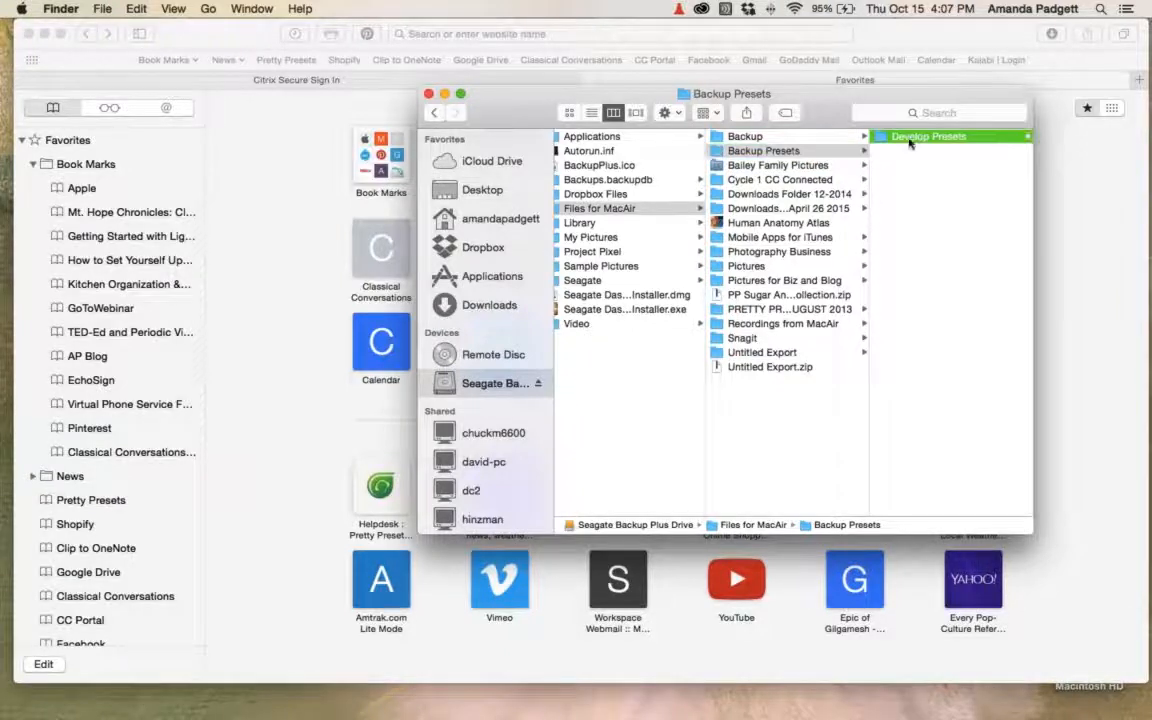
click(927, 242)
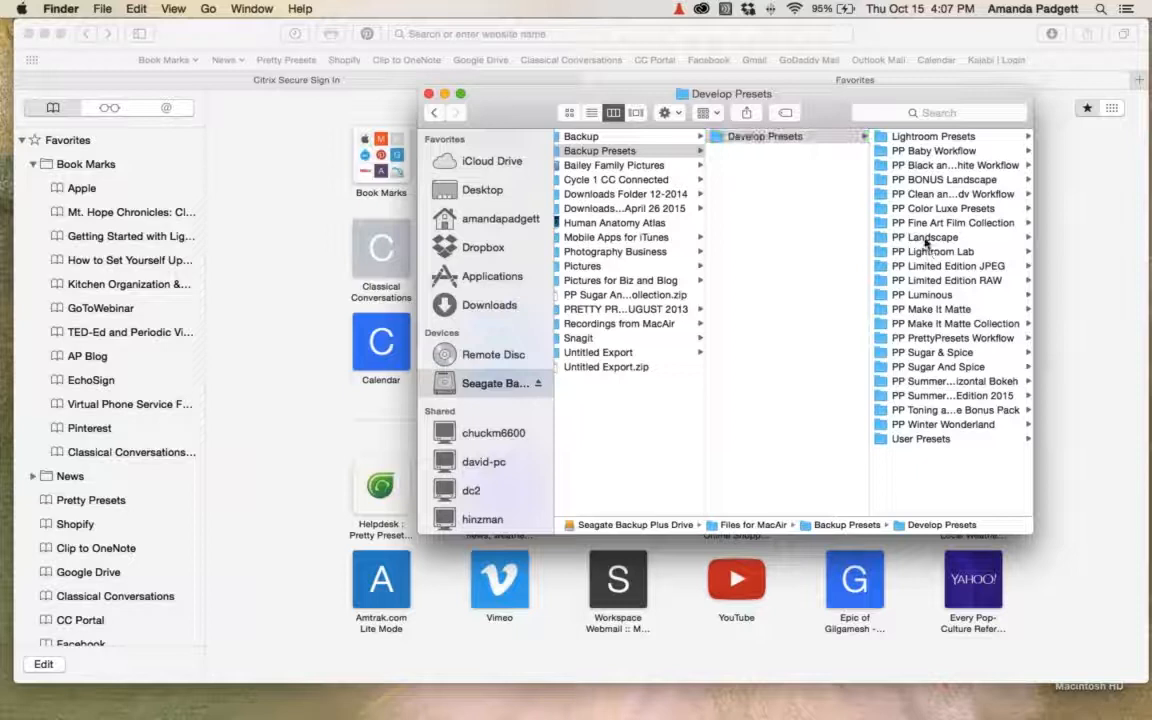
Check the backed-up PP Landscape folder, and copy the Local Adjustment Presets folder from LR Shortcut on the Desktop.
click(926, 240)
scroll(768, 262, left, 5)
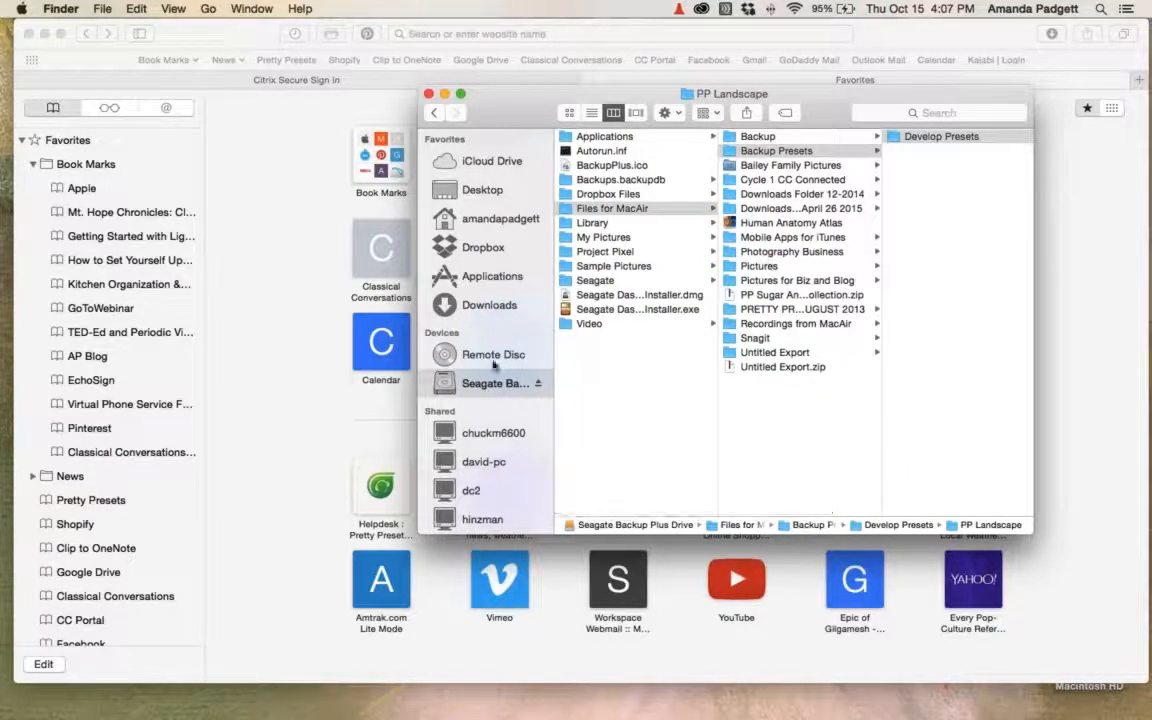
scroll(492, 250, down, 1)
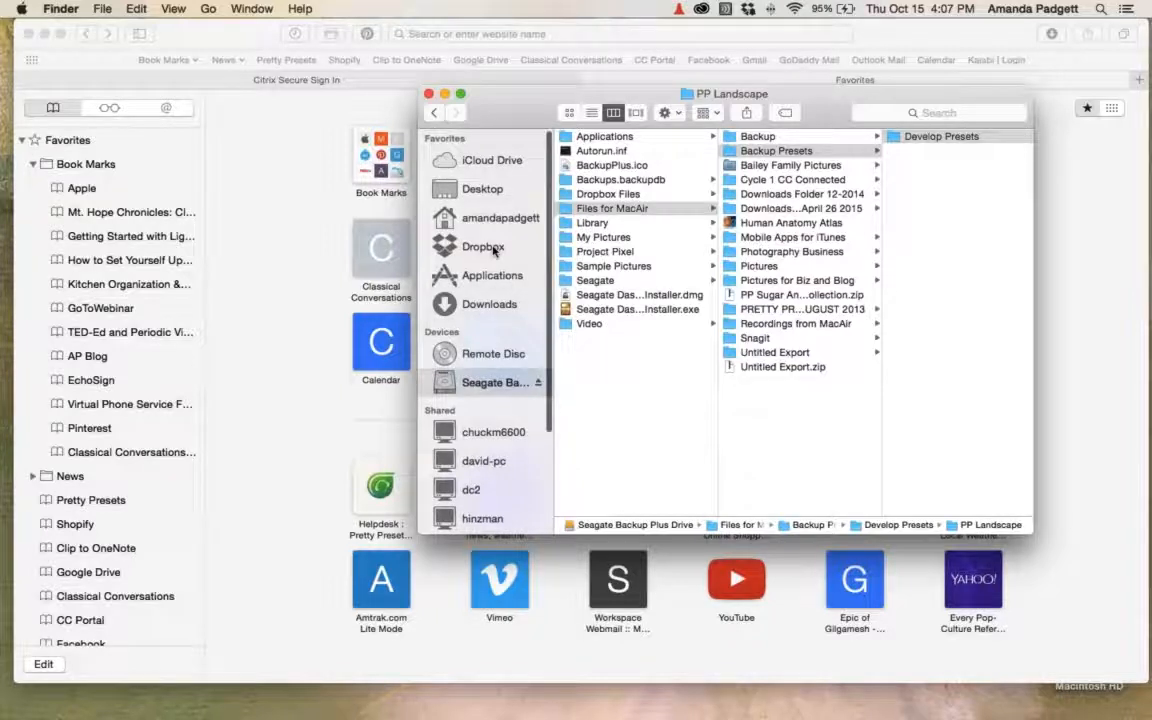
click(488, 190)
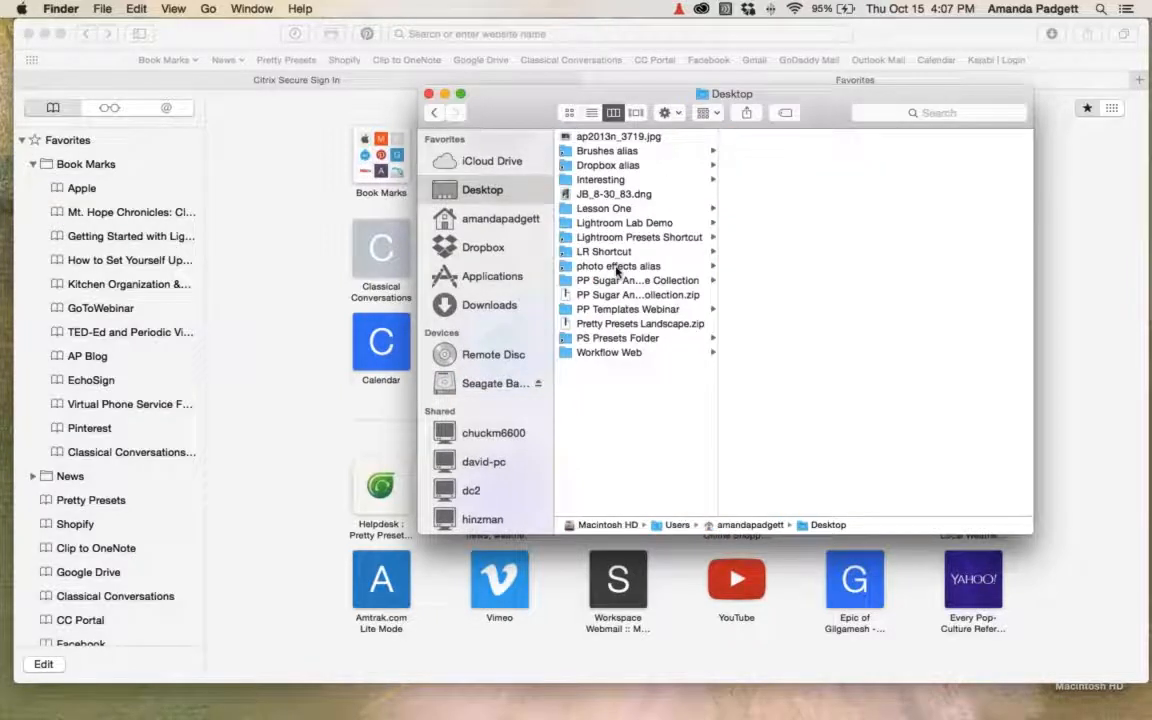
click(592, 251)
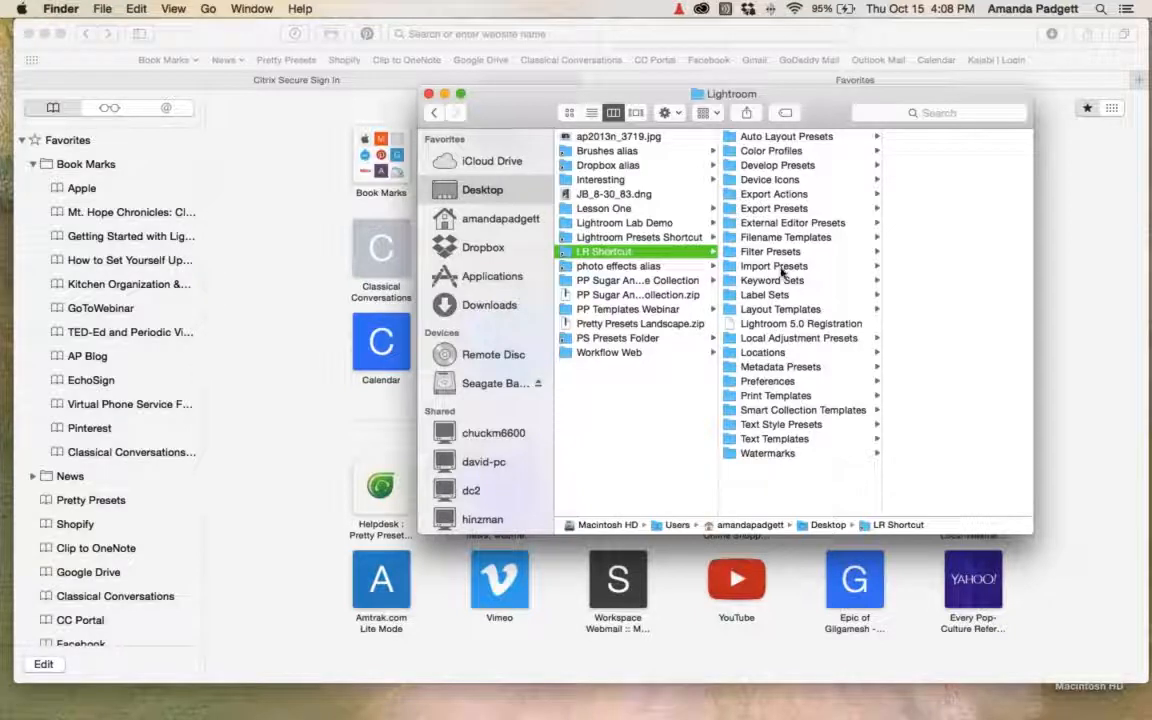
click(772, 340)
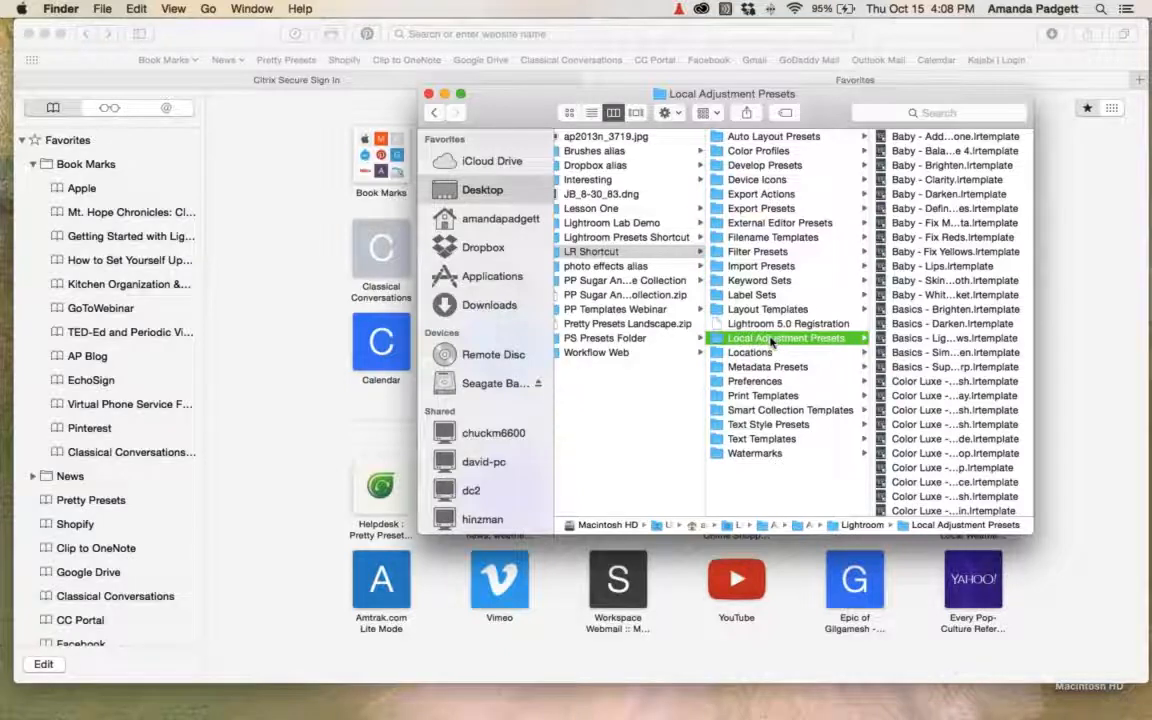
right_click(772, 341)
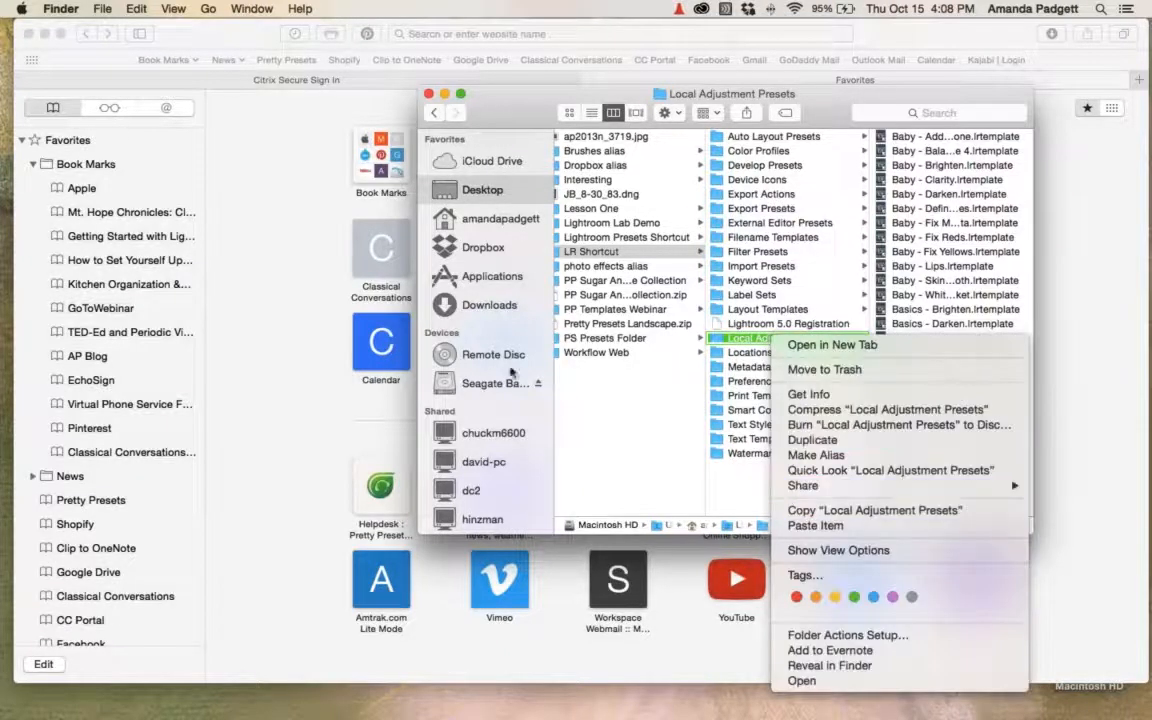
Paste Local Adjustment Presets into Backup Presets in Files for MacAir on the Seagate Backup Plus Drive and review its brush files.
click(490, 389)
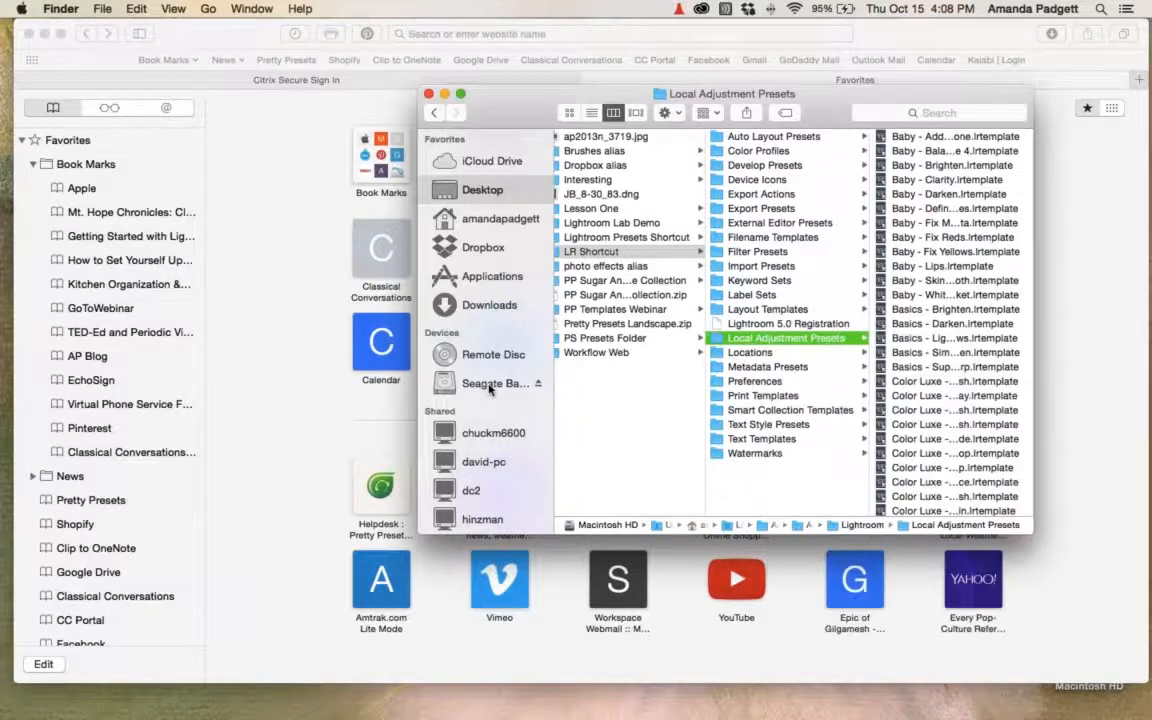
click(490, 386)
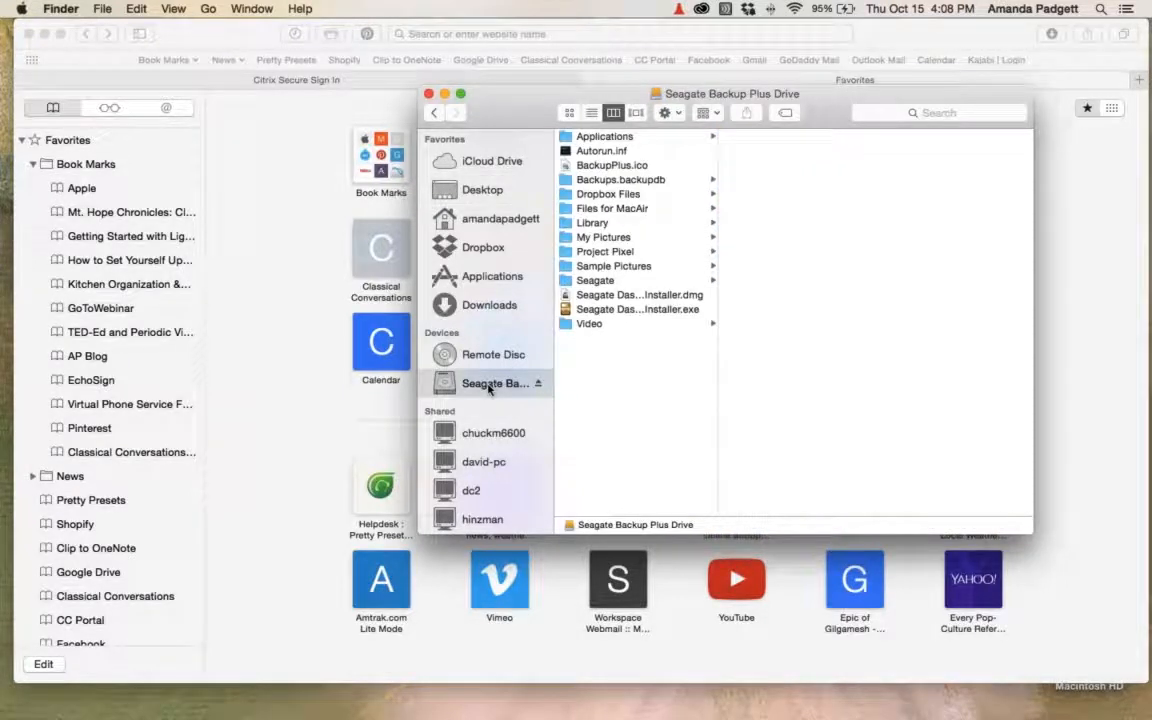
click(628, 208)
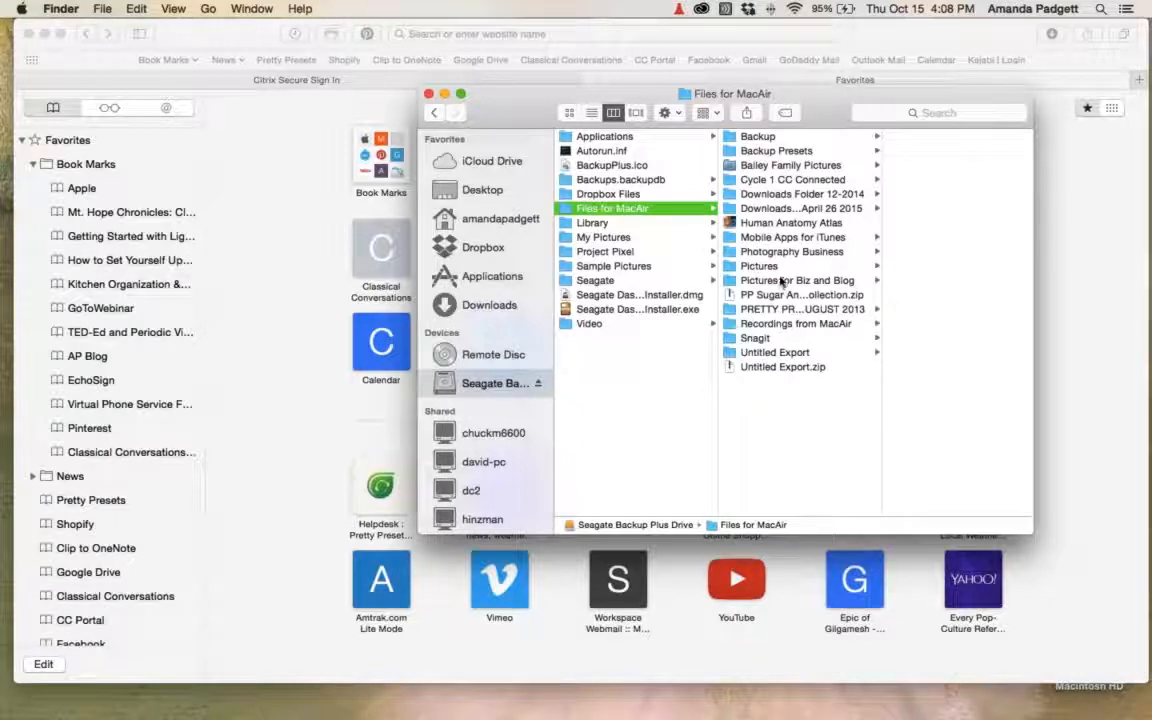
click(779, 151)
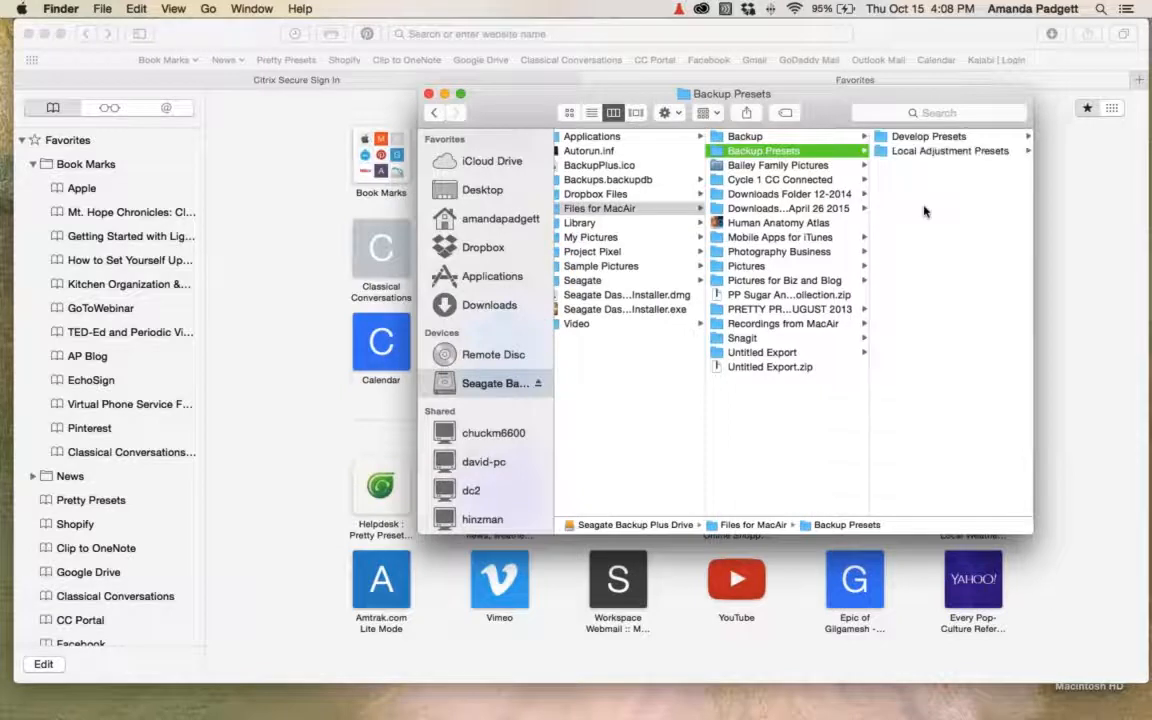
click(915, 151)
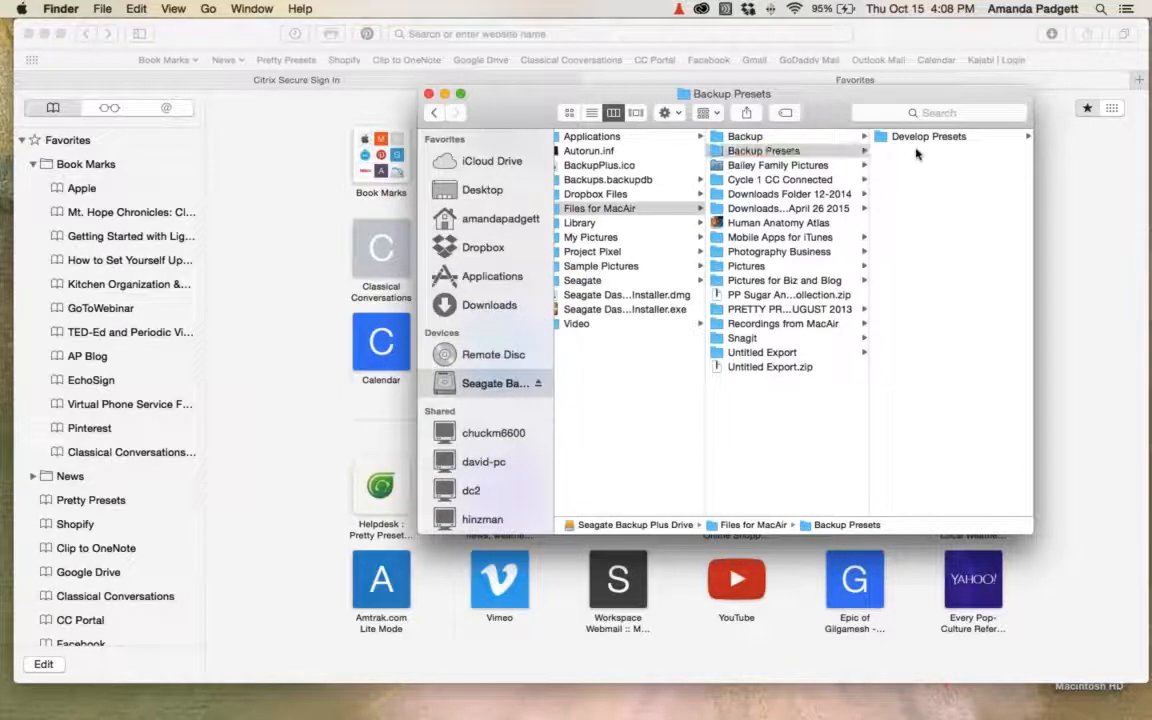
scroll(911, 172, down, 15)
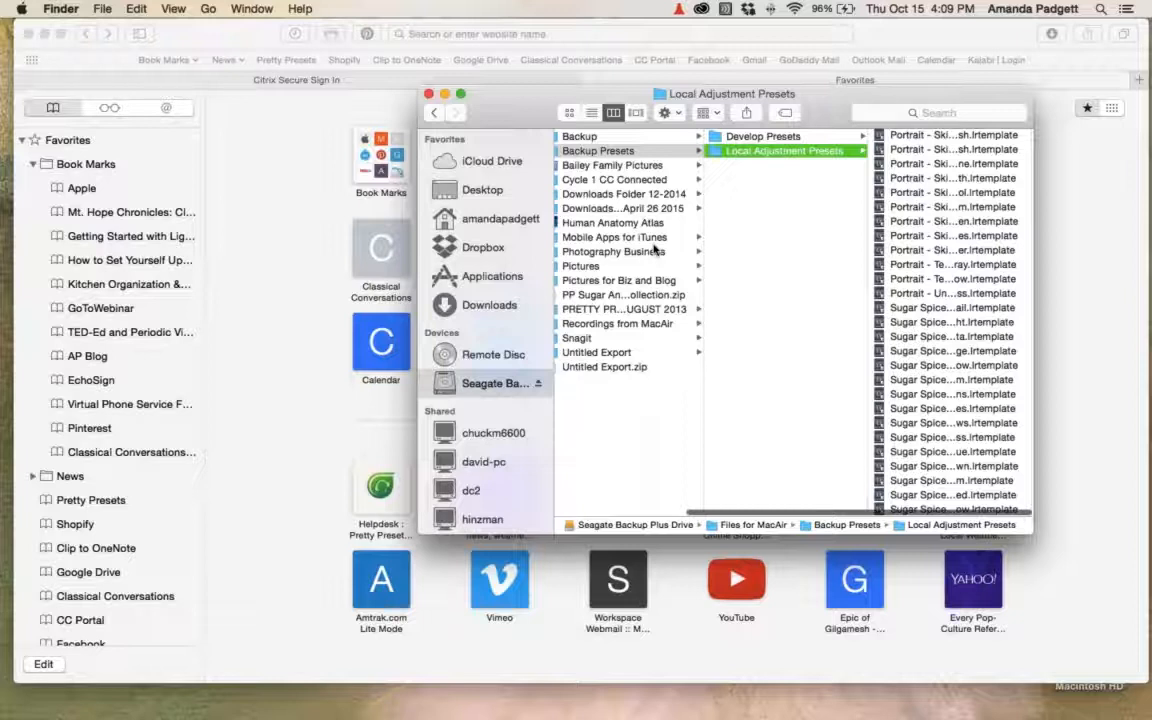
scroll(653, 249, left, 3)
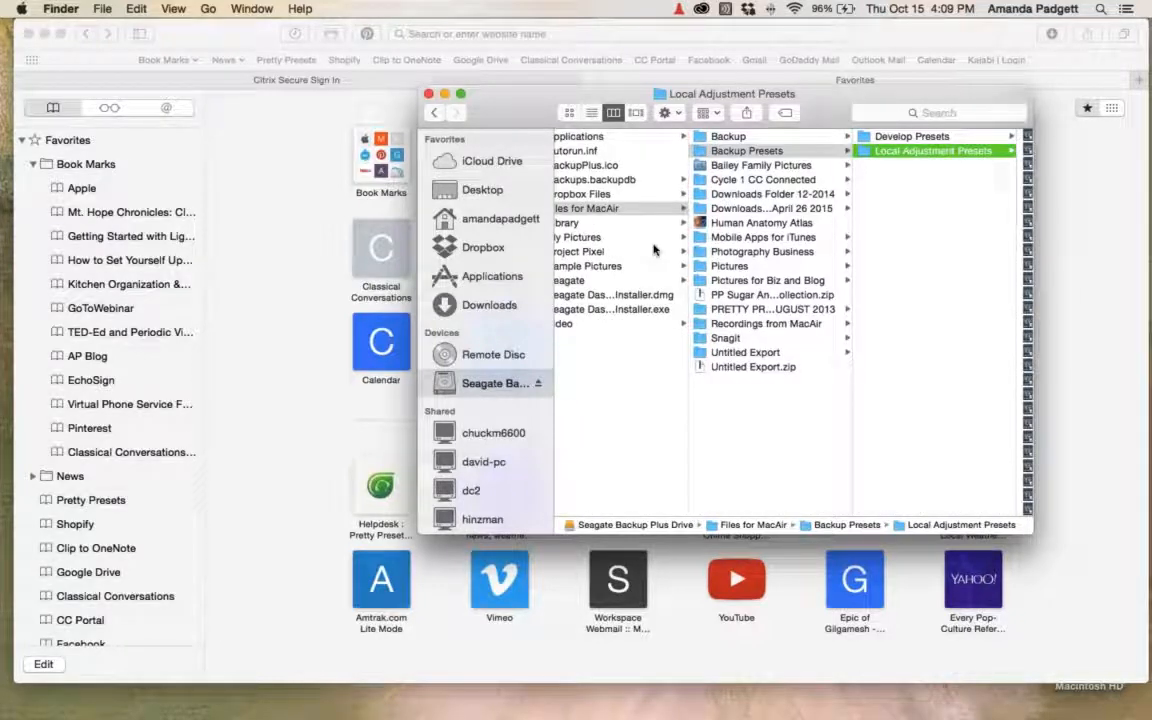
Close the Finder window and launch Lightroom with the Lightroom 6 Catalog Quick-2 catalog.
click(429, 93)
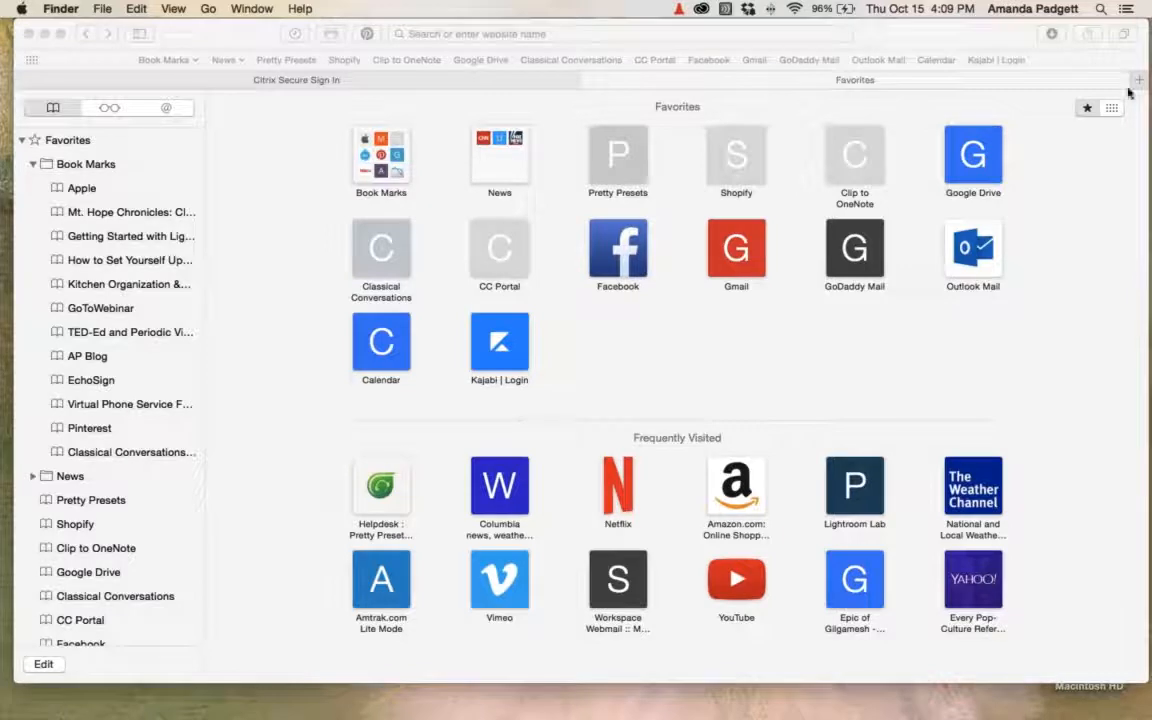
mouse_move(703, 718)
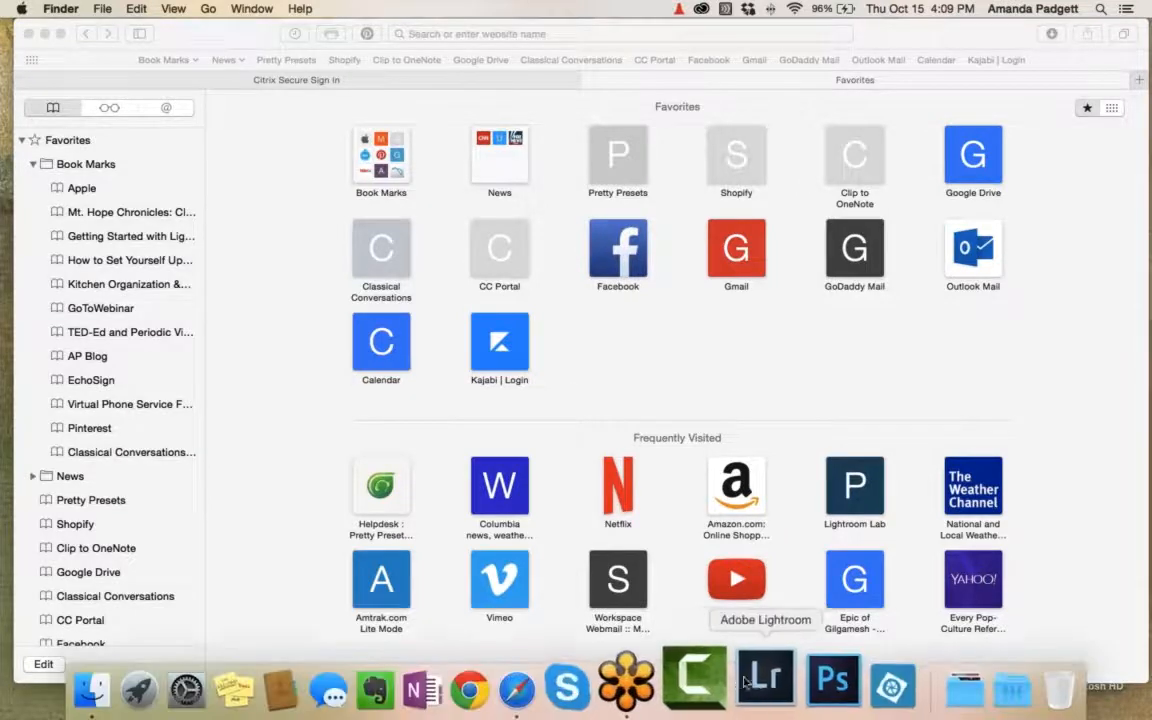
click(717, 673)
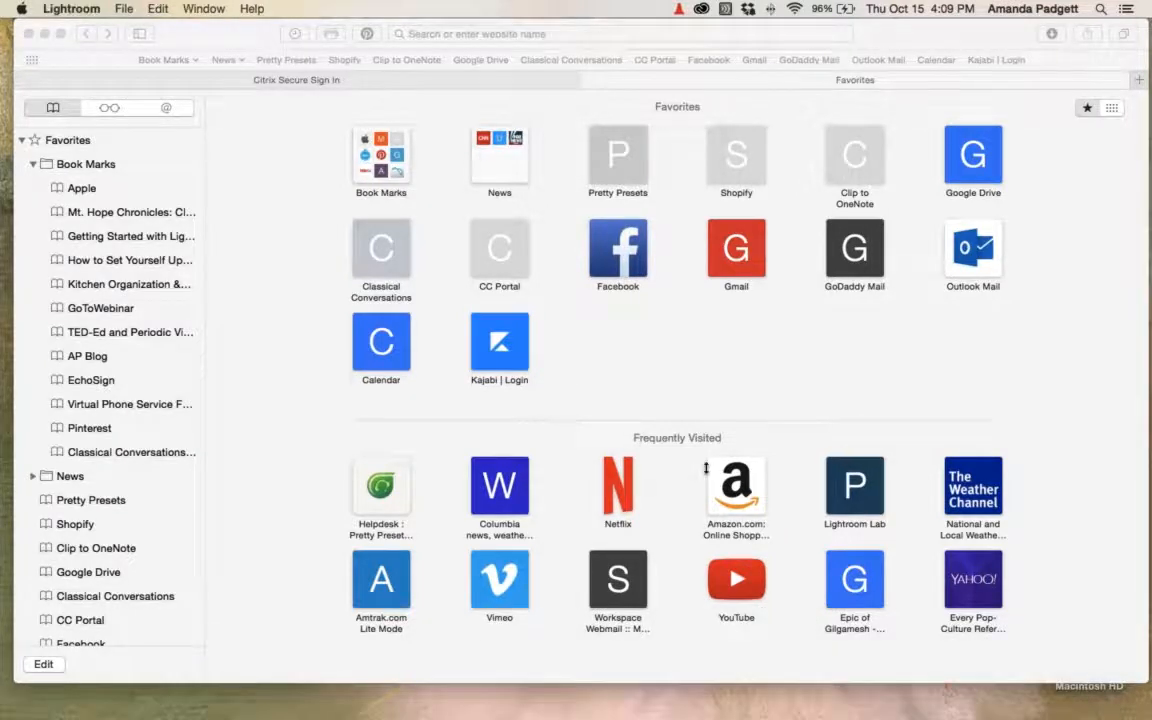
click(848, 445)
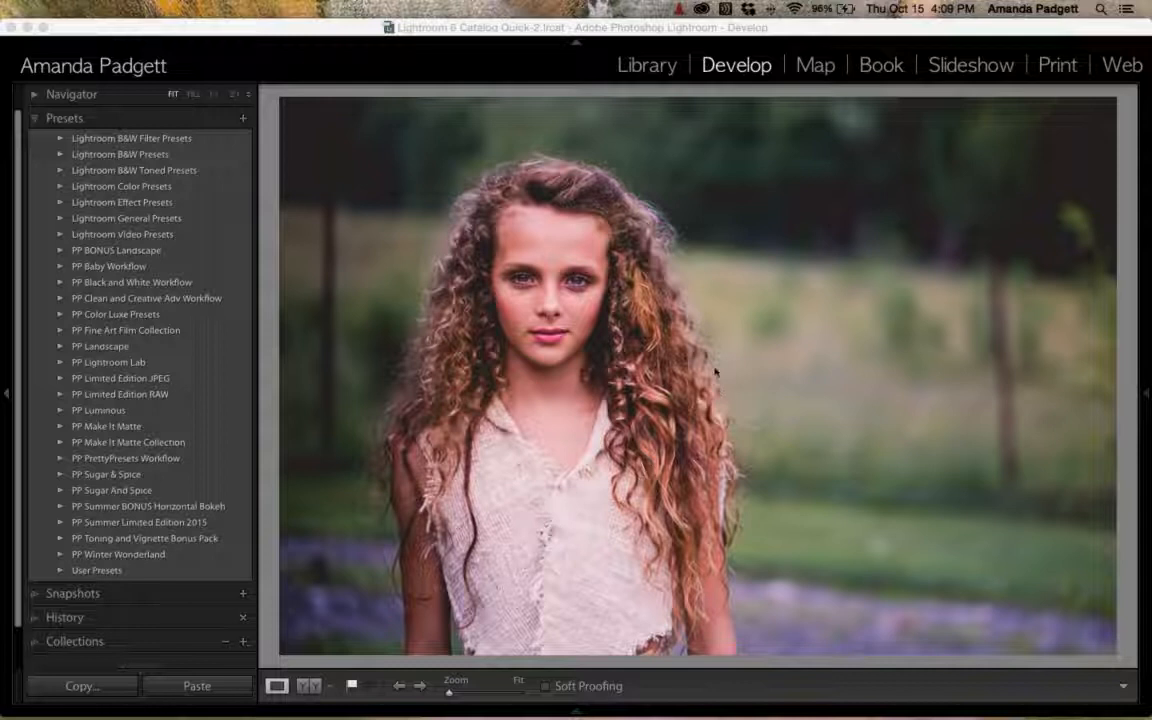
click(339, 302)
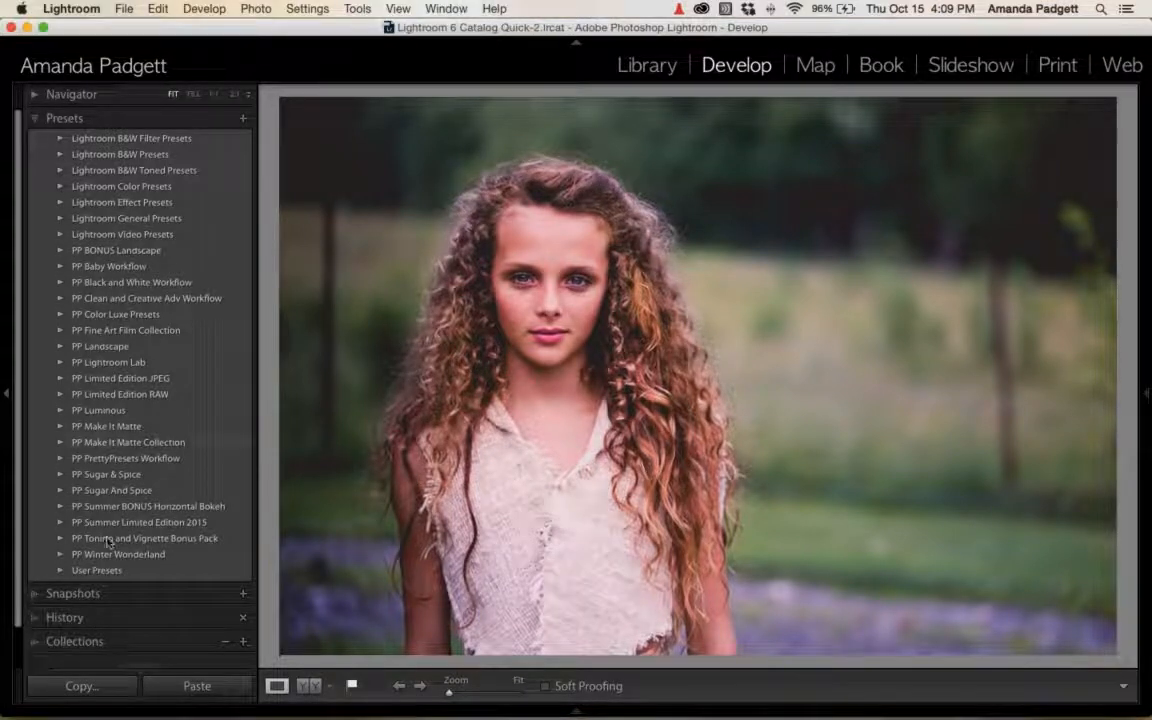
Collapse the other collection sets, open the Landscape Samples collection in Sample Pictures, and expand the Develop presets list.
click(40, 641)
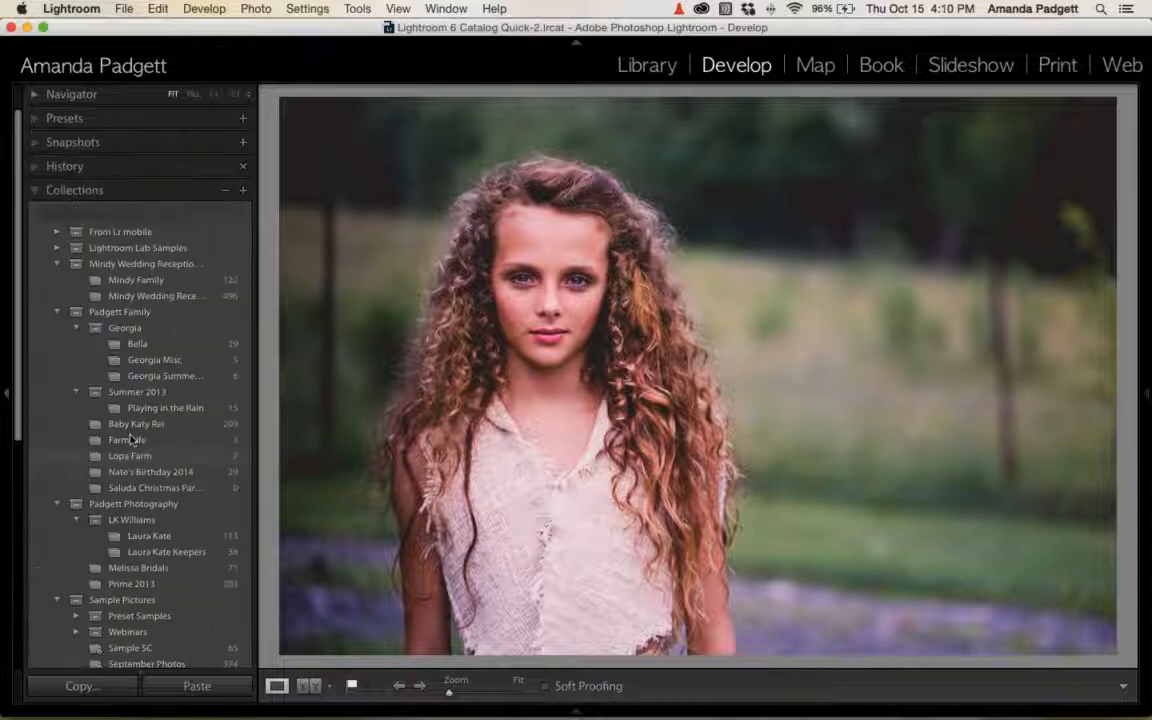
click(57, 311)
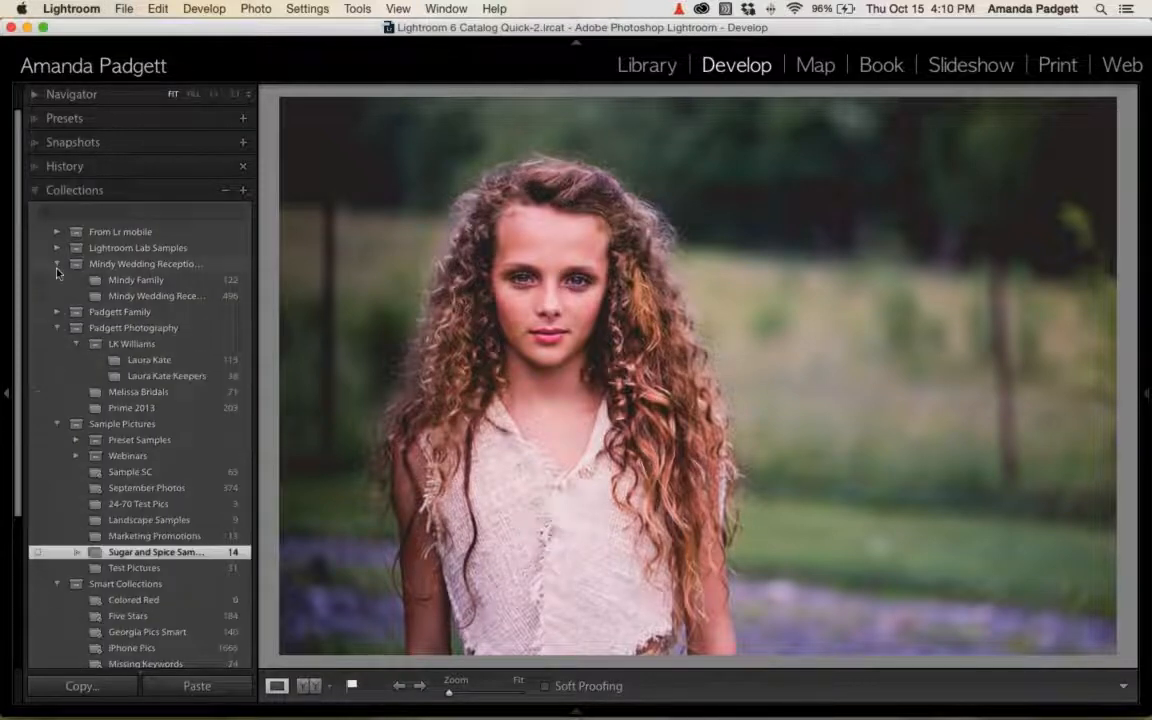
click(57, 265)
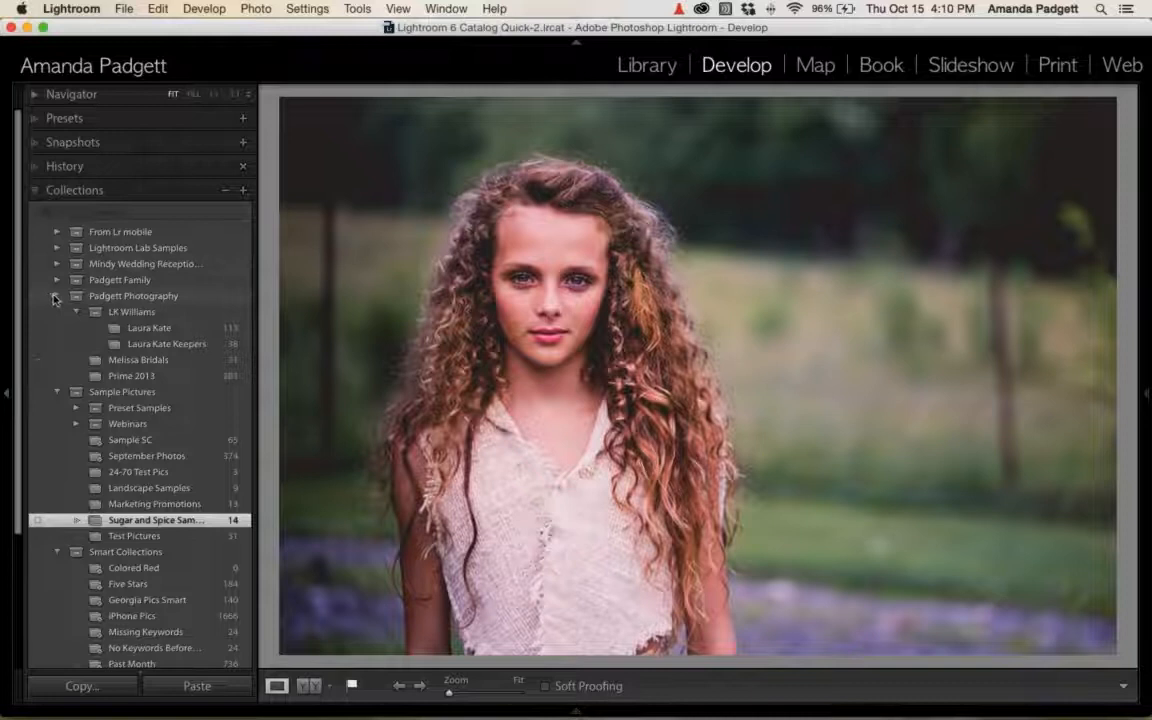
click(55, 297)
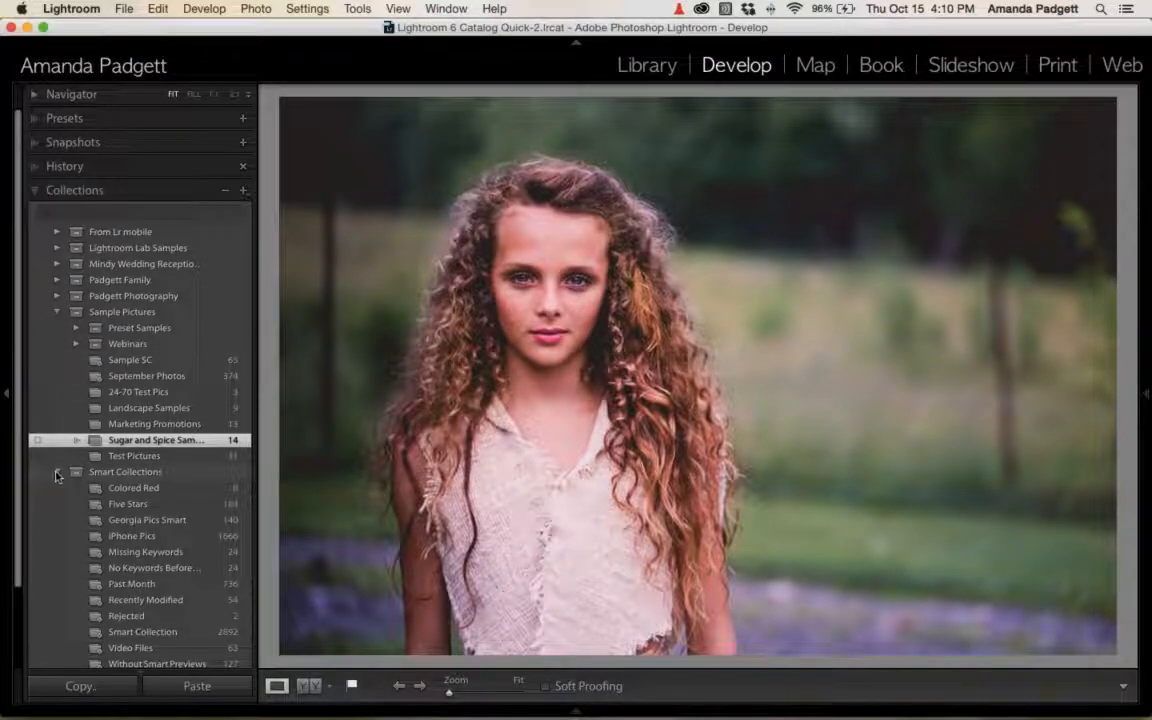
click(55, 472)
click(152, 408)
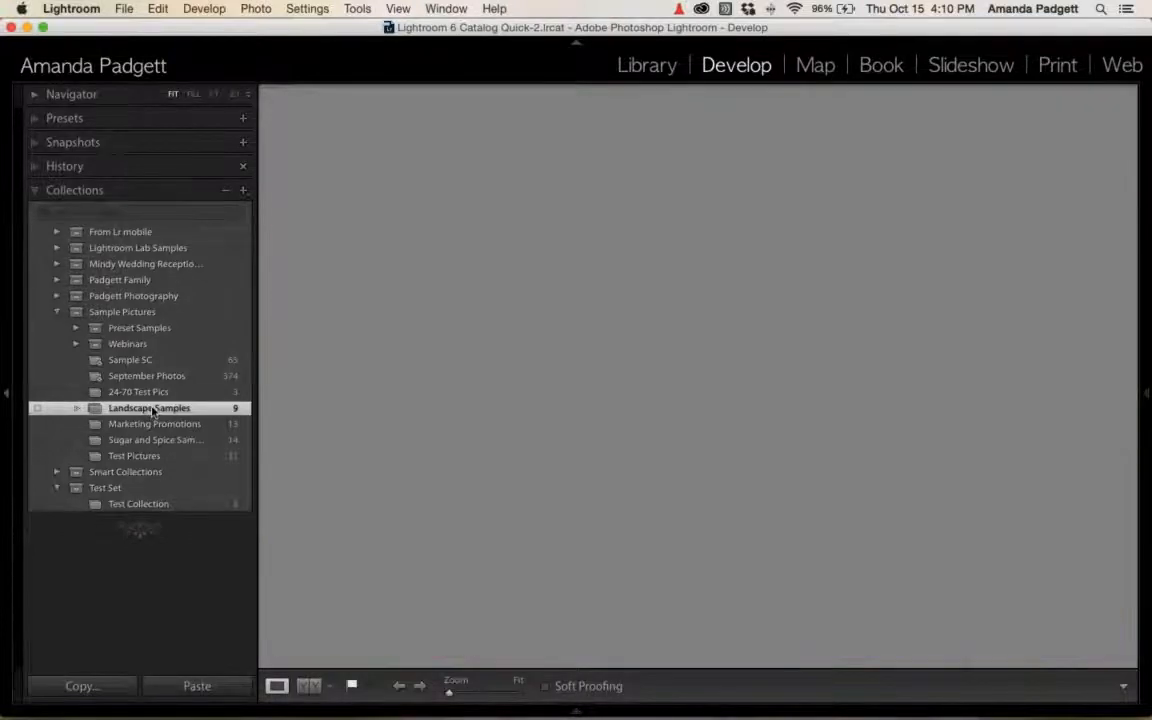
click(31, 120)
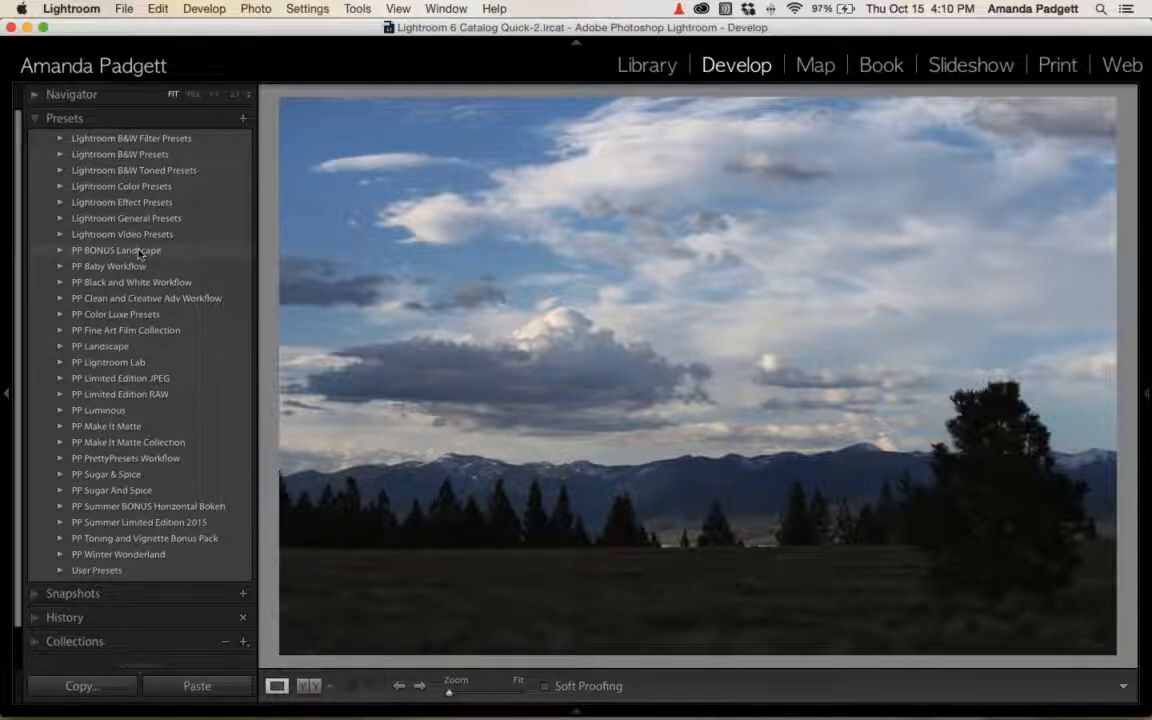
right_click(110, 252)
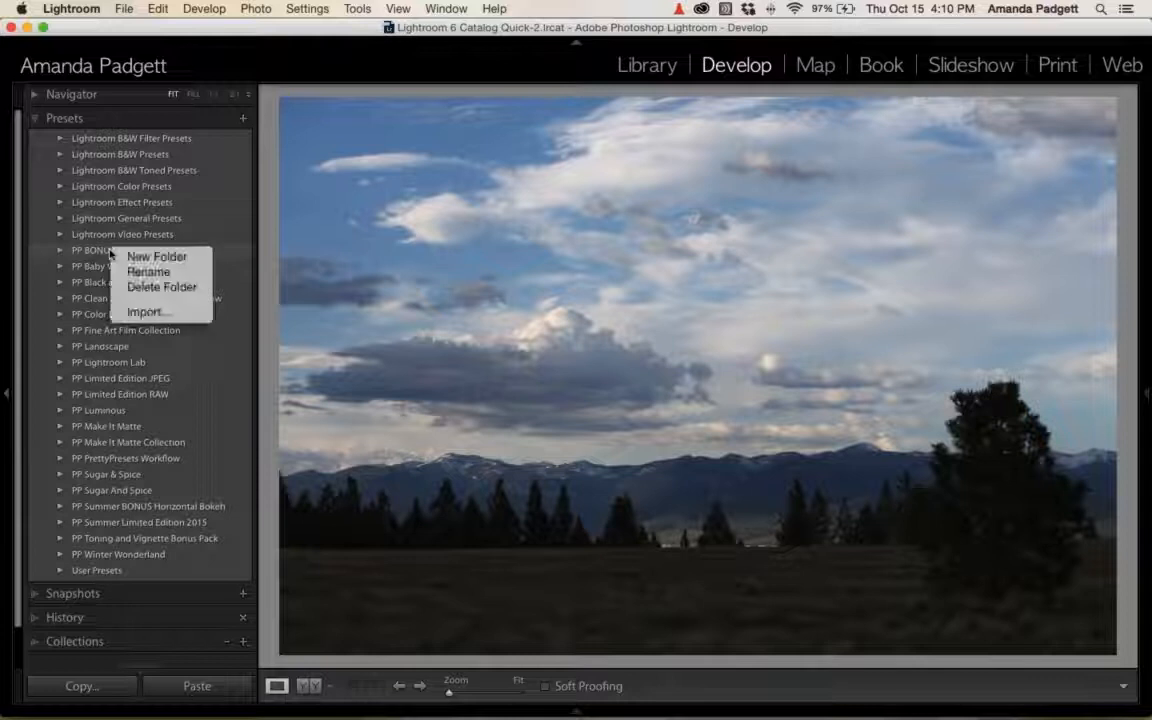
click(135, 272)
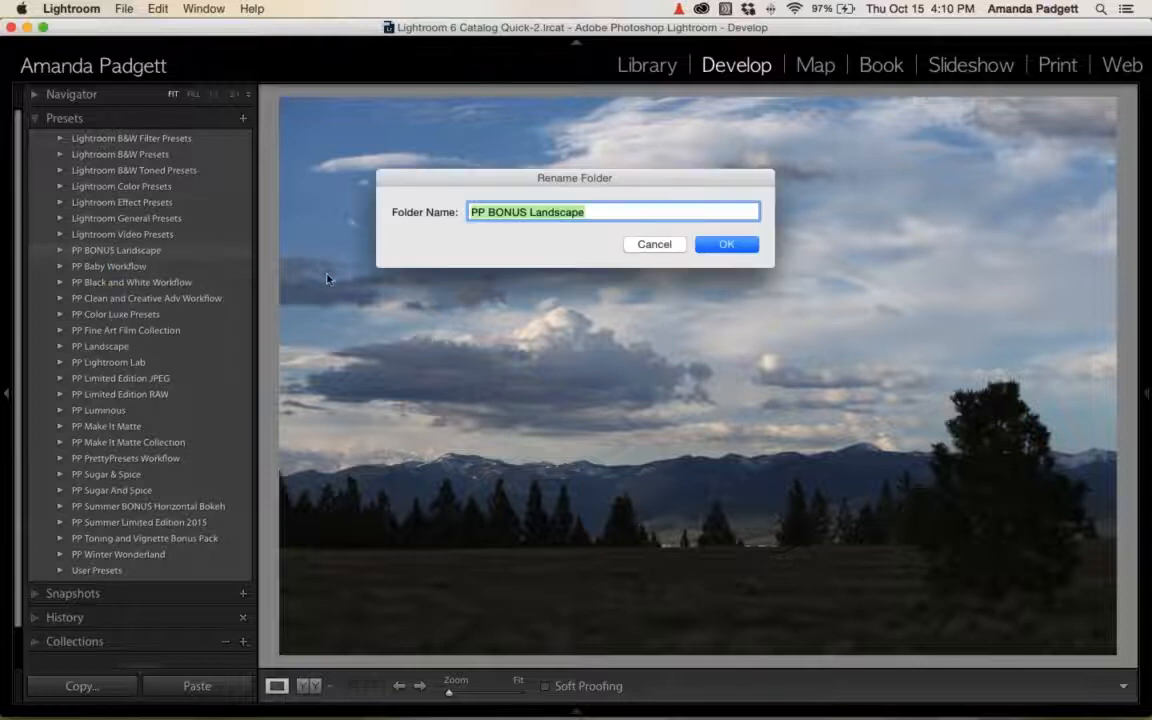
click(527, 212)
drag(527, 212, 488, 212)
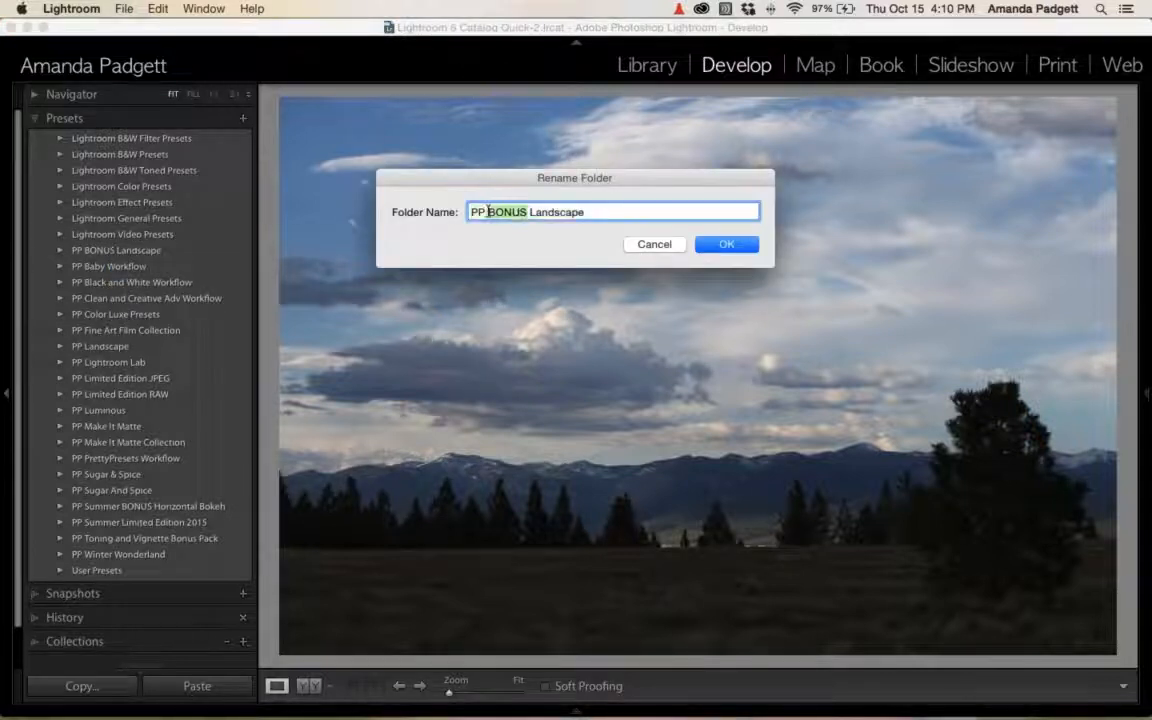
click(650, 244)
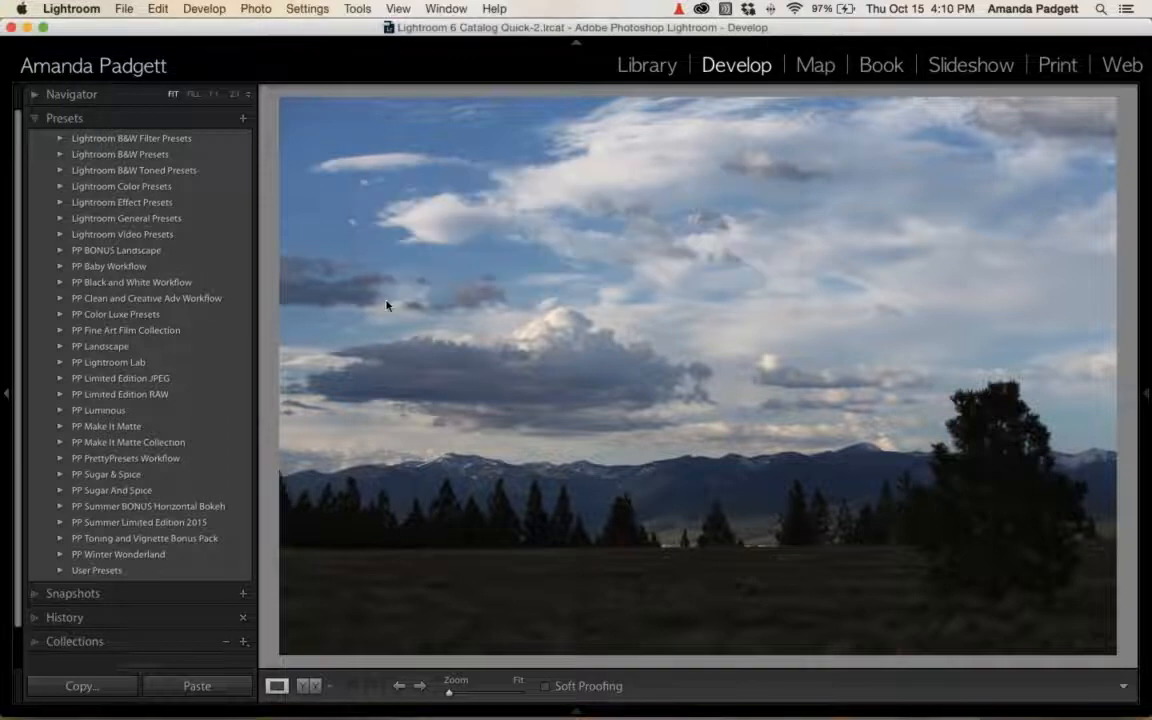
Try the Landscape | Blaze preset from PP Landscape, undo it, and apply Landscape | Copper Fields to the photo.
click(68, 347)
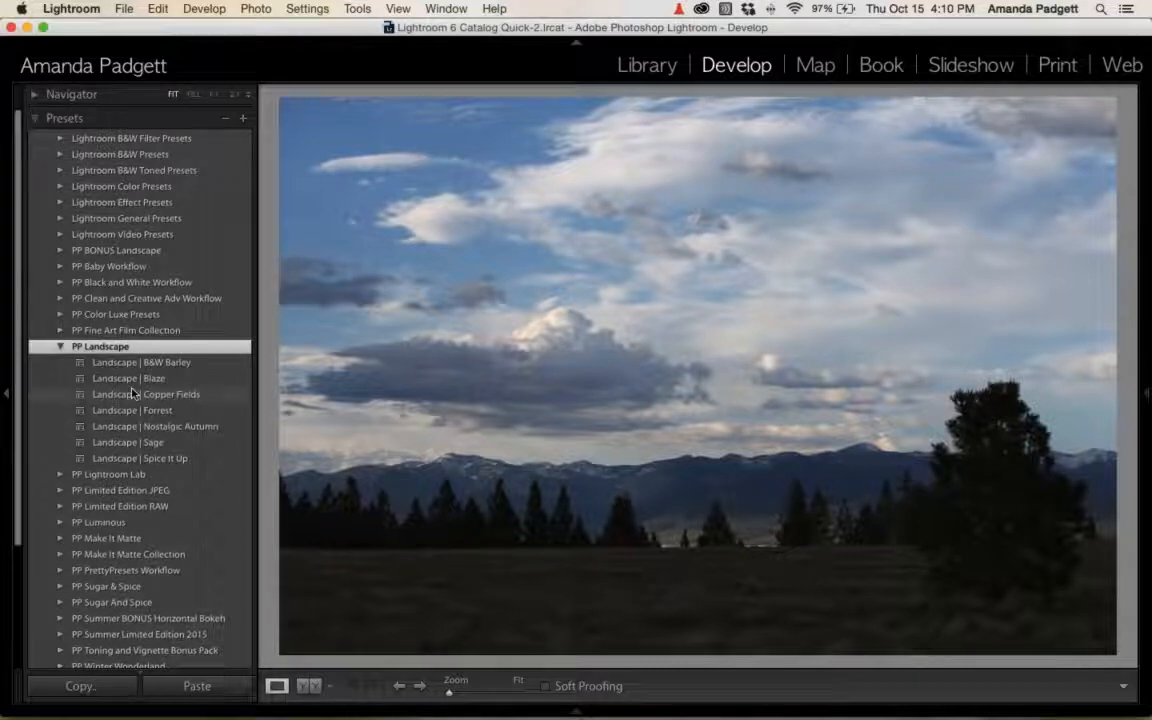
click(150, 379)
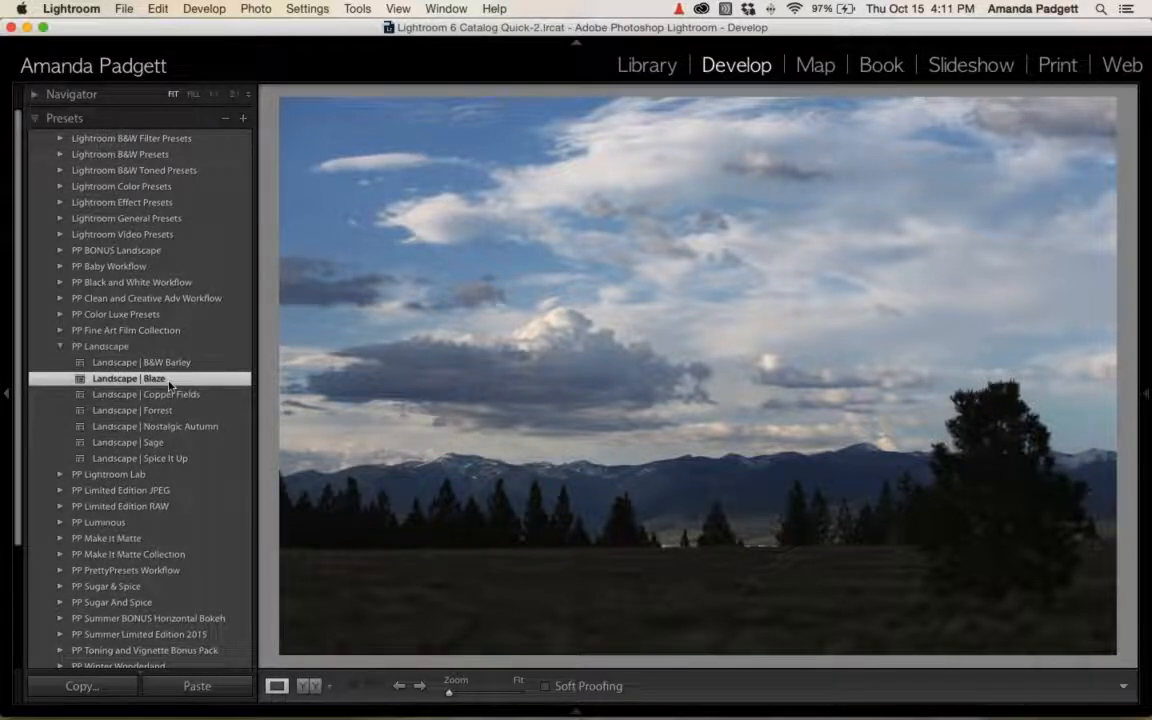
key(super+z)
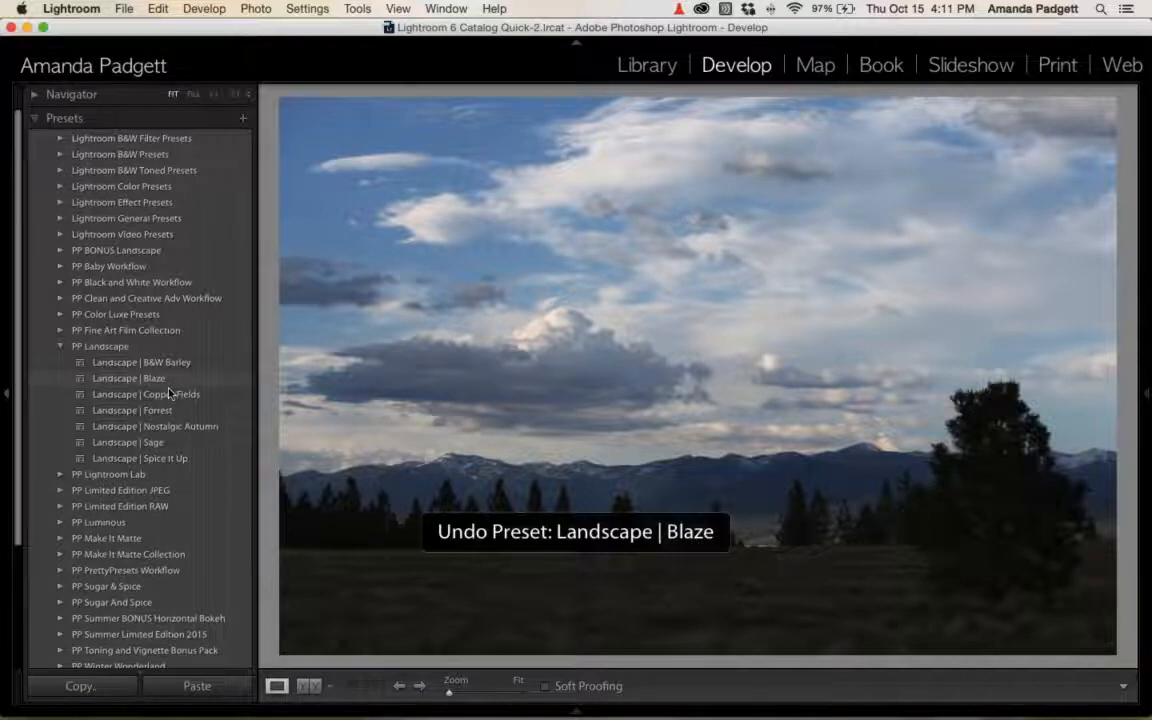
click(170, 395)
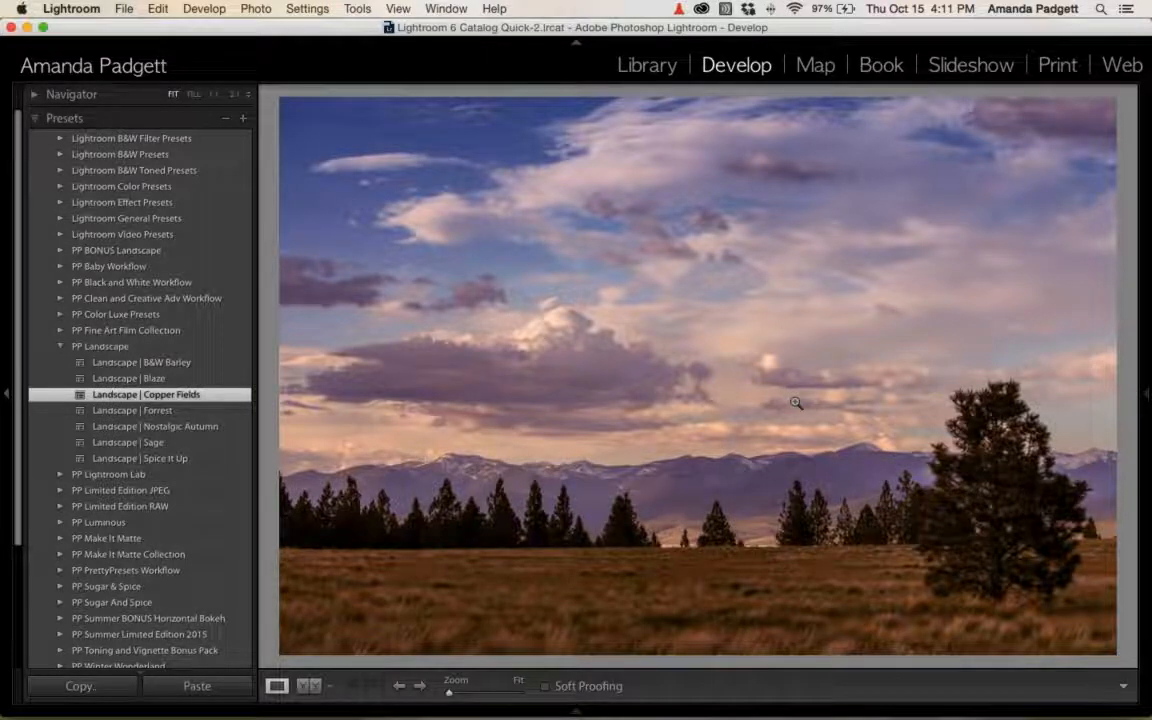
Try a graduated filter with the Grad - Blue Skies effect down the full height of the photo, and delete it.
click(1147, 396)
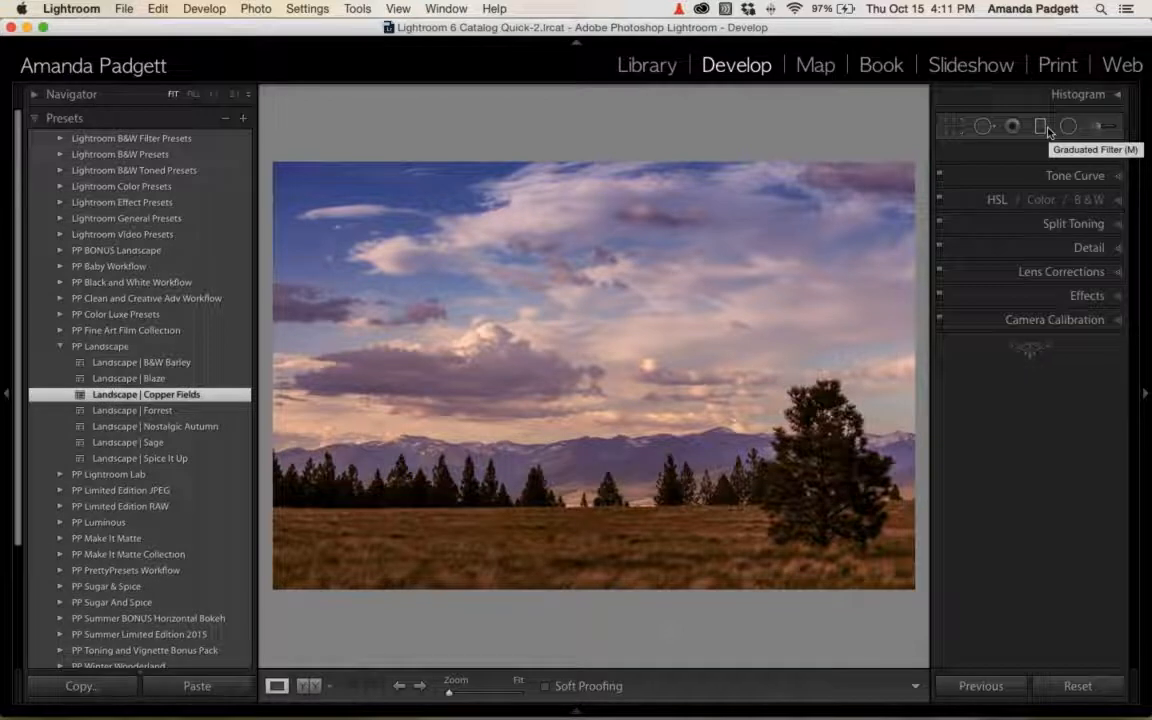
click(1041, 129)
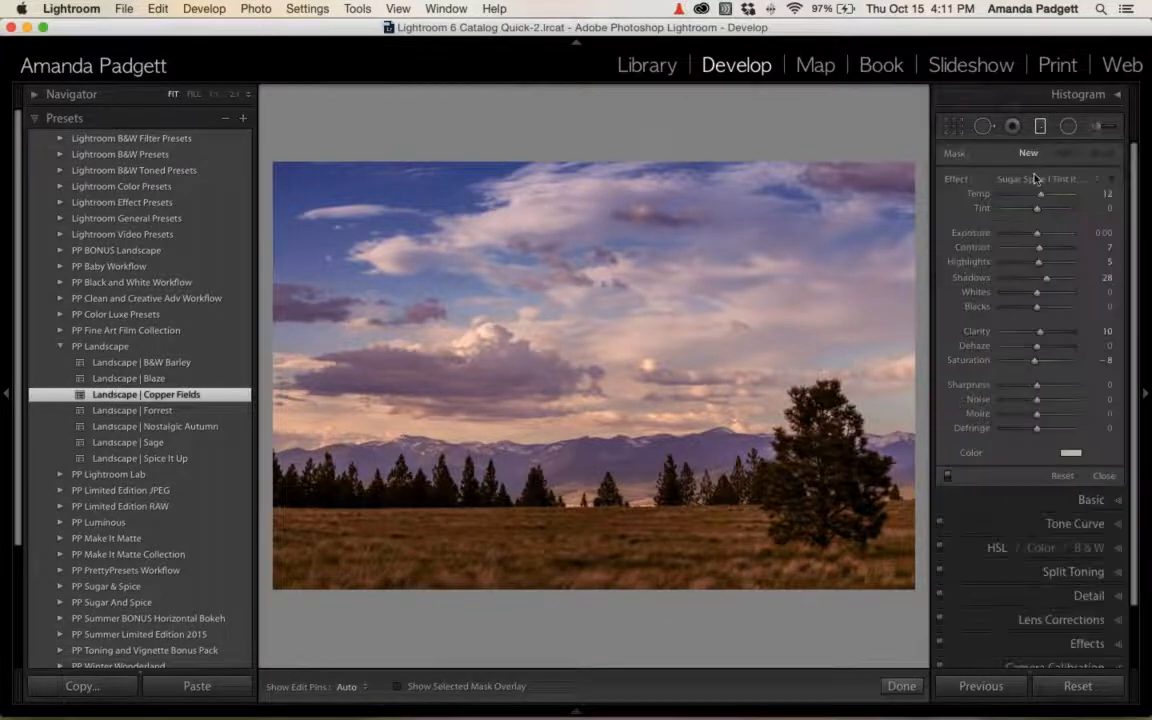
click(1037, 178)
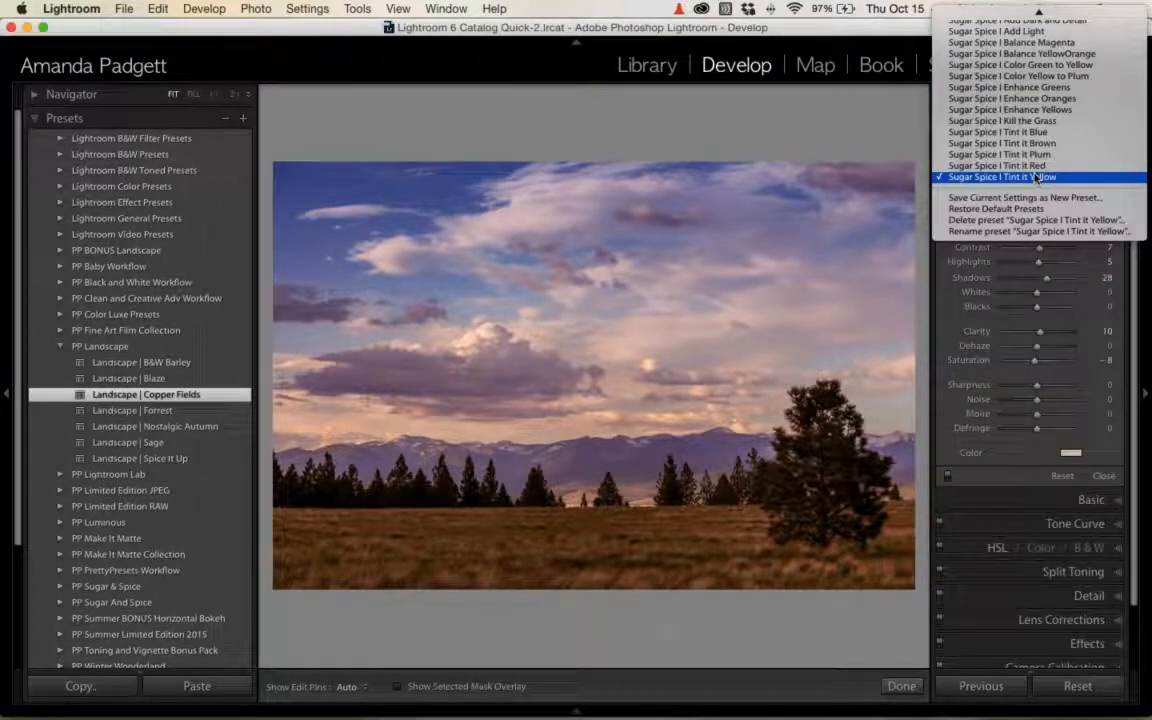
scroll(1062, 110, up, 5)
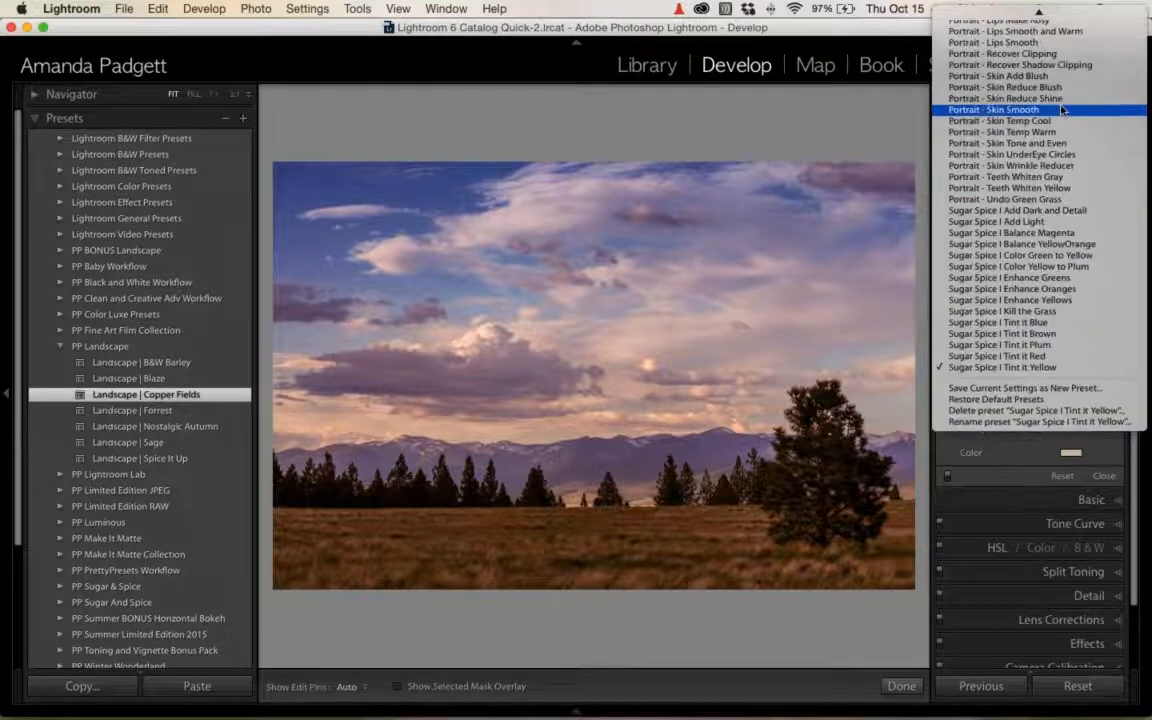
scroll(1062, 110, up, 5)
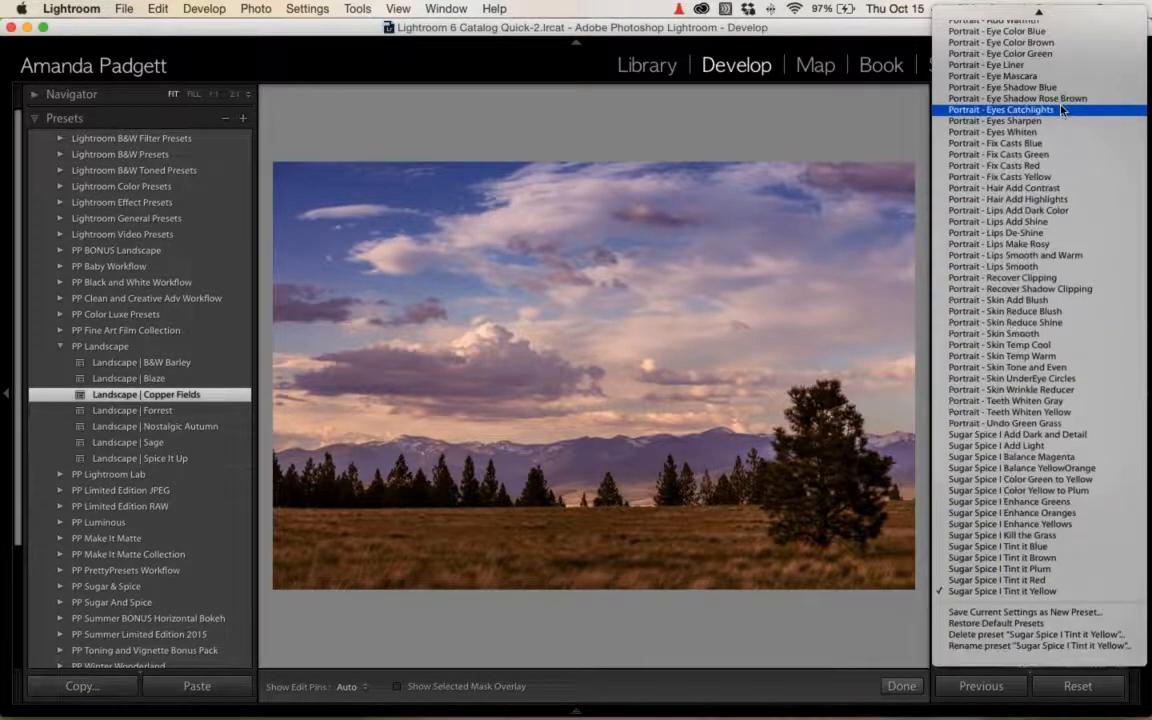
scroll(1062, 110, up, 5)
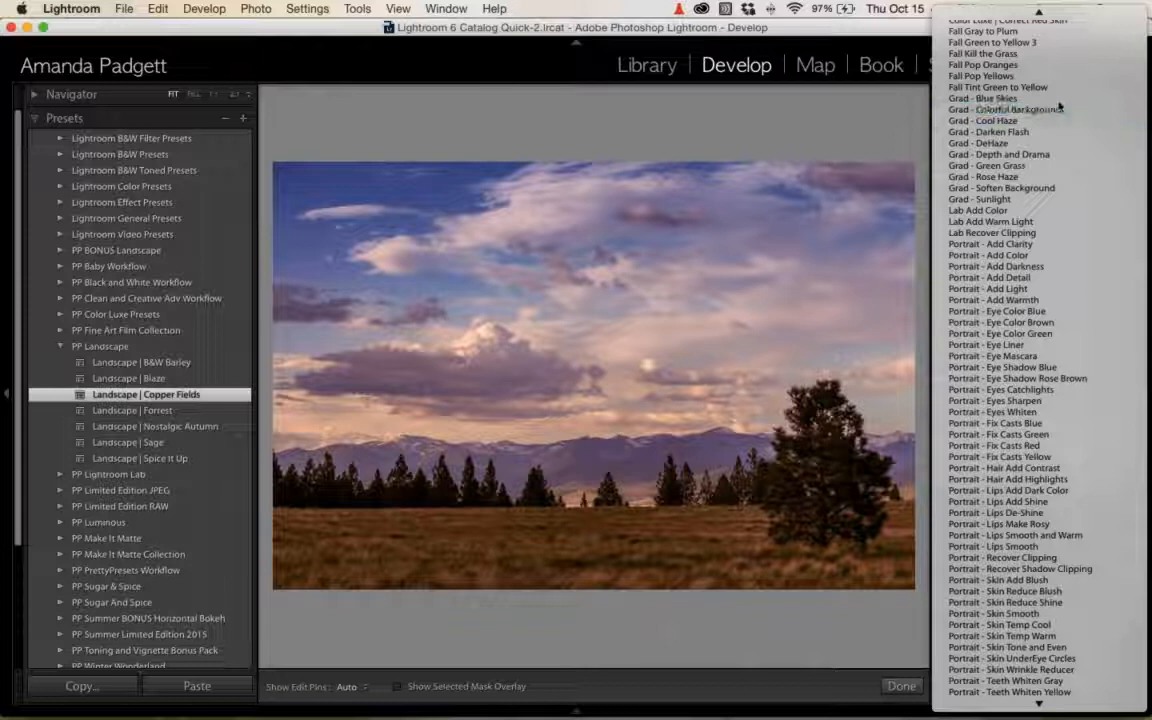
click(1059, 104)
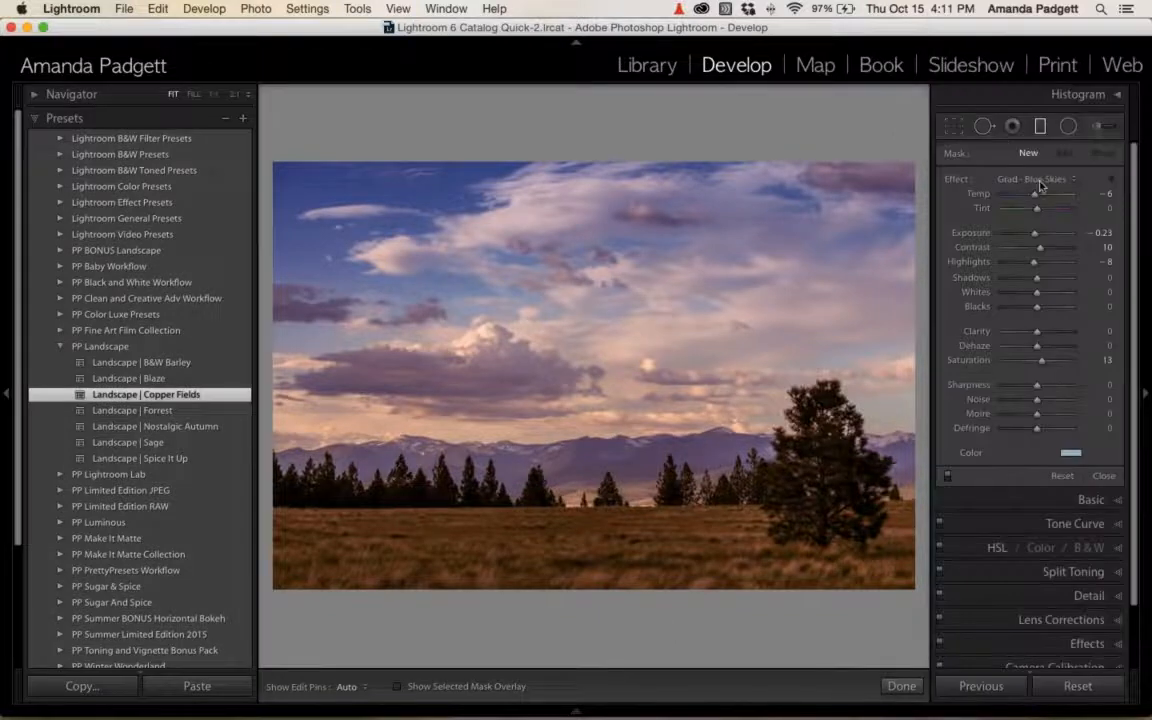
drag(656, 158, 650, 596)
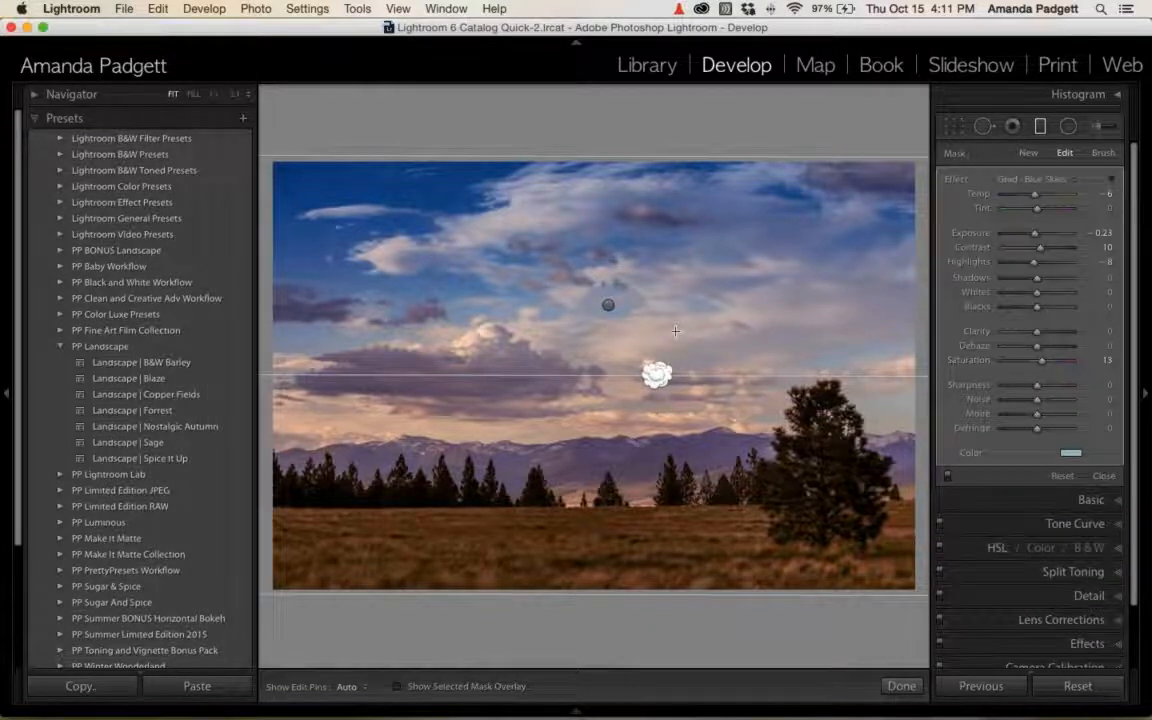
key(Delete)
Reset the photo, try the Landscape presets Forrest, Nostalgic Autumn and Sage, and apply Landscape | Spice It Up.
click(1078, 686)
click(194, 412)
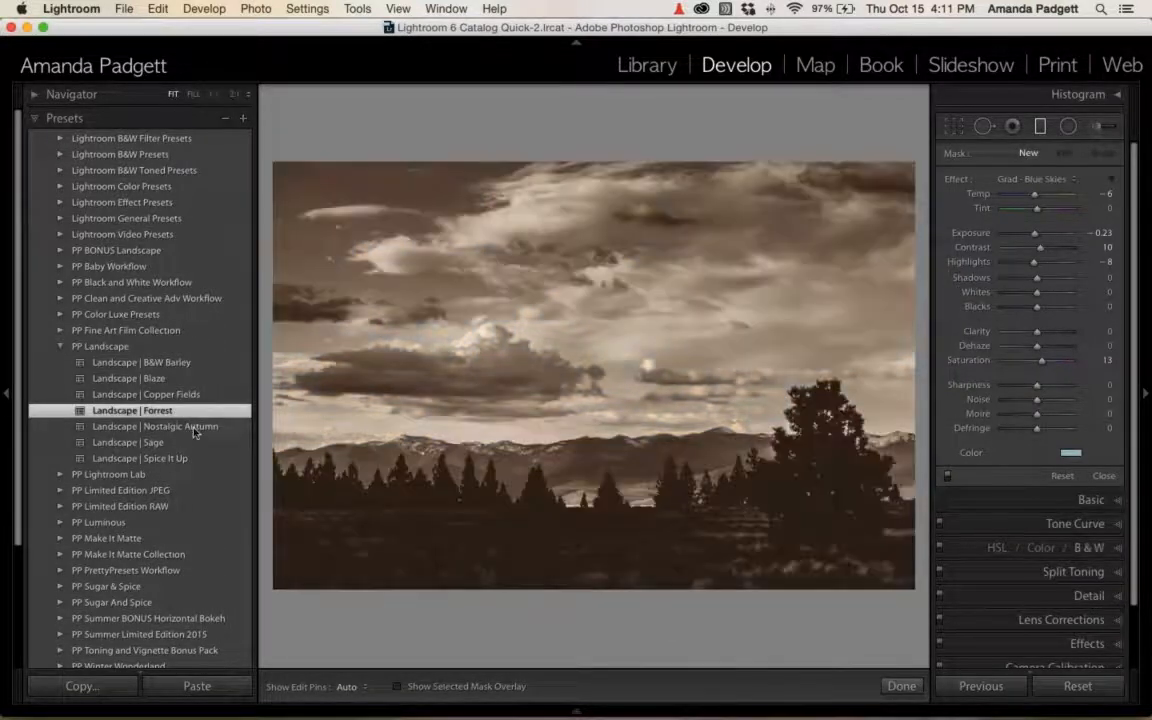
click(195, 428)
key(super+z)
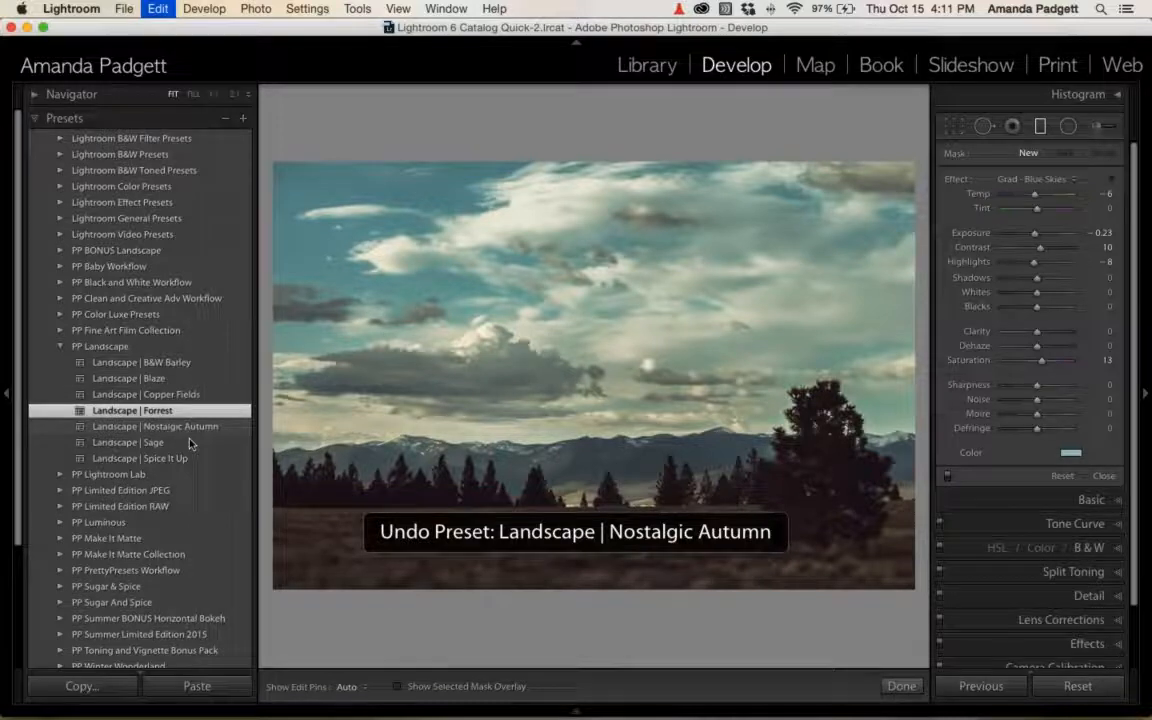
click(190, 444)
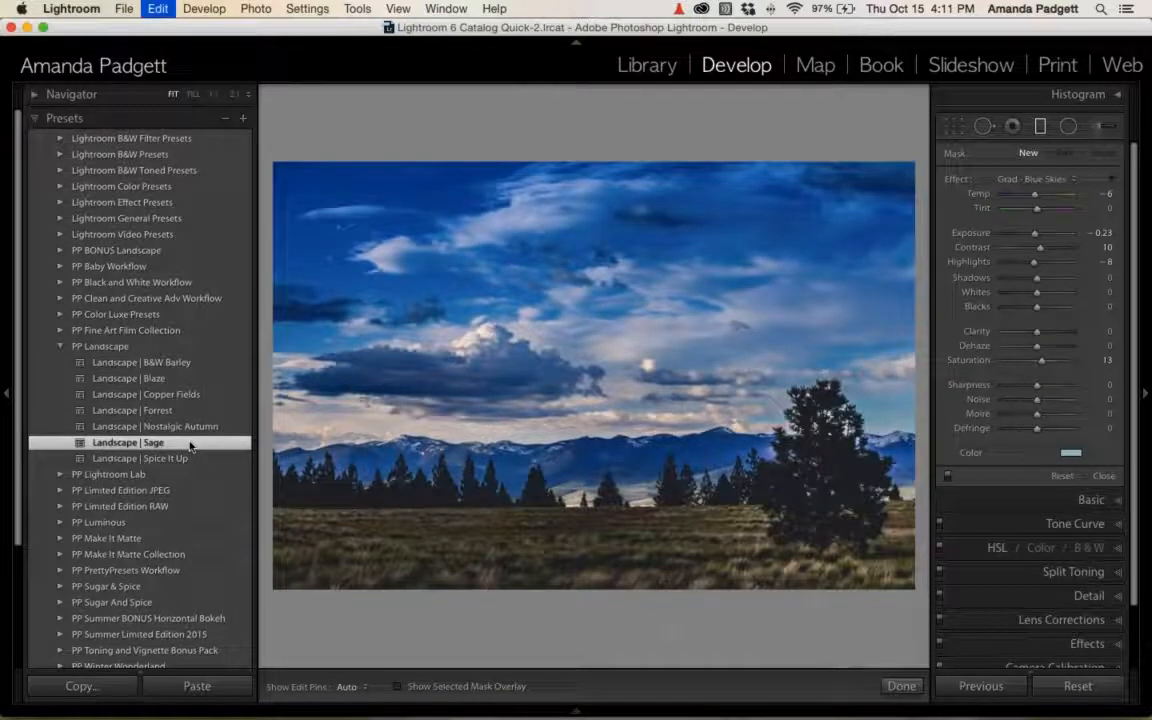
key(super+z)
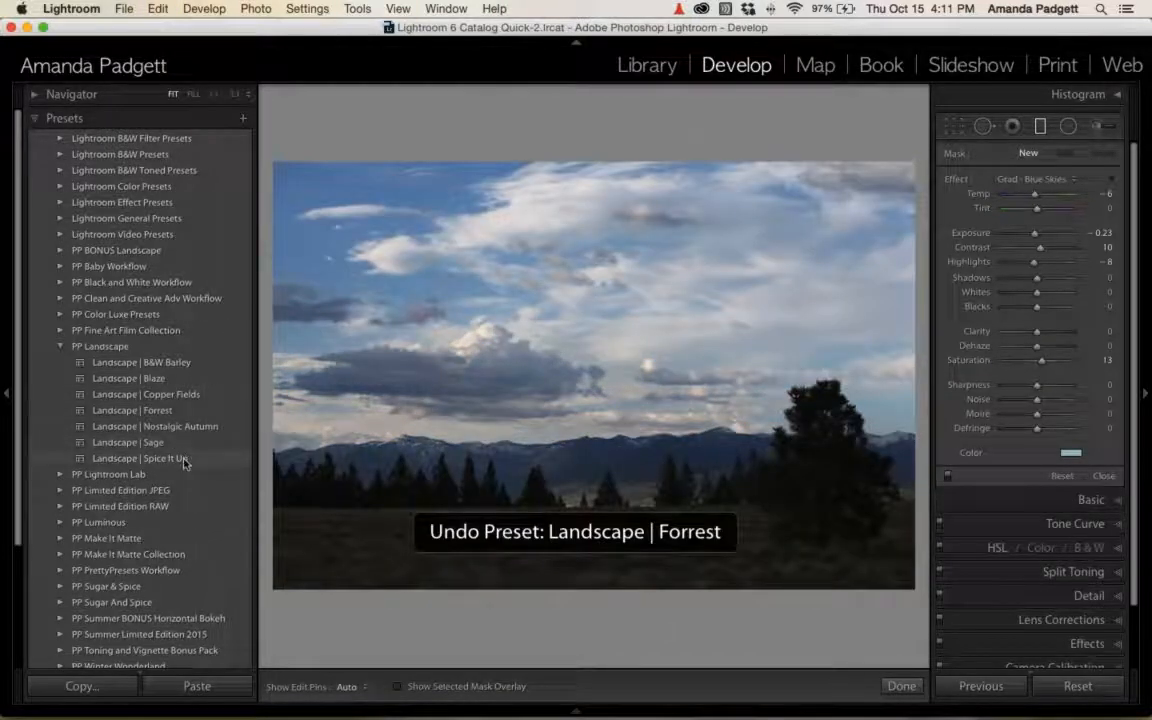
click(186, 459)
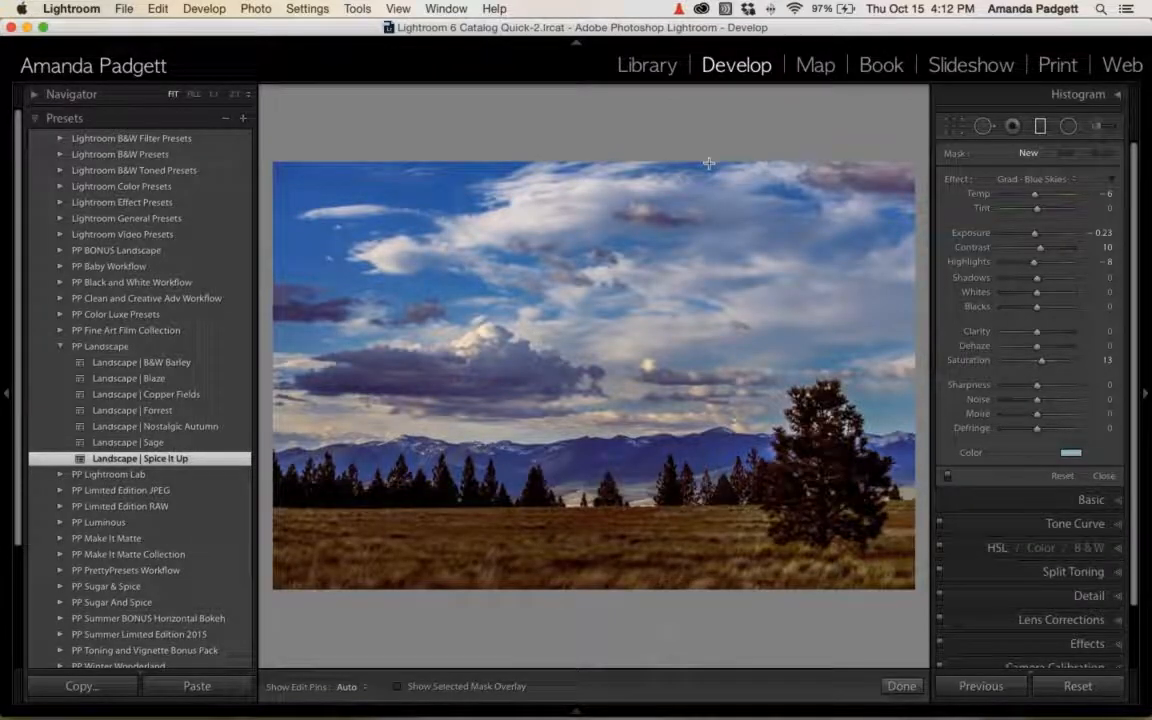
Try a Grad - Blue Skies graduated filter from the photo's upper edge down to the treeline, and delete it.
drag(708, 162, 713, 474)
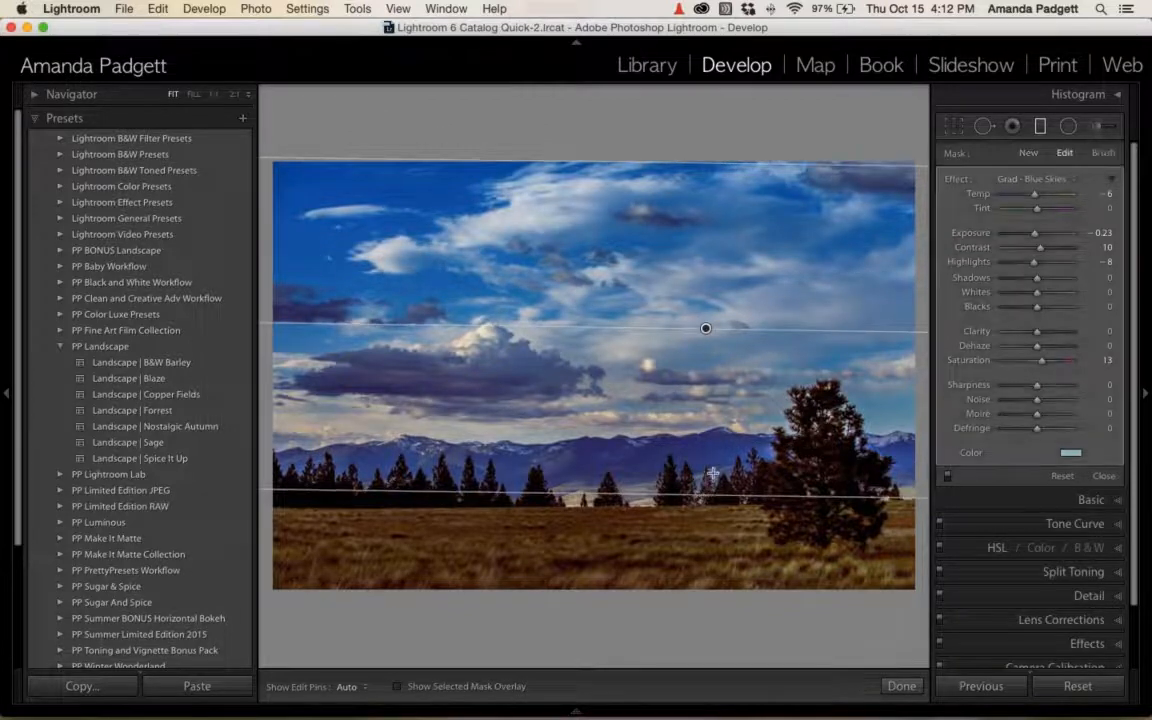
key(Delete)
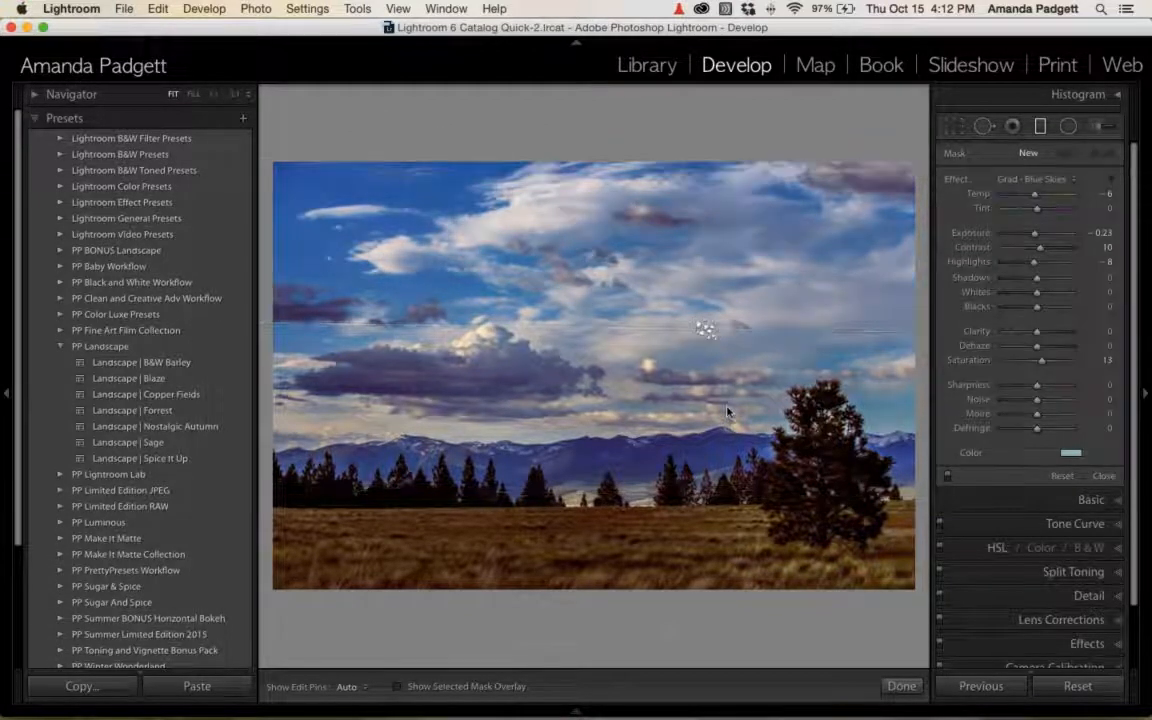
Activate the Adjustment Brush with the Exposure effect and expand its full set of effect sliders.
click(1093, 127)
click(1045, 179)
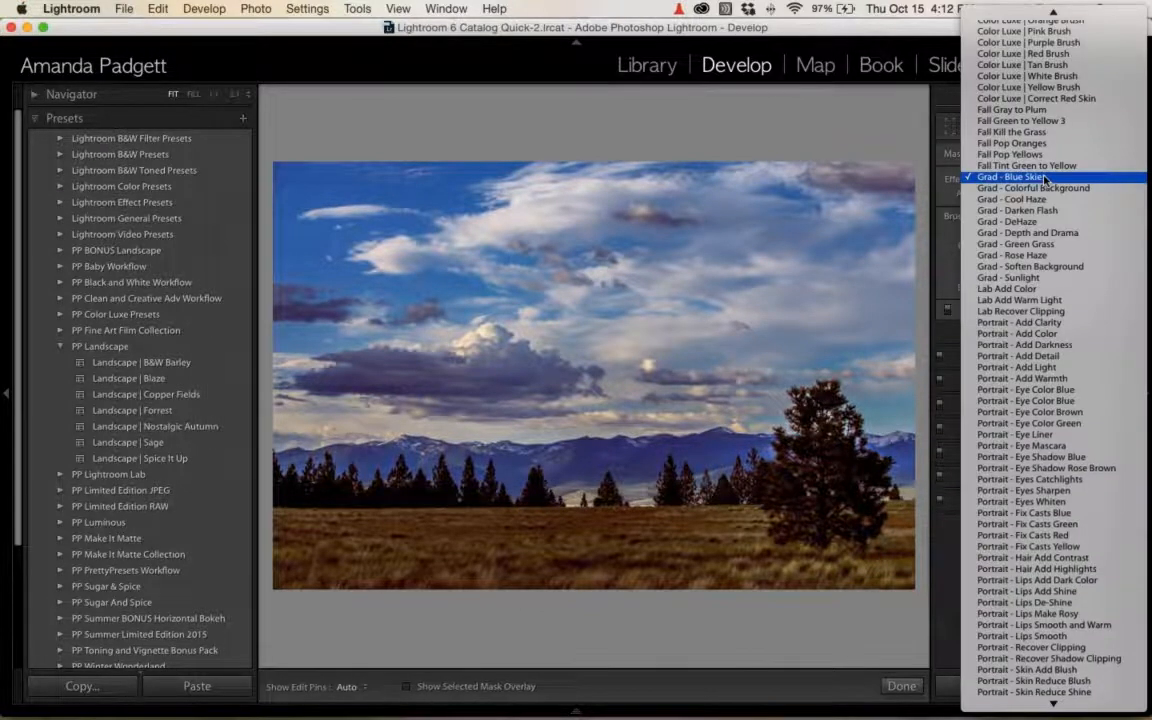
scroll(1045, 178, up, 2)
scroll(1045, 178, up, 15)
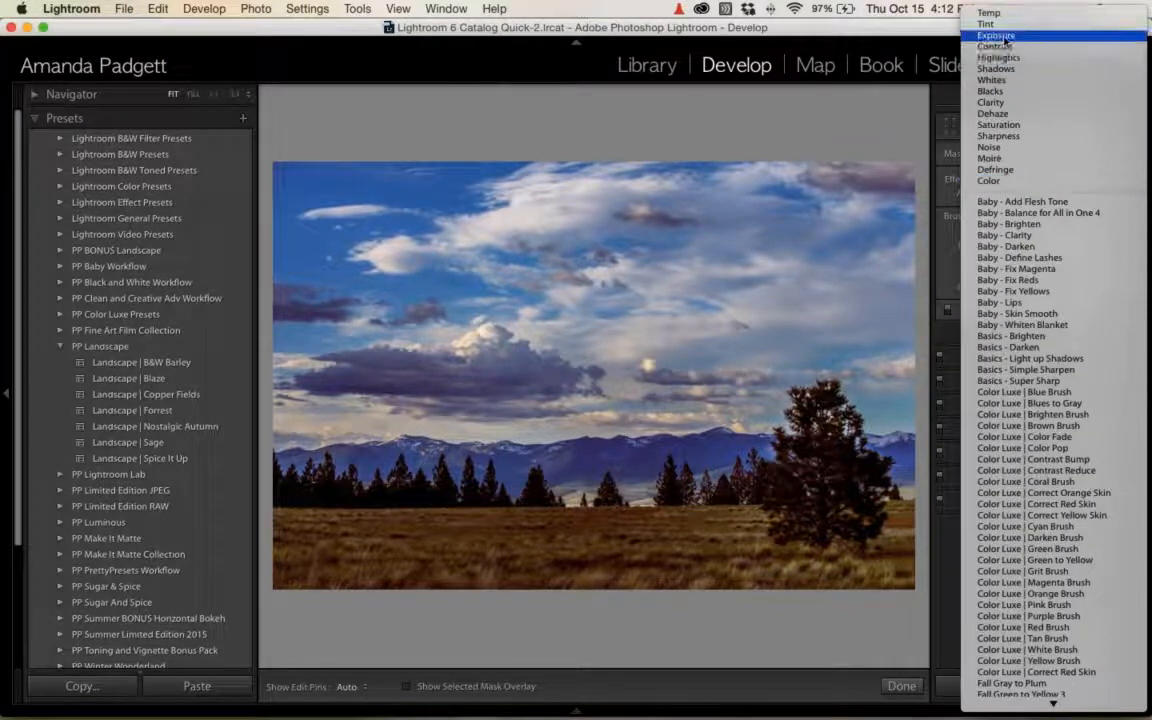
click(996, 35)
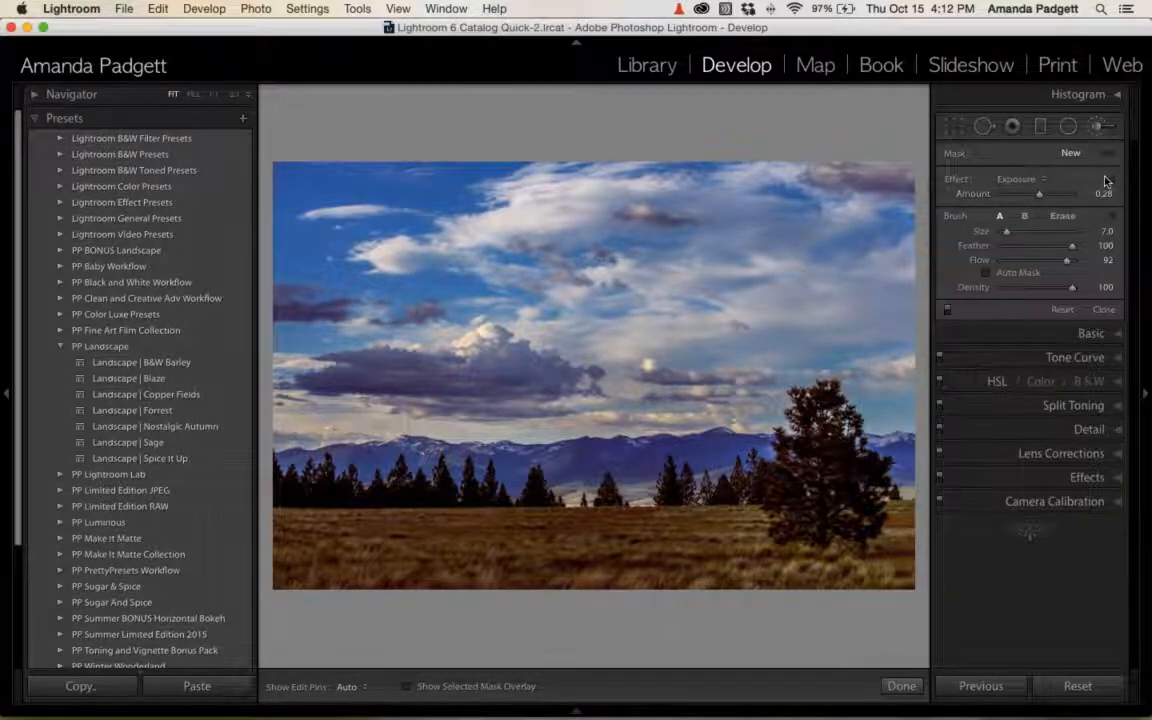
click(1109, 180)
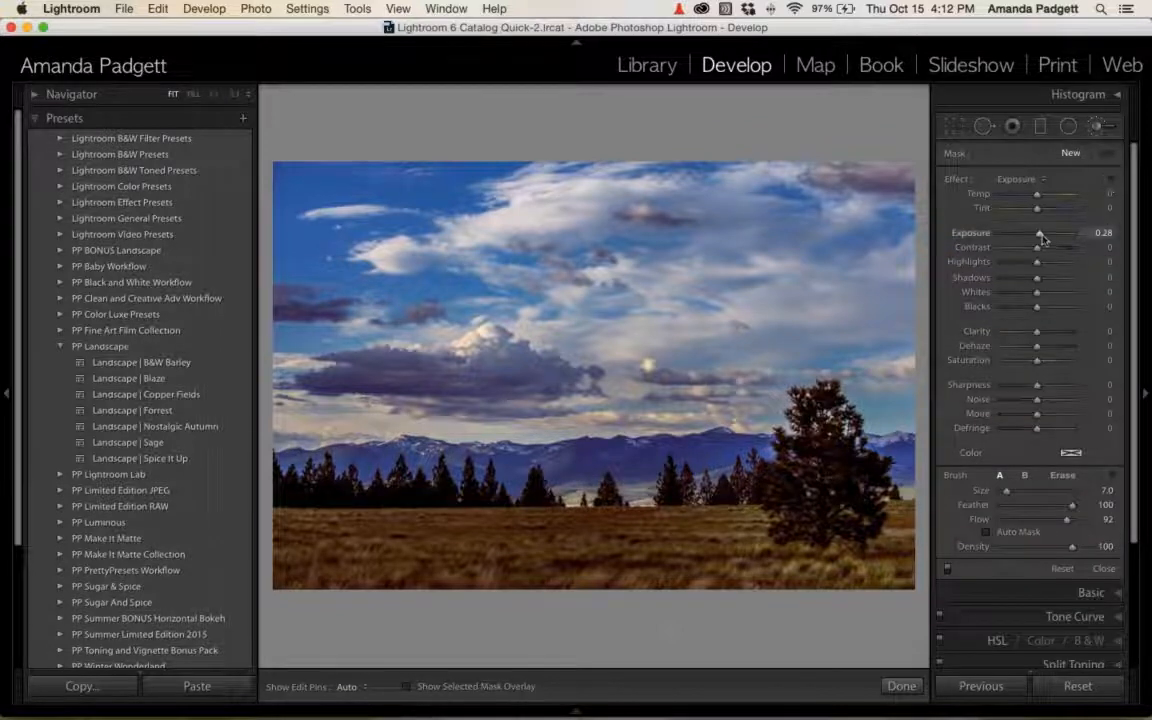
Set the brush effect to Exposure -0.09, Highlights -18, Saturation 20 and Temp -6.
drag(1042, 237, 1028, 268)
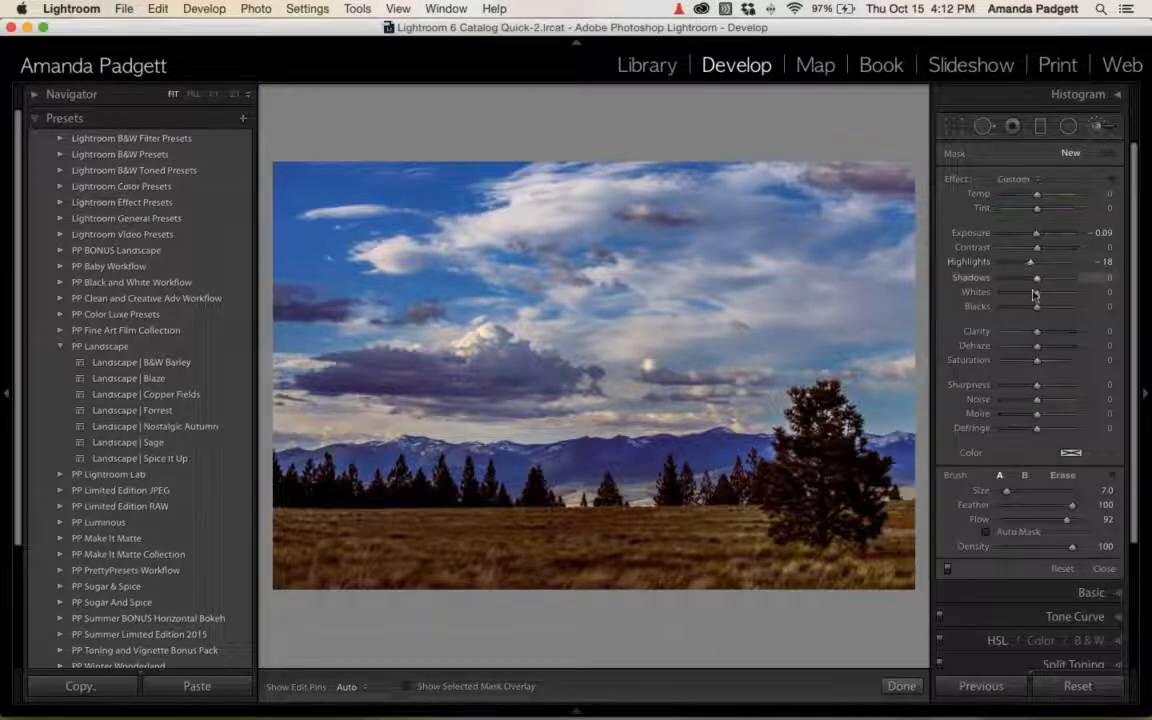
drag(1042, 366, 1049, 361)
drag(1037, 198, 1034, 197)
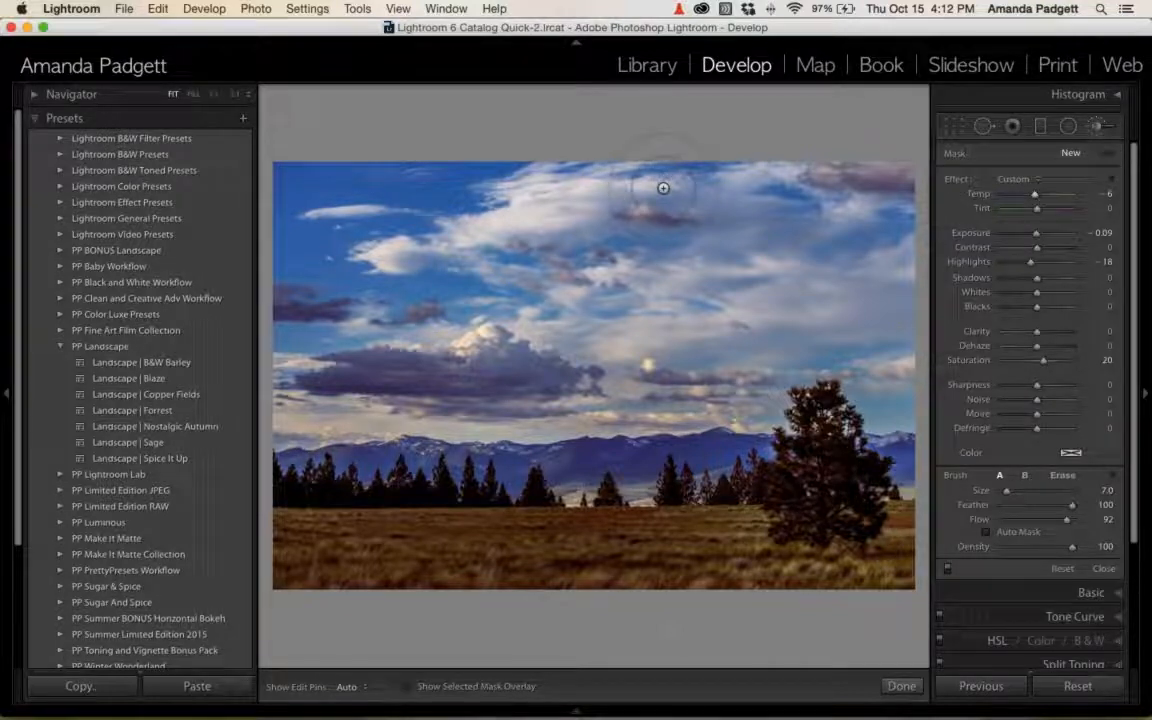
Enlarge the brush to size 35.0 and paint the custom effect over the sky.
scroll(663, 187, up, 10)
mouse_move(728, 197)
mouse_down()
mouse_move(361, 198)
mouse_move(469, 259)
mouse_move(557, 249)
mouse_move(426, 179)
mouse_move(366, 186)
mouse_up()
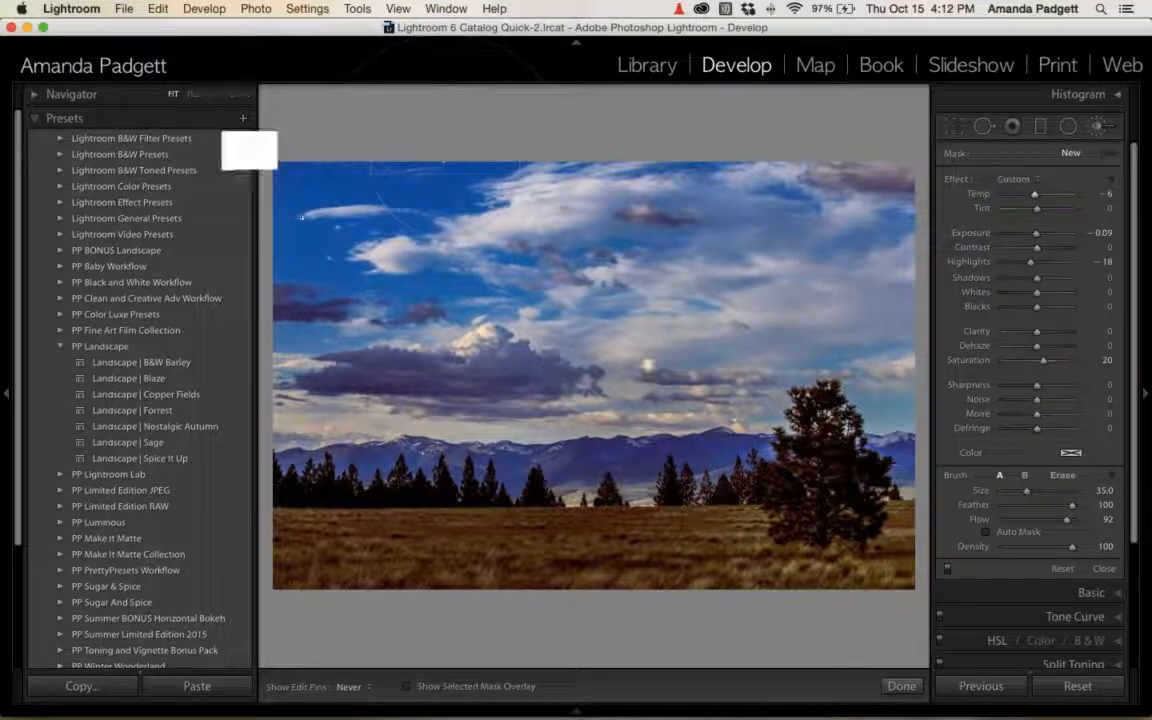
mouse_move(856, 243)
mouse_down()
mouse_move(906, 216)
mouse_move(873, 290)
mouse_move(876, 404)
mouse_up()
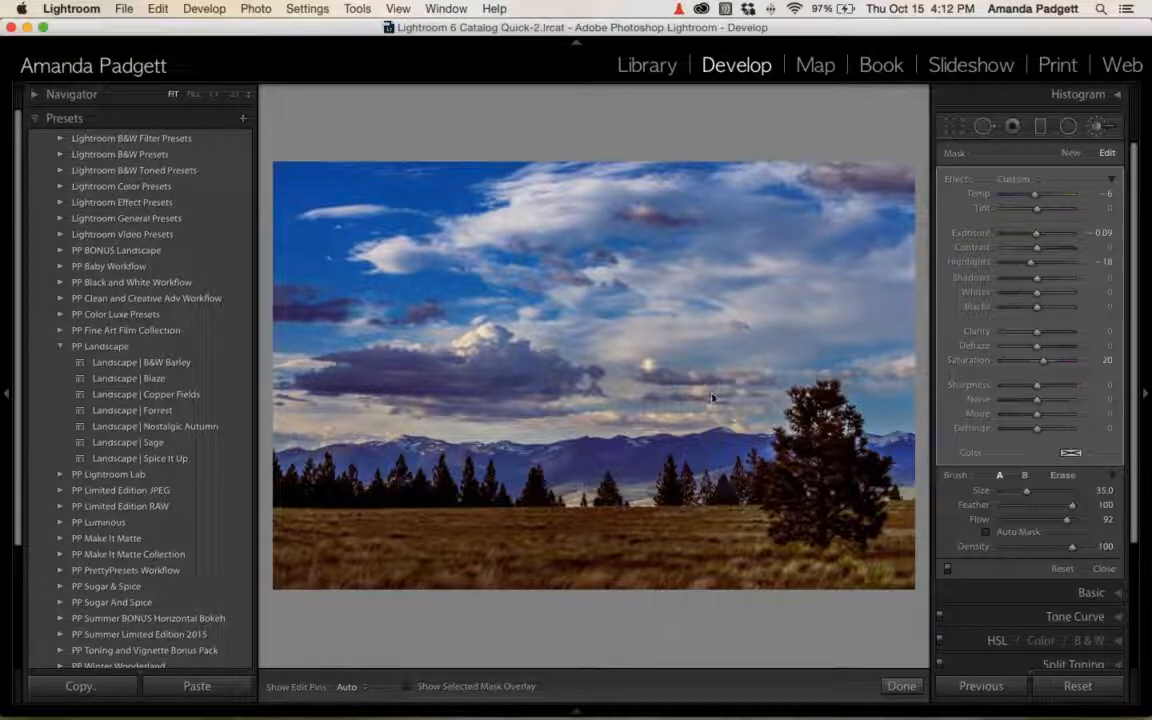
key(shift+f)
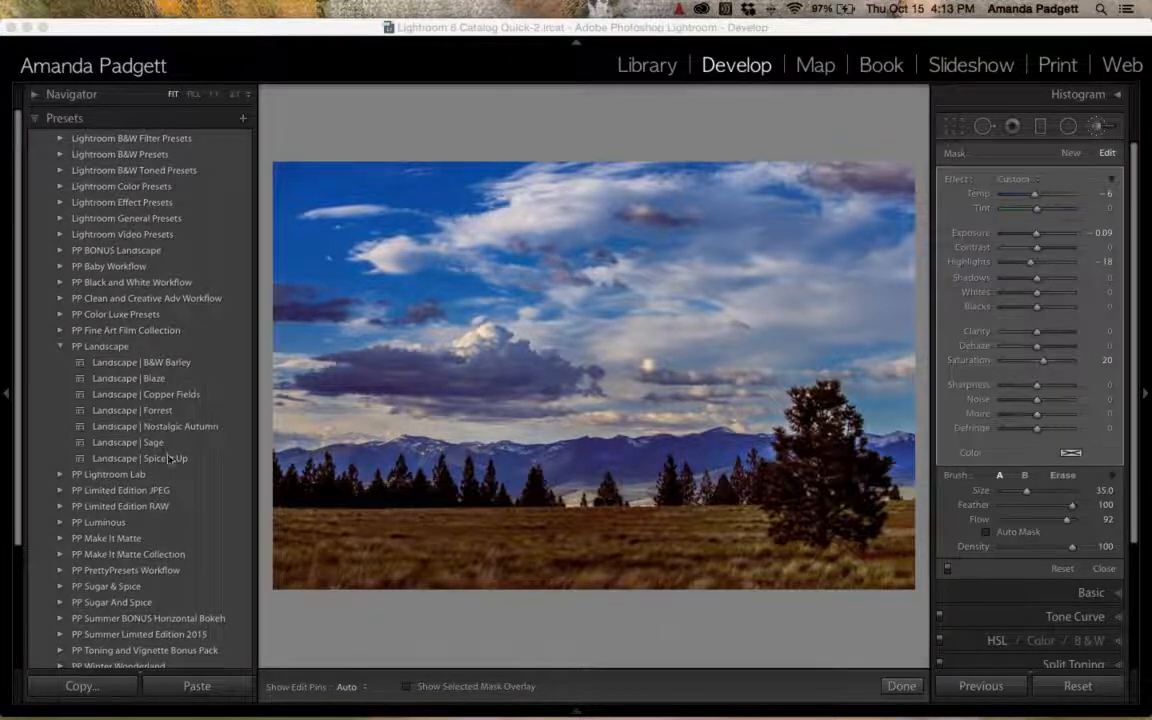
Open the Sugar and Spice Samples collection in Sample Pictures and show the filmstrip.
scroll(47, 585, down, 5)
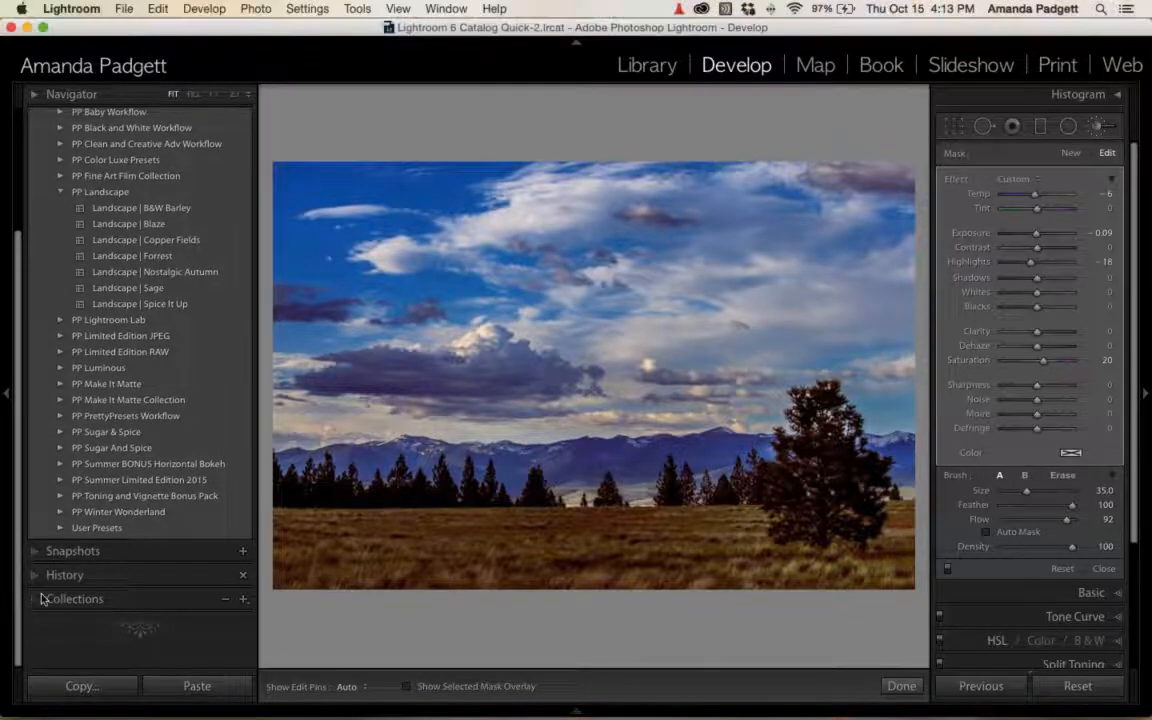
click(60, 597)
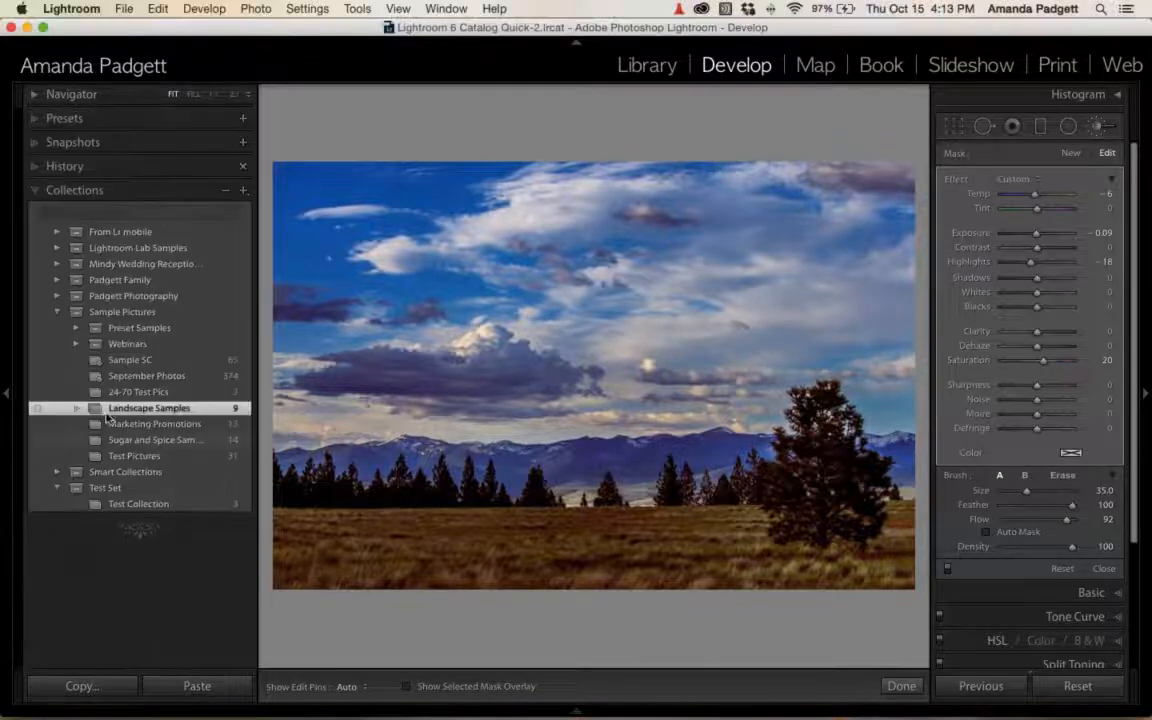
click(152, 440)
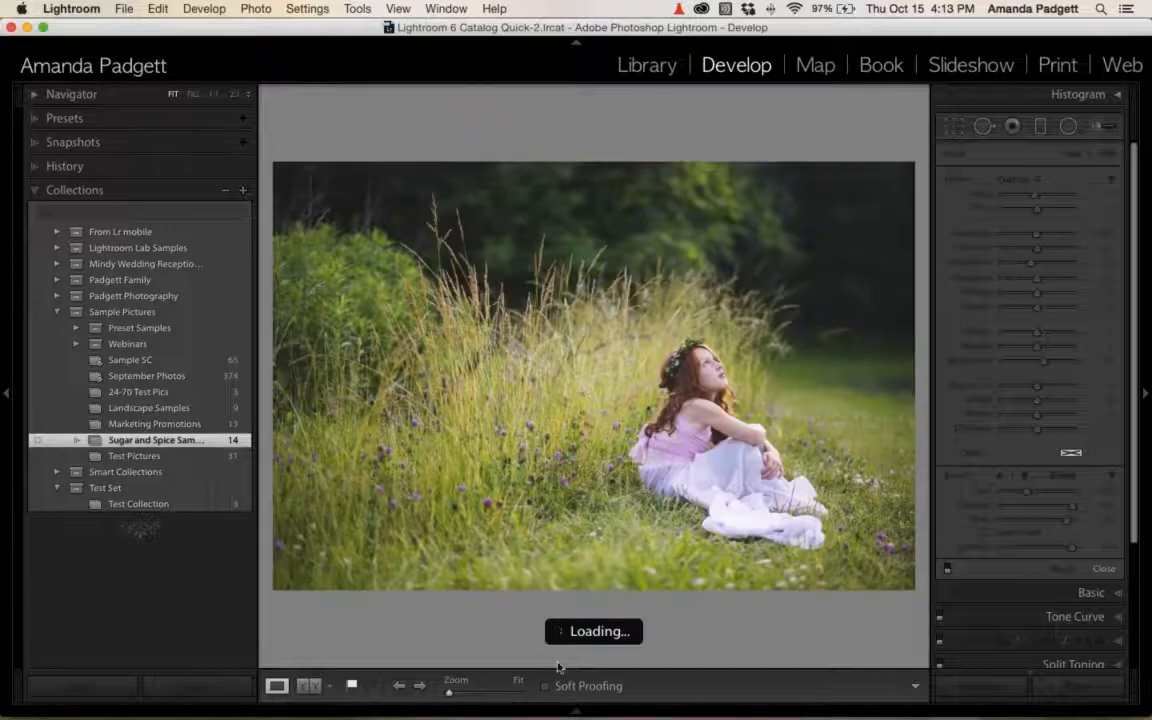
click(575, 712)
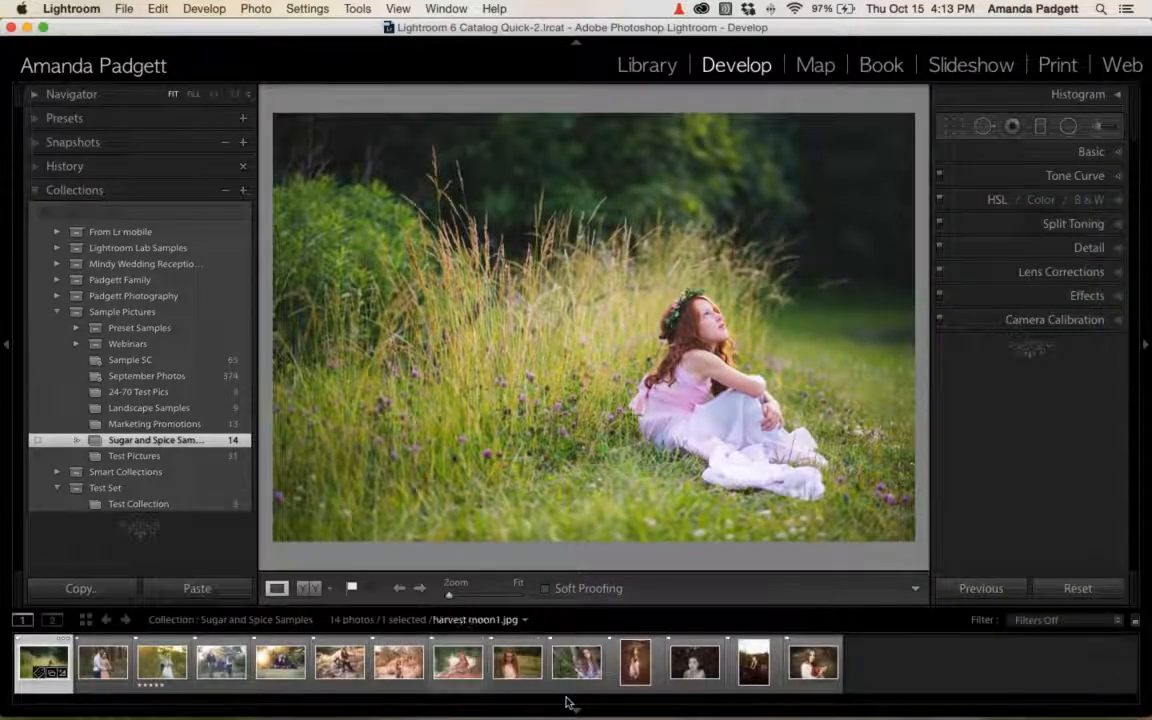
Select chestnut1.jpg of the two girls on the rocks, show its snapshots, and reset its develop settings.
click(340, 662)
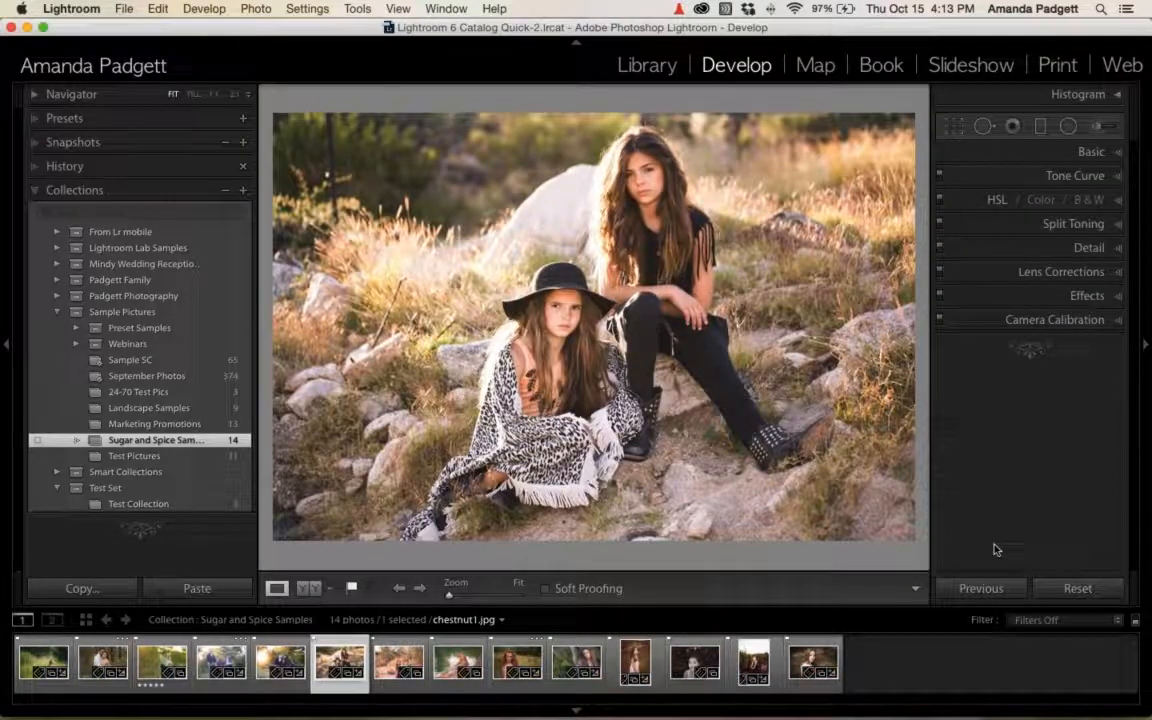
click(35, 143)
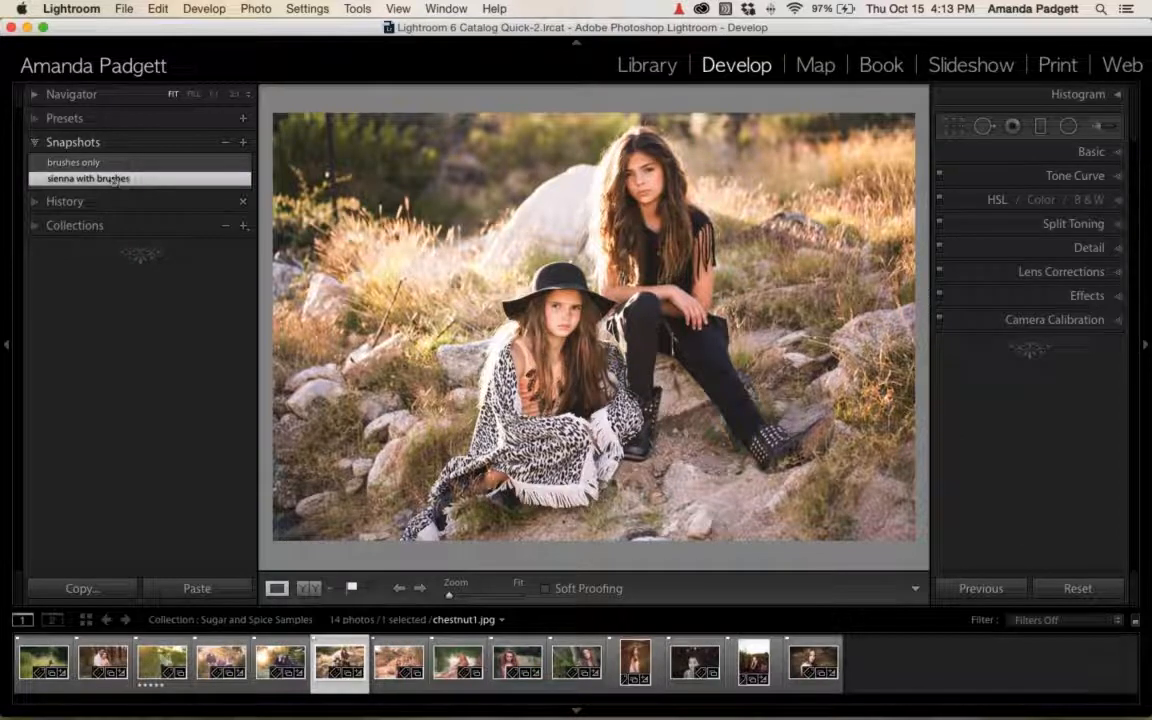
click(1068, 589)
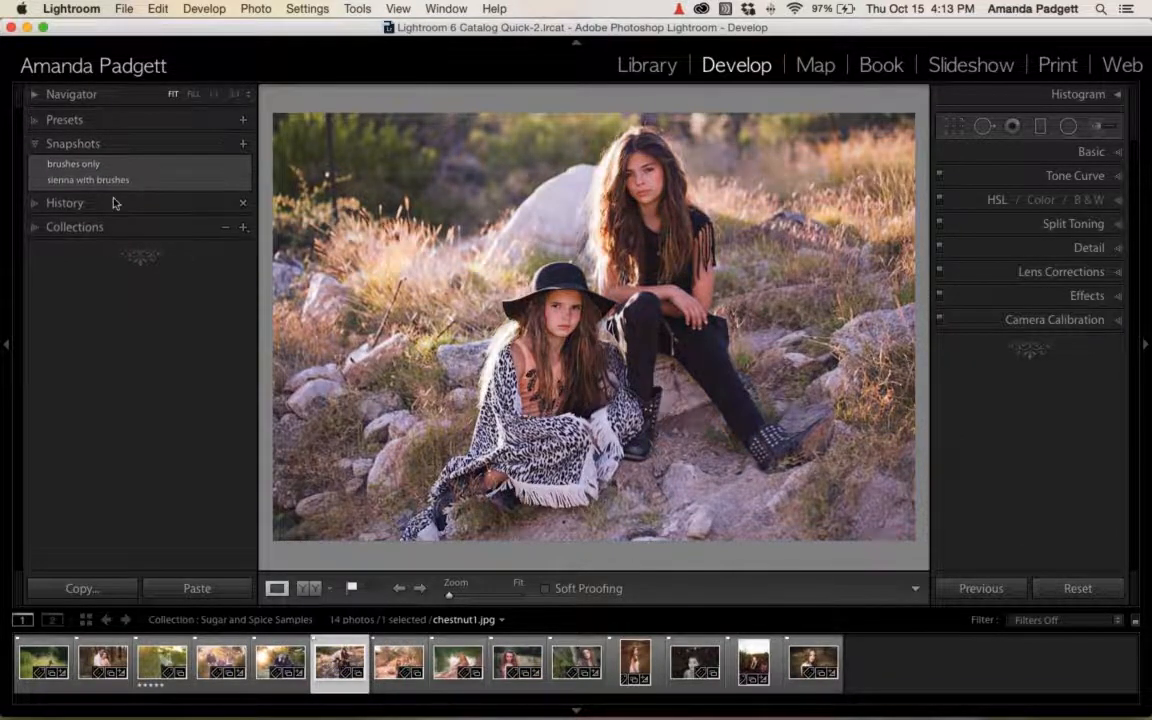
Expand the develop presets and open the PP Sugar And Spice group to show its presets.
click(40, 120)
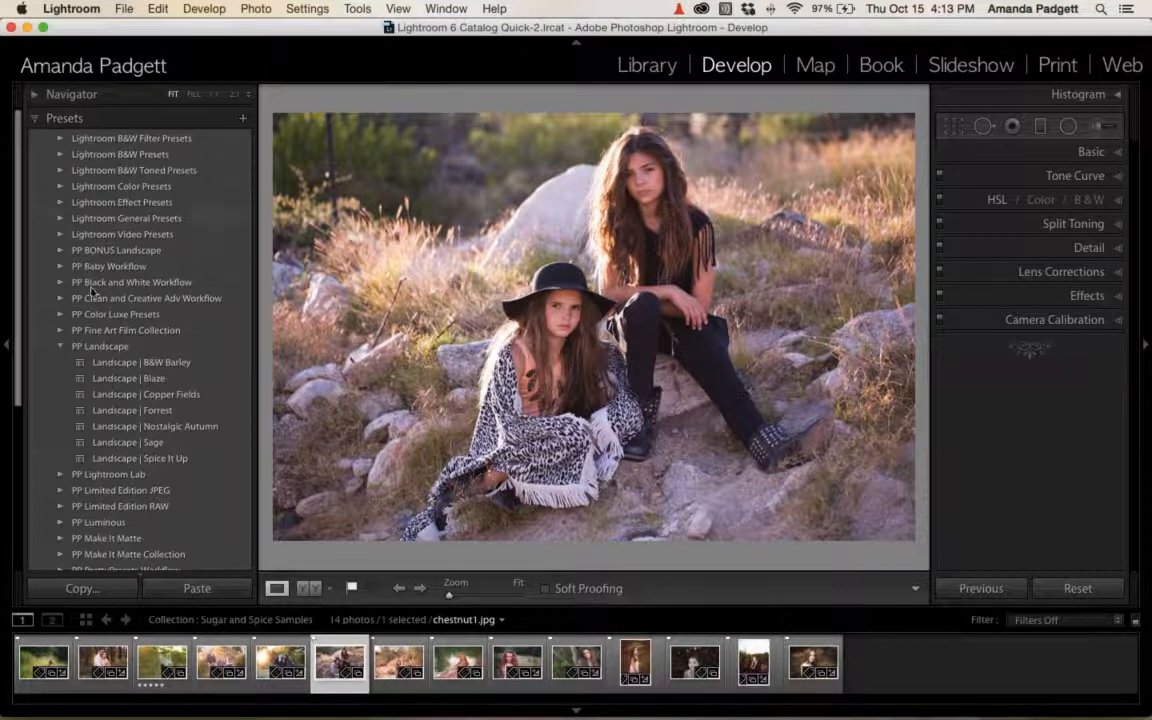
scroll(104, 328, down, 5)
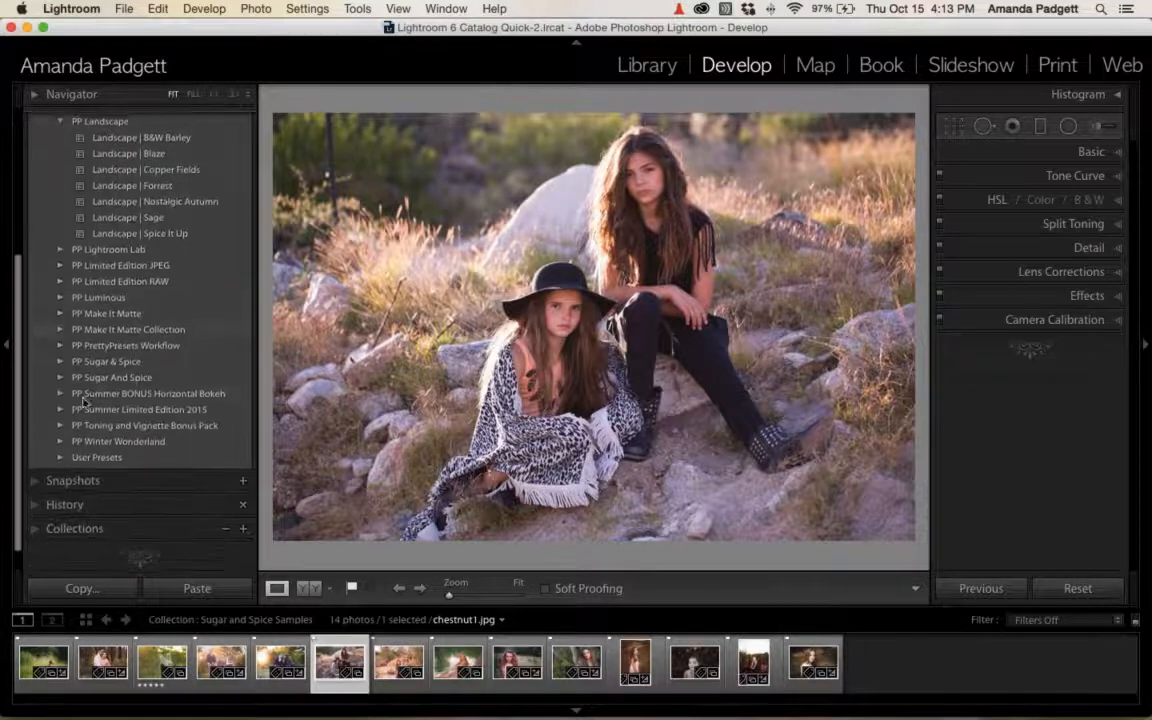
click(136, 377)
scroll(122, 339, down, 4)
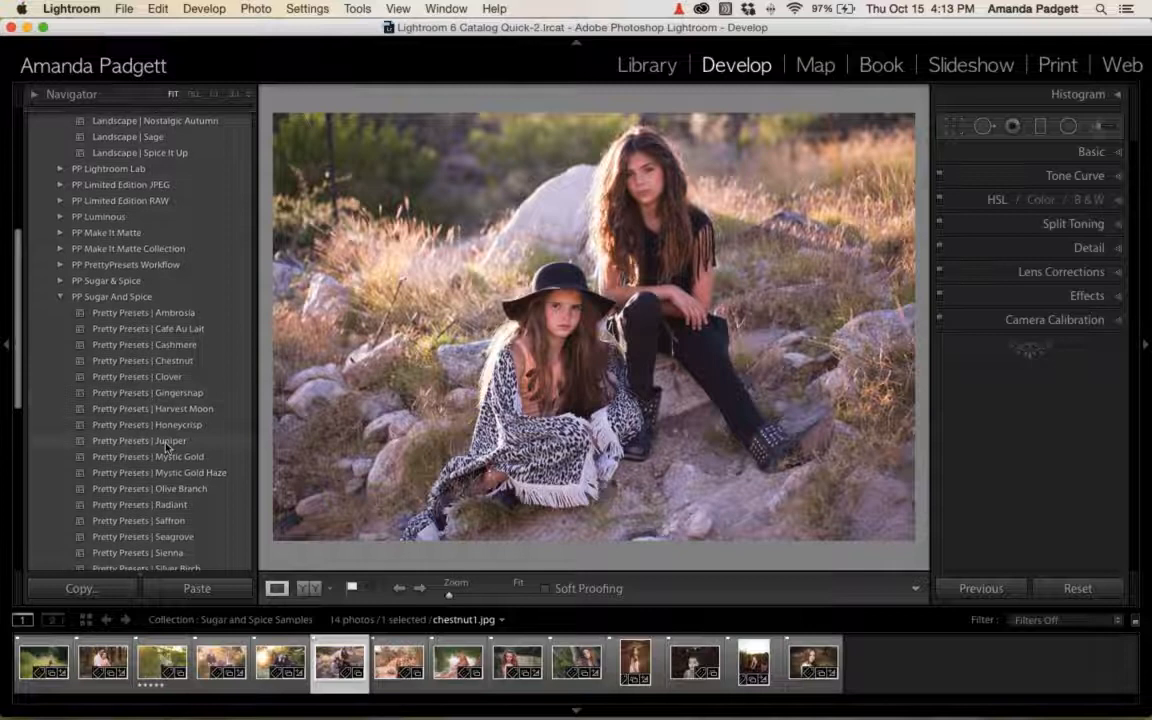
scroll(167, 447, down, 2)
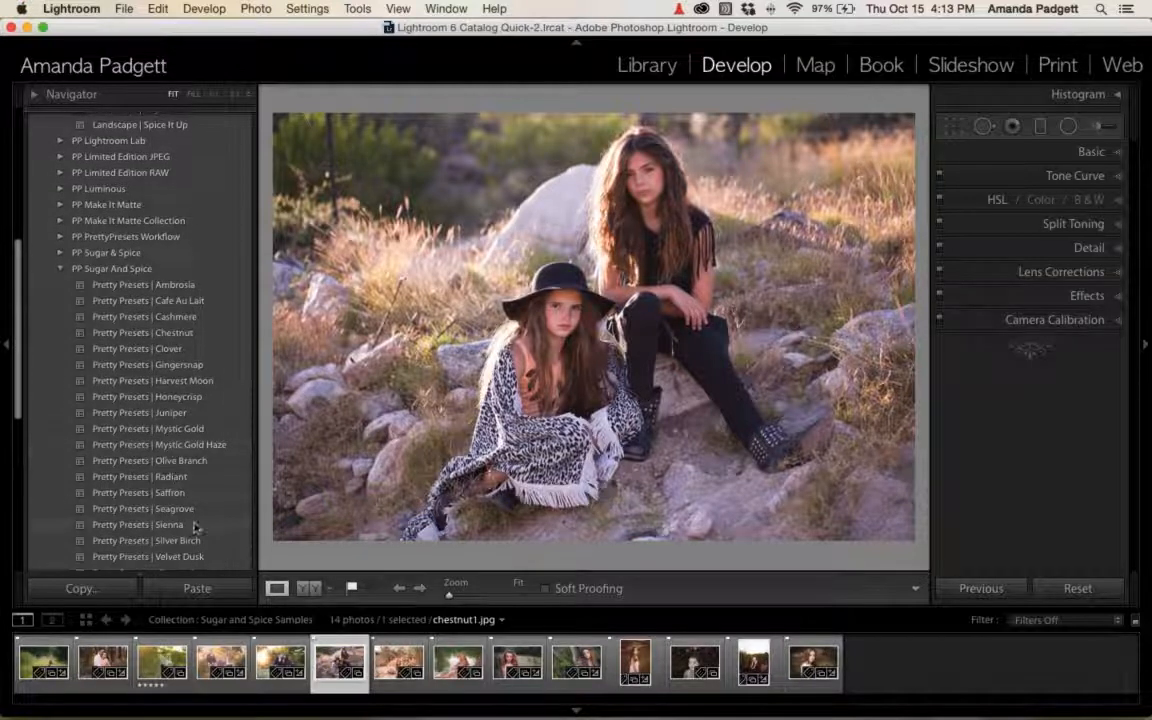
Show the Basic adjustments, try the Sienna preset on the photo, and undo it.
click(1112, 153)
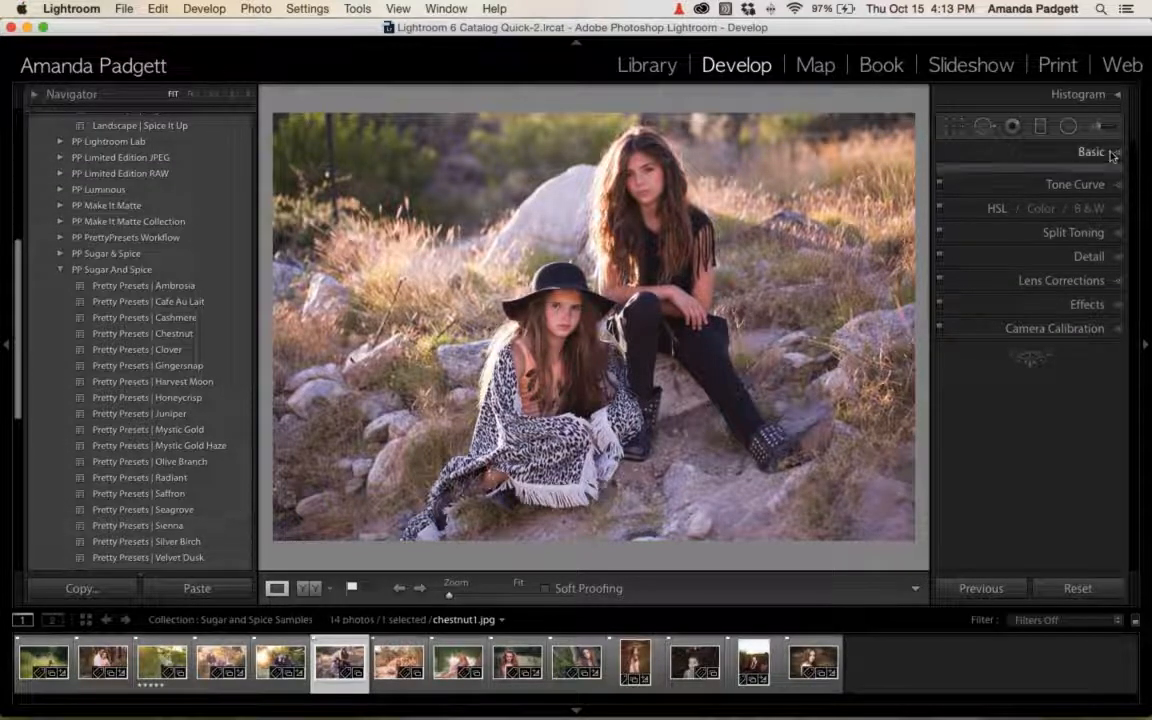
click(150, 525)
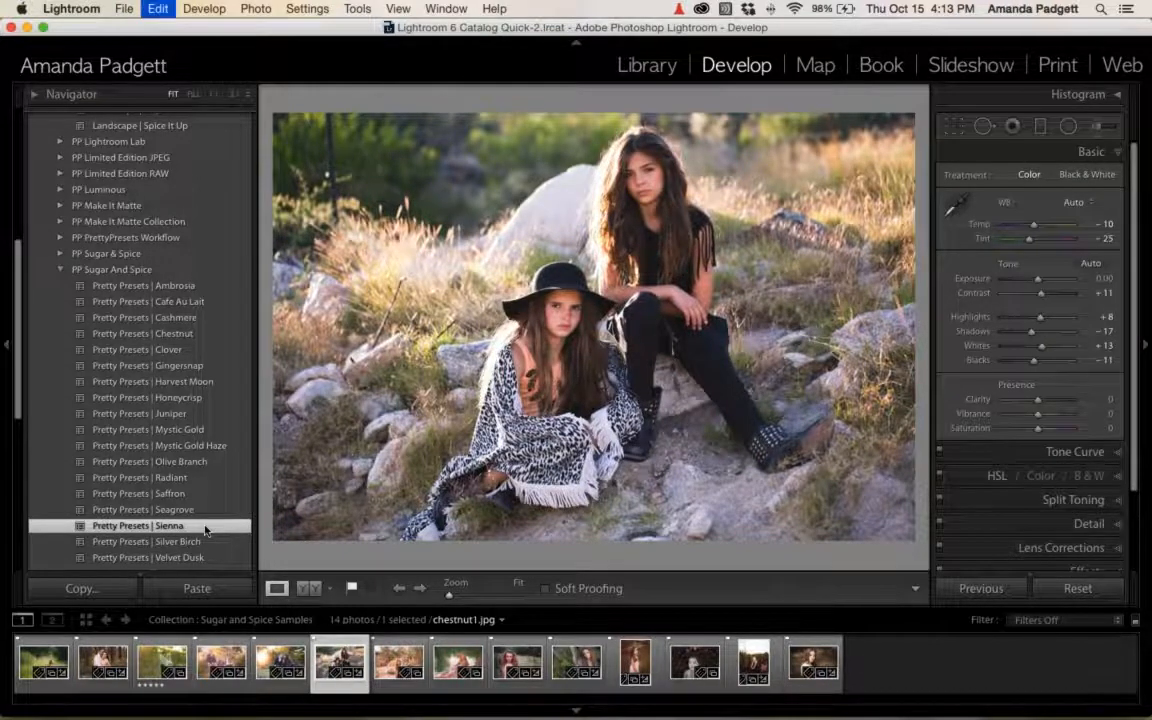
key(super+z)
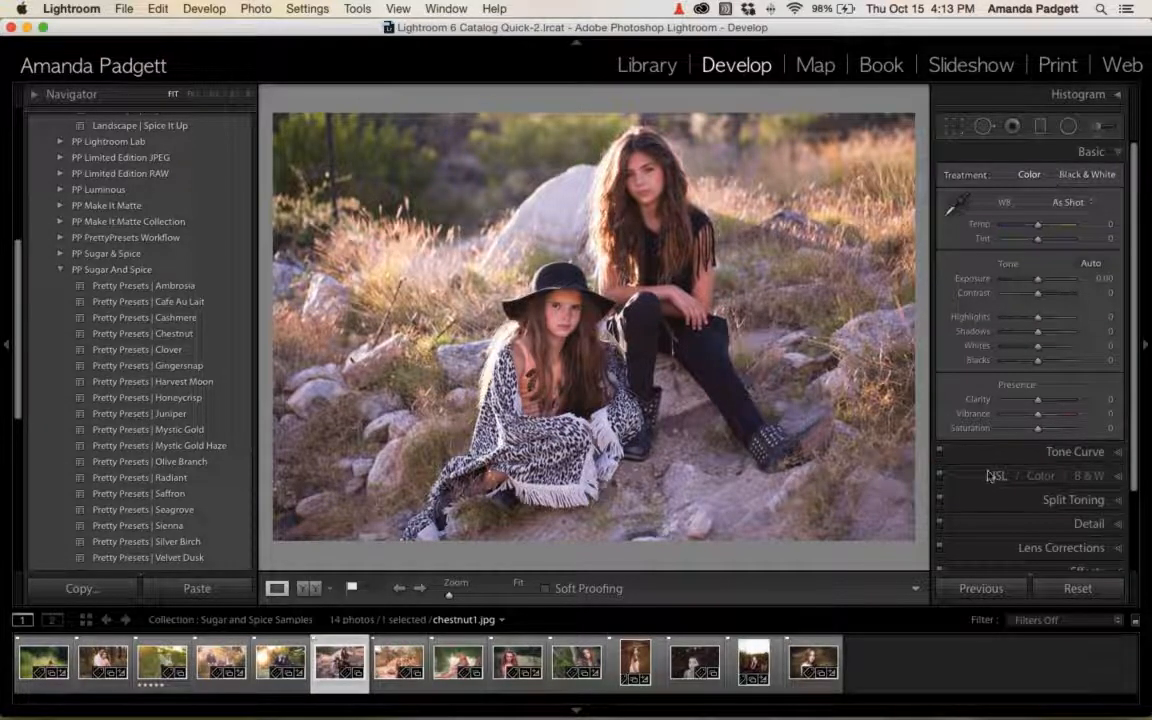
Try the HSL green hue at +100 on the photo and reset that slider.
key(super+3)
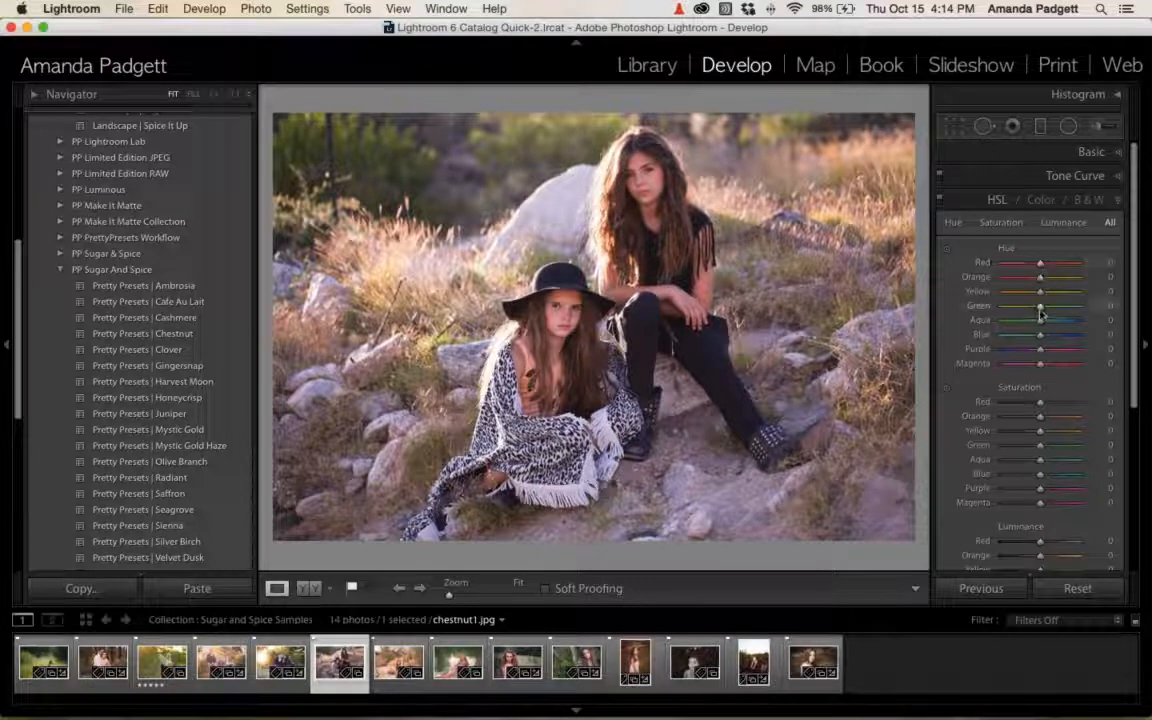
drag(1042, 314, 1097, 307)
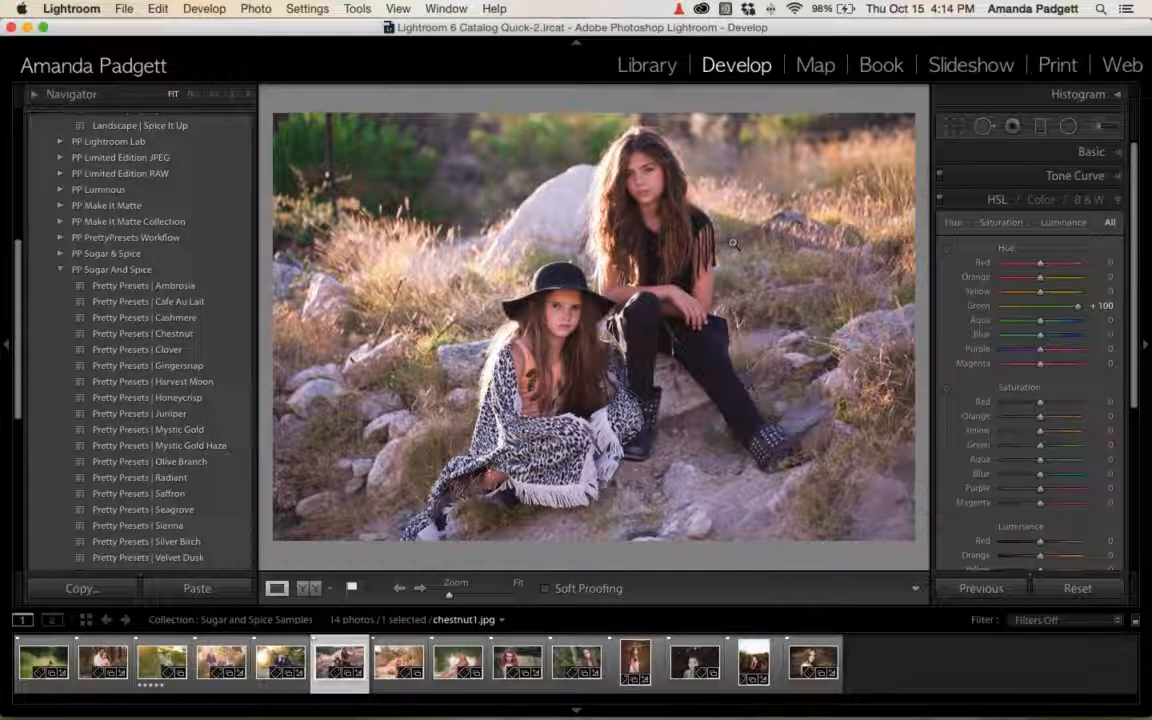
double_click(979, 305)
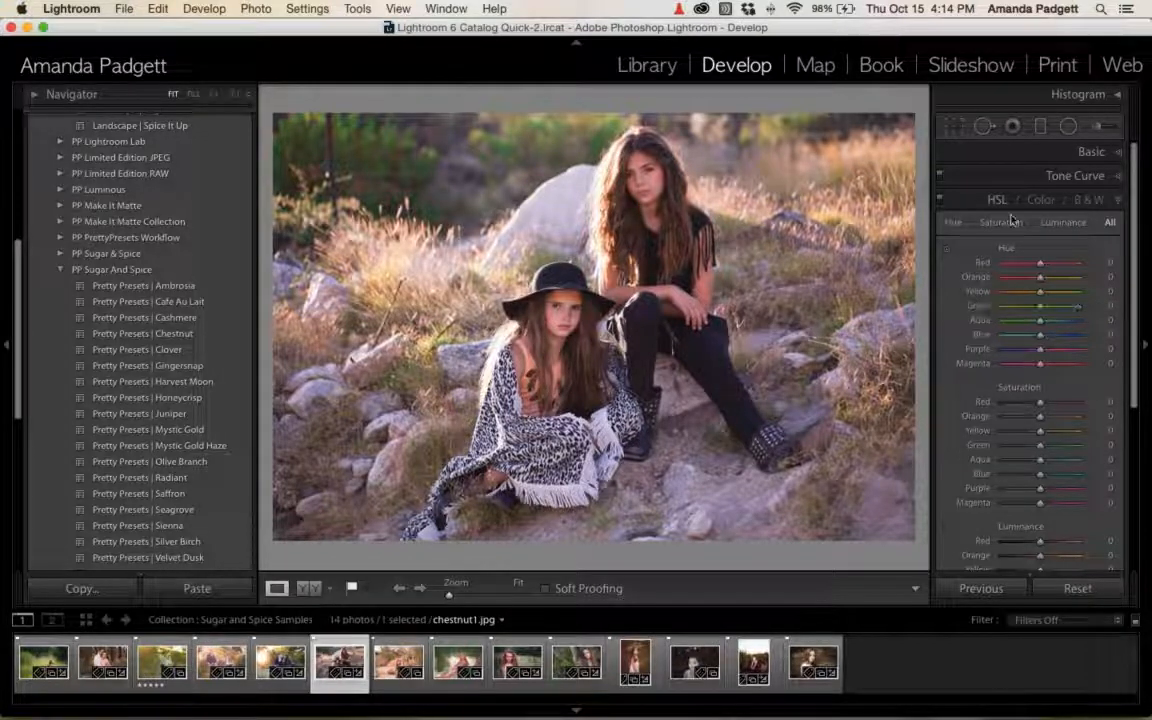
click(1081, 155)
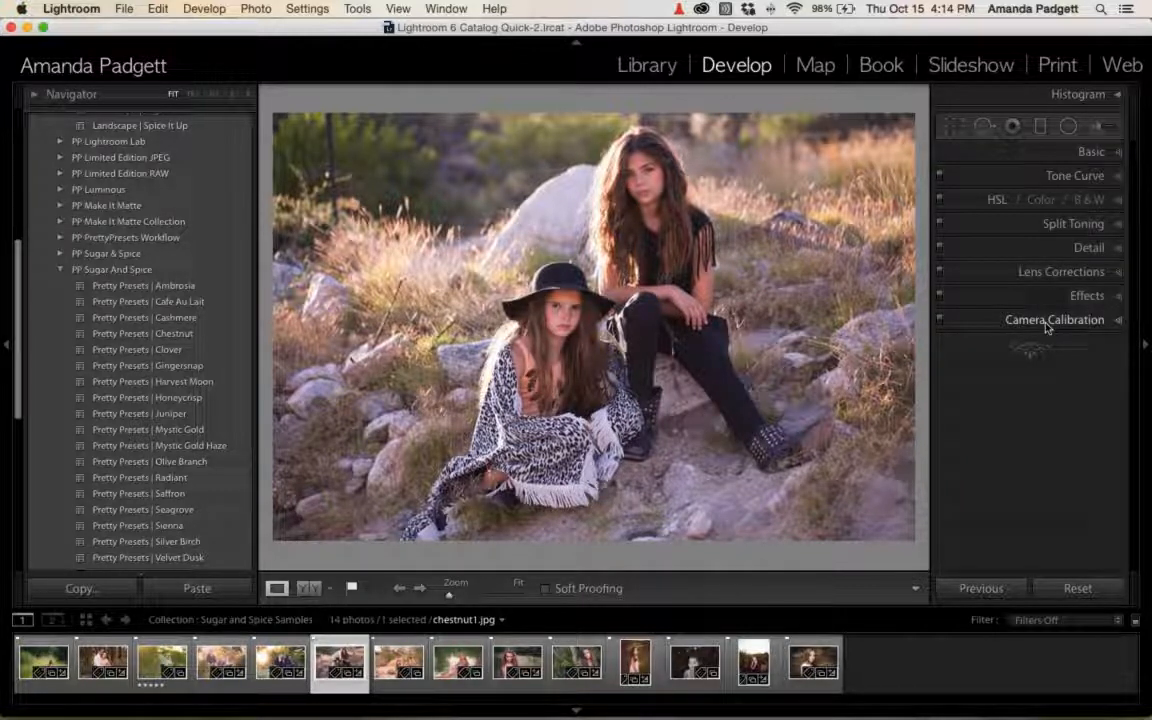
Try raising the photo's Exposure to +0.85 and reset the slider.
click(1098, 151)
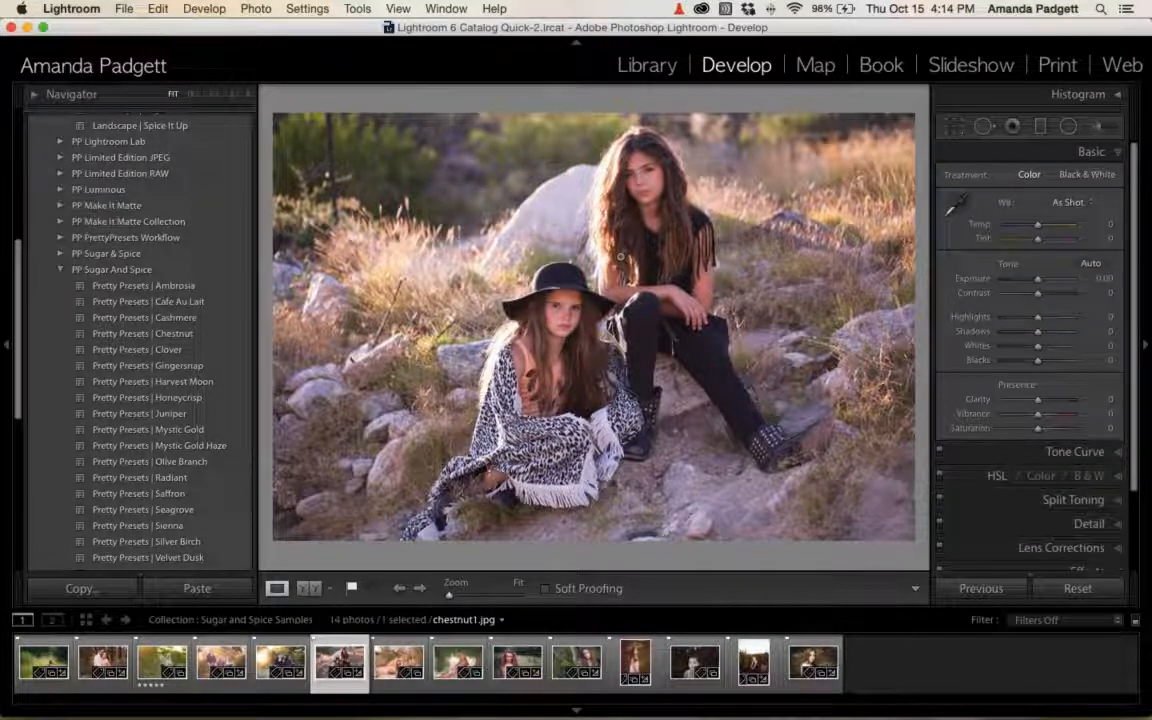
drag(1037, 280, 1043, 280)
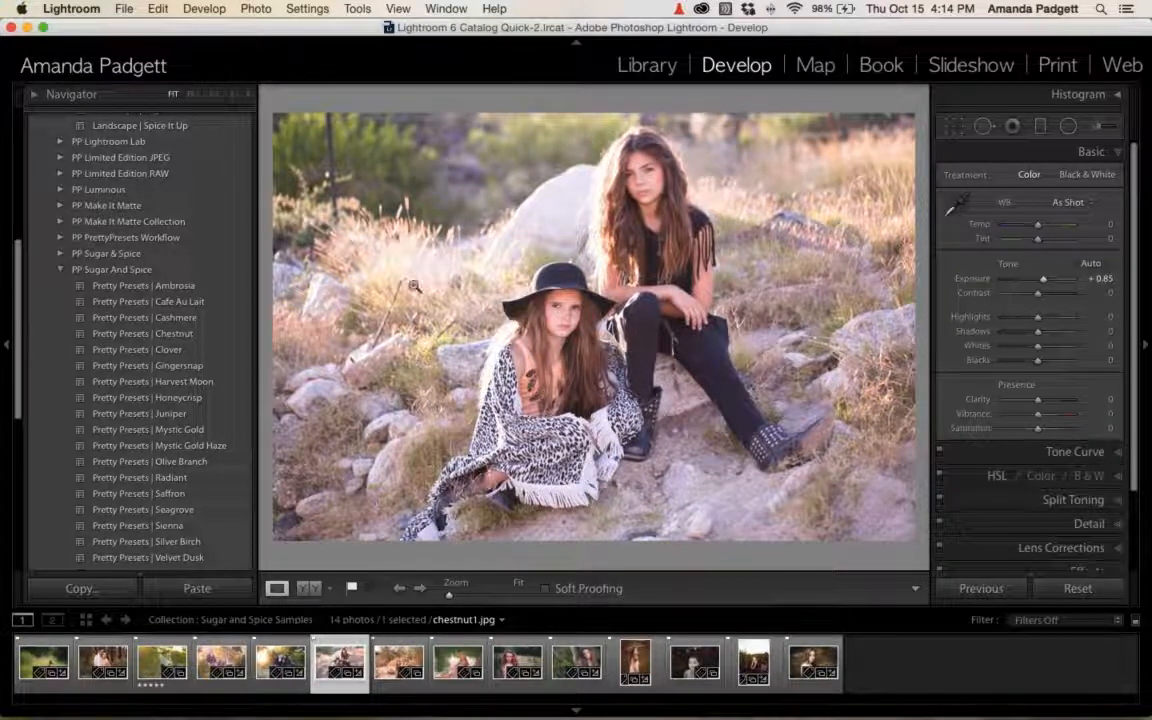
double_click(968, 285)
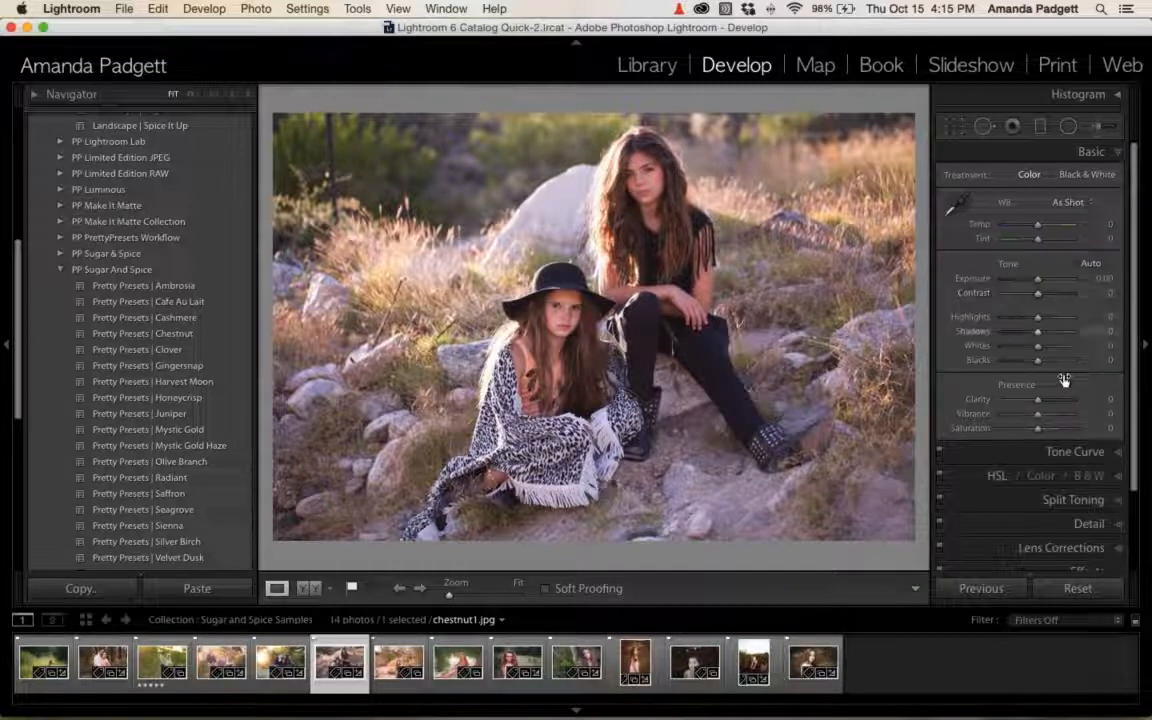
Apply the Sienna preset to the photo and inspect its HSL and Basic settings.
click(183, 527)
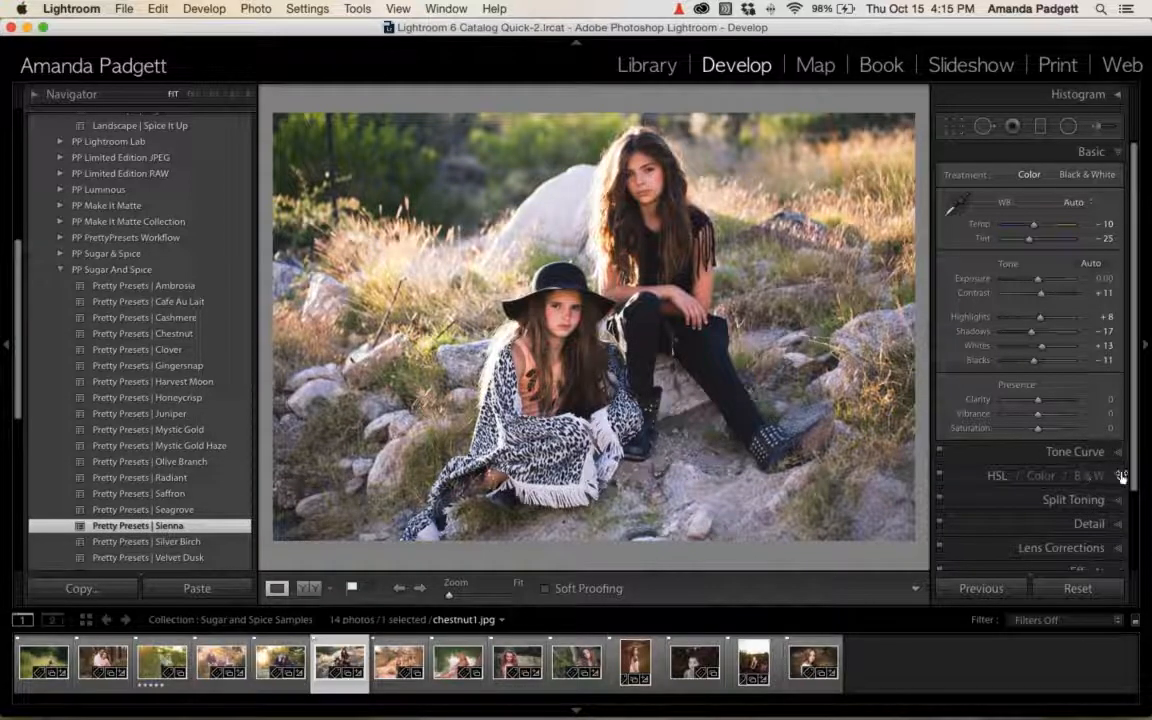
click(1015, 476)
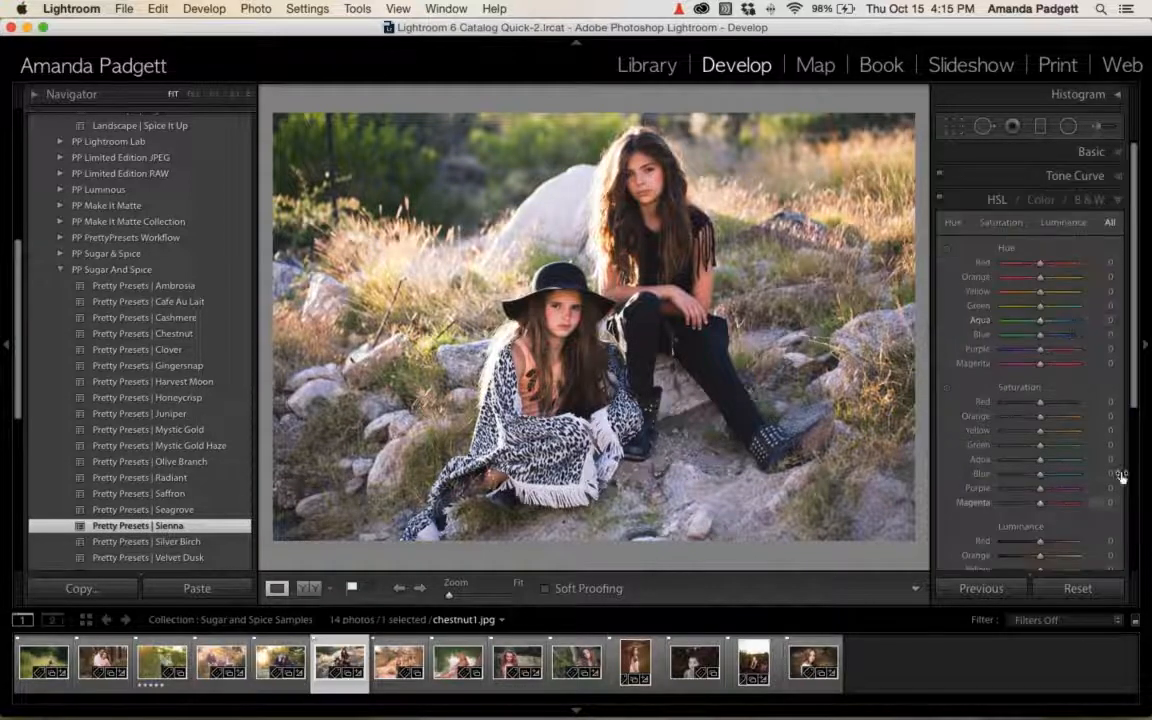
click(1116, 200)
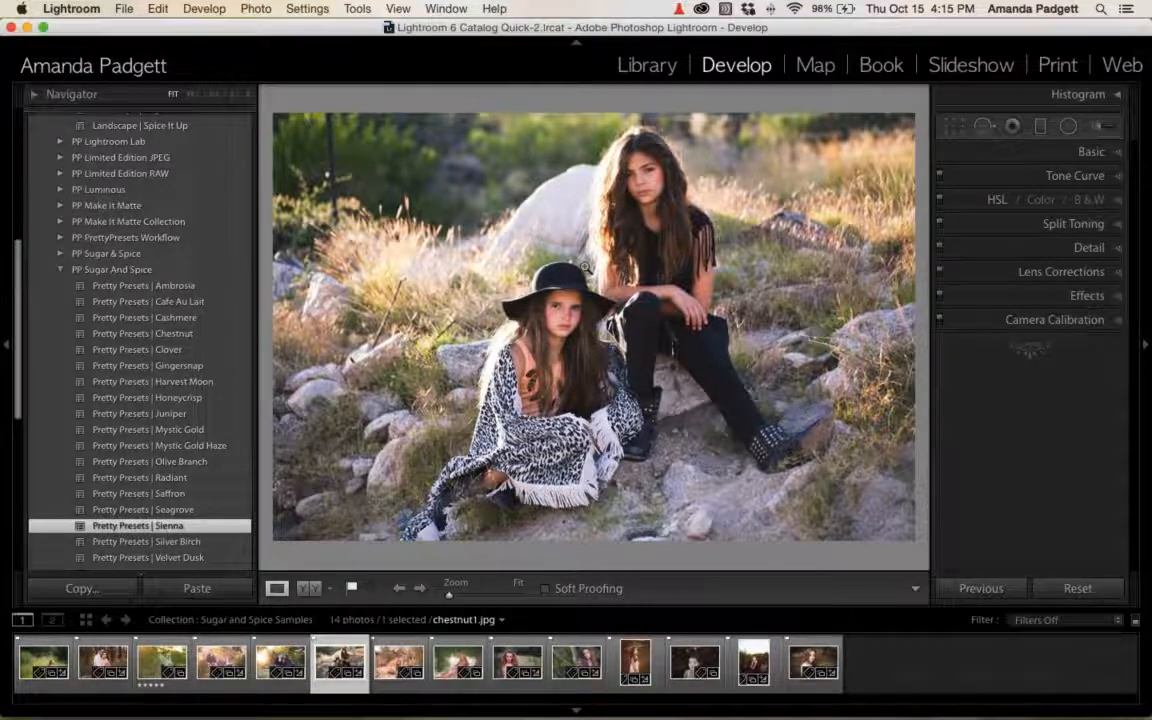
click(1090, 152)
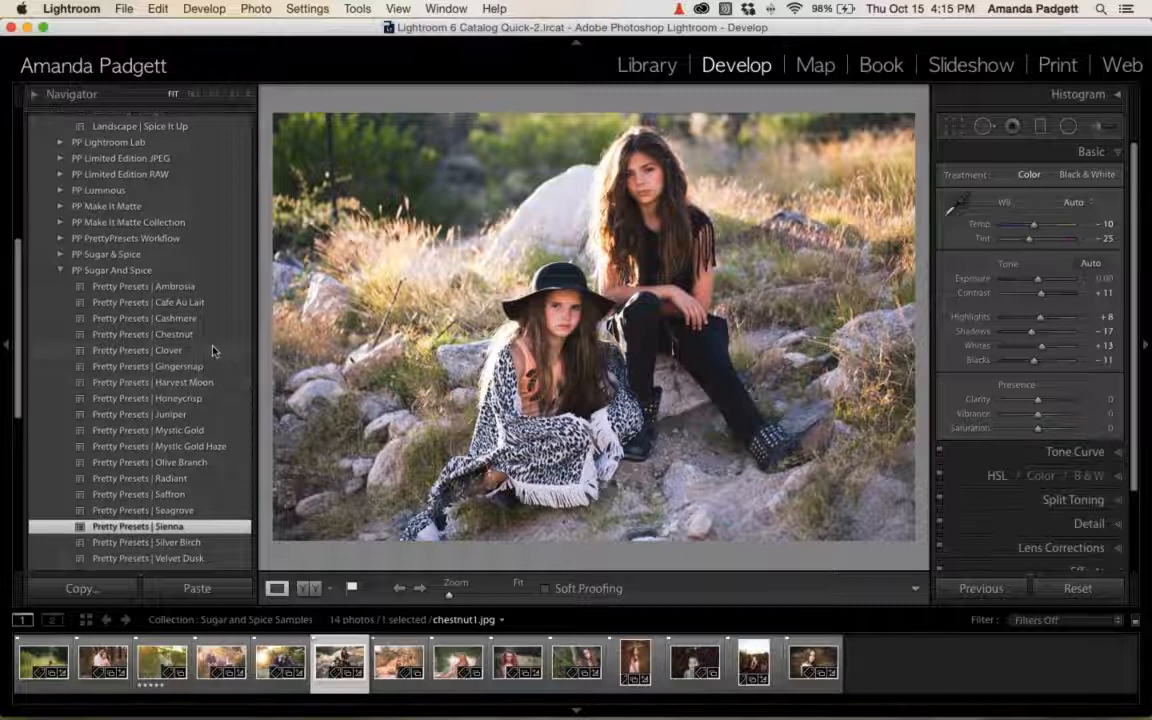
Try the Cashmere preset on the photo, review its Basic settings, and reset the develop settings.
scroll(212, 320, down, 1)
click(213, 318)
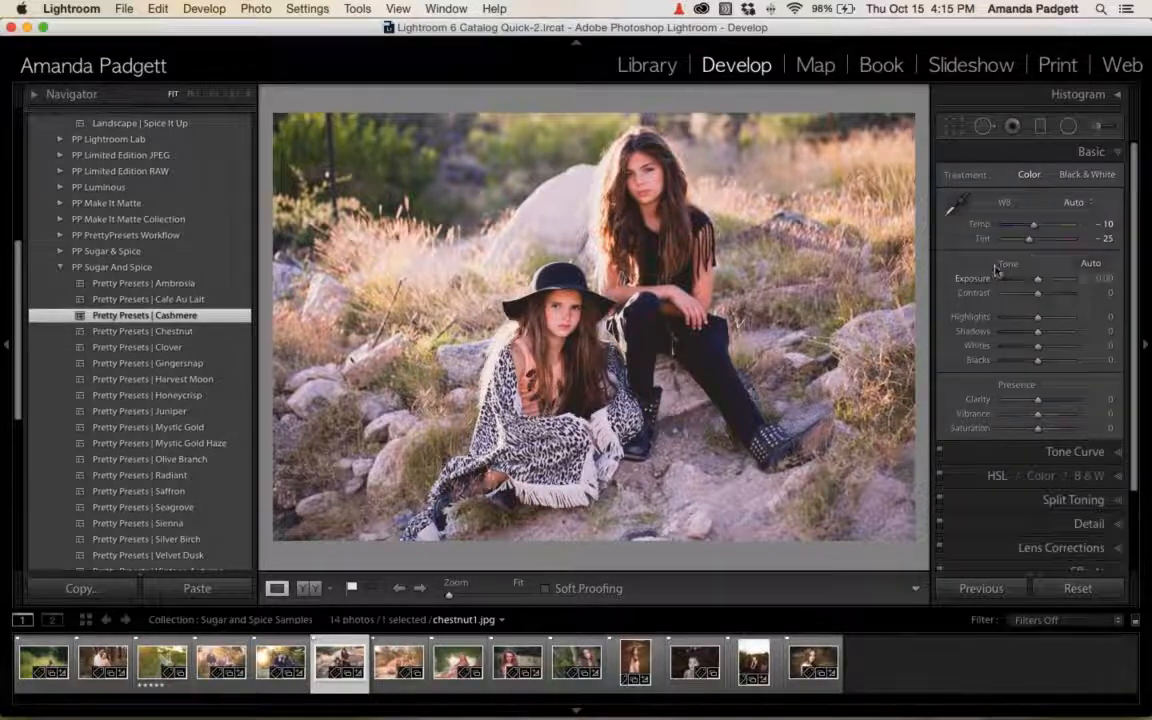
scroll(1055, 425, down, 1)
scroll(1055, 425, down, 2)
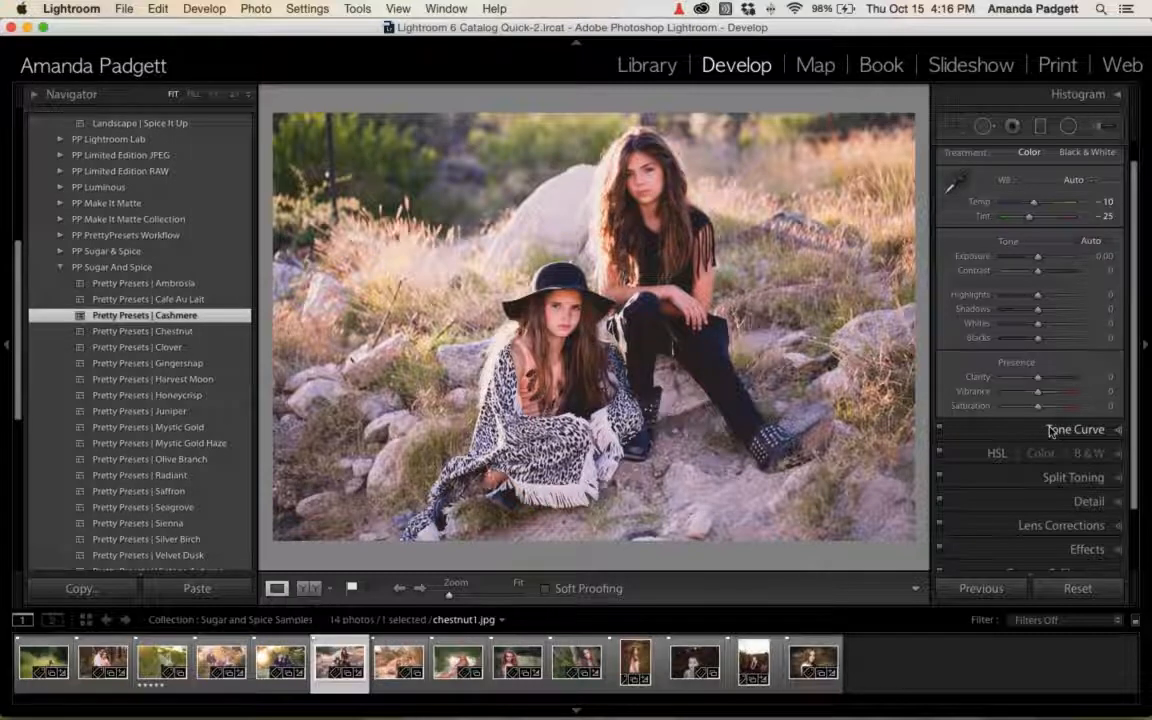
click(1077, 590)
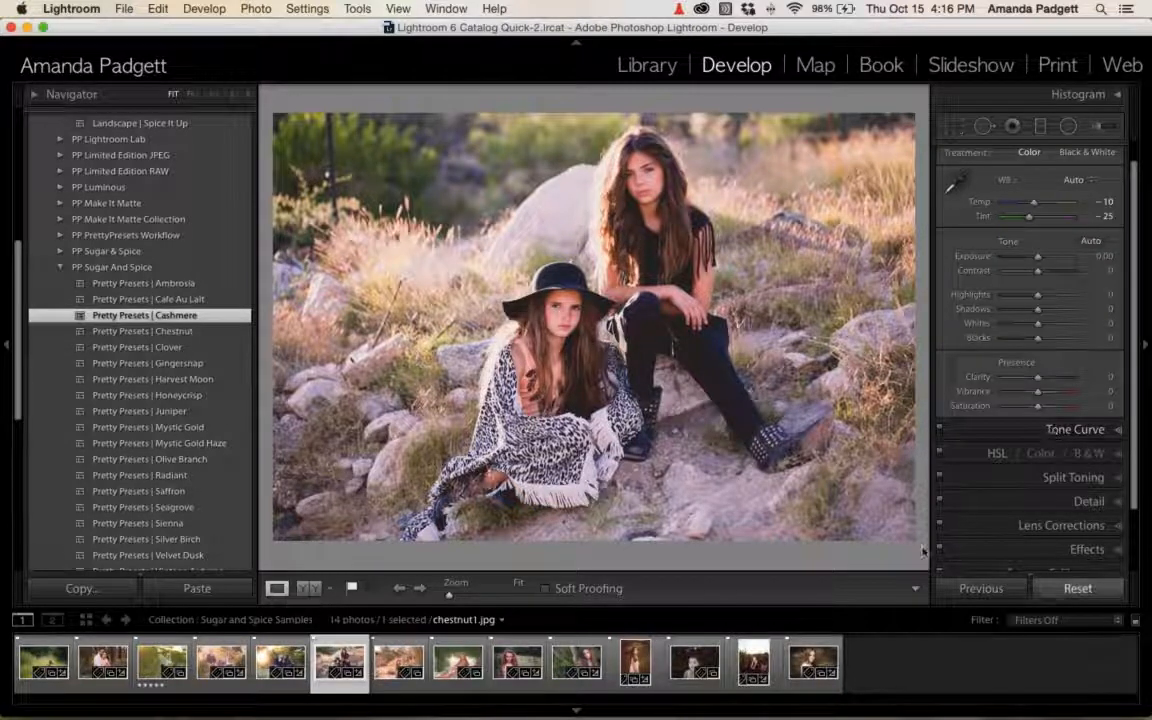
Compare the Ambrosia and Sienna presets on the photo, and reset the develop settings.
click(185, 283)
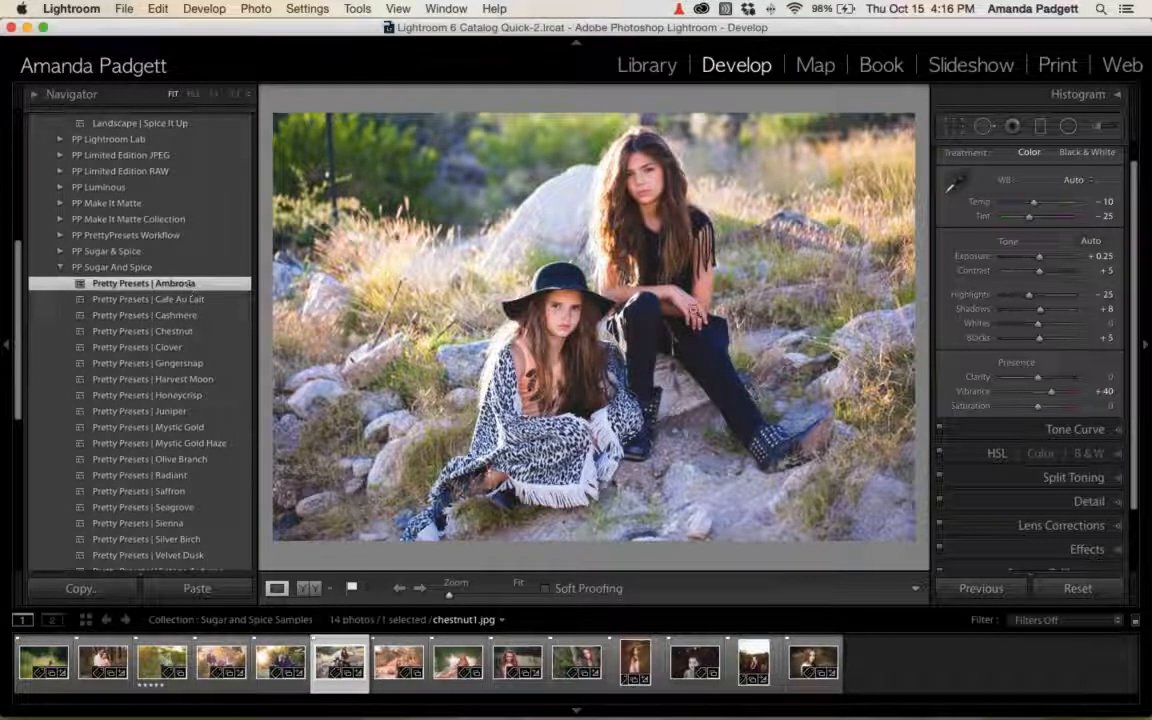
click(190, 524)
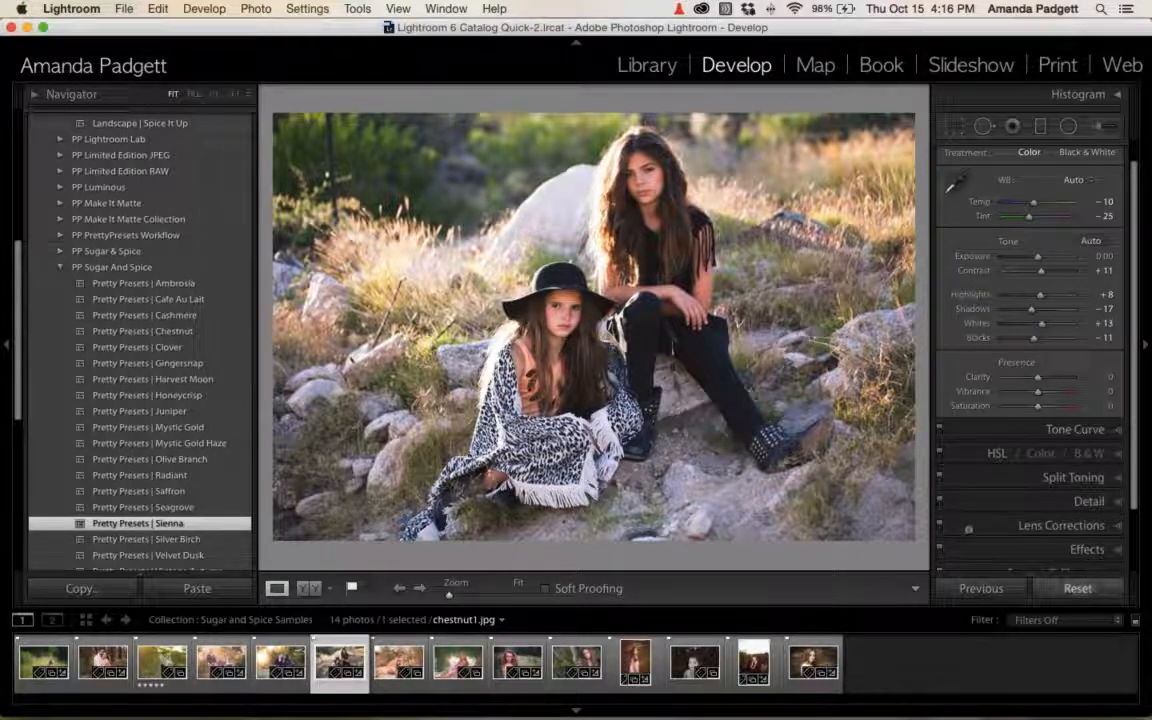
click(1077, 589)
Apply the Ambrosia preset to the photo and review its tone curve and HSL settings.
click(200, 283)
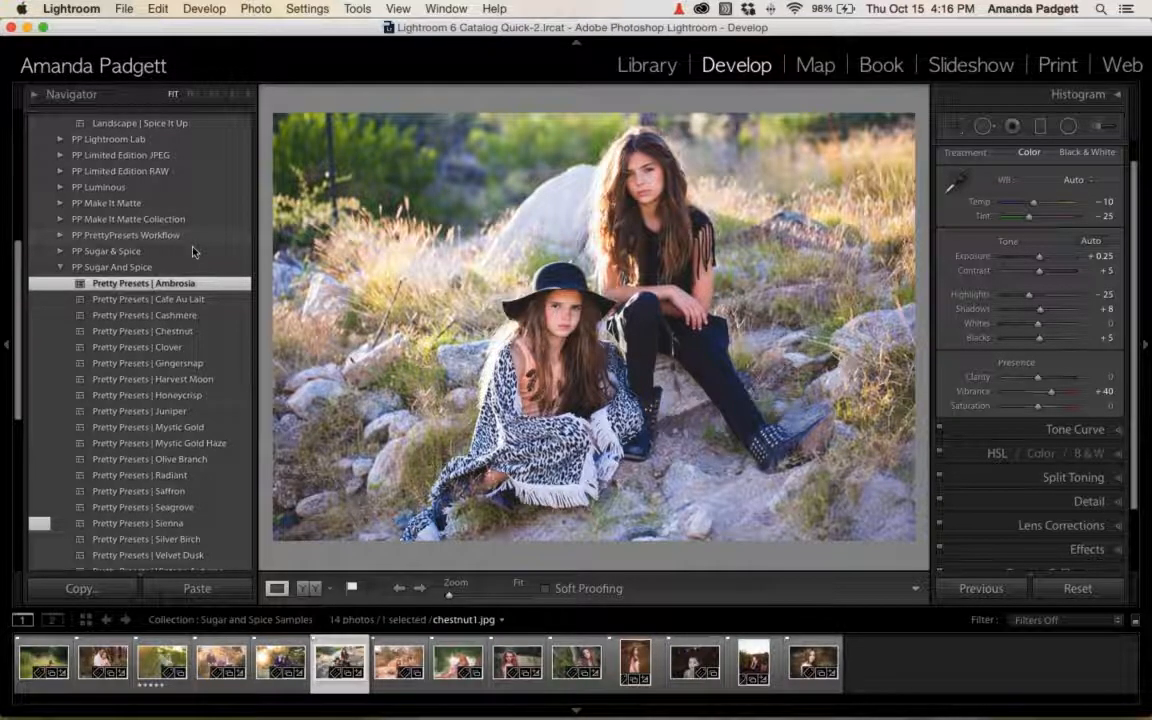
click(1041, 437)
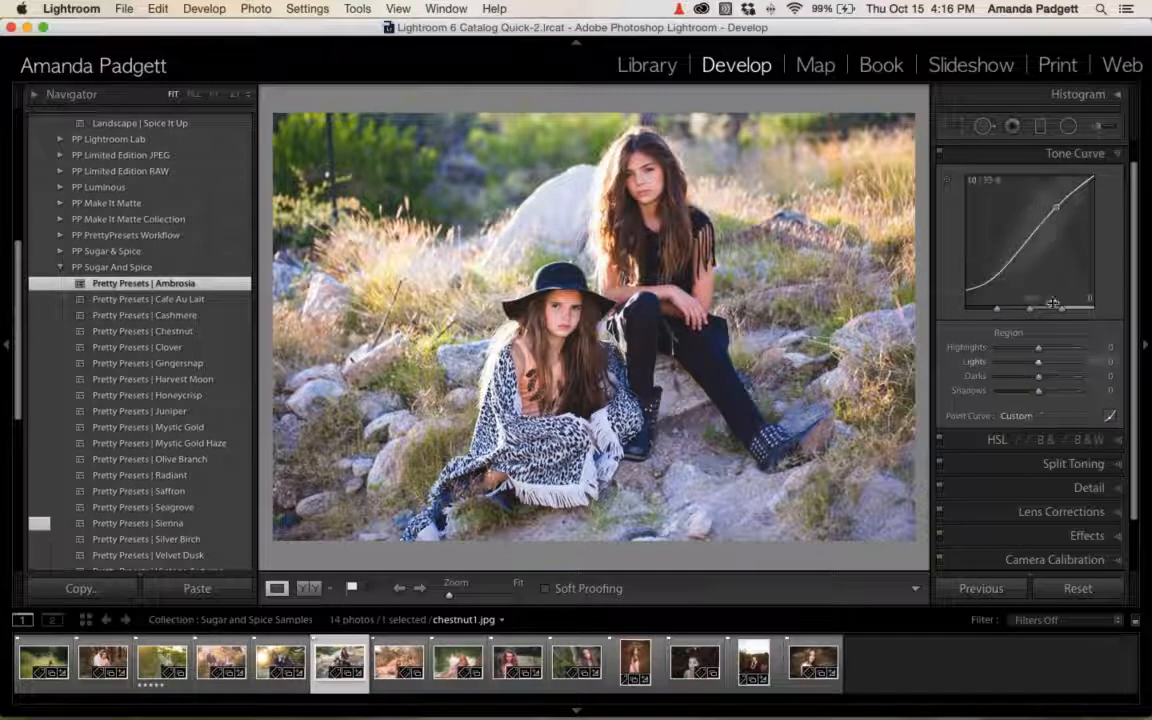
click(998, 441)
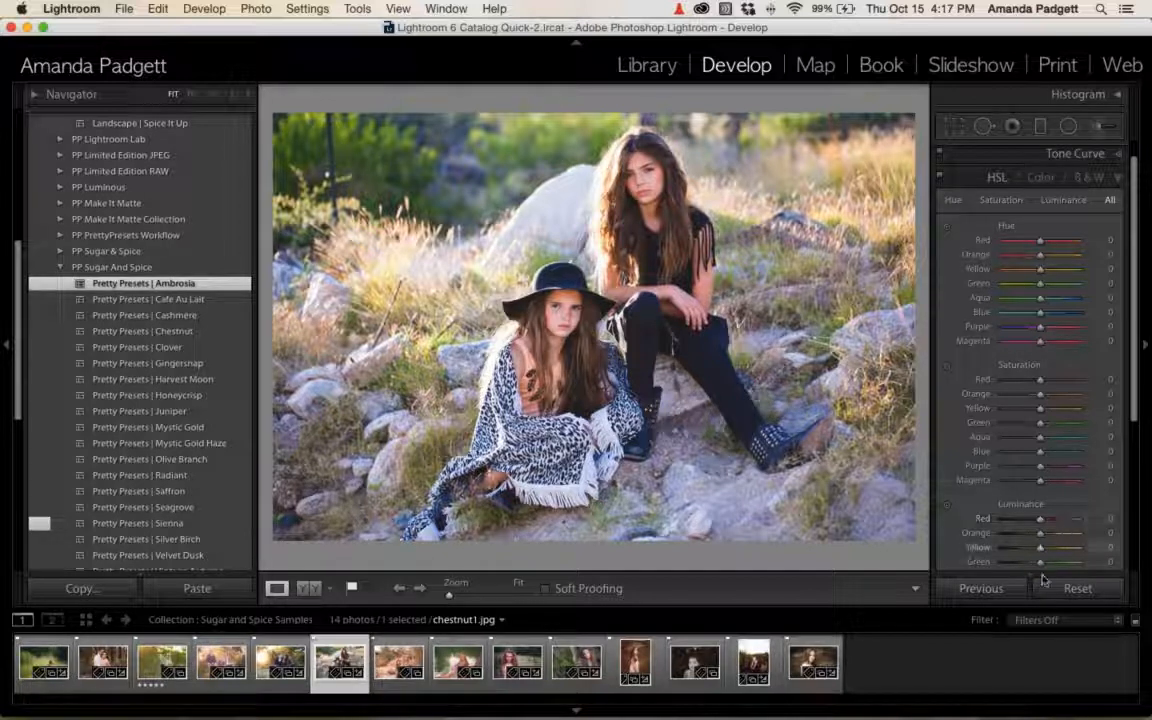
scroll(1030, 350, down, 2)
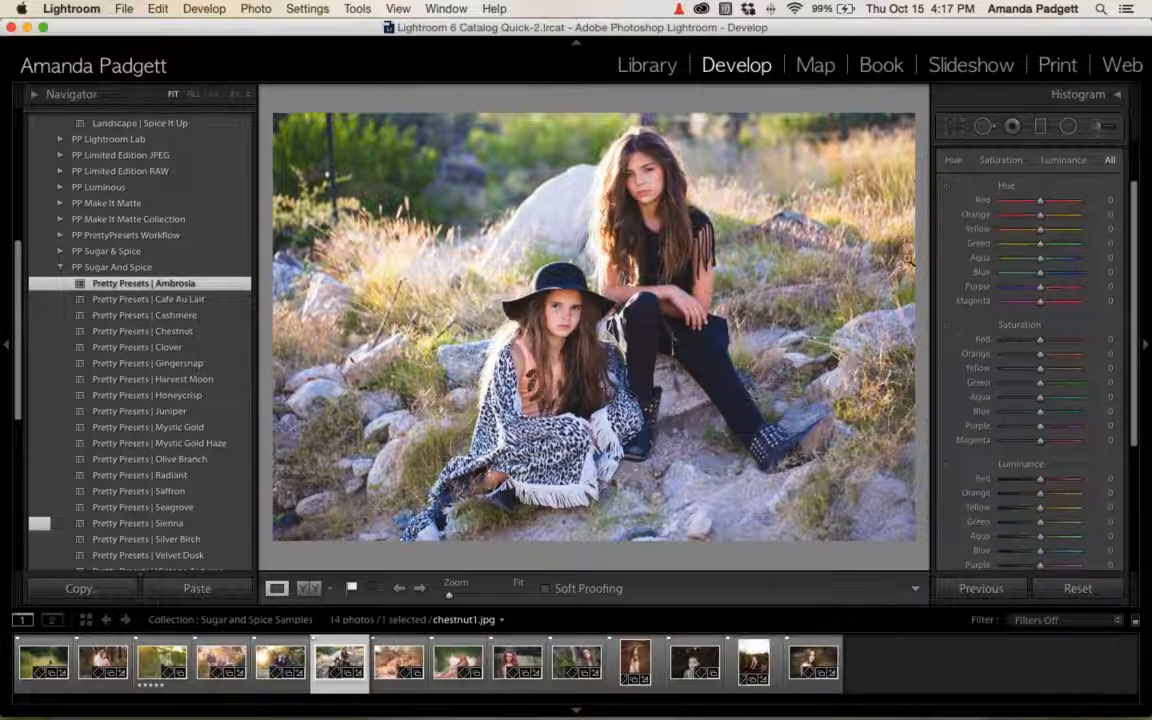
Start an adjustment brush with the Sugar Spice | Tint it Yellow effect.
click(1101, 127)
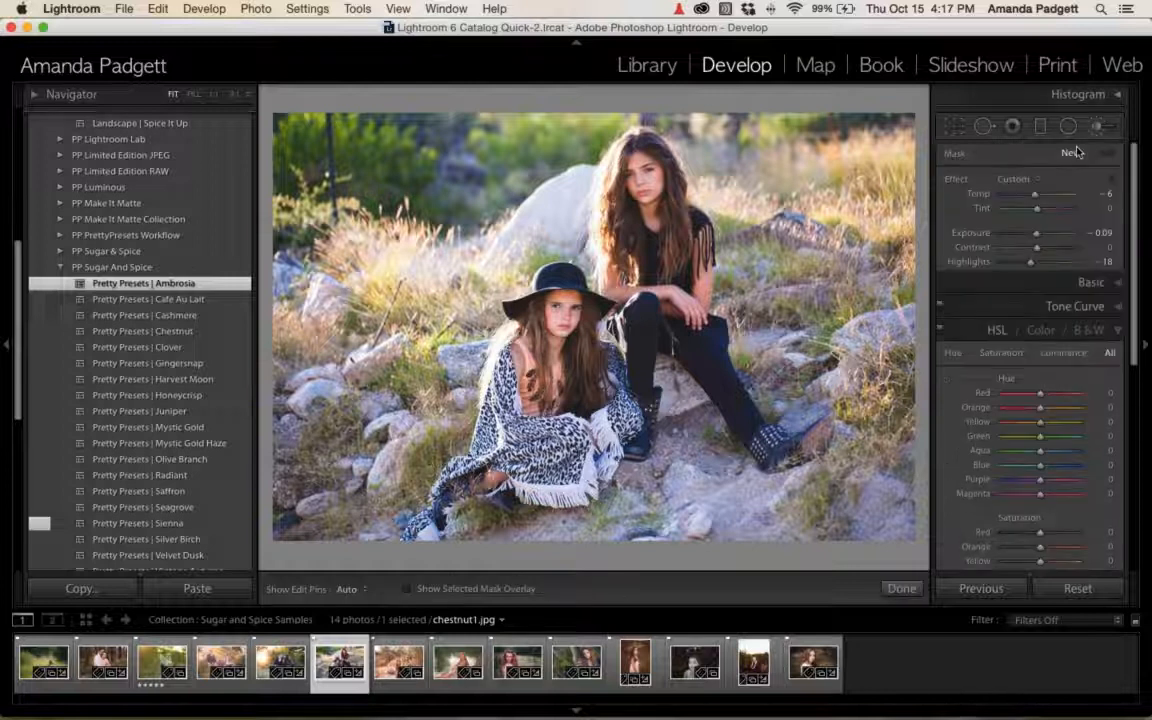
click(1020, 182)
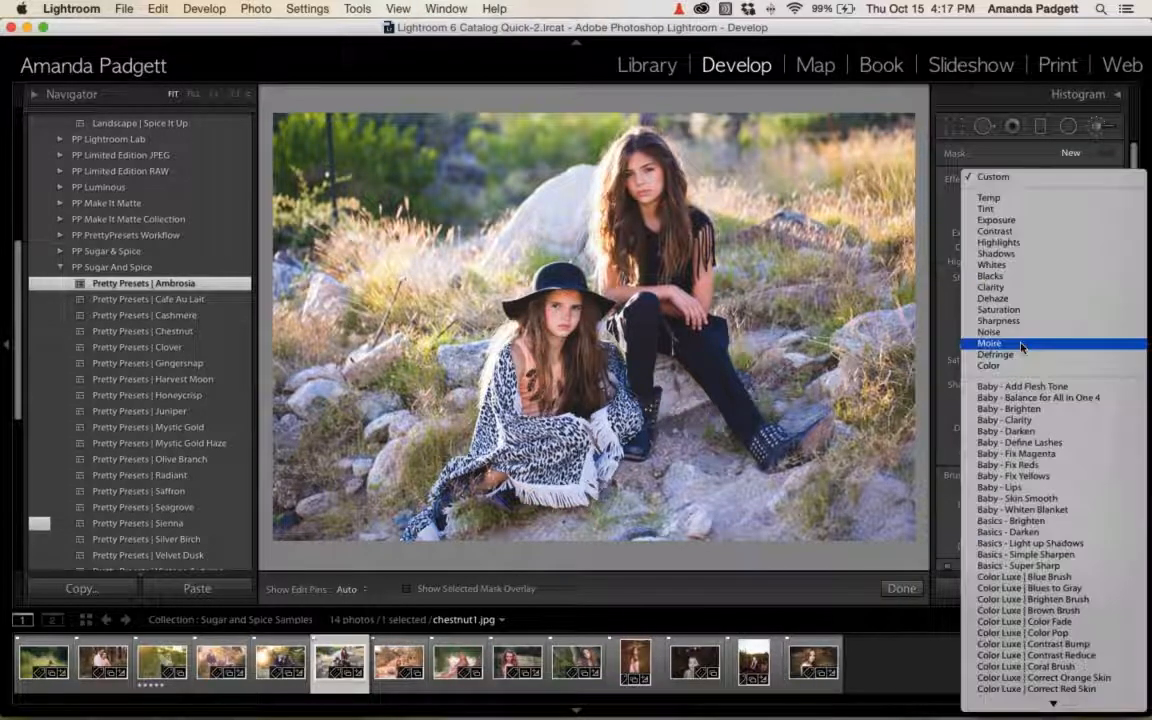
scroll(1021, 350, down, 15)
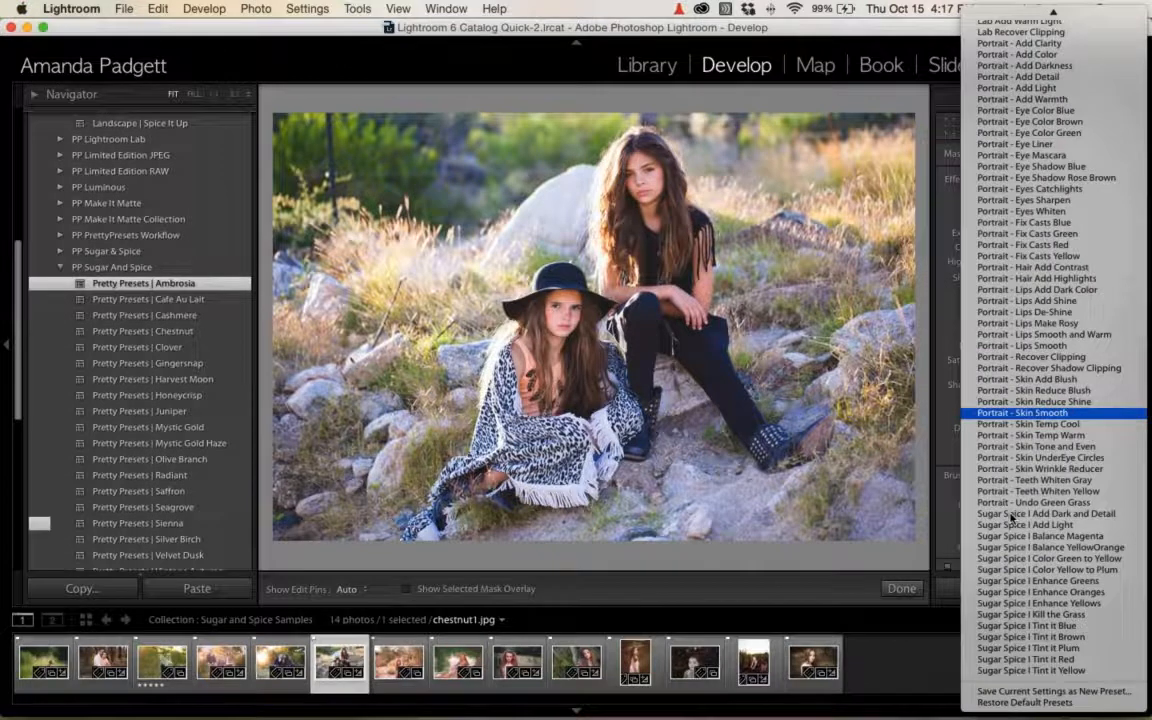
click(1030, 670)
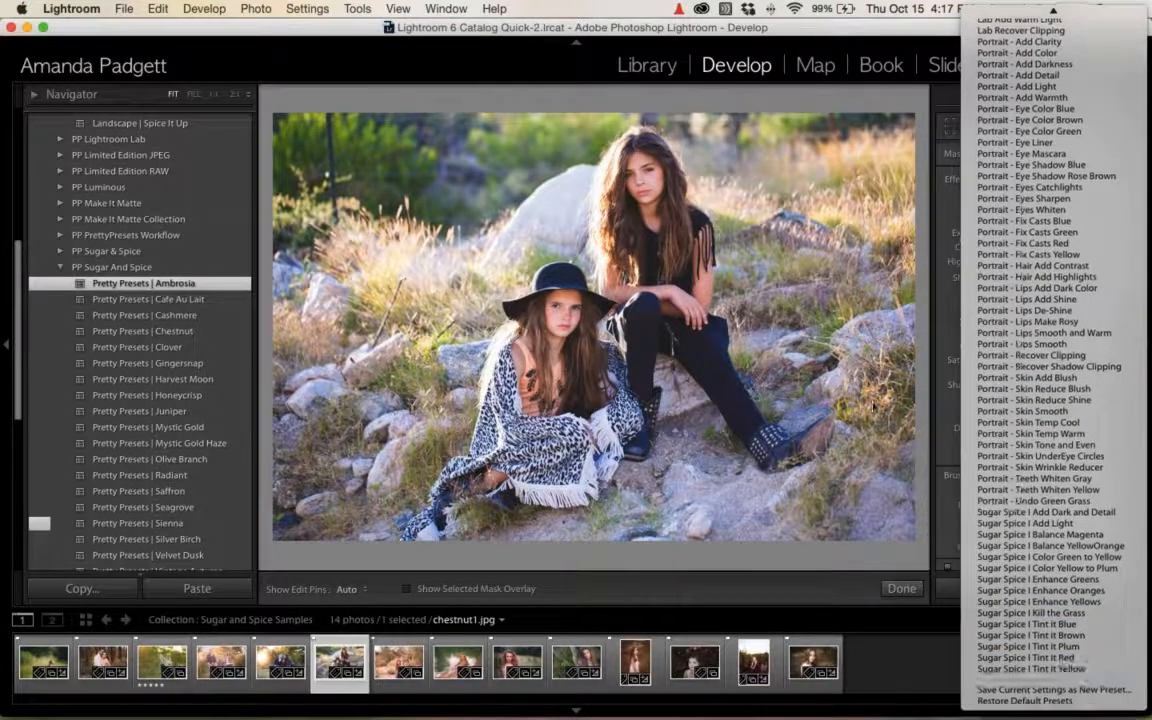
Set the brush size to 42.0, paint the yellow tint over the grass and rocks with edit pins hidden, and start a new mask.
key(bracketleft)
key(bracketleft)
key(bracketleft)
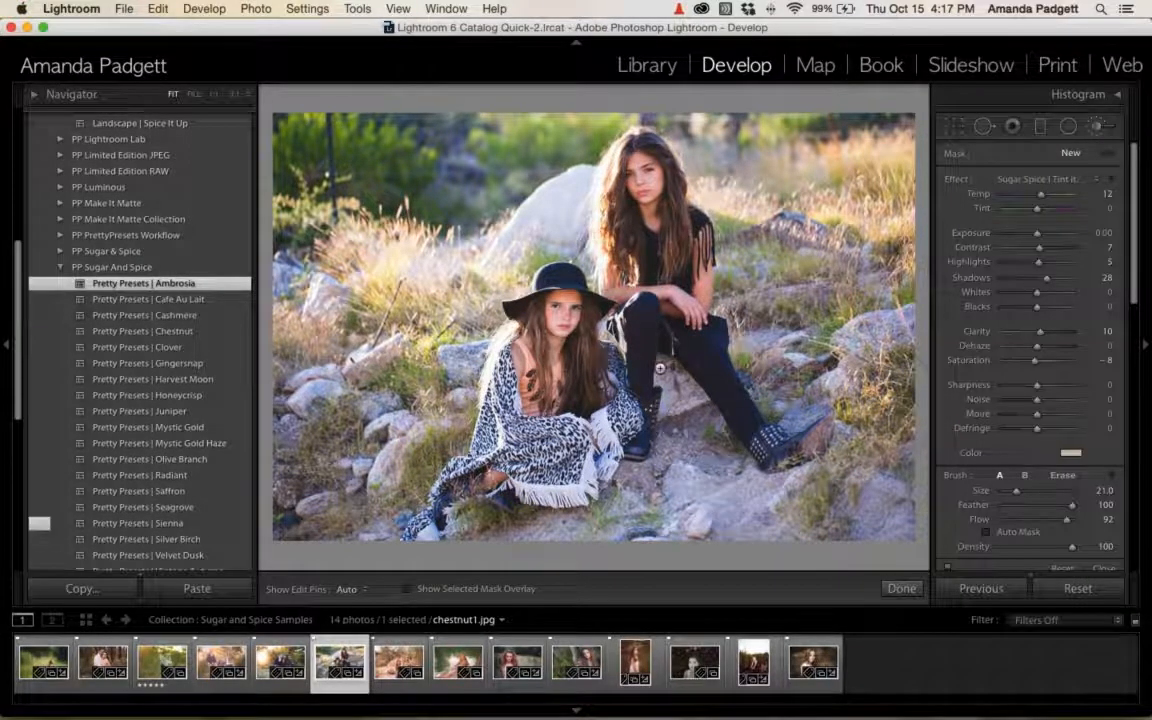
key(bracketright)
key(bracketright)
key(bracketright)
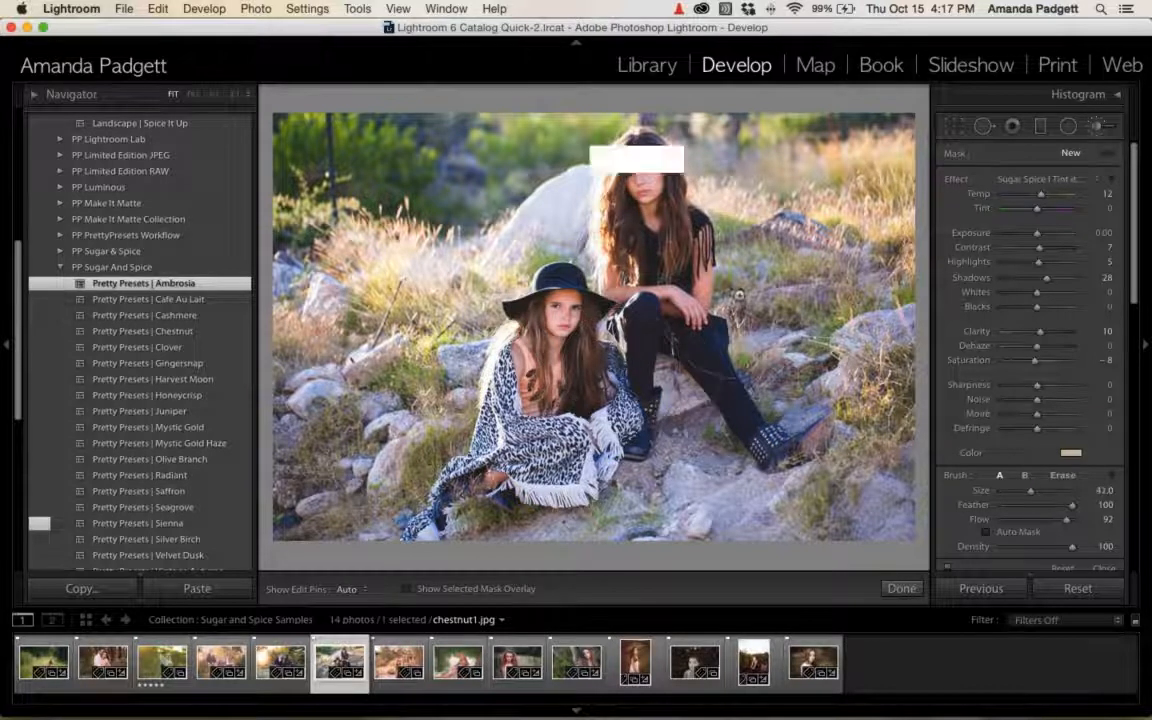
key(h)
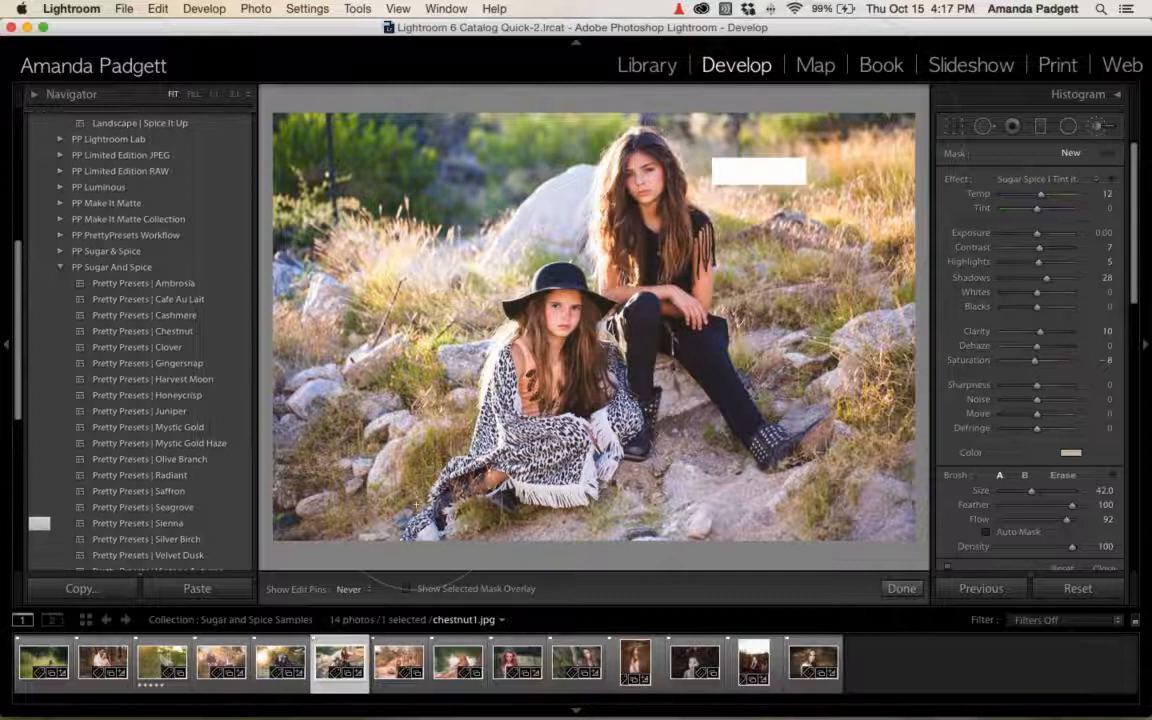
click(1068, 152)
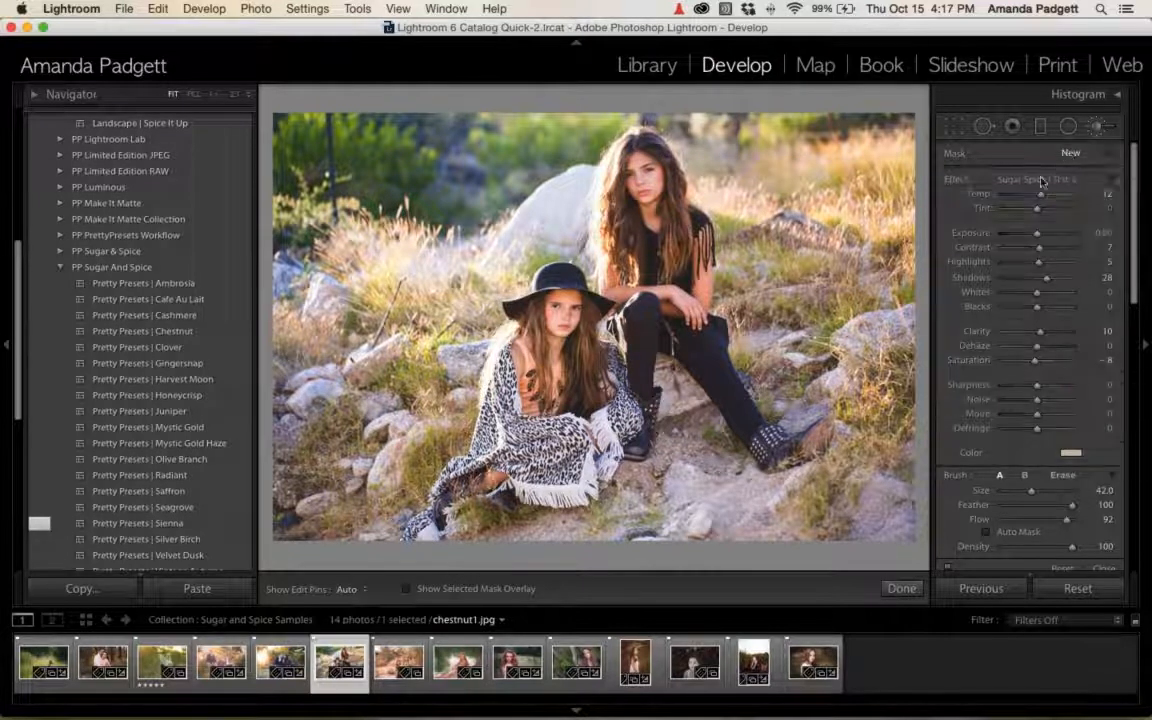
Choose the Sugar Spice | Tint it Blue effect, set the brush size to 26.0, and paint over the background trees and rocks.
click(1040, 179)
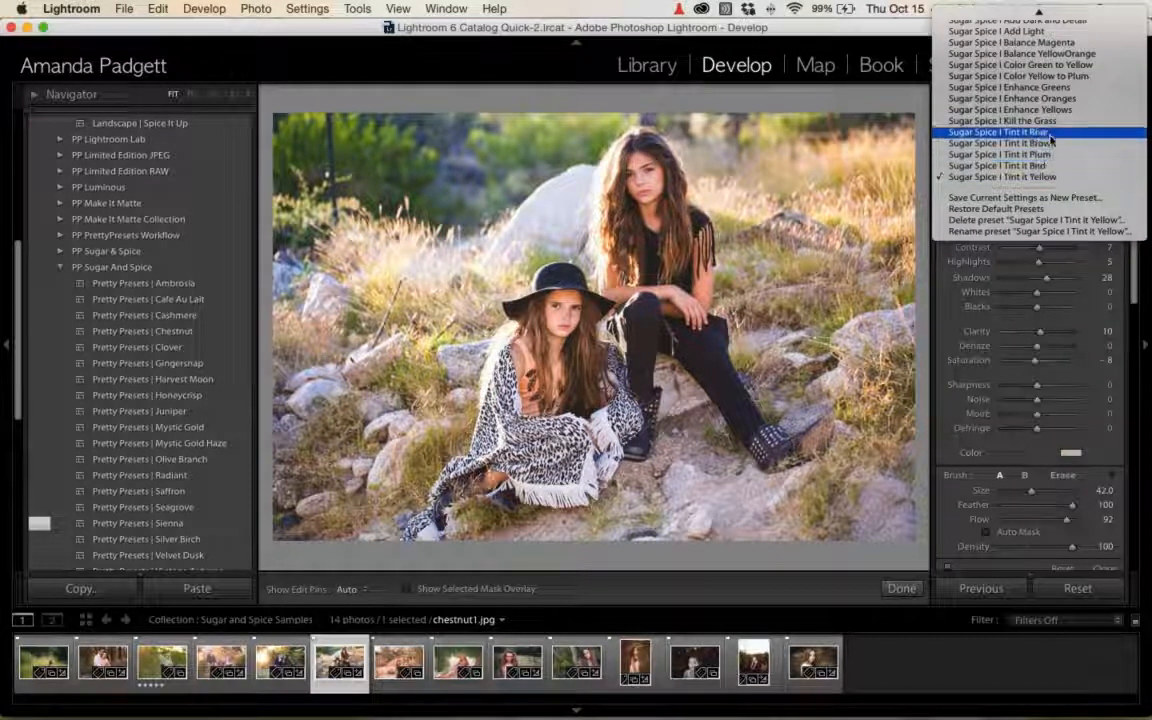
click(1045, 144)
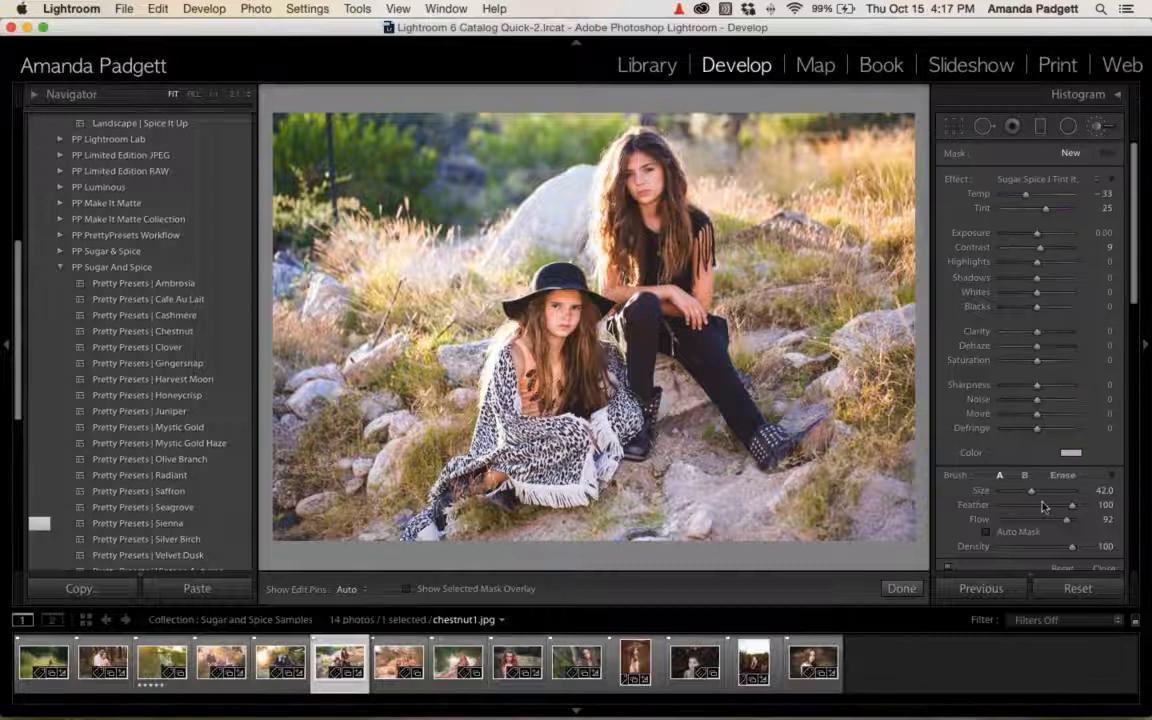
scroll(600, 120, down, 8)
mouse_move(553, 150)
mouse_down()
mouse_move(480, 142)
mouse_move(390, 175)
mouse_move(295, 235)
mouse_move(312, 264)
mouse_up()
mouse_move(403, 268)
mouse_down()
mouse_move(520, 190)
mouse_move(388, 245)
mouse_move(292, 318)
mouse_up()
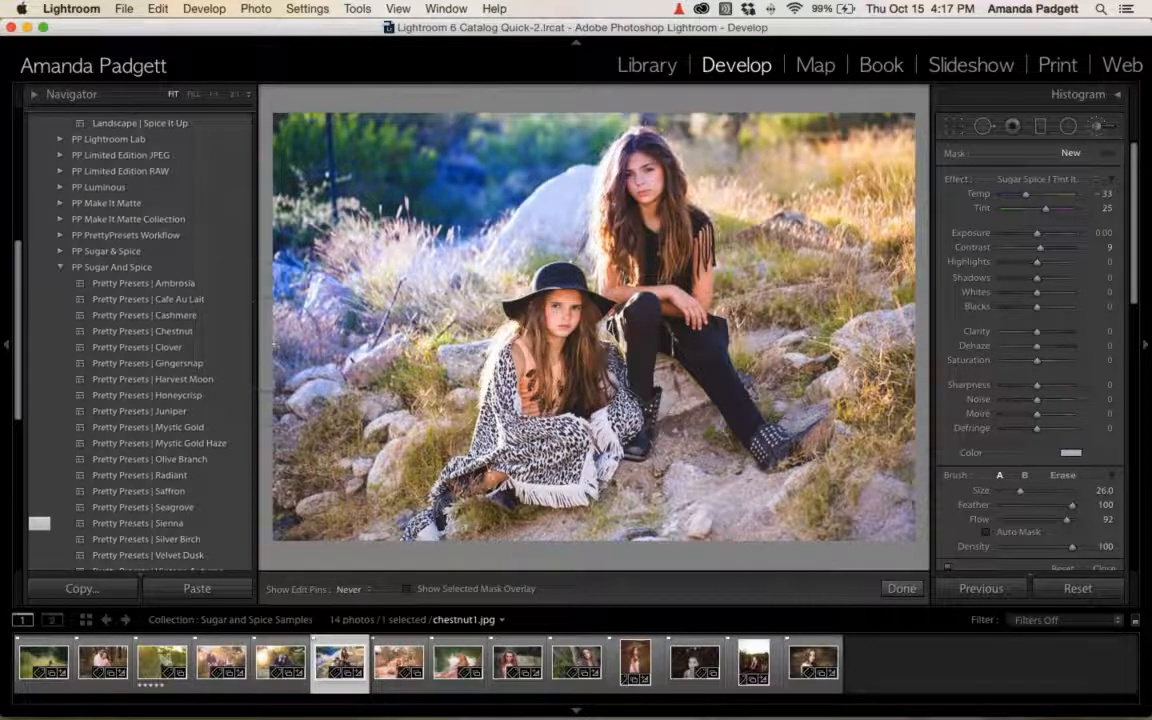
key(h)
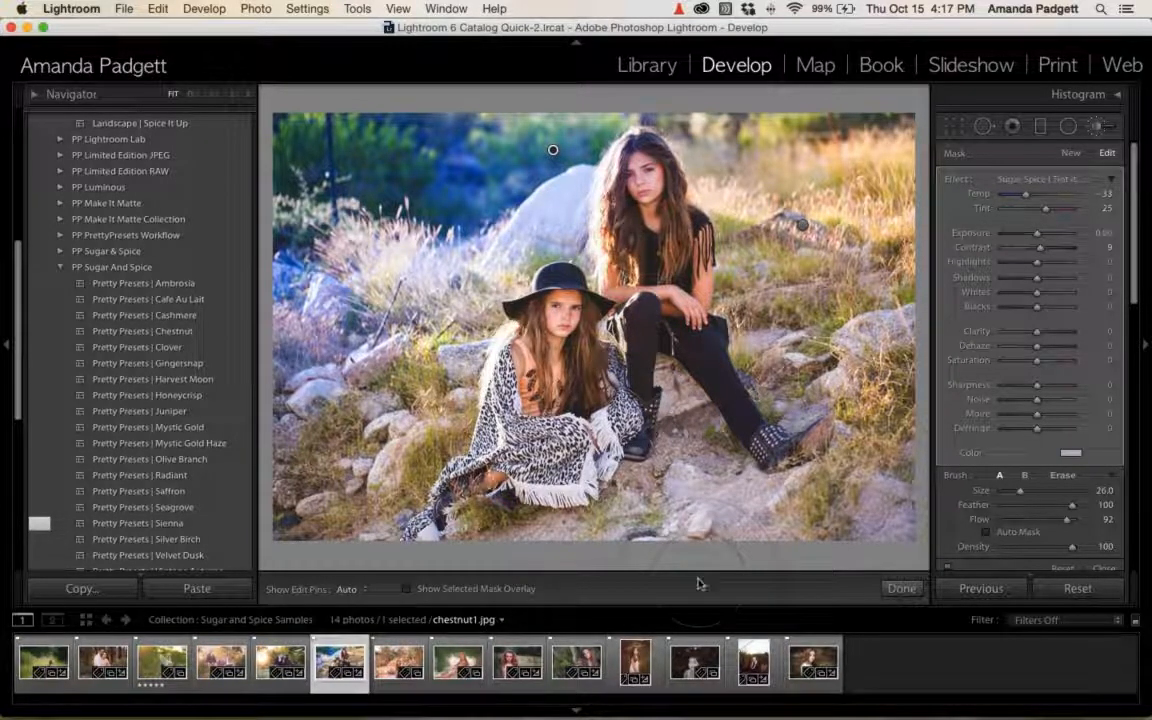
Try the Sugar Spice | Tint it Brown effect on the painted mask, and change it to Sugar Spice | Tint it Red.
click(1040, 180)
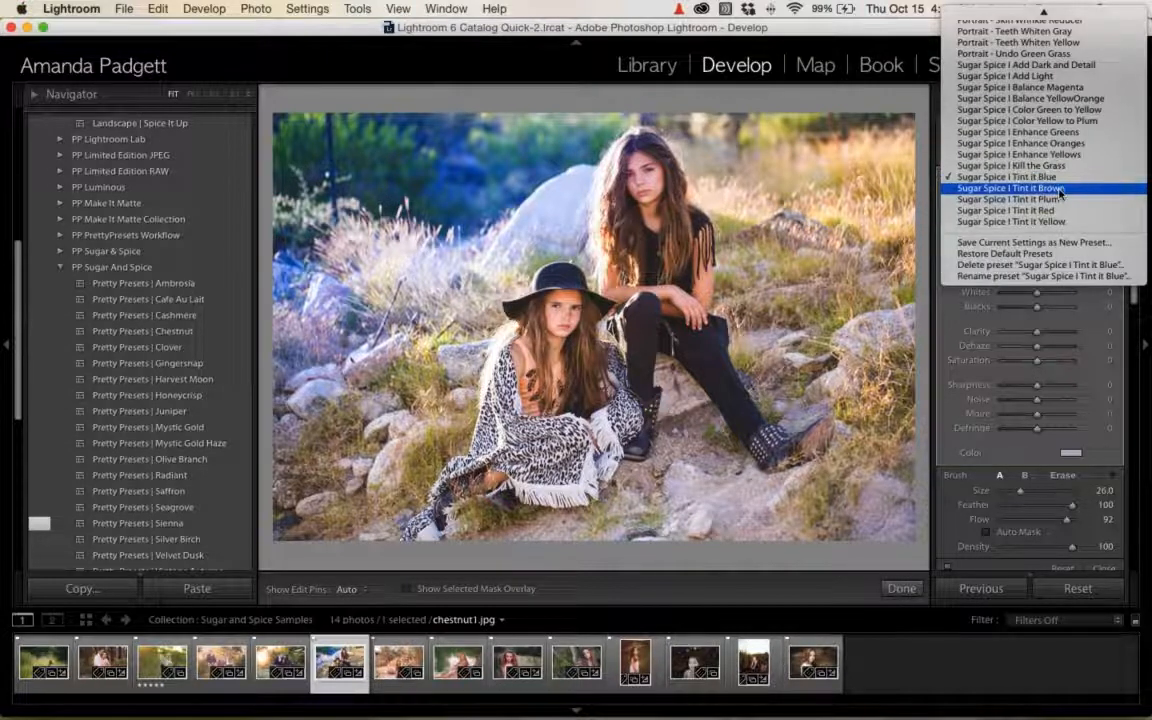
click(1059, 190)
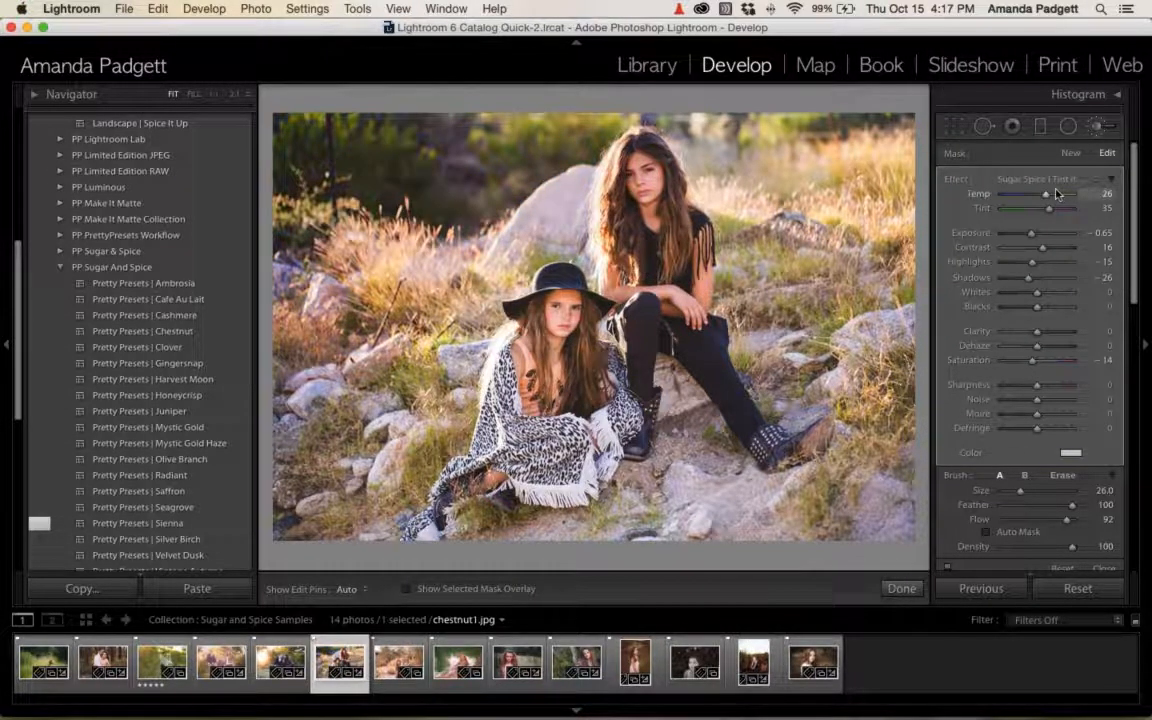
click(1052, 179)
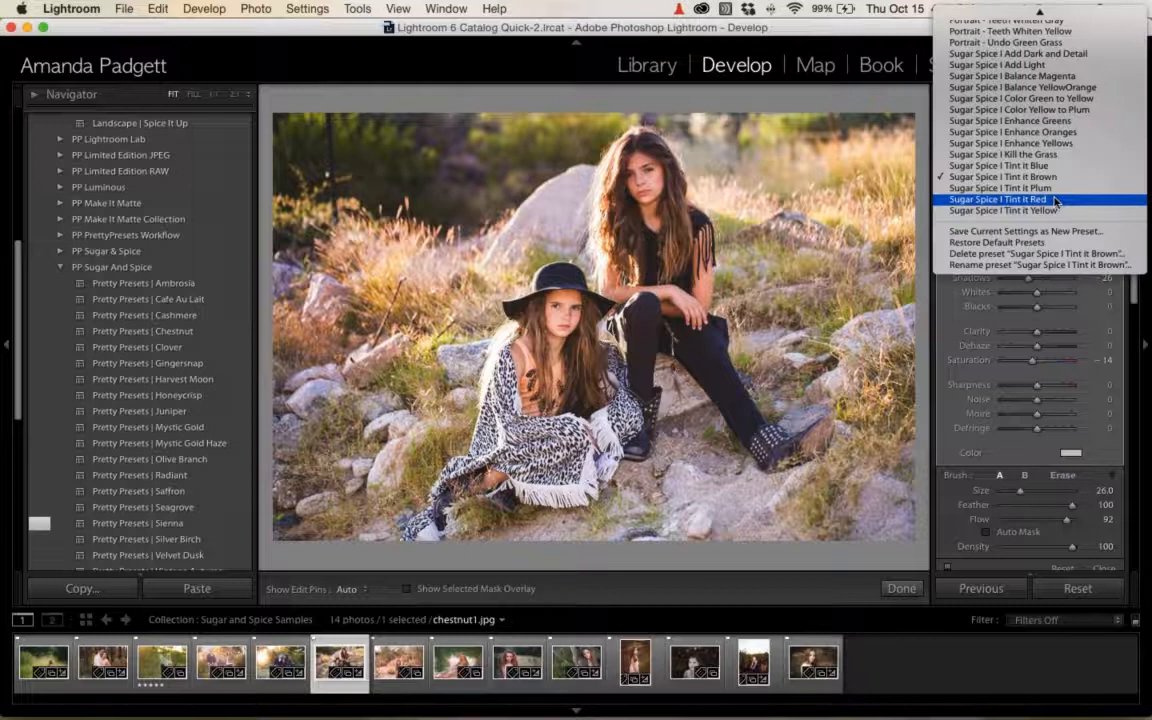
click(1055, 200)
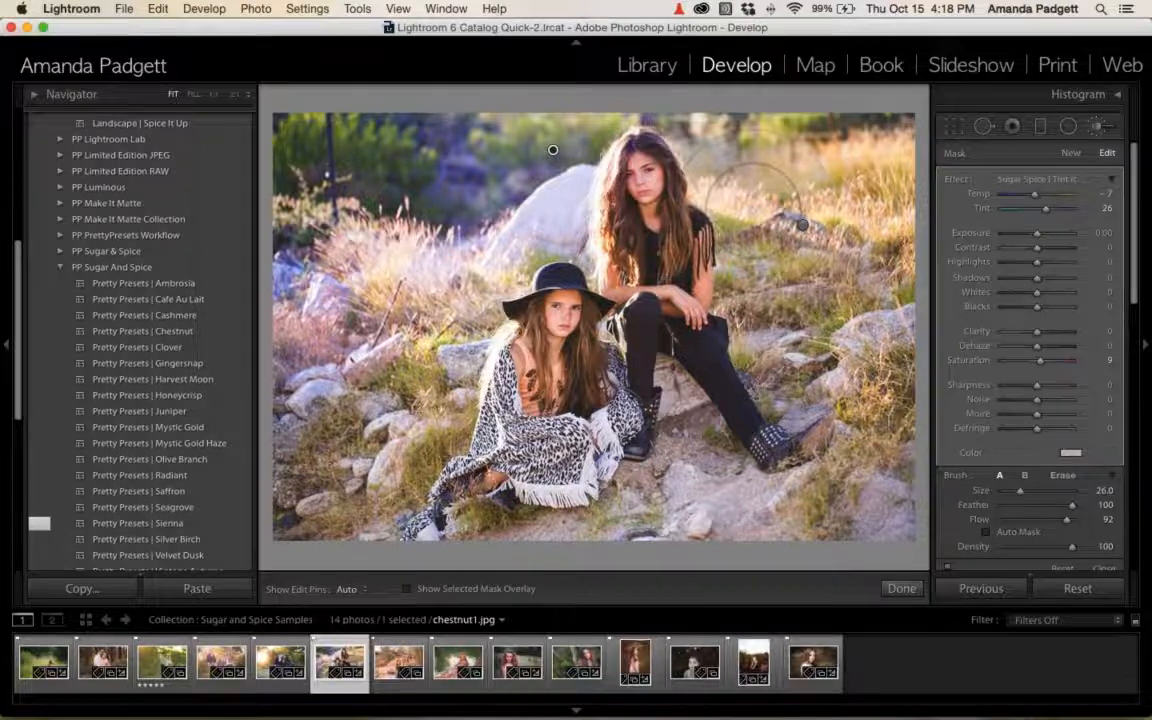
Create a virtual copy of chestnut1.jpg and compare it with the original photo.
scroll(177, 303, down, 1)
scroll(177, 303, down, 5)
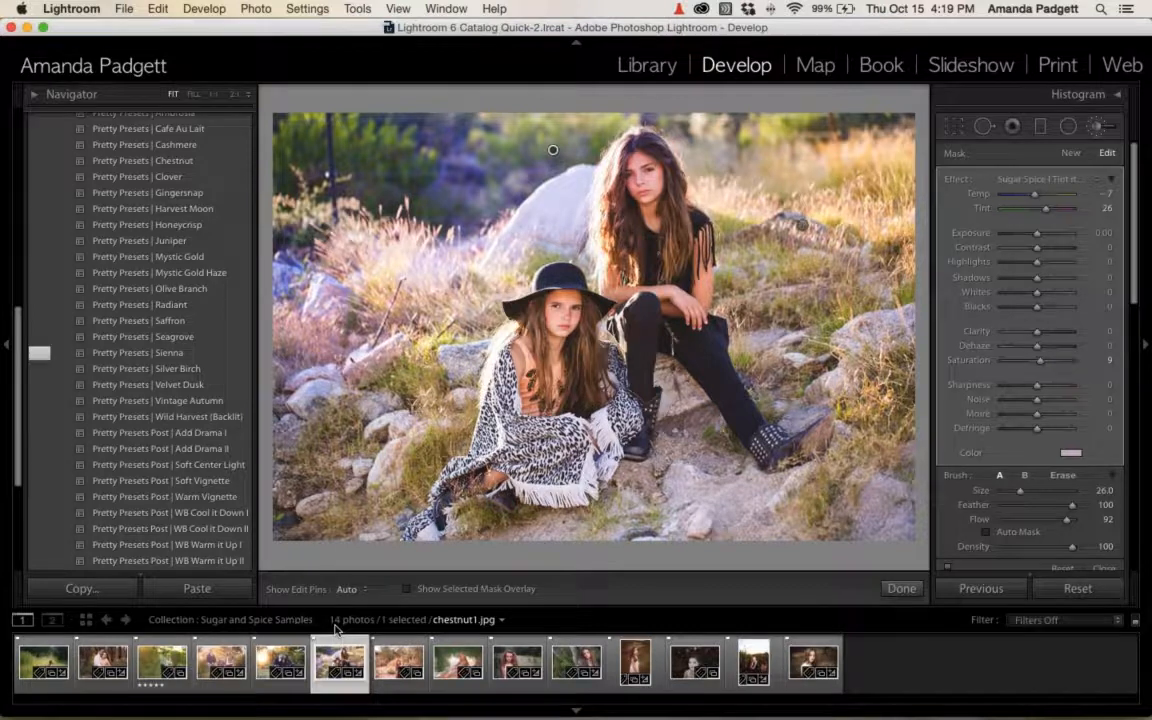
right_click(354, 270)
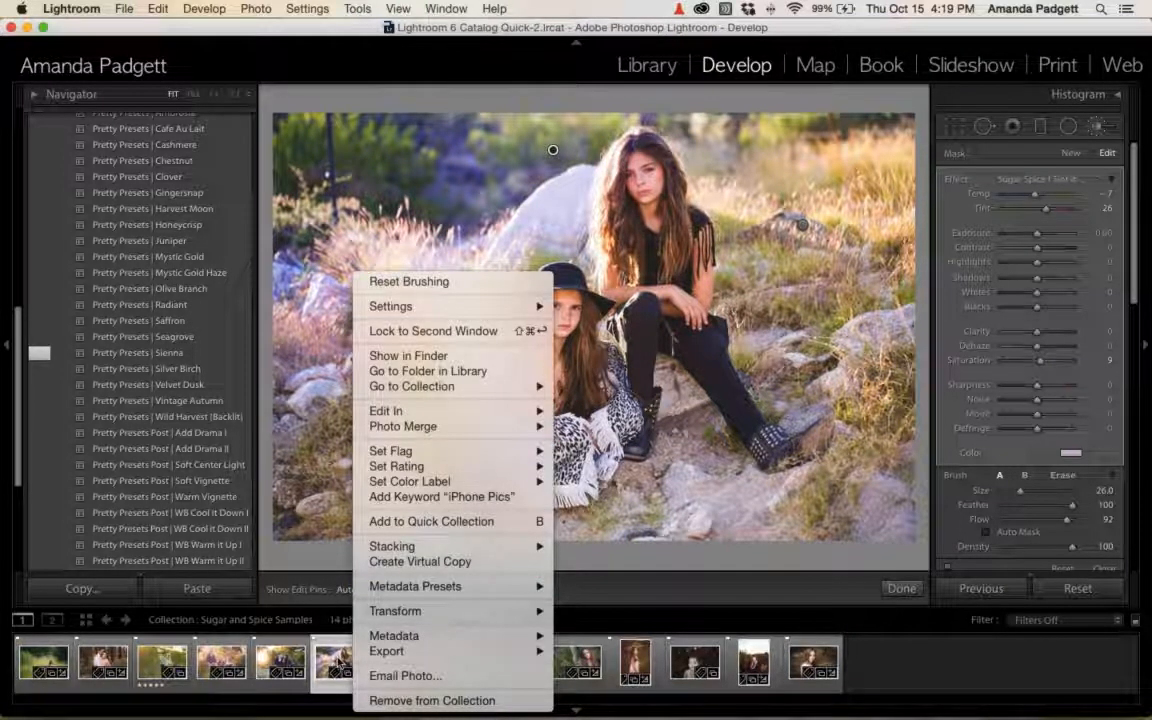
click(397, 562)
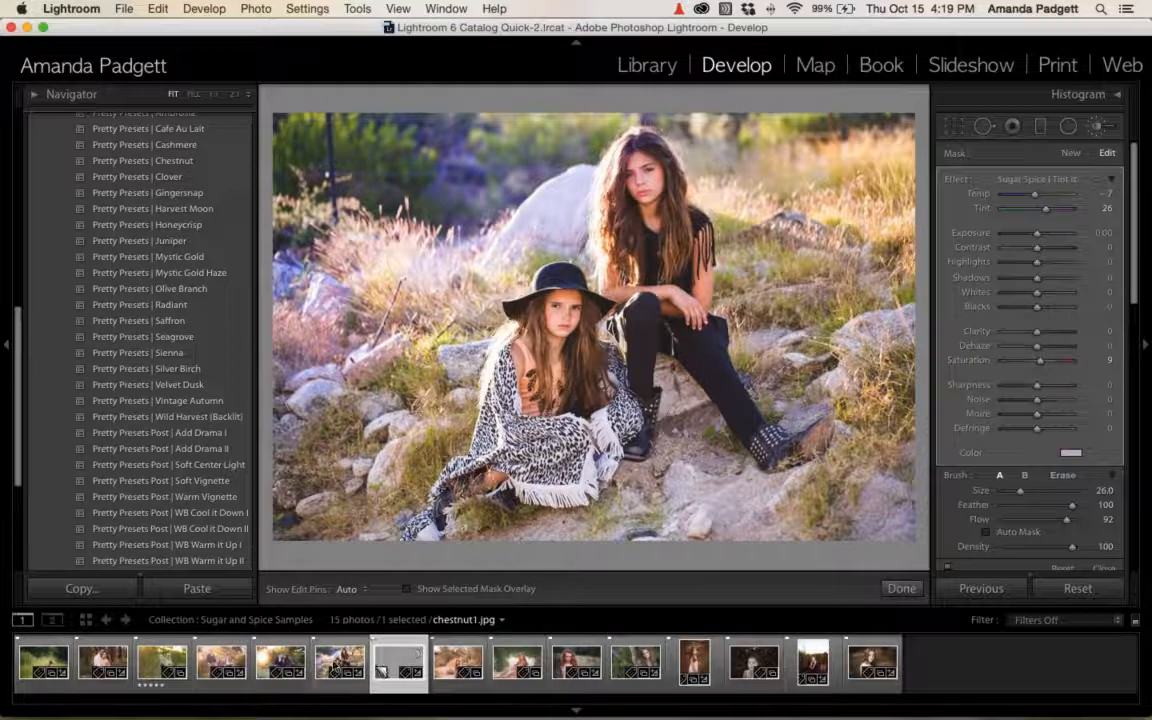
click(359, 665)
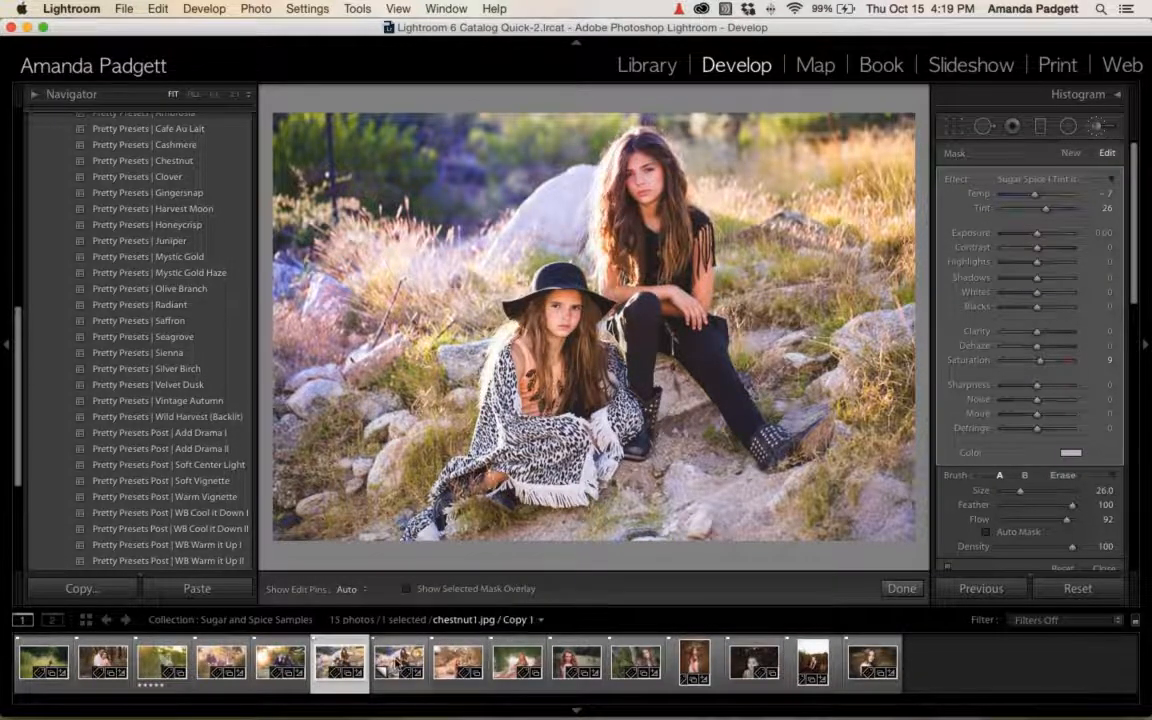
click(398, 663)
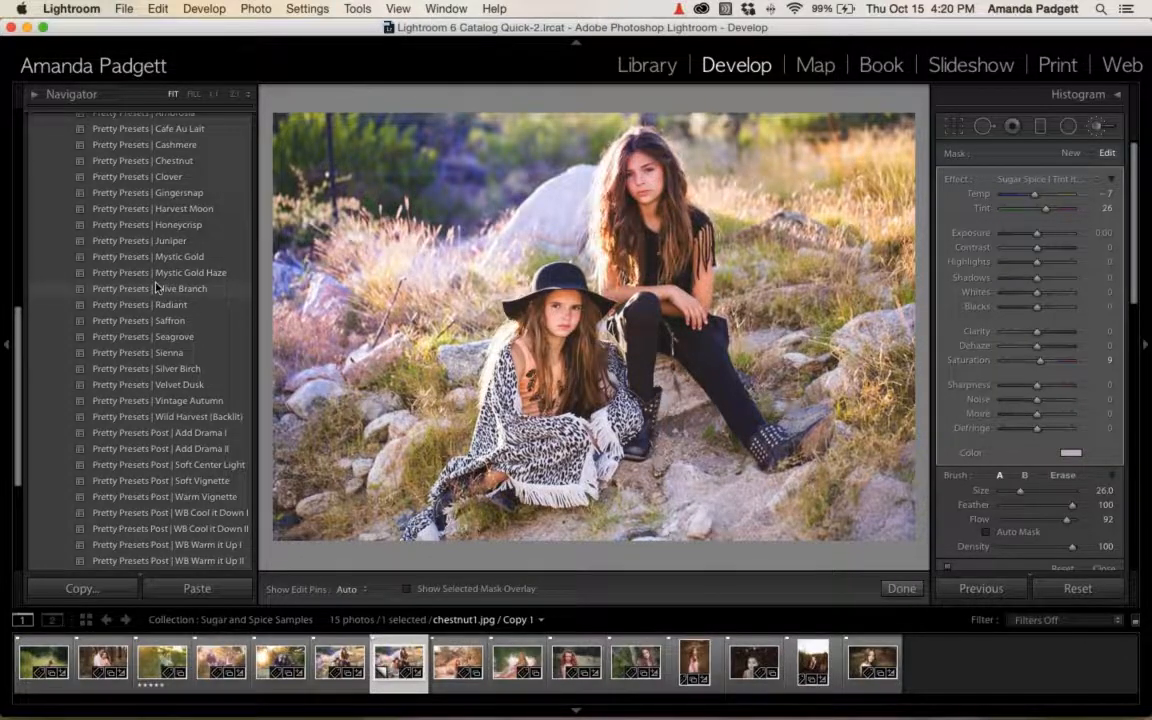
Open the sienna1.jpg photo of the girl with apples and expand its snapshots.
scroll(156, 286, up, 5)
scroll(208, 341, up, 6)
scroll(207, 340, up, 1)
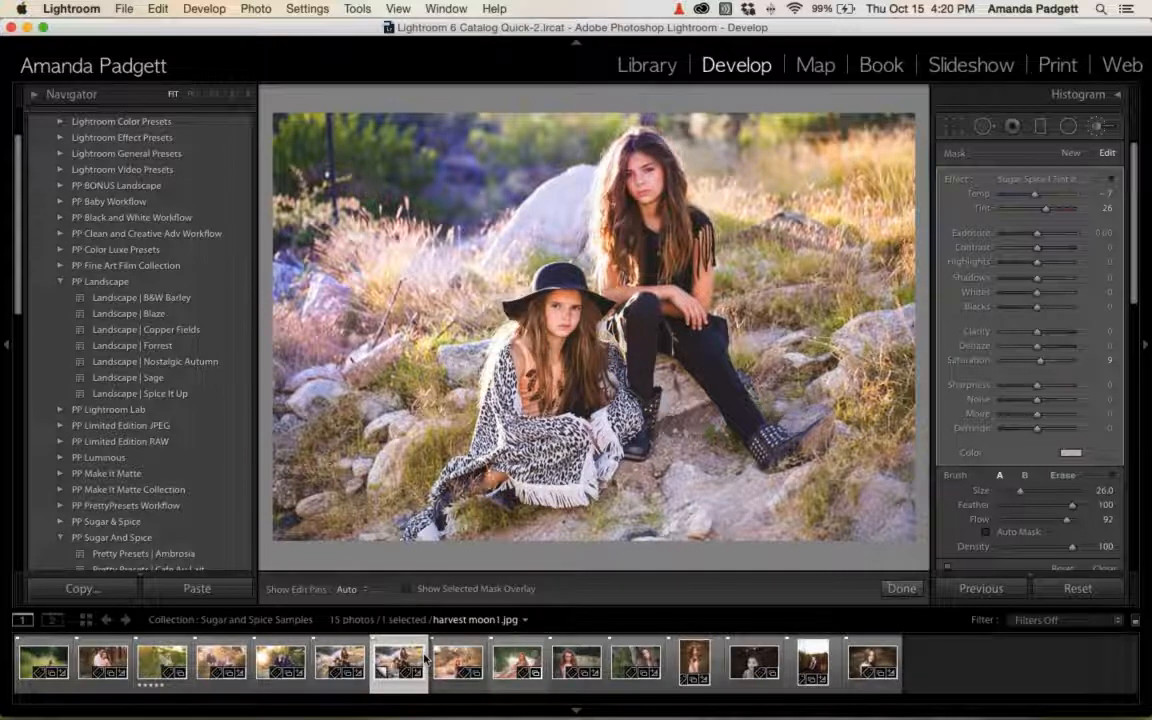
click(754, 660)
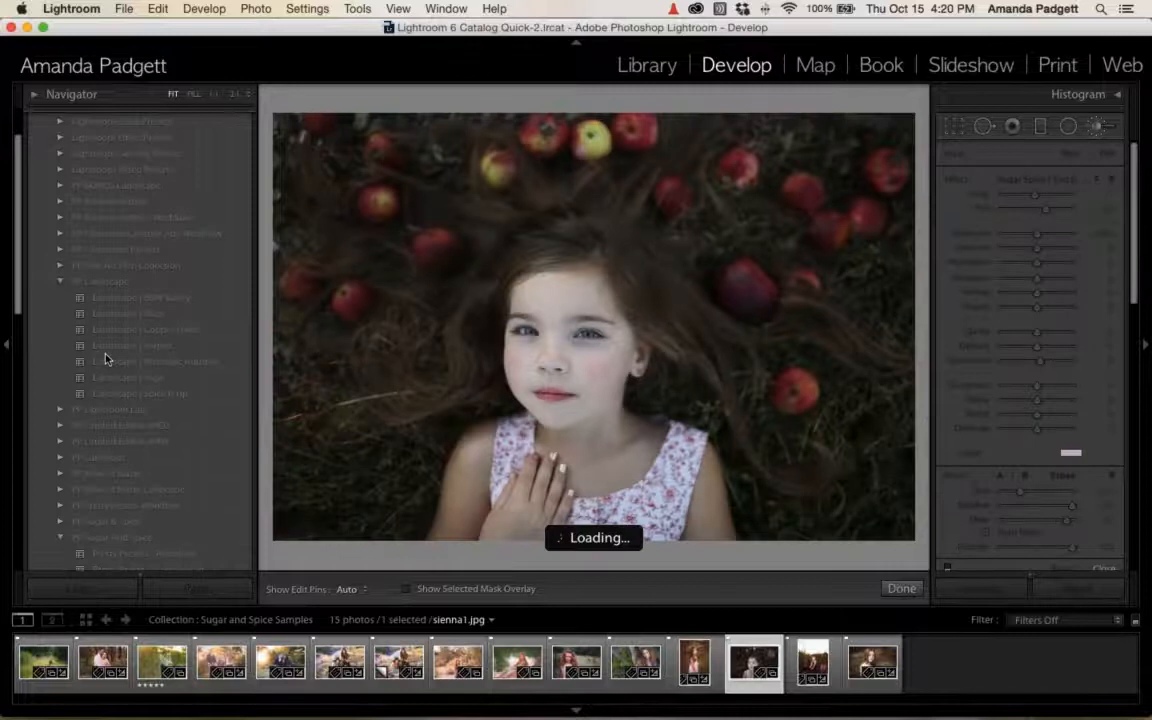
scroll(106, 358, down, 15)
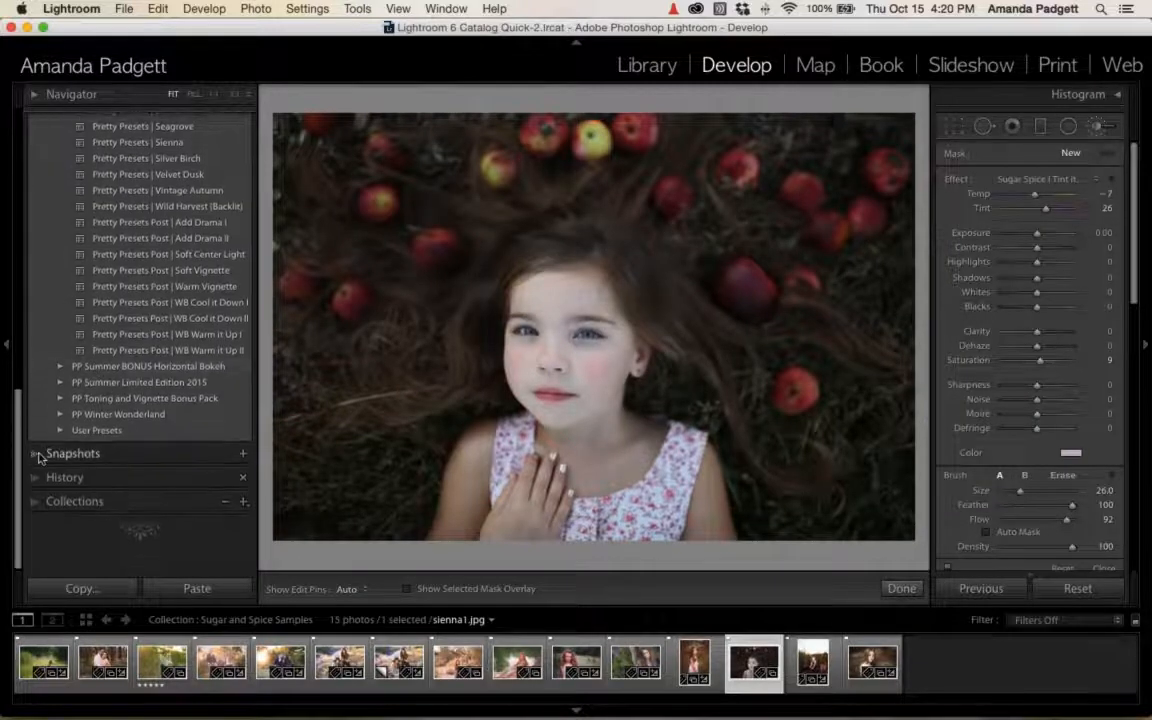
click(47, 455)
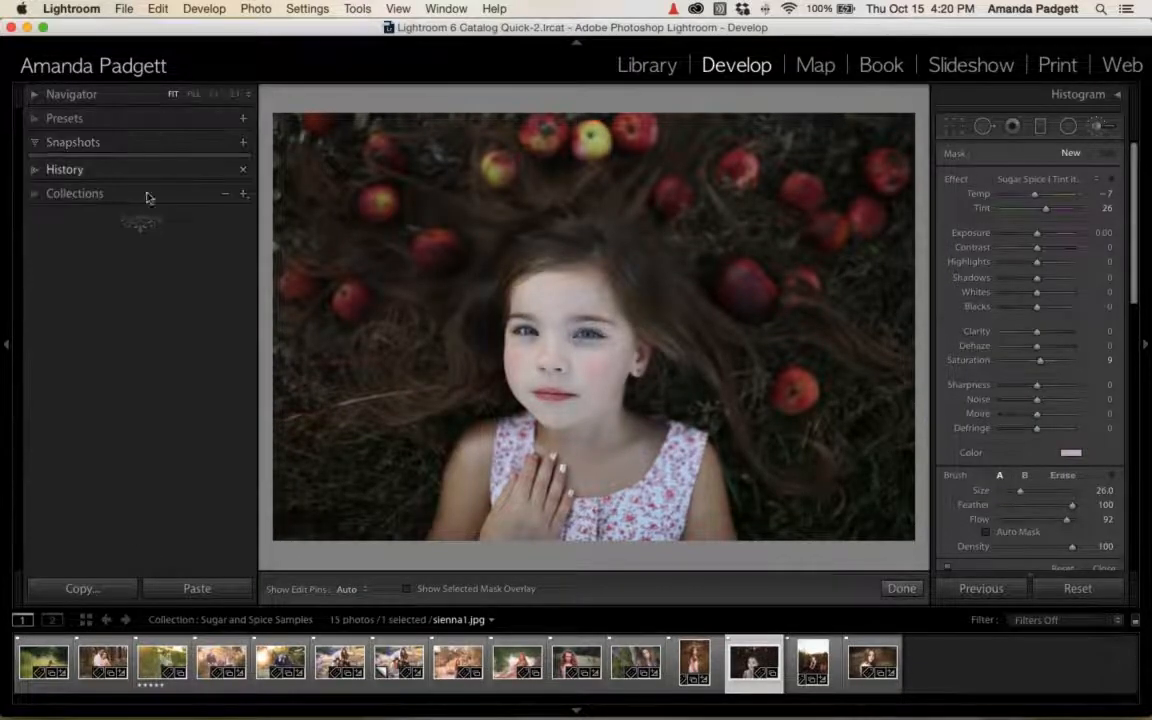
Create two virtual copies of sienna1.jpg.
right_click(737, 655)
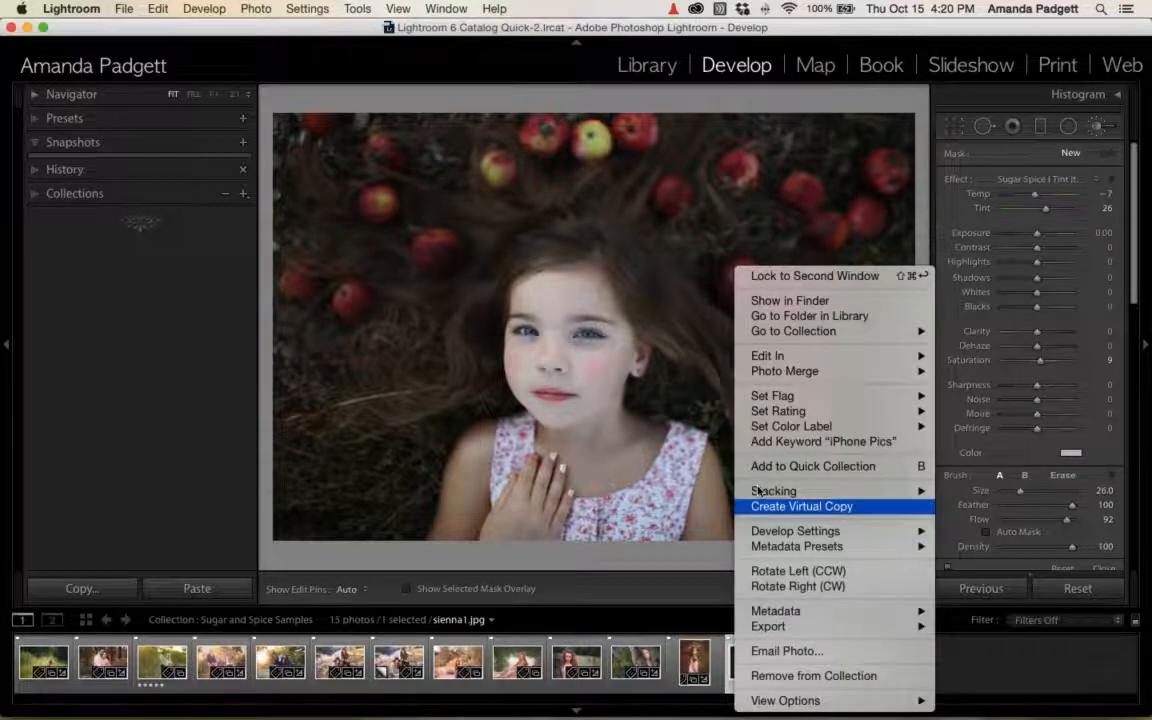
click(775, 504)
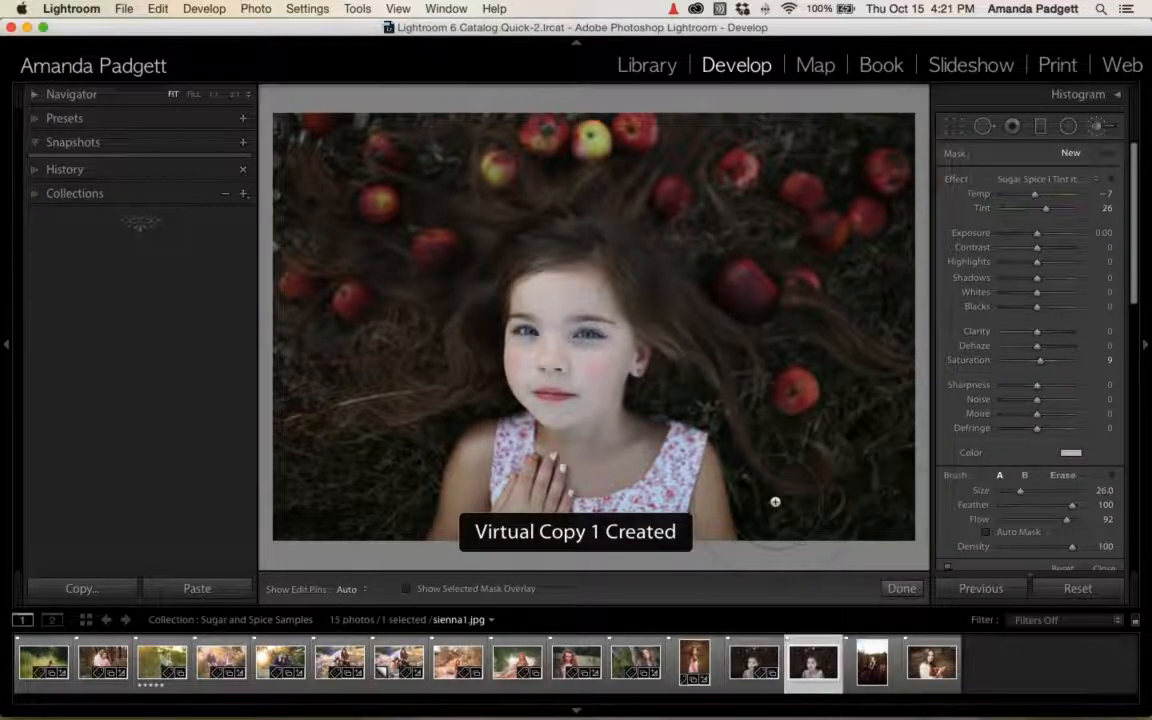
right_click(803, 590)
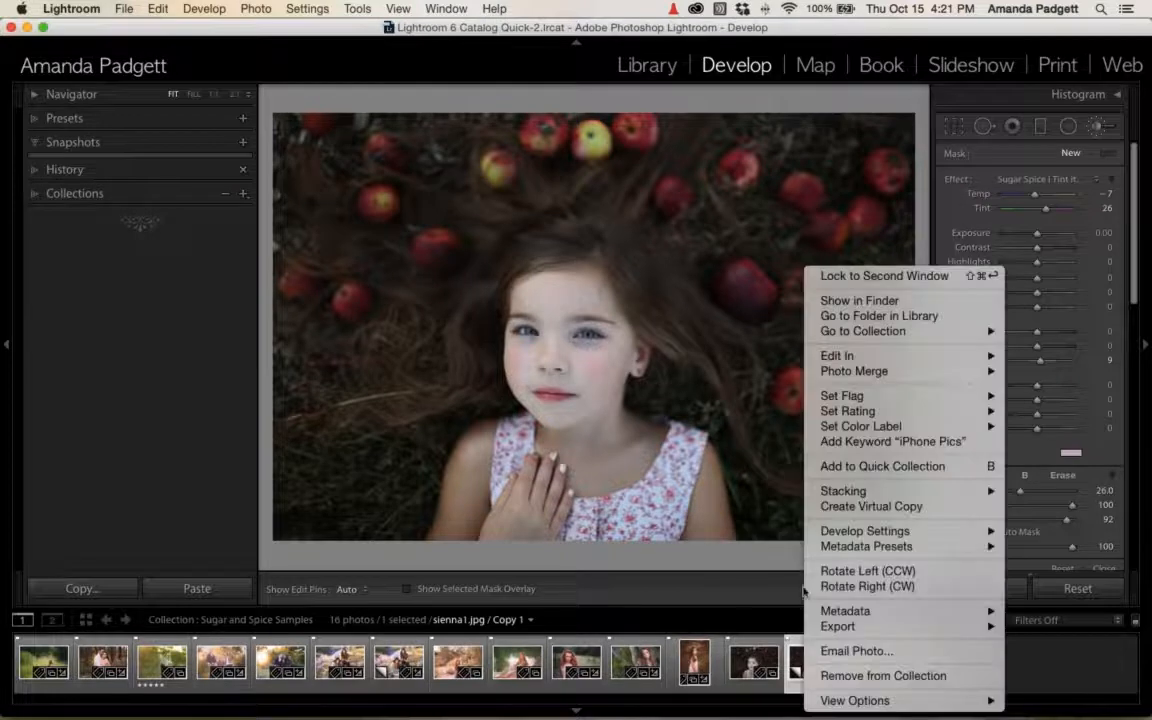
click(850, 506)
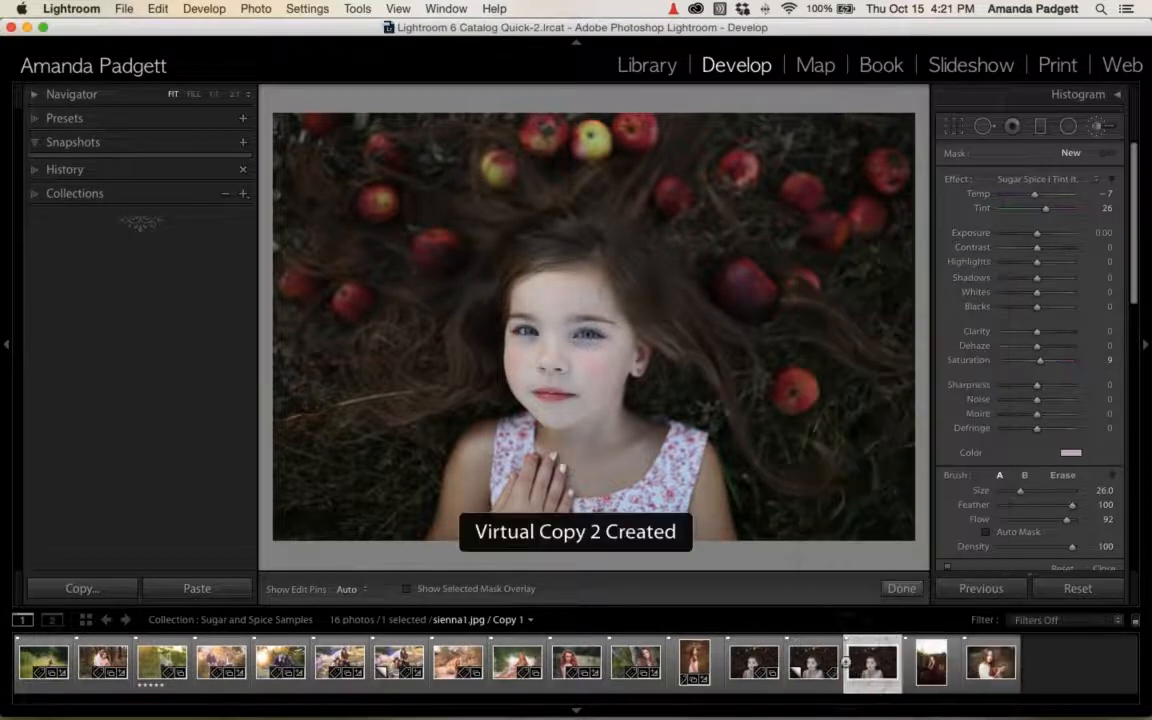
Enlarge the filmstrip thumbnails, view the original sienna1.jpg and both virtual copies, and collapse the snapshots list.
click(755, 665)
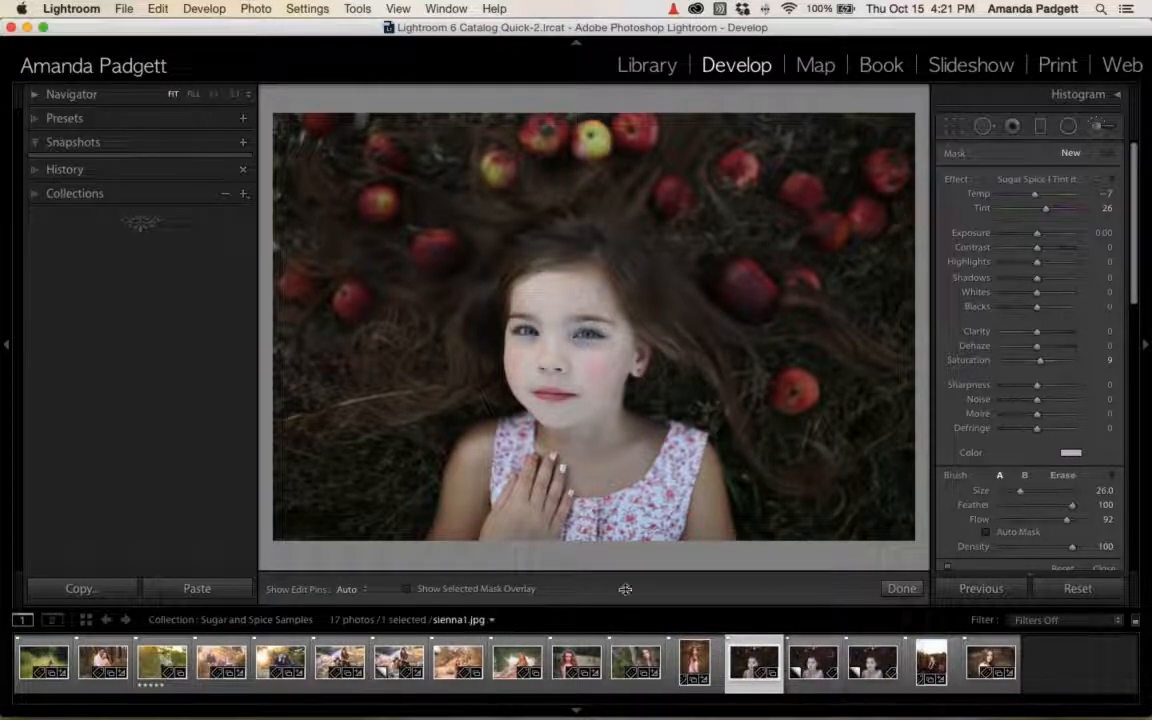
drag(625, 606, 620, 561)
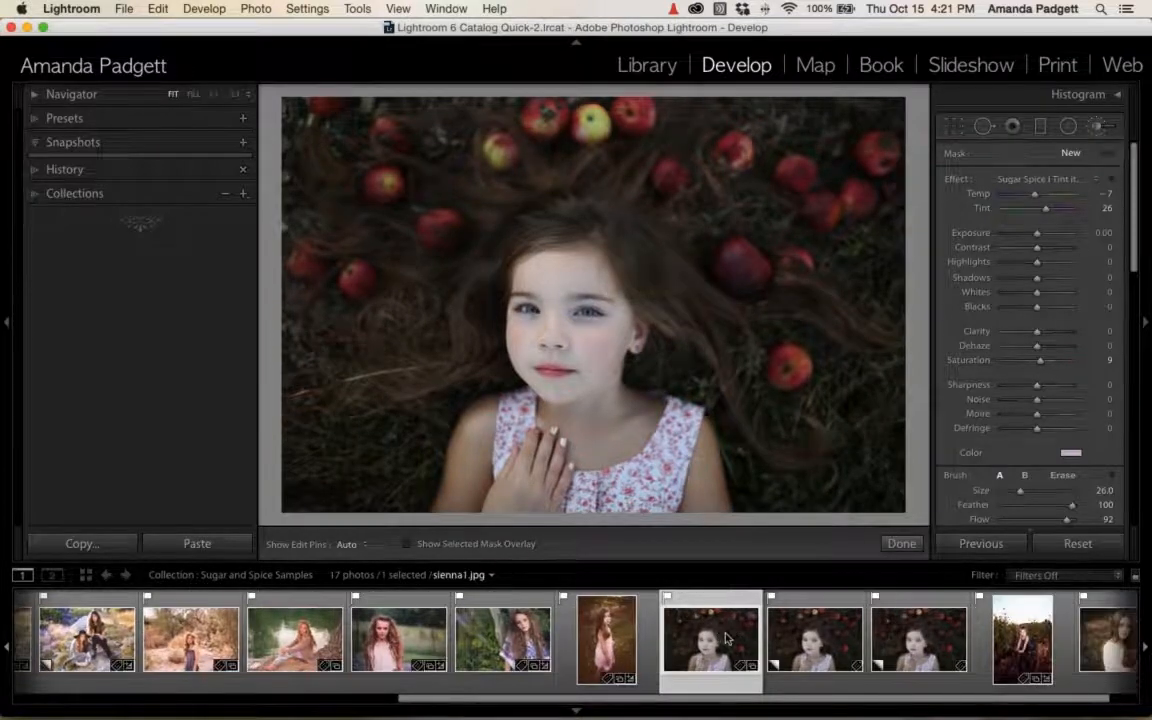
click(807, 637)
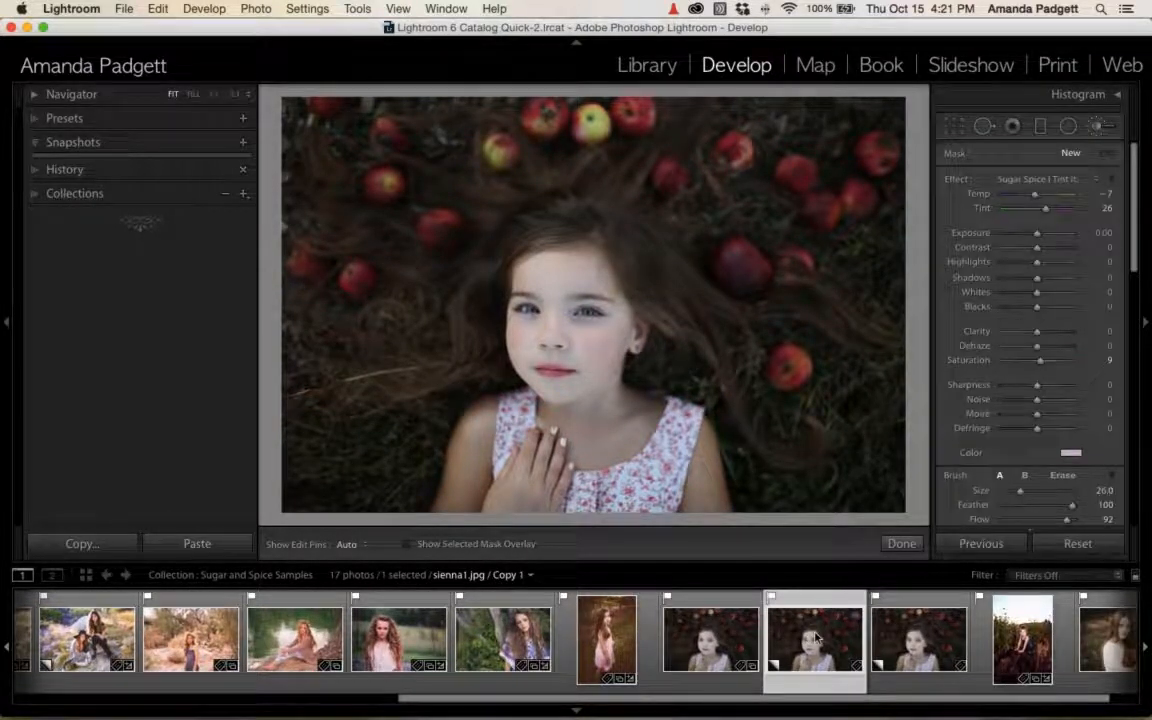
click(909, 638)
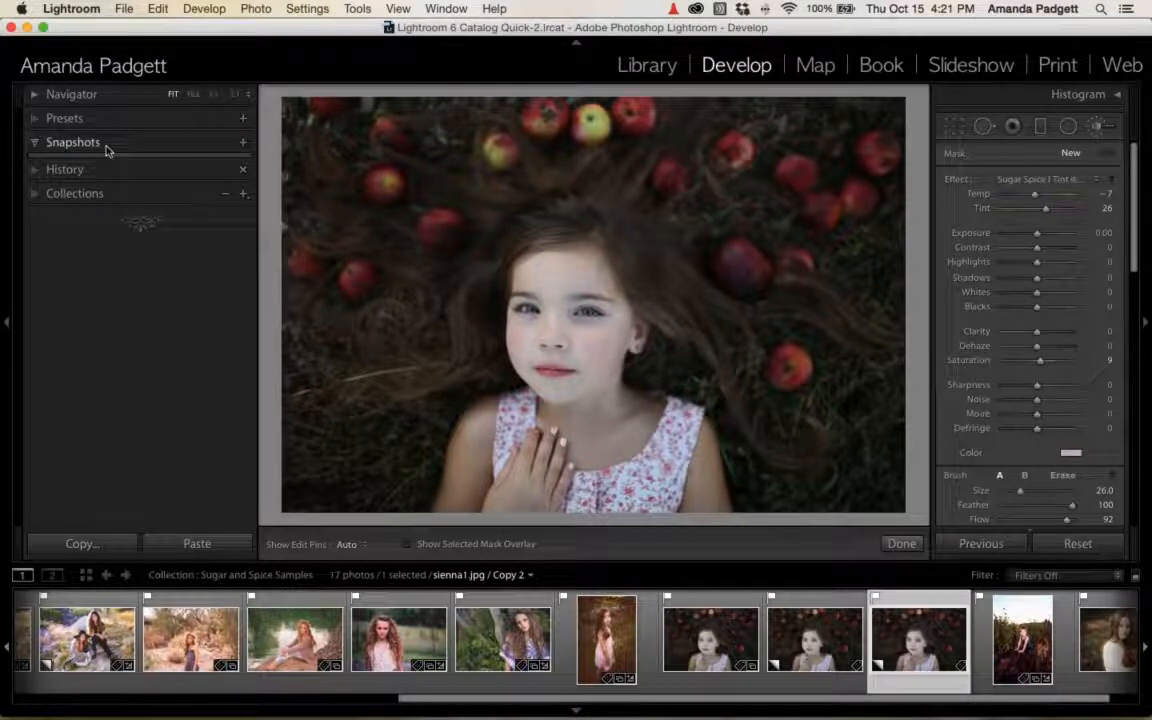
click(58, 168)
click(37, 169)
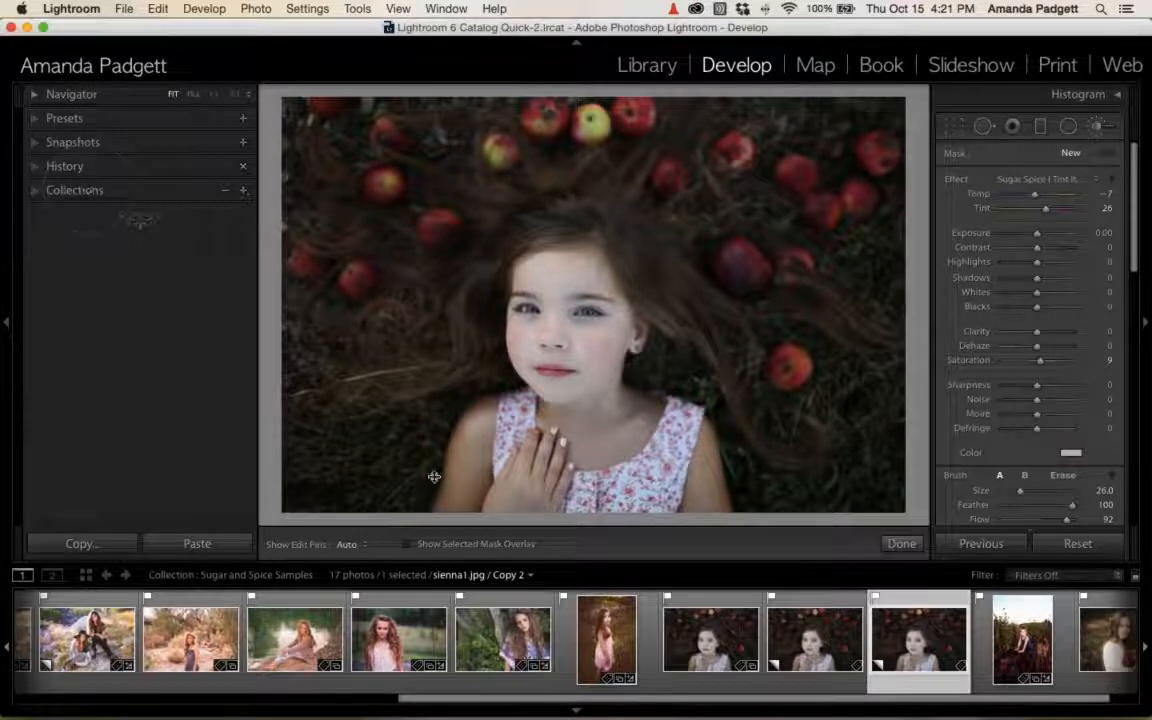
View the original sienna1.jpg and its two virtual copies again, and select all three together.
click(690, 638)
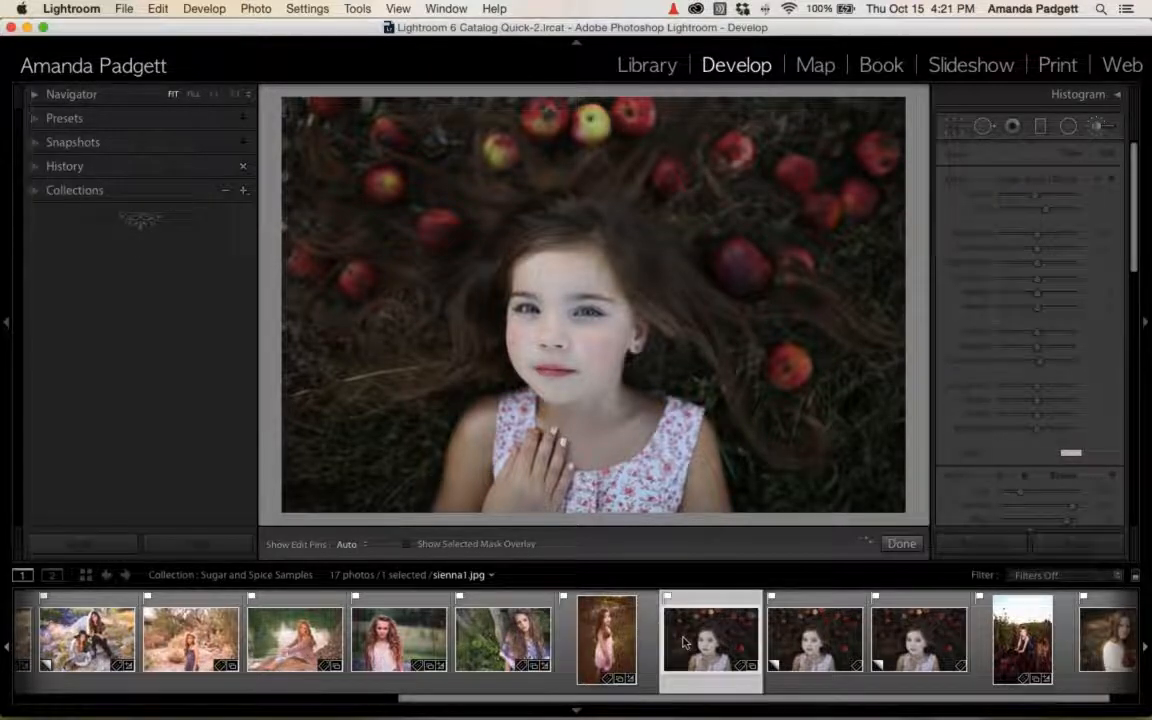
click(815, 627)
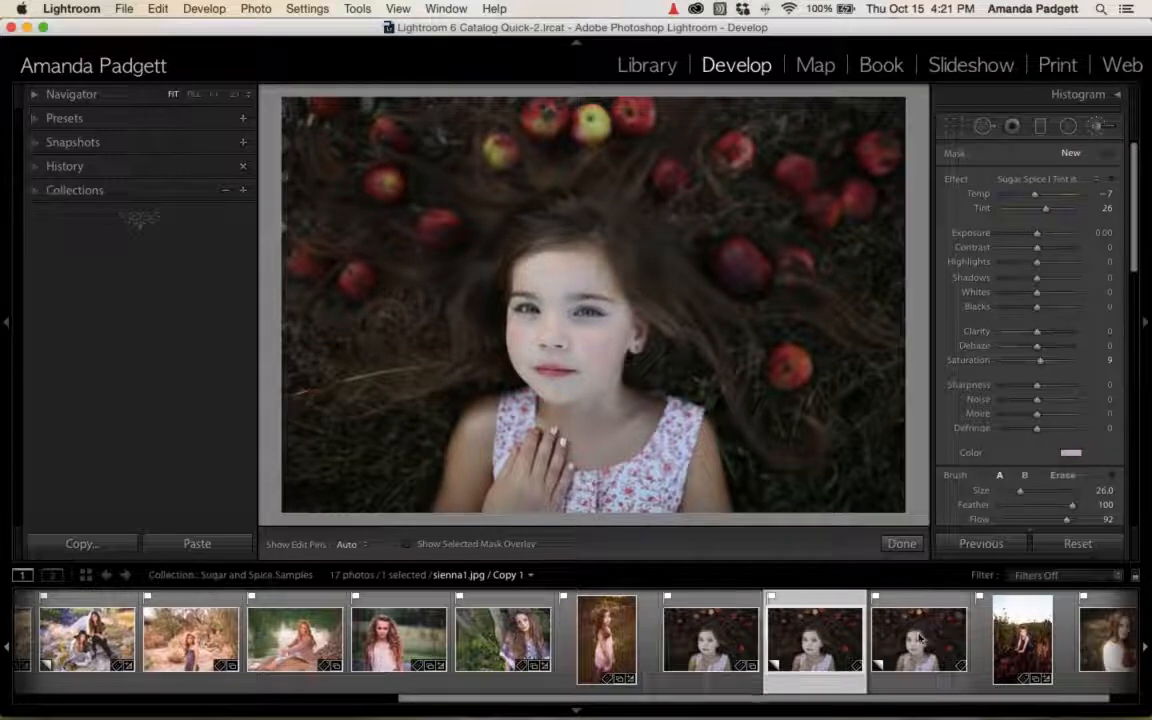
click(918, 635)
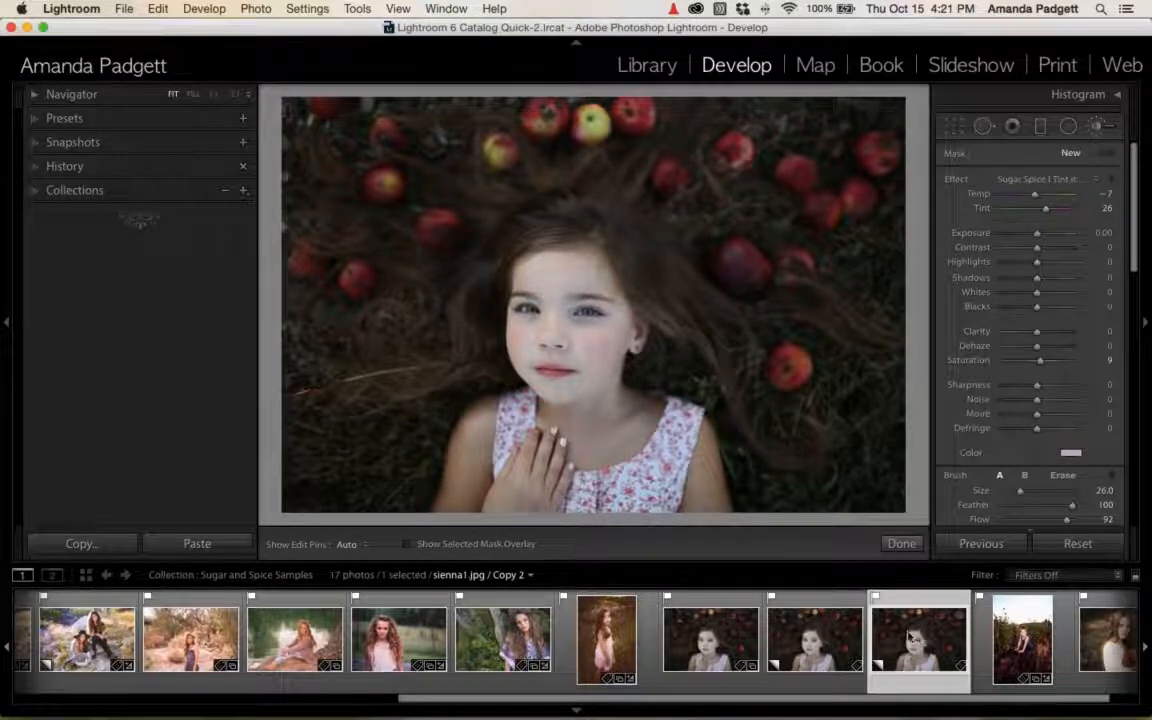
shift+click(724, 641)
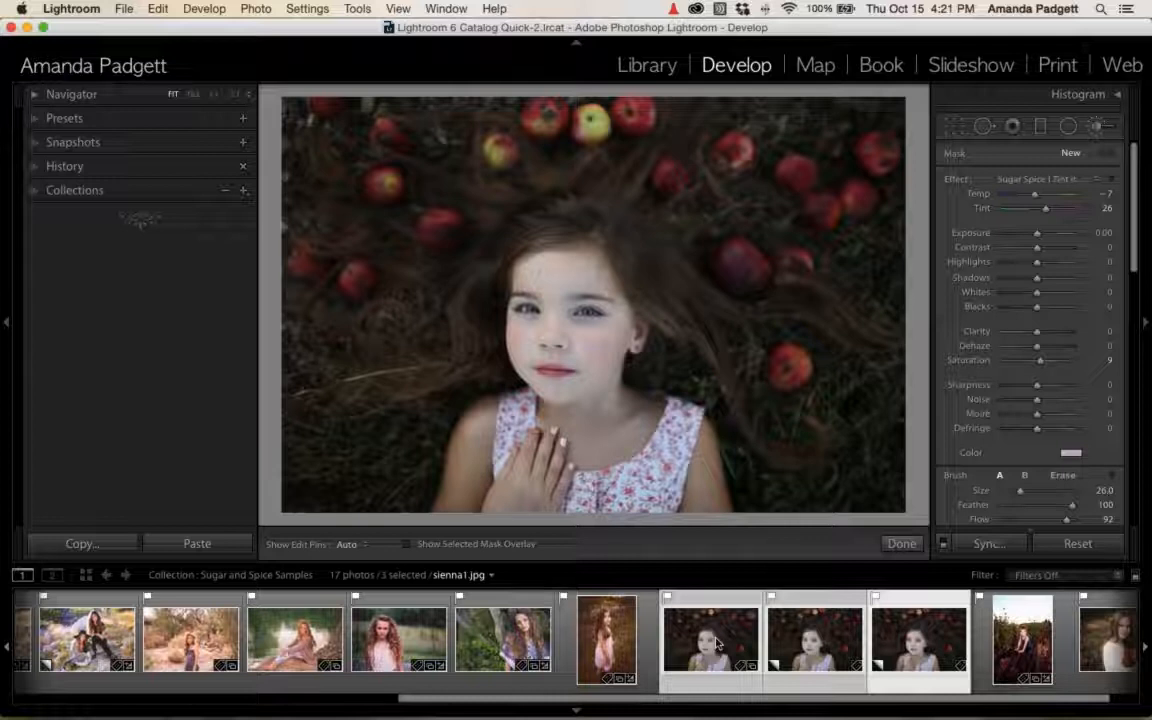
Expand the snapshots list and check the cashmere1, harvest moon1, chestnut1 and gingersnap2-1 photos for saved snapshots.
click(600, 646)
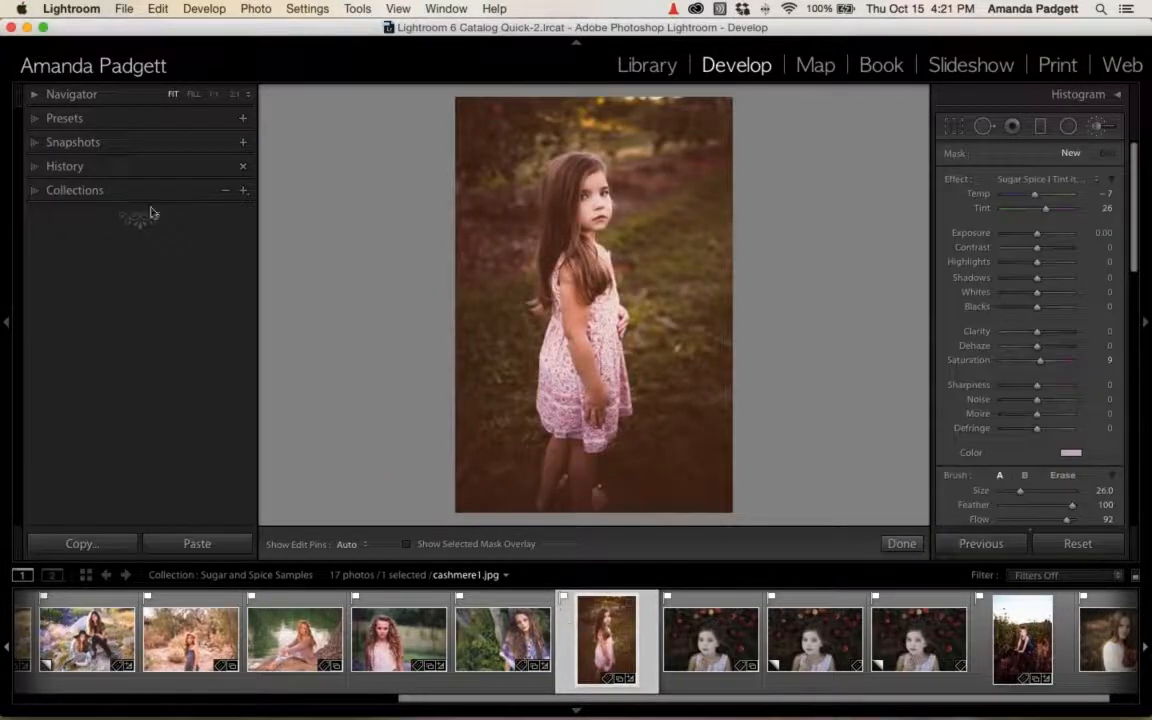
click(36, 145)
click(385, 637)
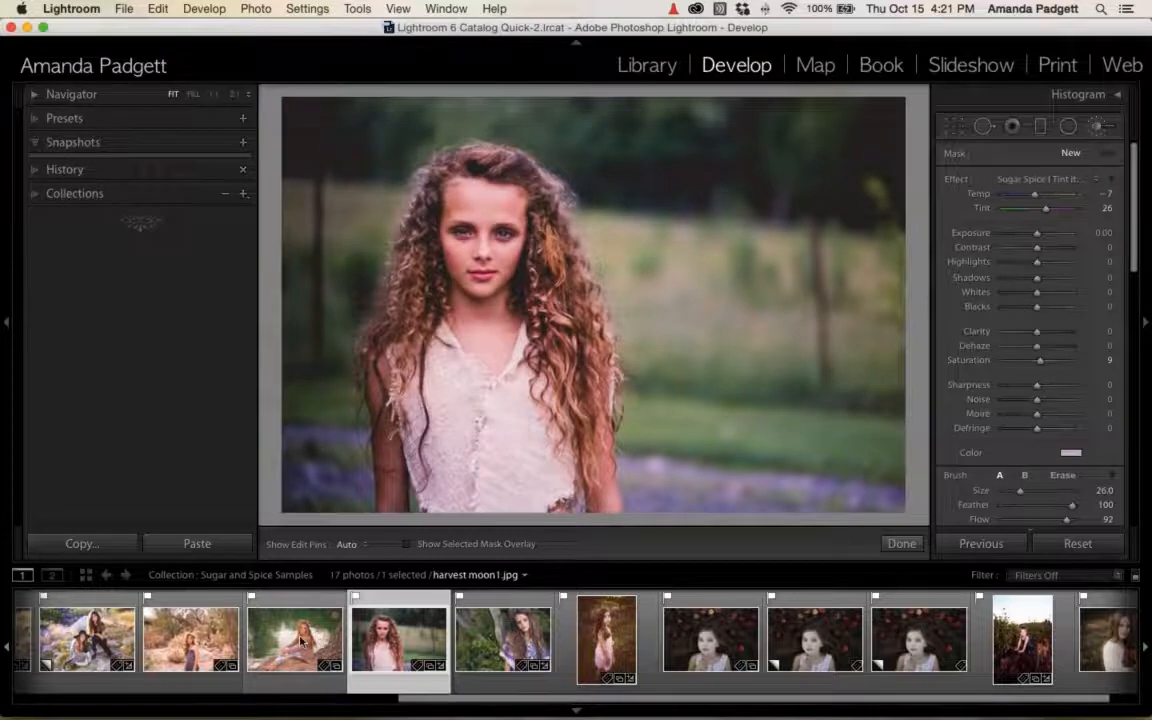
scroll(302, 641, left, 5)
click(415, 640)
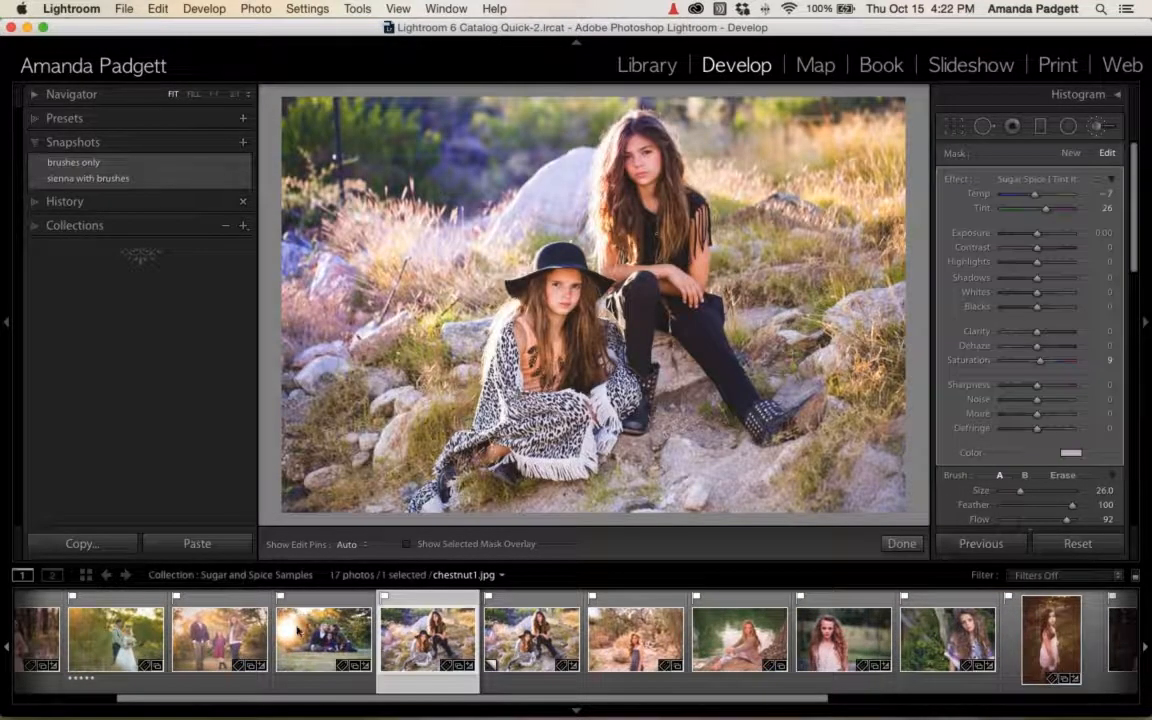
scroll(250, 640, left, 3)
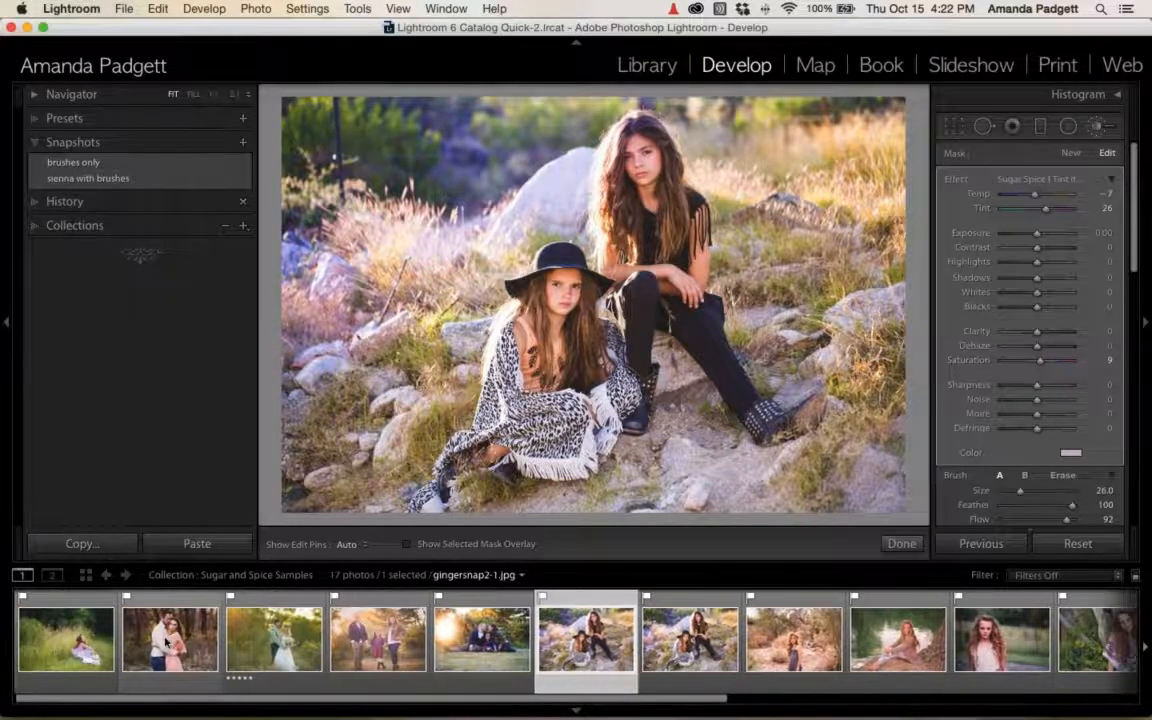
click(170, 640)
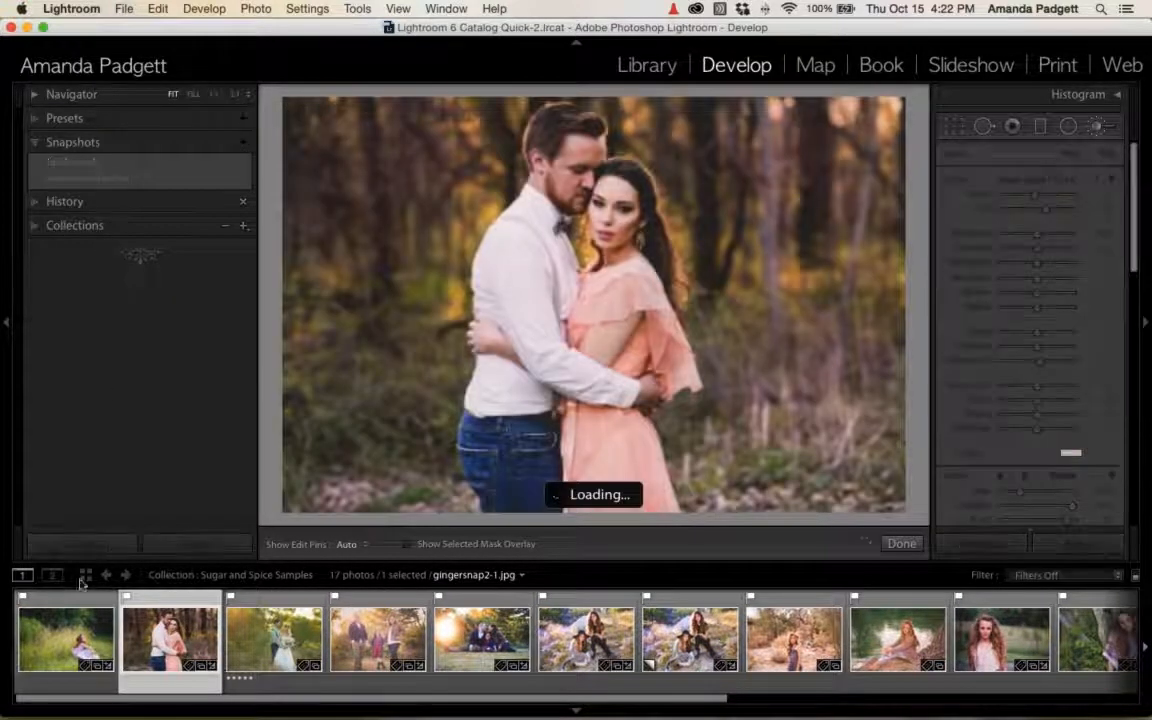
Create two virtual copies of vintage_autumn1.jpg.
click(66, 636)
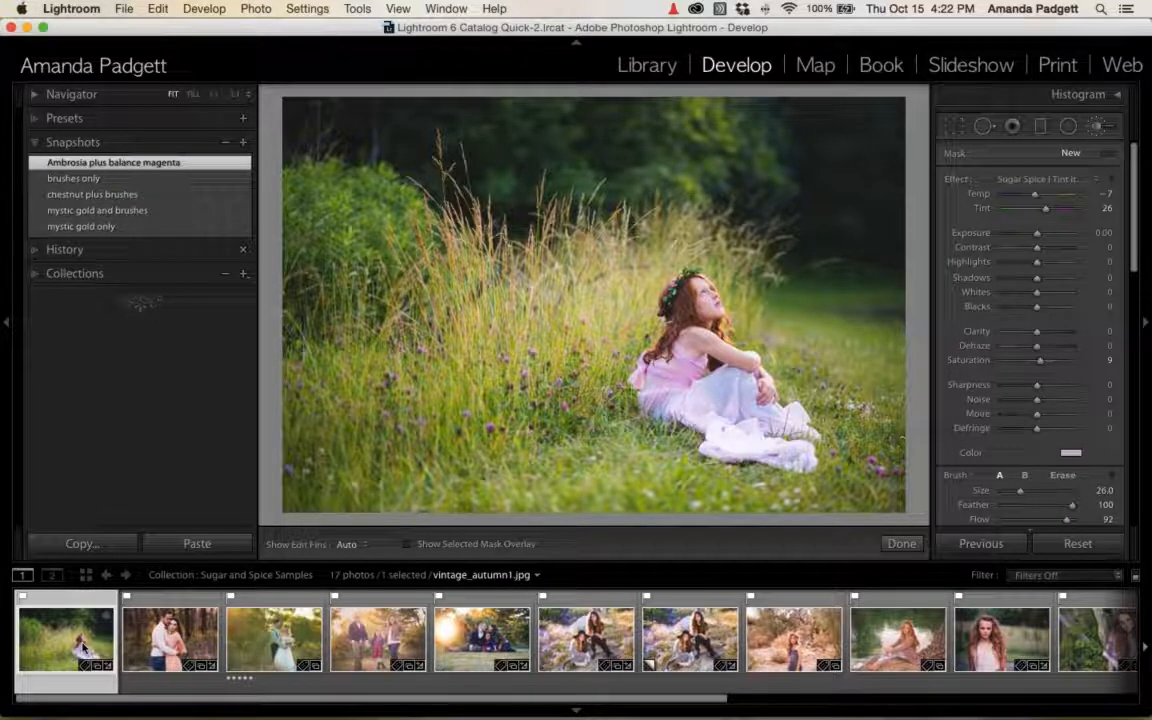
right_click(84, 650)
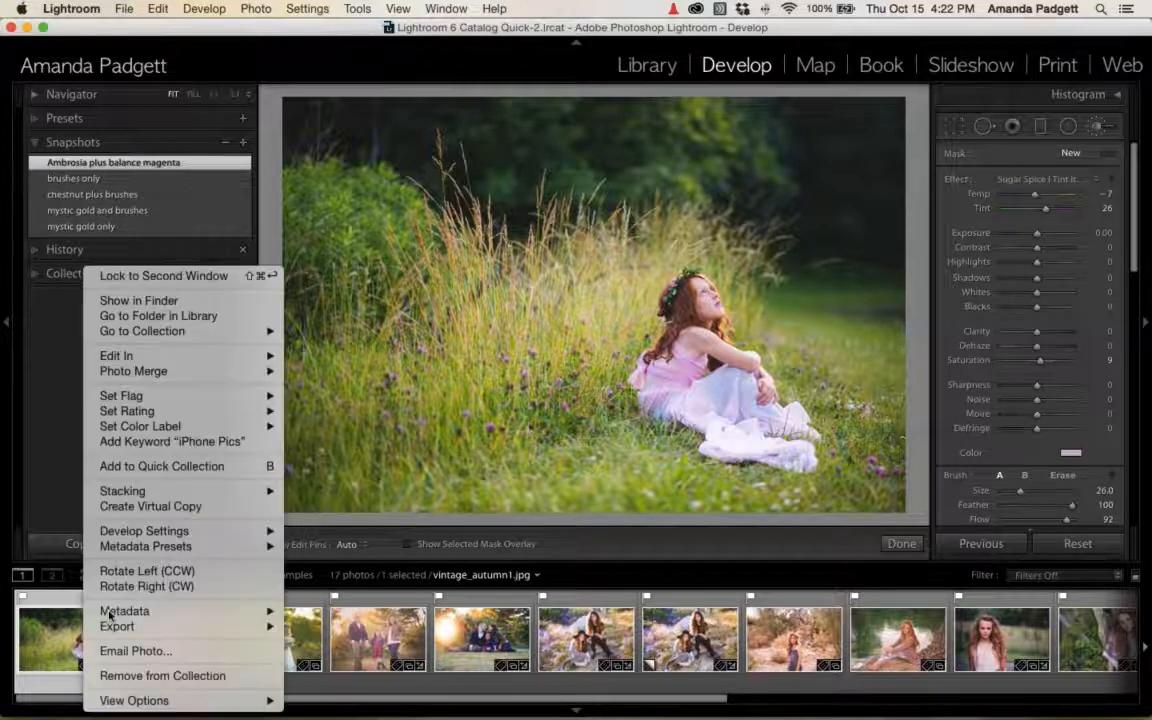
click(123, 507)
right_click(64, 630)
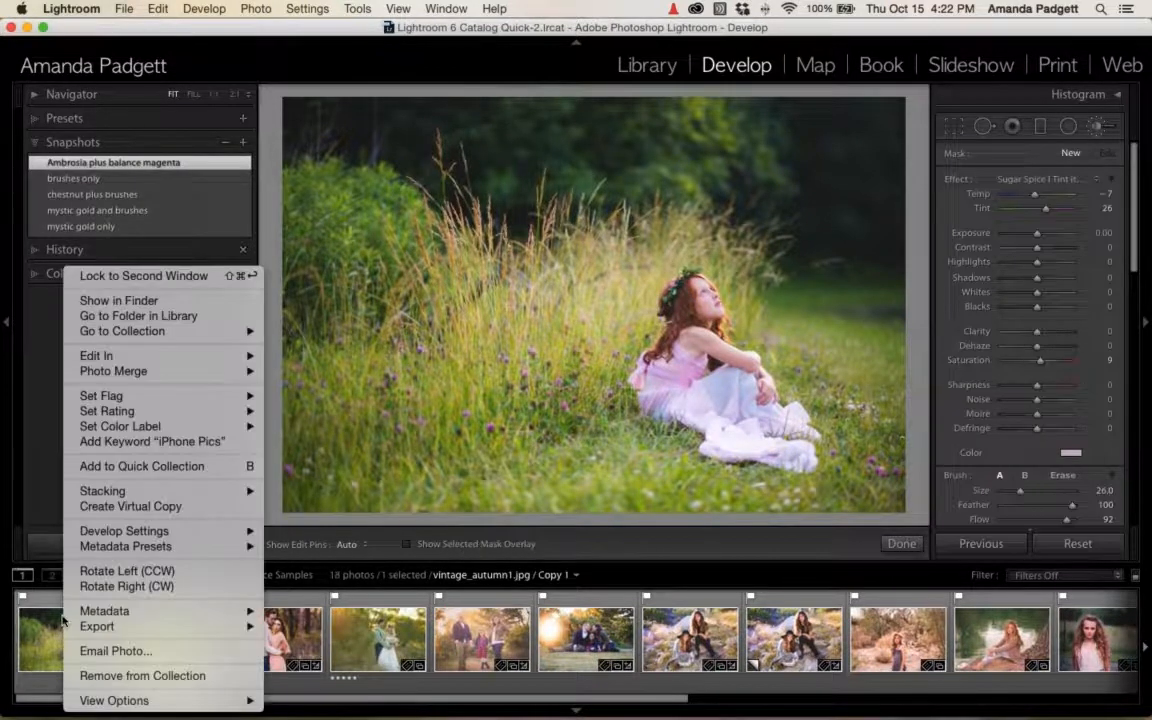
click(91, 507)
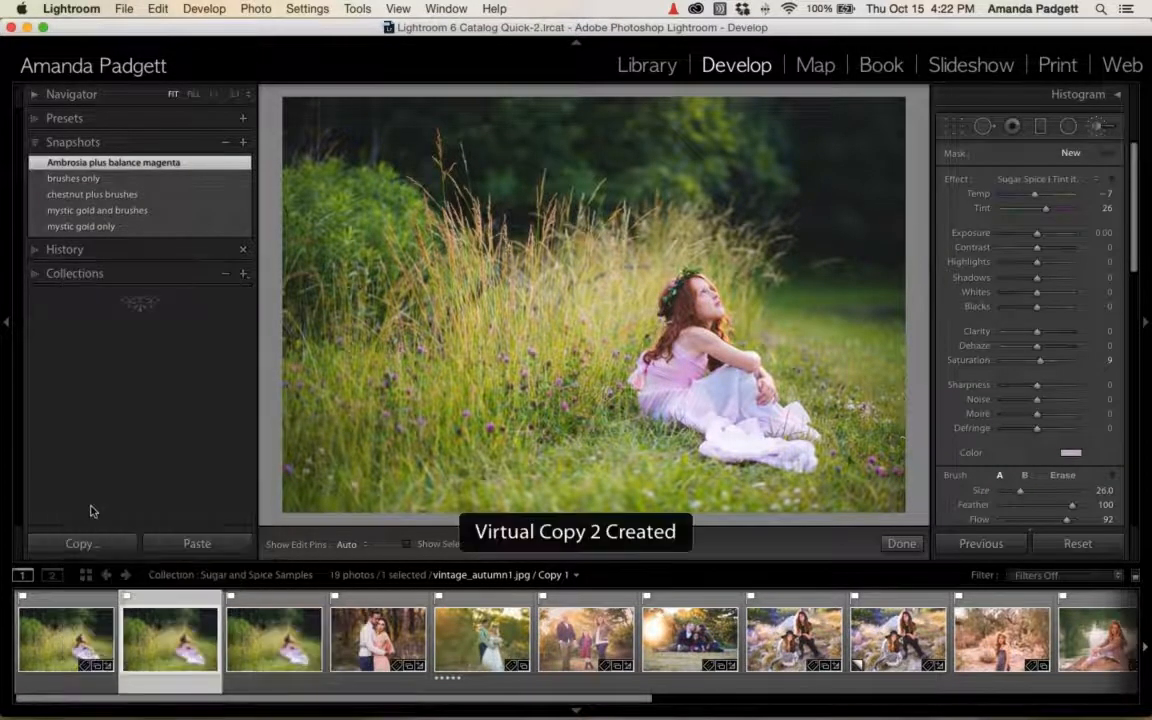
Apply the "mystic gold only" snapshot to Copy 2 of vintage_autumn1.jpg and the "chestnut plus brushes" snapshot to Copy 1.
click(64, 628)
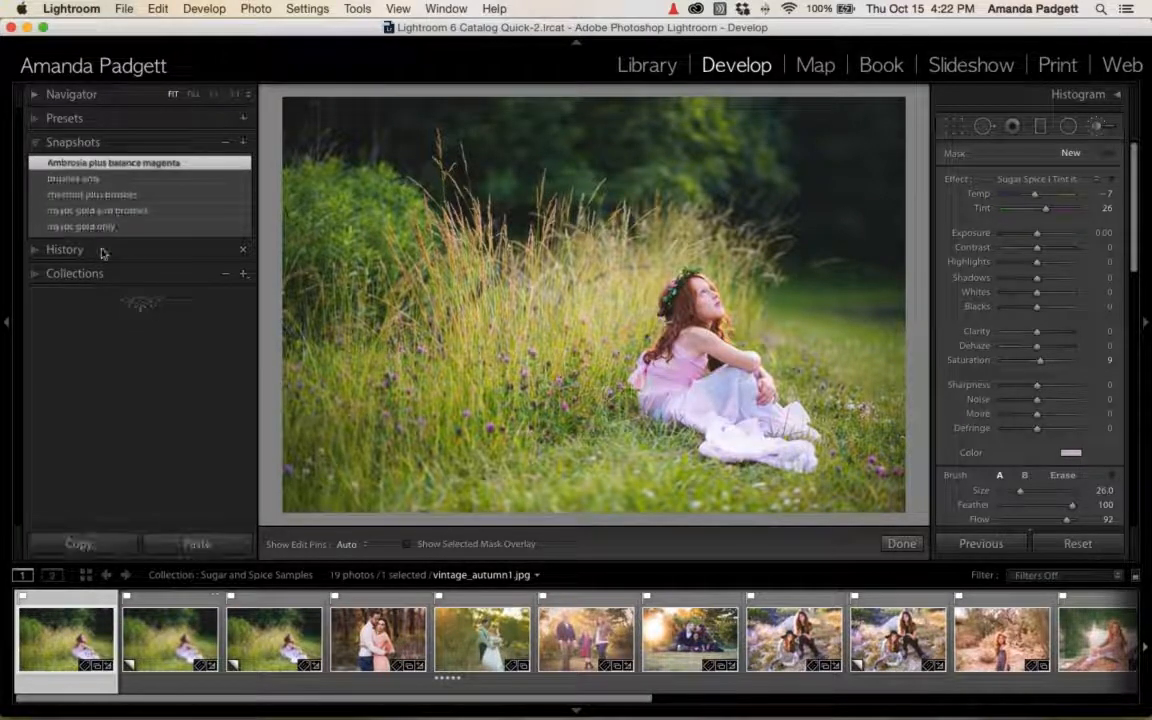
click(169, 640)
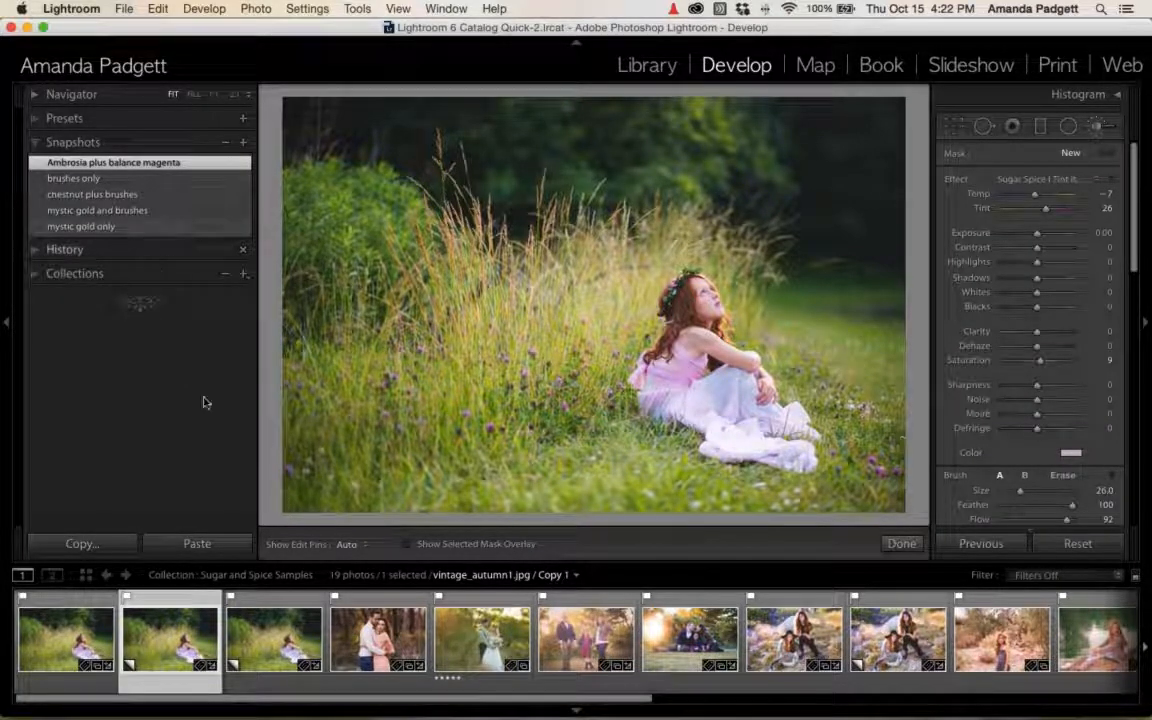
click(262, 652)
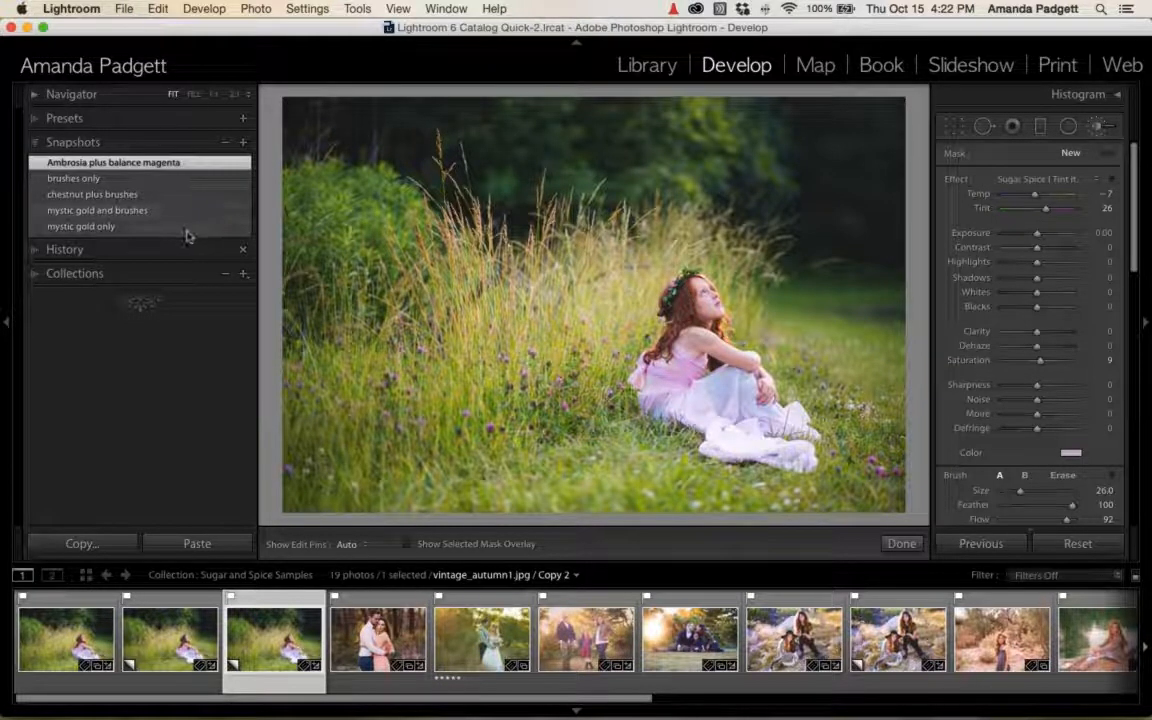
click(187, 230)
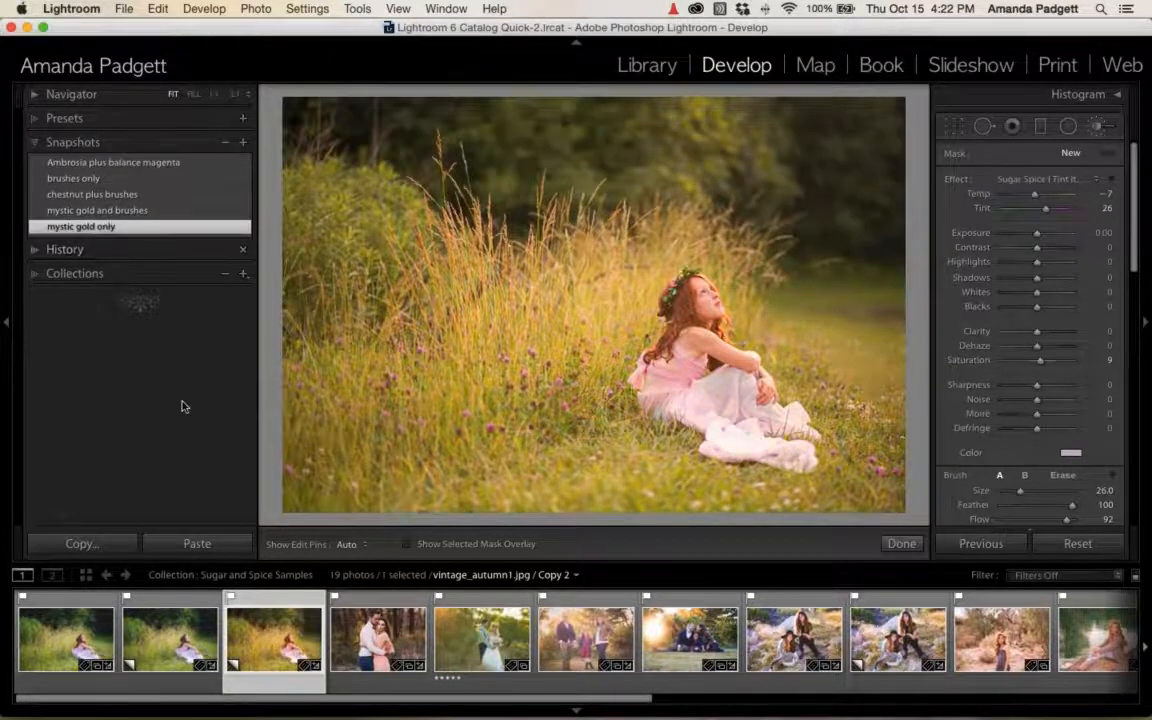
click(162, 630)
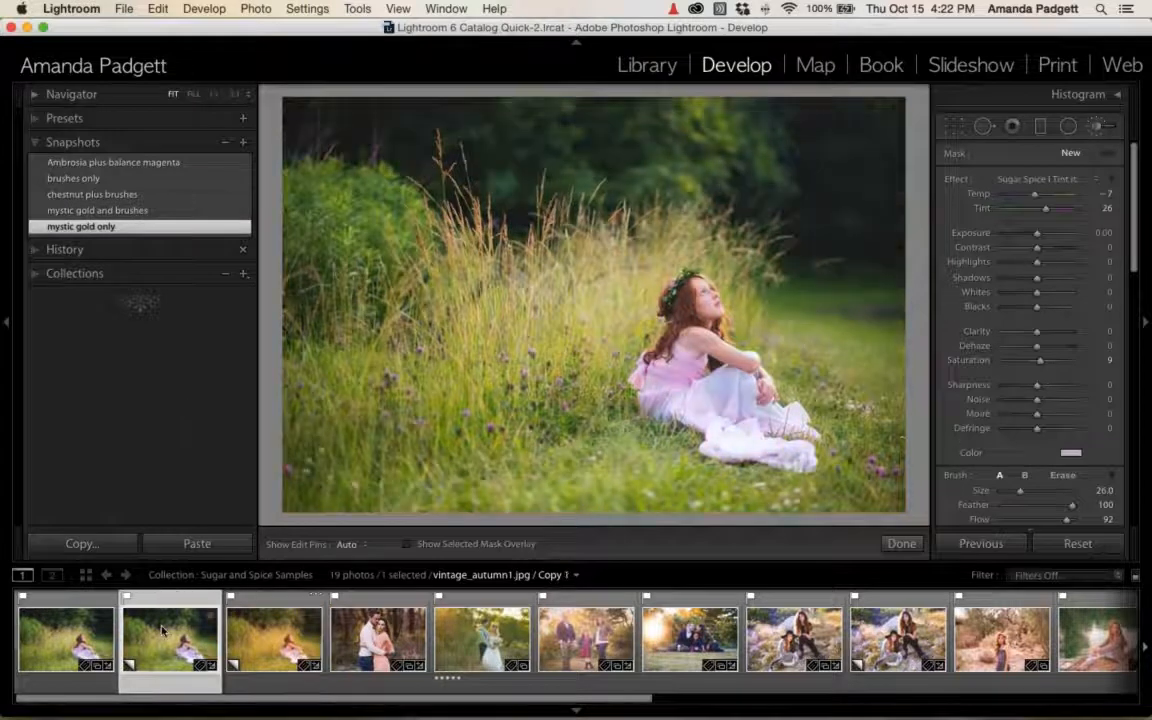
click(142, 196)
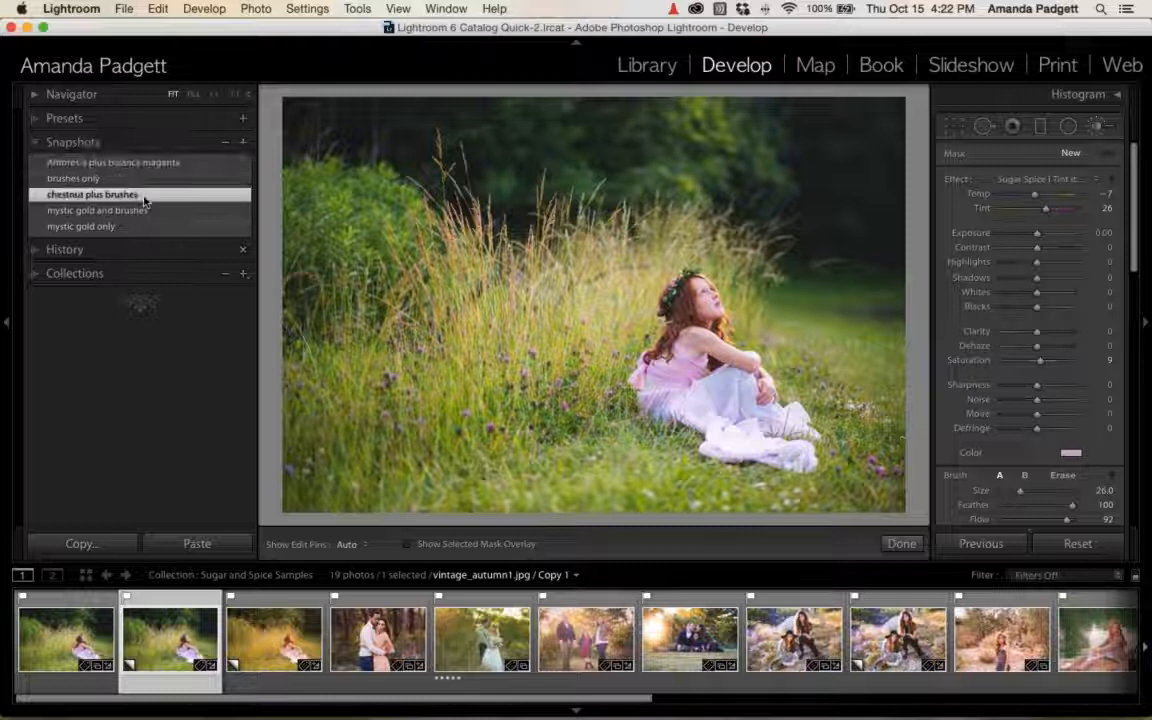
Select the original vintage_autumn1.jpg together with its two virtual copies and show them in the Library grid.
click(48, 647)
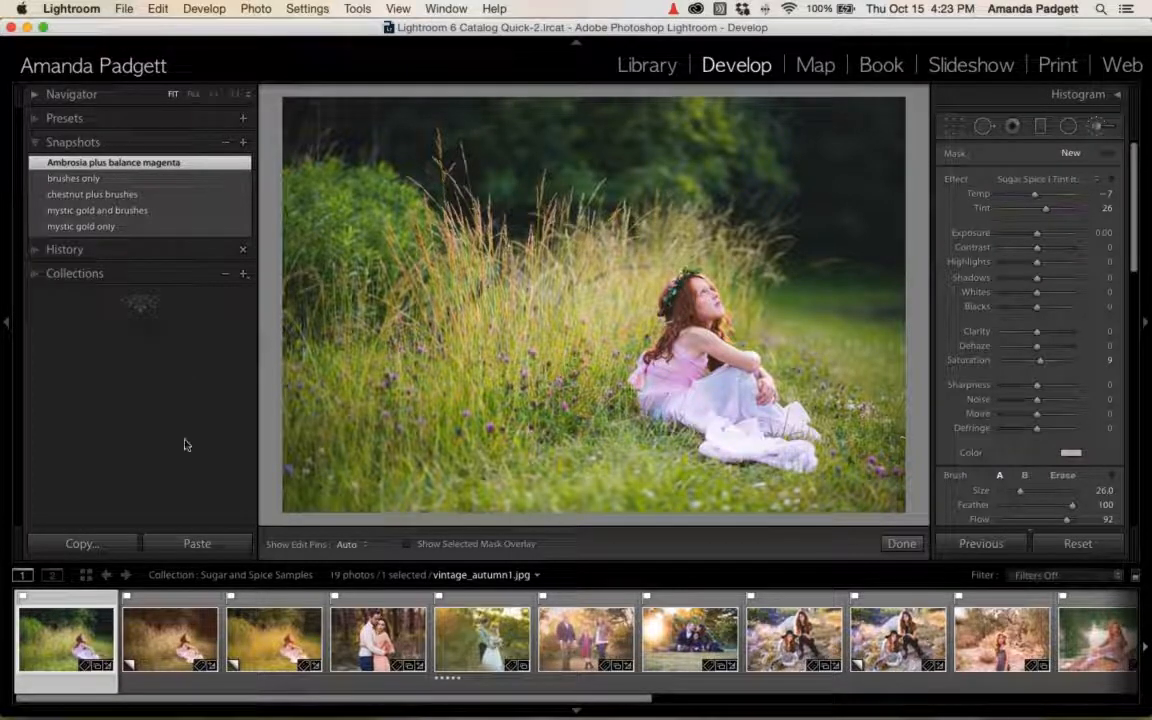
shift+click(268, 632)
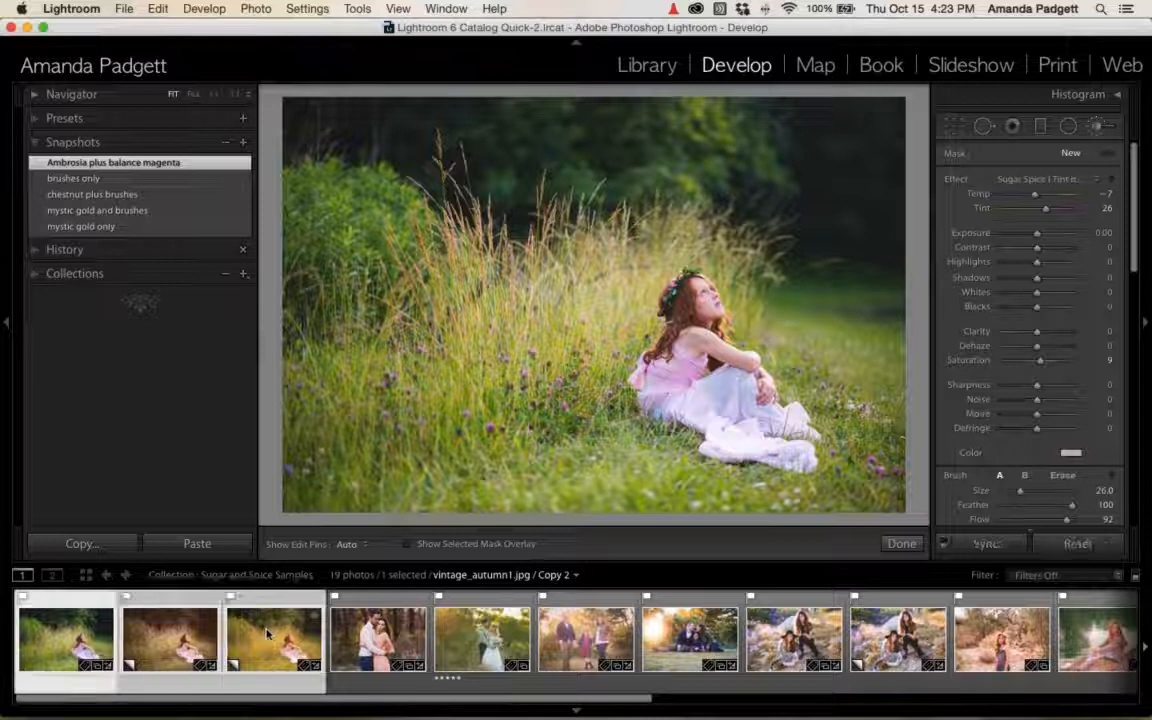
click(124, 9)
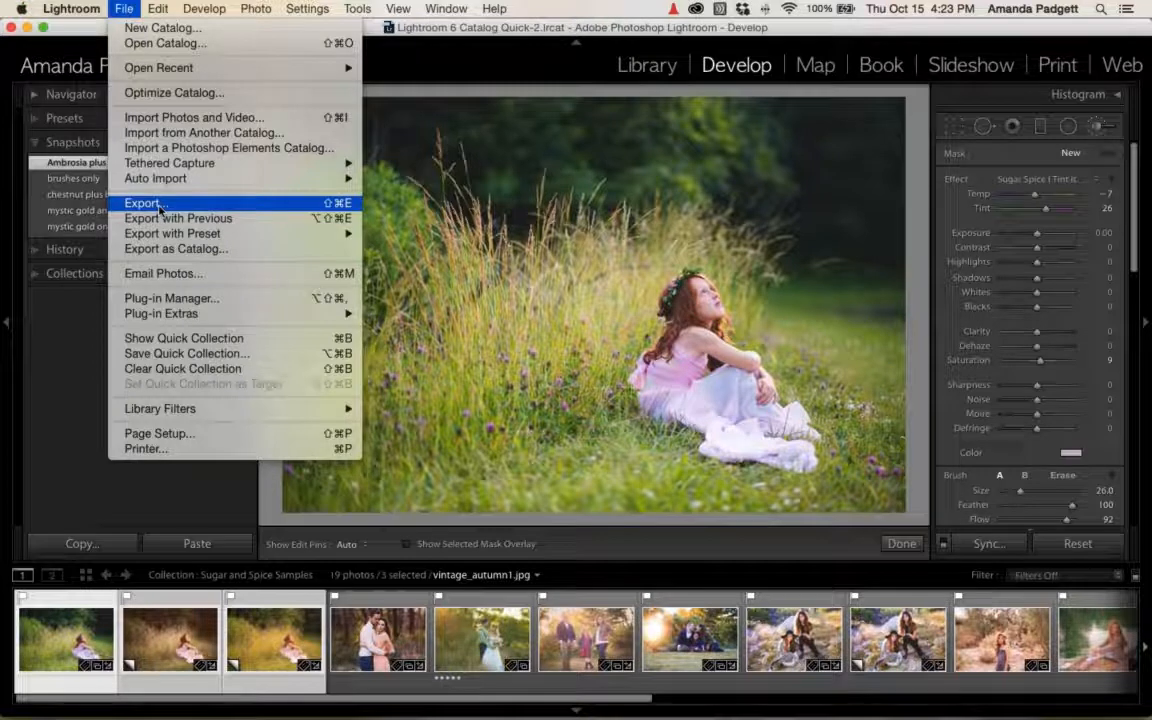
click(82, 309)
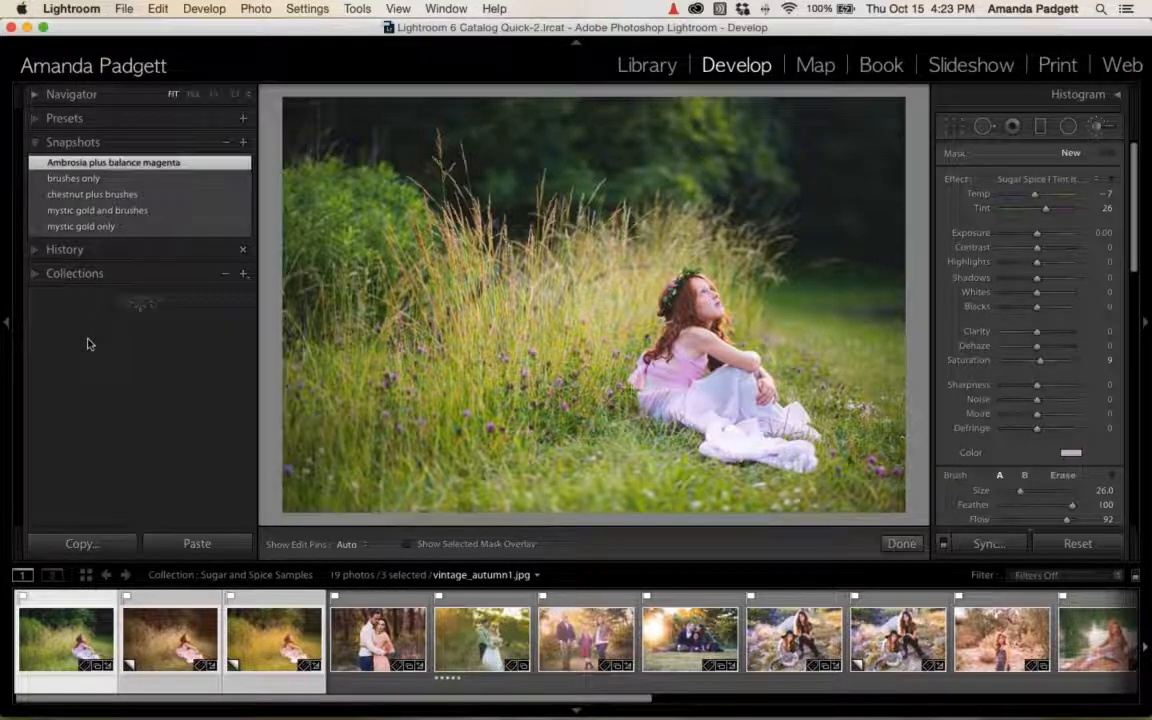
click(645, 66)
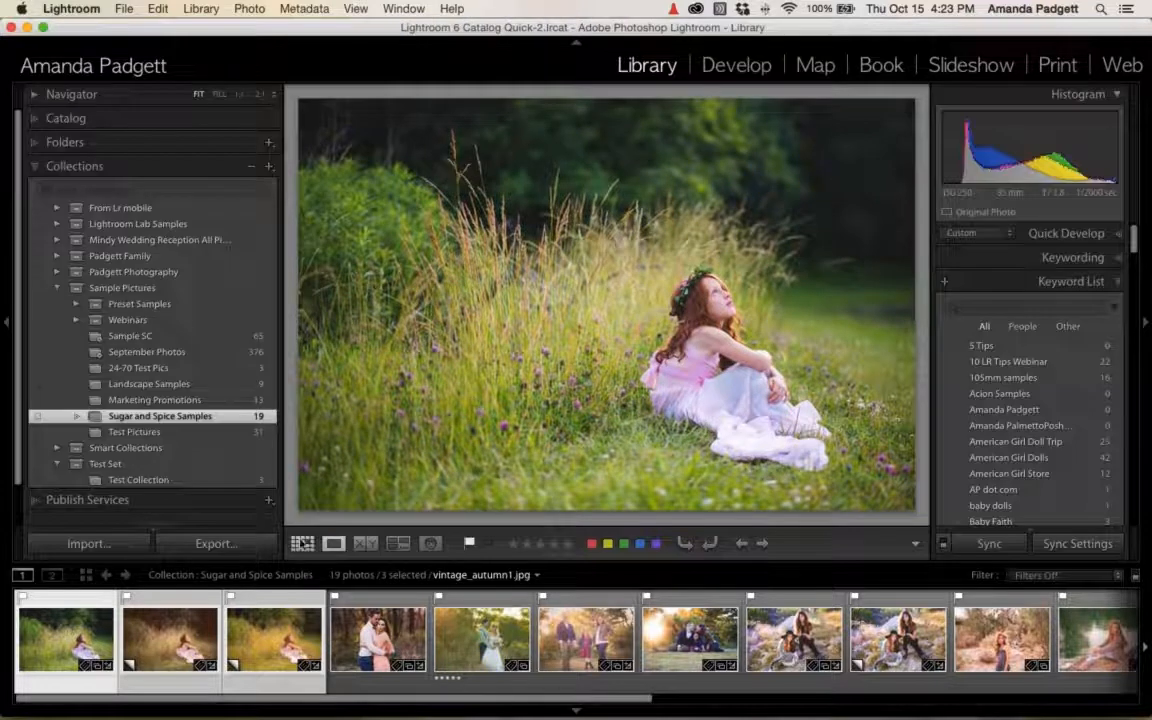
key(g)
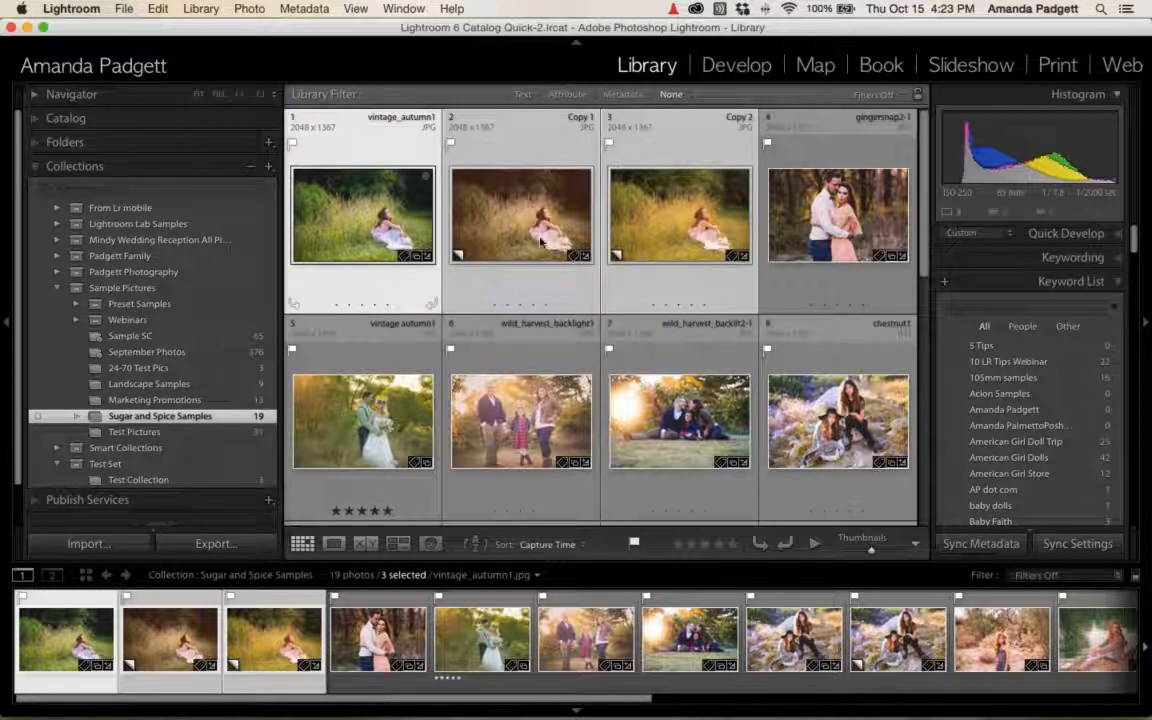
Remove Copy 1 and Copy 2 of vintage_autumn1.jpg from the Sugar and Spice Samples collection, keeping the original.
key(super+d)
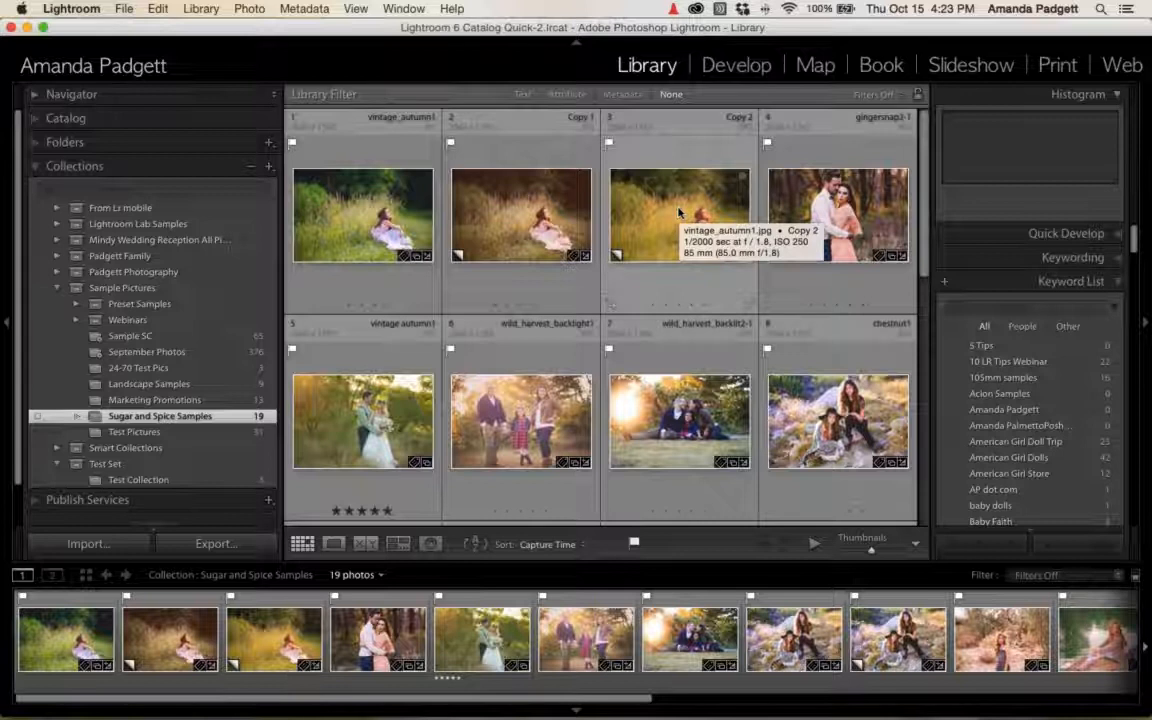
mouse_move(416, 229)
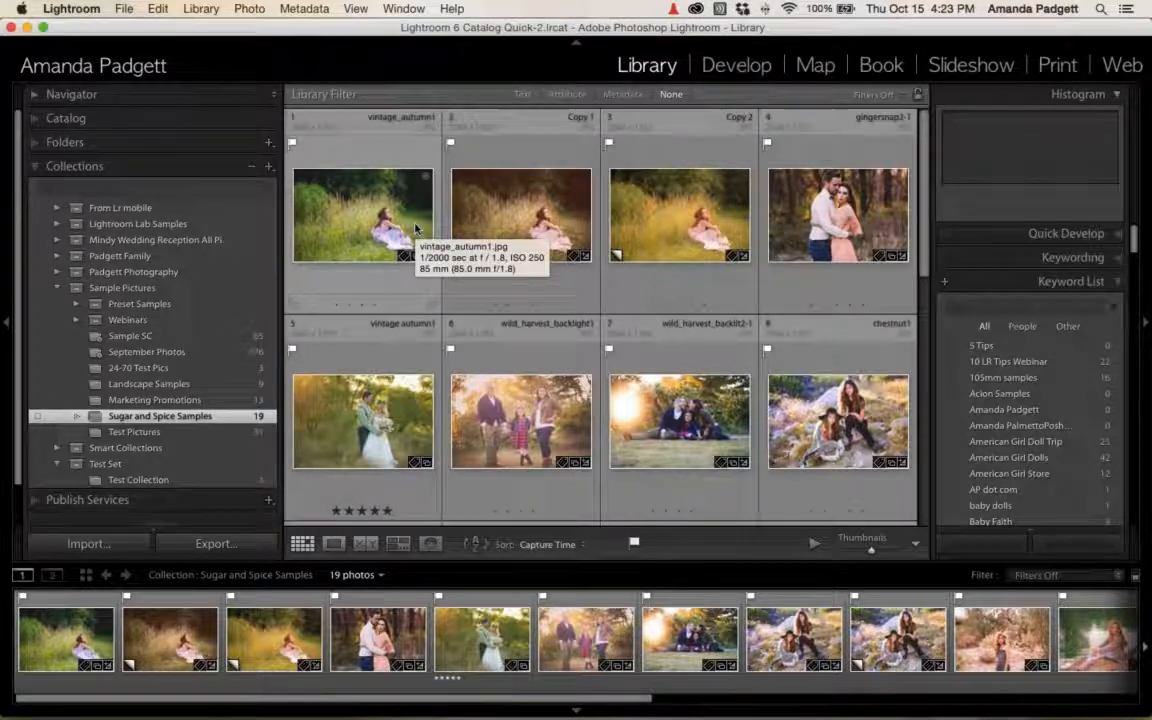
double_click(511, 220)
click(511, 220)
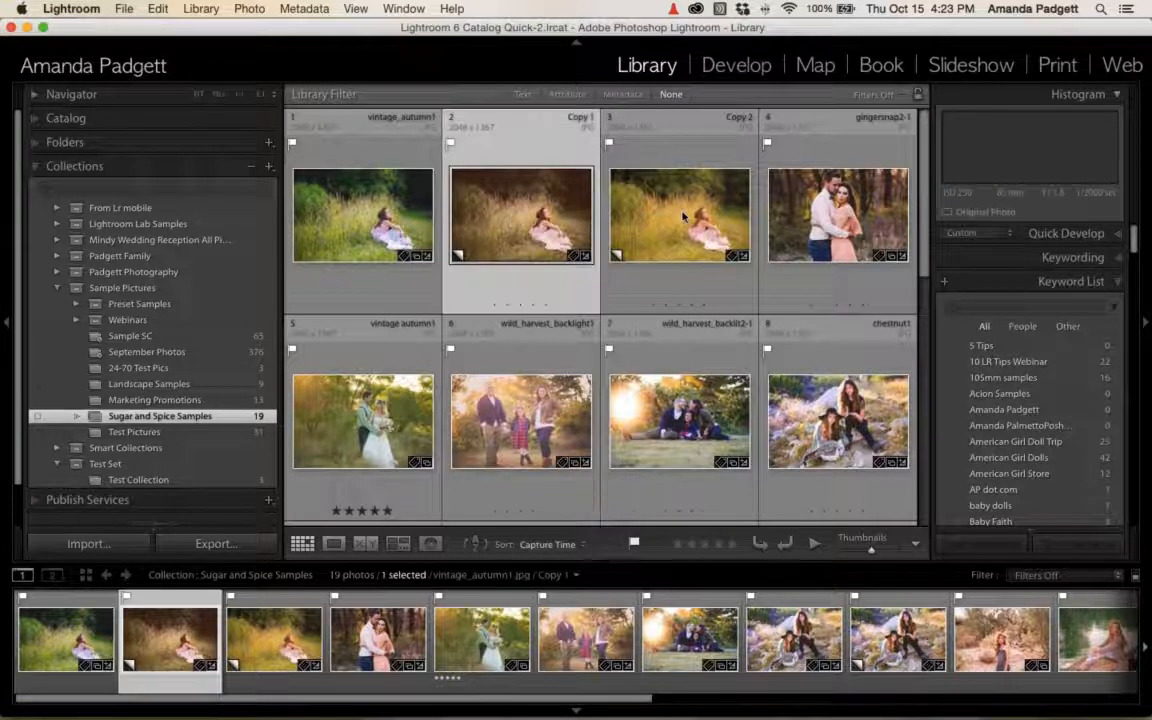
super+click(687, 216)
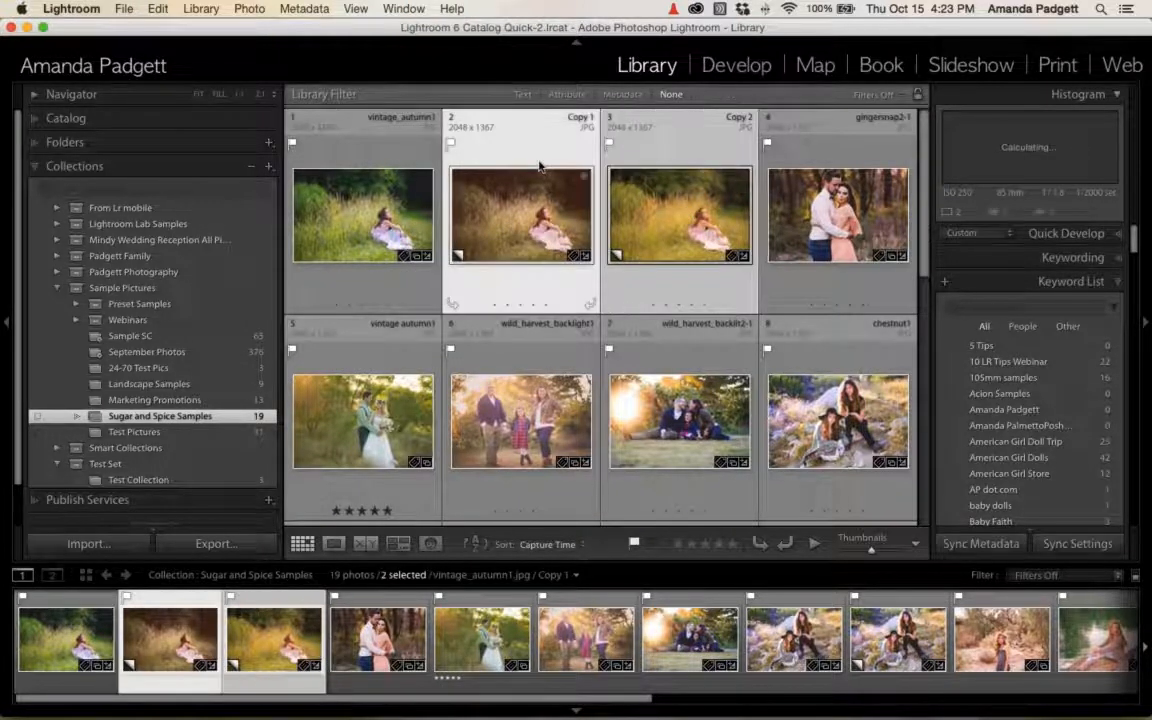
key(Delete)
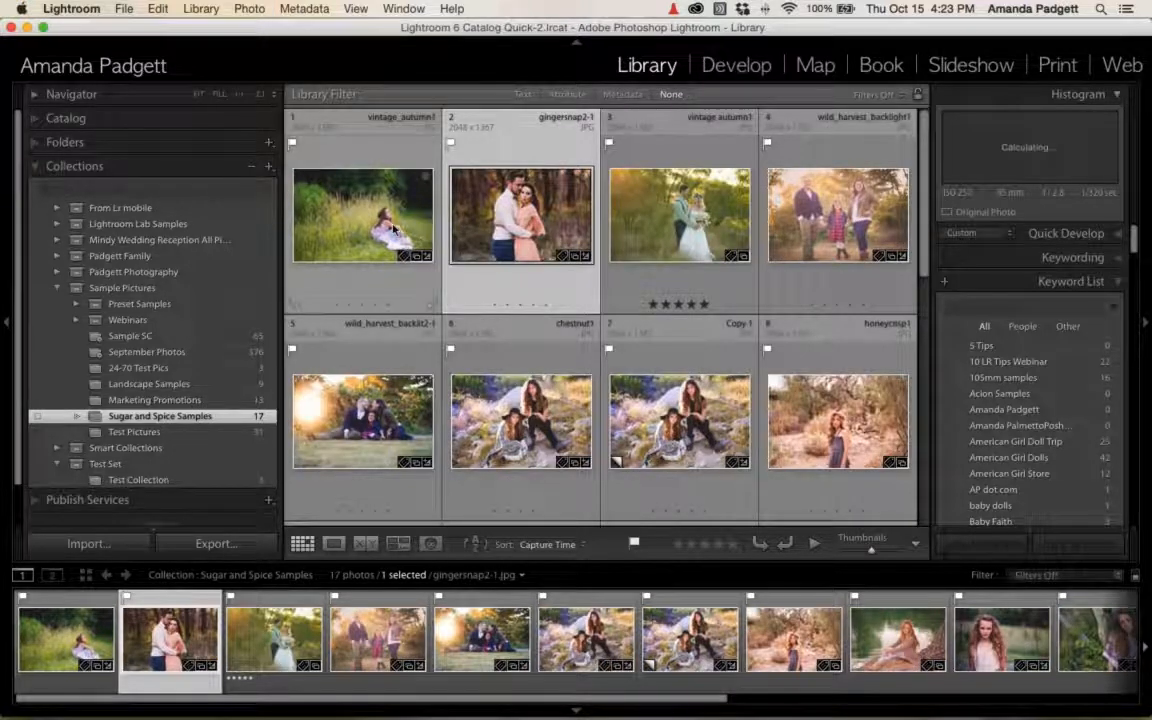
Bring the original vintage_autumn1.jpg into the Develop module and apply its "mystic gold only" snapshot.
mouse_move(393, 230)
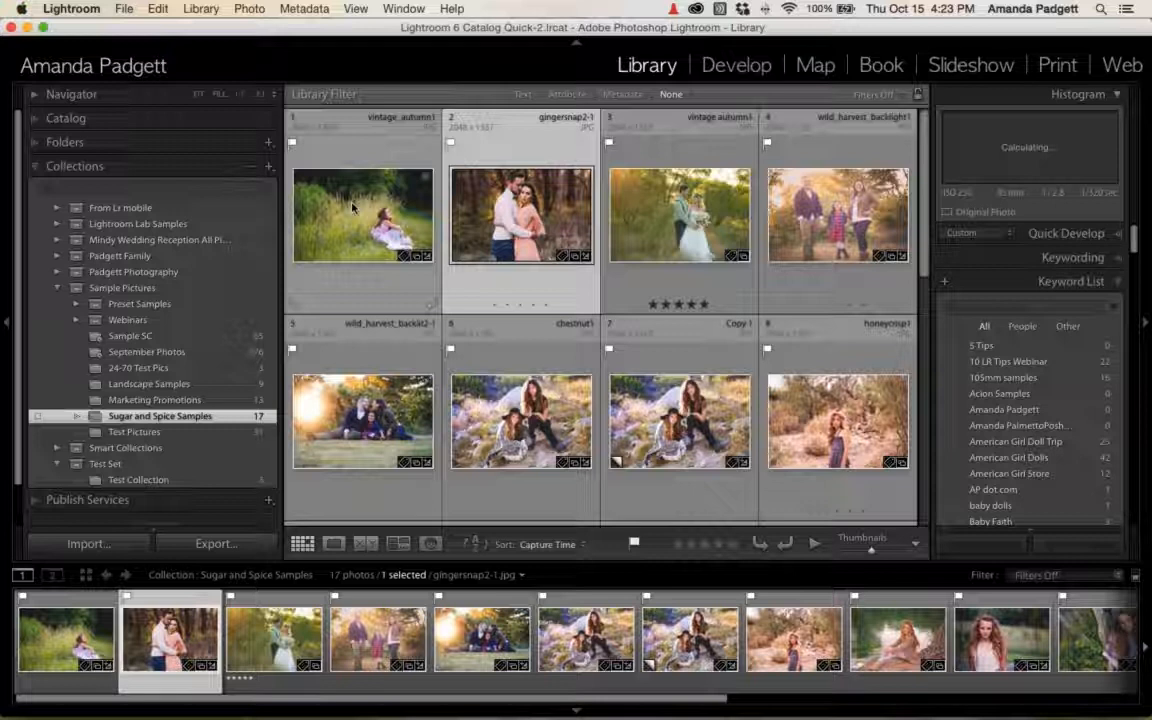
click(356, 207)
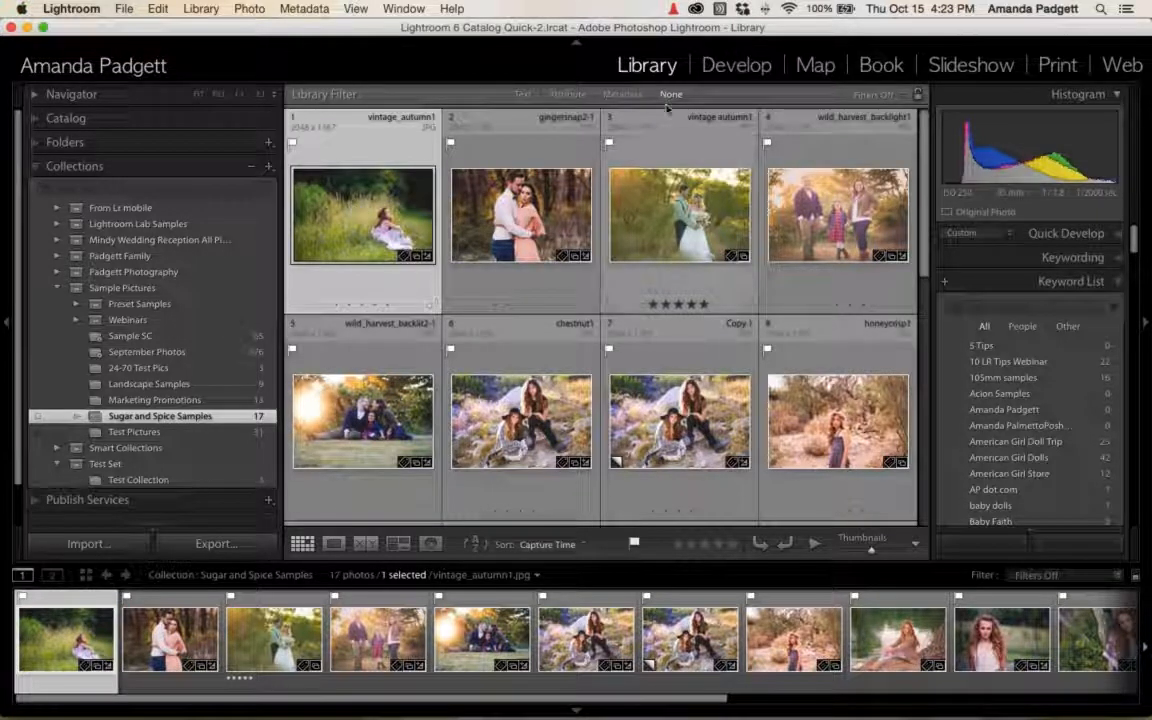
click(712, 67)
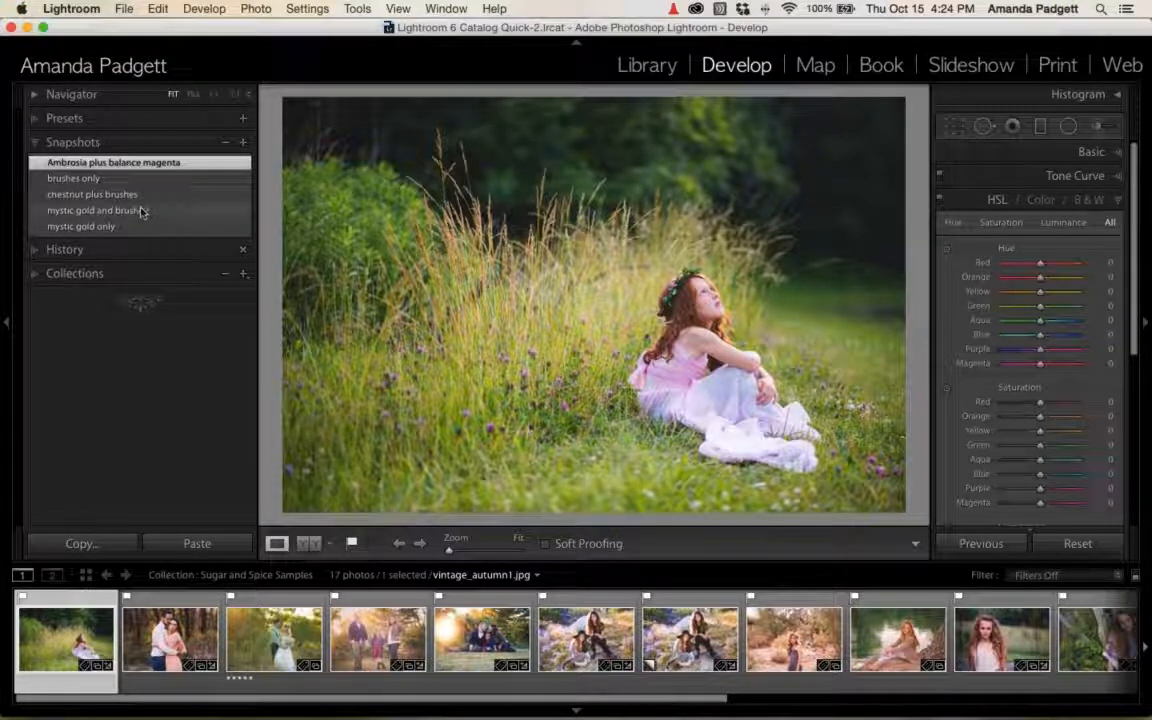
click(141, 227)
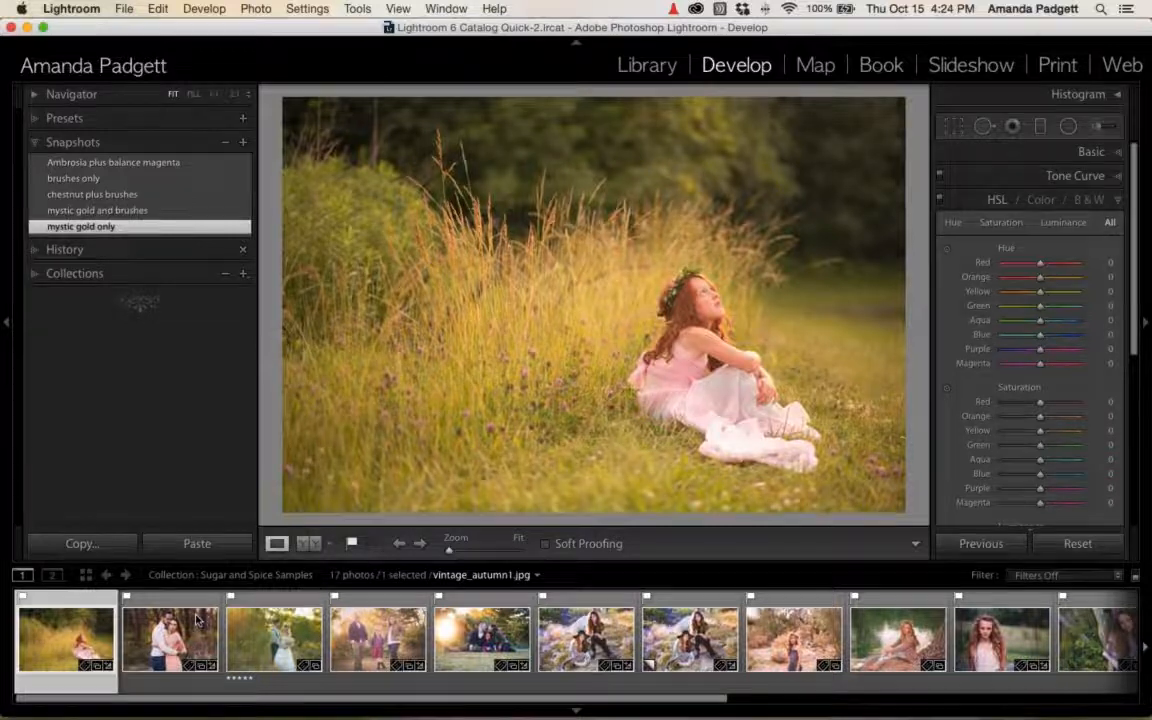
Switch to Safari, load lightroompresets.com and go to the site's blog.
click(564, 680)
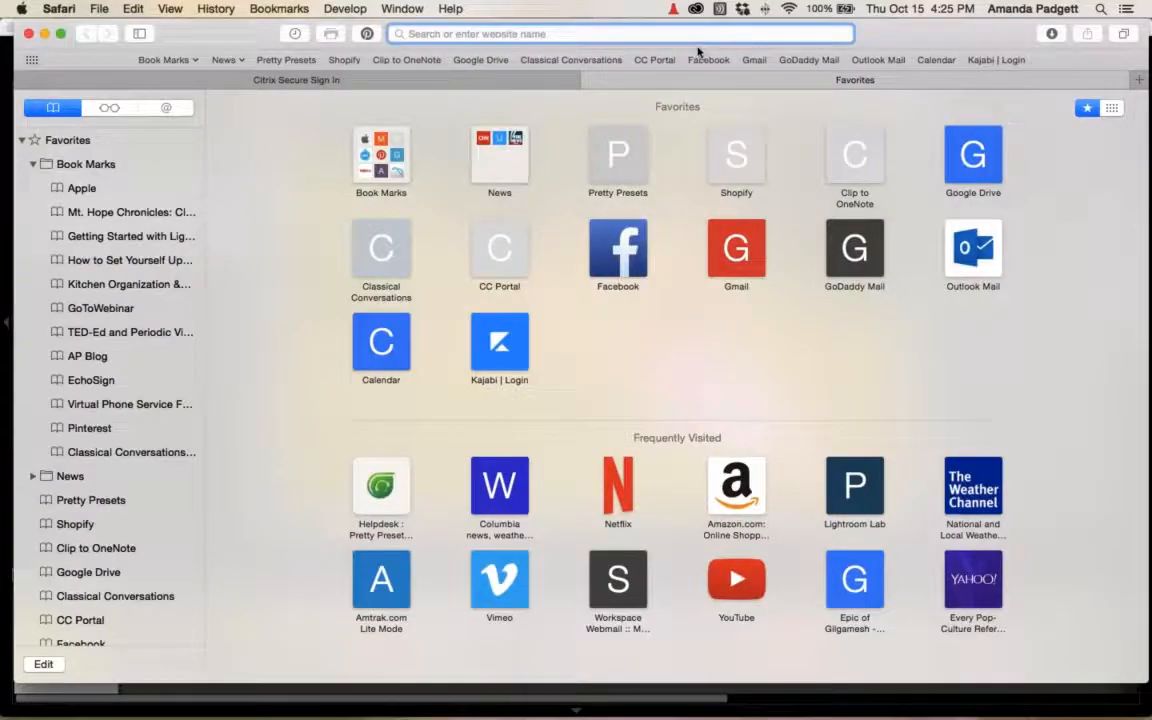
text(light)
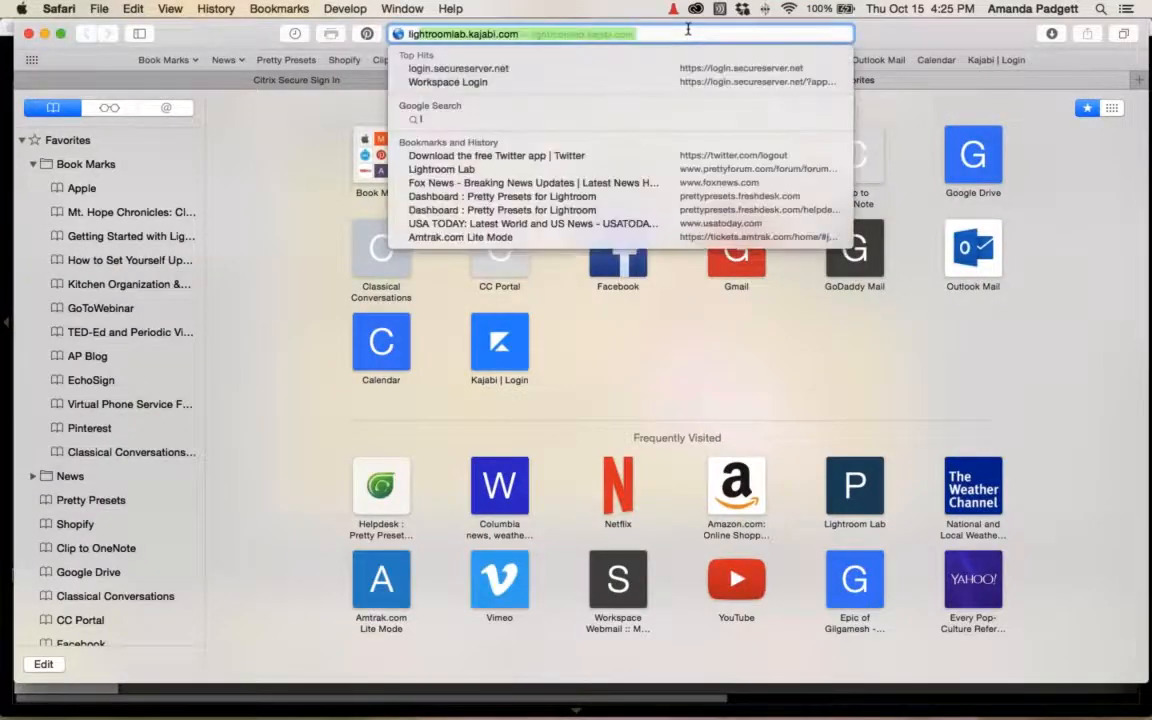
text(roompresets.com)
key(Return)
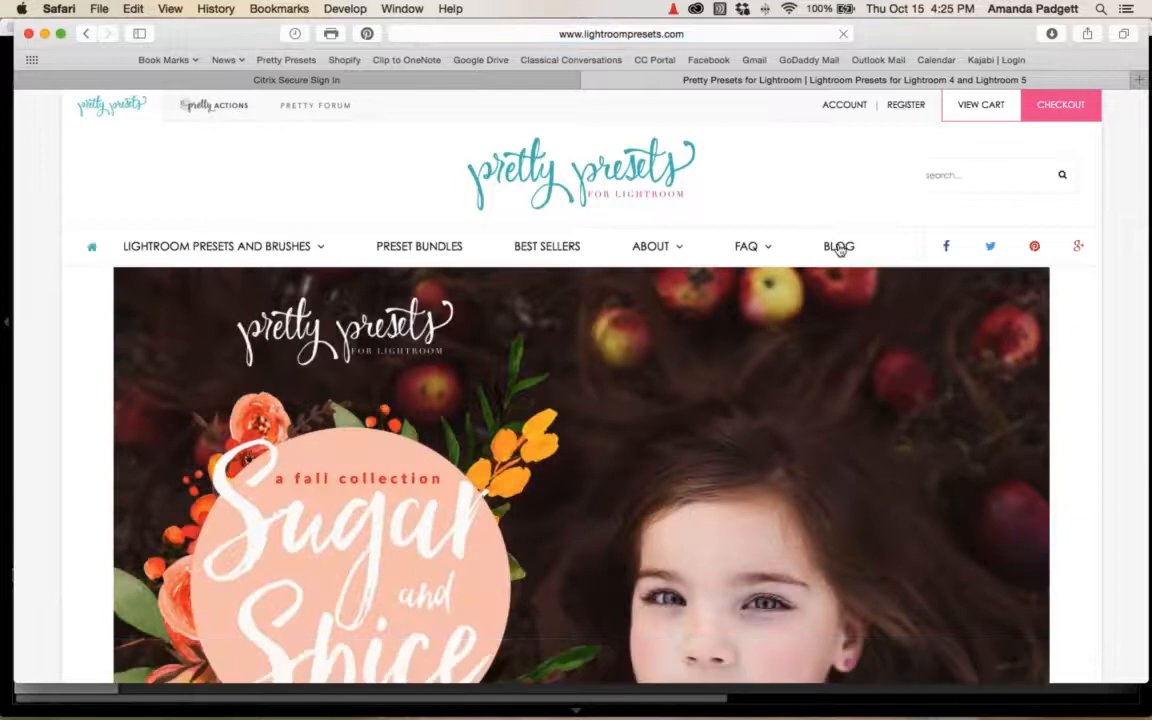
click(840, 249)
Search the Pretty Presets site for "snapshots" and look through the resulting articles.
click(951, 176)
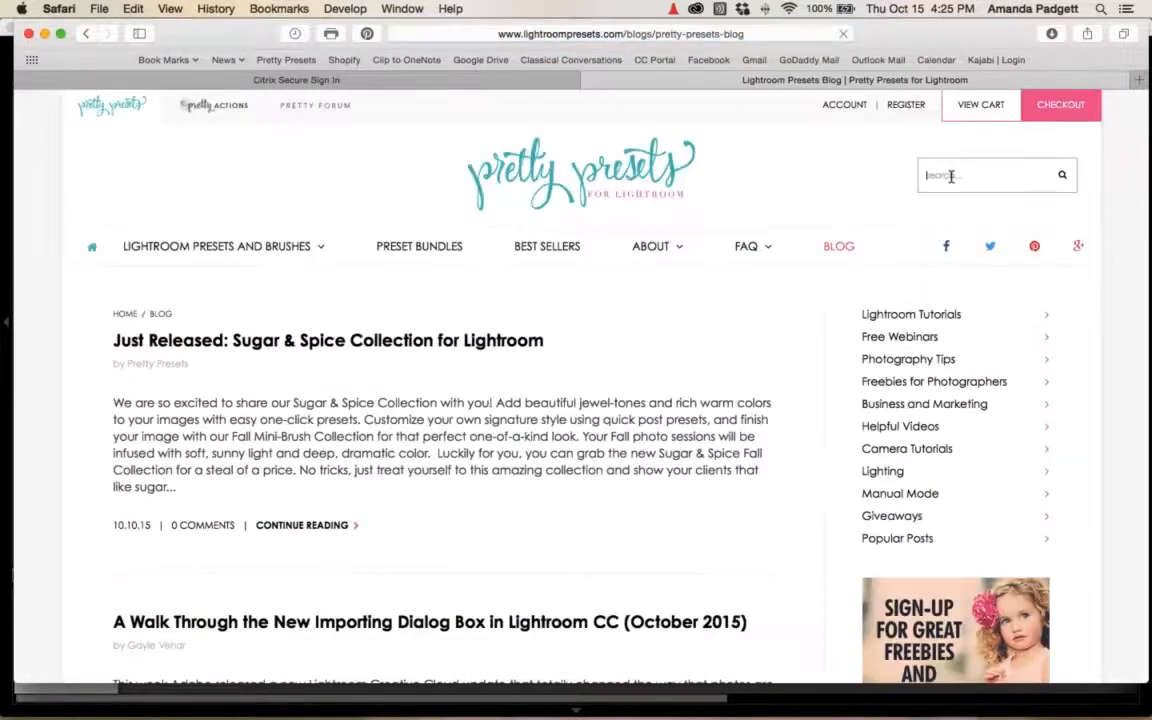
text(snapshots)
key(Return)
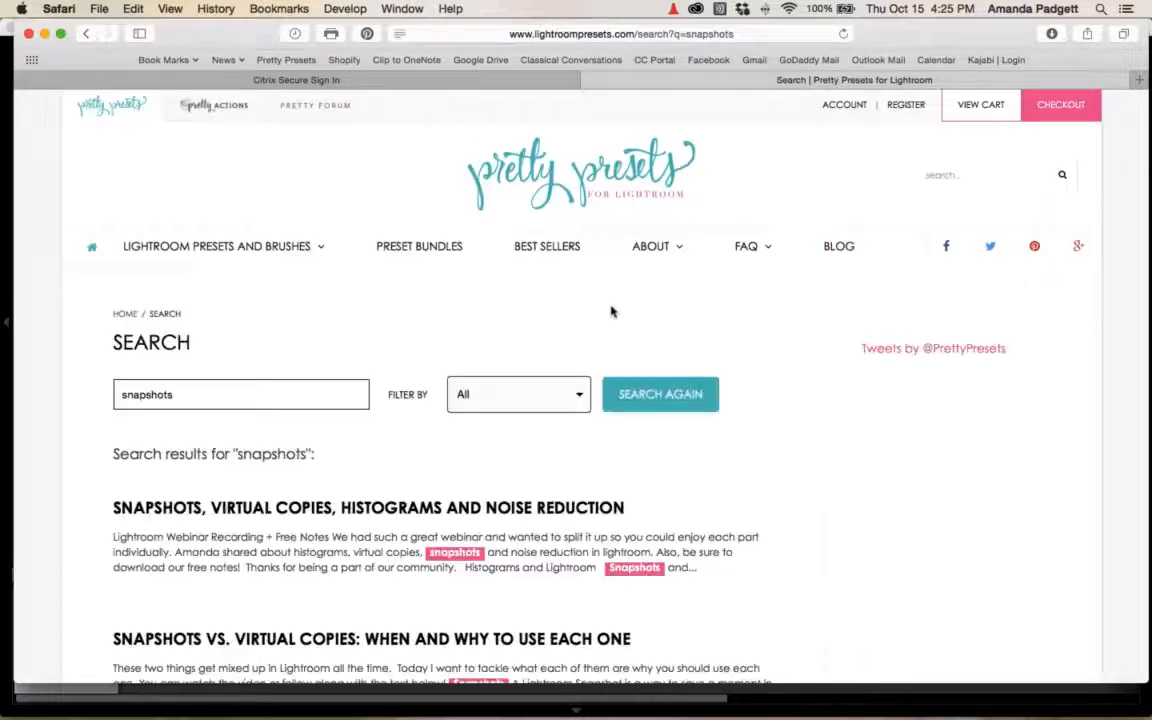
scroll(566, 334, down, 2)
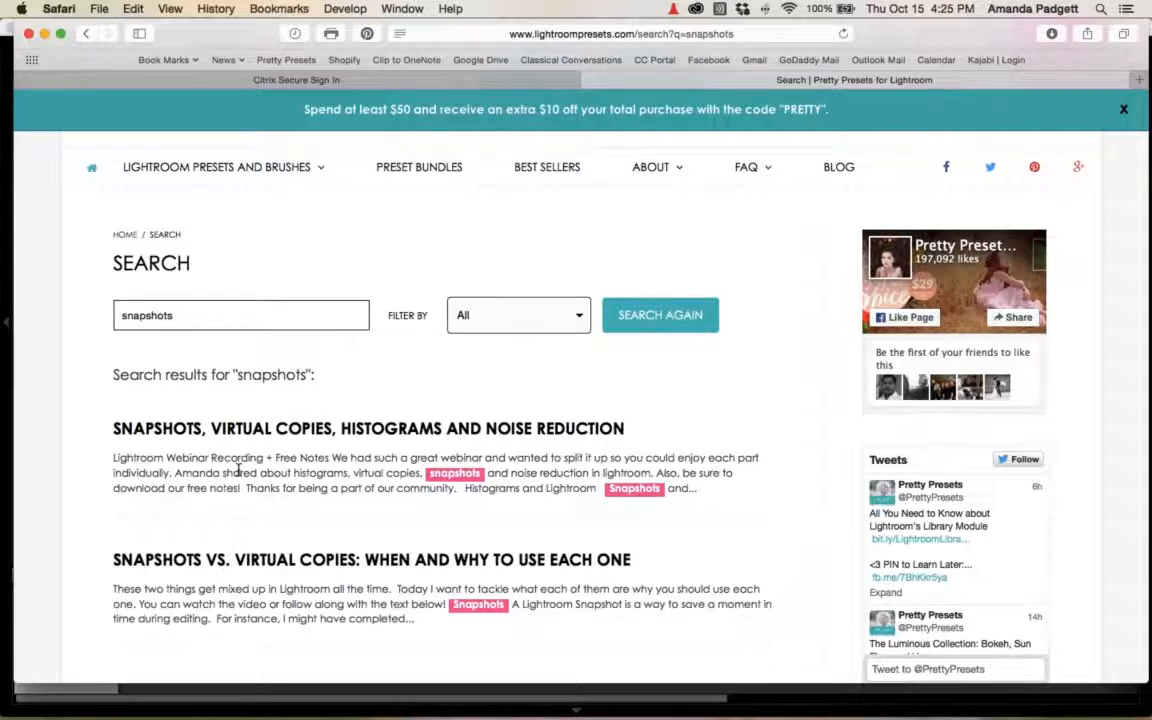
scroll(335, 478, down, 3)
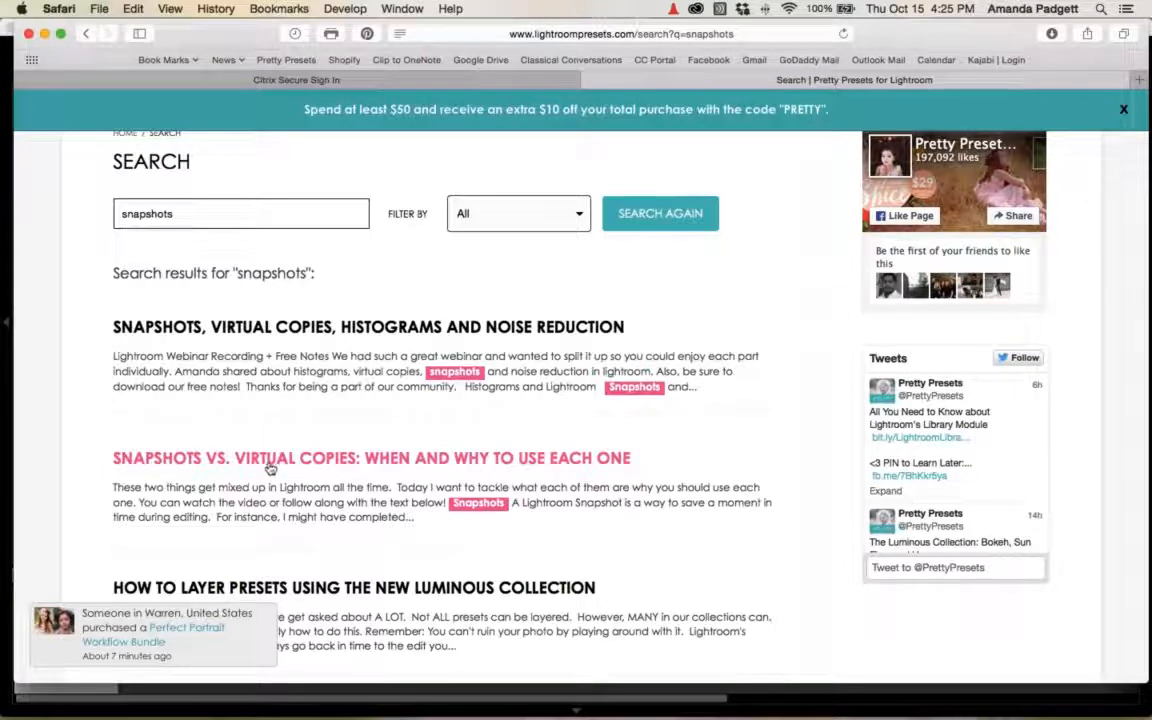
Open the article "Snapshots vs. Virtual Copies: When and Why to Use Each One" and skim its explanation of snapshots.
click(503, 460)
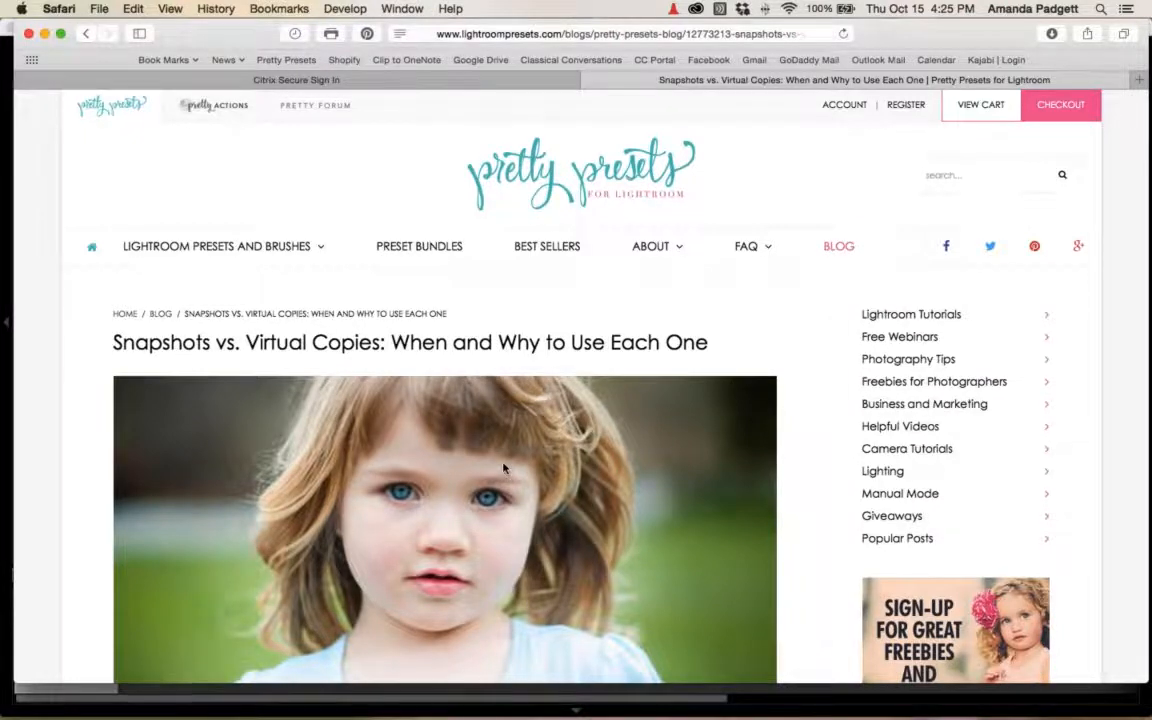
scroll(503, 467, down, 5)
scroll(503, 467, down, 15)
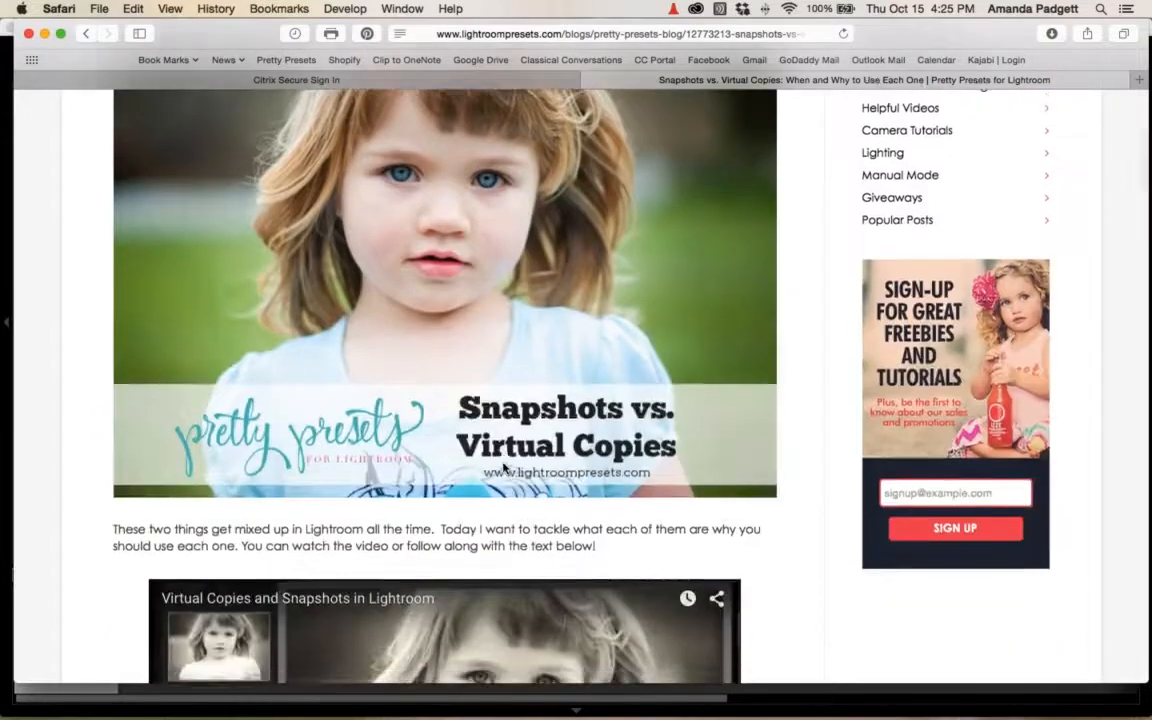
scroll(503, 467, down, 20)
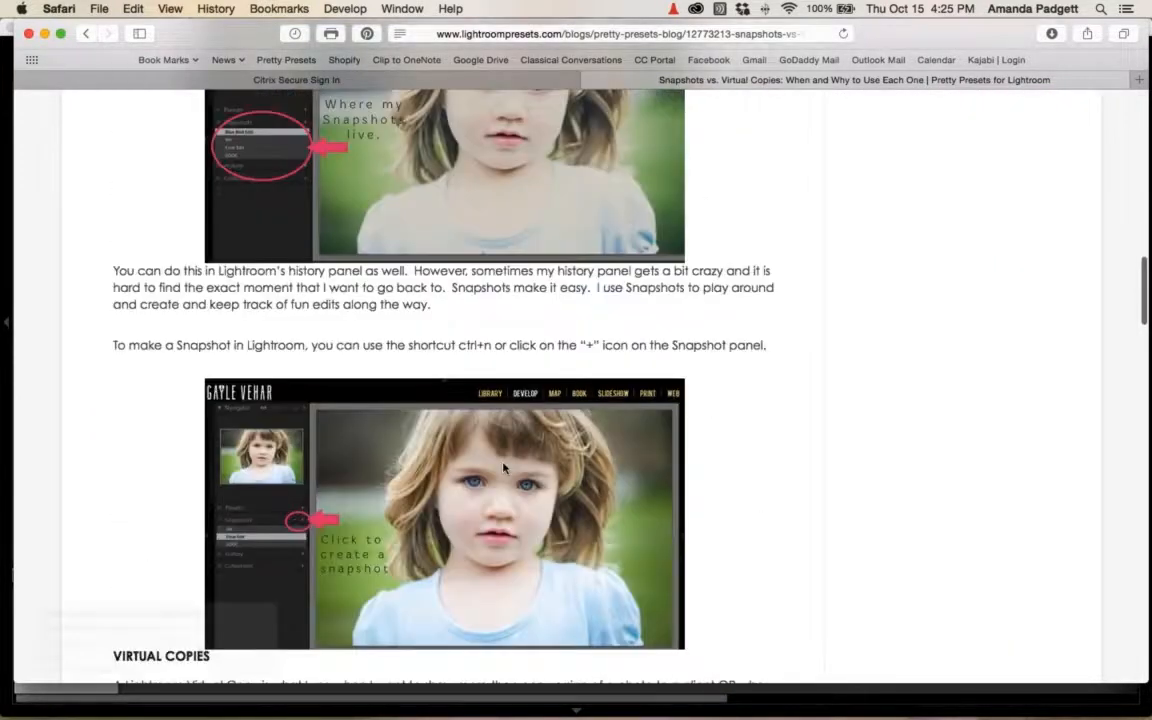
Skim the article's Virtual Copies section and its instructions for creating them, down to the comments.
scroll(503, 467, down, 20)
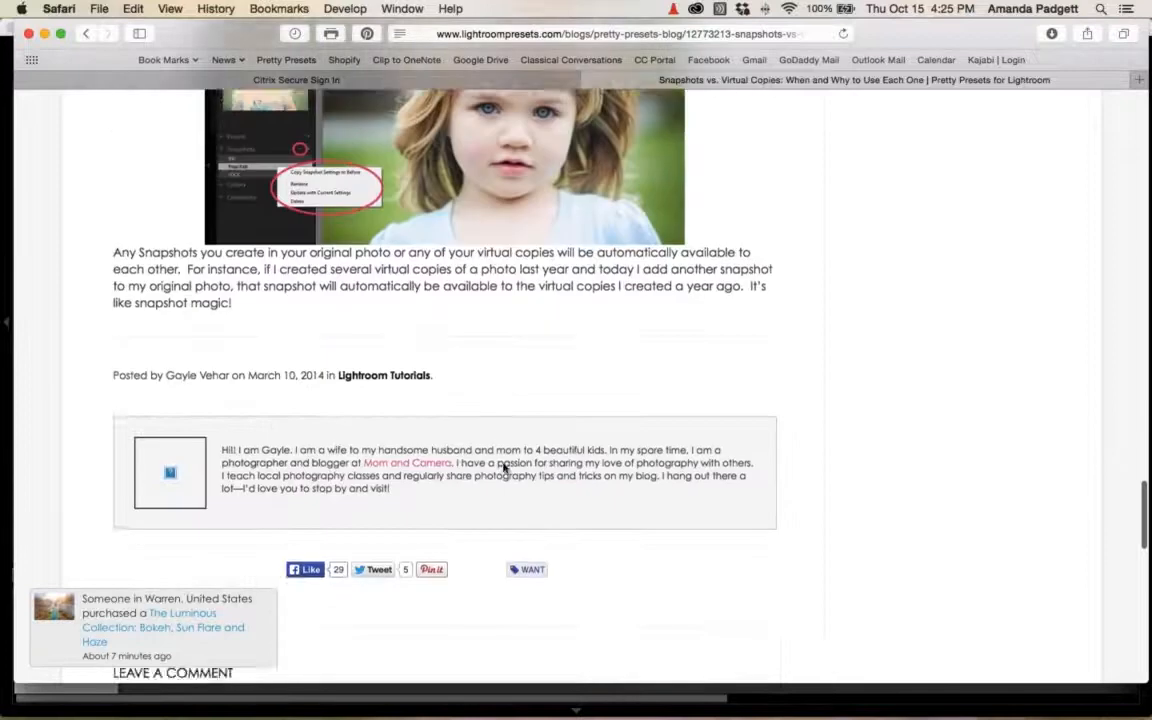
scroll(503, 467, up, 12)
scroll(503, 467, up, 10)
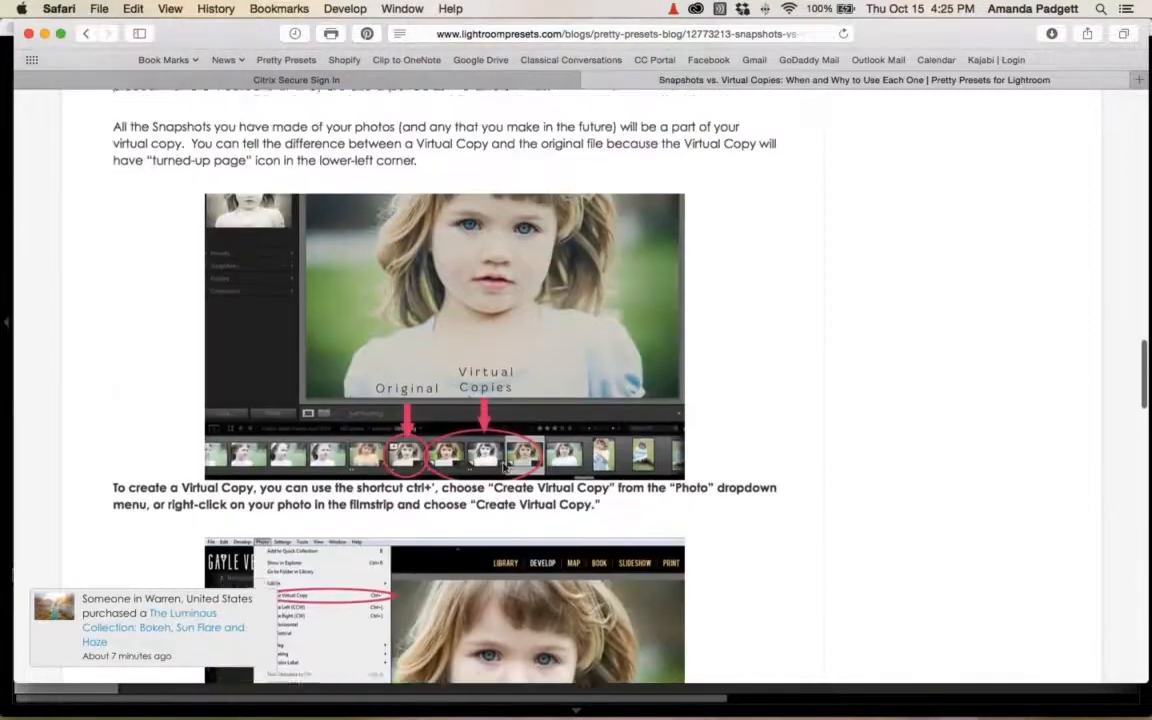
scroll(505, 467, up, 10)
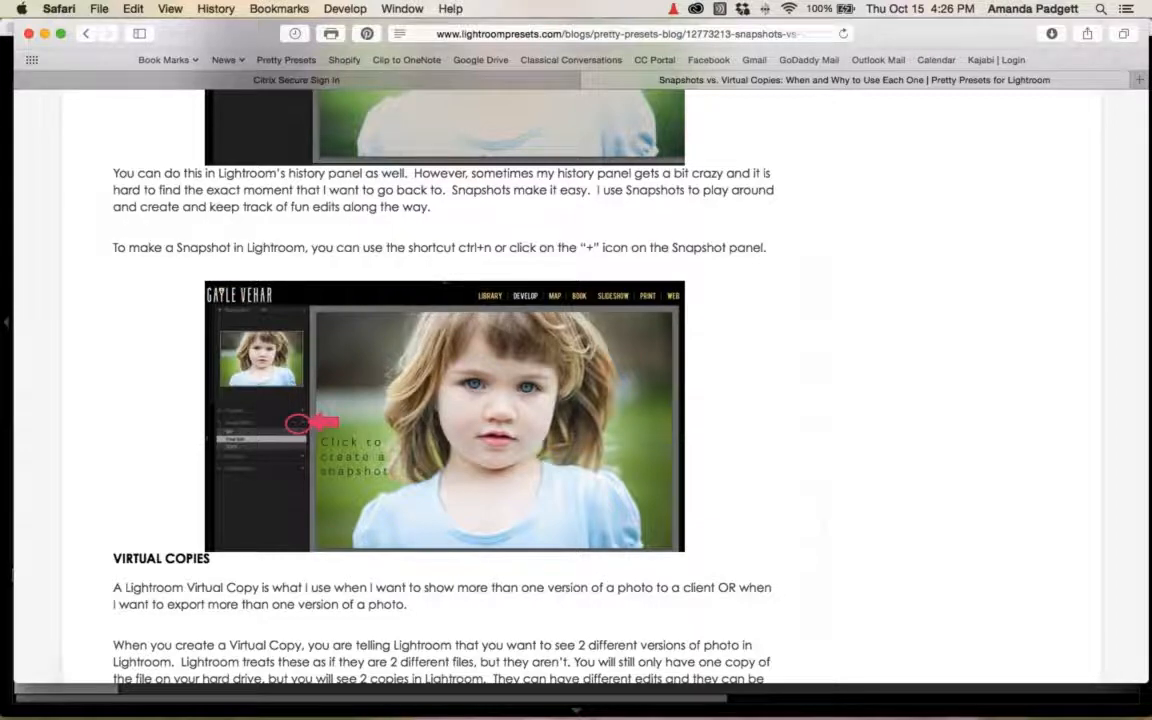
Return to Lightroom, expand the presets to show PP Sugar And Spice, and collapse the HSL adjustments.
click(760, 683)
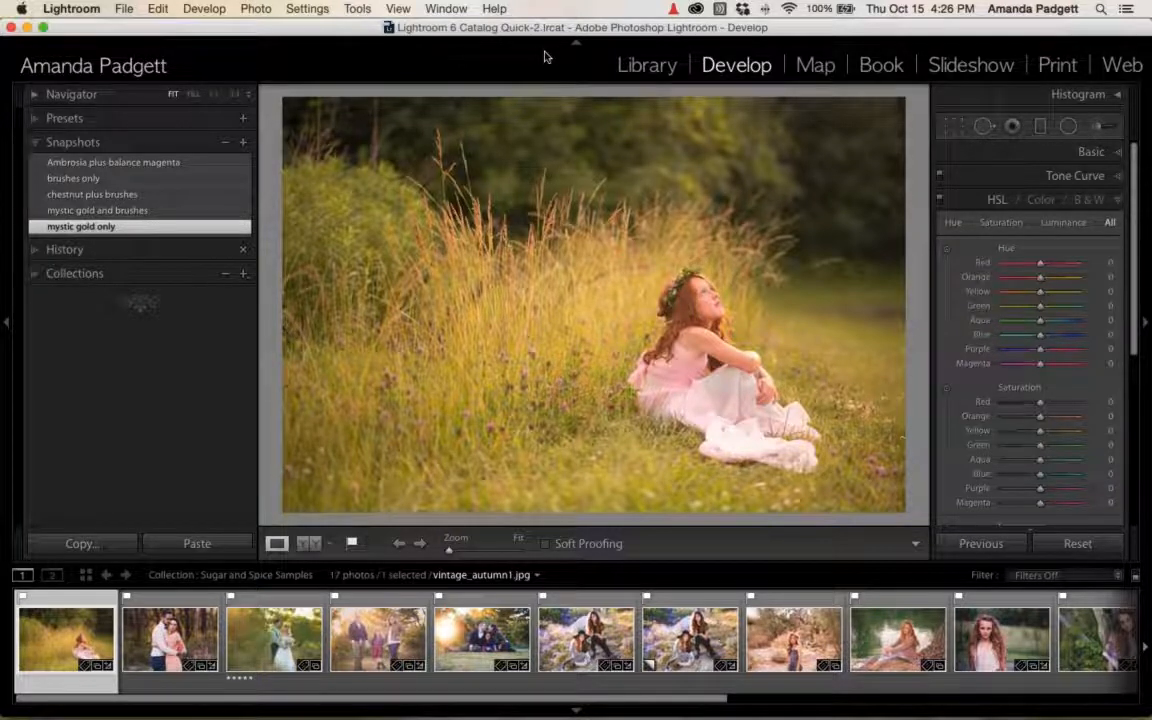
click(34, 118)
scroll(113, 216, down, 10)
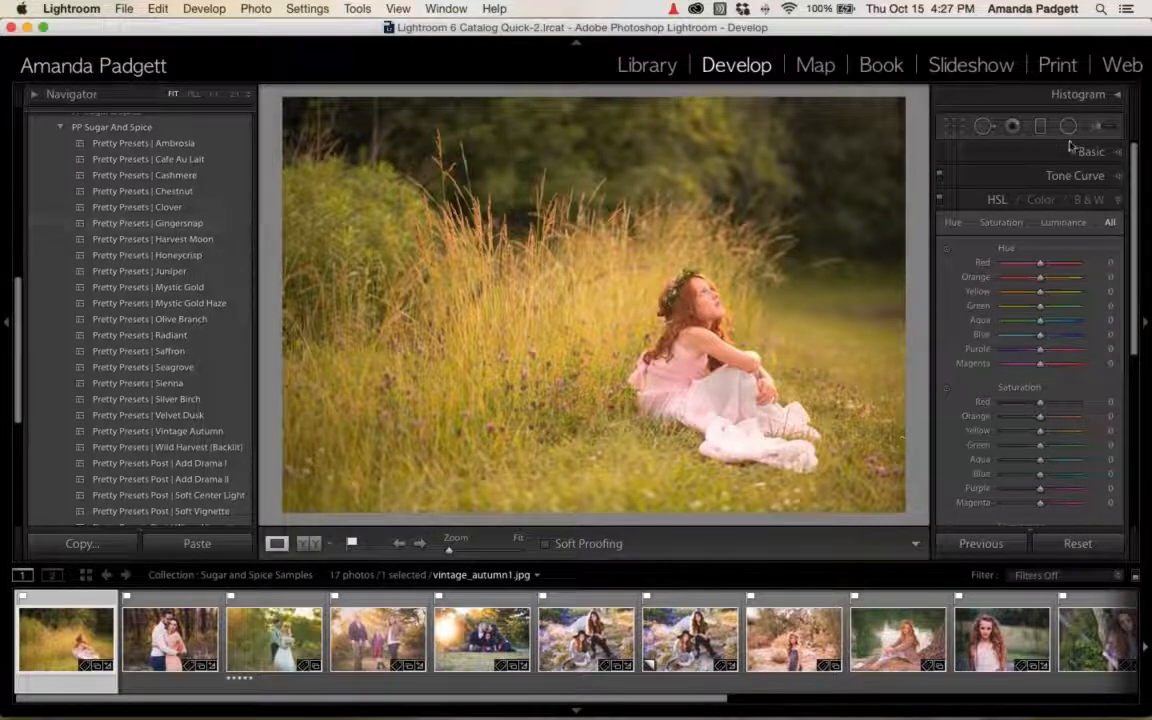
click(1118, 203)
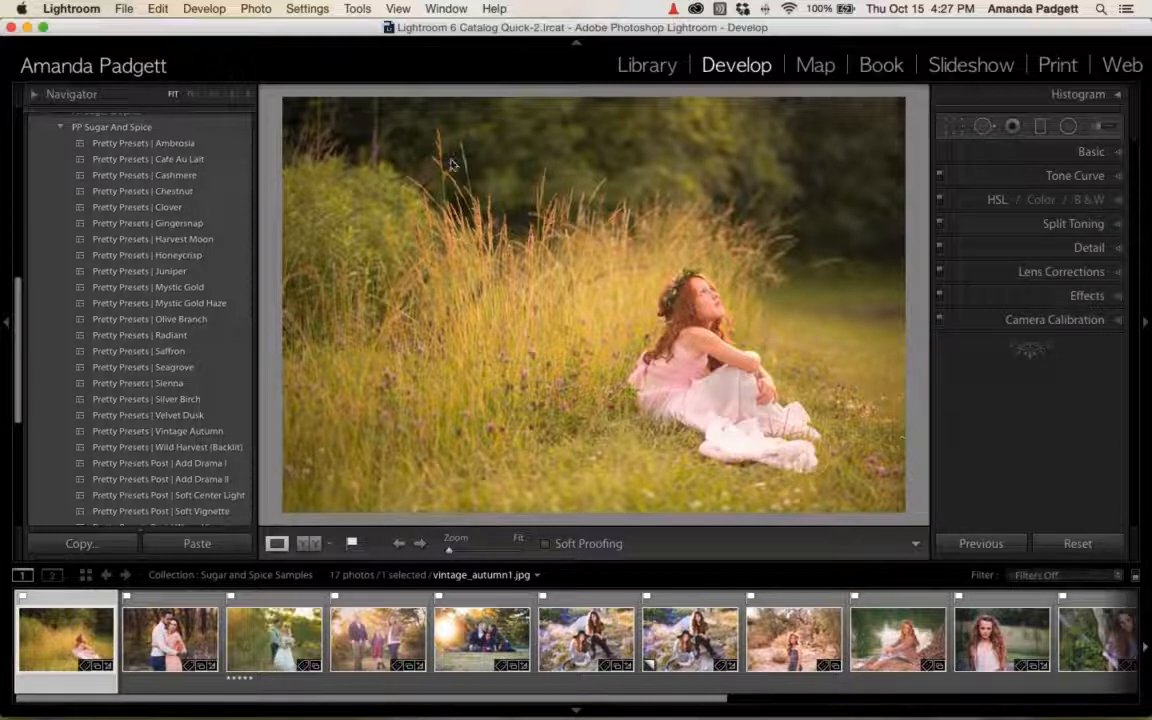
Look through the PP Landscape and PP Sugar And Spice presets, including the Pretty Presets Post finishing presets.
scroll(128, 272, up, 3)
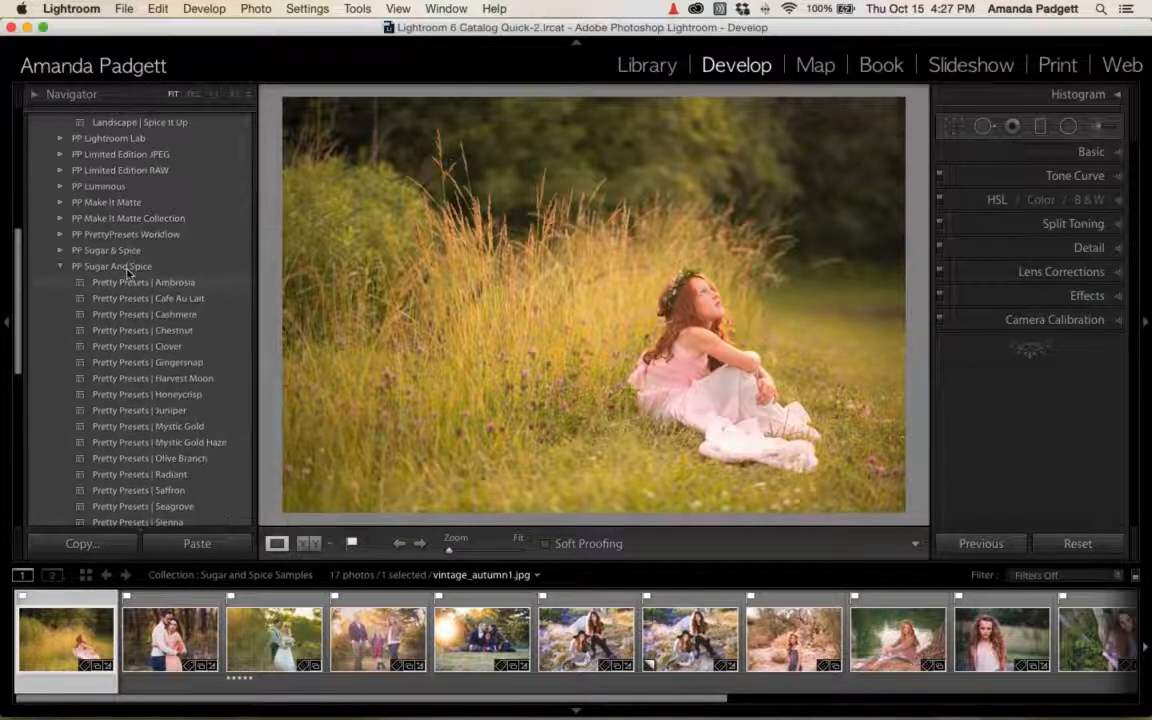
scroll(140, 270, up, 3)
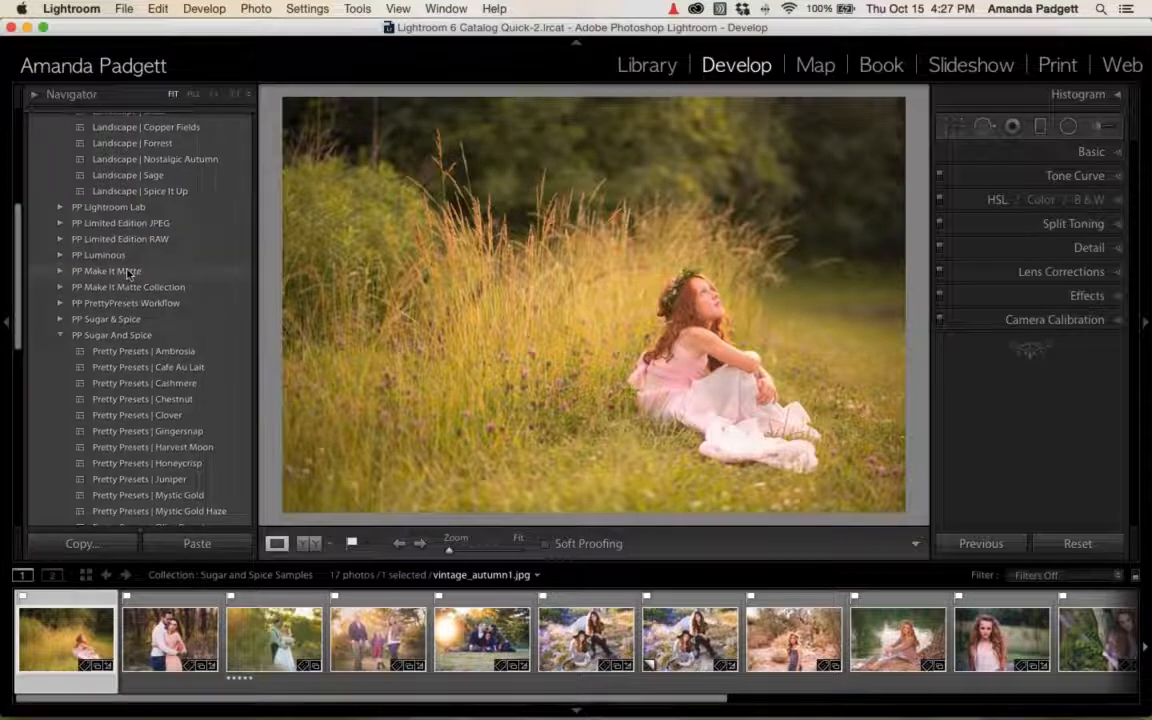
click(174, 266)
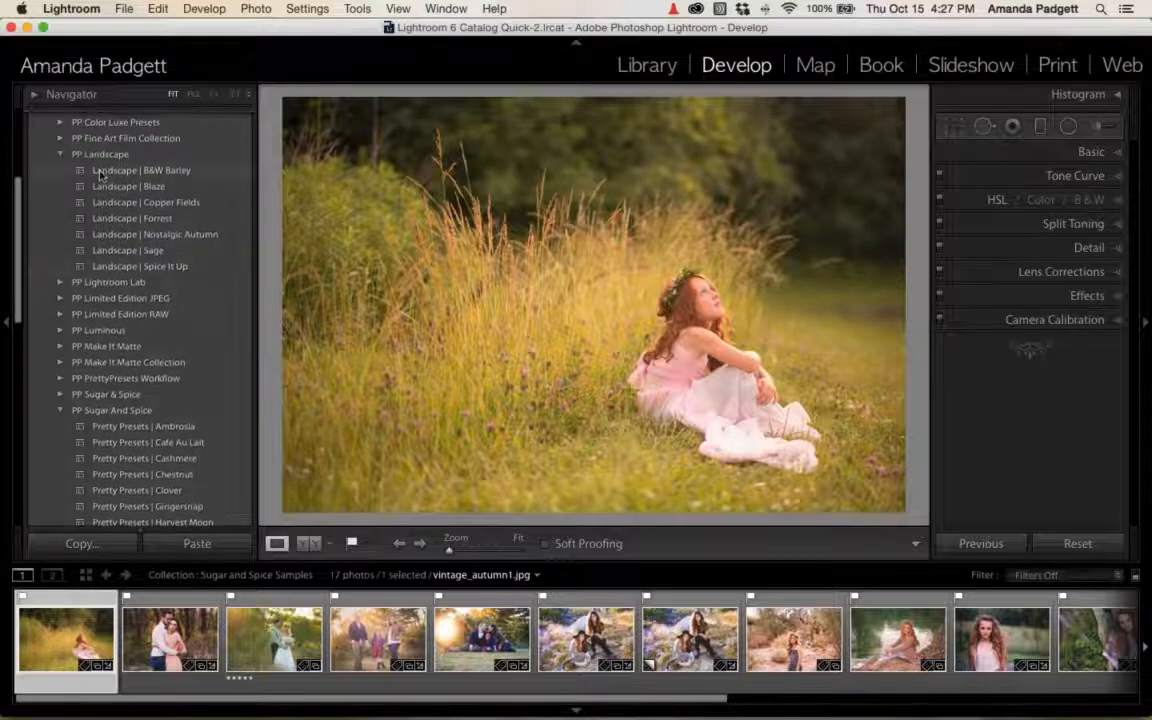
click(155, 255)
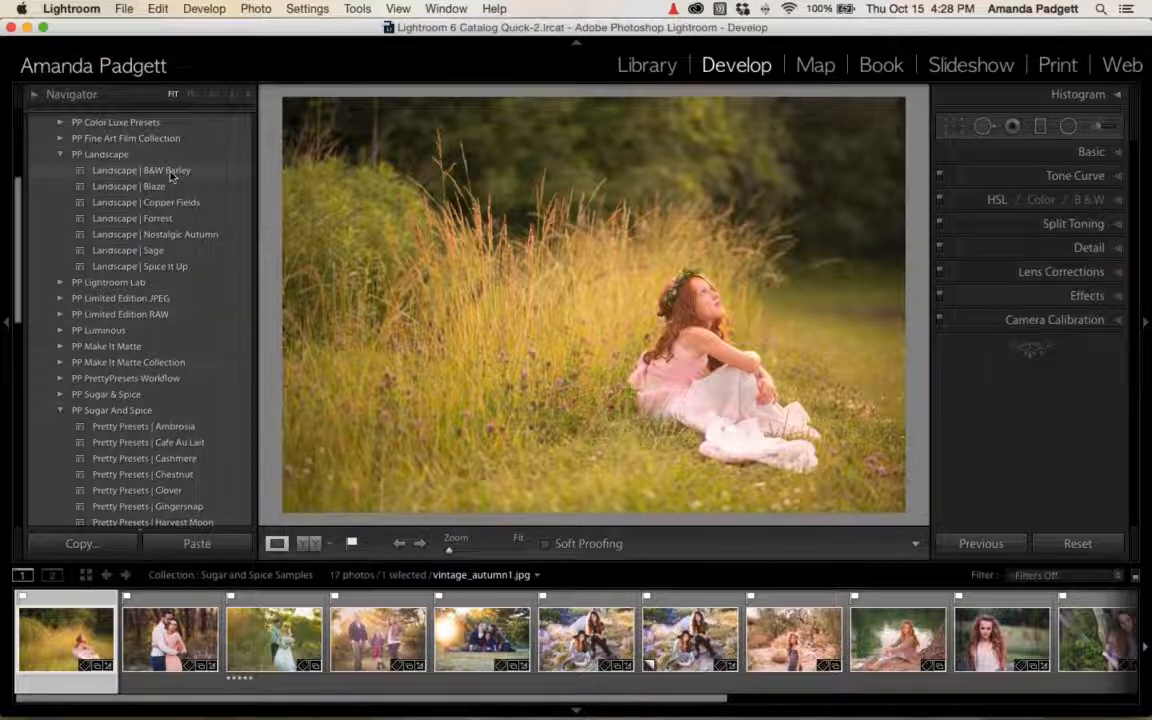
scroll(182, 348, down, 5)
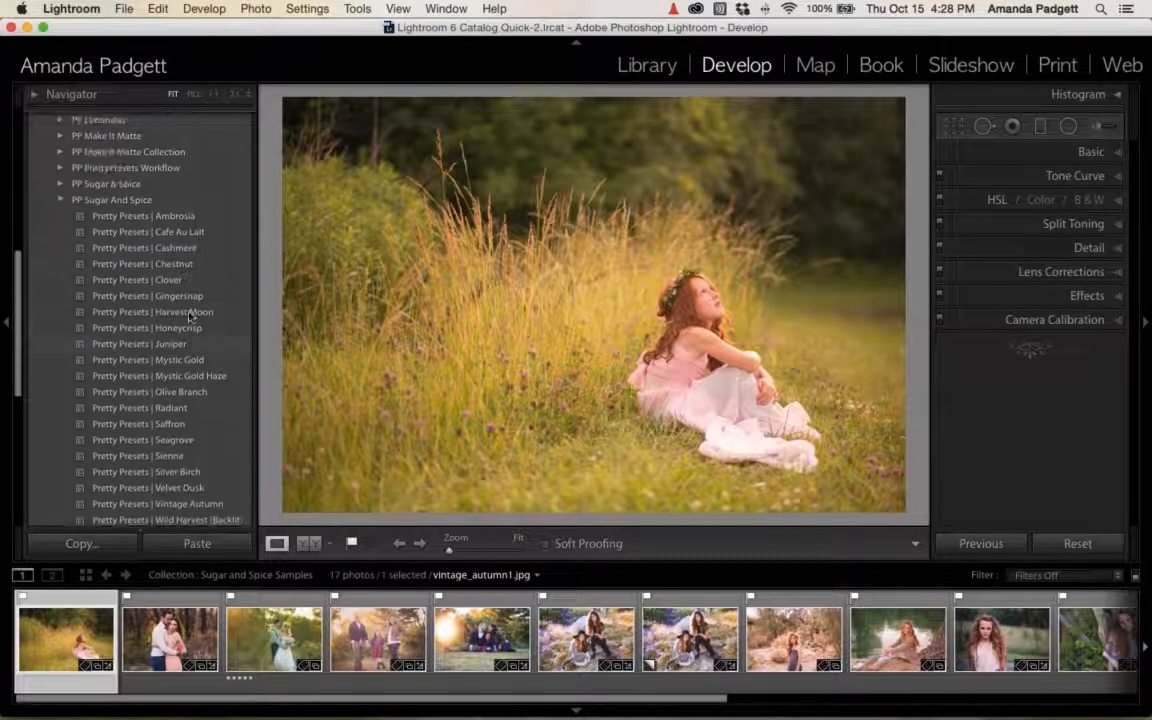
scroll(186, 412, down, 5)
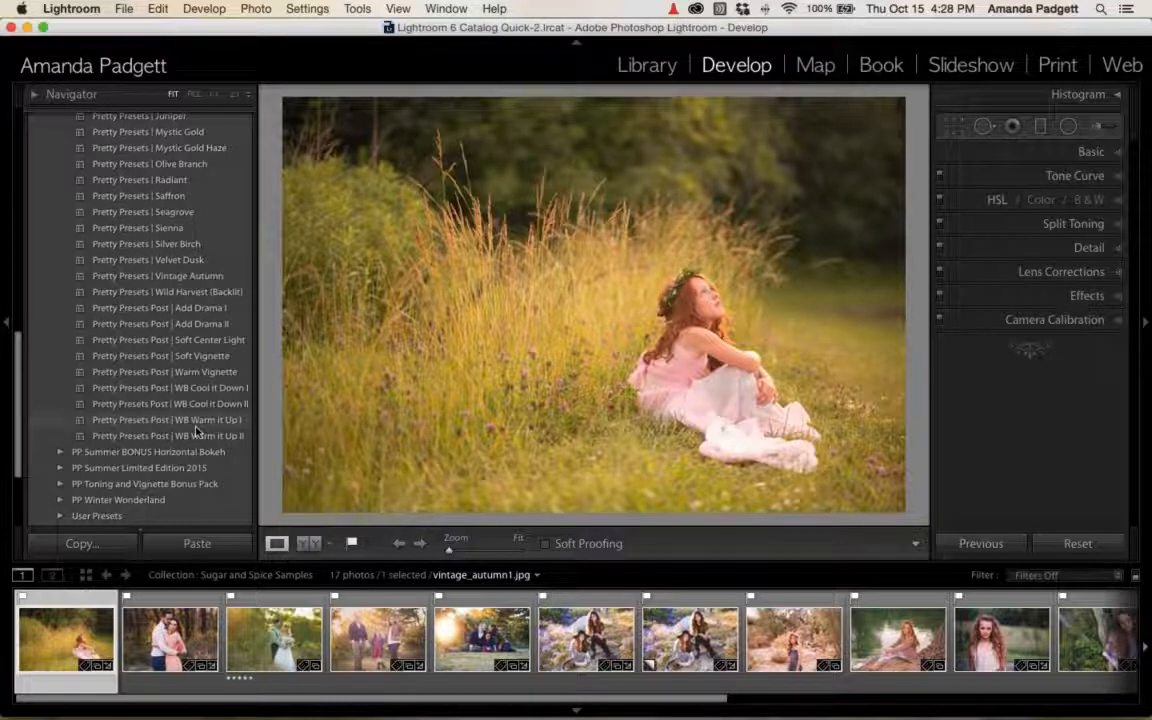
scroll(197, 403, up, 5)
scroll(197, 404, up, 10)
scroll(190, 252, up, 1)
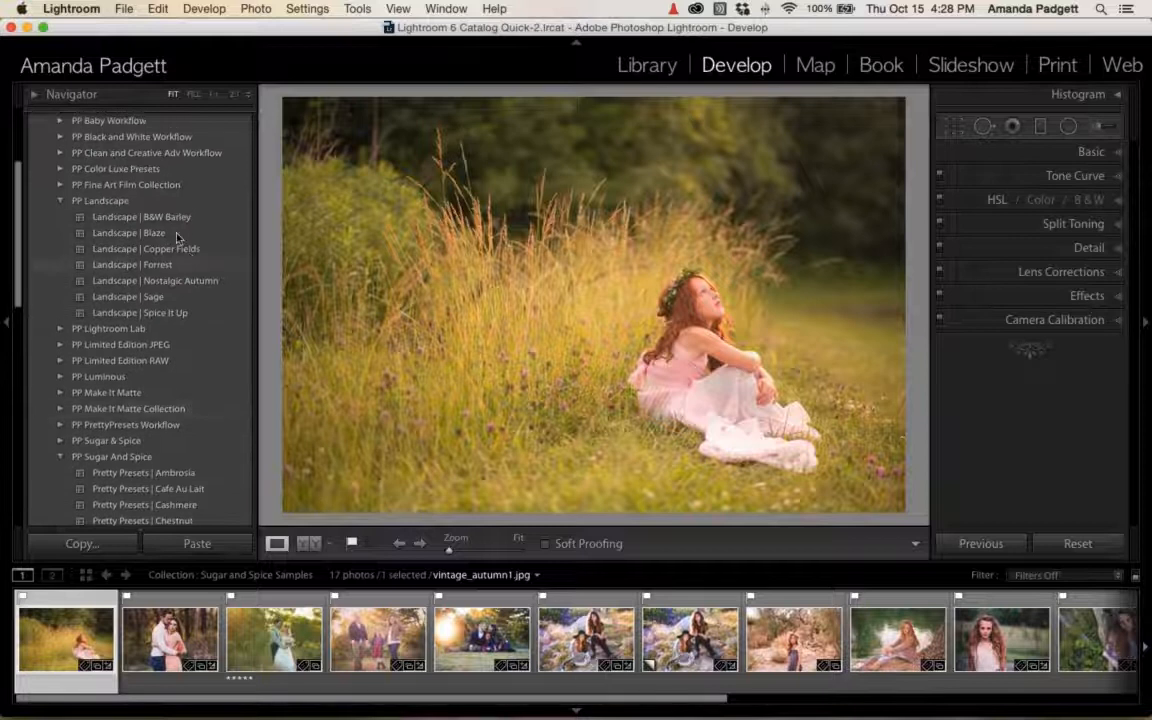
Activate the Adjustment Brush and look over the Sugar Spice and Portrait brushes among its effect presets.
click(1097, 126)
click(1048, 180)
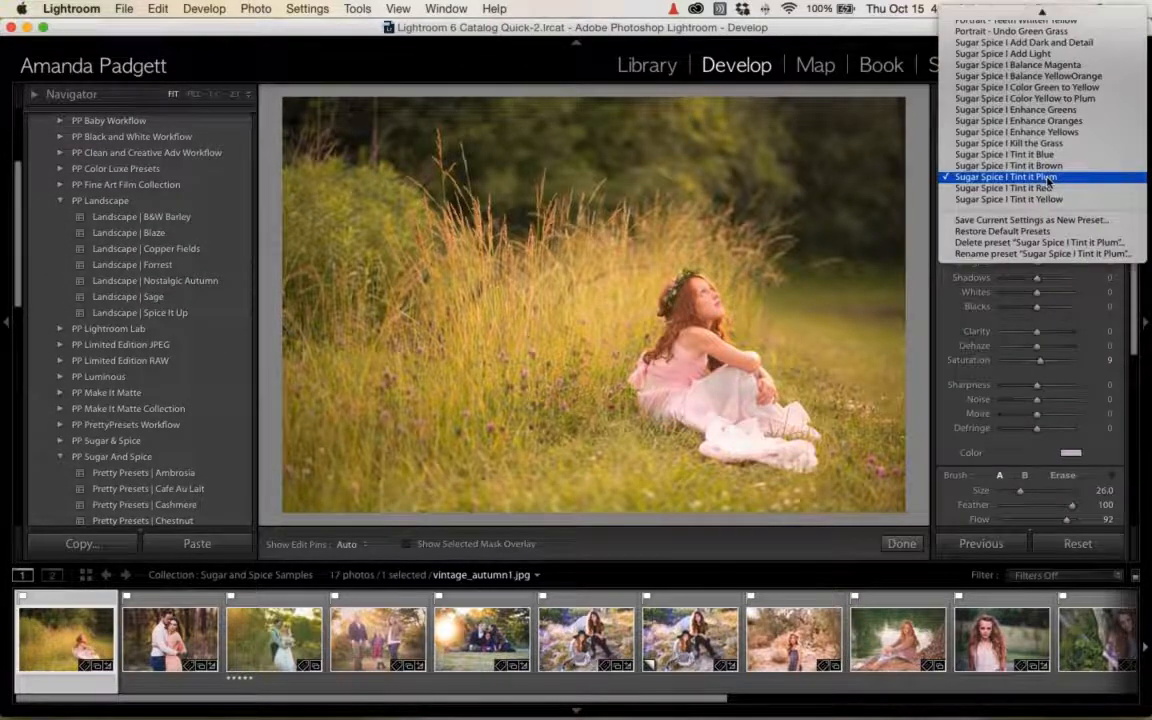
scroll(1048, 183, up, 5)
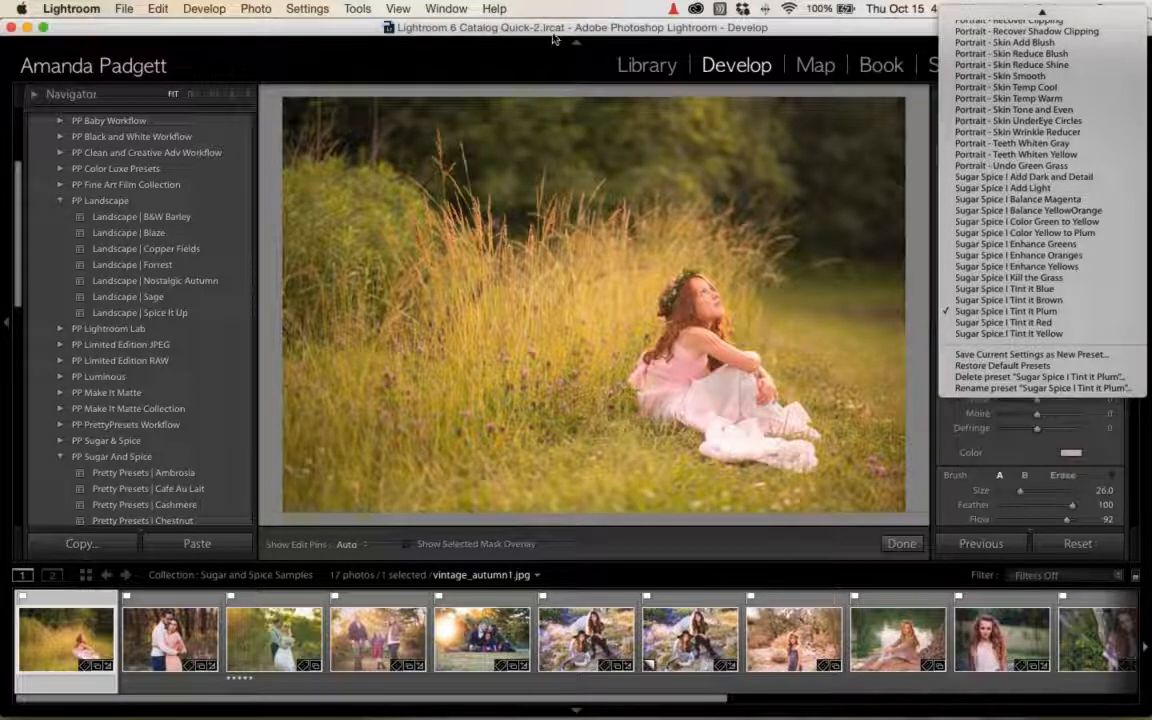
click(477, 646)
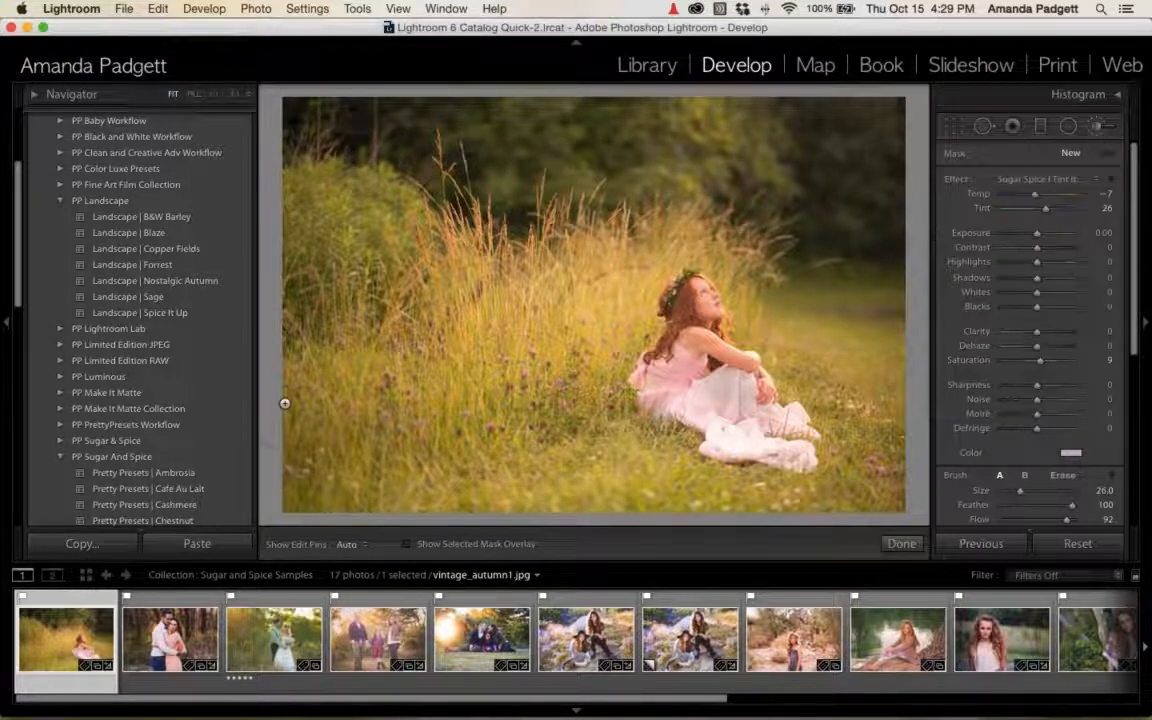
Reset all edits on vintage_autumn1.jpg and collapse the PP Landscape preset folder.
click(1072, 545)
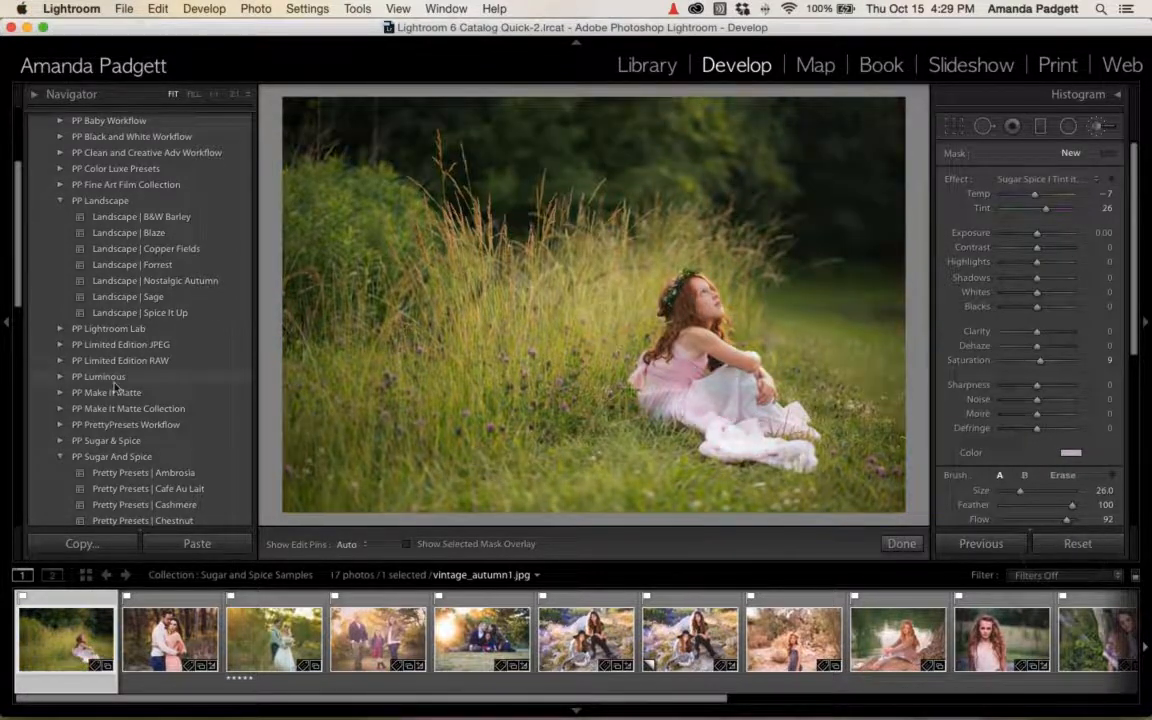
click(60, 200)
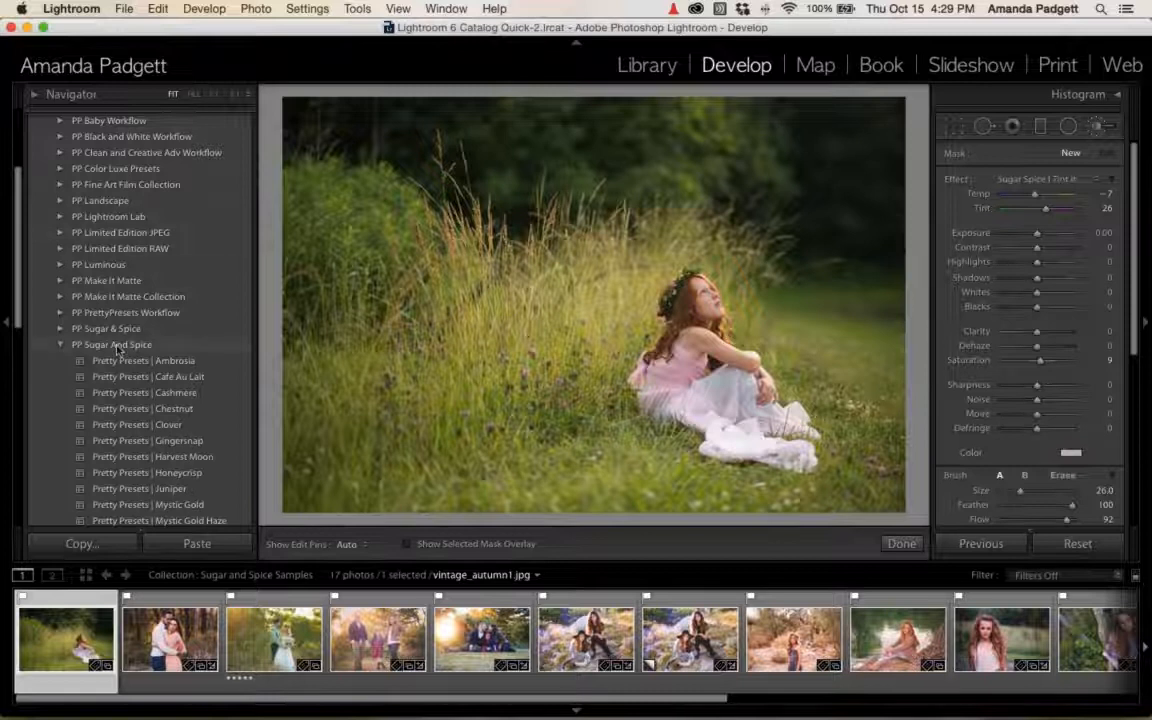
scroll(117, 347, down, 3)
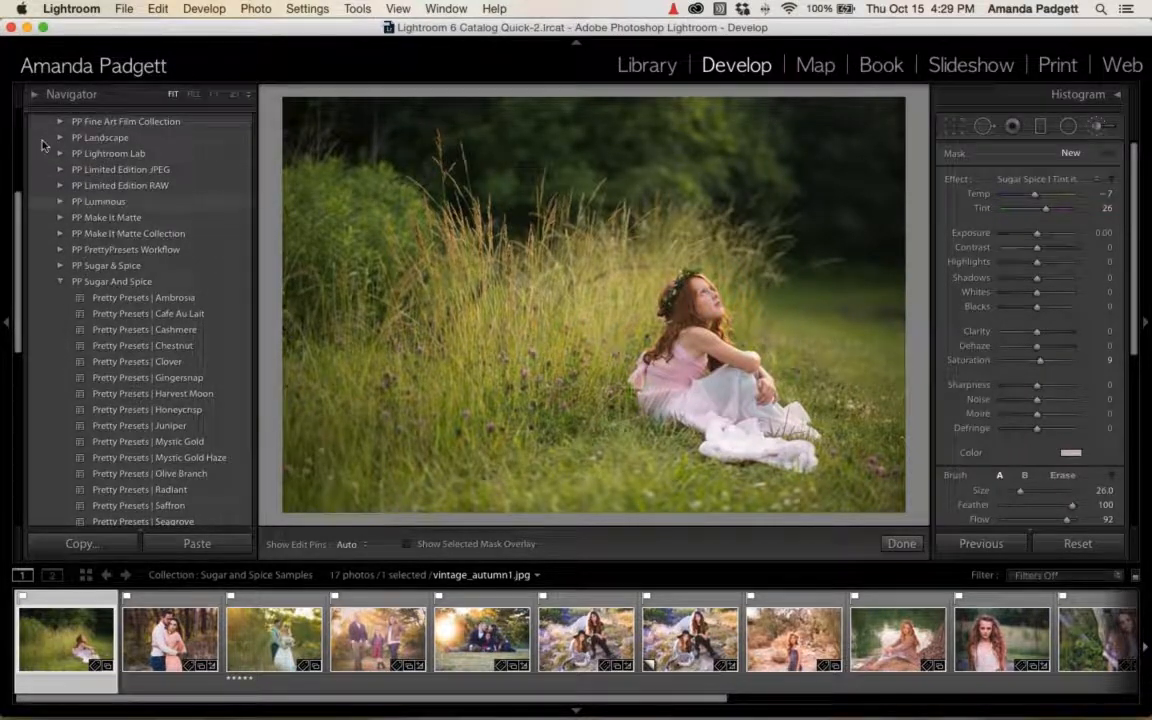
Expand the Navigator preview and apply the Sugar And Spice preset "Pretty Presets | Harvest Moon" to the photo.
click(50, 93)
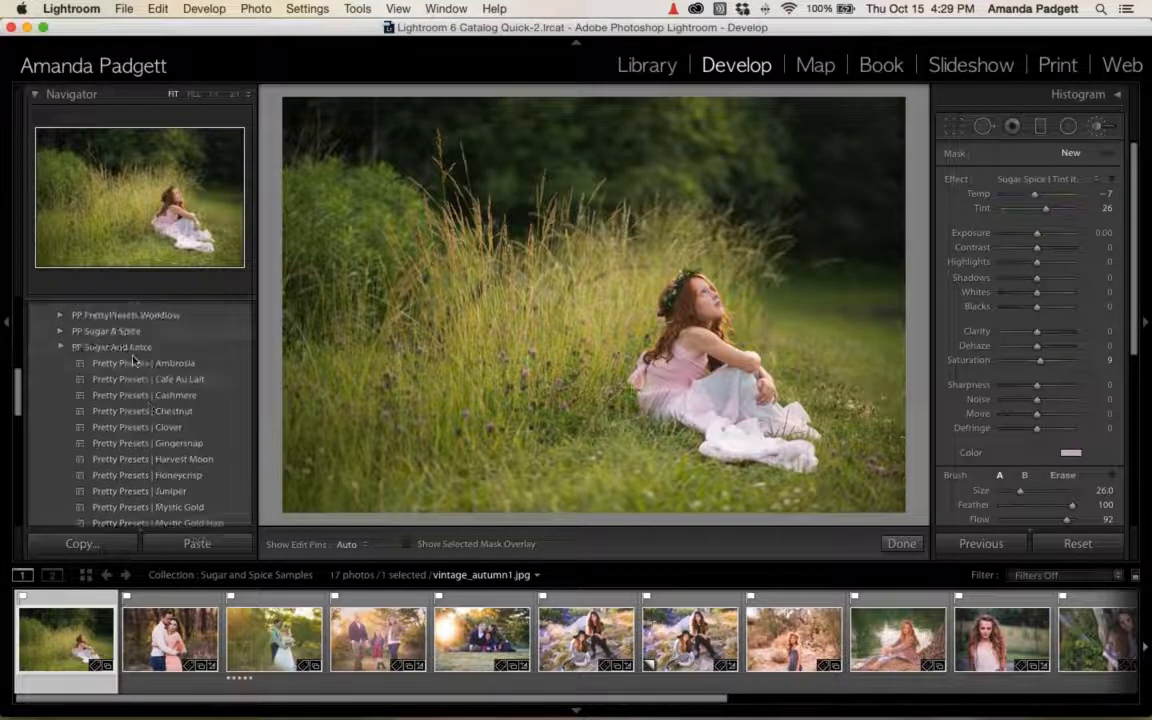
scroll(133, 360, down, 5)
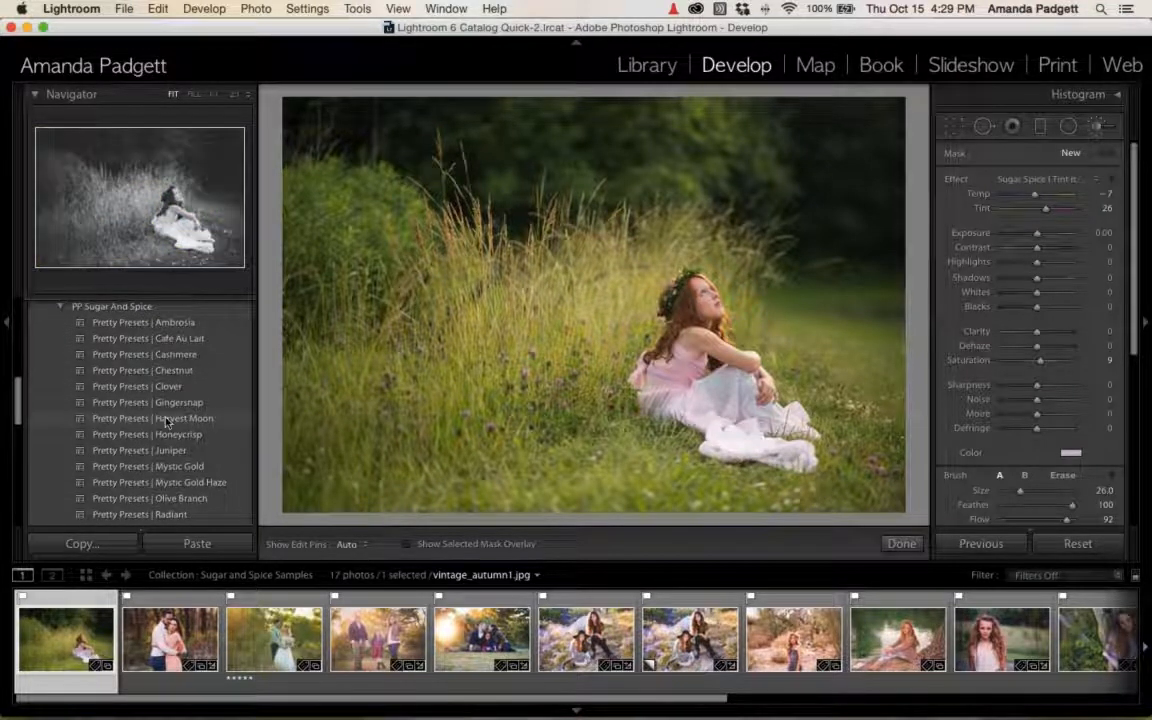
click(167, 422)
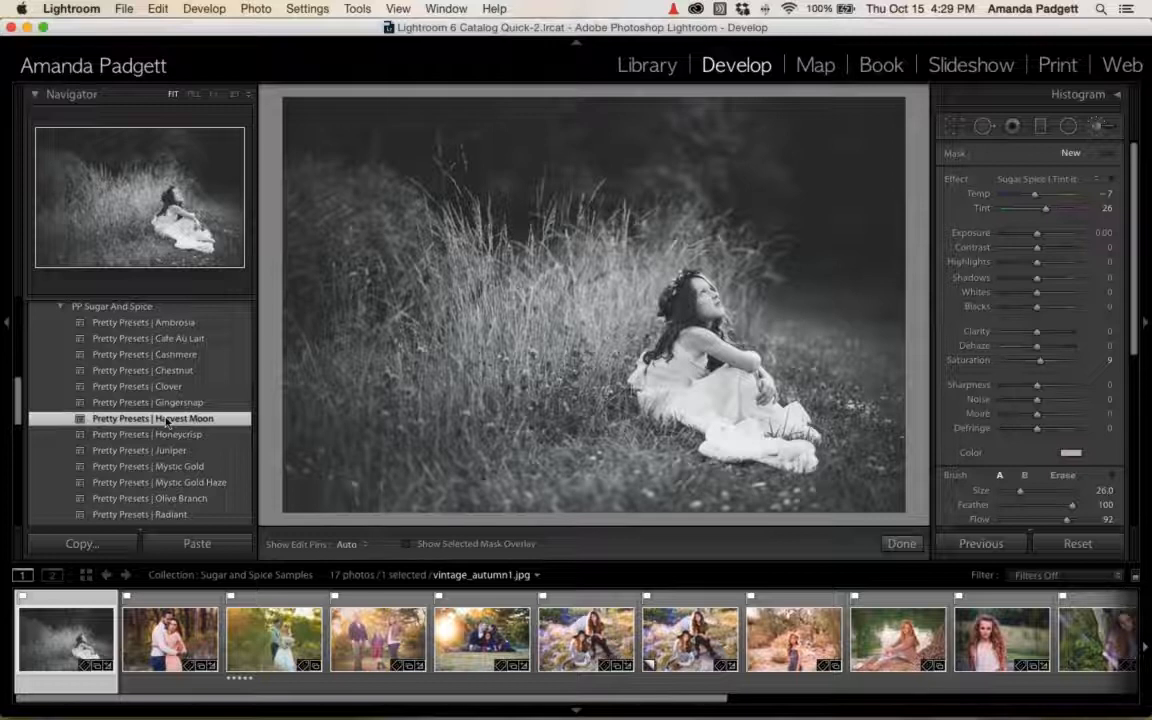
Apply the finishing preset "Pretty Presets Post | Soft Center Light" on top of the black-and-white edit.
scroll(167, 422, down, 15)
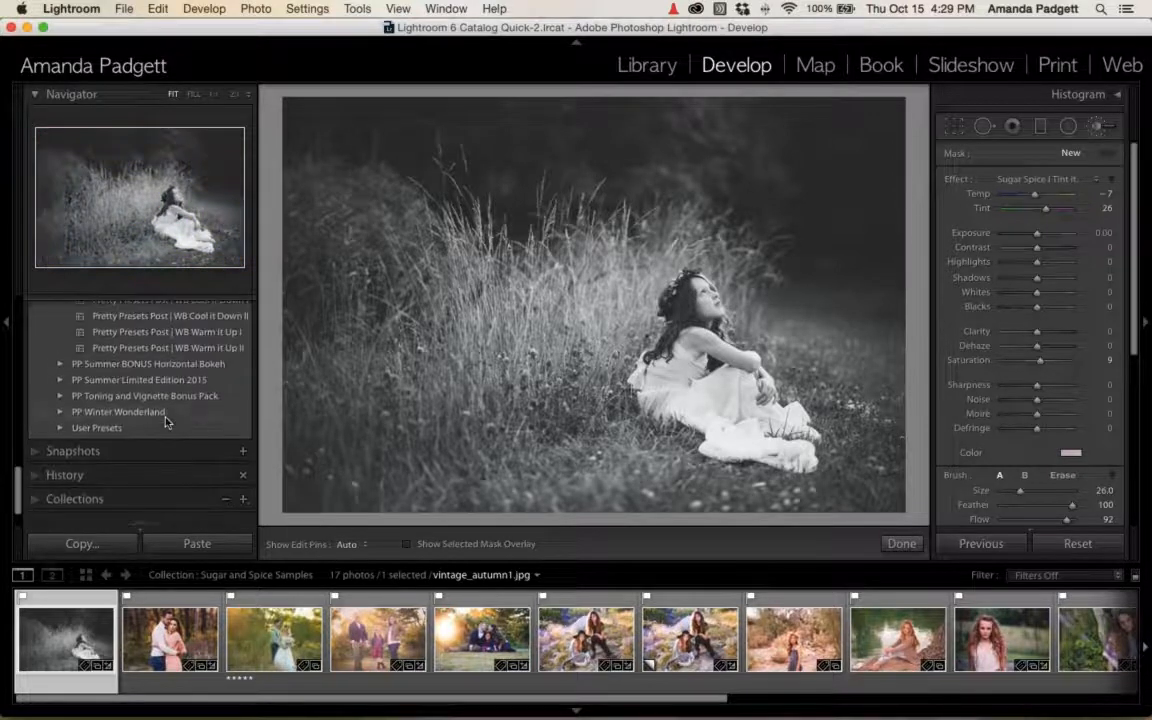
scroll(160, 410, up, 8)
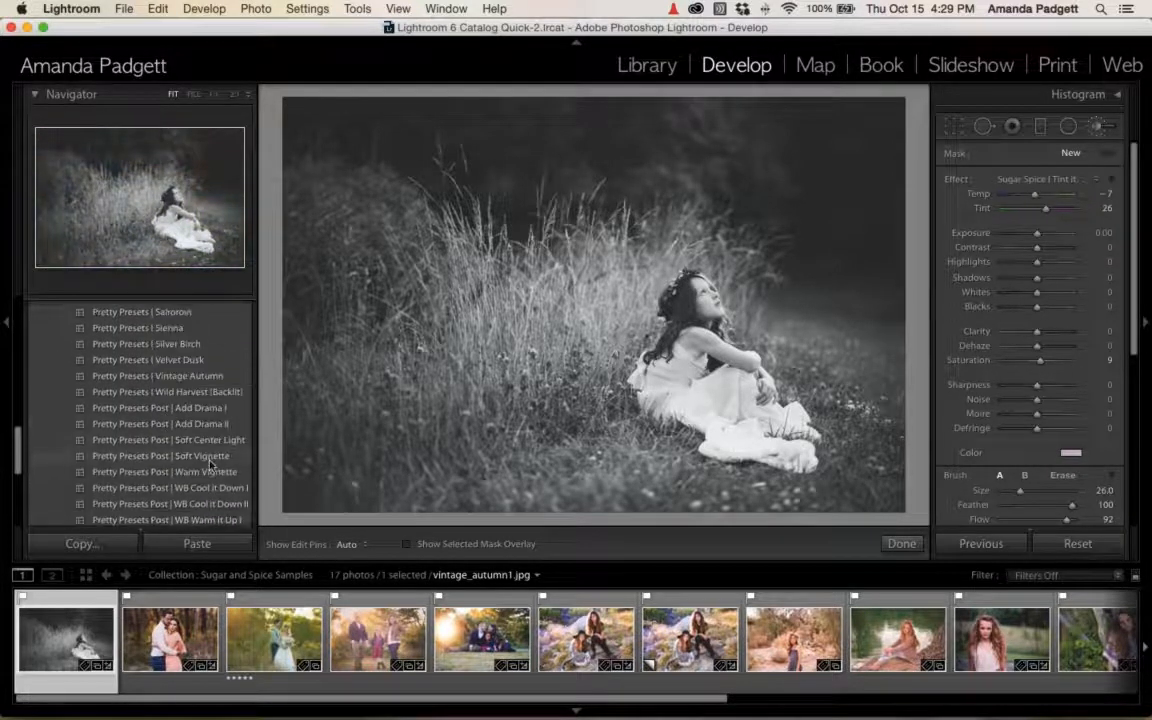
scroll(210, 463, down, 1)
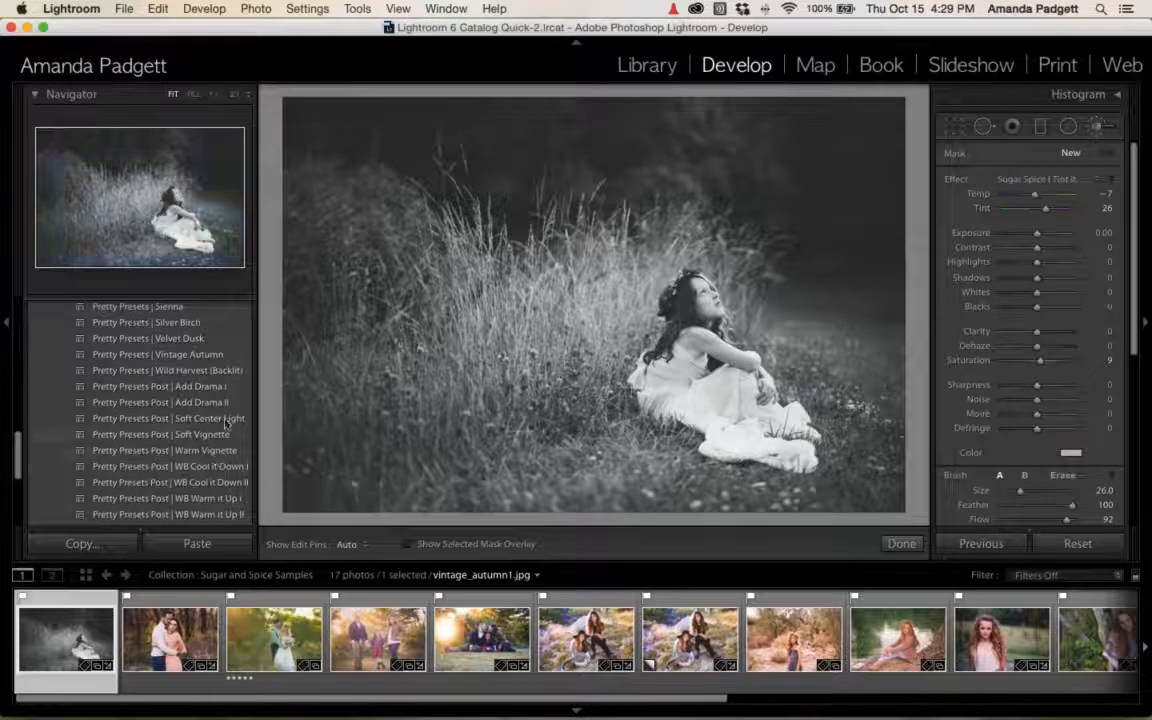
click(228, 420)
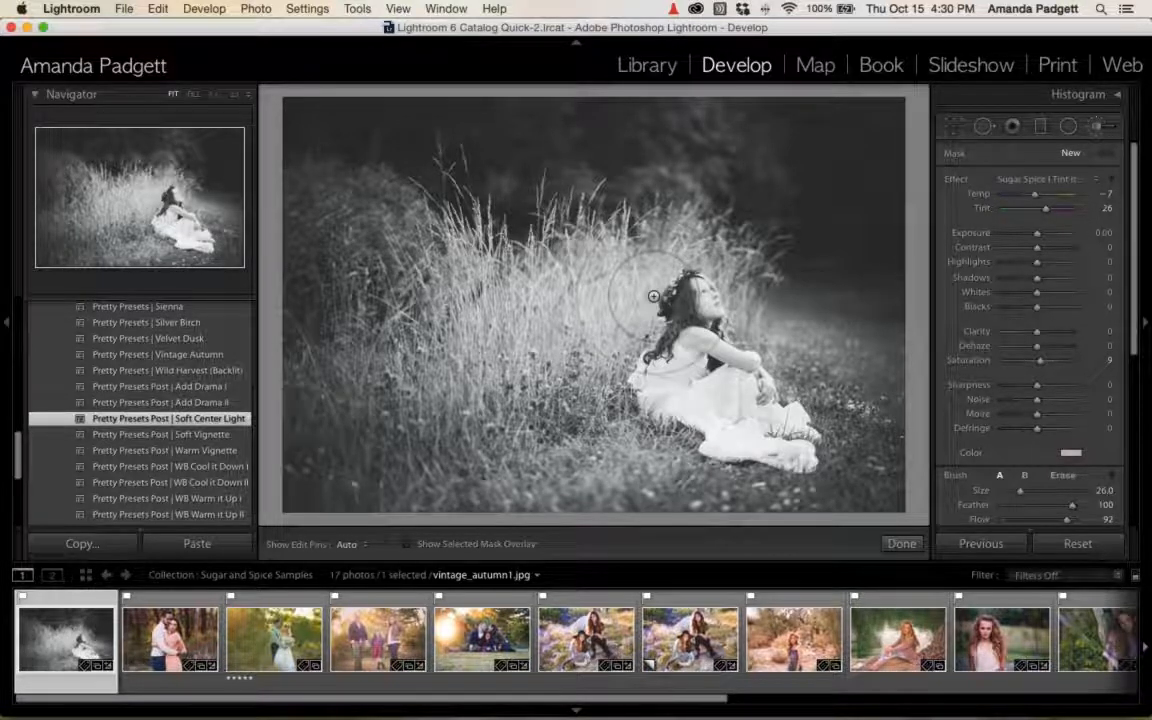
Check the mask of the preset's radial filter, select that filter for editing and set its Exposure to 0.56.
click(1068, 127)
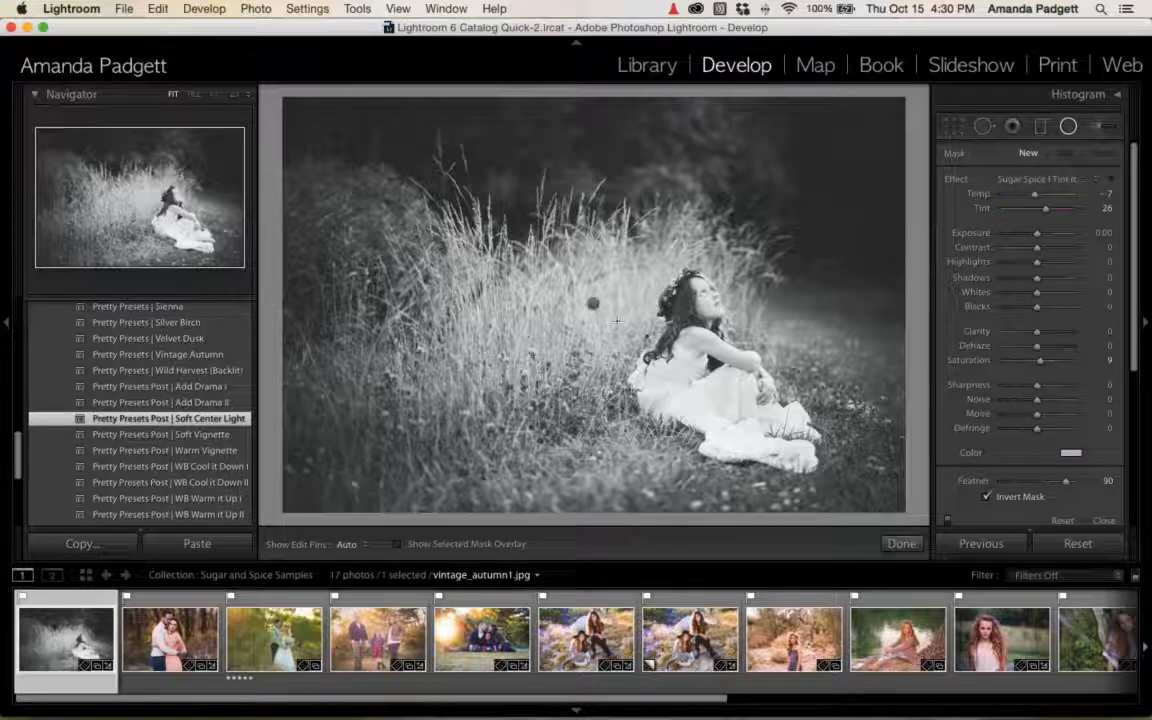
key(o)
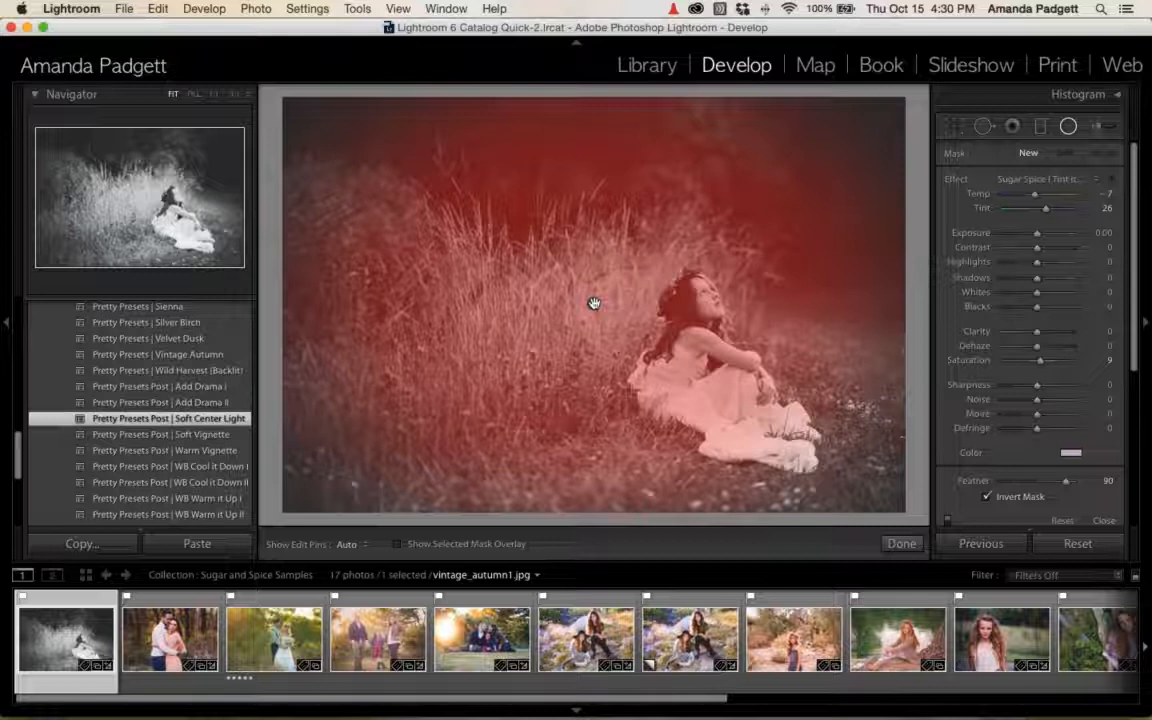
click(593, 303)
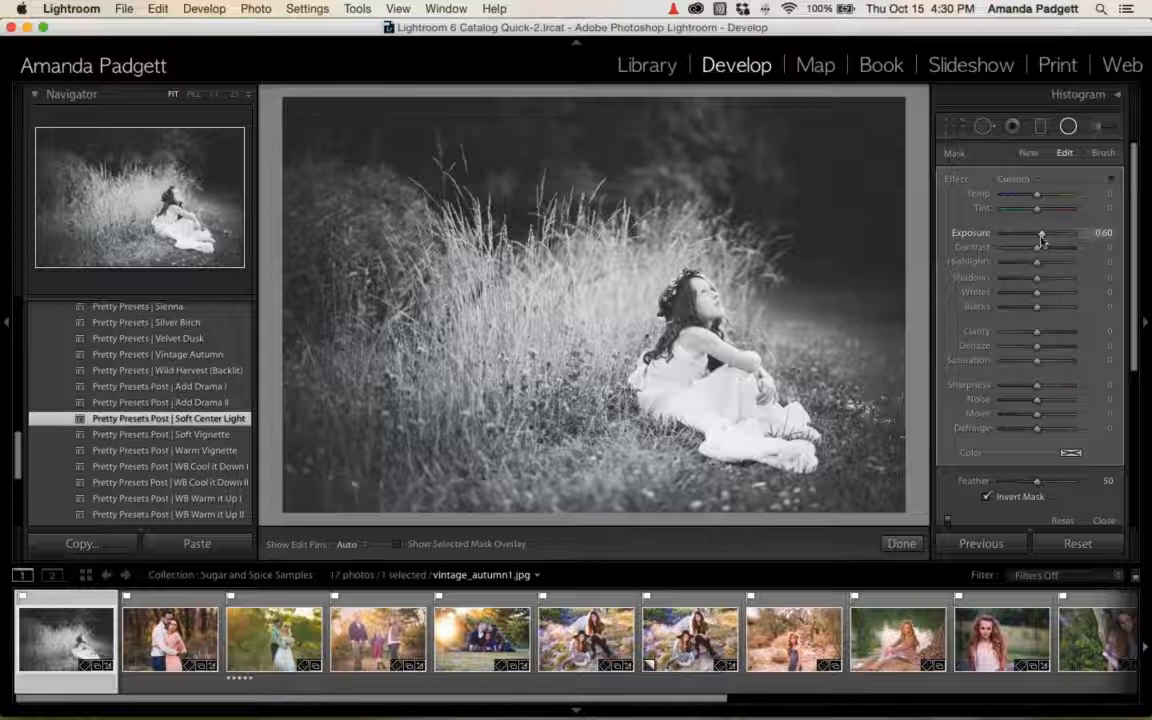
drag(1041, 237, 1040, 237)
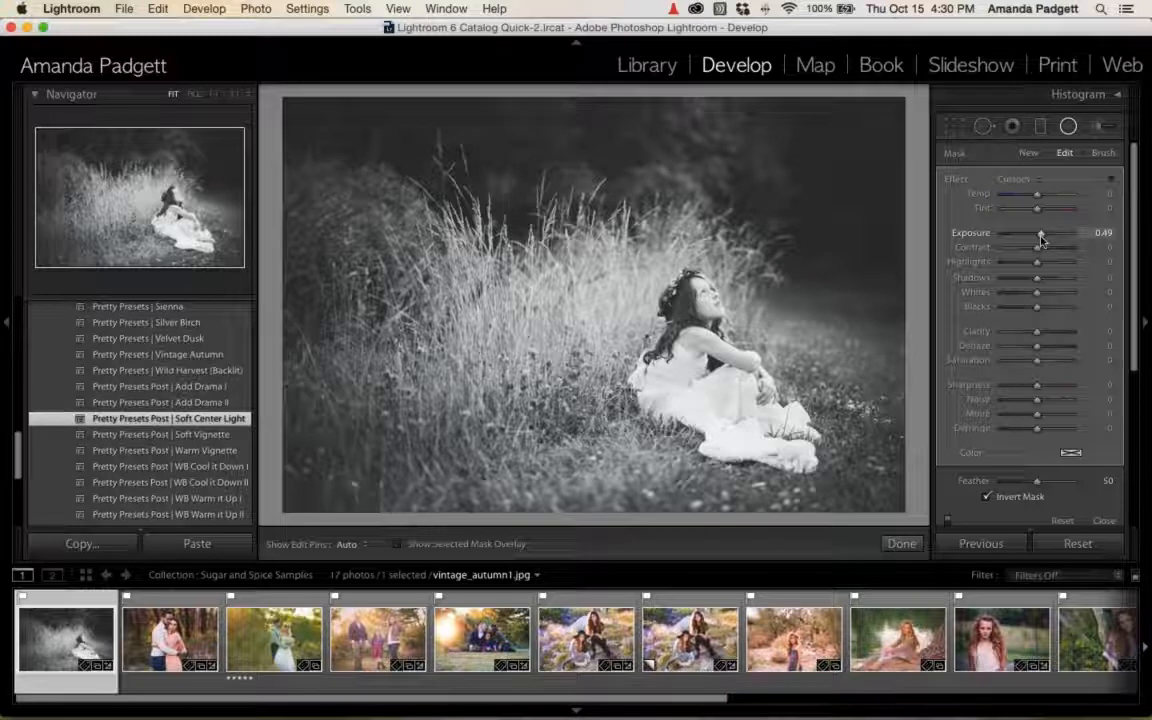
drag(1040, 237, 1042, 237)
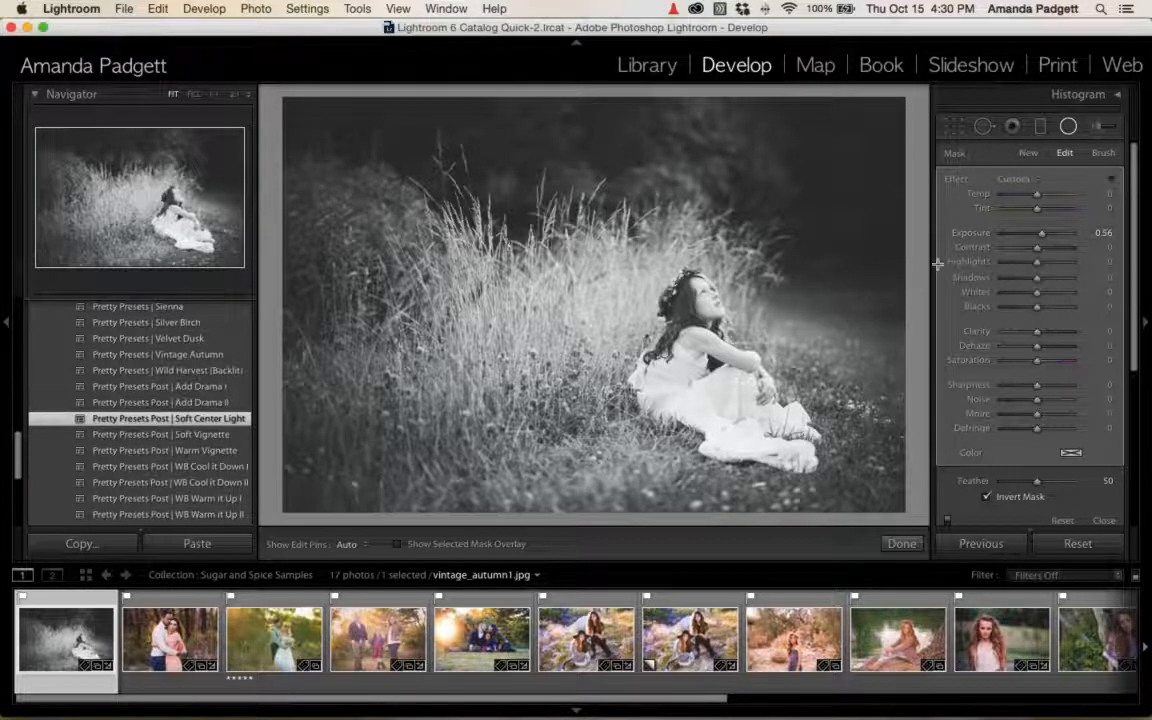
Shrink the radial filter's ellipse from the sides and top, and shift its centre toward the seated girl.
drag(290, 303, 344, 304)
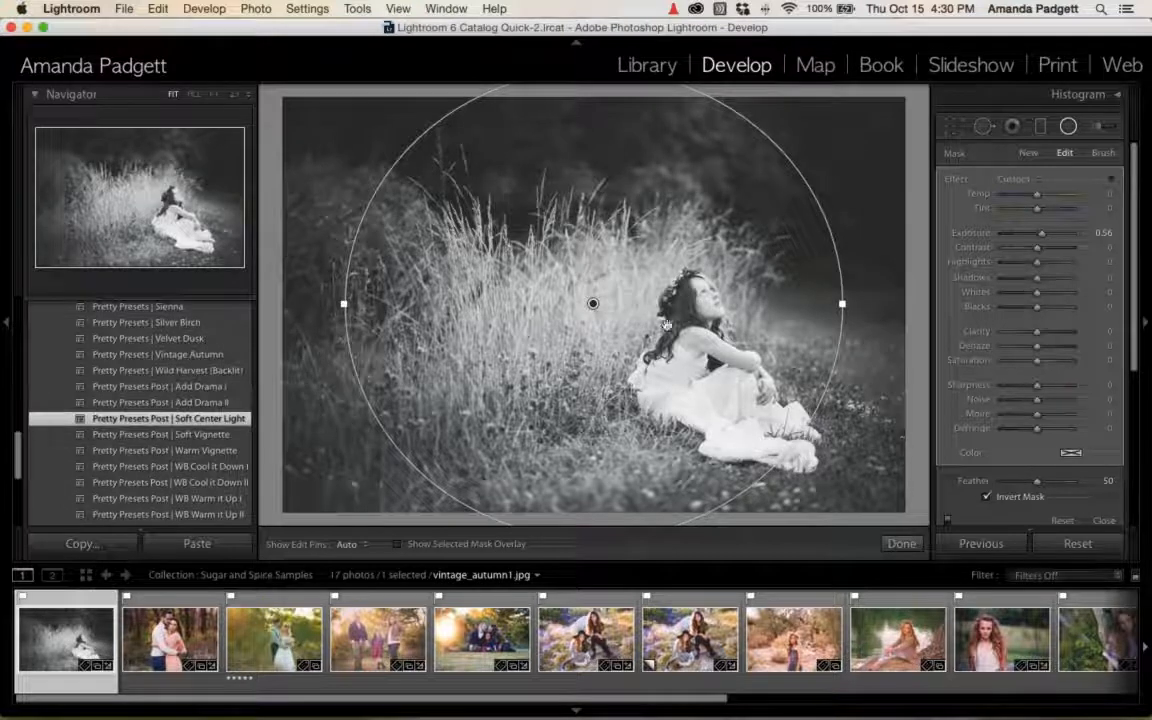
drag(592, 303, 608, 334)
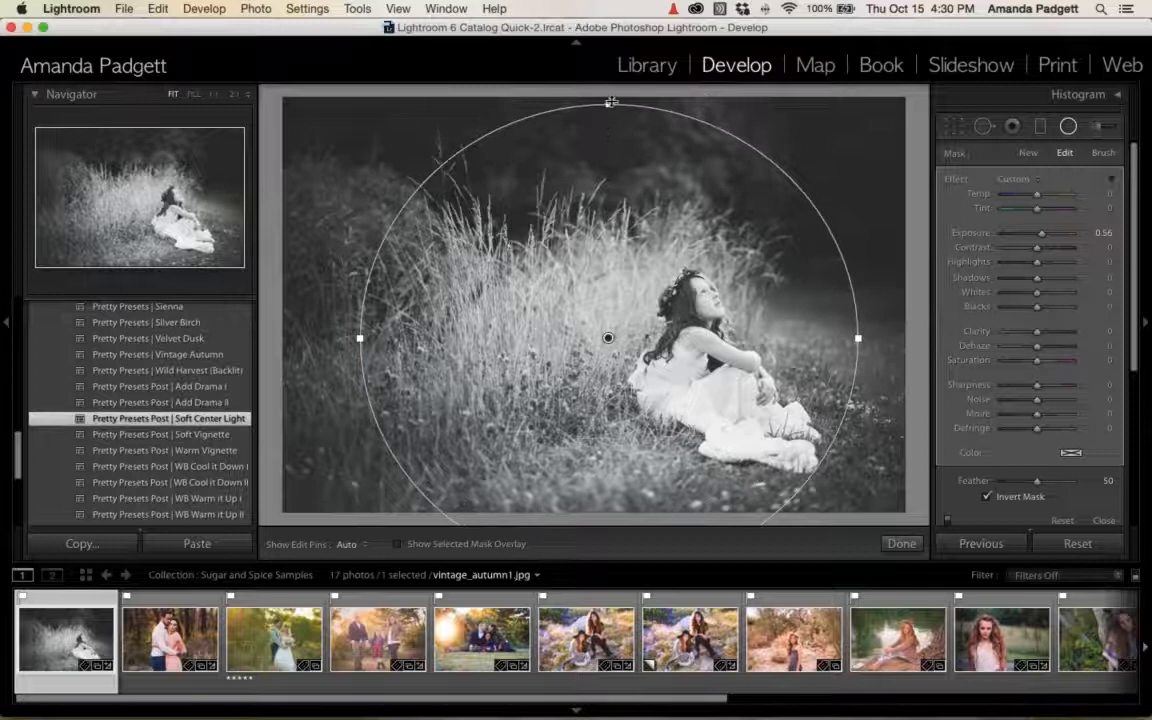
drag(610, 138, 609, 153)
drag(363, 330, 390, 338)
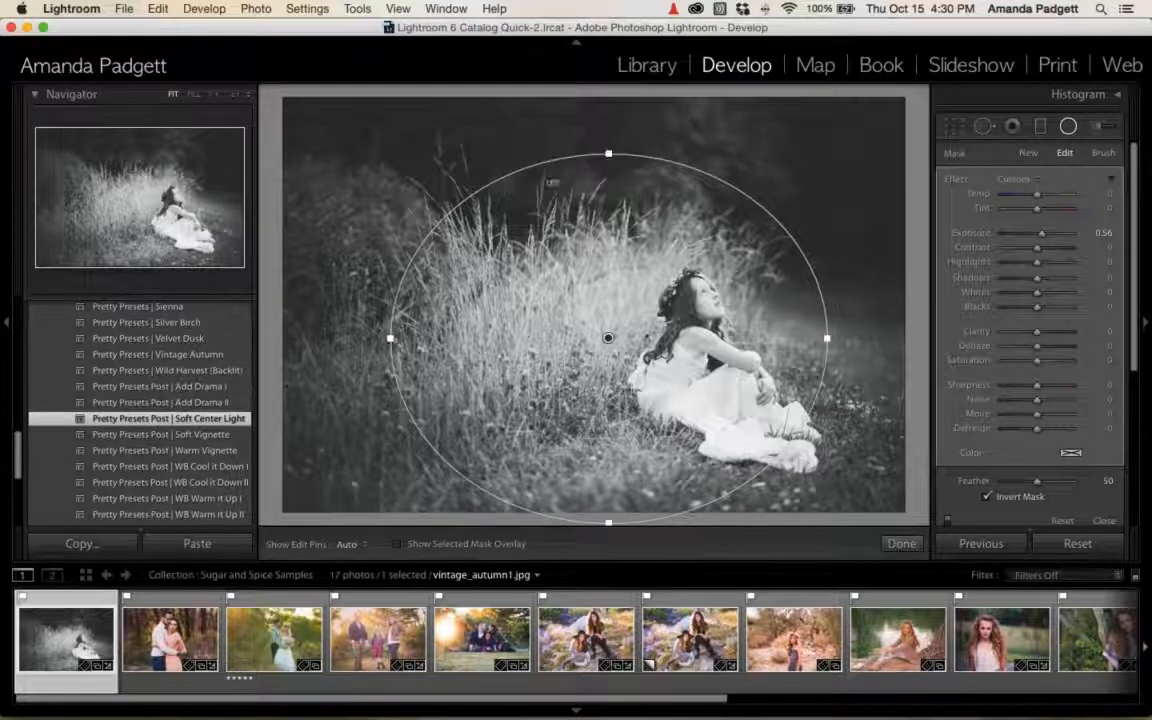
drag(608, 152, 608, 162)
drag(564, 231, 603, 217)
drag(449, 325, 470, 326)
drag(648, 149, 657, 177)
drag(660, 262, 680, 271)
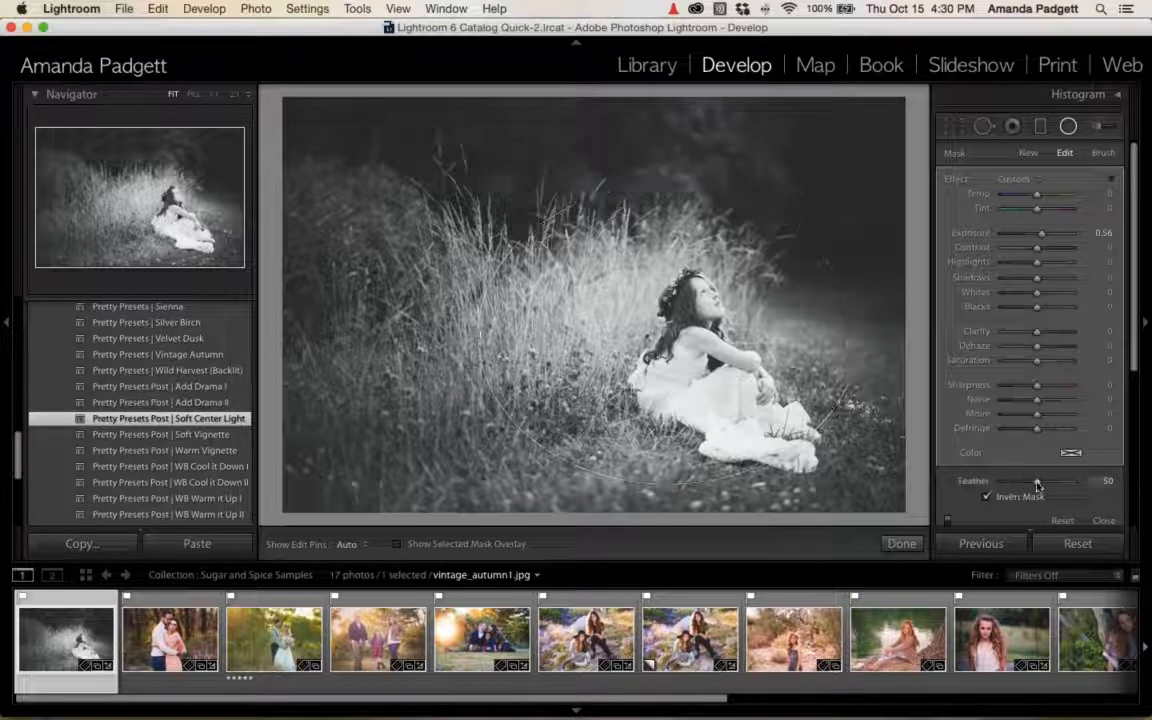
Set the radial filter's Feather to 42 and finish editing the filter.
drag(1037, 482, 1031, 482)
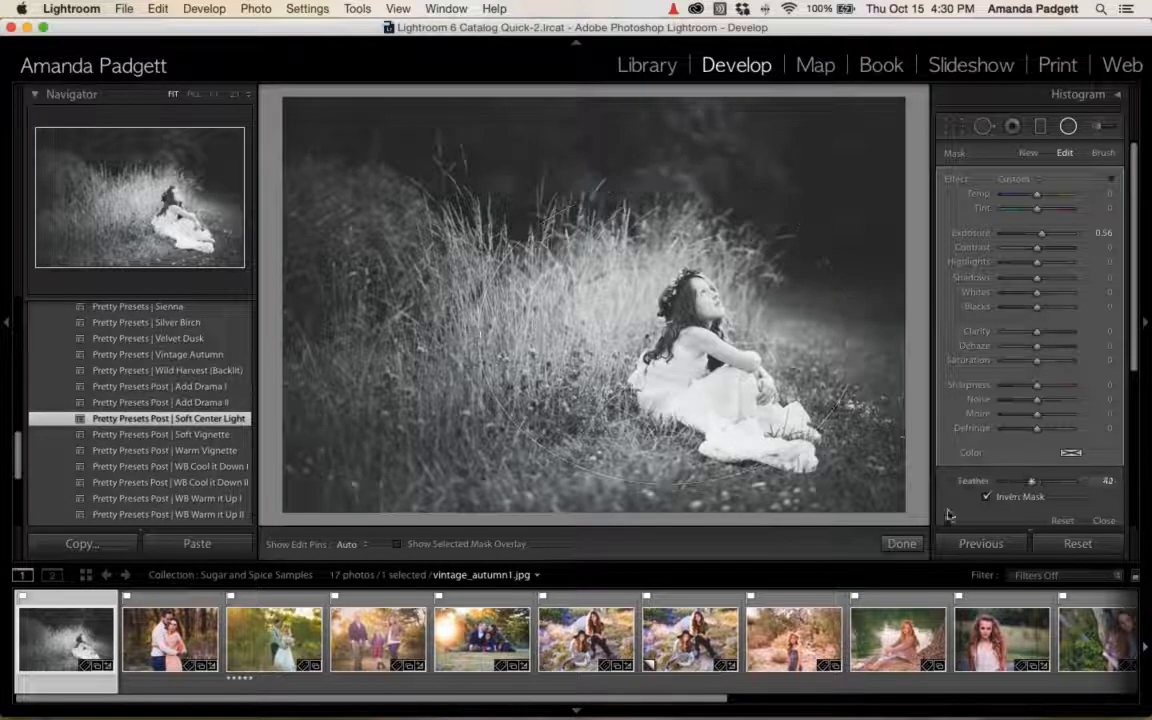
click(900, 543)
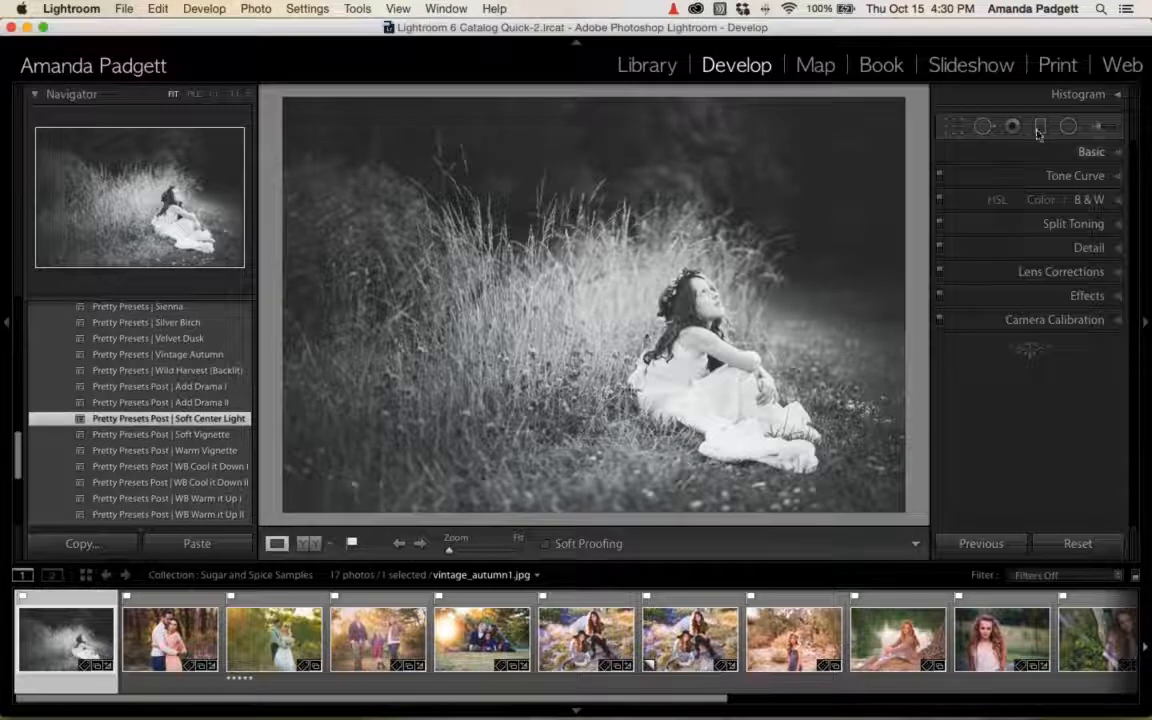
Inspect the preset's graduated filters by selecting the one near the girl's dress and the one beside her face.
click(1040, 128)
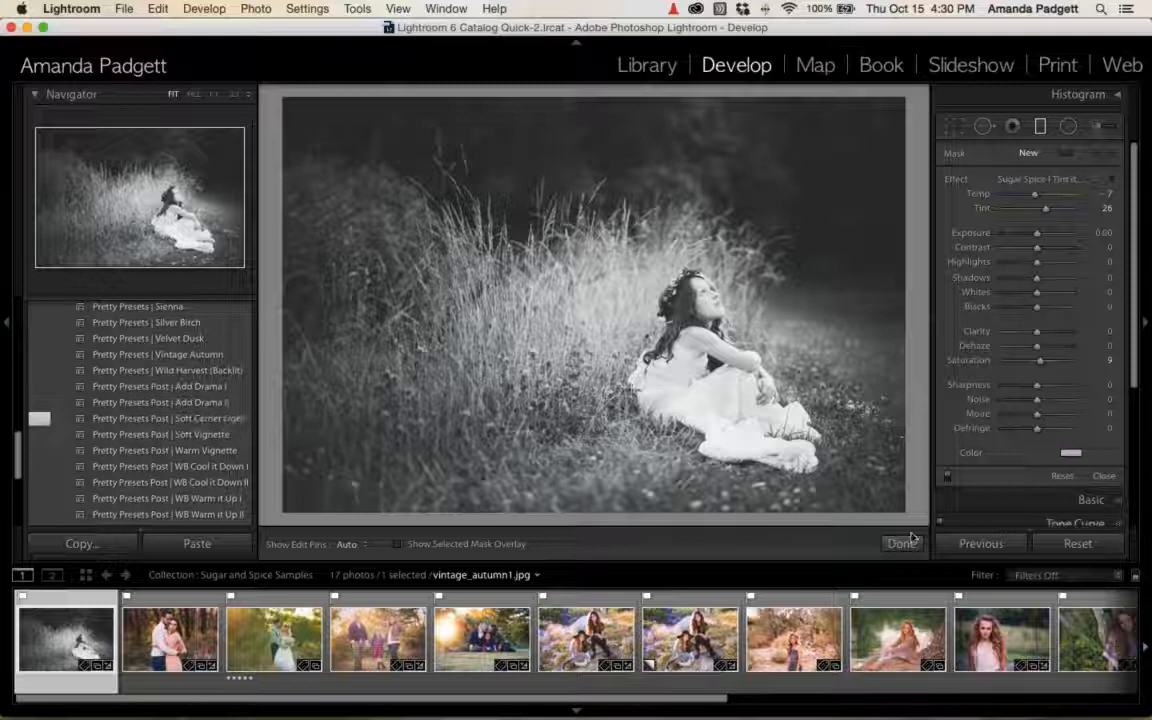
click(673, 406)
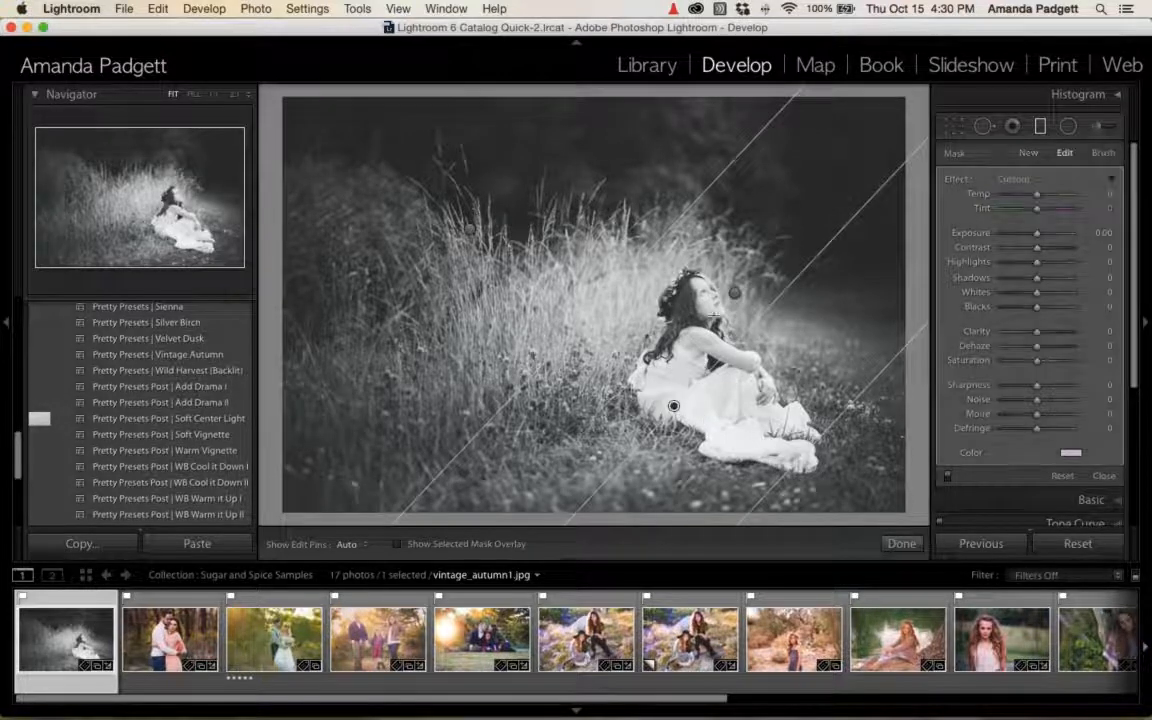
click(736, 294)
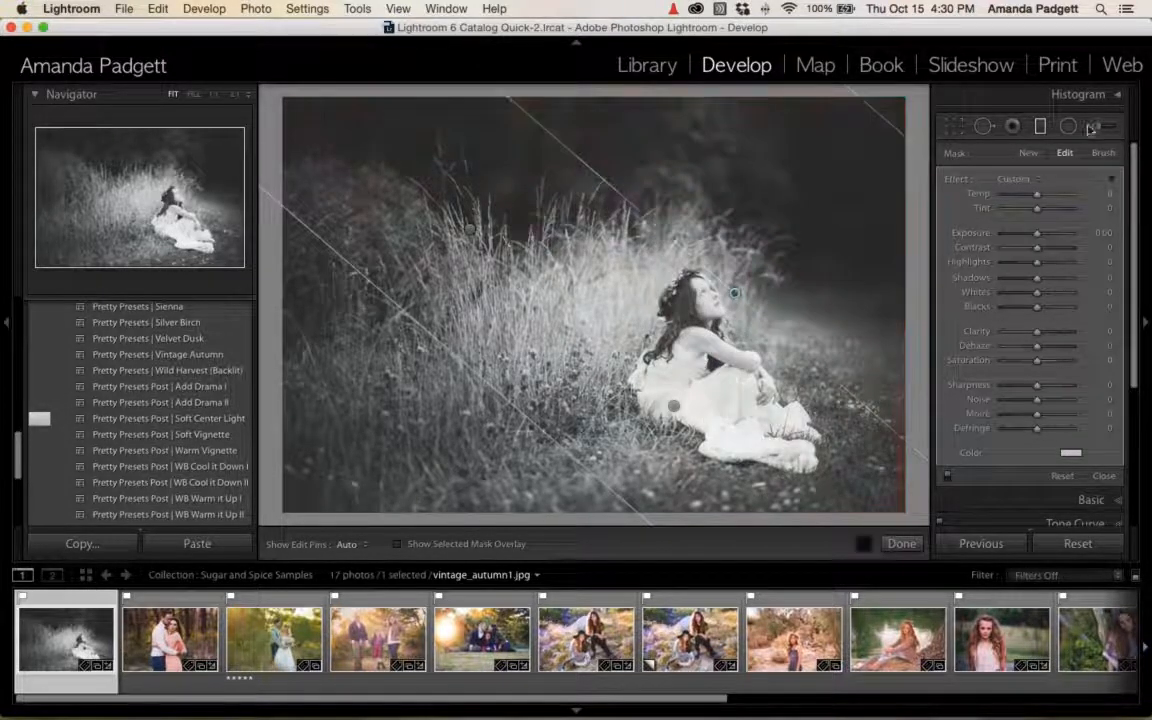
Select the radial filter around the seated girl and turn its effect off and on to compare the photo.
click(1068, 125)
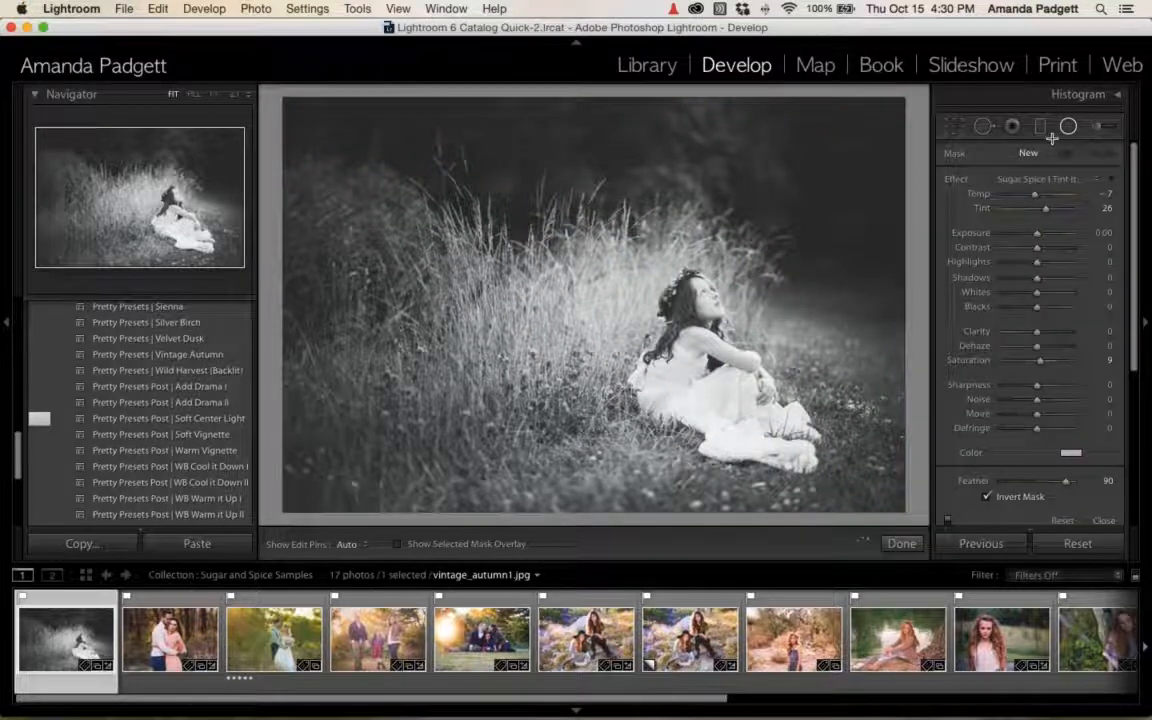
click(667, 334)
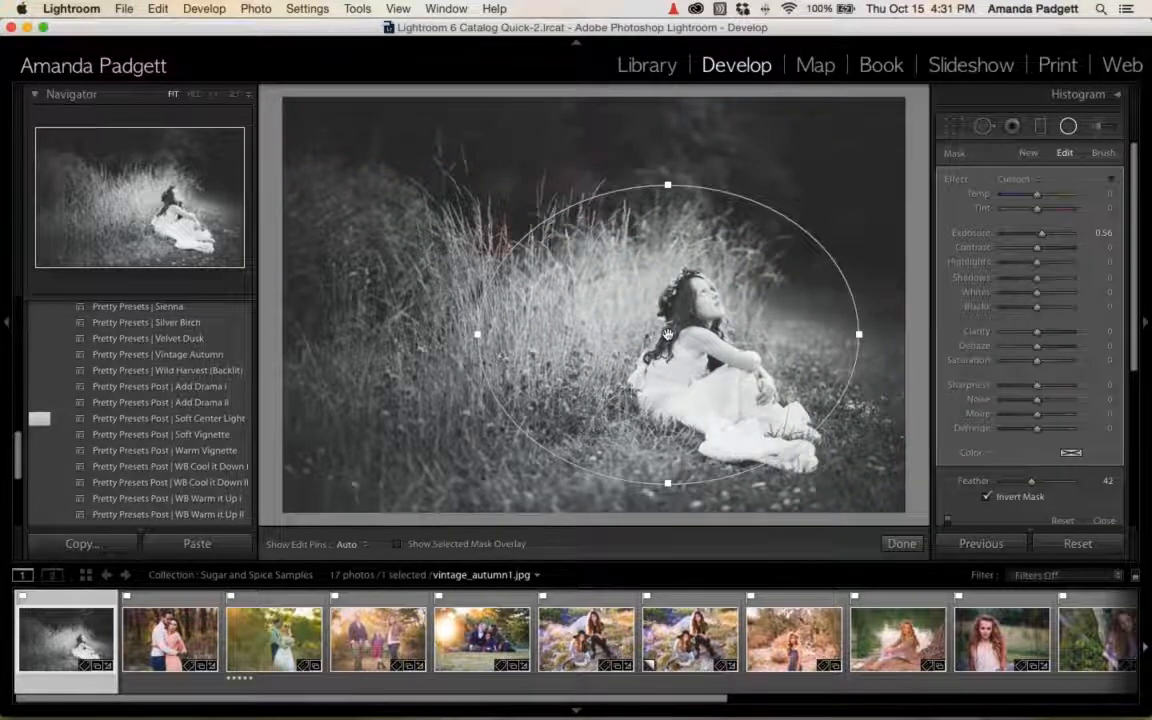
mouse_move(668, 334)
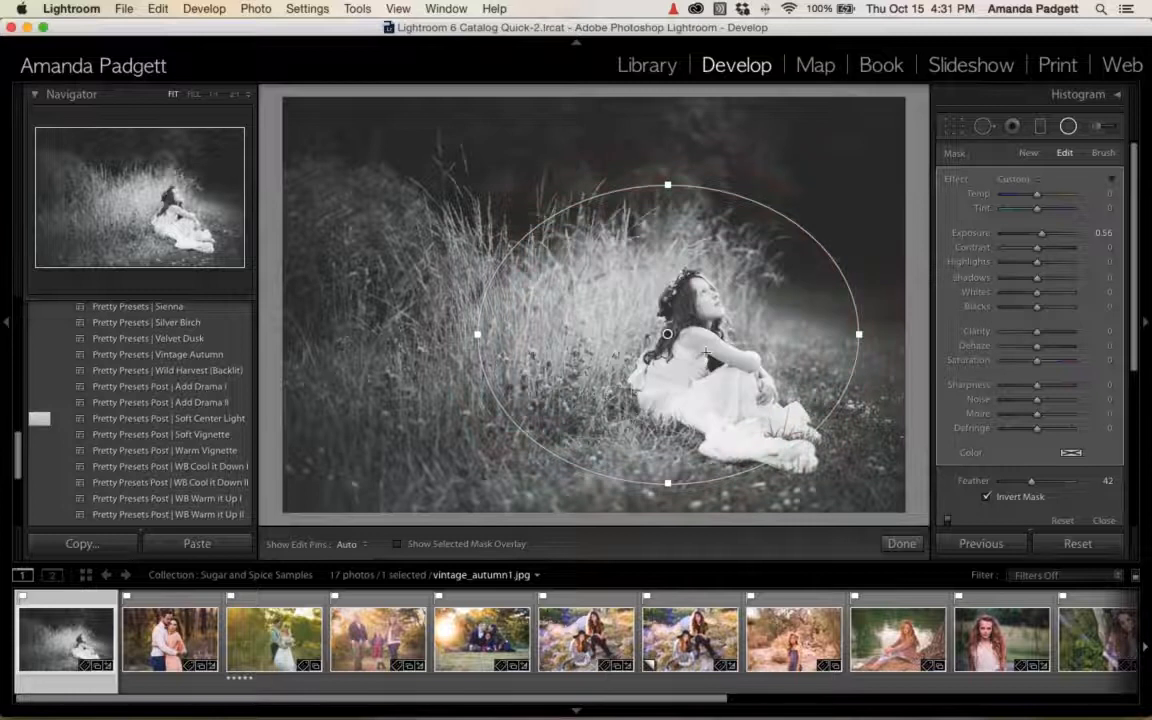
click(949, 524)
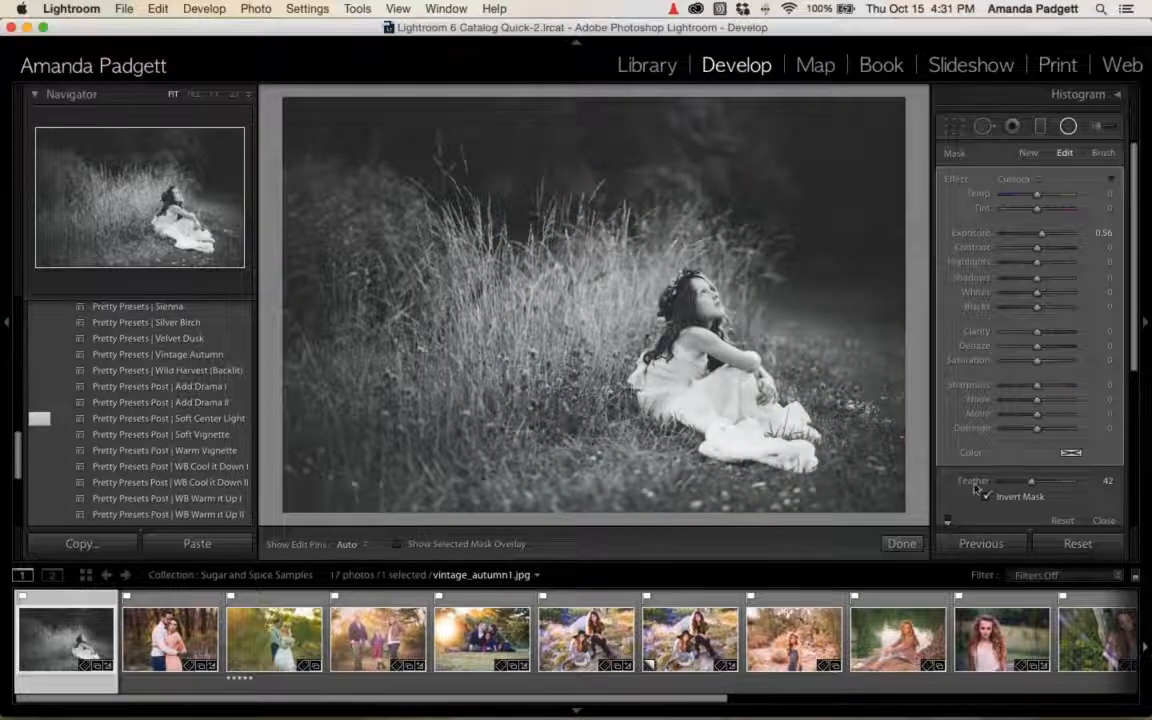
scroll(947, 505, down, 2)
click(947, 505)
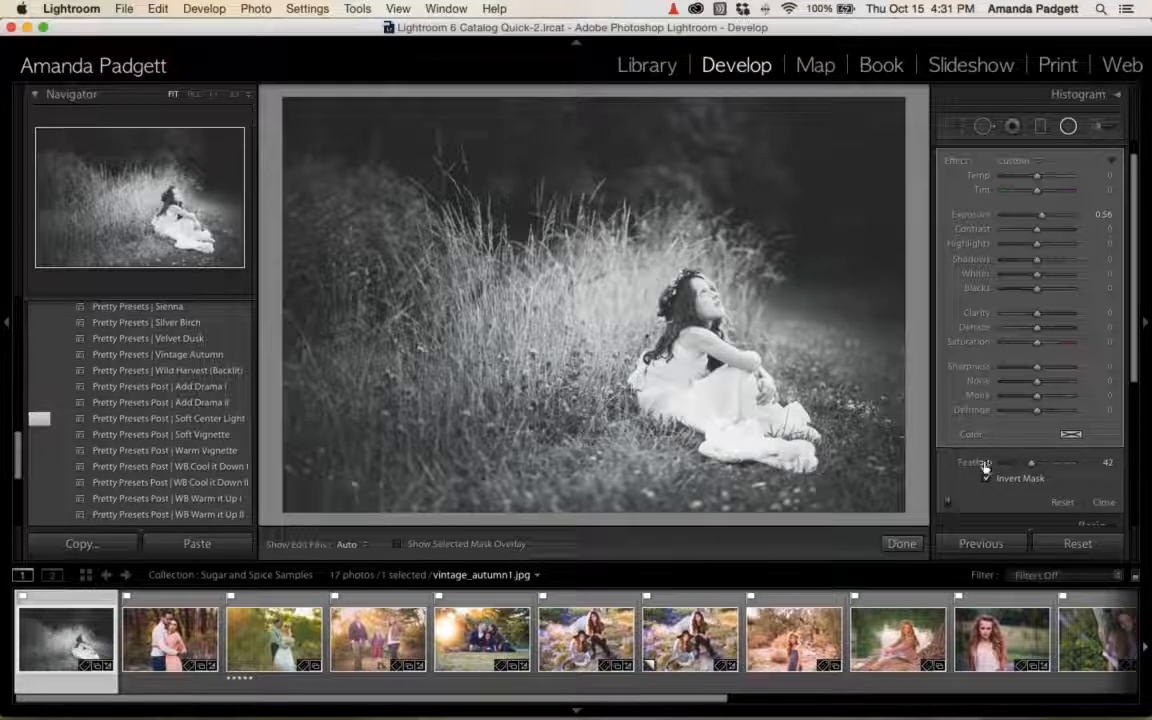
scroll(985, 468, up, 2)
Switch to the radial filter's mask brush in Erase mode, with Flow 36 and Size 11.
click(1104, 154)
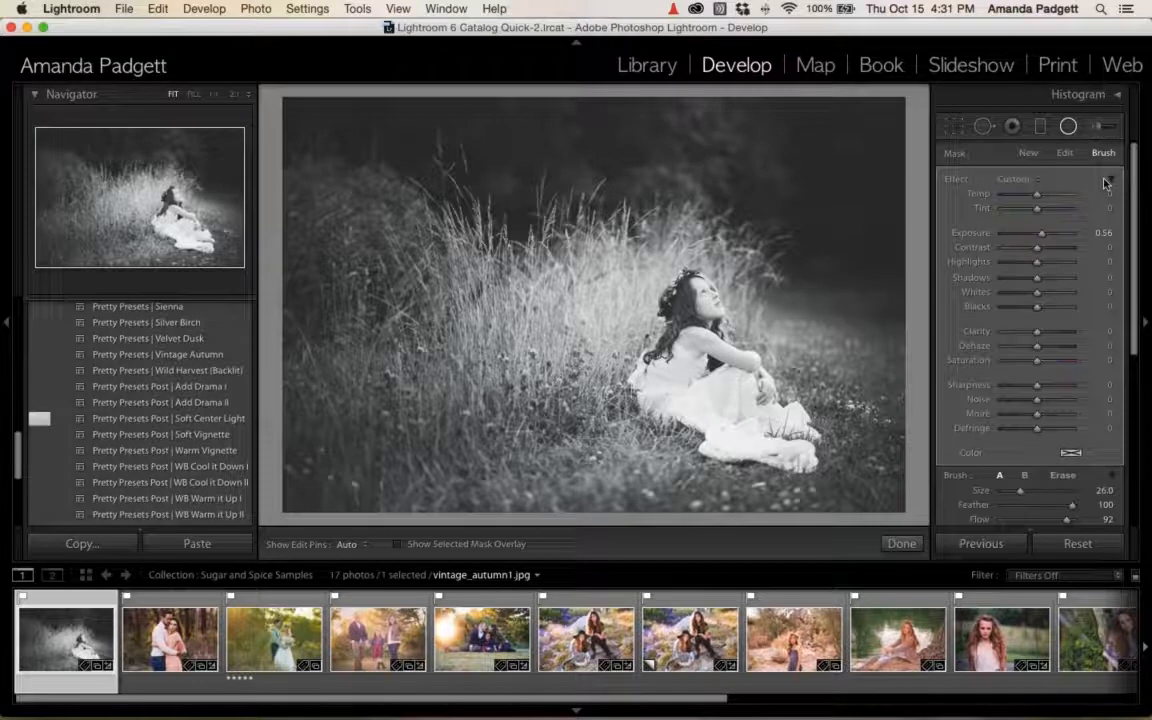
click(1064, 476)
scroll(1050, 465, down, 3)
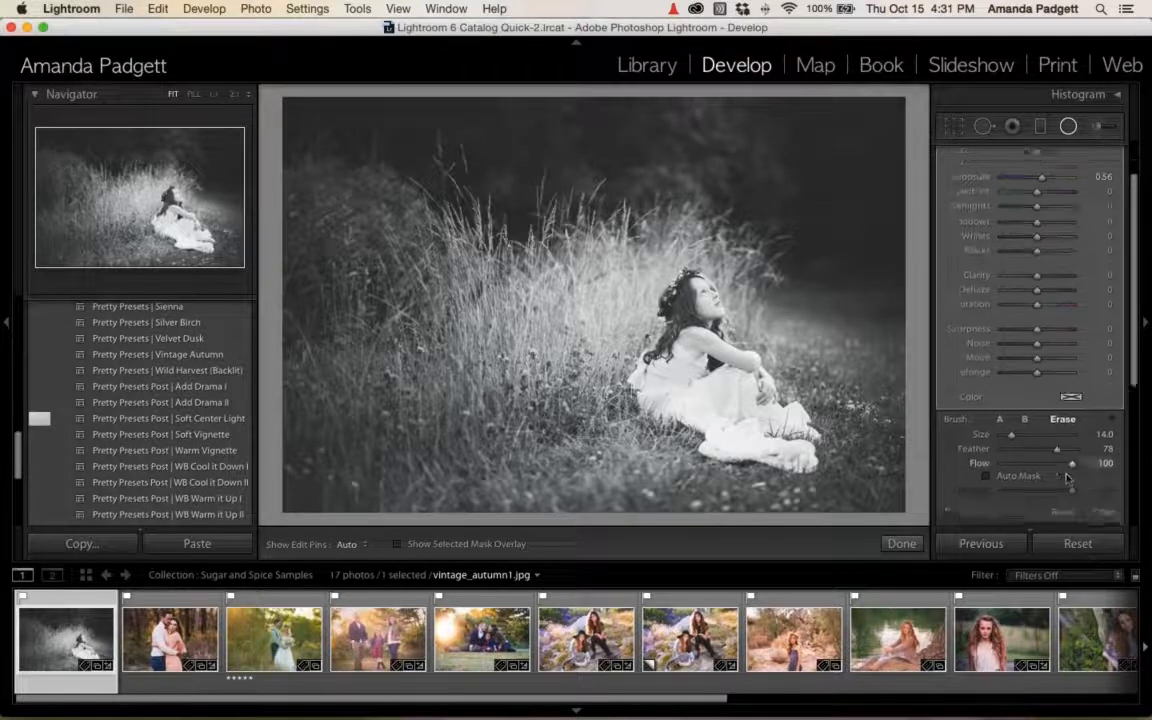
drag(1036, 459, 1026, 457)
scroll(804, 324, down, 3)
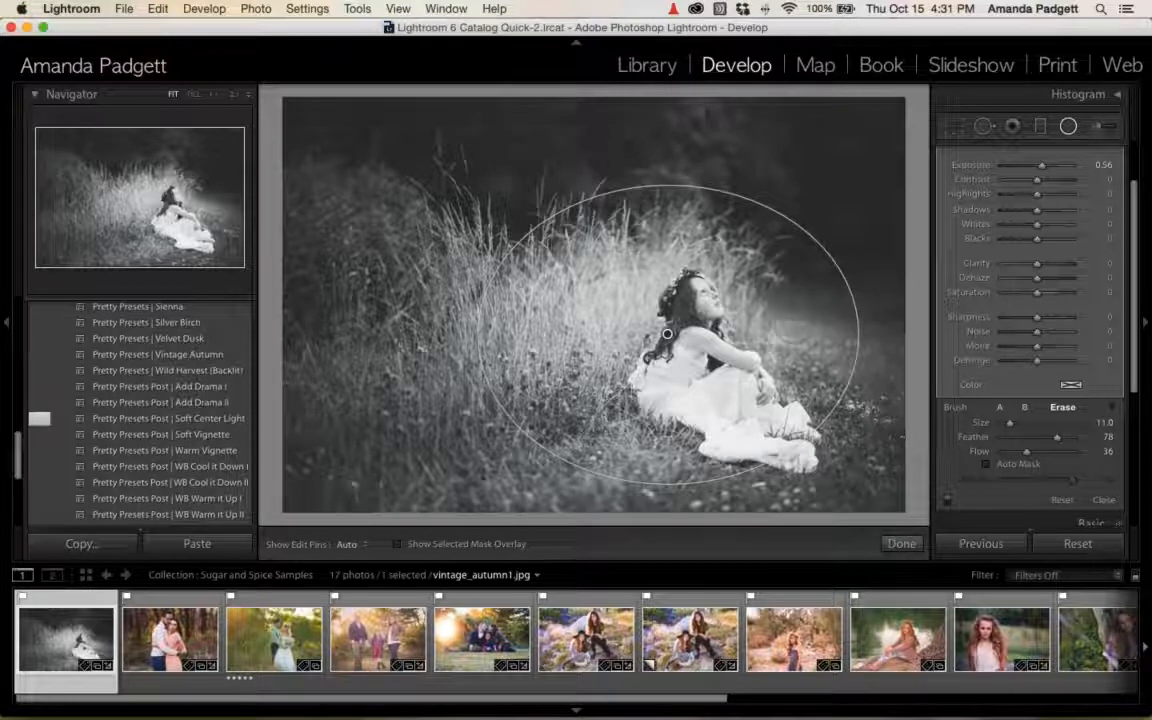
Size the erase brush to 12 over the girl's face with the edit pins hidden, and finish editing the radial filter.
key(h)
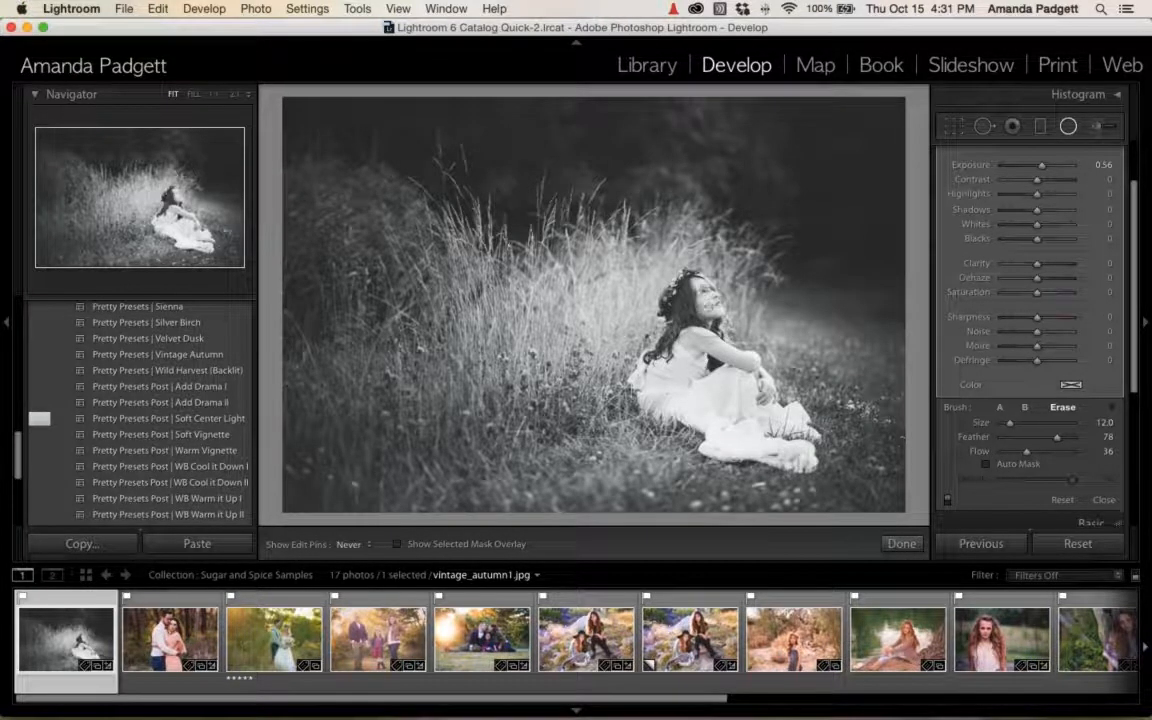
scroll(692, 308, up, 1)
key(h)
click(903, 544)
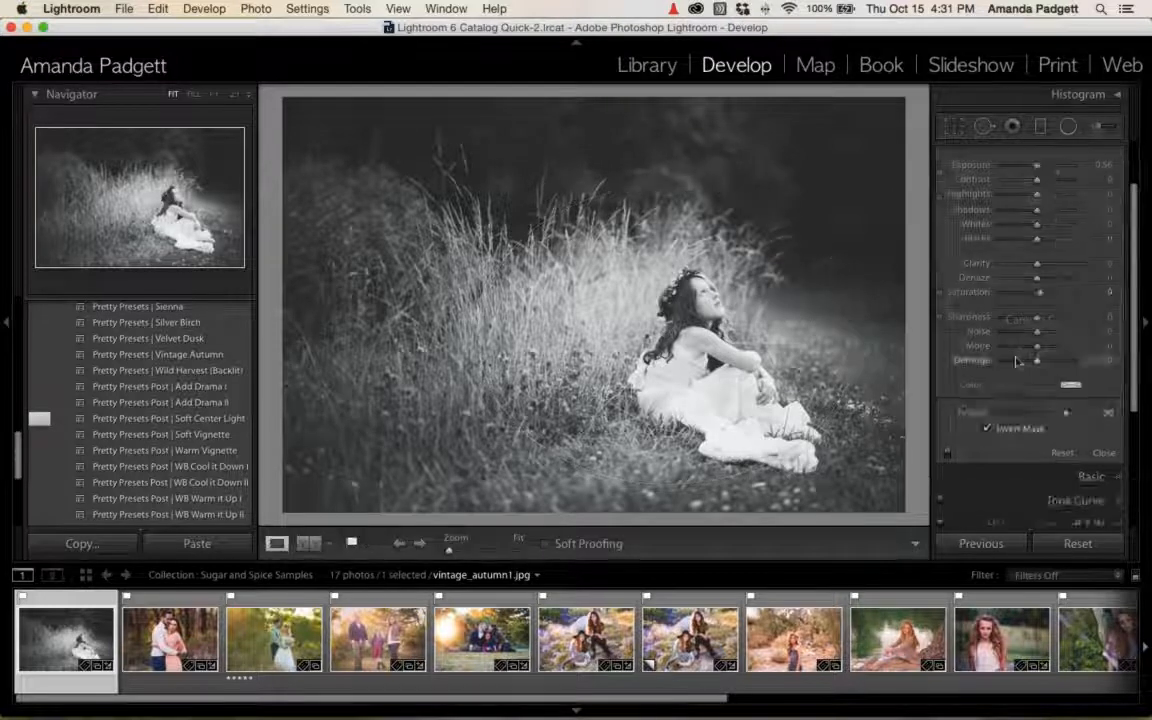